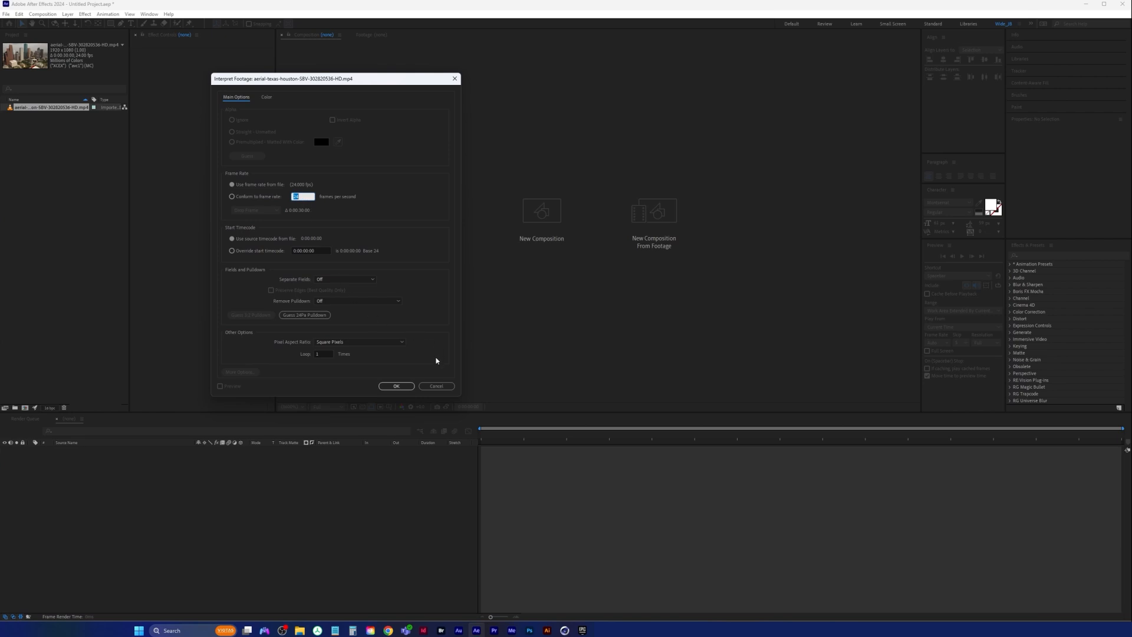
Step: Close the footage interpretation settings, create a composition from the aerial Houston clip, and review its composition settings
left_click(452, 77)
left_click(25, 408)
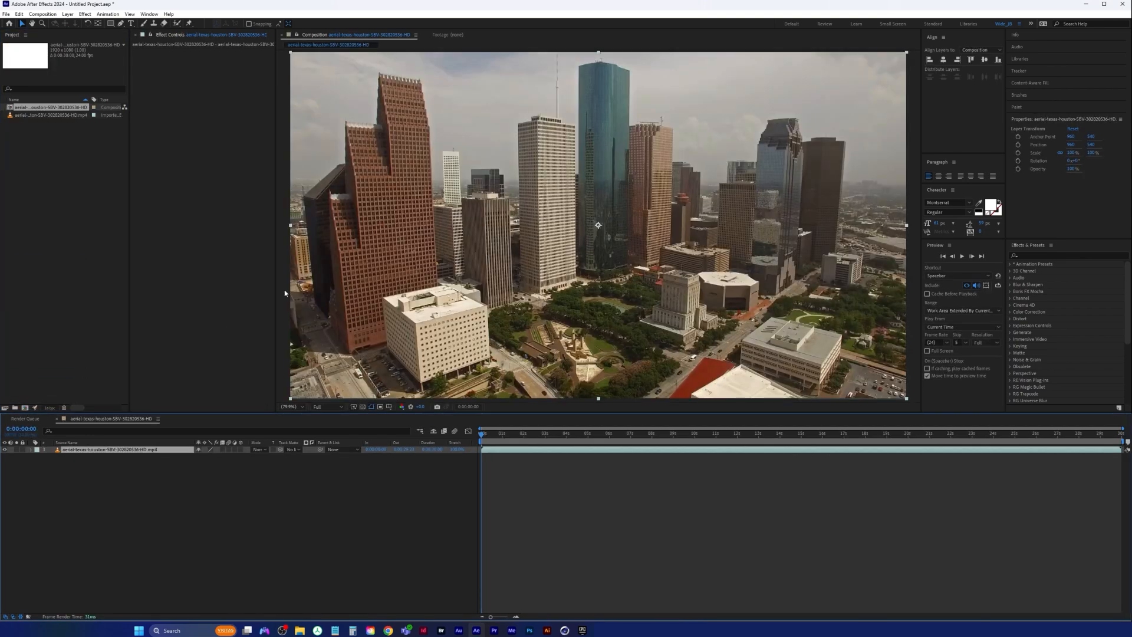
key("ctrl+k")
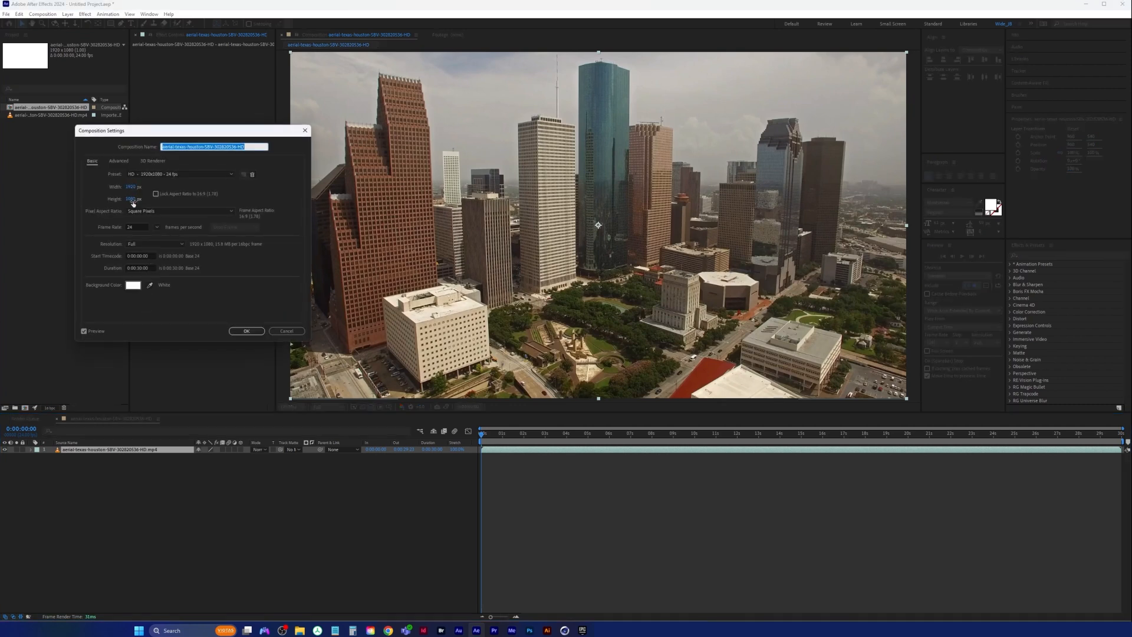
left_click(288, 331)
Step: Start the work area at 0:00:06:13, trim the composition to it, and scrub through the remaining footage
left_click_drag(482, 434, 622, 429)
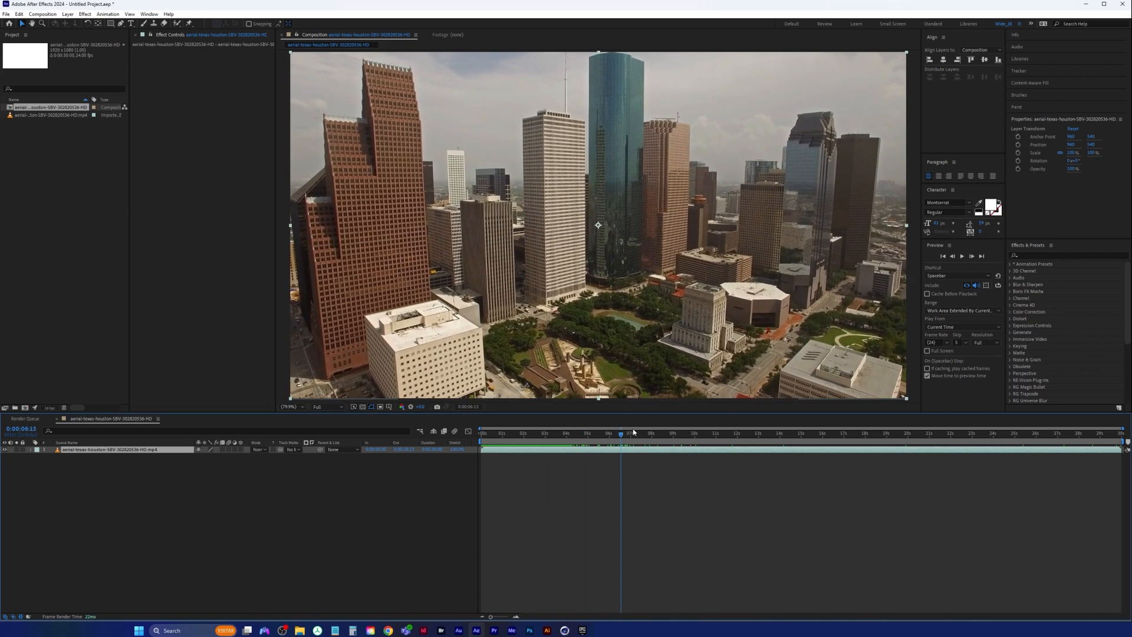
key("b")
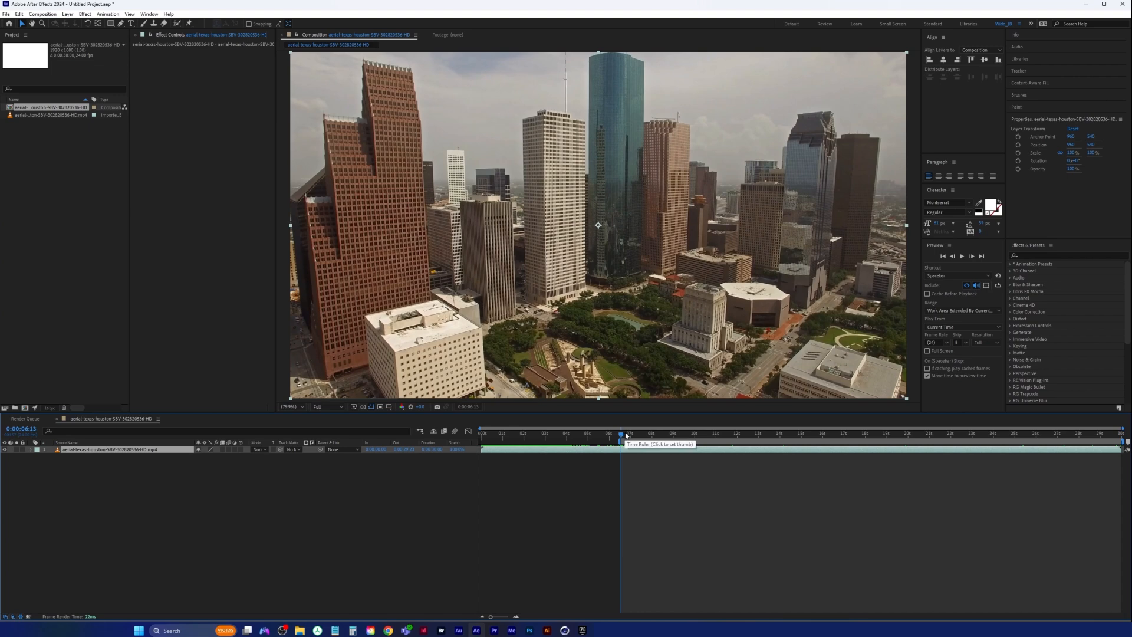
key("ctrl+shift+x")
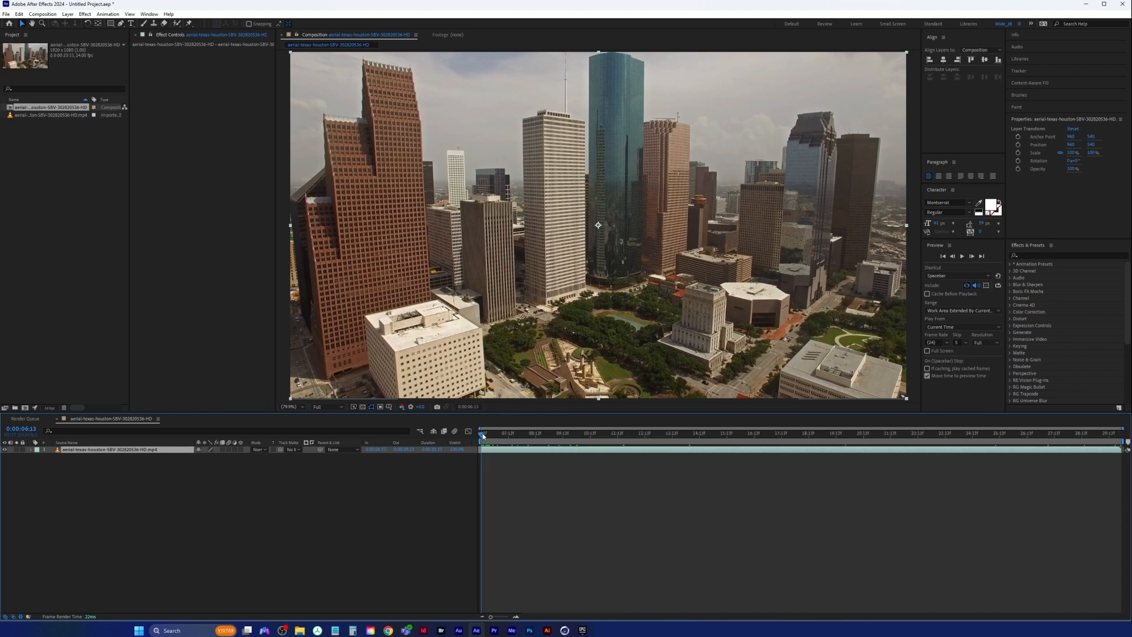
left_click_drag(482, 435, 1129, 421)
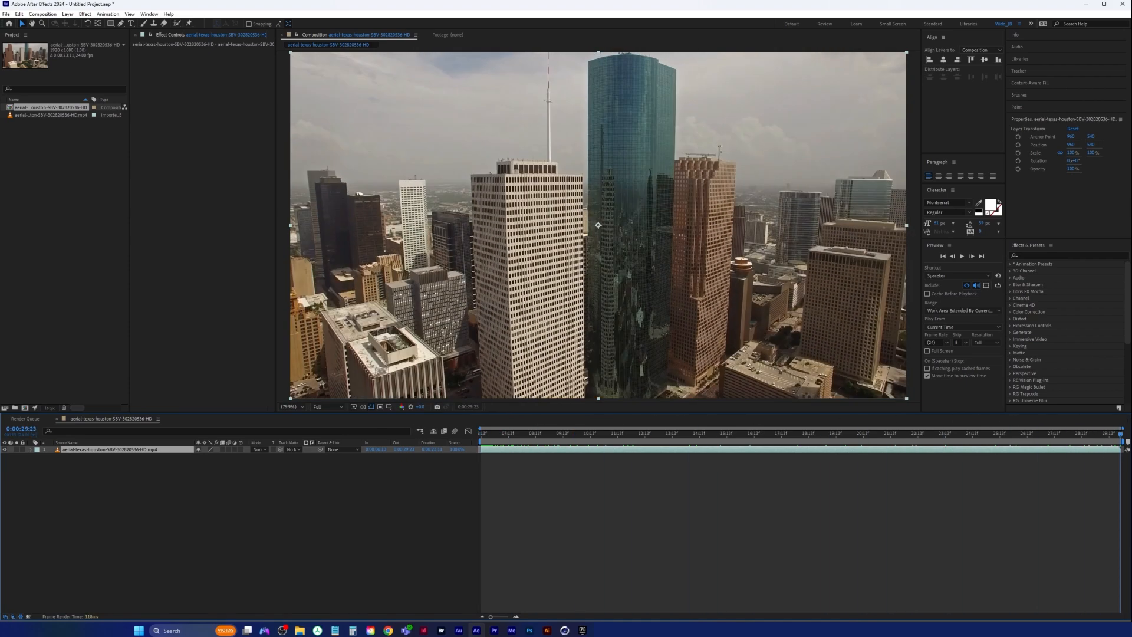
key("Home")
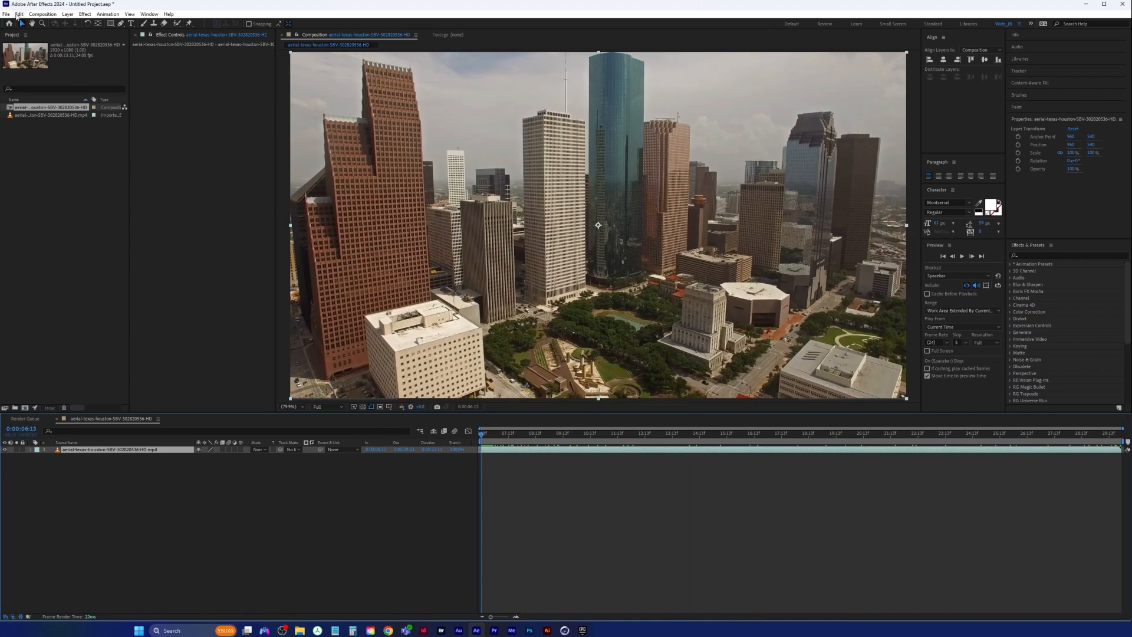
Step: Save the project as CGI_Banner_Ad in the CGI_Banner_Roll_Ad folder under 000-Personal_Files > YouTube
left_click(7, 16)
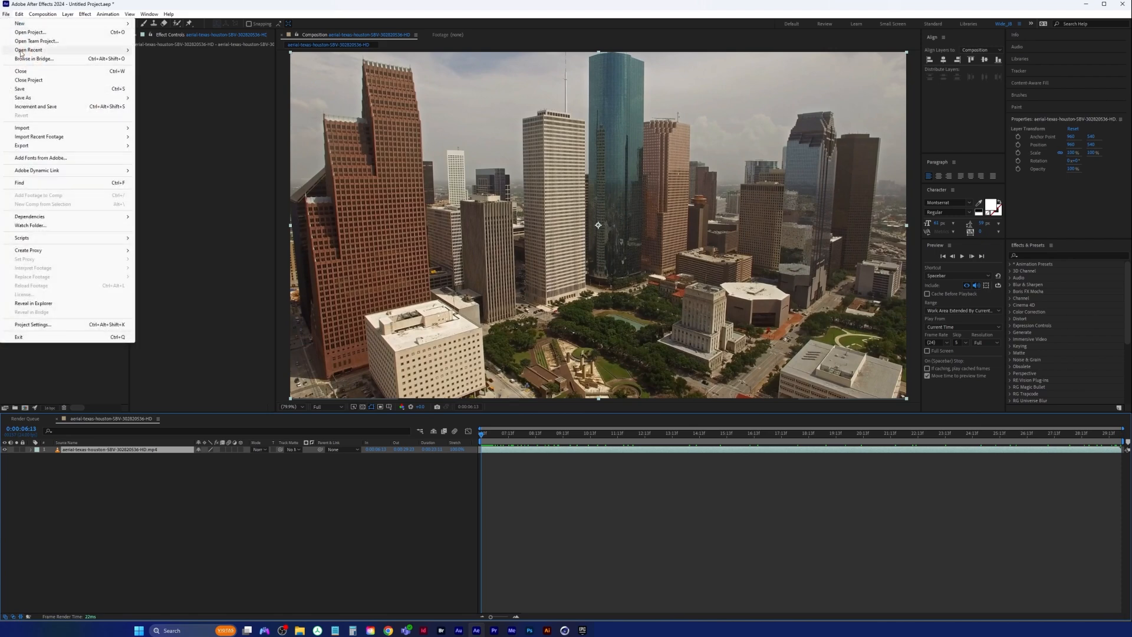
mouse_move(51, 101)
left_click(171, 99)
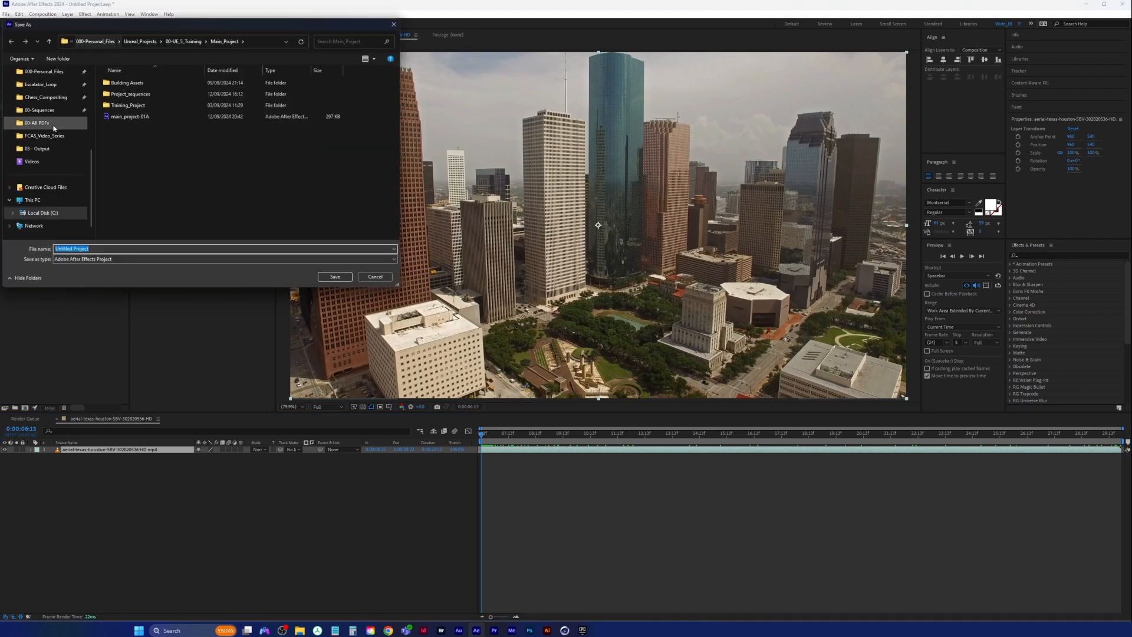
scroll(47, 169, "up", 3)
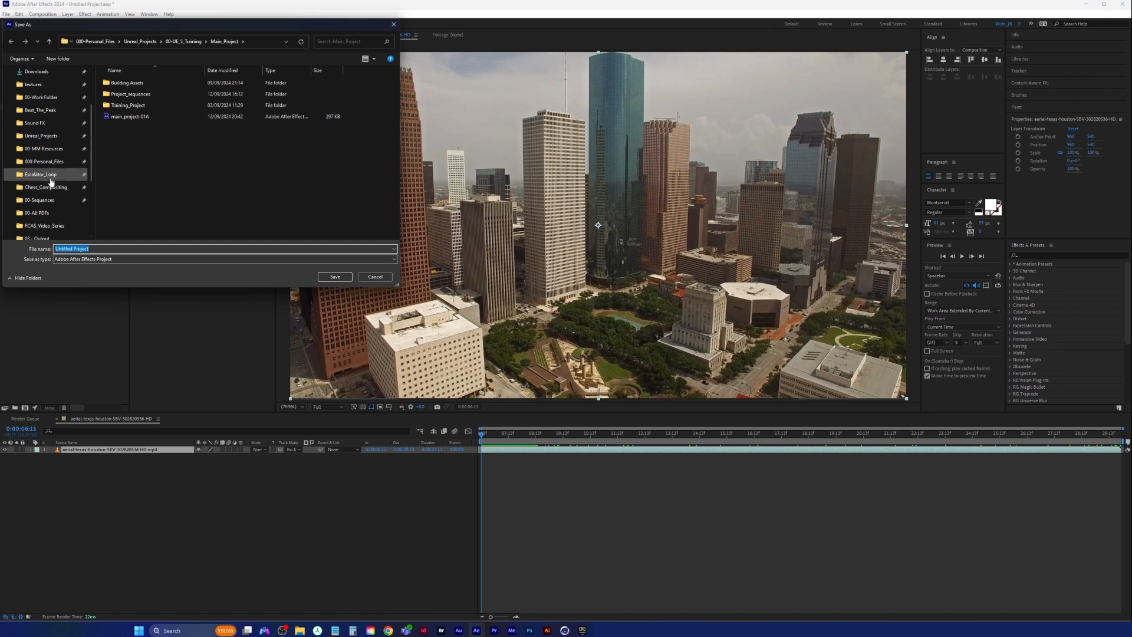
left_click(45, 162)
double_click(132, 117)
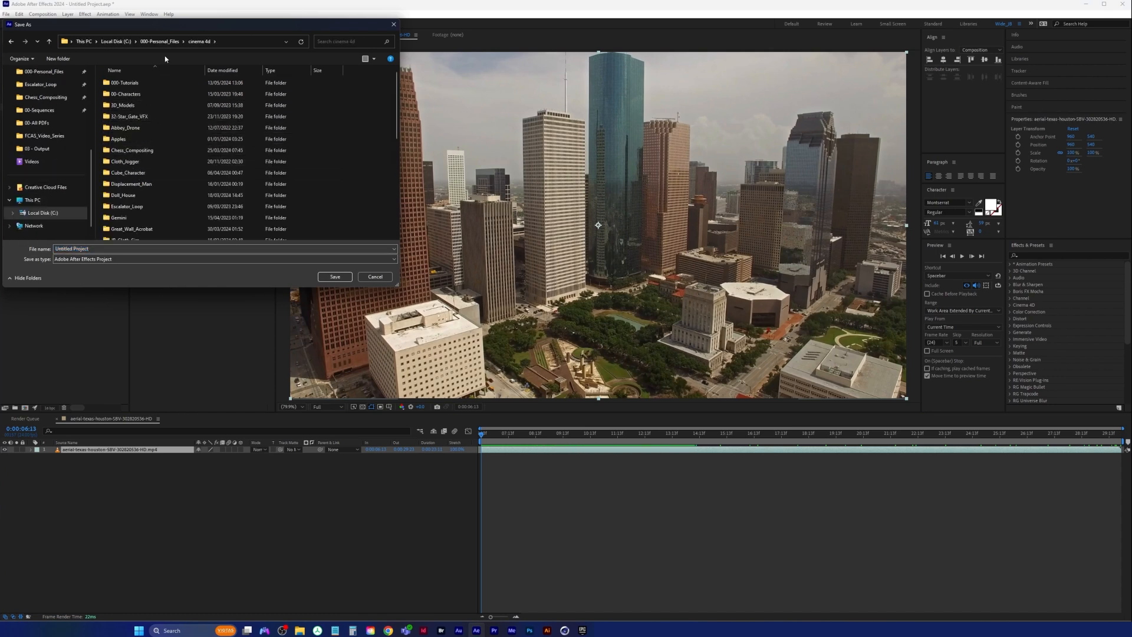
left_click(155, 43)
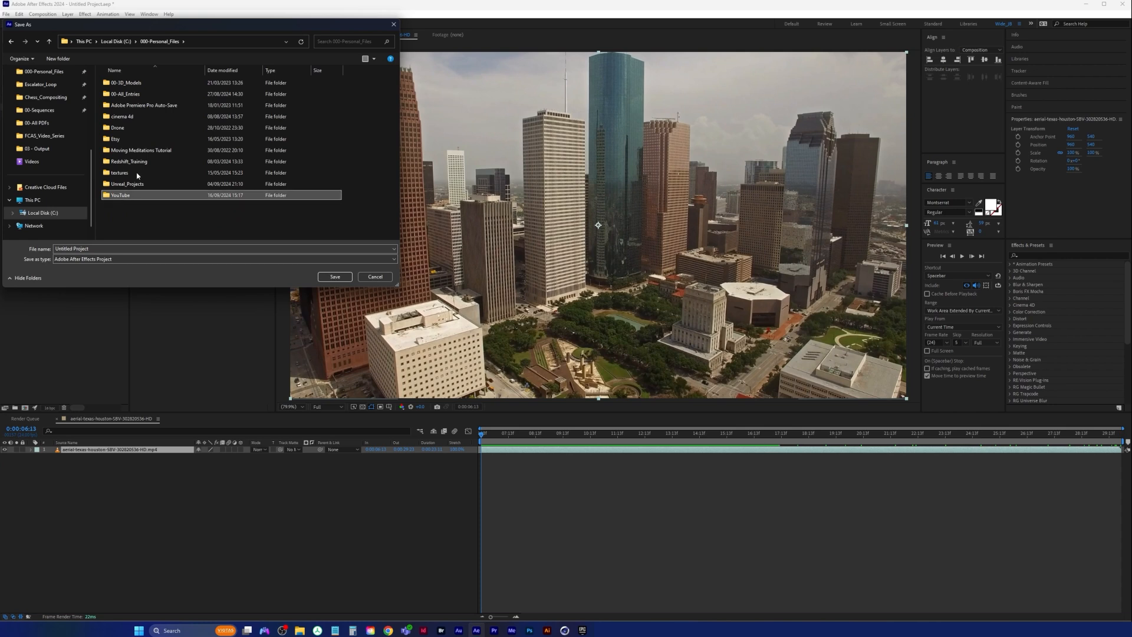
double_click(130, 194)
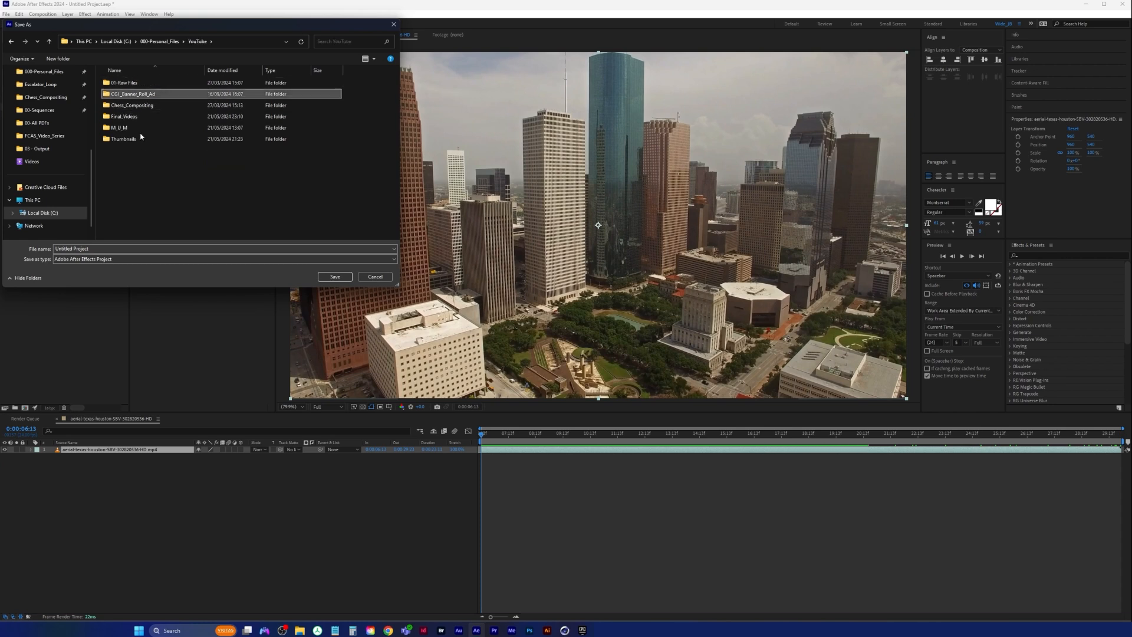
double_click(132, 94)
left_click(106, 248)
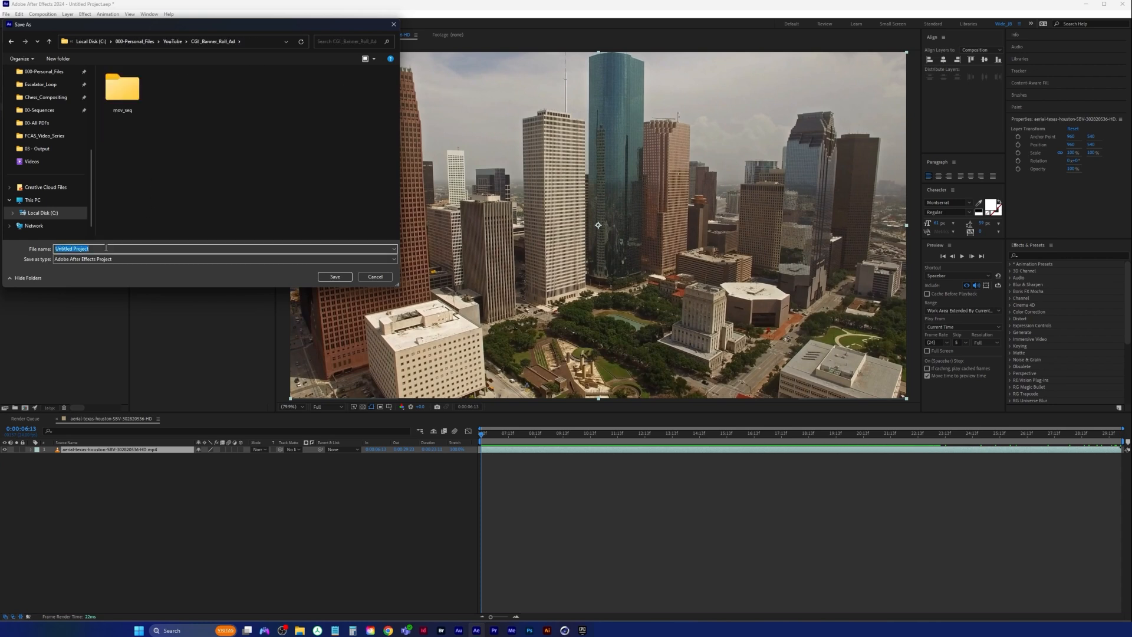
type("CGI_Banner_Ad")
key("Return")
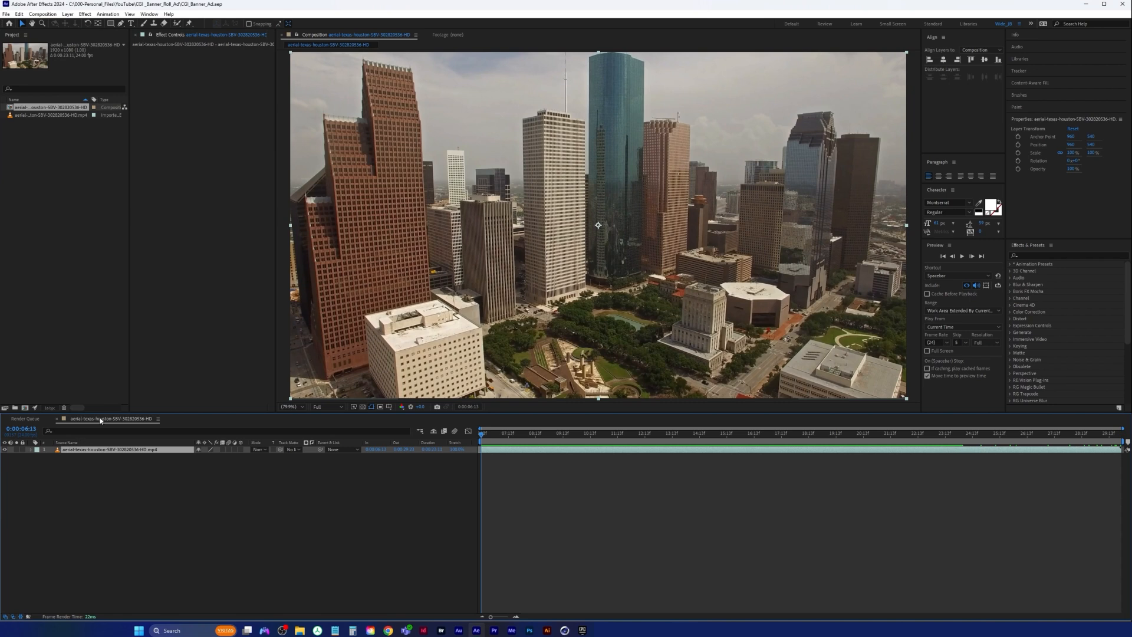
left_click(49, 14)
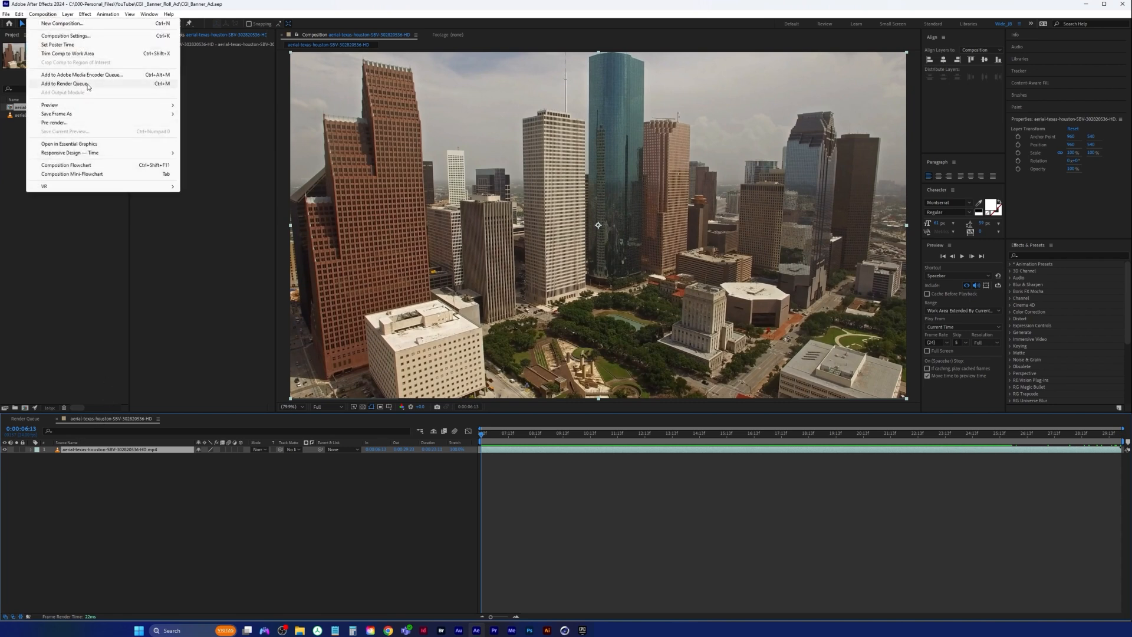
left_click(64, 84)
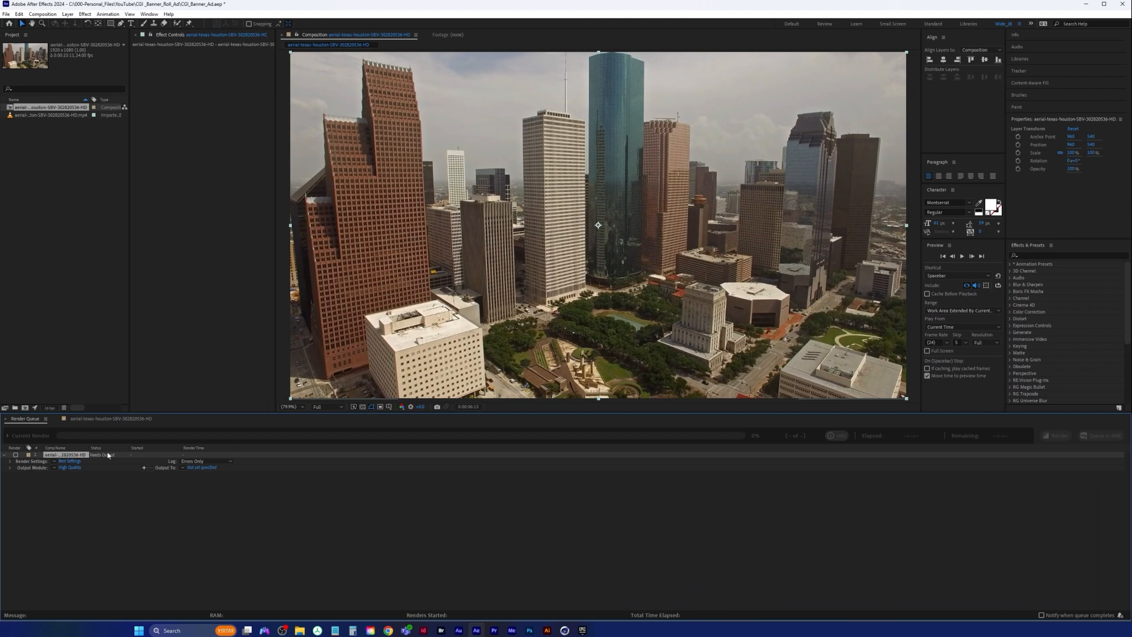
left_click(70, 468)
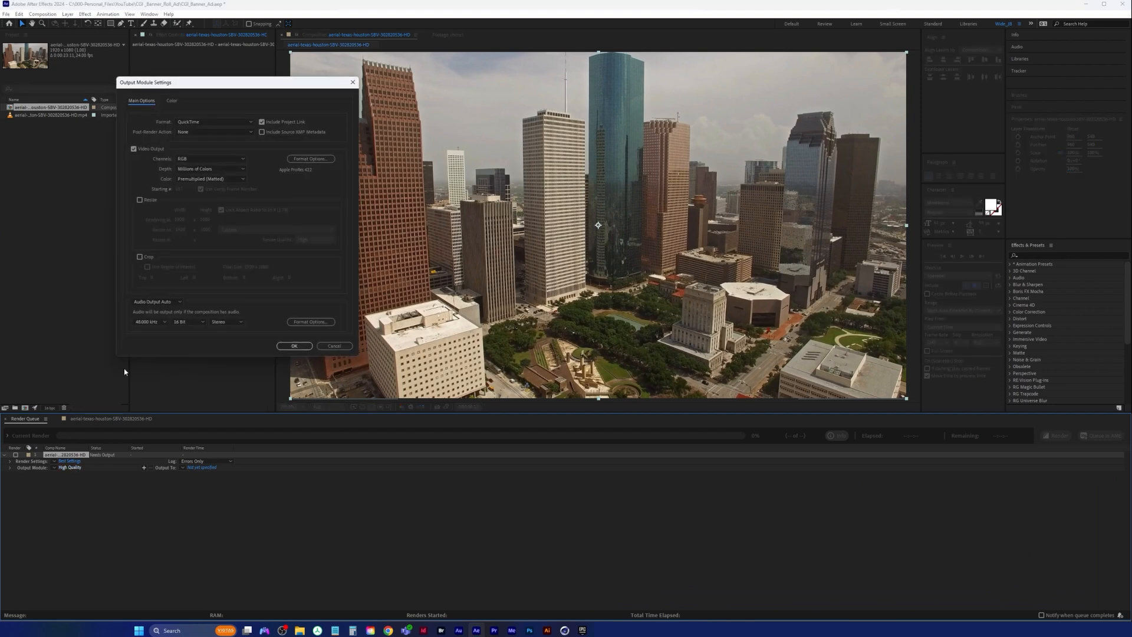
left_click(214, 125)
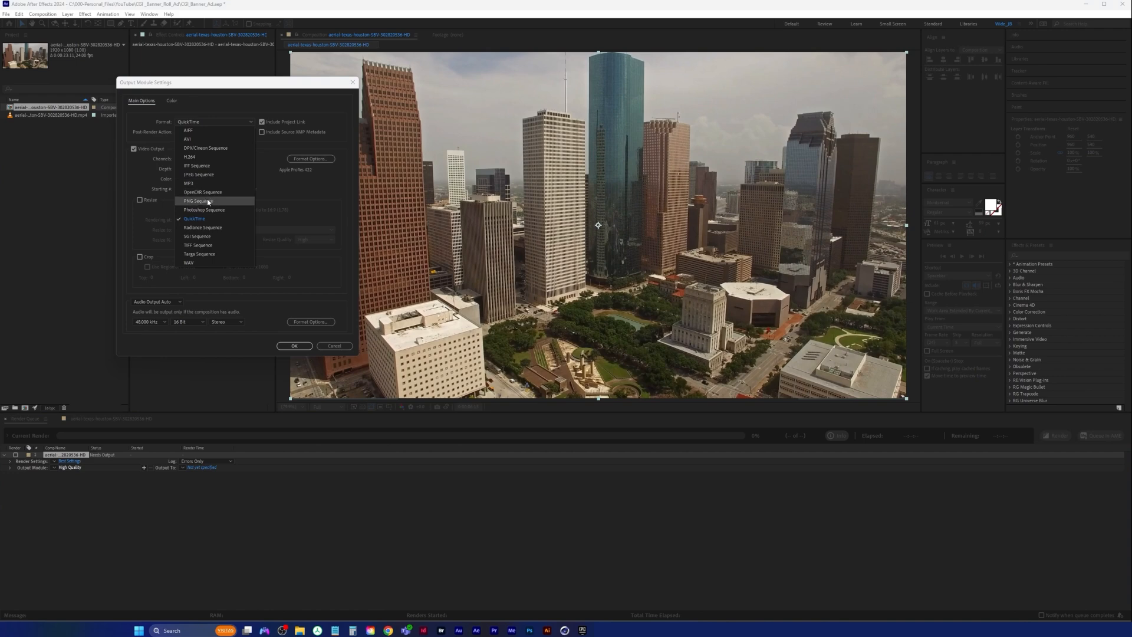
left_click(207, 199)
left_click(299, 346)
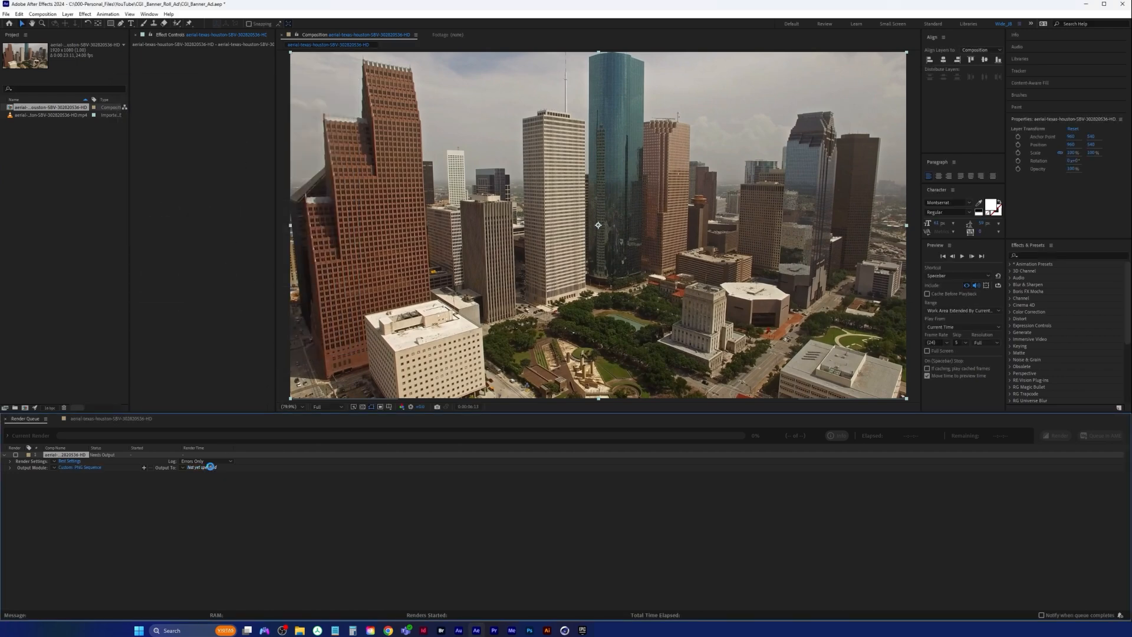
left_click(214, 468)
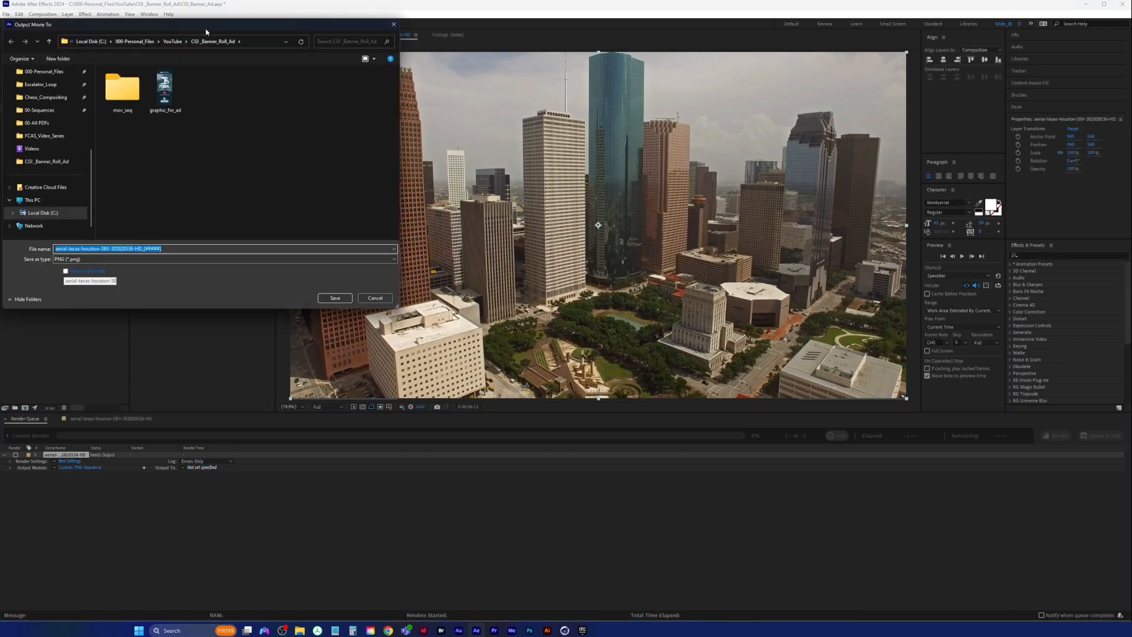
left_click_drag(206, 32, 240, 77)
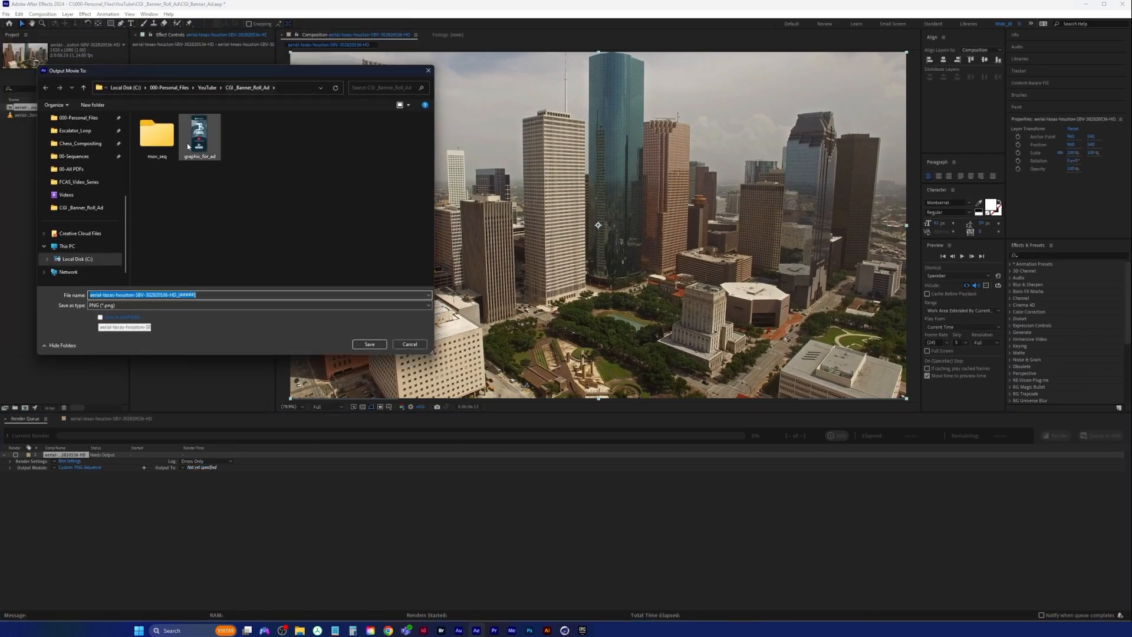
double_click(157, 135)
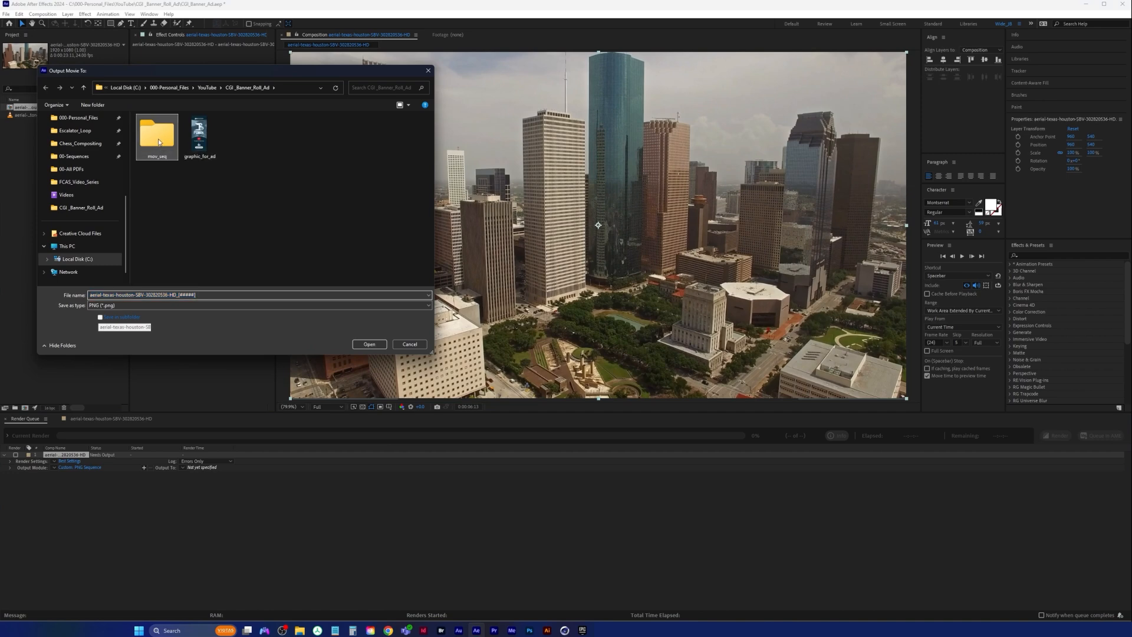
left_click(203, 295)
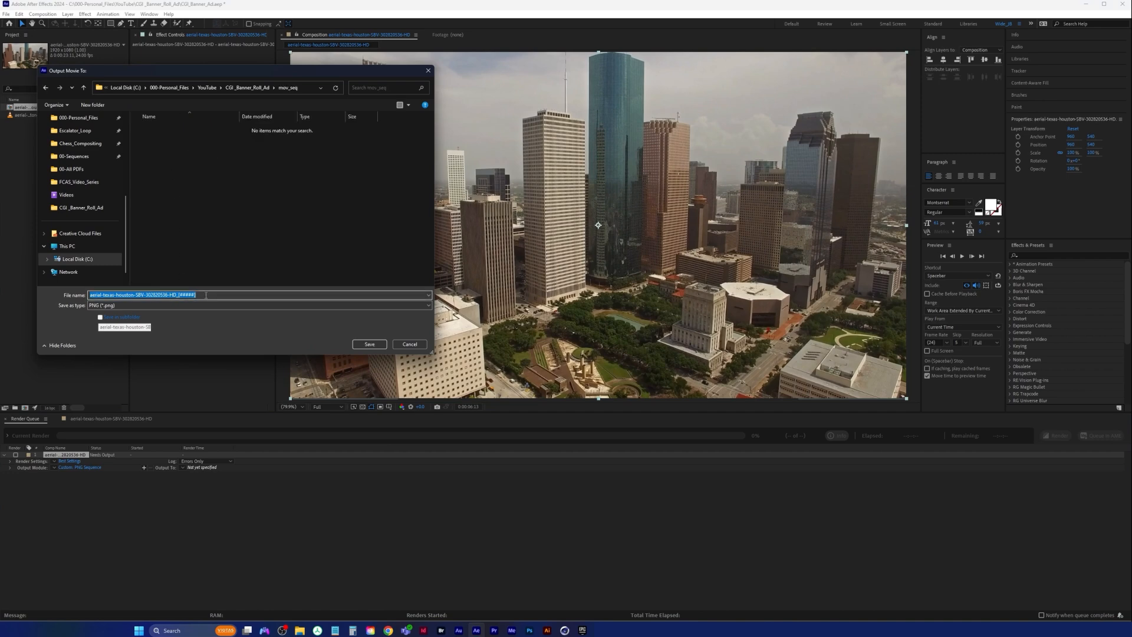
left_click(422, 342)
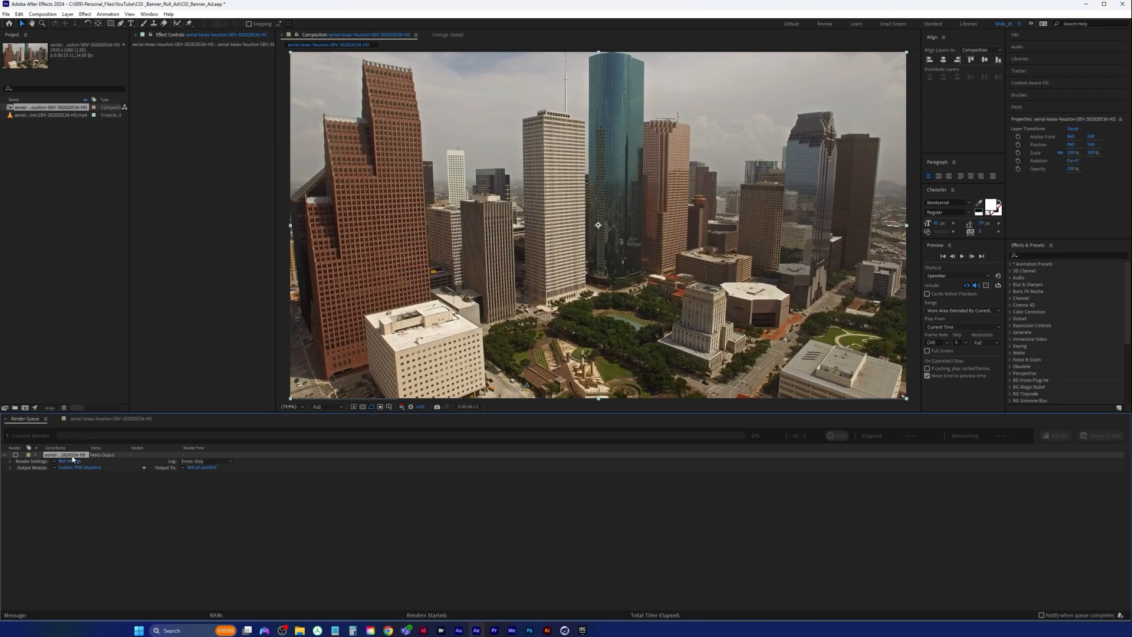
key("Delete")
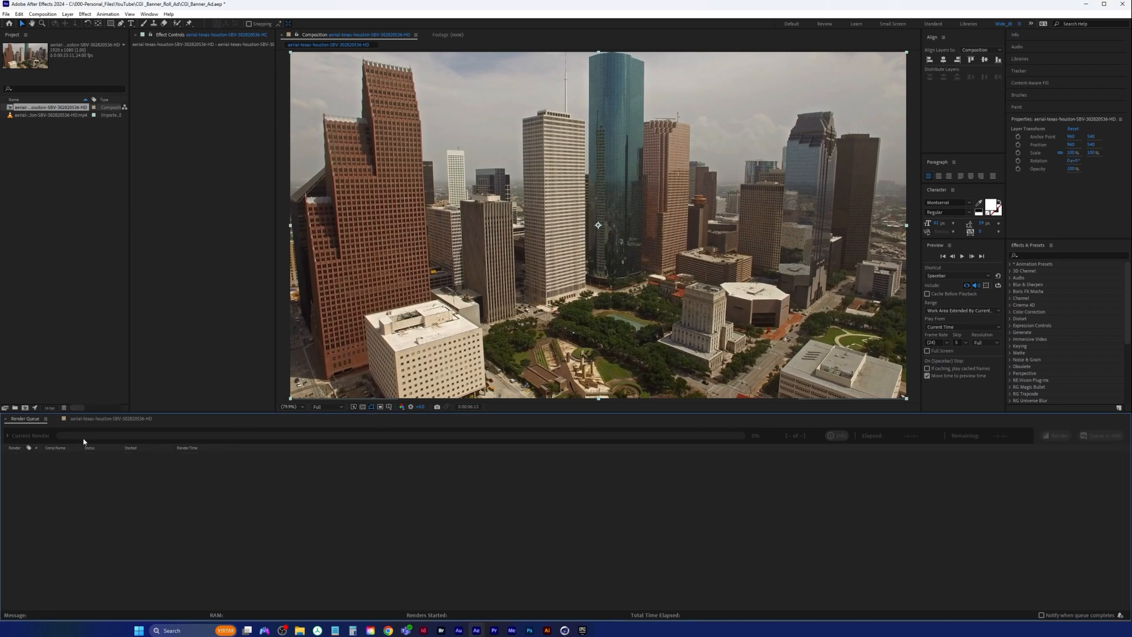
Step: Set the aerial Houston composition's start timecode to 0 in its composition settings
left_click(110, 420)
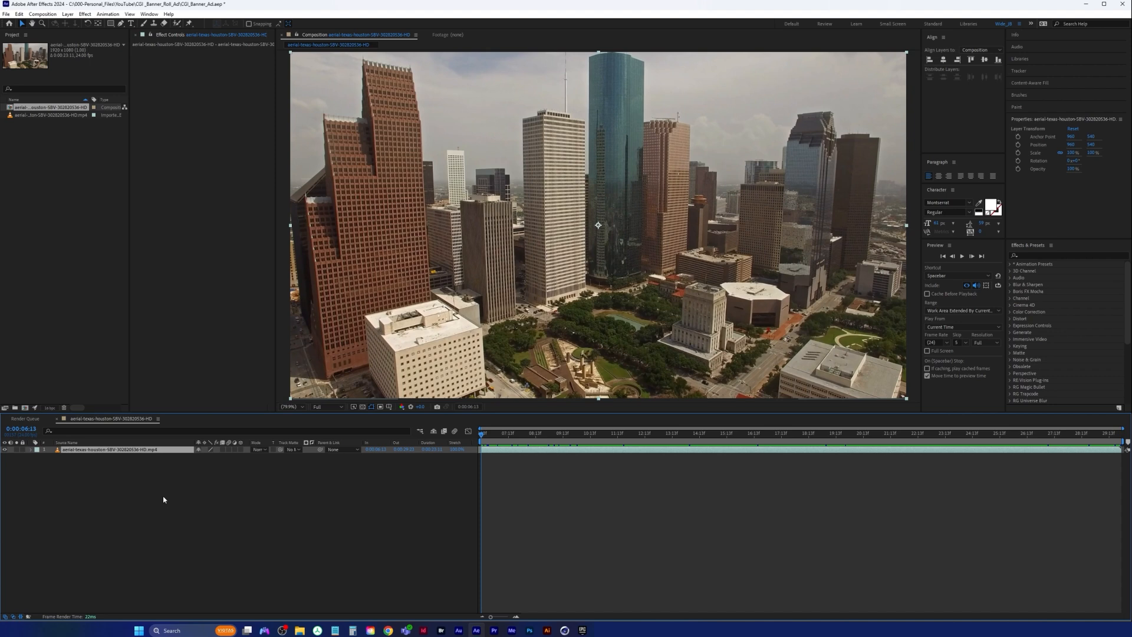
key("ctrl+k")
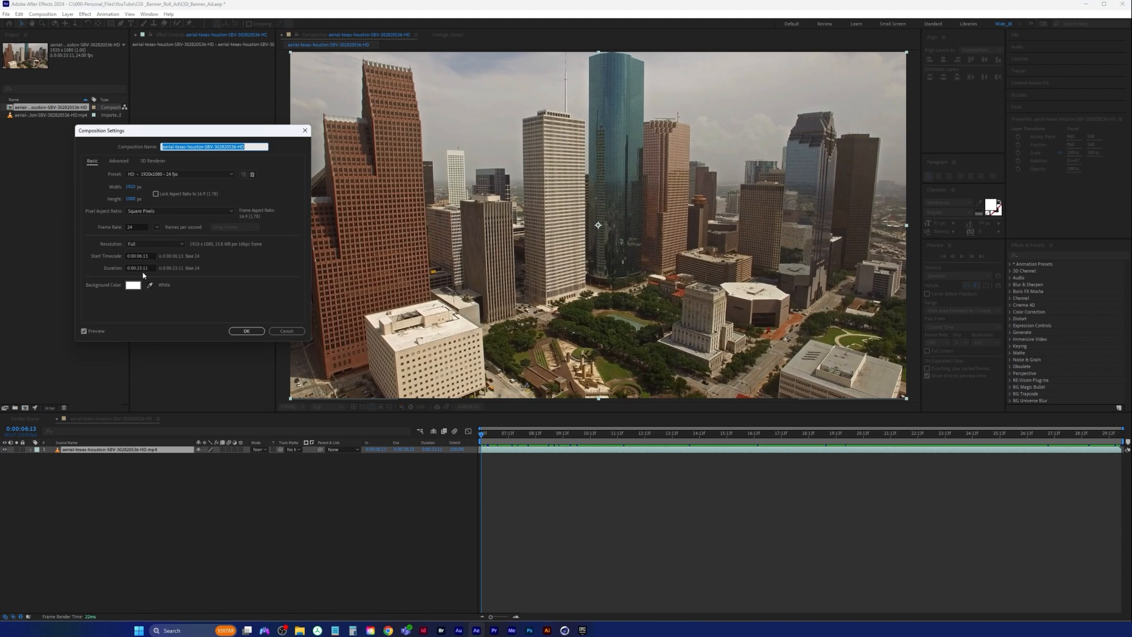
left_click(143, 256)
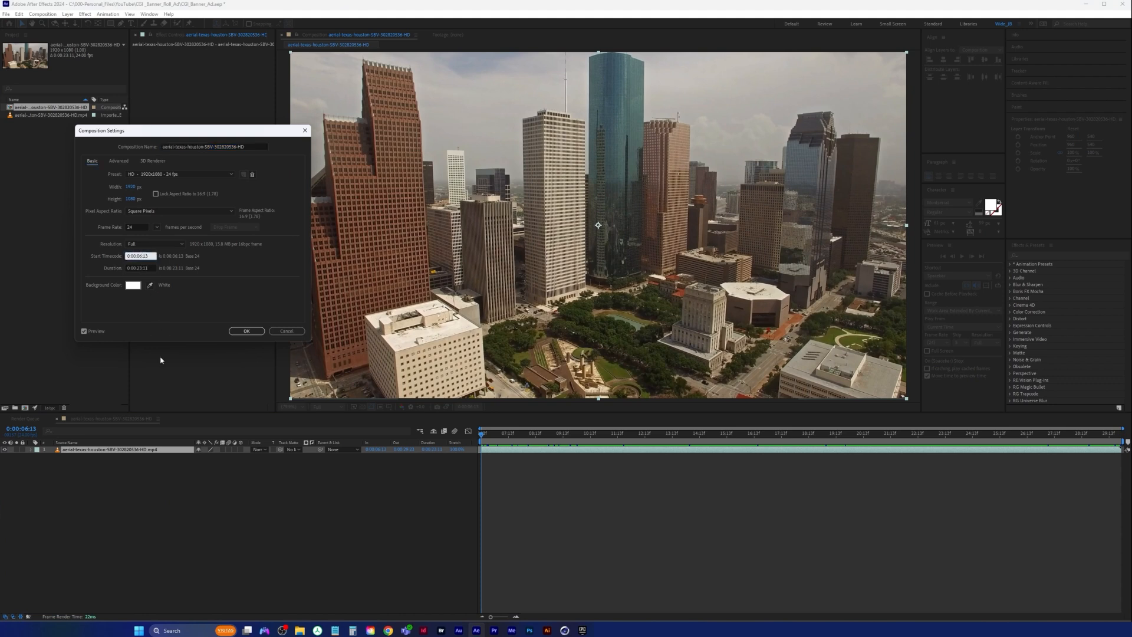
key("BackSpace")
type("0")
left_click(251, 331)
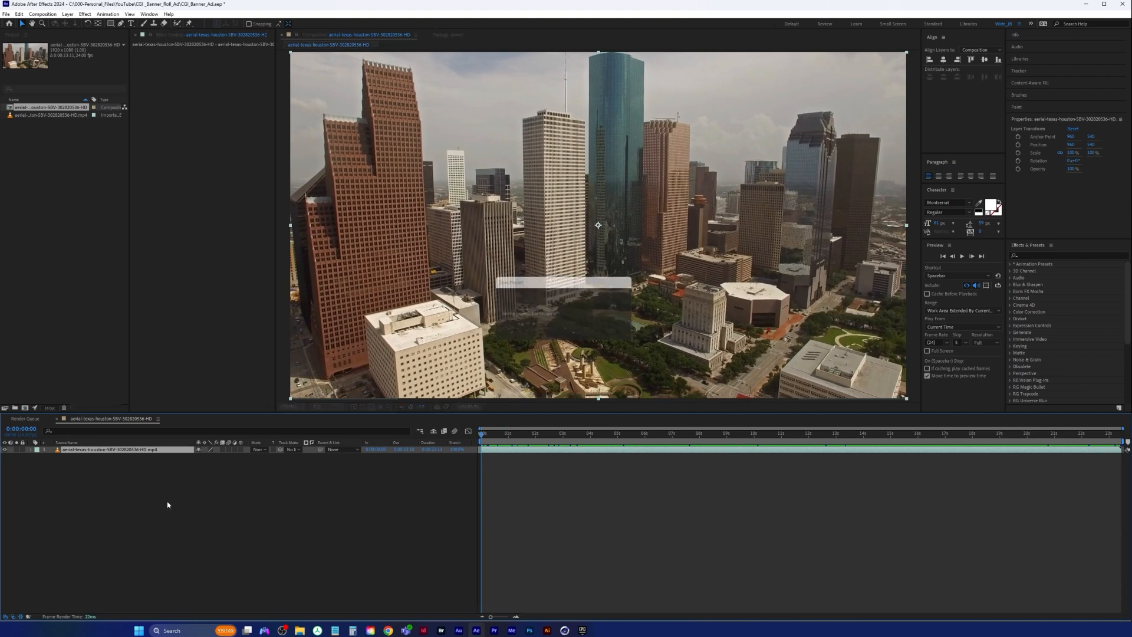
Step: Add the composition to the render queue and set its output module format to PNG Sequence
left_click(57, 15)
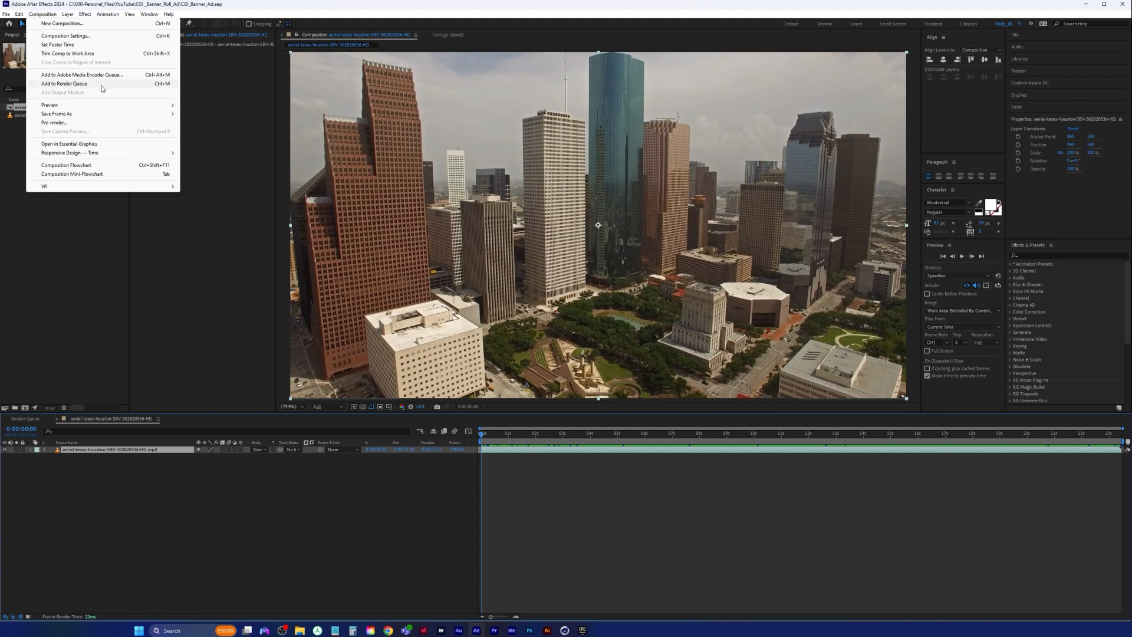
left_click(63, 83)
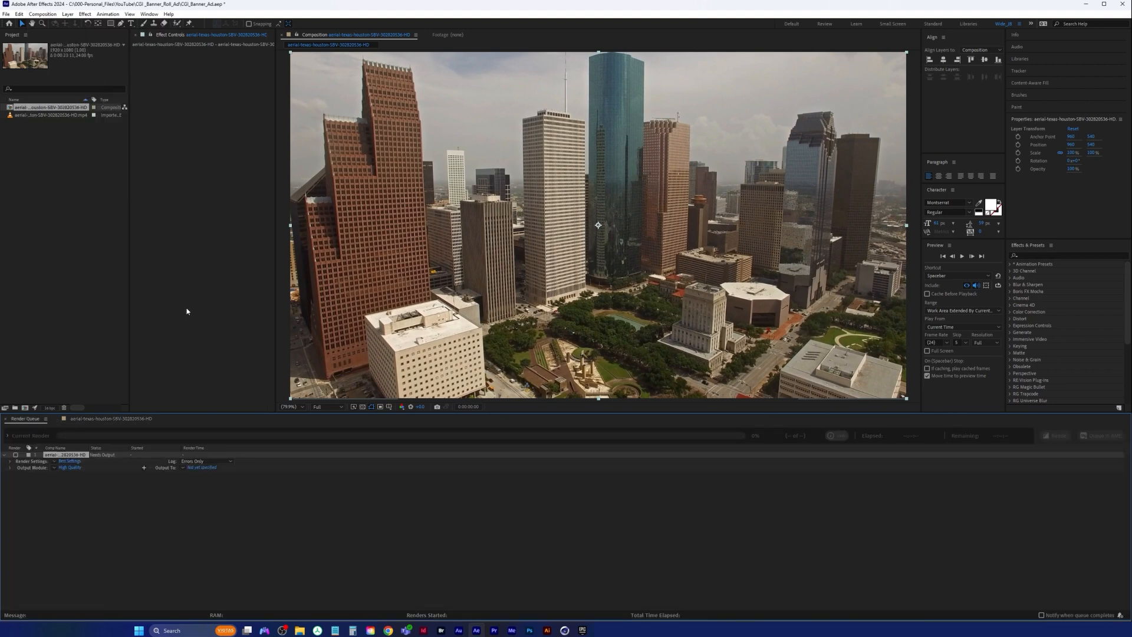
left_click(69, 467)
left_click(215, 122)
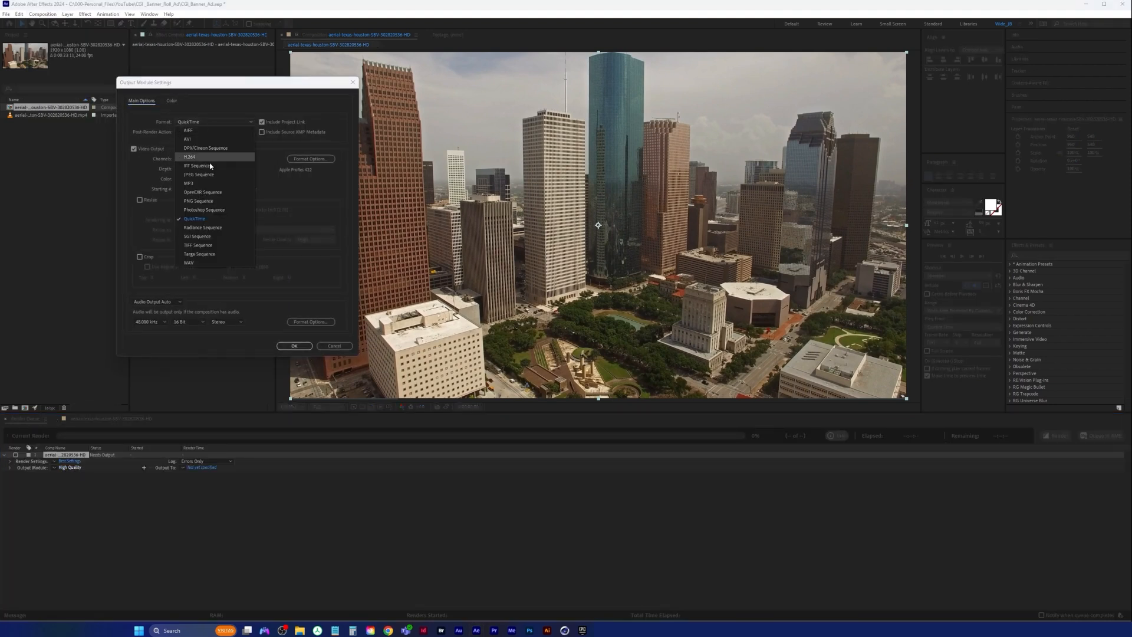
left_click(201, 201)
left_click(294, 346)
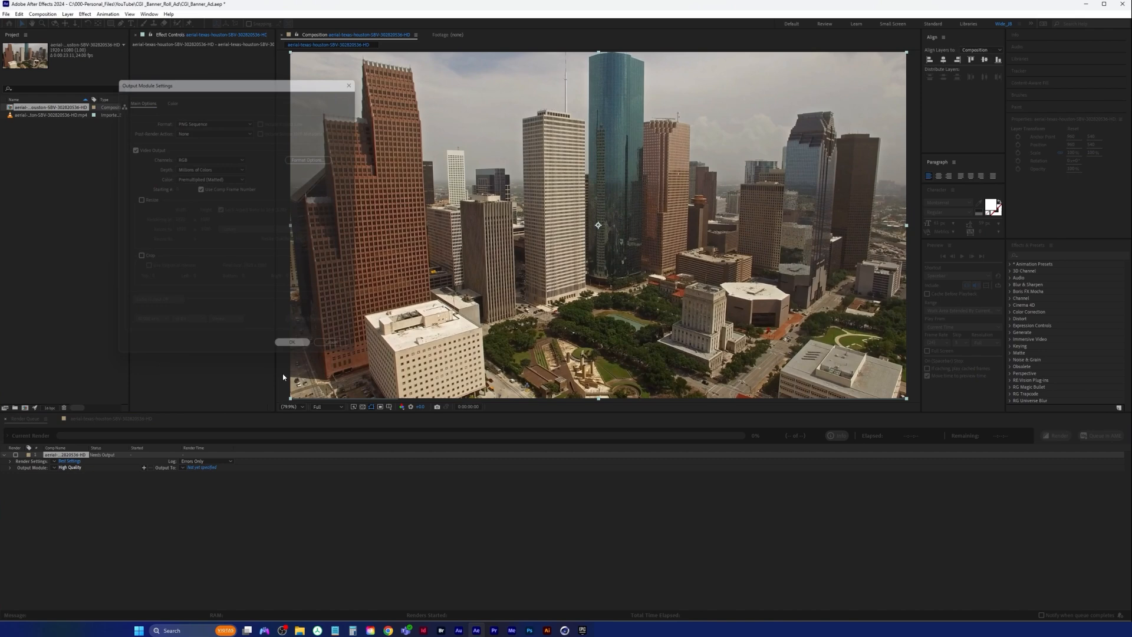
Step: Send the PNG sequence to the mov_seq folder under the file name building_sequence and render it
left_click(206, 470)
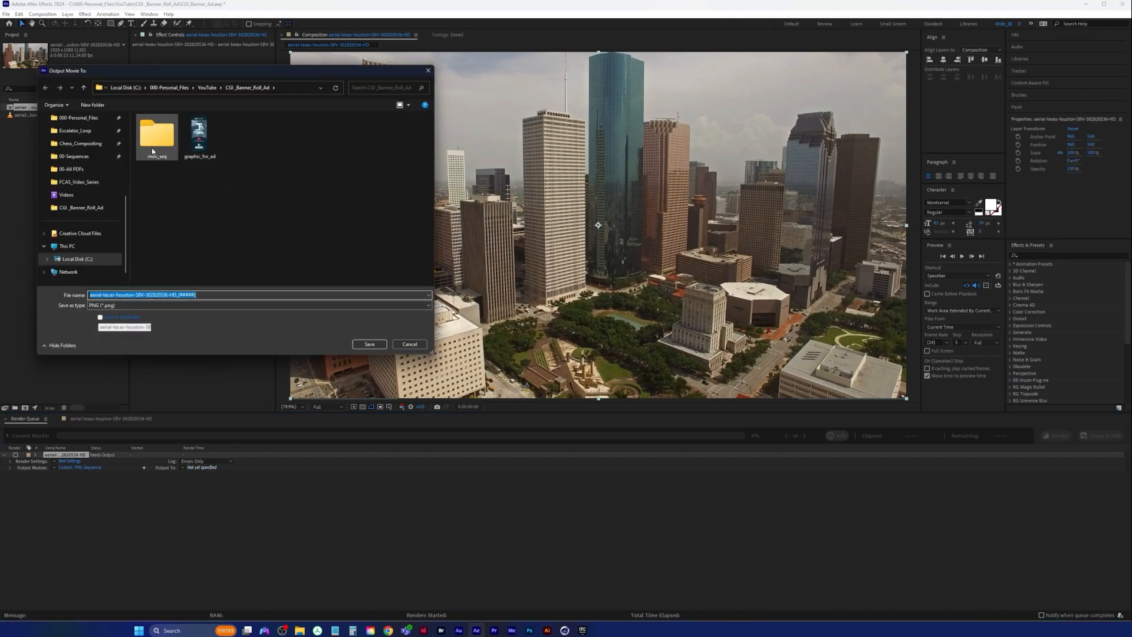
double_click(207, 295)
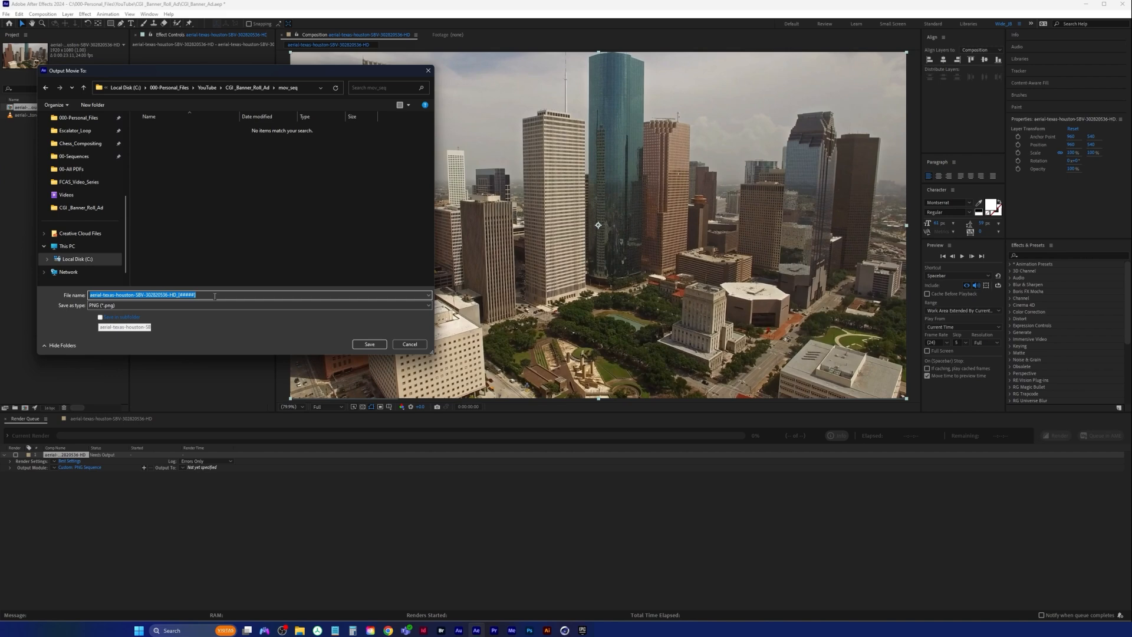
type("building_sequence")
key("Return")
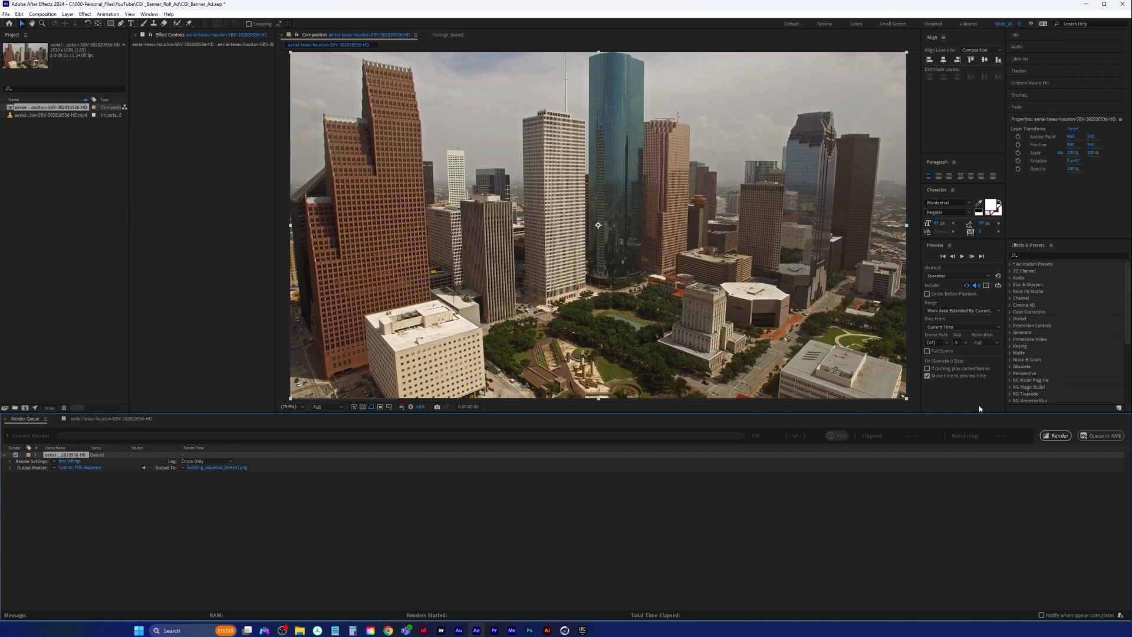
left_click(1059, 436)
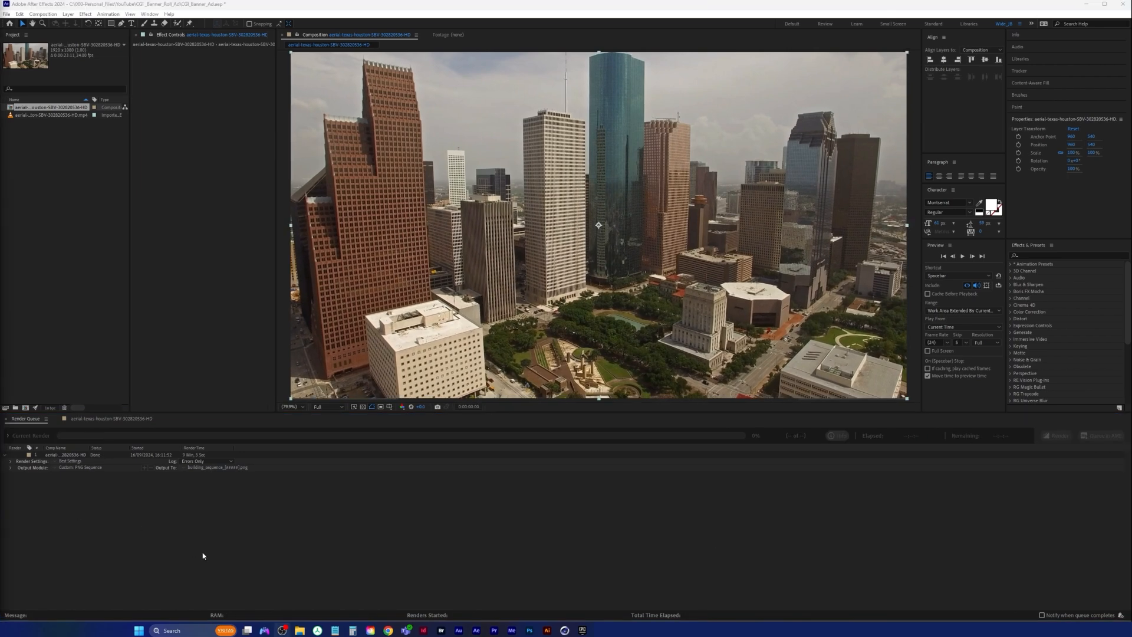
Step: Switch to File Explorer and look through the rendered building_sequence frames in the mov_seq folder
left_click(299, 631)
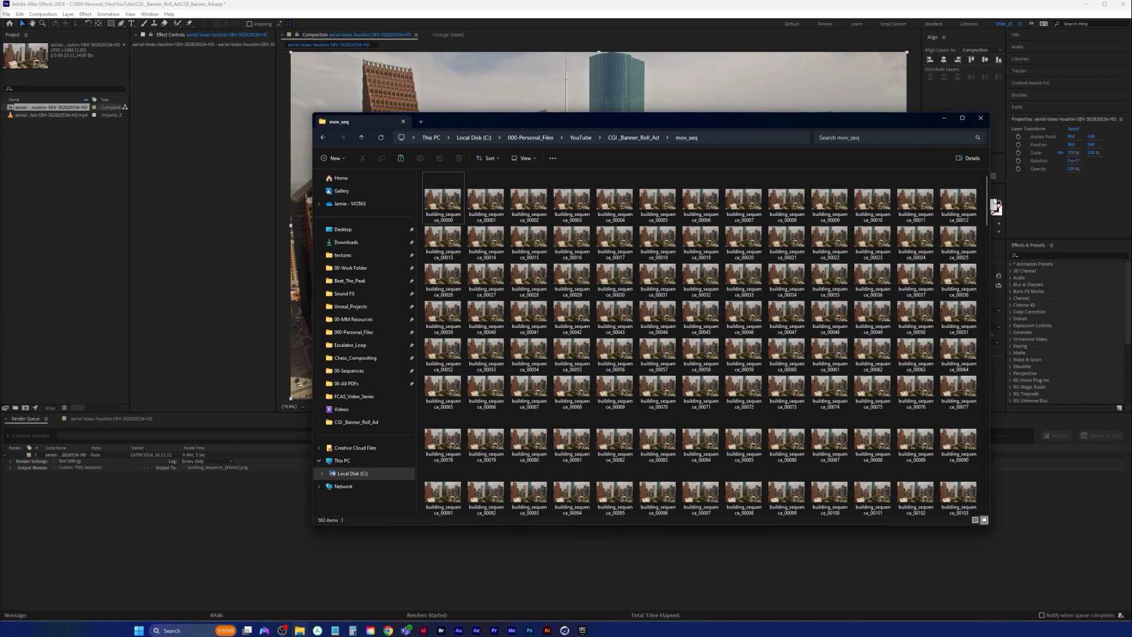
left_click_drag(987, 197, 1001, 473)
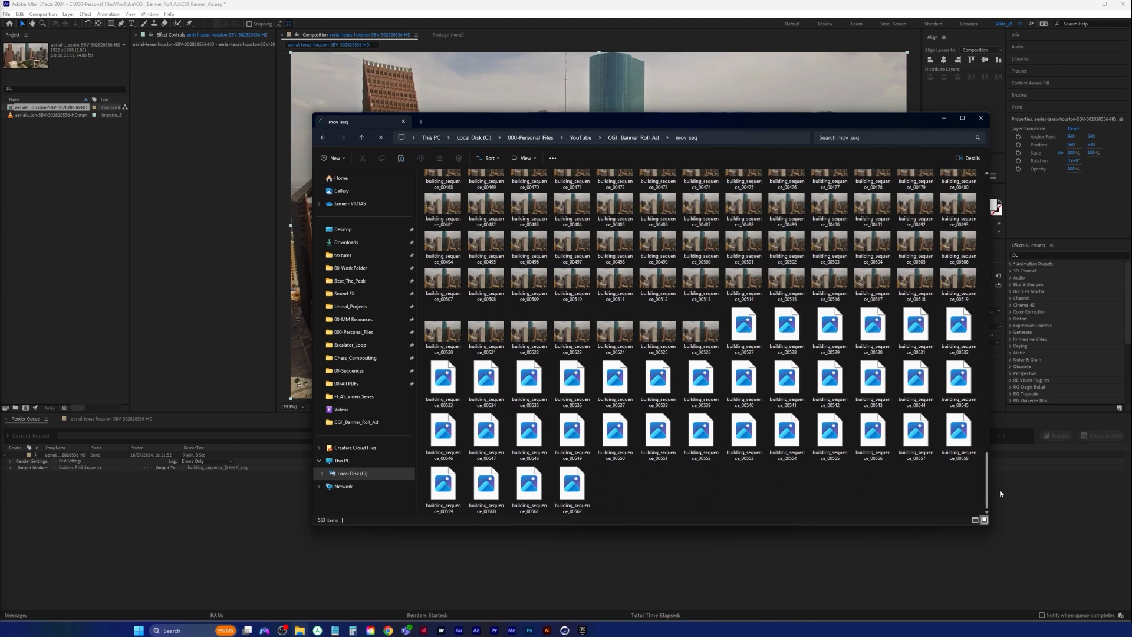
left_click(941, 118)
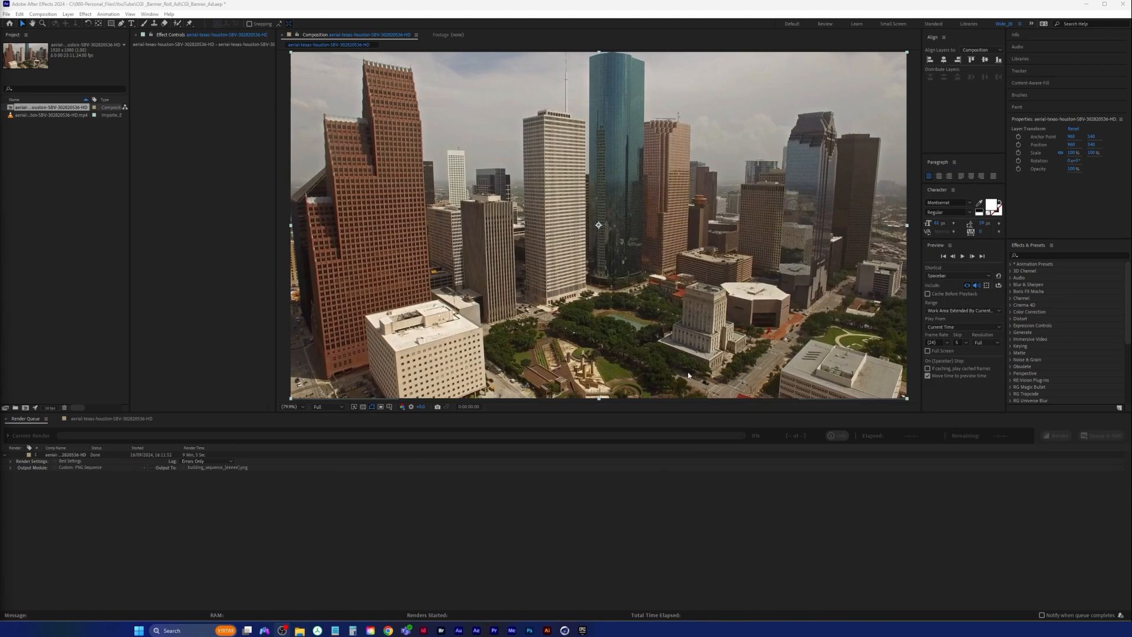
Step: Switch to Cinema 4D, change to the Track layout, and create a Motion Tracker object
left_click(565, 631)
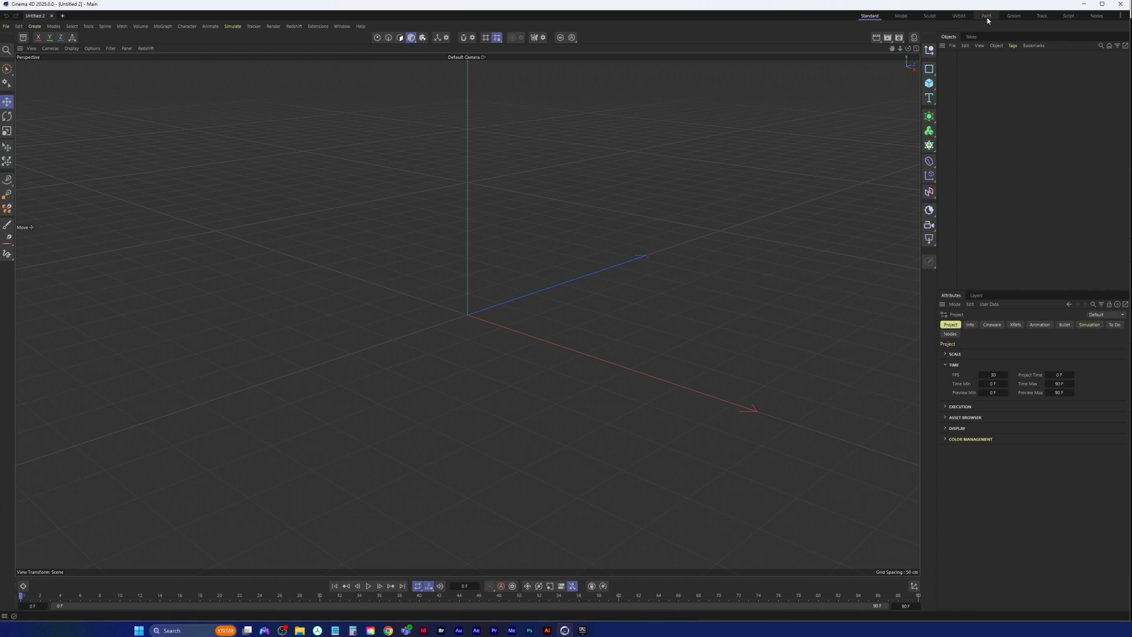
left_click(1043, 16)
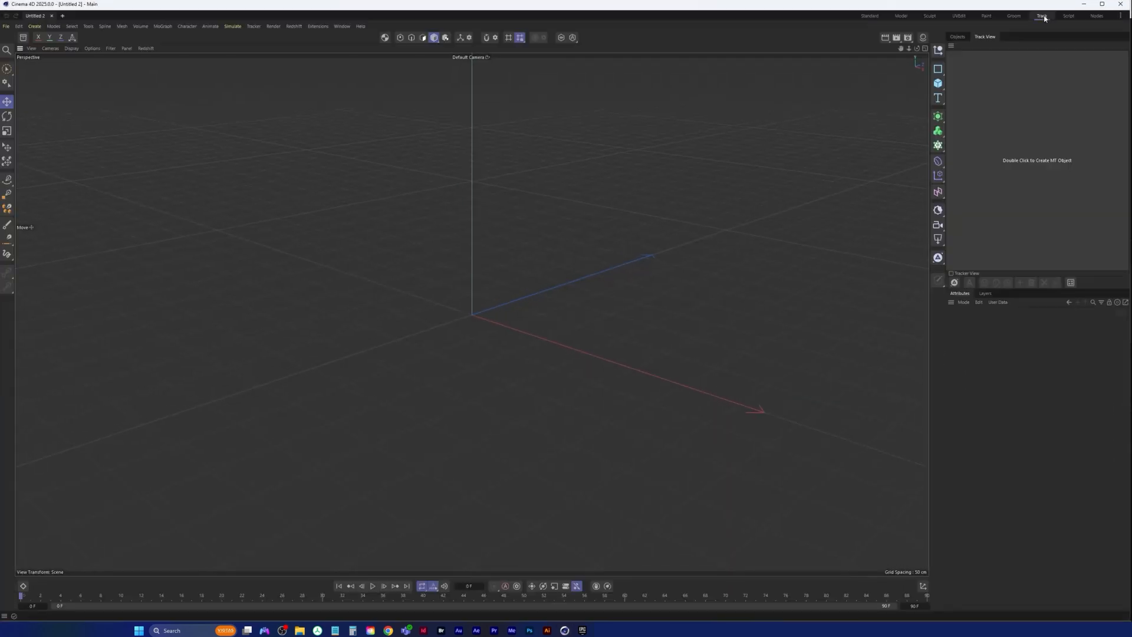
double_click(1054, 164)
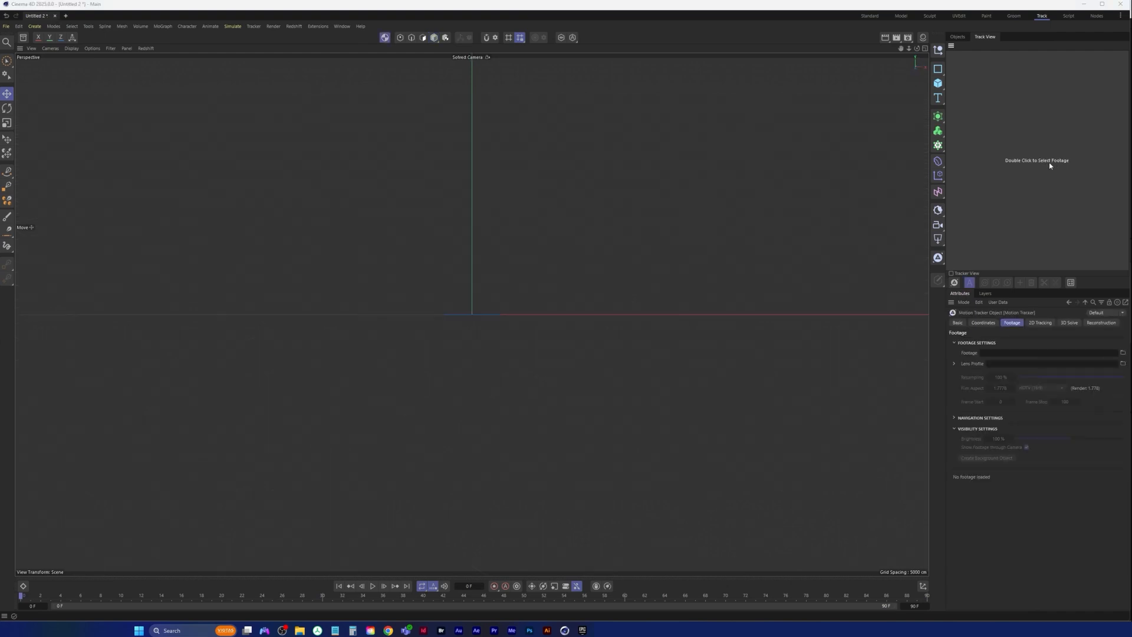
Step: Load building_sequence_00000 from CGI_Banner_Roll_Ad > mov_seq under 000-Personal_Files > YouTube as the Motion Tracker's footage
double_click(1049, 162)
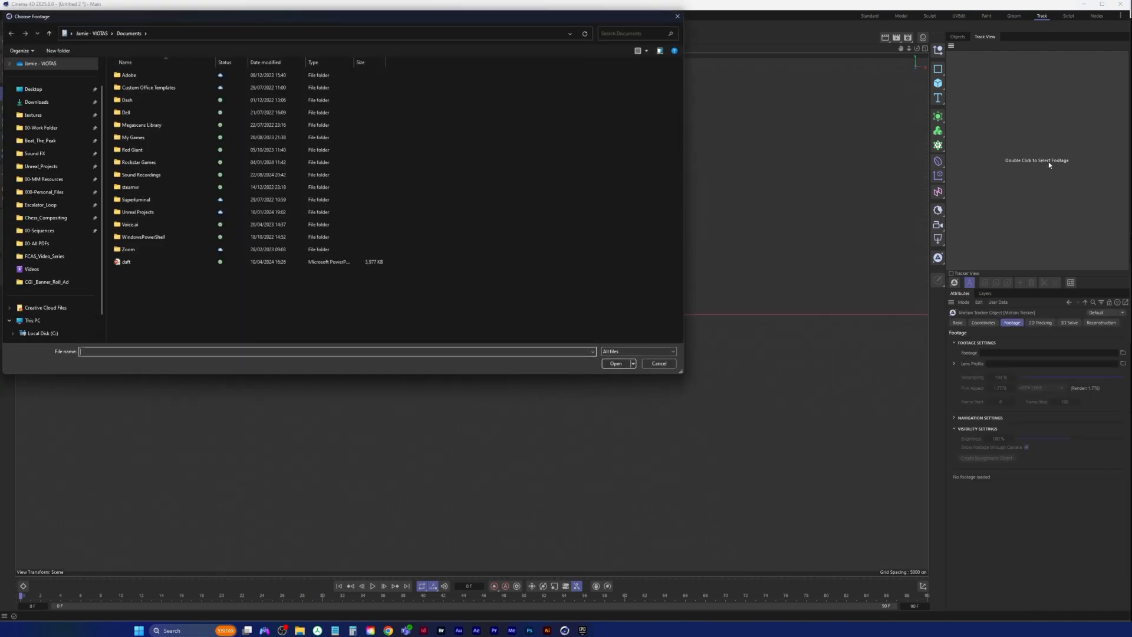
left_click(48, 193)
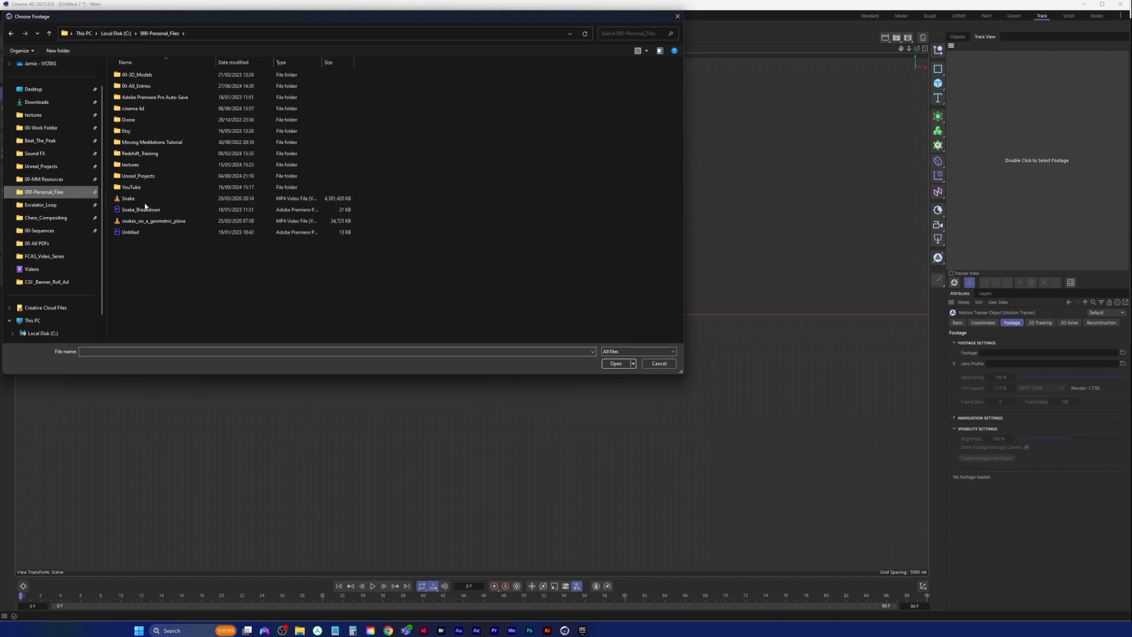
double_click(131, 187)
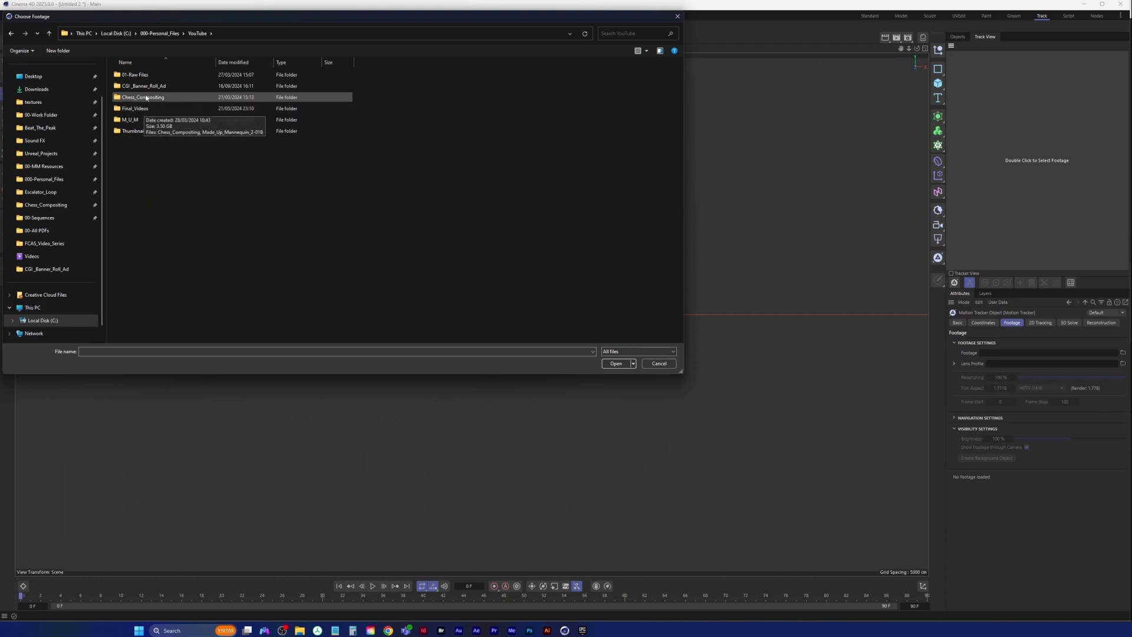
left_click(159, 89)
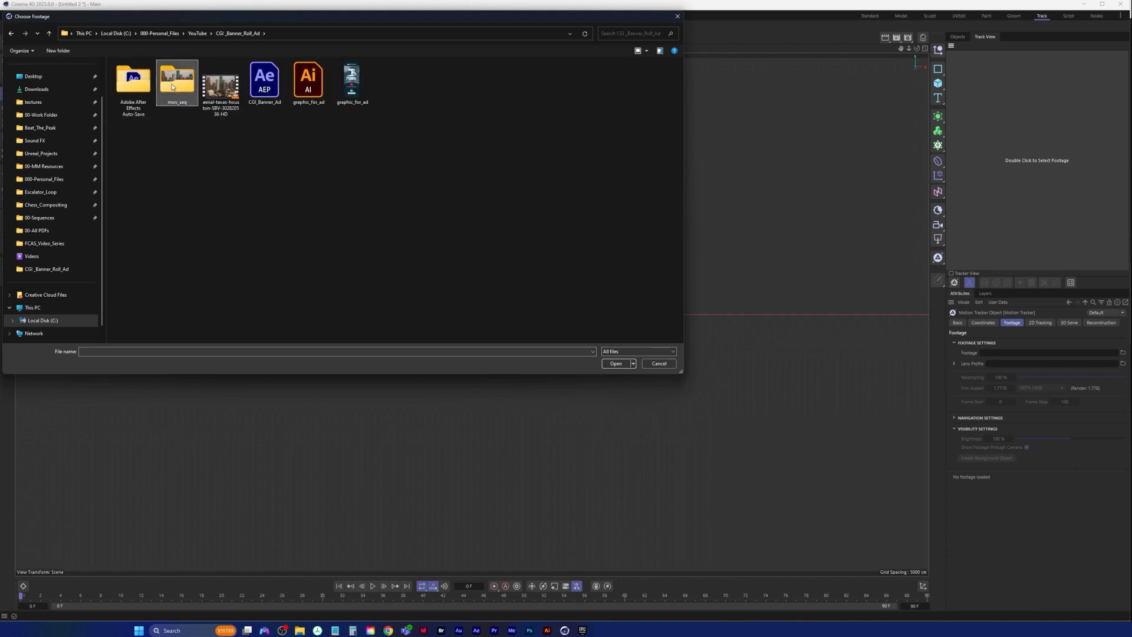
double_click(177, 82)
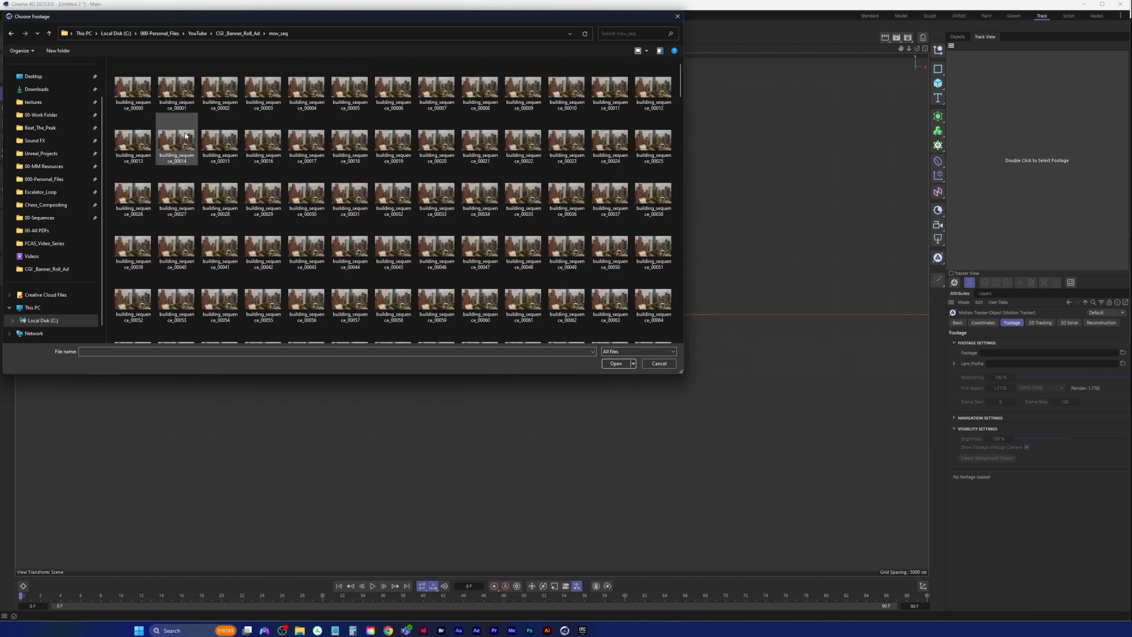
double_click(133, 88)
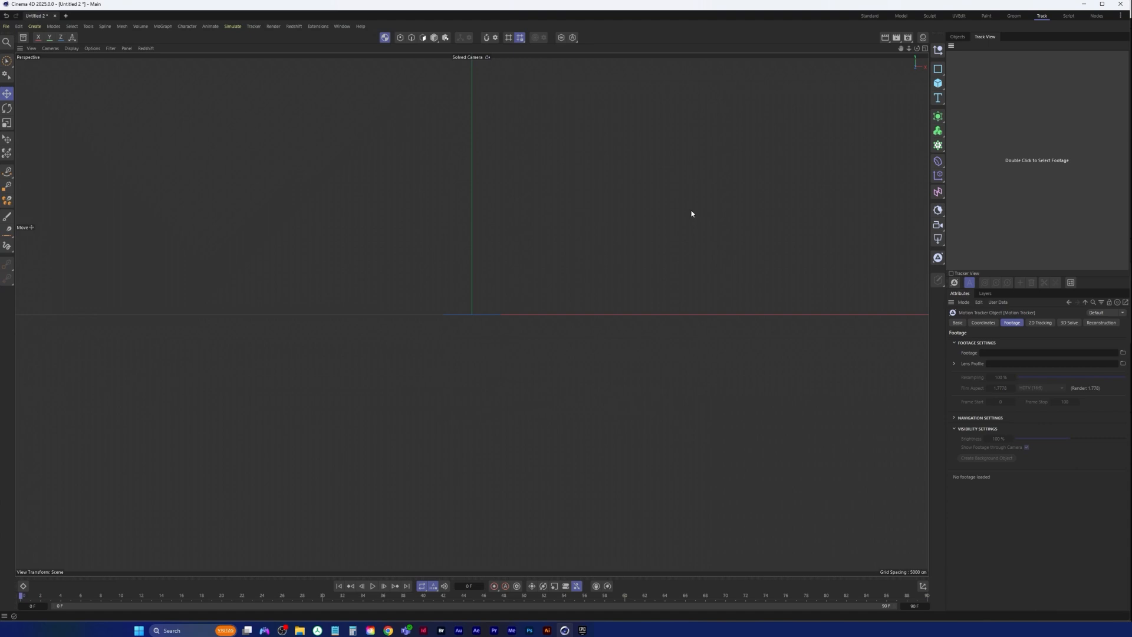
Step: Switch to After Effects and check the frame rate in the aerial Houston composition's settings
left_click(477, 630)
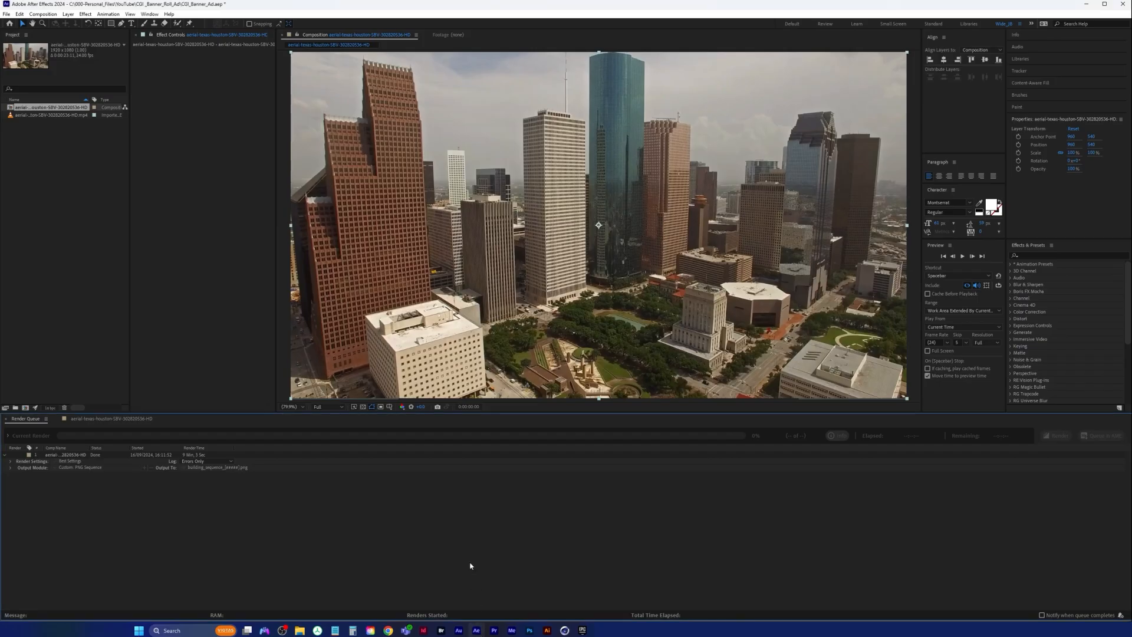
left_click(106, 418)
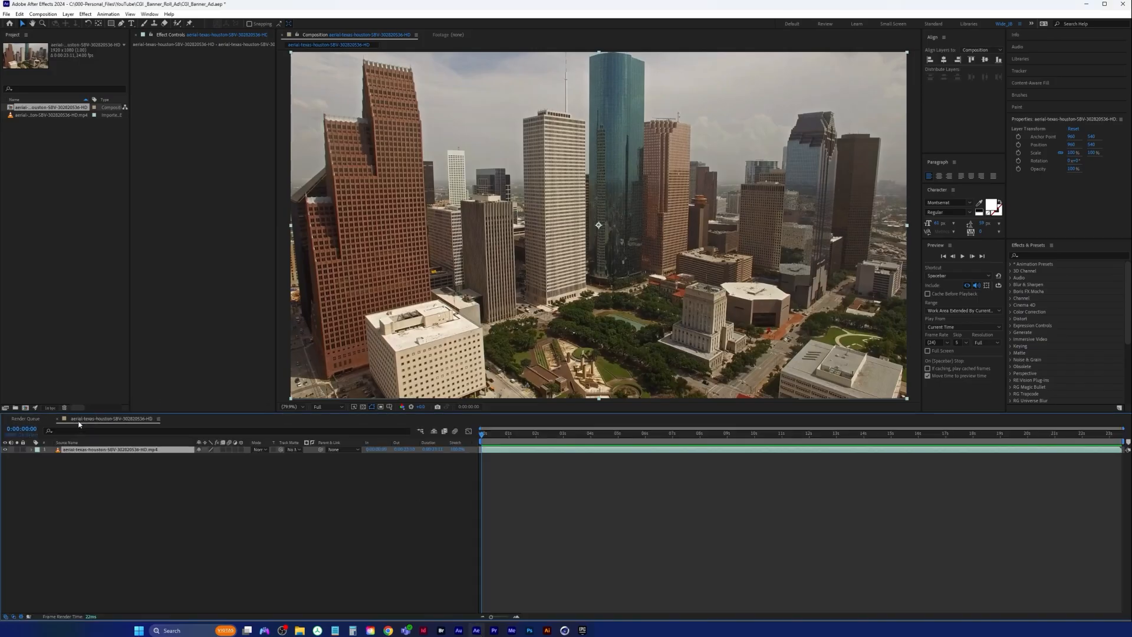
key("ctrl+k")
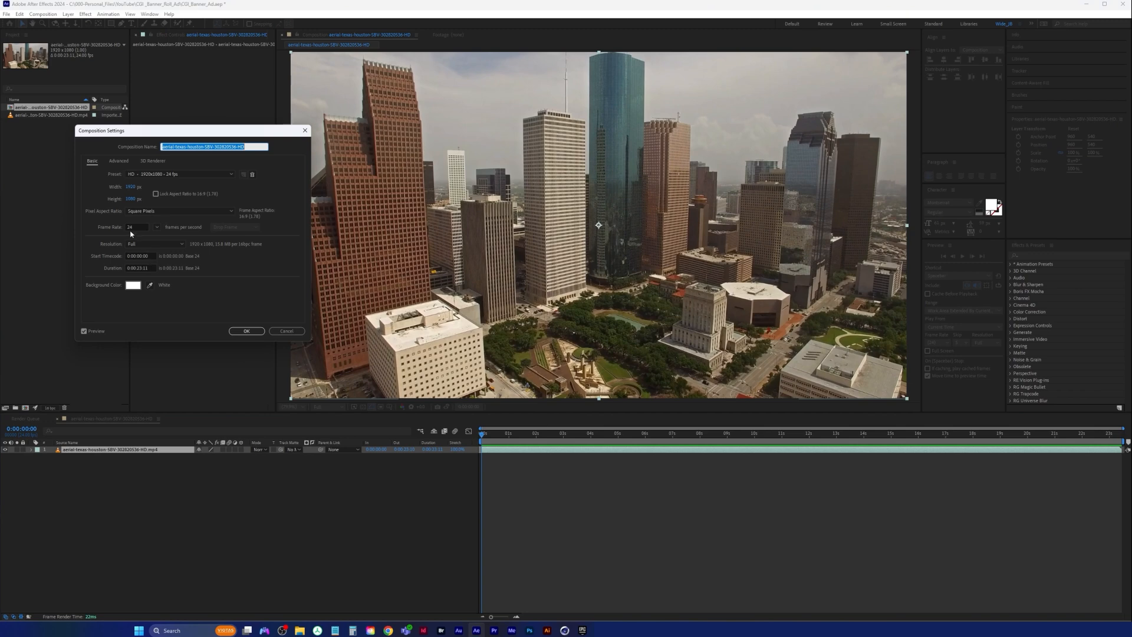
key("Return")
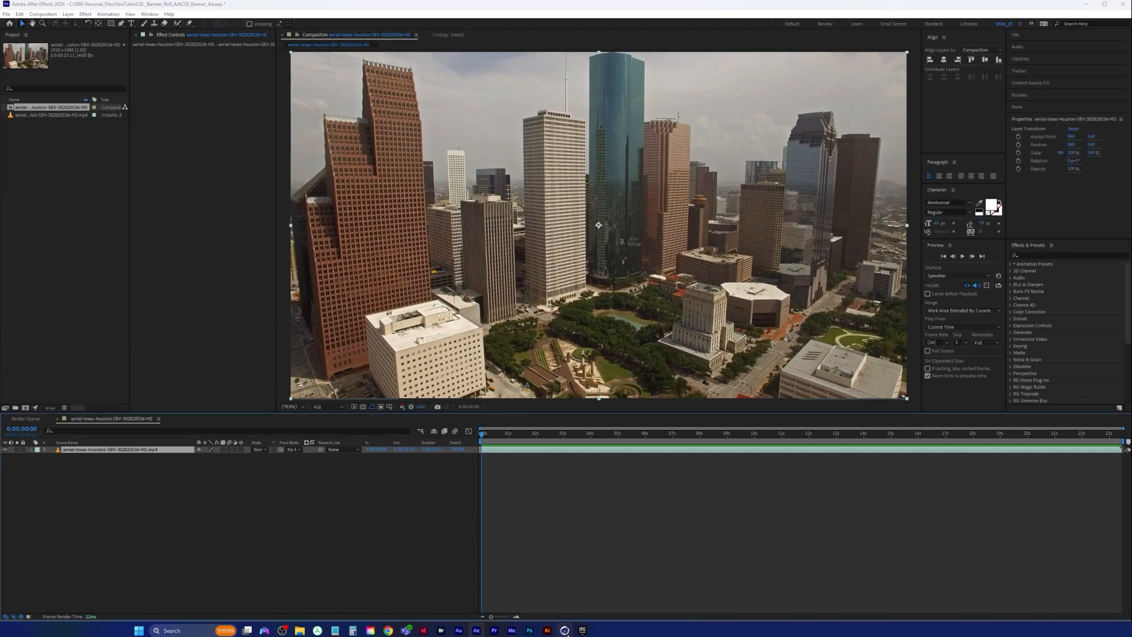
Step: Switch back to Cinema 4D and set the output frame rate to 24 in the render settings
left_click(565, 630)
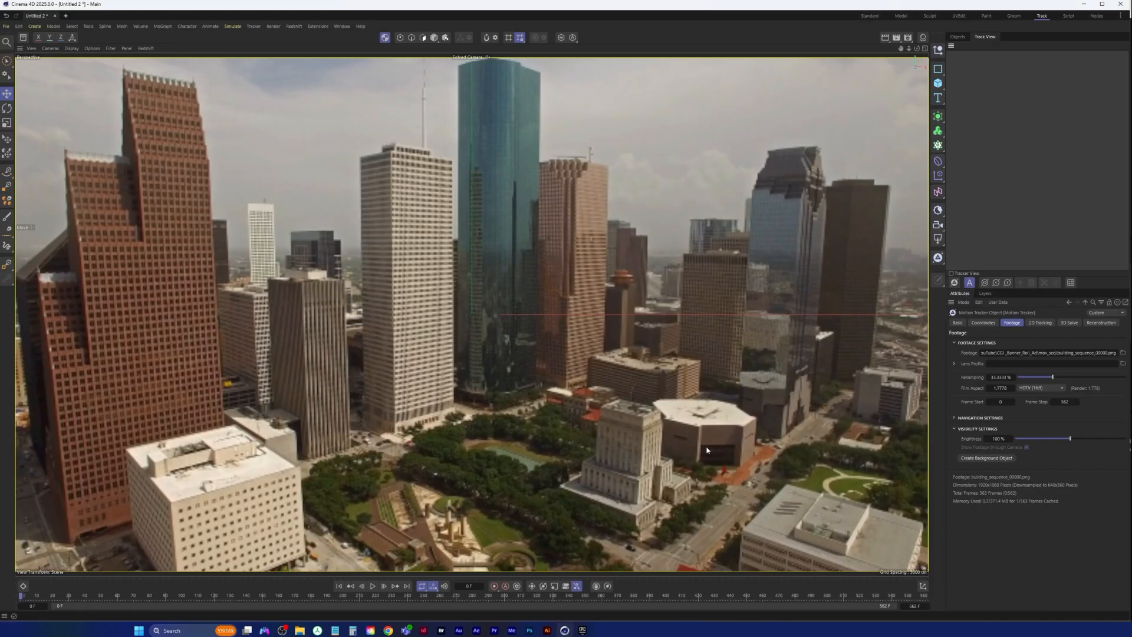
left_click(908, 38)
left_click_drag(969, 33, 683, 86)
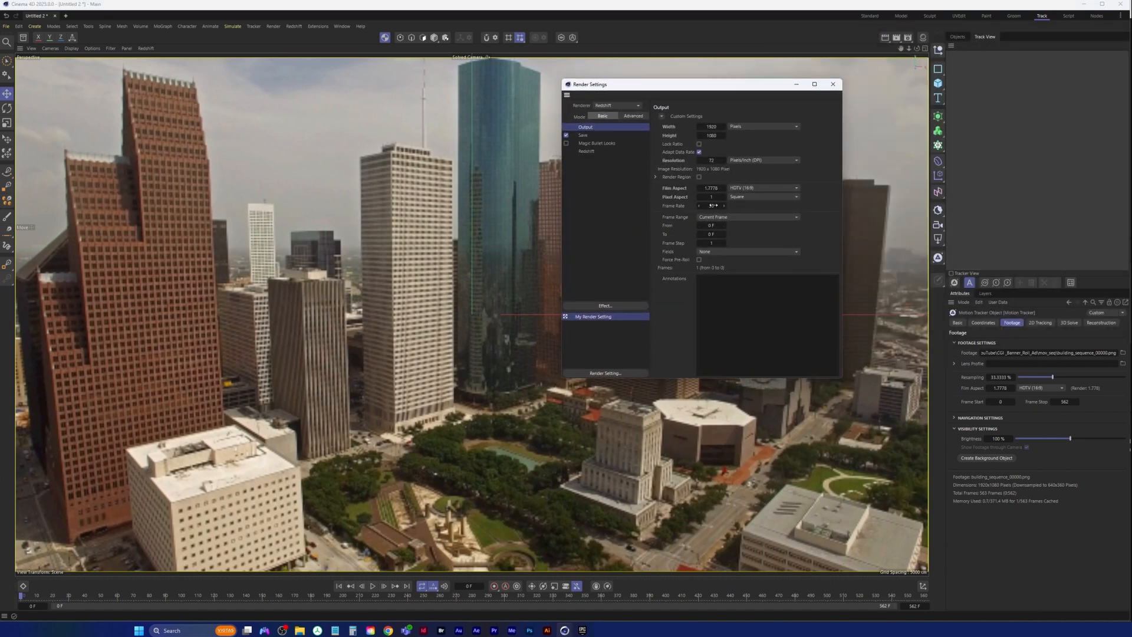
left_click(712, 205)
type("24")
left_click(833, 84)
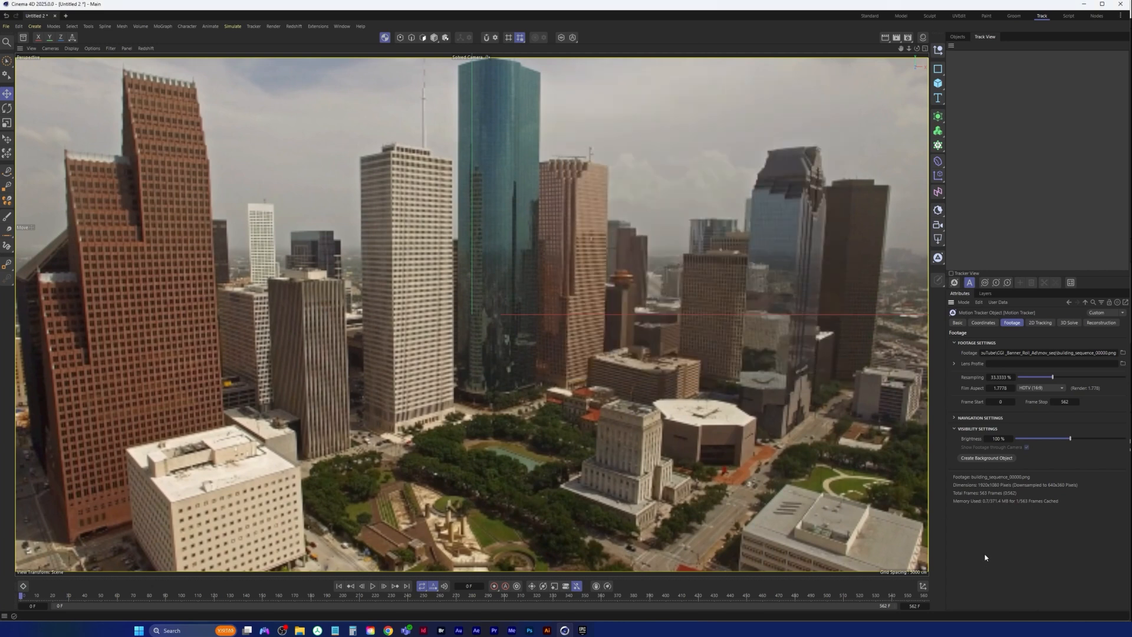
Step: Set the project's FPS to 24 in the project settings
key("ctrl+d")
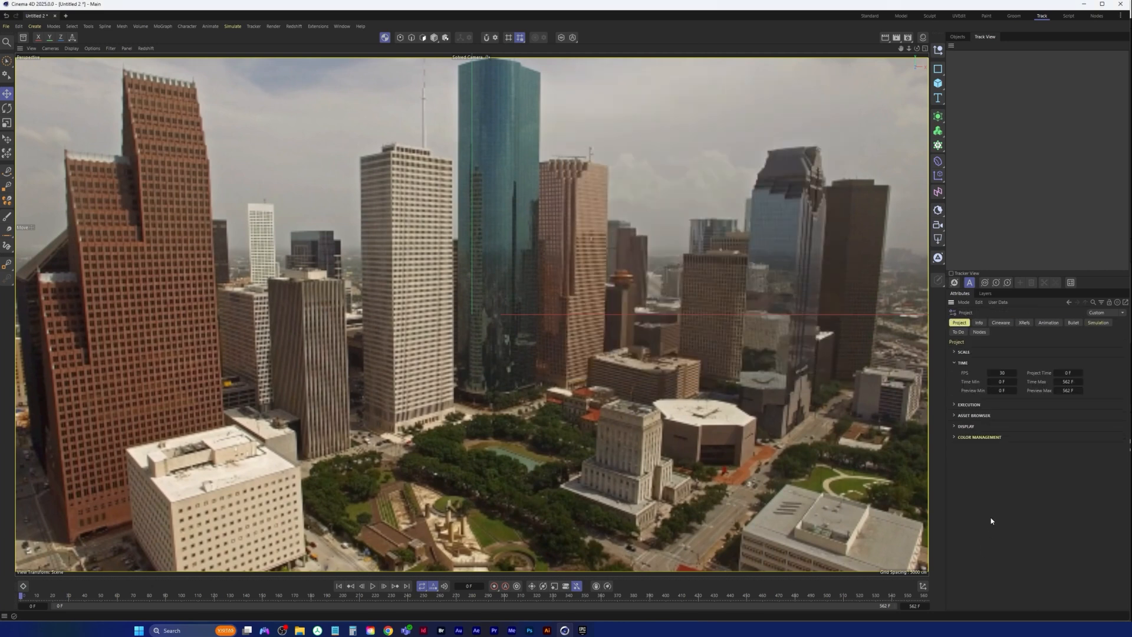
left_click(1009, 375)
type("24")
key("Return")
Step: Select the Motion Tracker object and raise its footage resampling to 100%
left_click(960, 37)
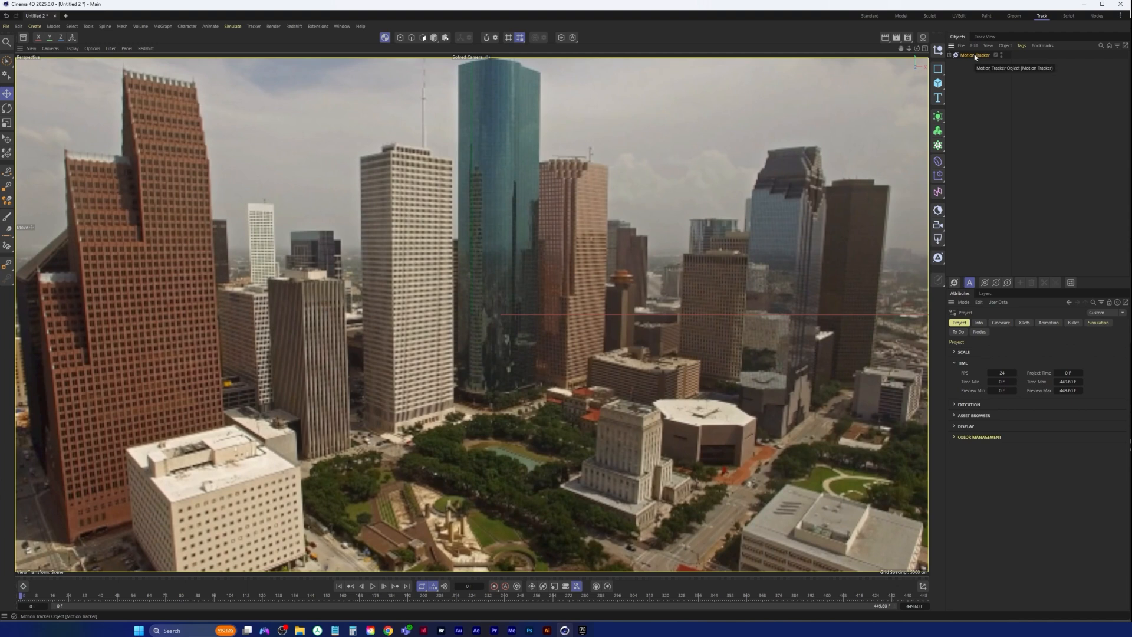
left_click(974, 55)
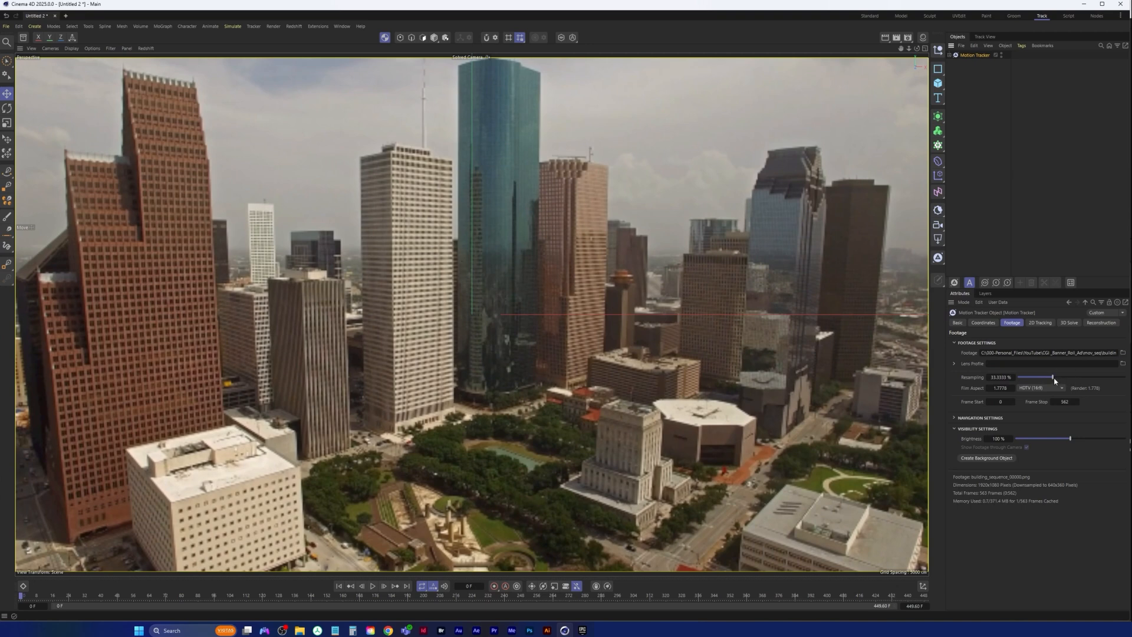
left_click_drag(1053, 378, 1126, 378)
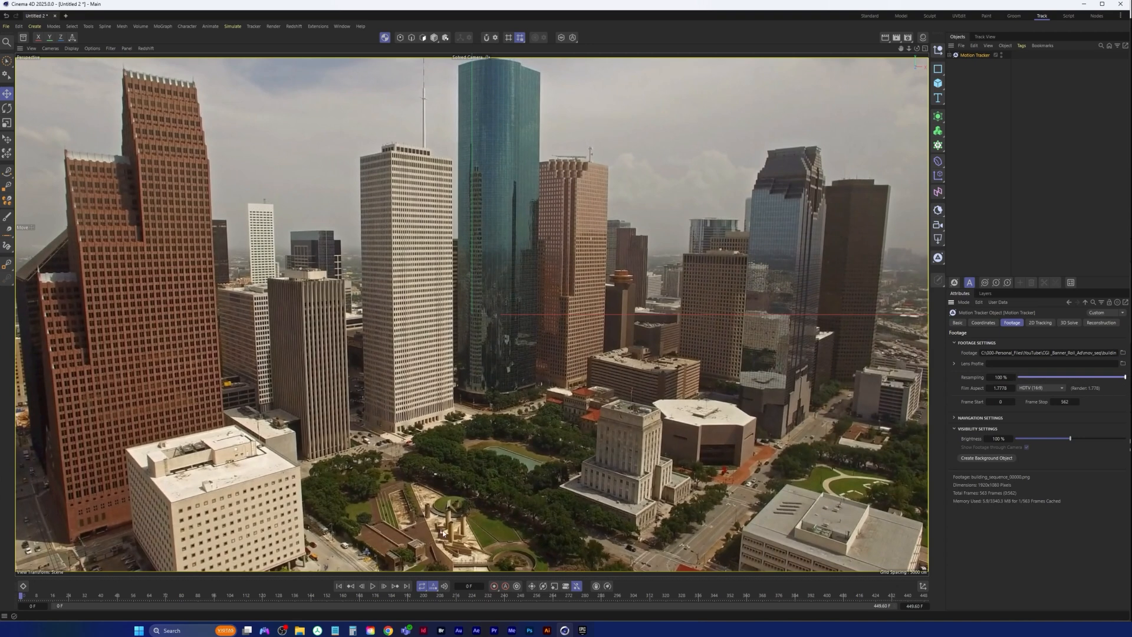
Step: Play the tracker footage in the viewport, stop it, and return to the first frame
left_click(373, 585)
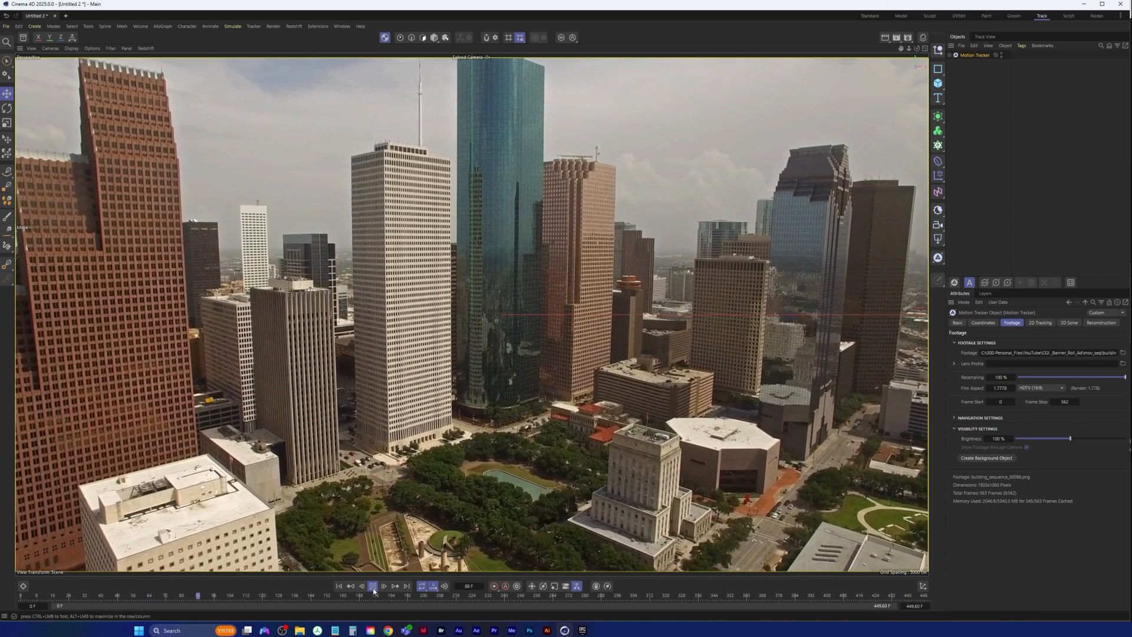
left_click(372, 586)
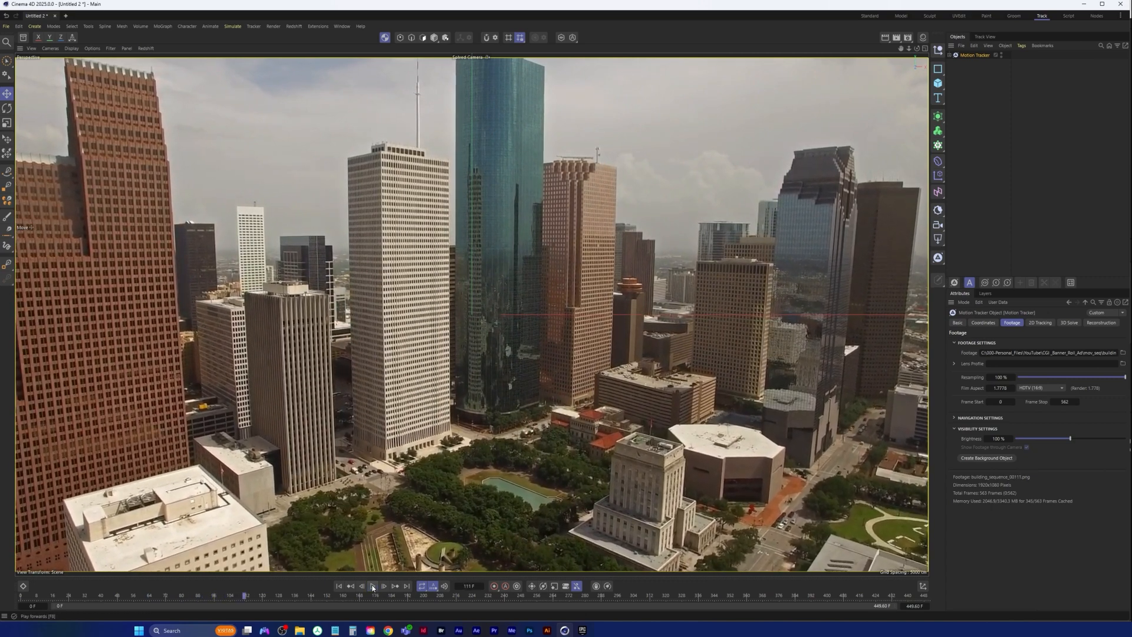
left_click(339, 586)
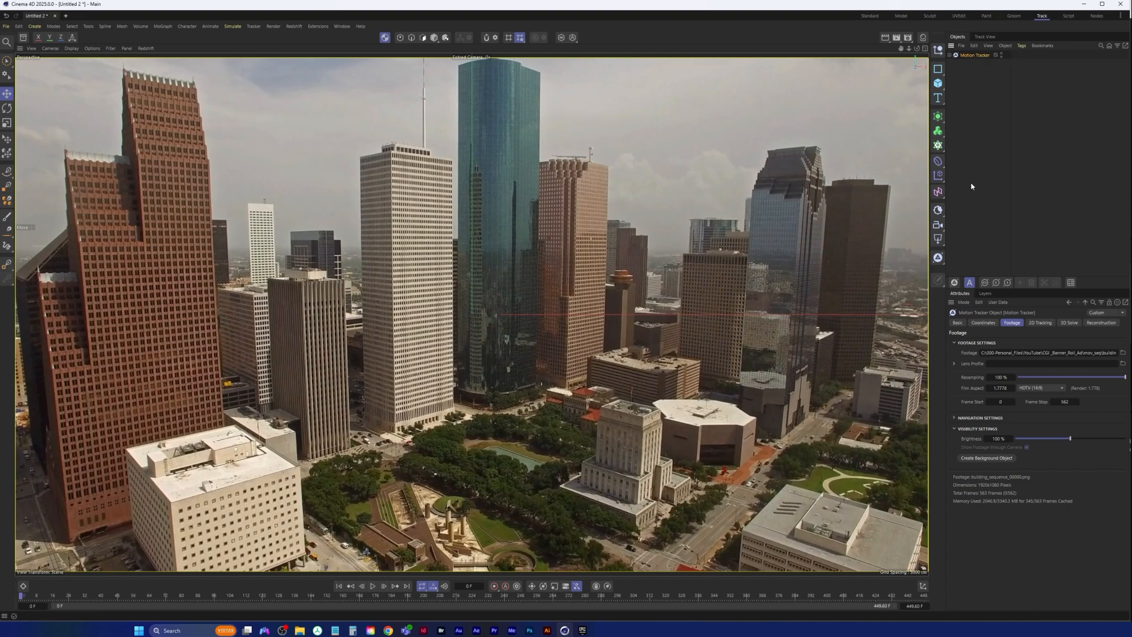
Step: Set the Motion Tracker's number of automatic 2D tracks to 600 and create the auto tracks
left_click(1041, 324)
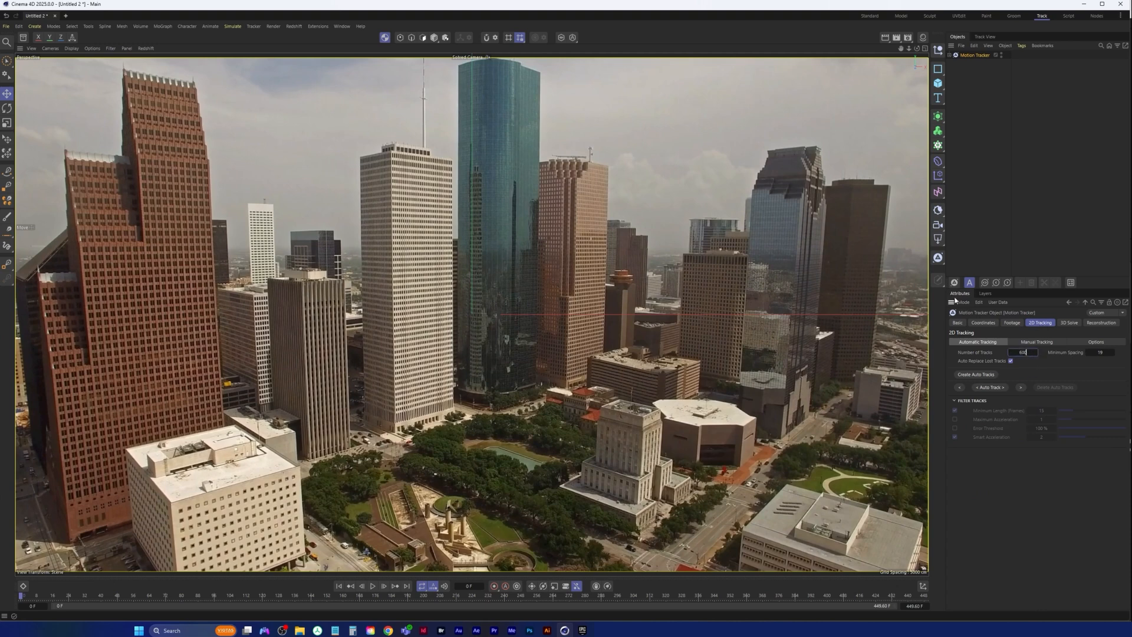
left_click(984, 378)
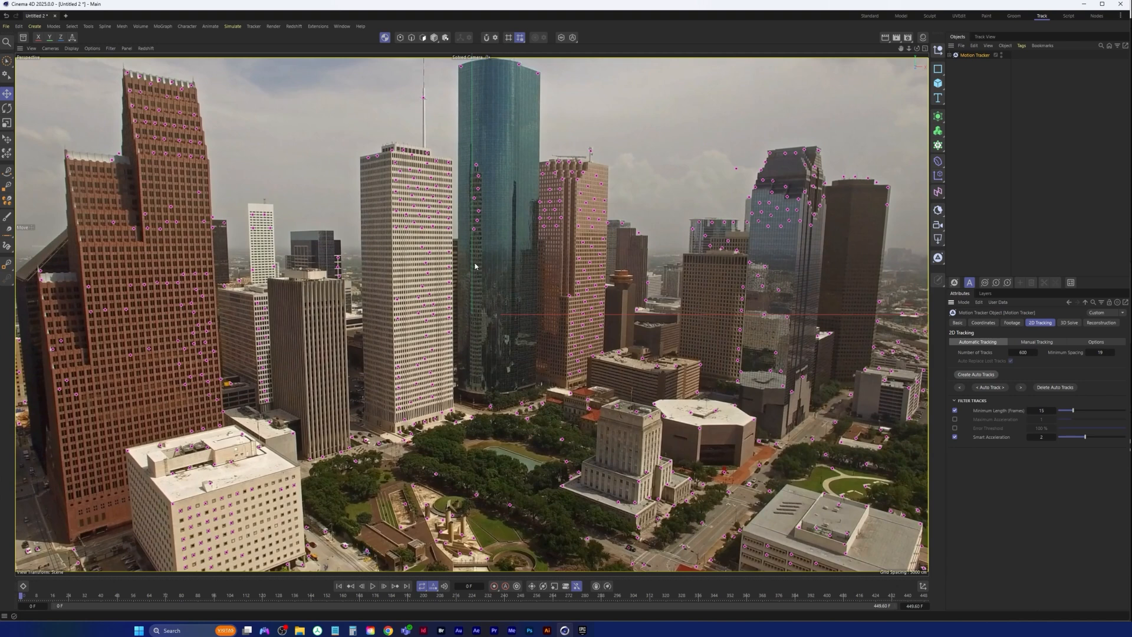
Step: Use Lasso Selection to remove the auto tracks on the reflective glass of the blue tower and the stepped glass tower
left_click(6, 61)
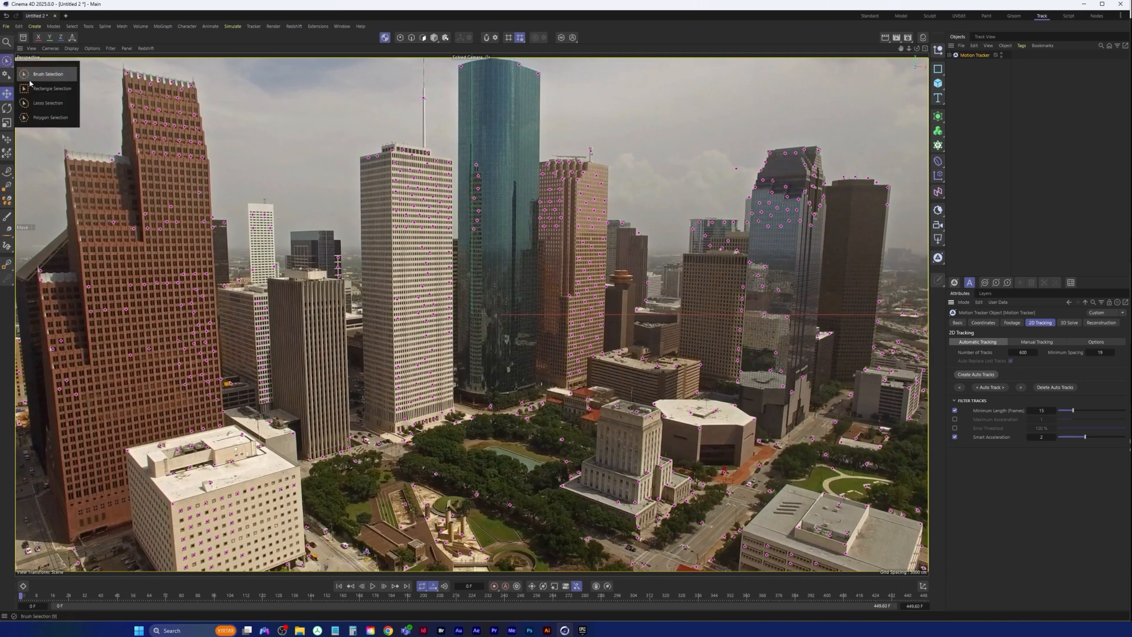
left_click(53, 105)
mouse_move(479, 148)
left_mouse_down()
mouse_move(471, 282)
mouse_move(477, 136)
left_mouse_up()
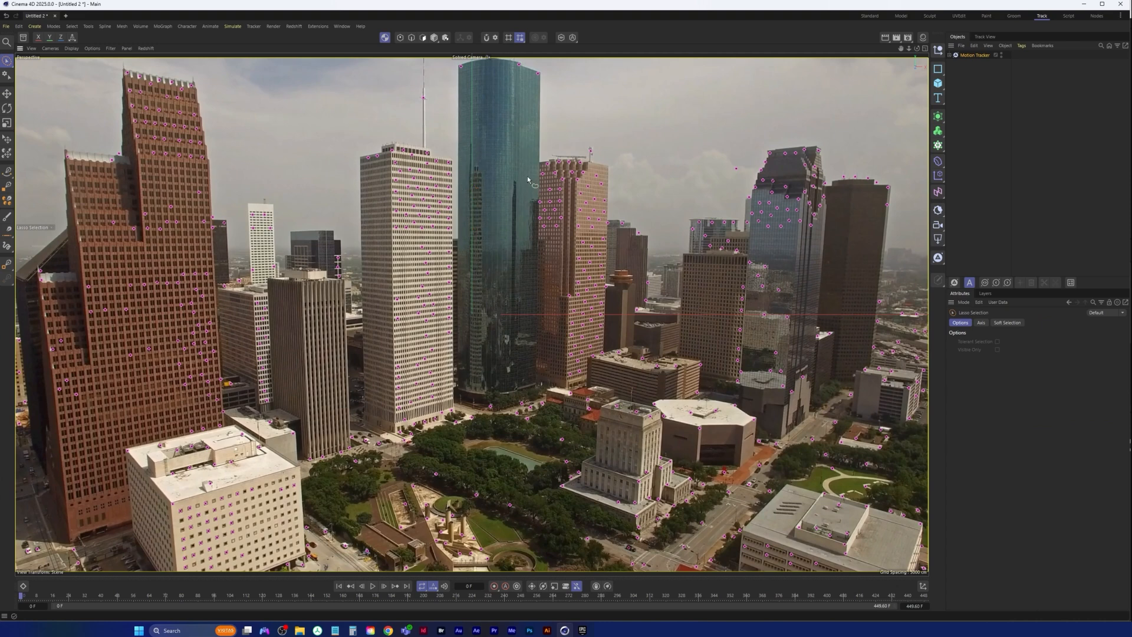
mouse_move(745, 178)
left_mouse_down()
mouse_move(843, 209)
mouse_move(767, 248)
mouse_move(747, 219)
mouse_move(745, 179)
mouse_move(684, 241)
mouse_move(739, 230)
mouse_move(696, 219)
left_mouse_up()
key("Delete")
key("Delete")
Step: Delete the stray track in the sky and the tracks on the street below the tall white tower, then reselect the Motion Tracker
mouse_move(736, 150)
left_mouse_down()
mouse_move(745, 170)
mouse_move(746, 158)
left_mouse_up()
key("Delete")
left_click_drag(372, 442, 388, 449)
key("Delete")
left_click(976, 55)
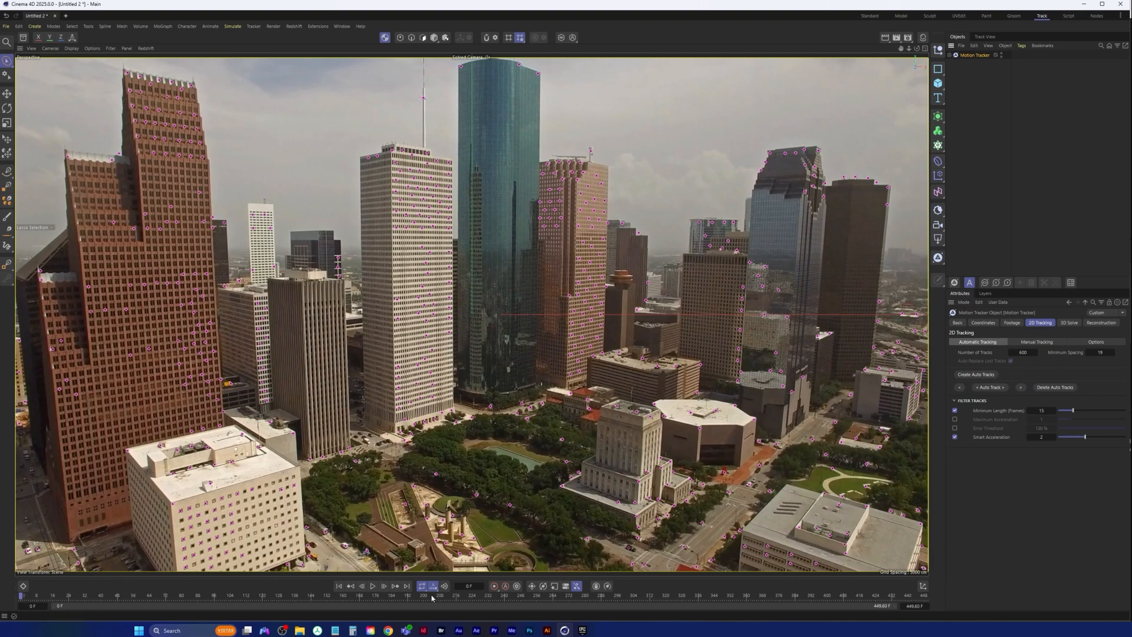
Step: Auto-track the 2D tracks forward from the first frame and scrub through the footage to check them
left_click(1021, 387)
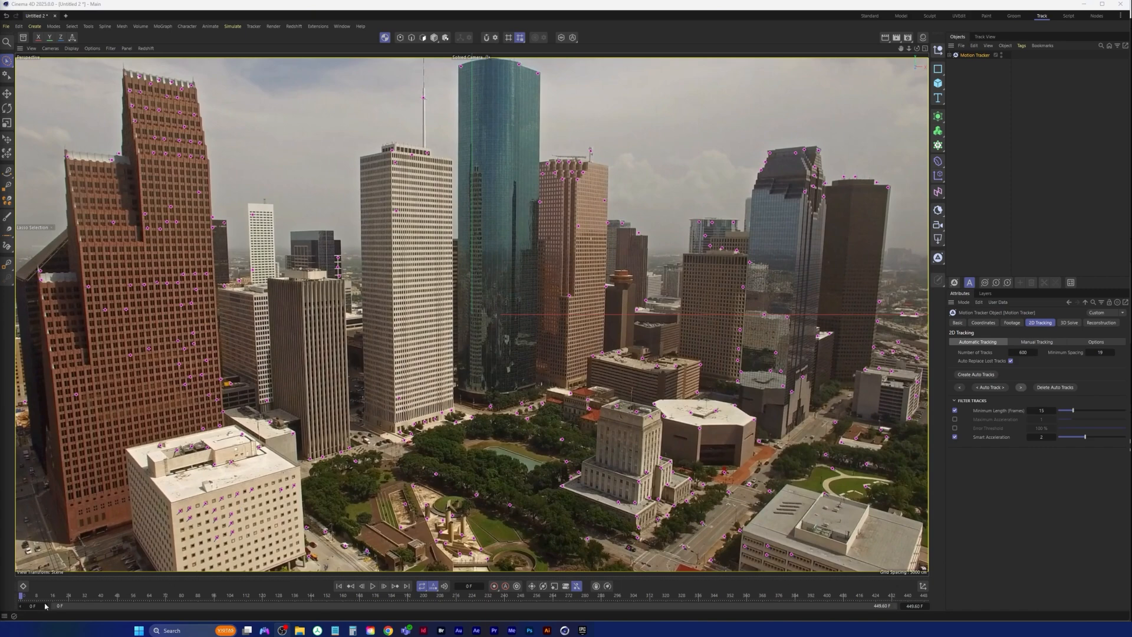
left_click_drag(20, 596, 769, 585)
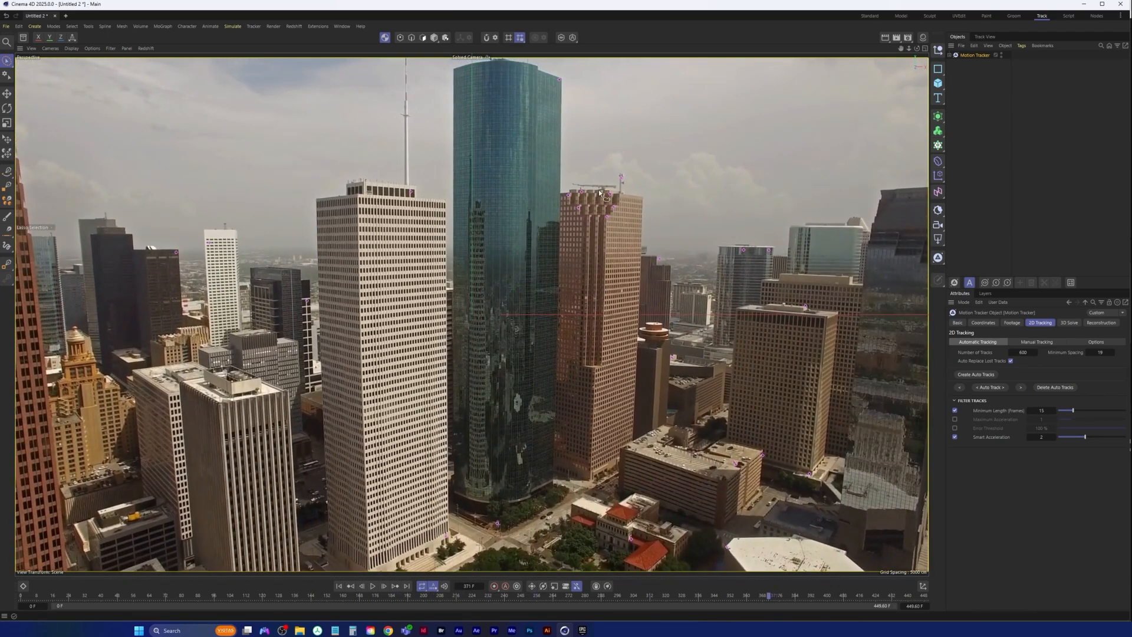
left_click_drag(769, 599, 628, 602)
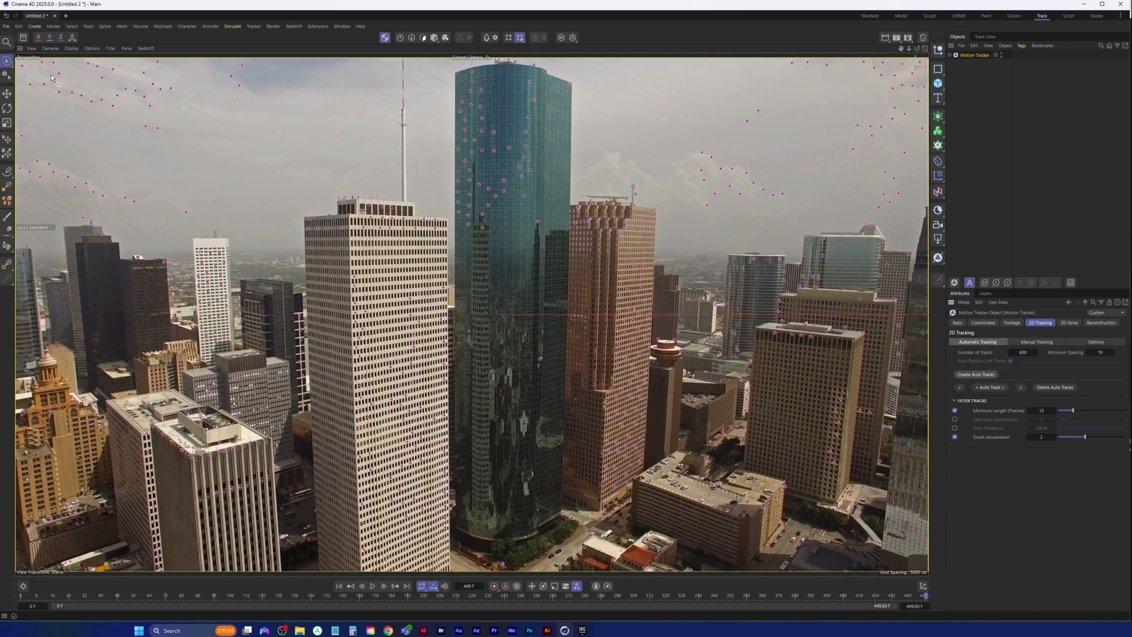
Step: On the last frame, lasso the auto tracks in the sky and on the blue glass tower and delete them
mouse_move(25, 95)
left_mouse_down()
mouse_move(154, 148)
mouse_move(266, 101)
mouse_move(31, 47)
mouse_move(25, 184)
mouse_move(215, 212)
left_mouse_up()
left_click_drag(220, 90, 263, 88)
mouse_move(445, 72)
left_mouse_down()
mouse_move(459, 224)
mouse_move(529, 242)
mouse_move(589, 93)
mouse_move(585, 103)
left_mouse_up()
mouse_move(468, 148)
left_mouse_down()
mouse_move(444, 214)
mouse_move(475, 180)
left_mouse_up()
mouse_move(693, 115)
left_mouse_down()
mouse_move(682, 151)
mouse_move(762, 224)
mouse_move(926, 203)
mouse_move(911, 59)
mouse_move(717, 81)
mouse_move(699, 115)
left_mouse_up()
key("Delete")
Step: Clear the remaining stray tracks in the sky and on the distant glass building, and auto-track backward from the last frame
left_click_drag(74, 202, 92, 216)
left_click_drag(36, 146, 49, 164)
key("Delete")
left_click_drag(739, 300, 739, 300)
left_click(960, 387)
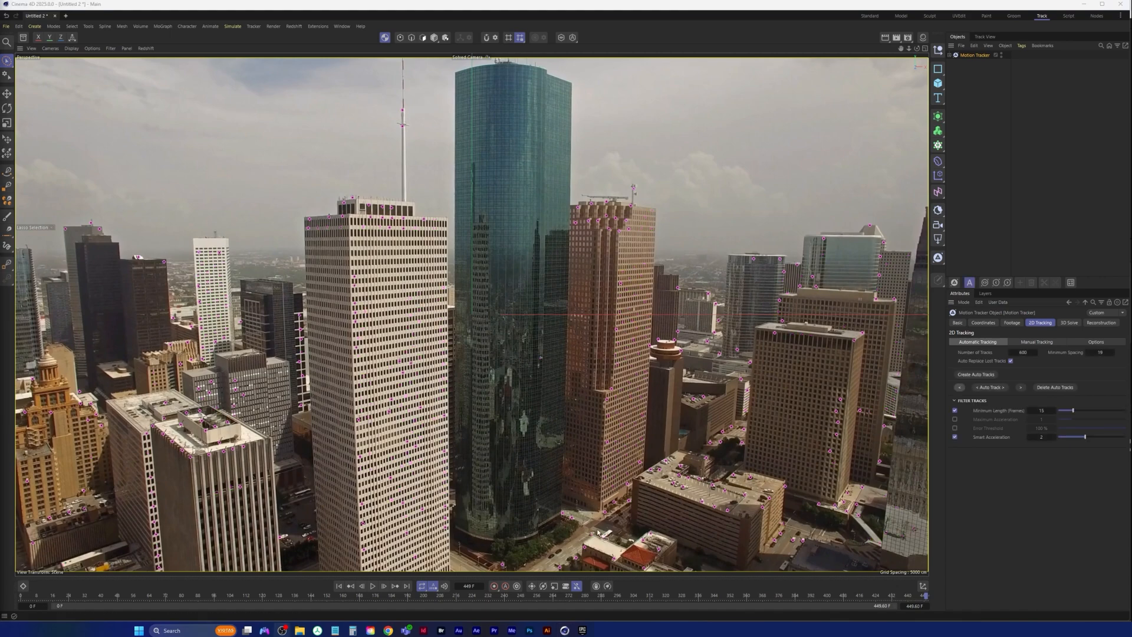
Step: At frame 247, create new auto tracks and delete those in the sky and on the blue glass tower
left_click_drag(925, 598, 182, 564)
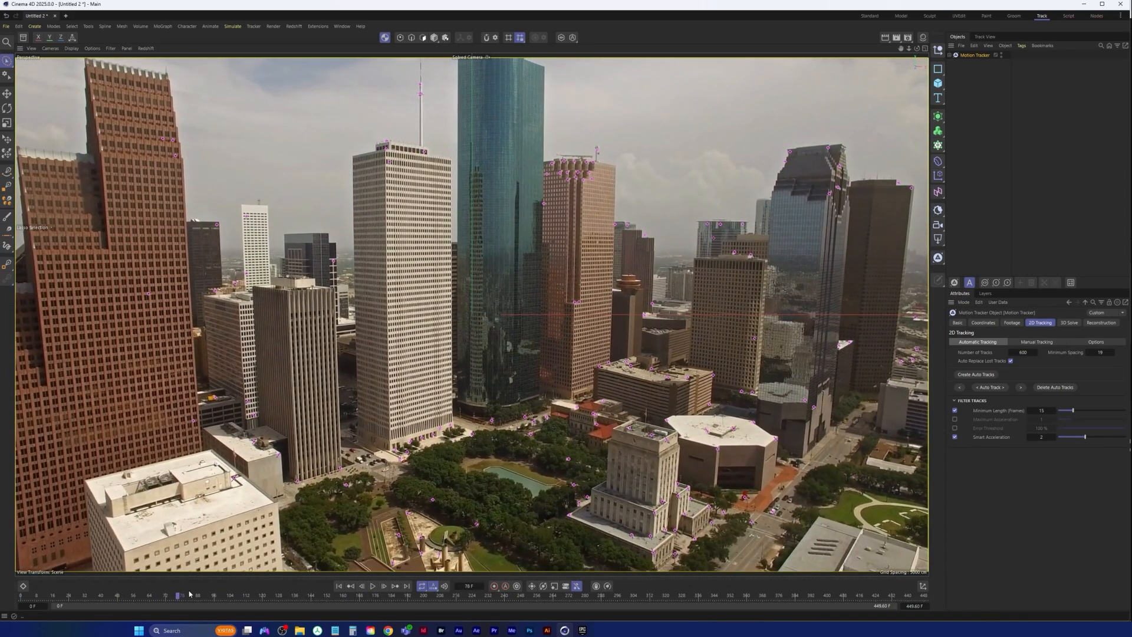
left_click_drag(178, 598, 519, 598)
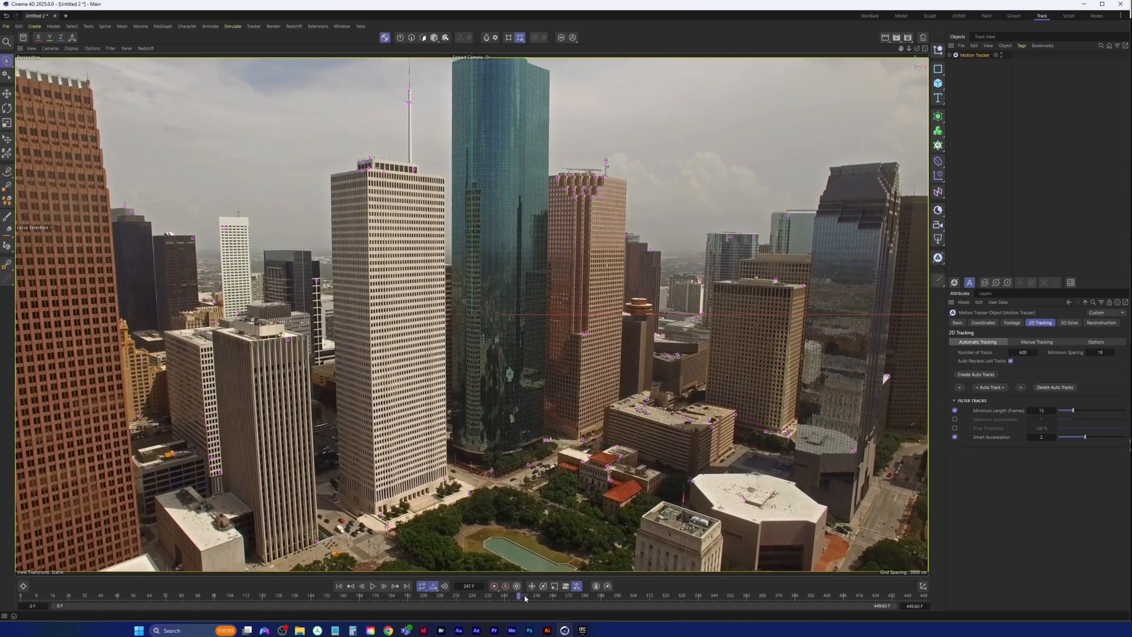
left_click(983, 375)
mouse_move(697, 184)
left_mouse_down()
mouse_move(773, 87)
mouse_move(831, 59)
mouse_move(929, 89)
mouse_move(917, 158)
mouse_move(826, 136)
mouse_move(750, 210)
mouse_move(673, 197)
left_mouse_up()
mouse_move(446, 97)
left_mouse_down()
mouse_move(499, 57)
mouse_move(536, 166)
mouse_move(547, 431)
mouse_move(452, 437)
left_mouse_up()
key("Delete")
Step: Delete the auto tracks on the distant glass building and on the reflective glass of the stepped tower
mouse_move(715, 246)
left_mouse_down()
mouse_move(705, 267)
mouse_move(727, 264)
mouse_move(730, 251)
mouse_move(715, 288)
mouse_move(700, 282)
left_mouse_up()
key("Delete")
mouse_move(825, 238)
left_mouse_down()
mouse_move(824, 215)
mouse_move(885, 233)
mouse_move(820, 245)
left_mouse_up()
mouse_move(812, 288)
left_mouse_down()
mouse_move(830, 270)
mouse_move(816, 280)
left_mouse_up()
key("Delete")
mouse_move(824, 341)
left_mouse_down()
mouse_move(806, 348)
mouse_move(802, 373)
mouse_move(819, 420)
mouse_move(898, 377)
mouse_move(838, 336)
mouse_move(825, 341)
left_mouse_up()
key("Delete")
mouse_move(825, 435)
left_mouse_down()
mouse_move(826, 475)
mouse_move(870, 419)
left_mouse_up()
key("Delete")
mouse_move(352, 519)
left_mouse_down()
mouse_move(337, 530)
mouse_move(363, 538)
mouse_move(351, 519)
mouse_move(370, 542)
left_mouse_up()
left_click(374, 523)
Step: Auto-track the new tracks in both directions from frame 247, and scrub the footage back to the first frame
left_click(996, 389)
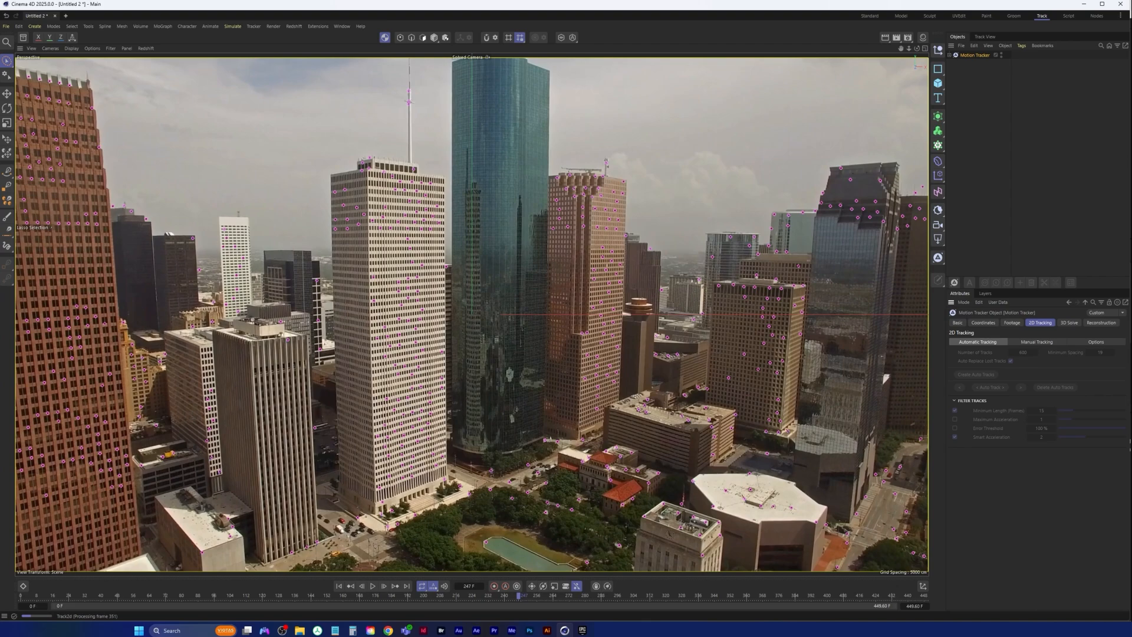
left_click_drag(519, 597, 724, 586)
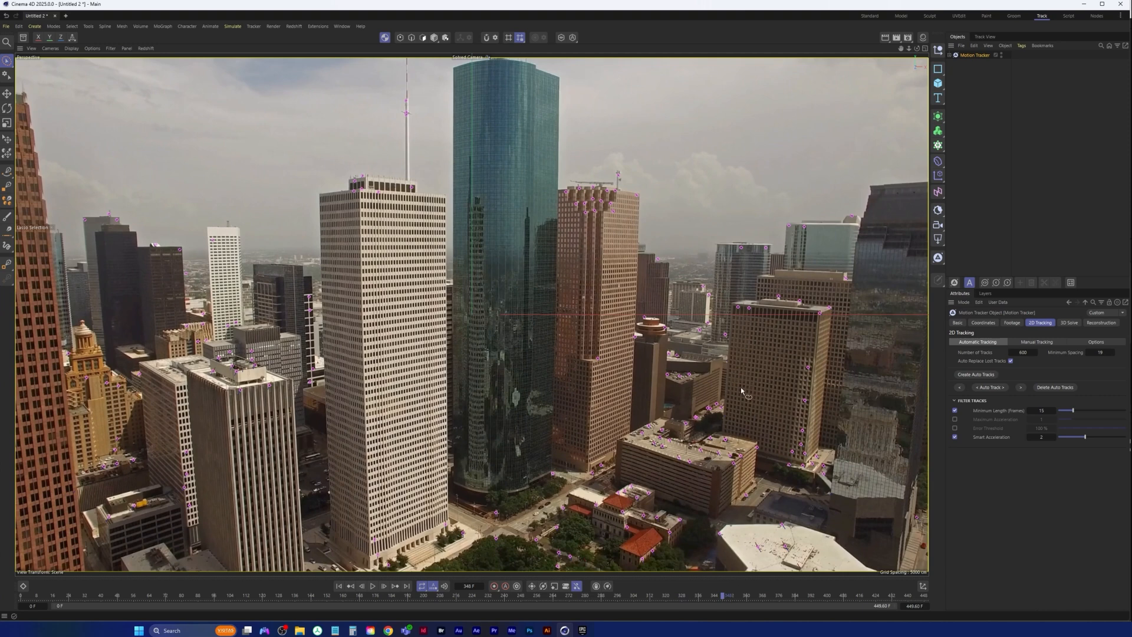
left_click_drag(720, 598, 20, 596)
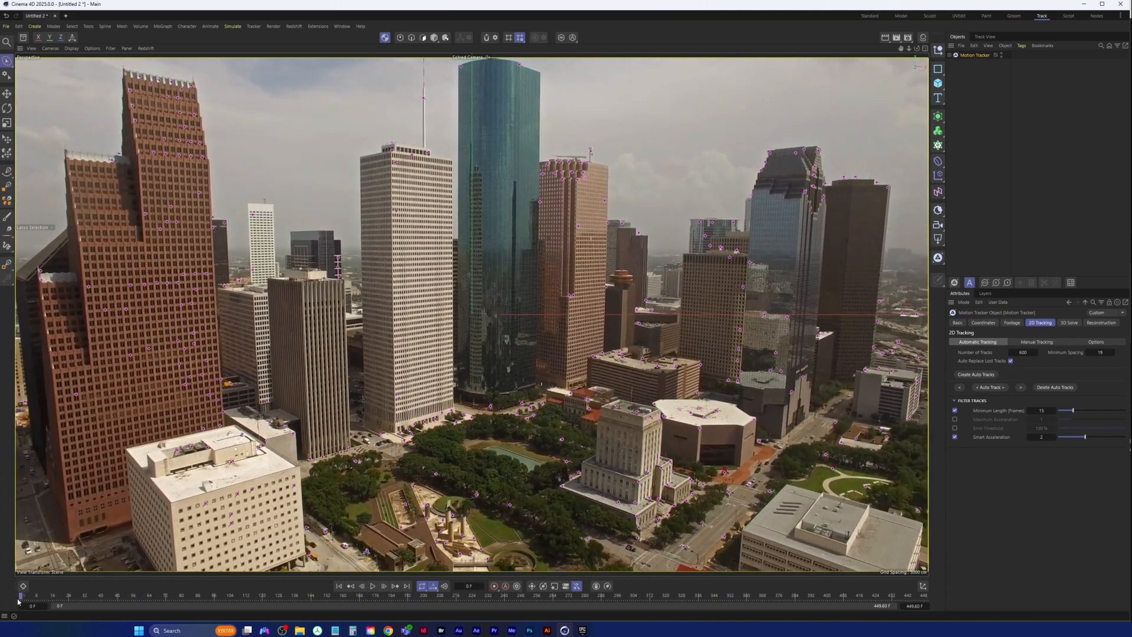
Step: Save the project as CGI_Banner_Roll_Ad in the CGI_Banner_Roll_Ad folder inside 000-Personal_Files > YouTube
left_click(6, 27)
left_click(45, 136)
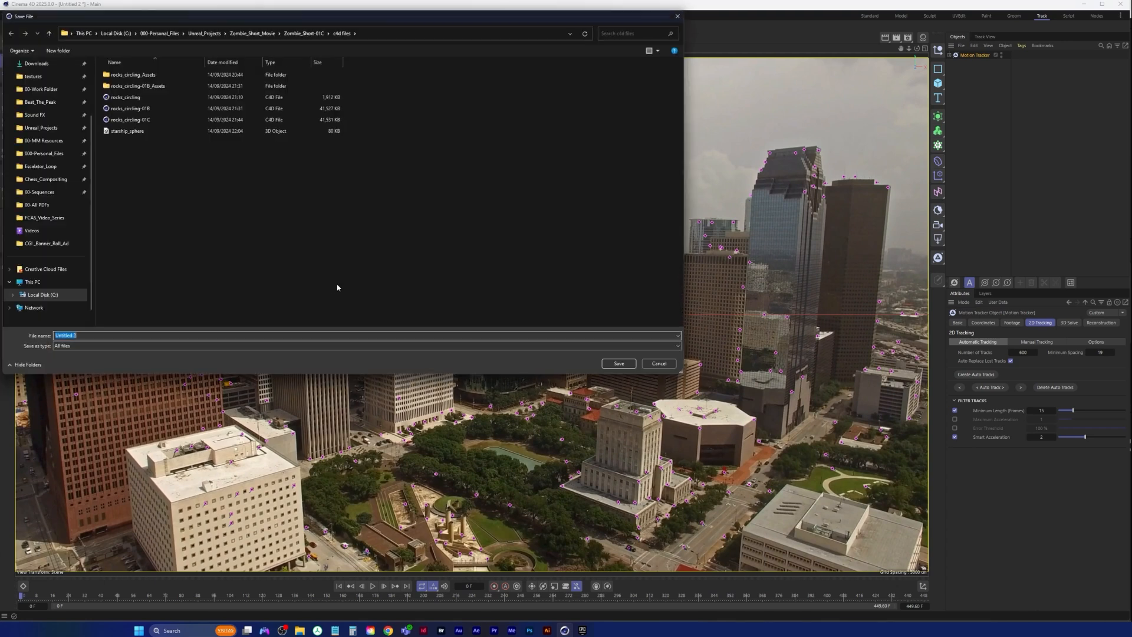
left_click(43, 155)
left_click(141, 110)
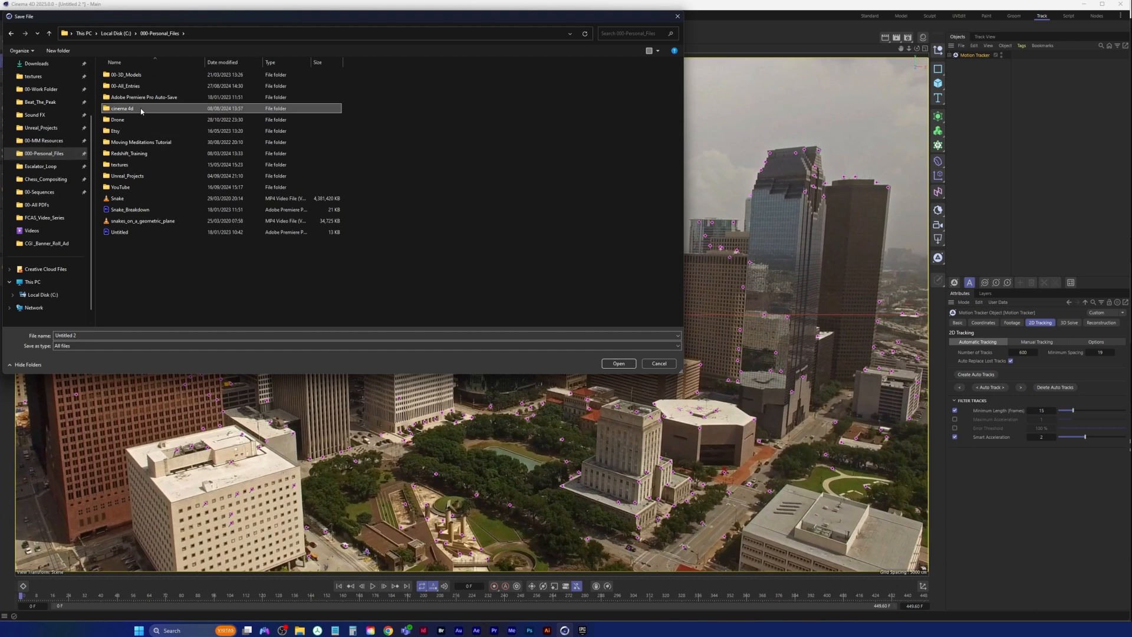
key("Return")
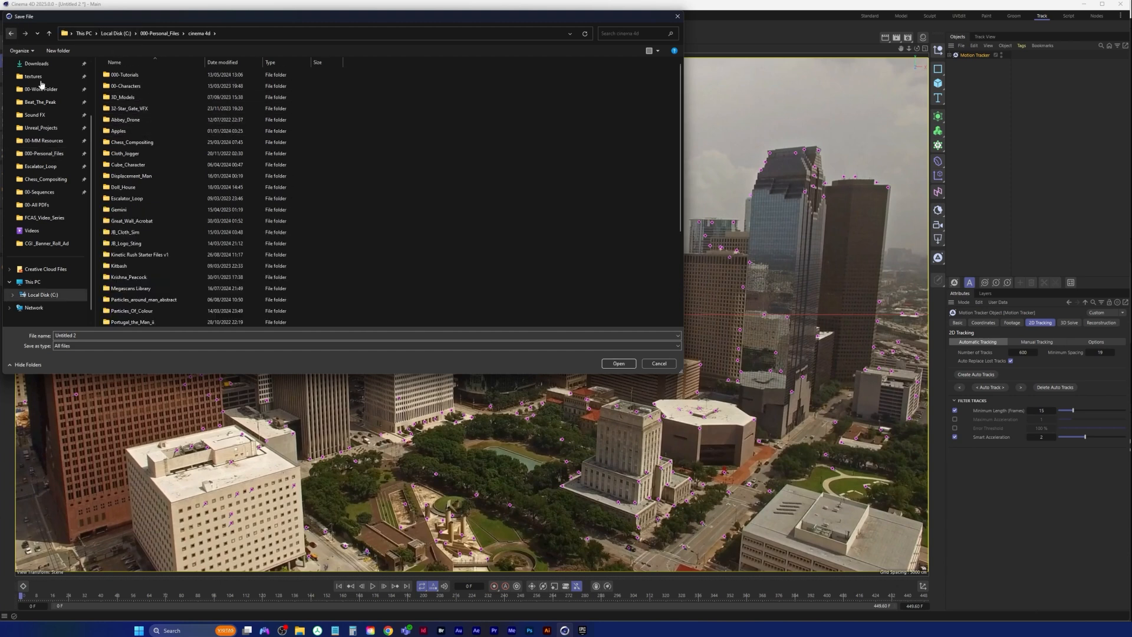
left_click(11, 34)
double_click(126, 188)
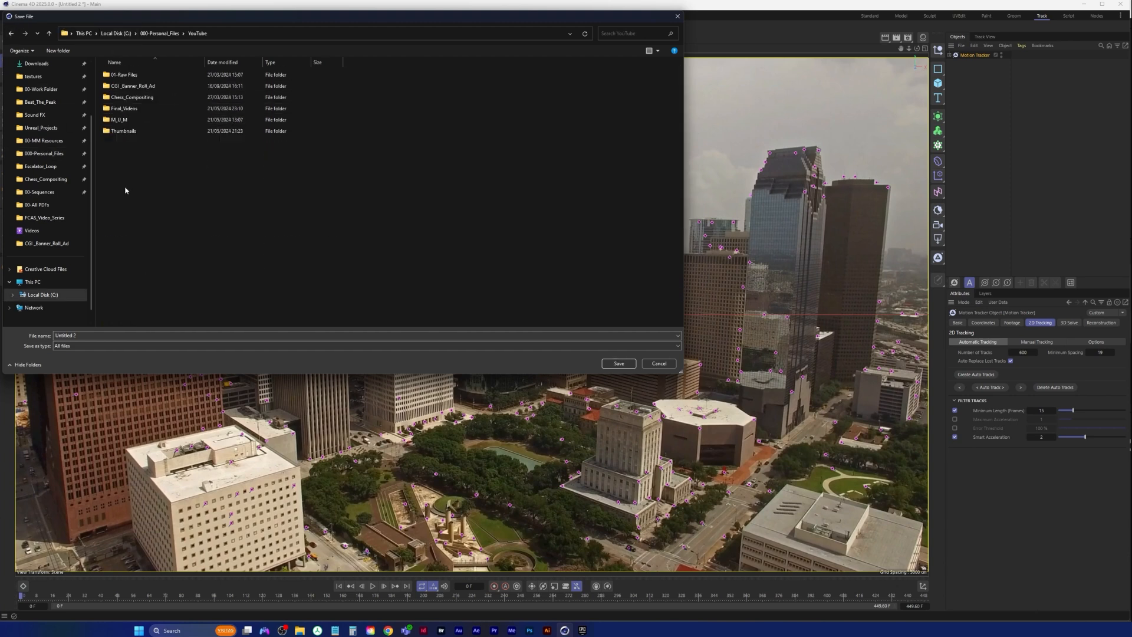
double_click(138, 86)
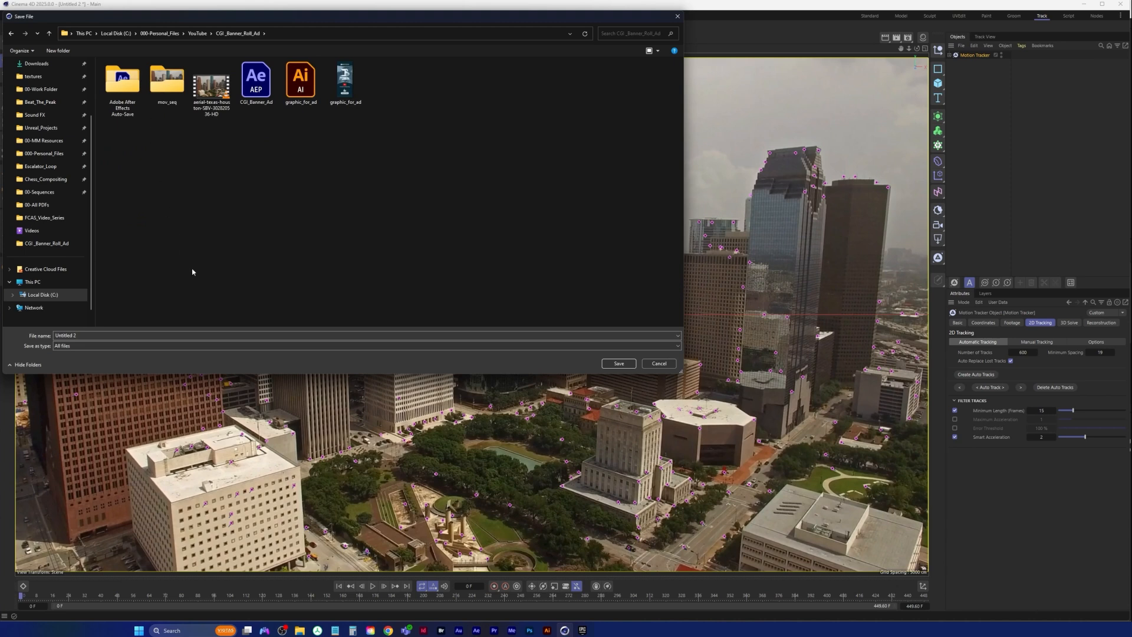
left_click(89, 335)
type("CGI_Bann")
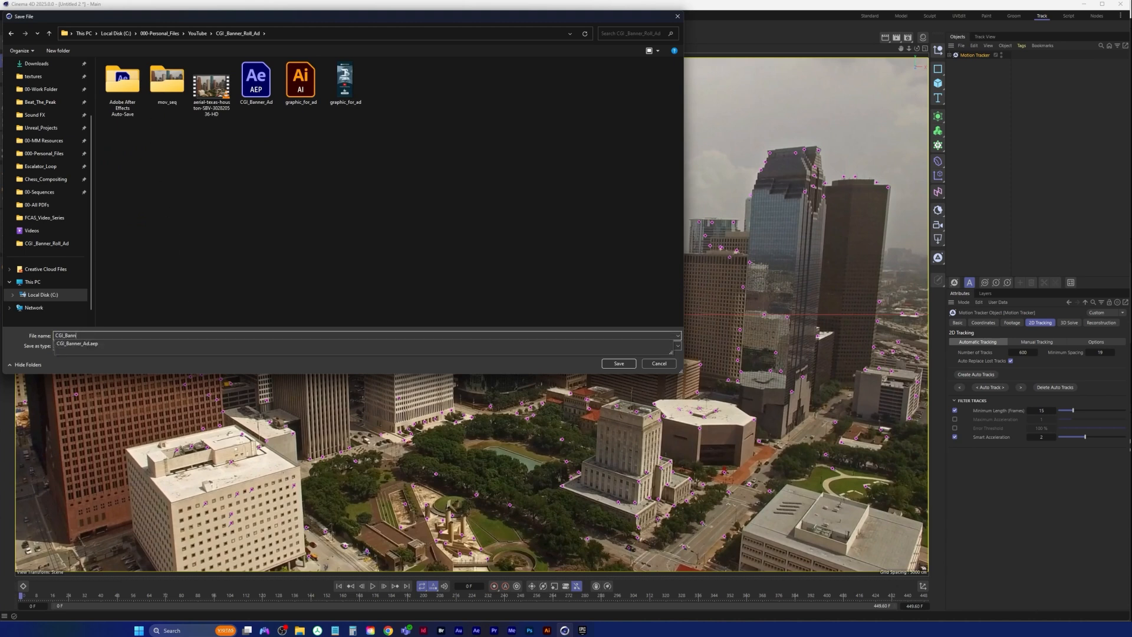
type("er_Roll_Ad")
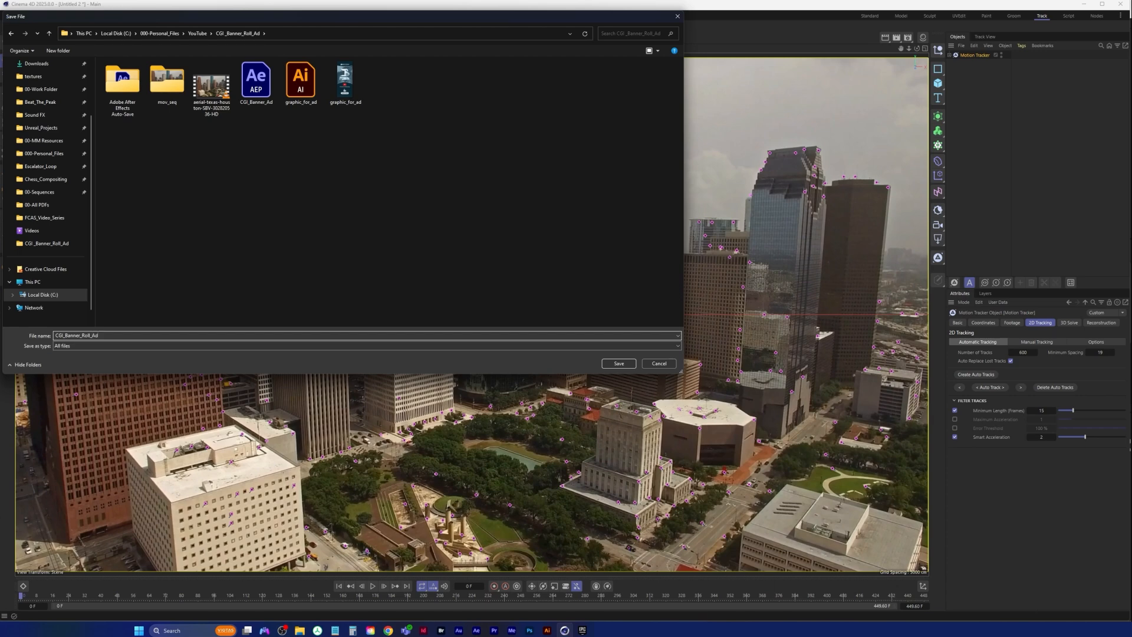
key("Return")
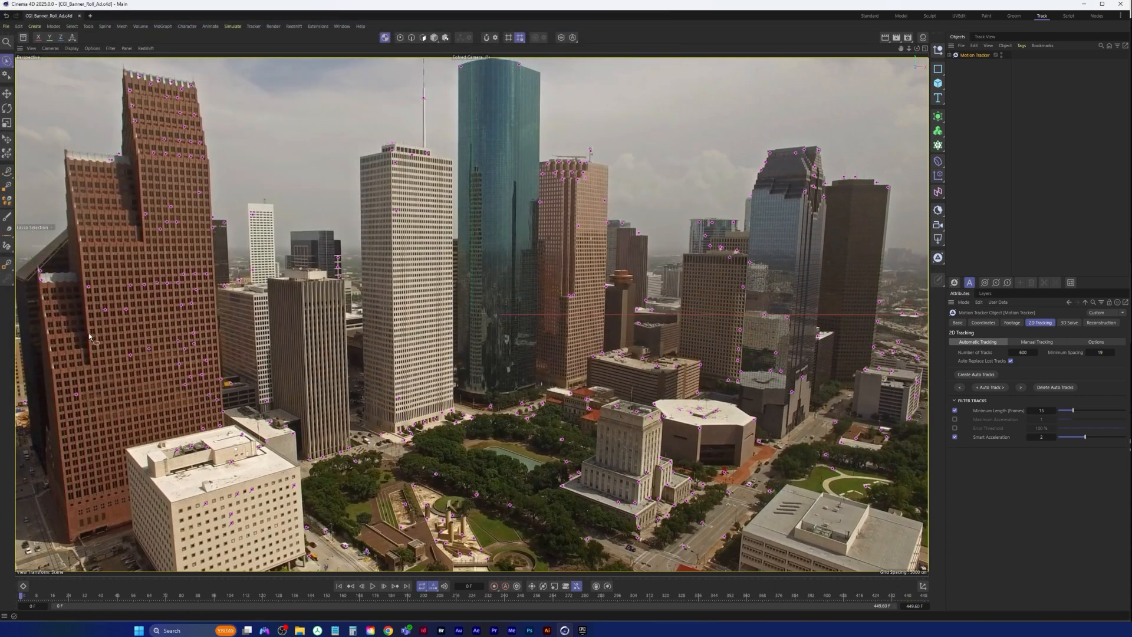
Step: Open the Motion Tracker's 3D Solve settings and save the project again
left_click(980, 87)
left_click(977, 55)
left_click(1071, 323)
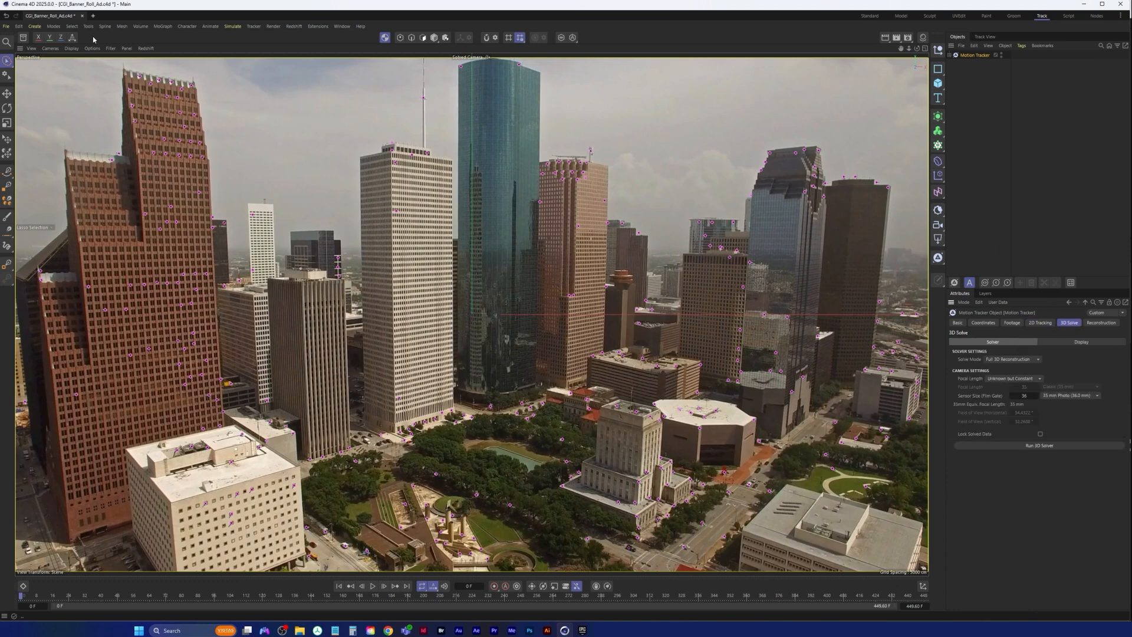
left_click(6, 26)
left_click(18, 128)
Step: Run the 3D Solver in Full 3D Reconstruction mode with focal length Unknown but Constant, and deselect the Motion Tracker
left_click(1017, 360)
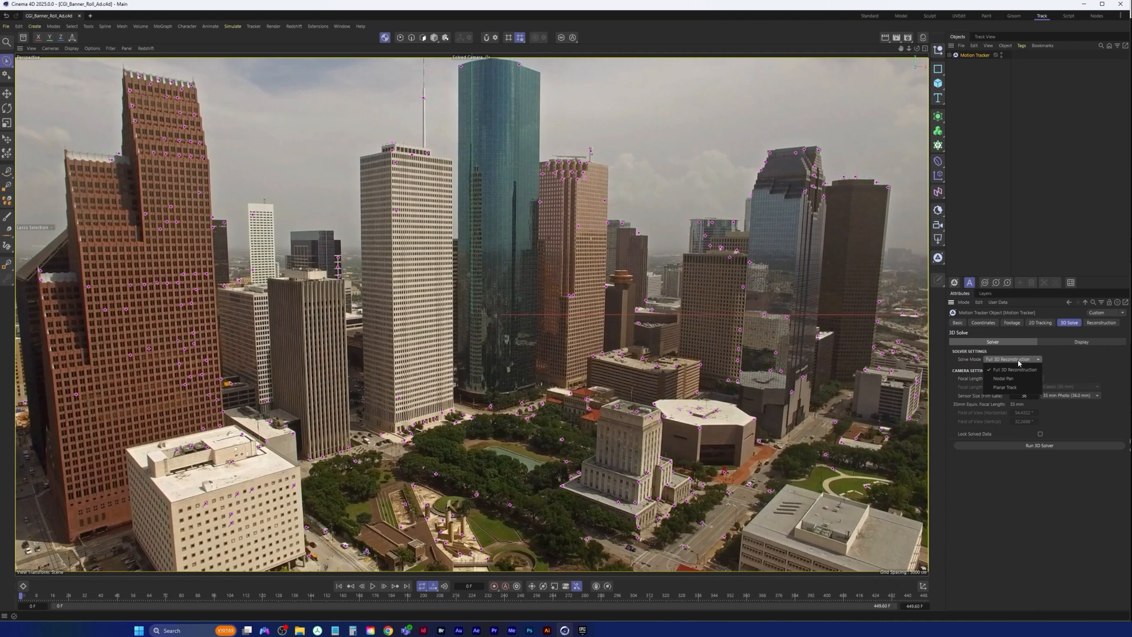
left_click(1015, 367)
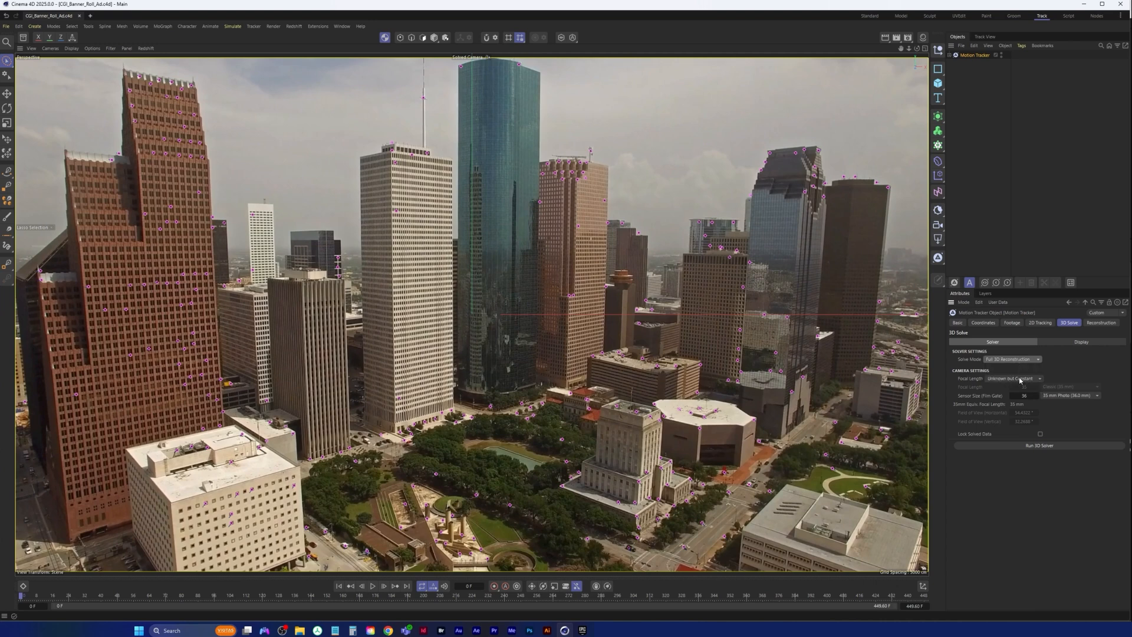
left_click(1030, 446)
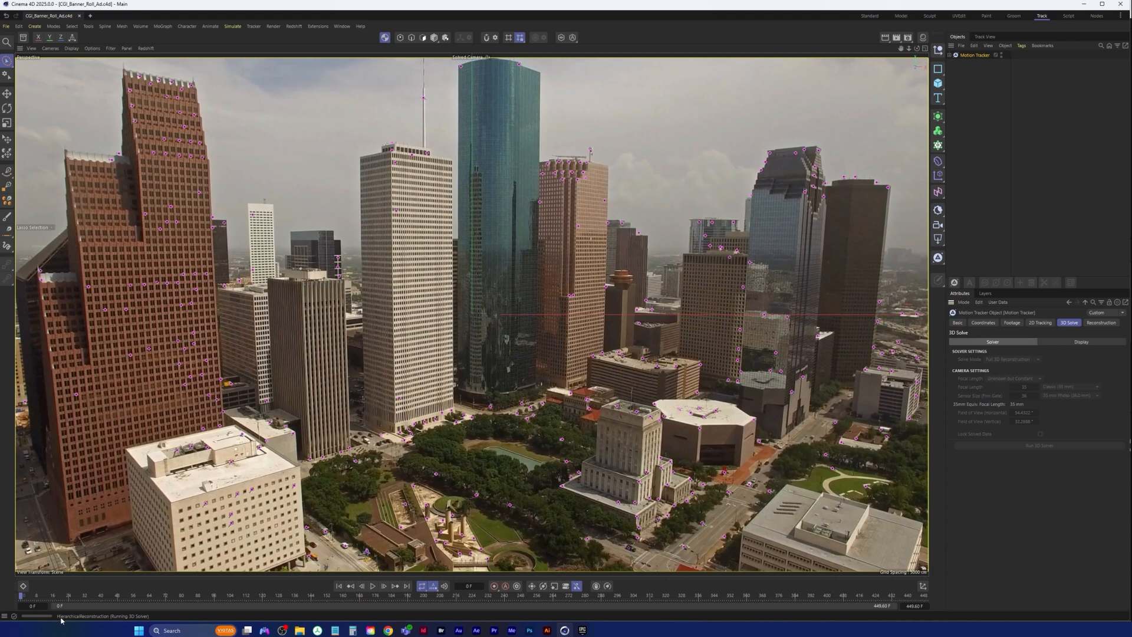
left_click(980, 74)
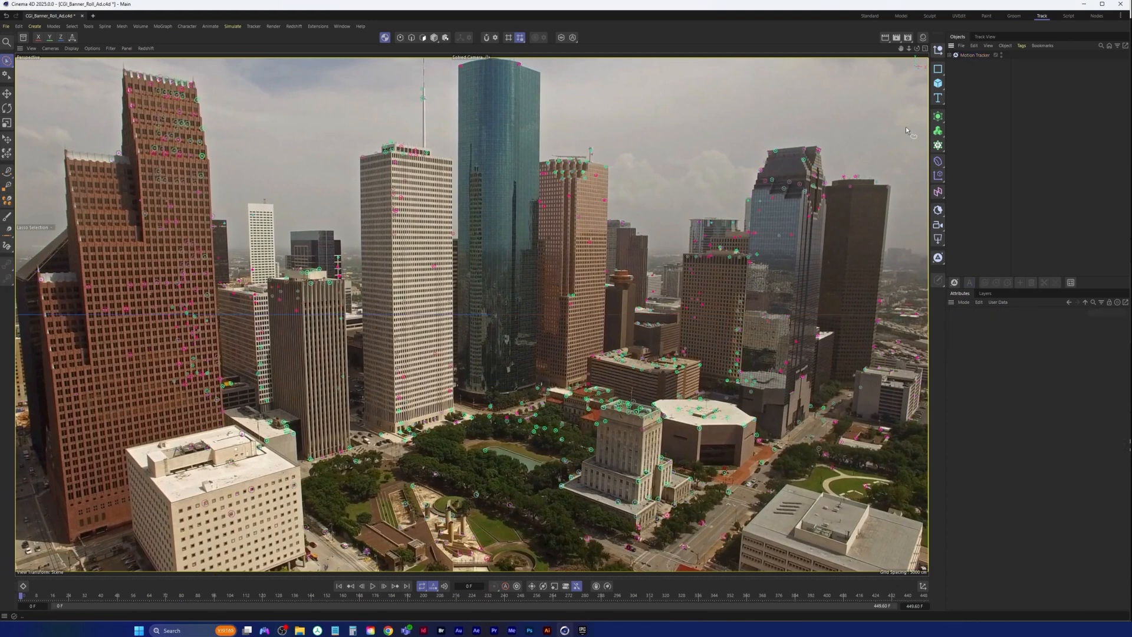
mouse_move(21, 596)
left_mouse_down()
mouse_move(175, 583)
mouse_move(845, 596)
mouse_move(20, 596)
left_mouse_up()
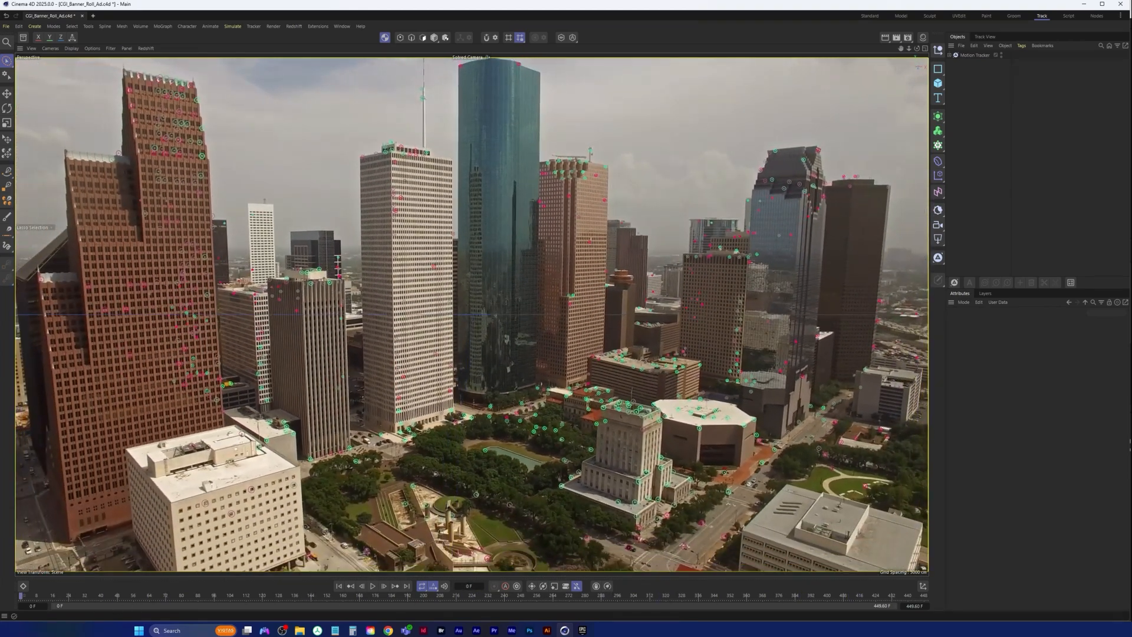
Step: Expand the Motion Tracker, leave the Solved Camera view, and examine the reconstructed point cloud and camera from several angles
left_click(950, 54)
left_click(1012, 63)
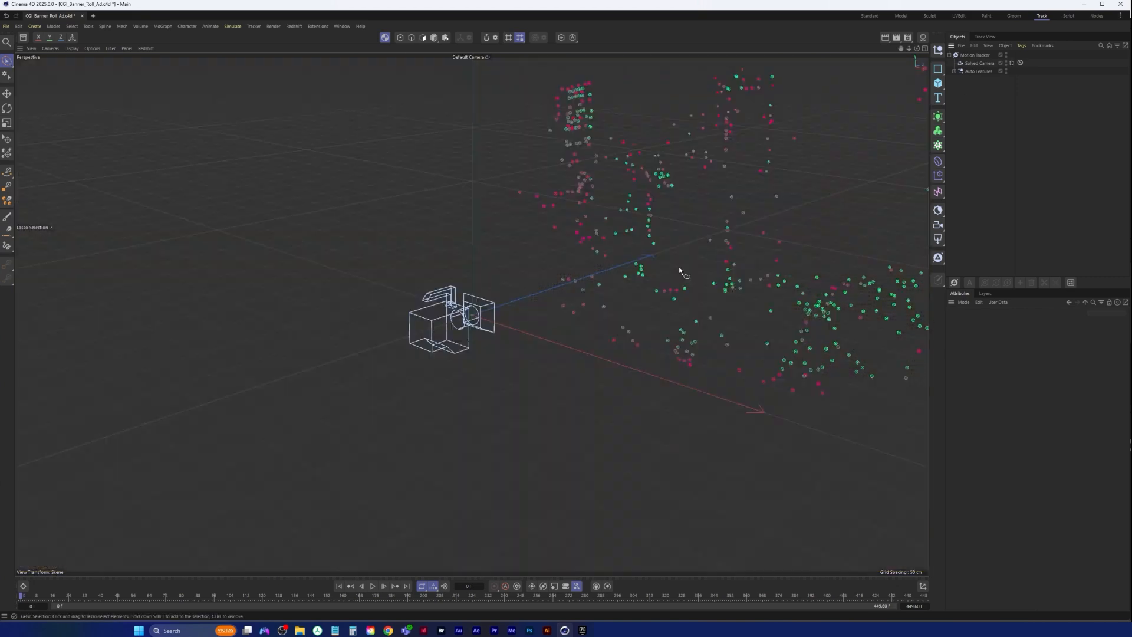
middle_click_drag(640, 299, 450, 323, "alt")
right_click_drag(570, 311, 472, 348, "alt")
middle_click_drag(625, 324, 458, 346, "alt")
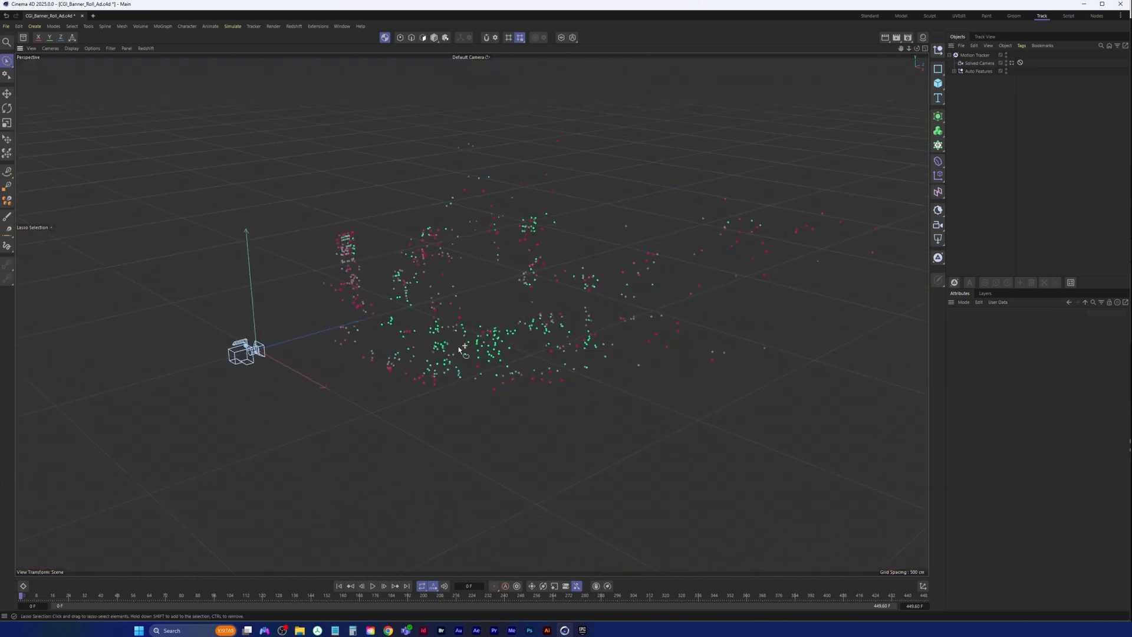
left_click_drag(464, 345, 490, 354, "alt")
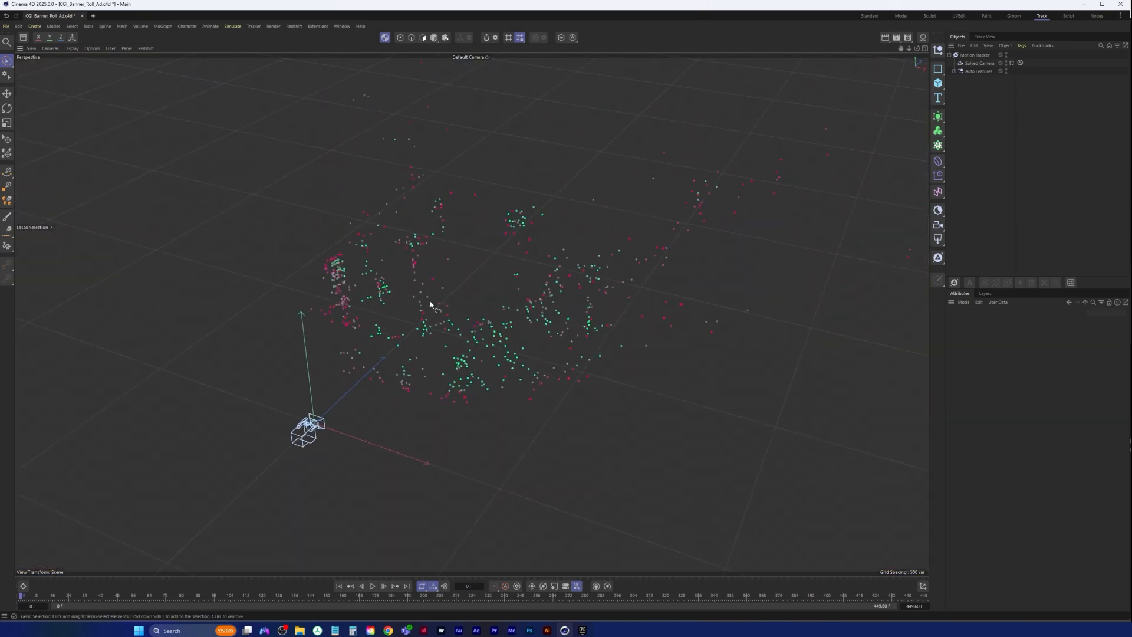
right_click_drag(430, 301, 457, 316, "alt")
left_click_drag(458, 315, 435, 345, "alt")
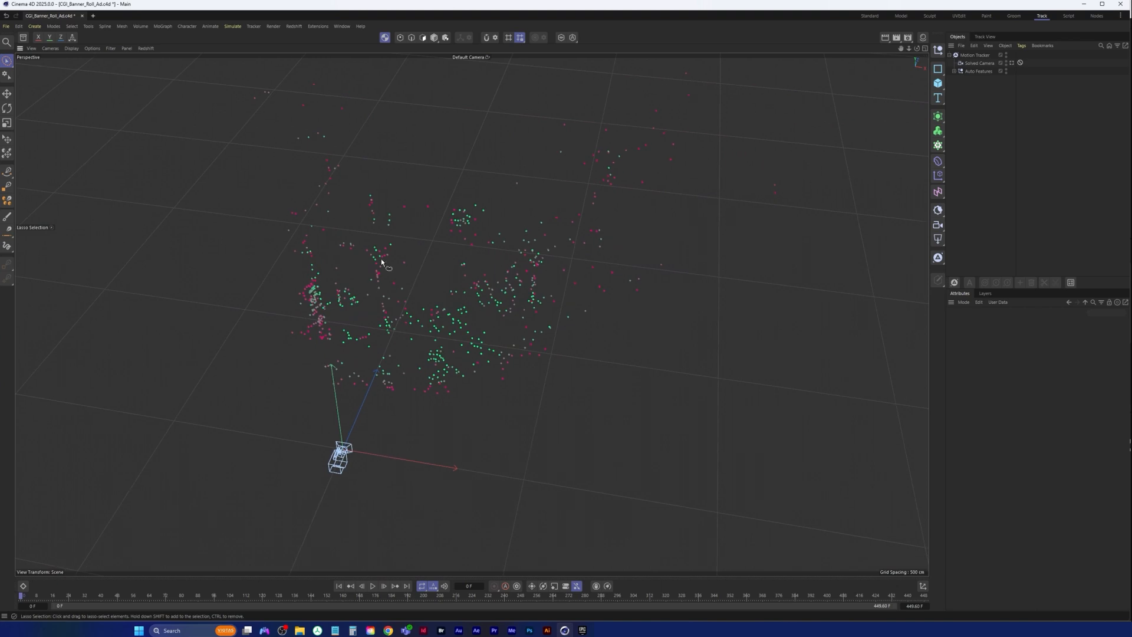
left_click_drag(387, 312, 394, 335, "alt")
right_click_drag(383, 306, 396, 298, "alt")
middle_click_drag(392, 302, 370, 242, "alt")
right_click_drag(378, 259, 389, 286, "alt")
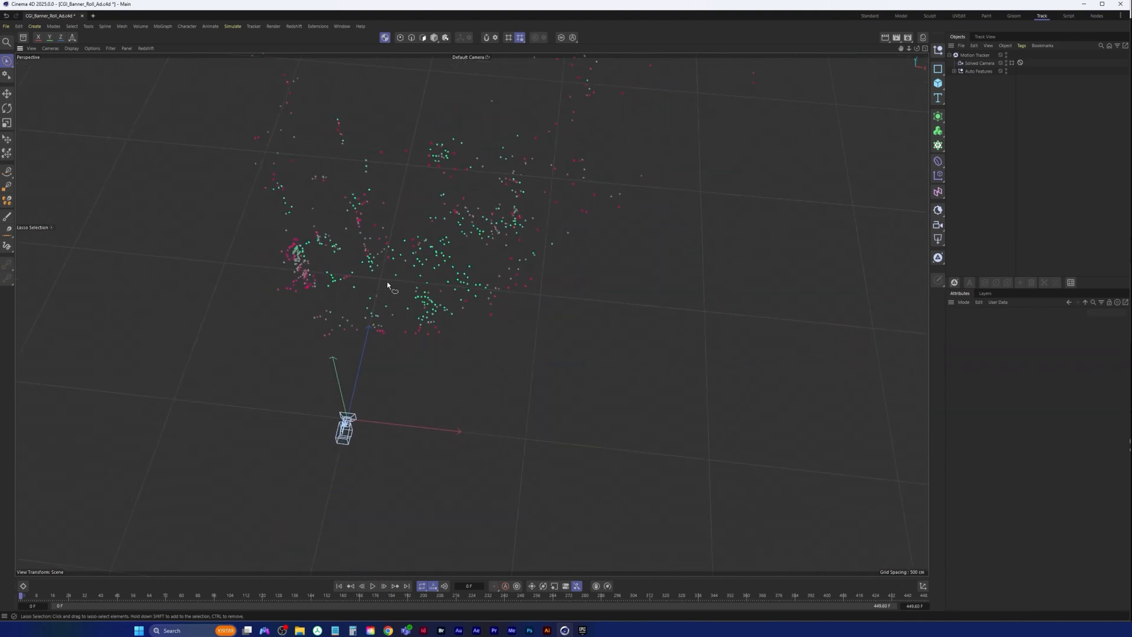
left_click_drag(399, 315, 377, 278, "alt")
Step: Play the solve, look through the Solved Camera during playback, stop, and return to the first frame
left_click(373, 586)
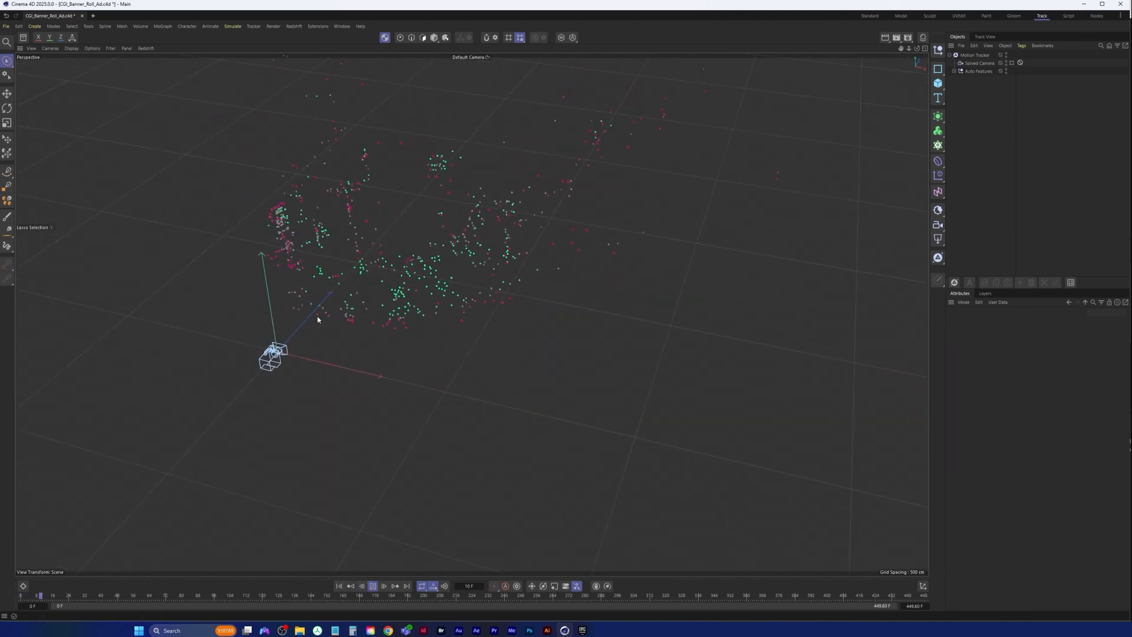
left_click(1012, 62)
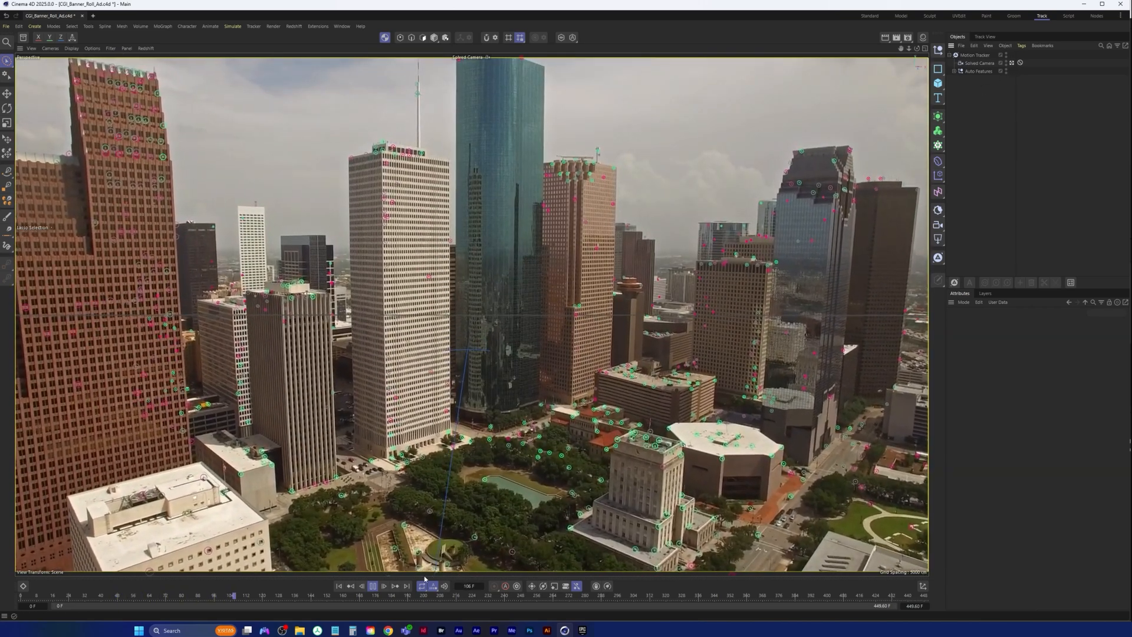
left_click(373, 588)
left_click(339, 586)
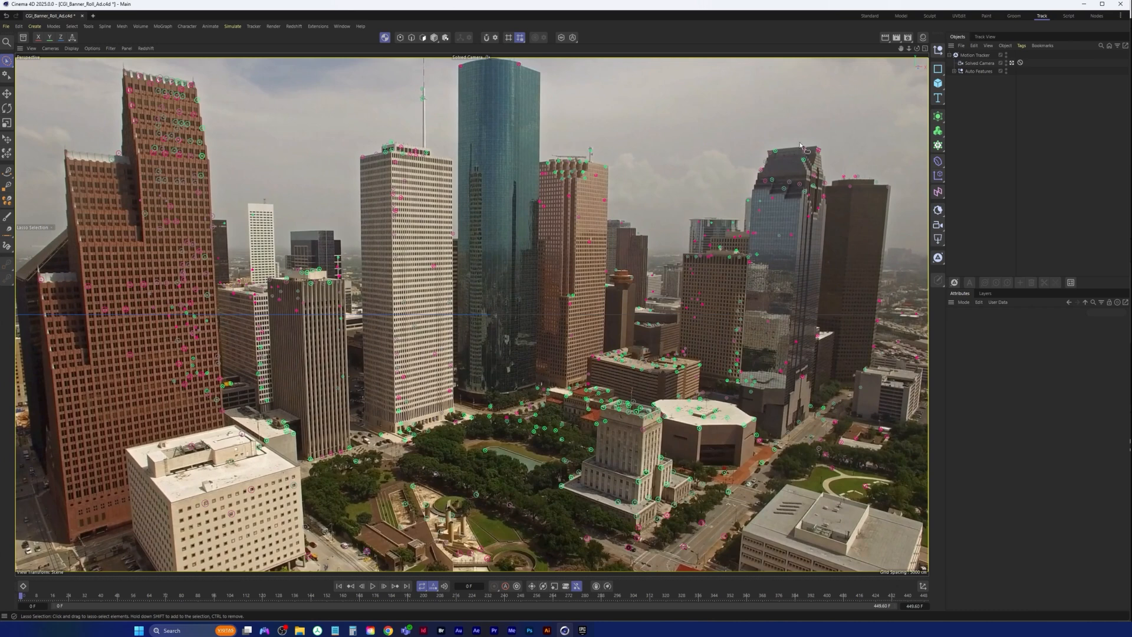
Step: Add a Figure primitive to the scene, then add a Cube and undo it
left_click(938, 84)
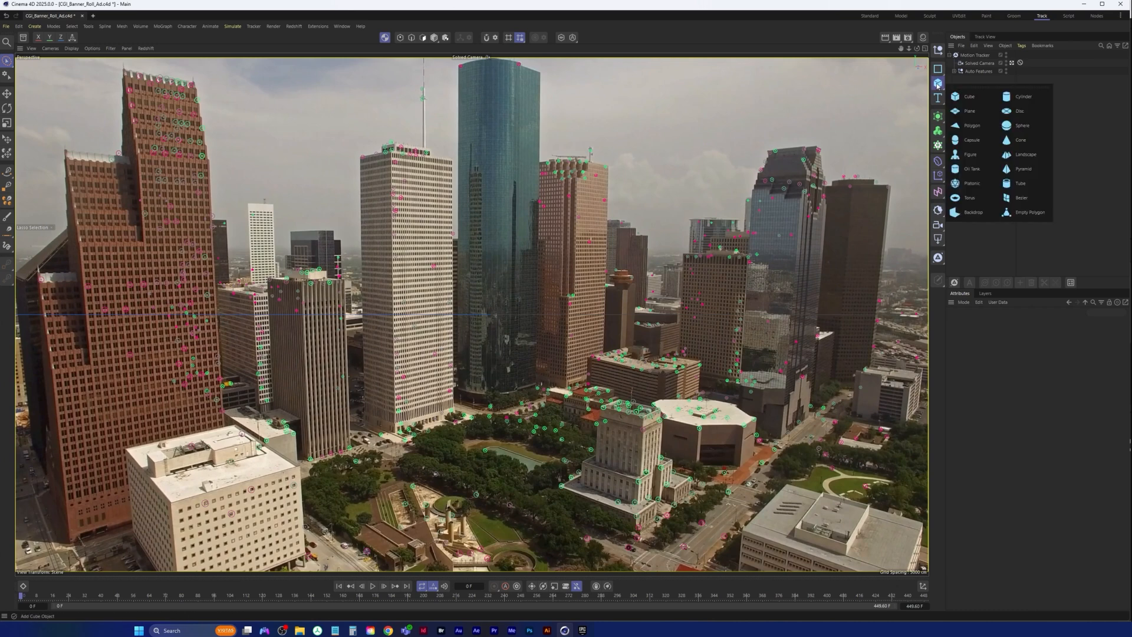
left_click(967, 154)
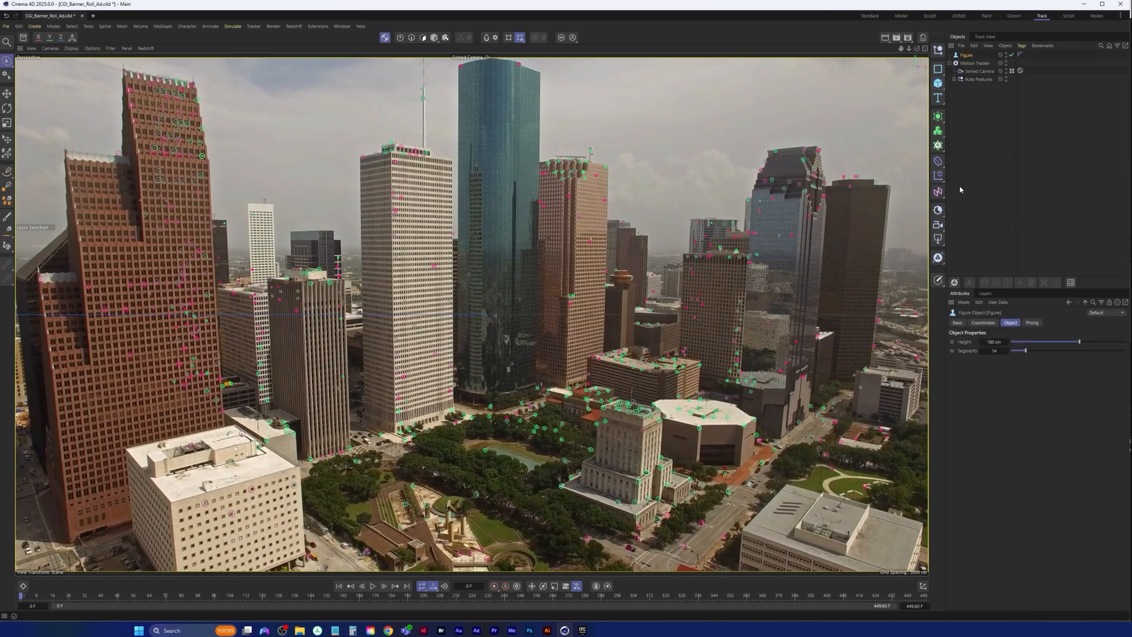
left_click(939, 85)
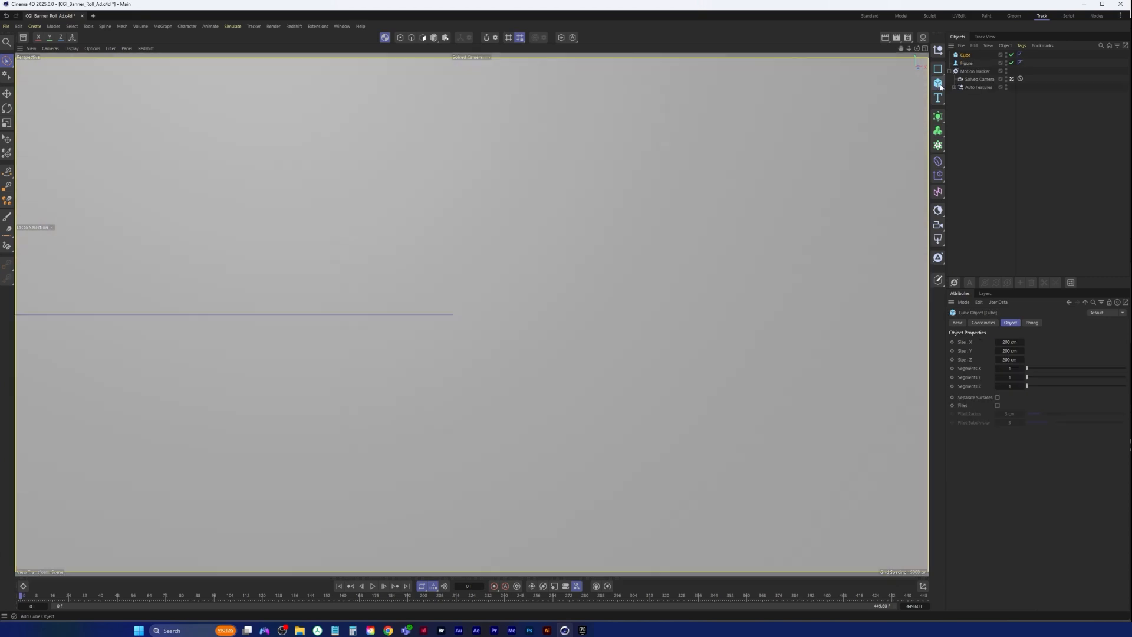
key("ctrl+z")
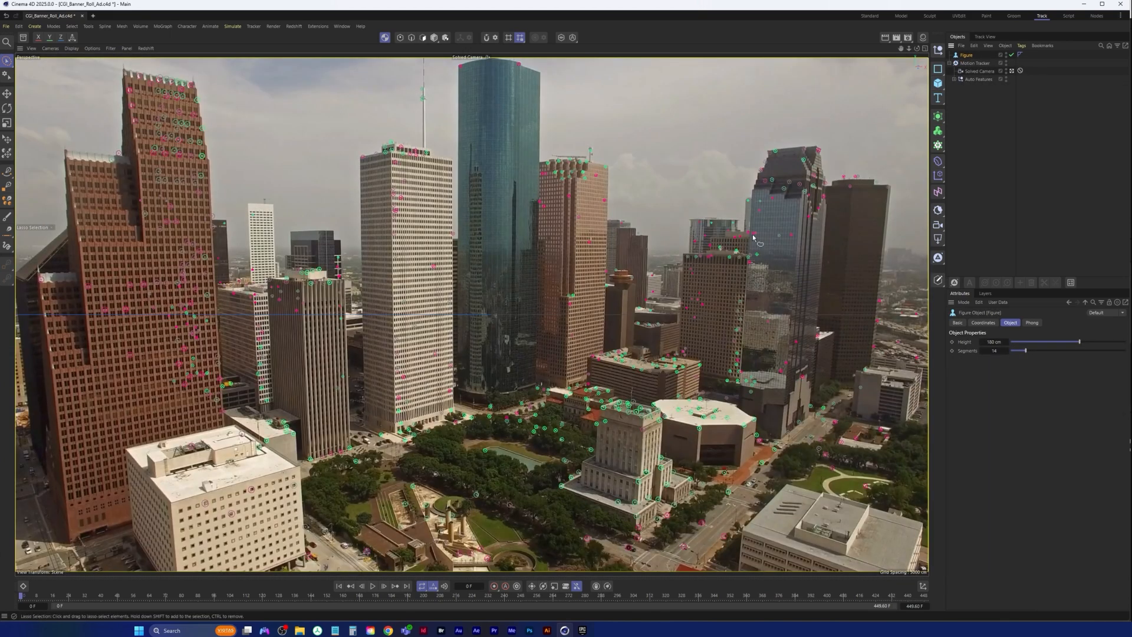
Step: Leave the Solved Camera view, examine the figure beside the camera at the origin, and return to the Solved Camera
left_click(1012, 71)
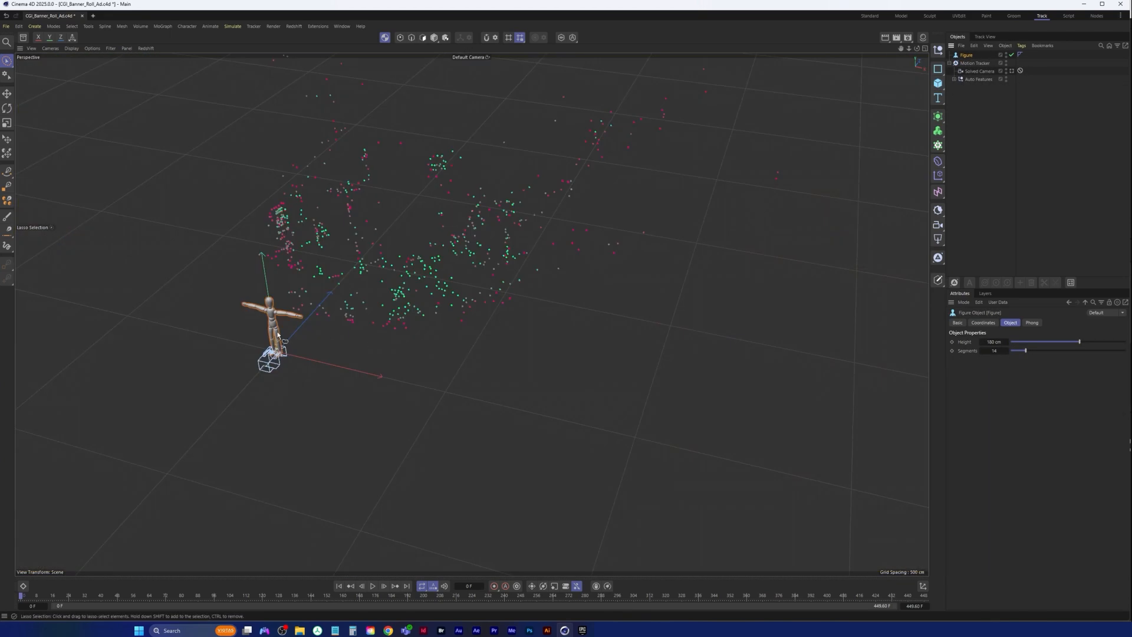
left_click_drag(376, 293, 332, 372, "alt")
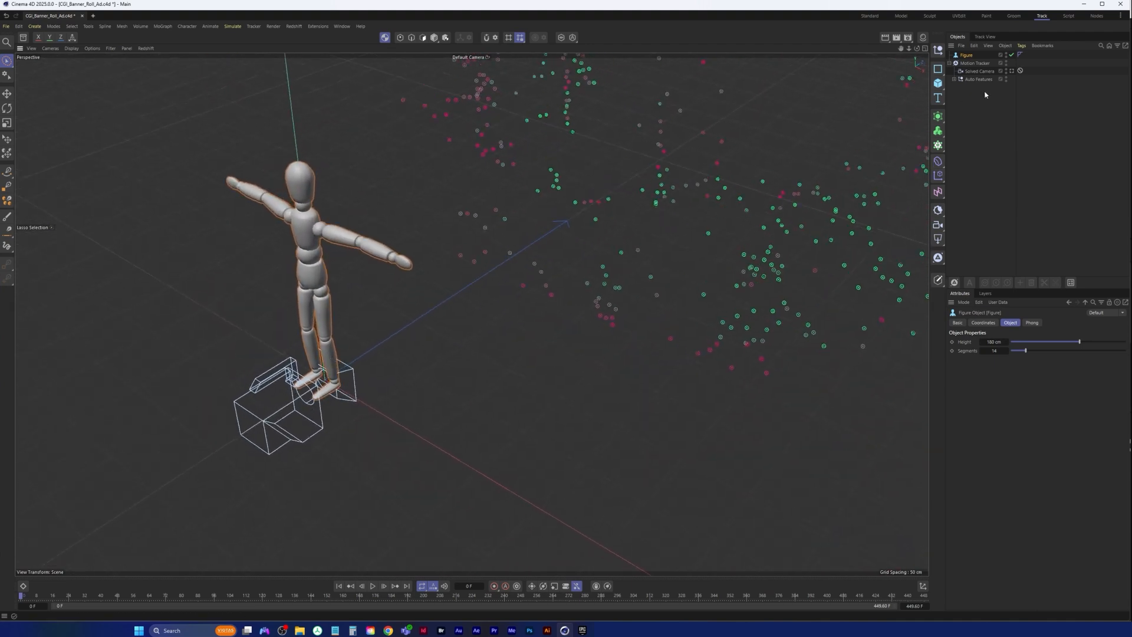
left_click(1011, 71)
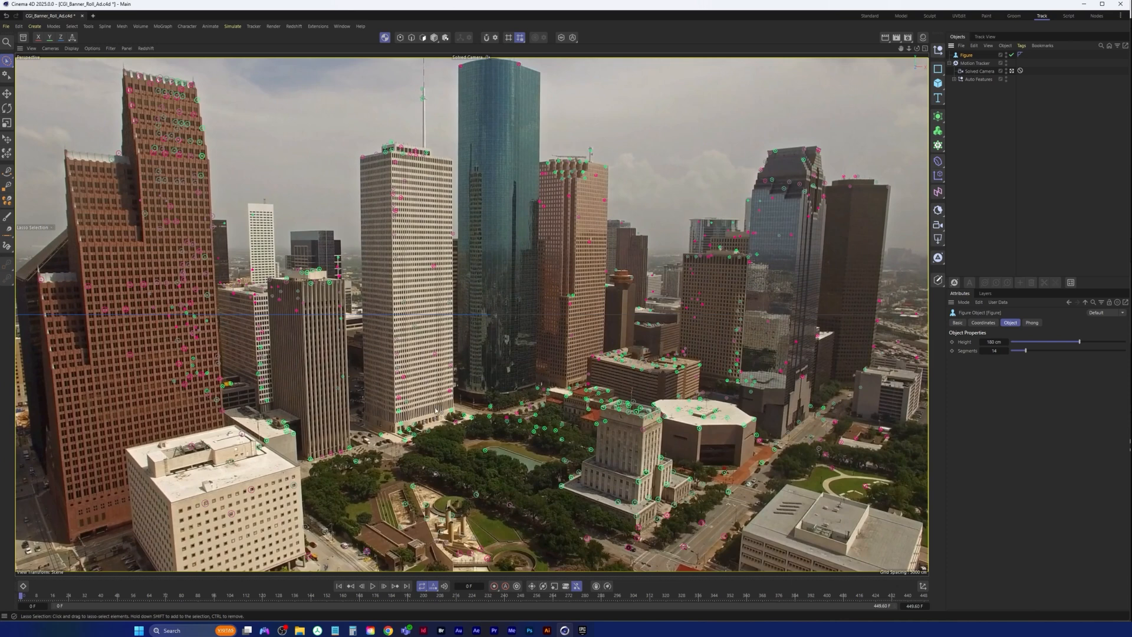
Step: Add a Position Constraint to the Motion Tracker, targeting the tracked feature at the foot of the tall white tower
left_click(975, 63)
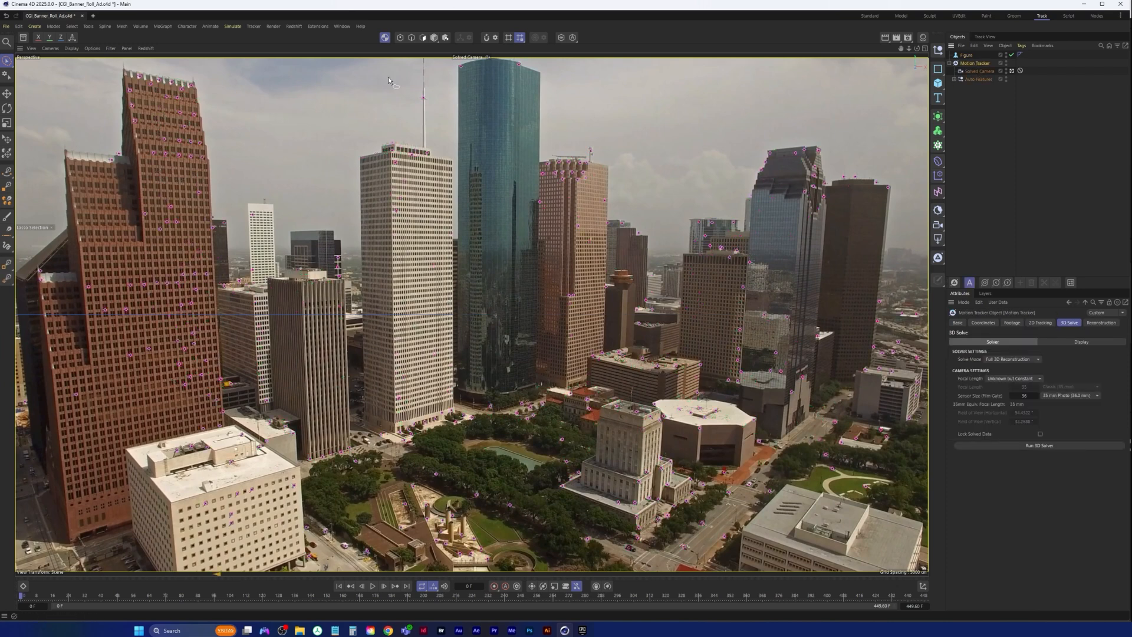
left_click(252, 26)
mouse_move(294, 288)
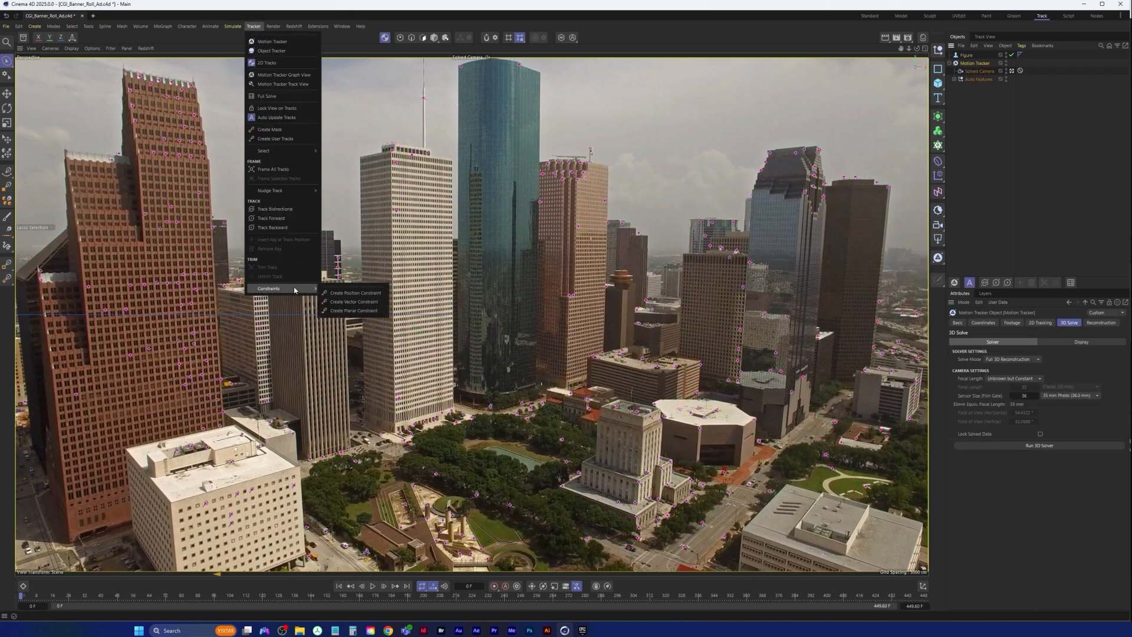
left_click(356, 293)
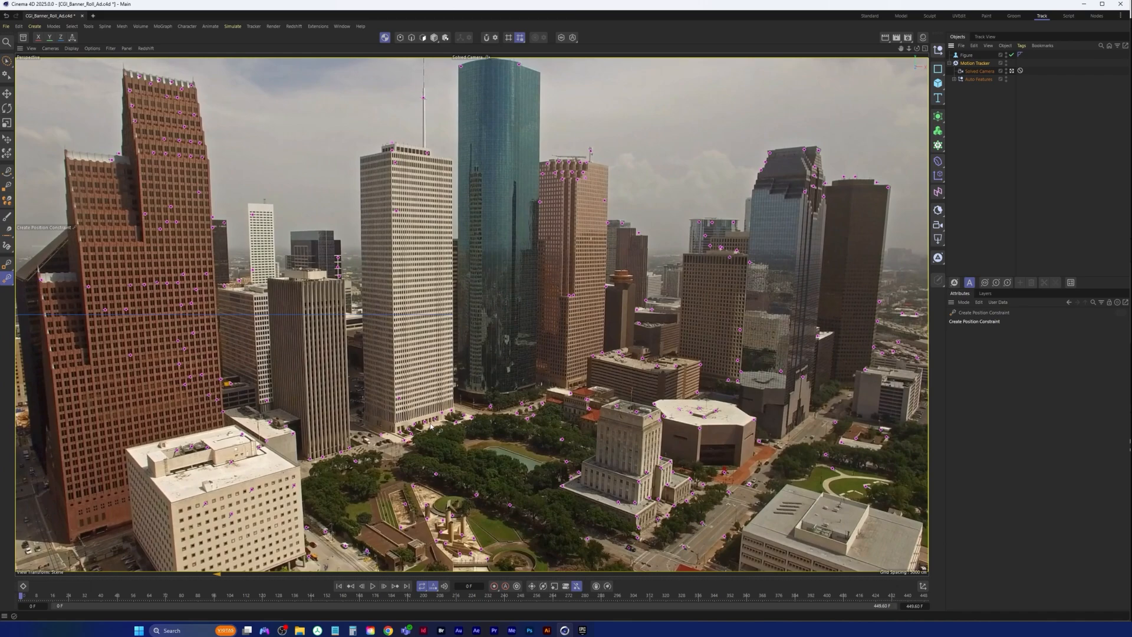
mouse_move(22, 596)
left_mouse_down()
mouse_move(686, 593)
mouse_move(942, 573)
mouse_move(785, 589)
mouse_move(3, 590)
left_mouse_up()
left_click(437, 422)
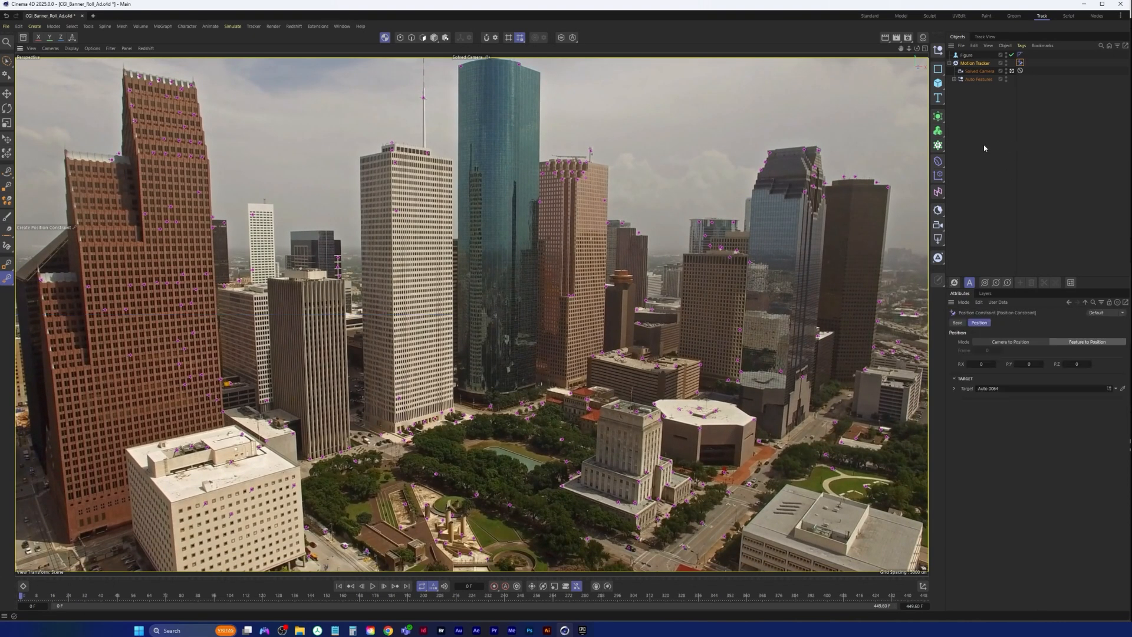
Step: Play the shot with the Figure selected, hide the Workplane in the viewport during playback, stop, and return to the first frame
left_click(966, 55)
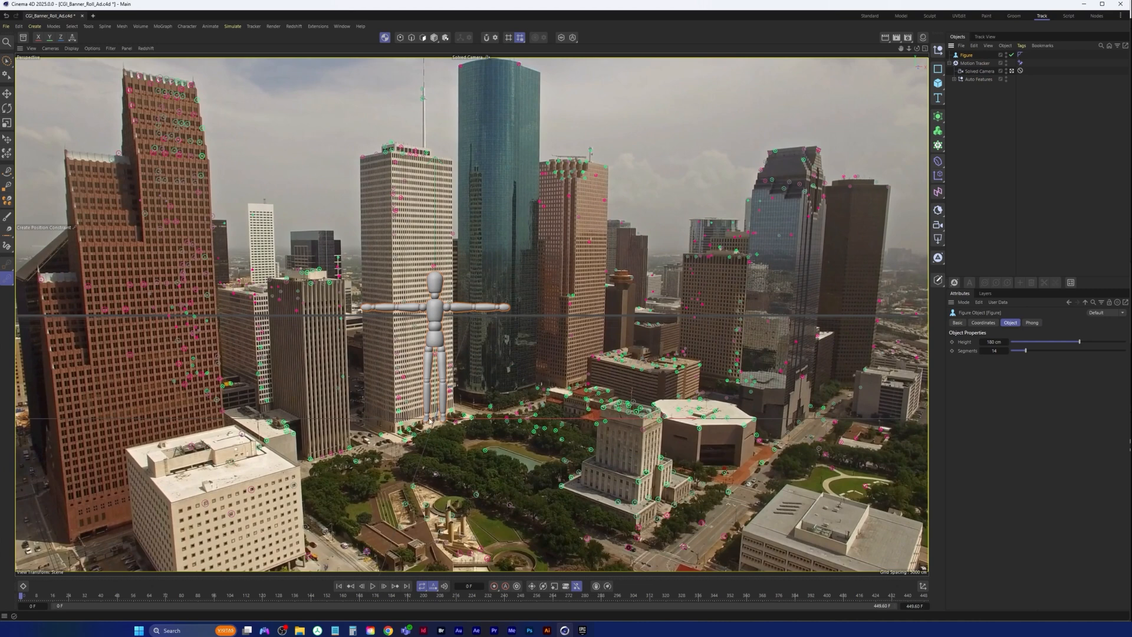
left_click(373, 586)
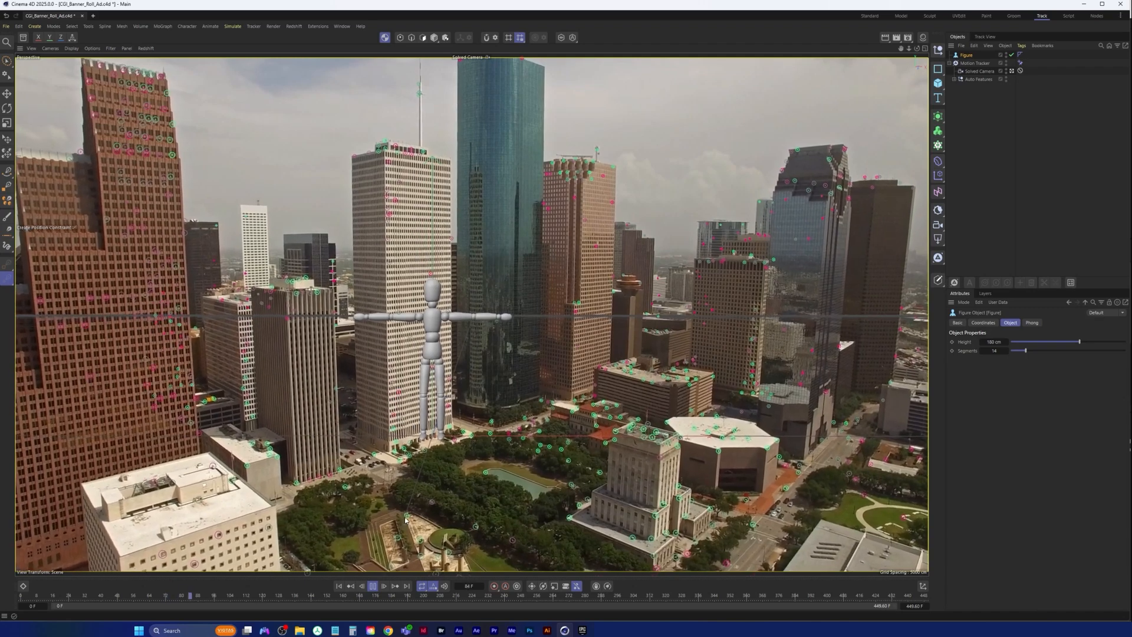
left_click(110, 48)
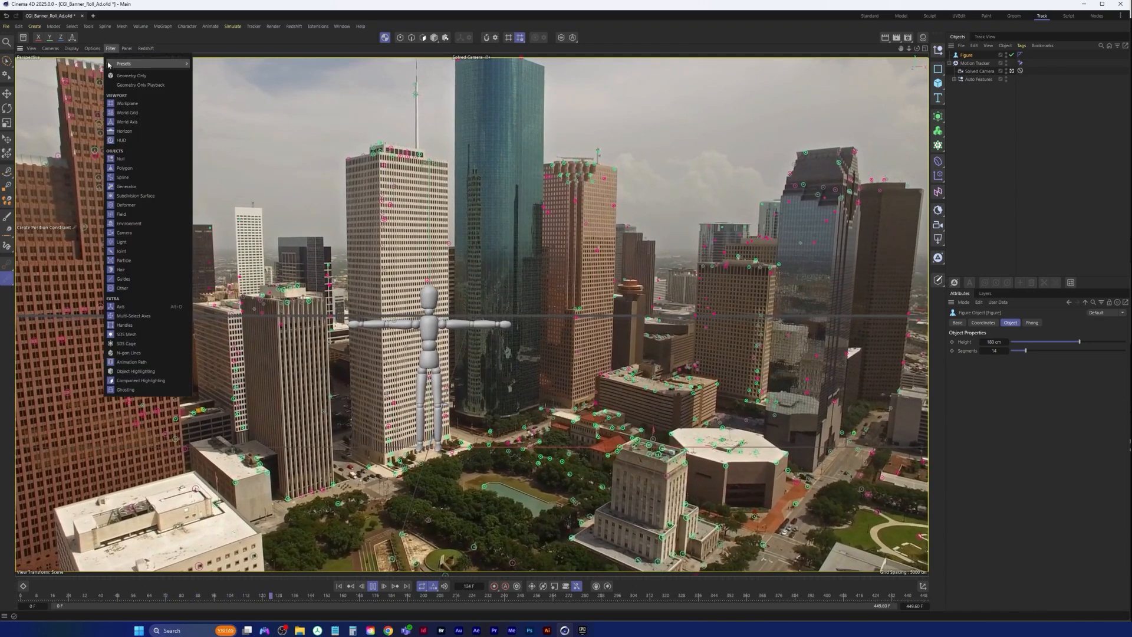
left_click(127, 103)
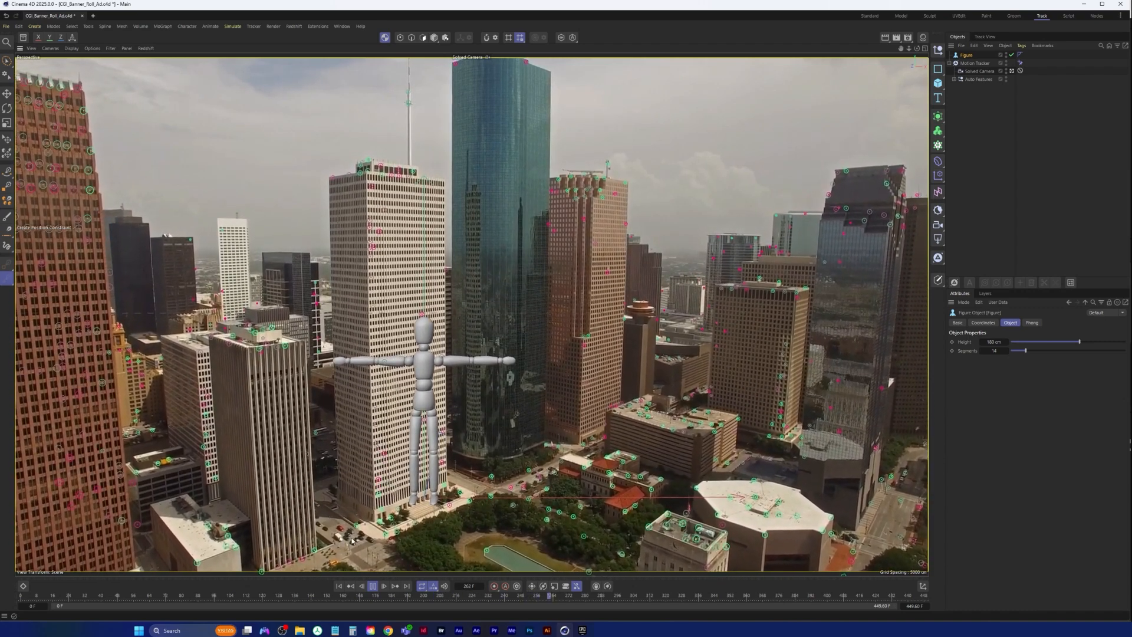
key("space")
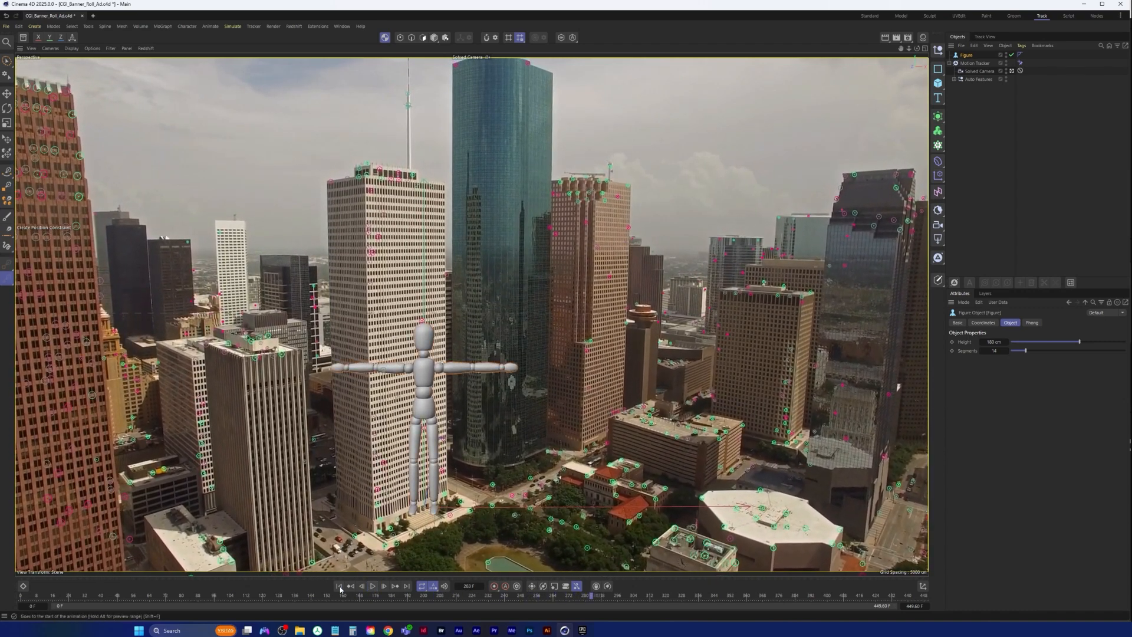
left_click(339, 586)
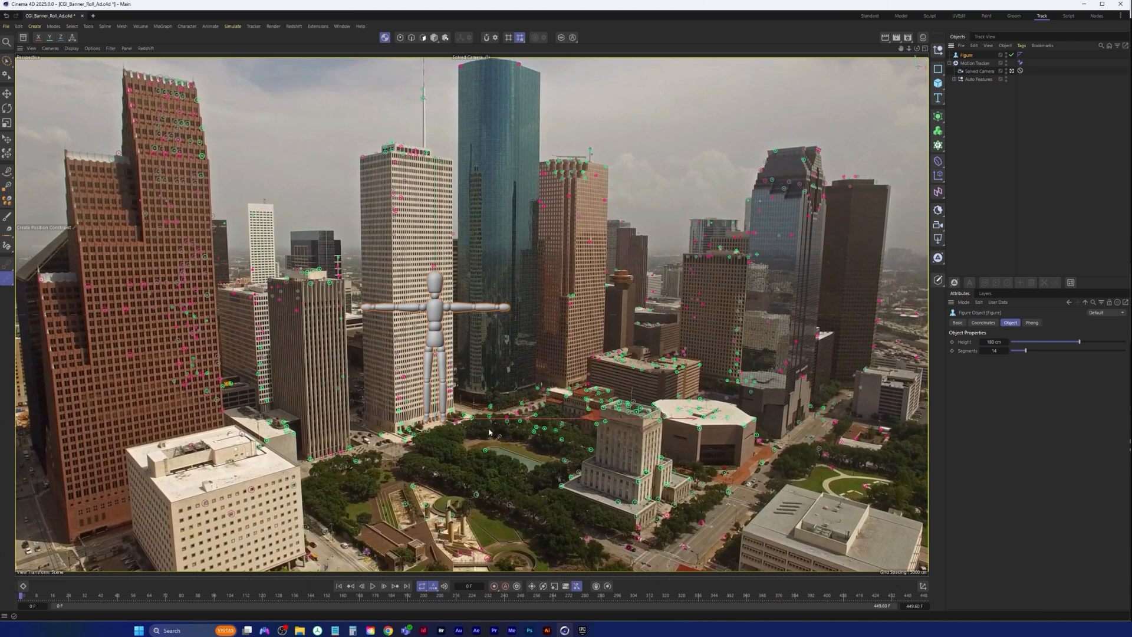
left_click(972, 63)
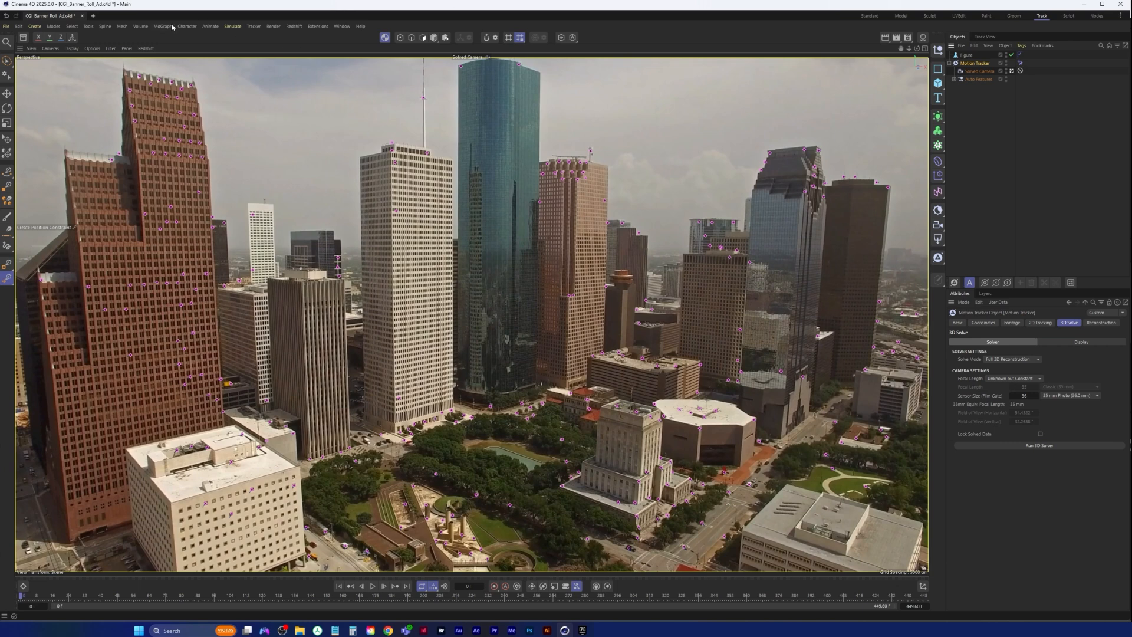
left_click(253, 26)
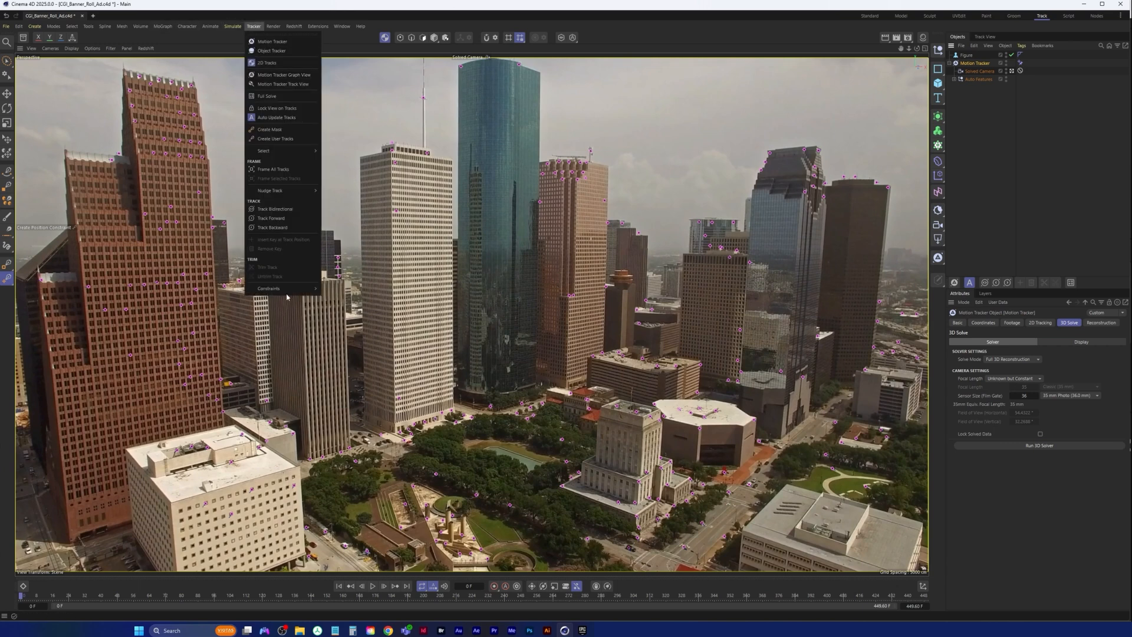
mouse_move(289, 293)
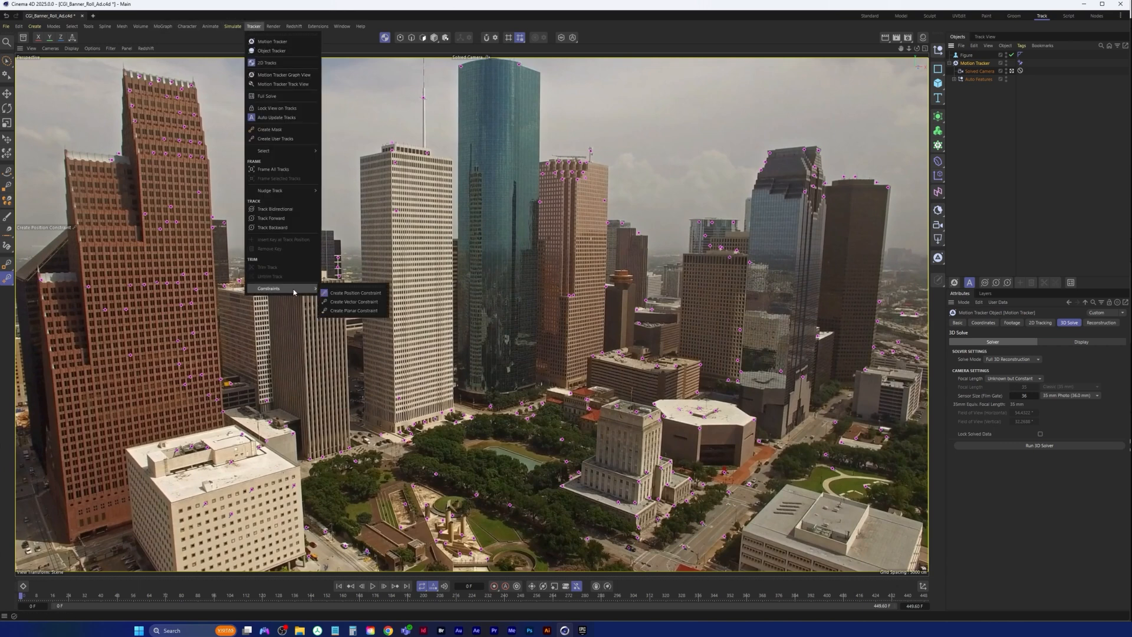
left_click(354, 302)
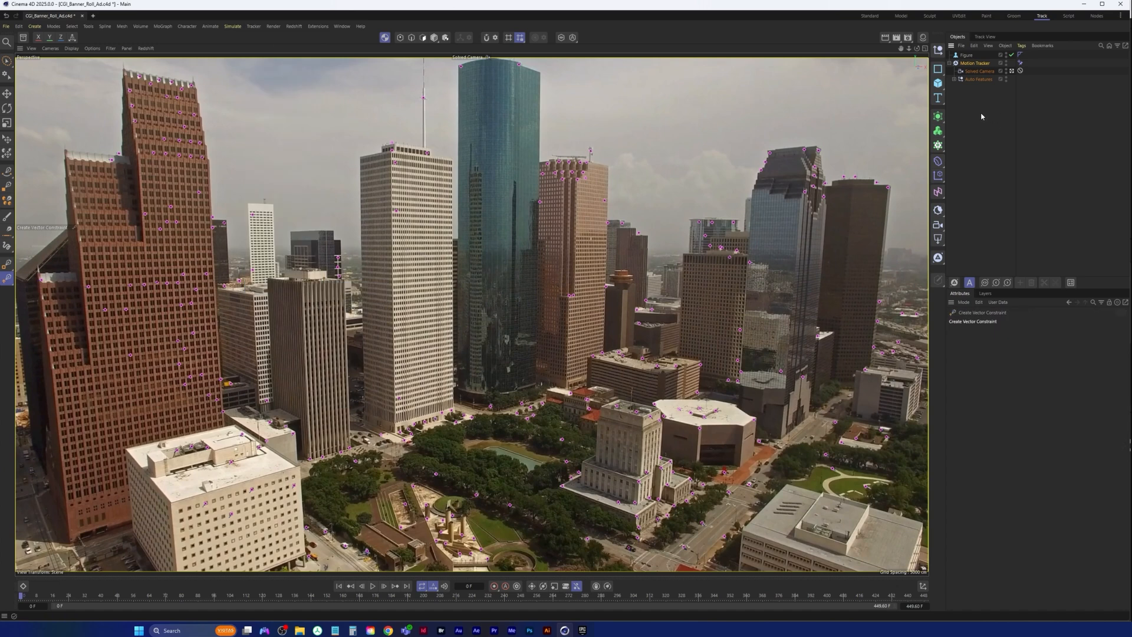
left_click(970, 70)
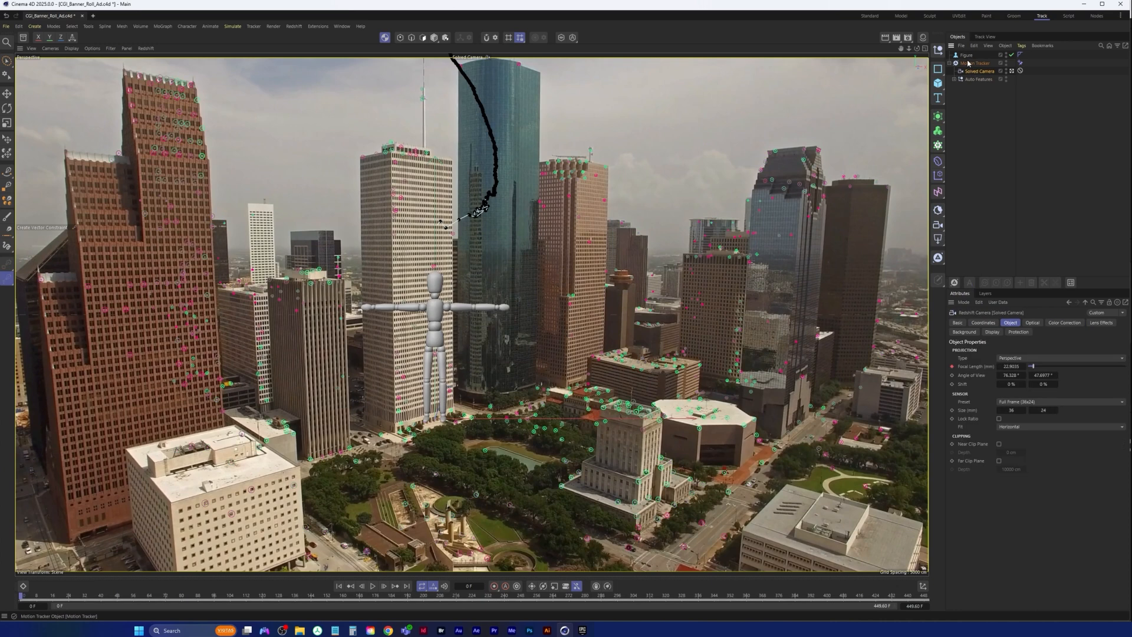
left_click(982, 86)
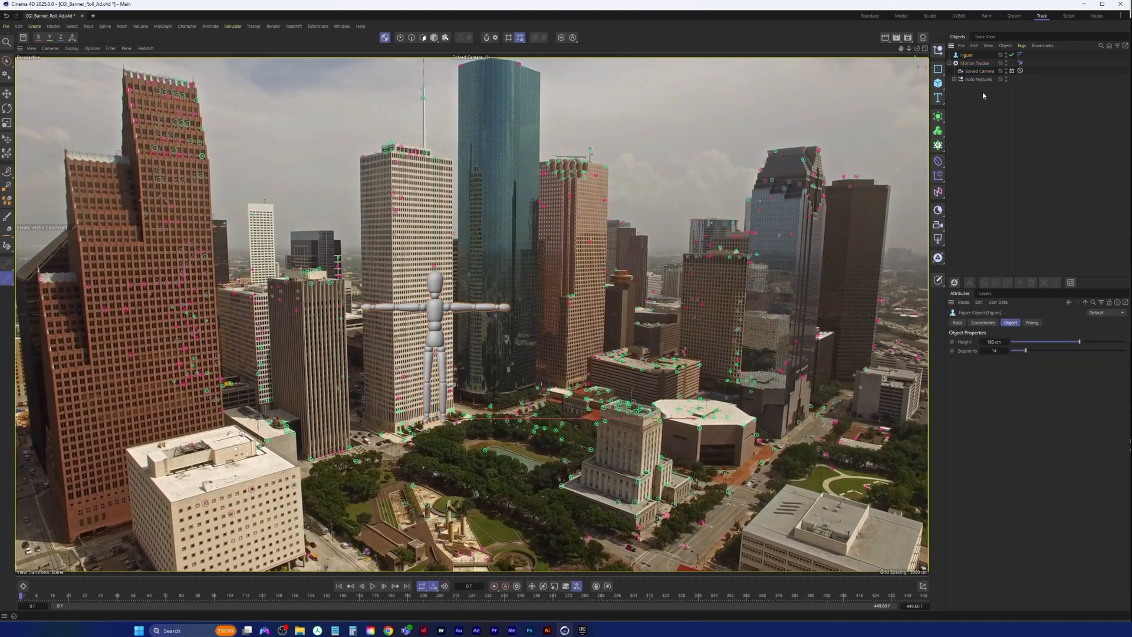
left_click(975, 63)
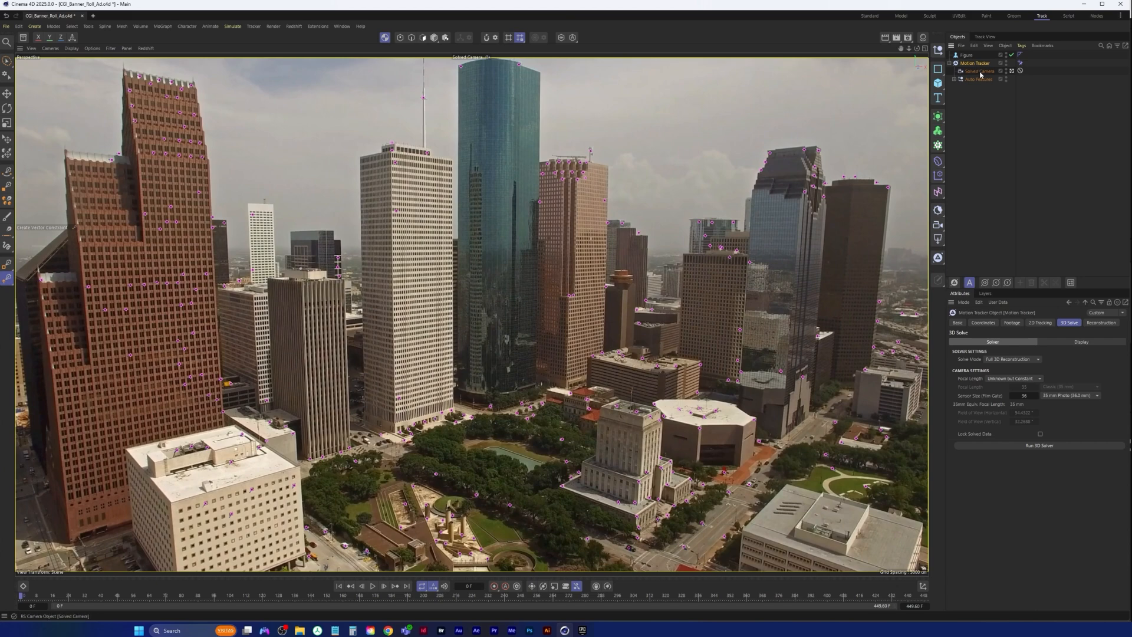
left_click(977, 116)
mouse_move(19, 596)
left_mouse_down()
mouse_move(206, 589)
mouse_move(1, 593)
left_mouse_up()
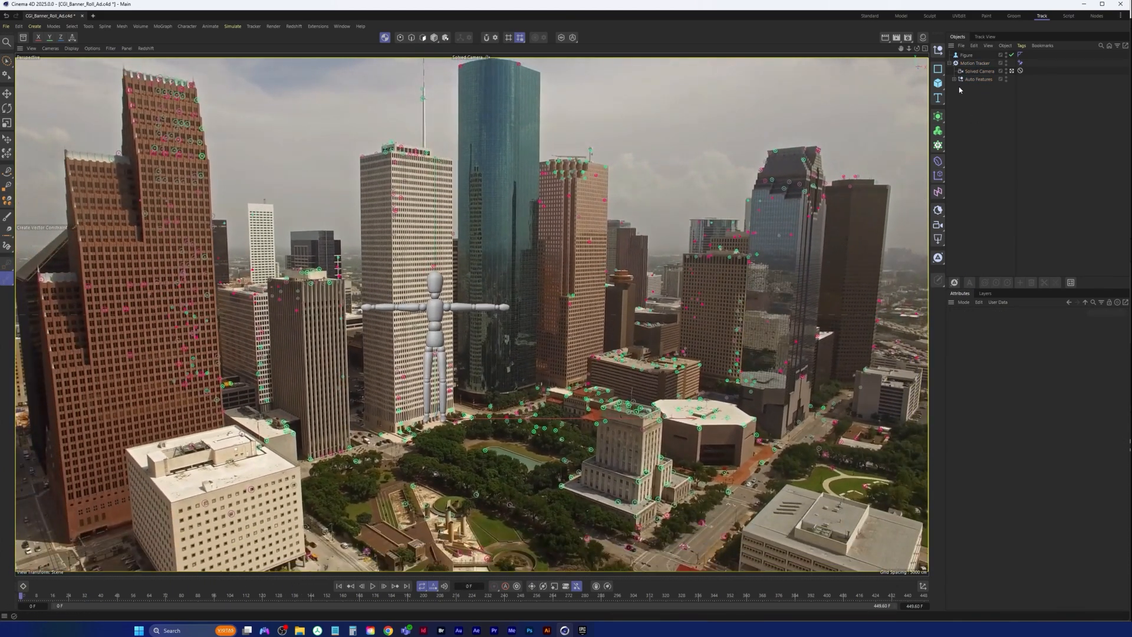
Step: Add a Vector Constraint to the Motion Tracker between two tracked features on the facade of the low white foreground building
left_click(975, 64)
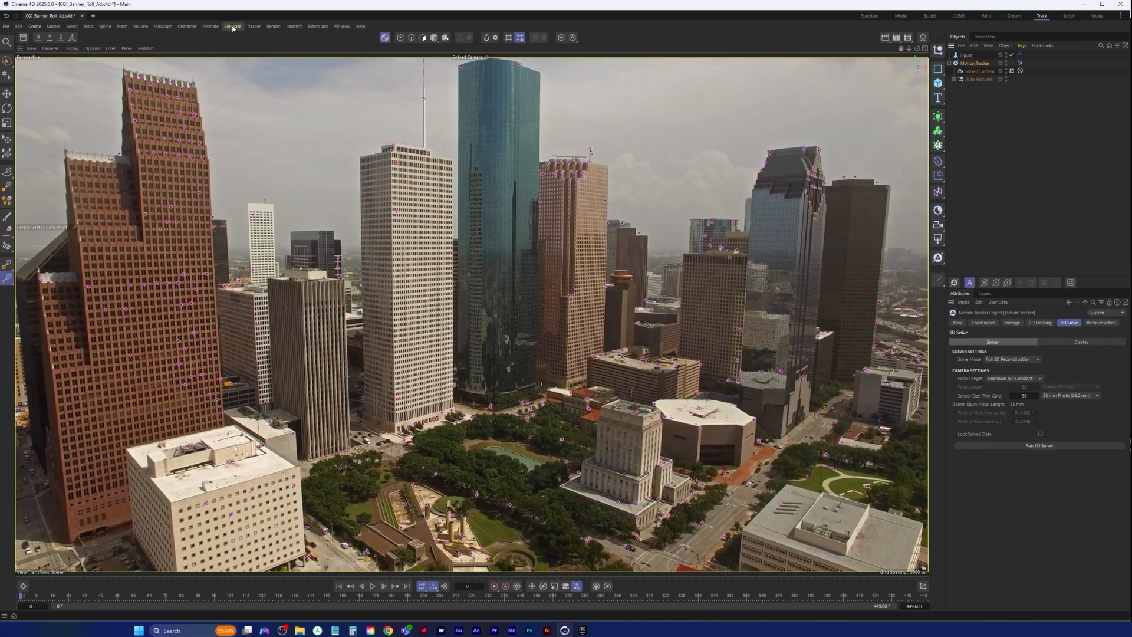
left_click(254, 26)
mouse_move(290, 289)
left_click(361, 301)
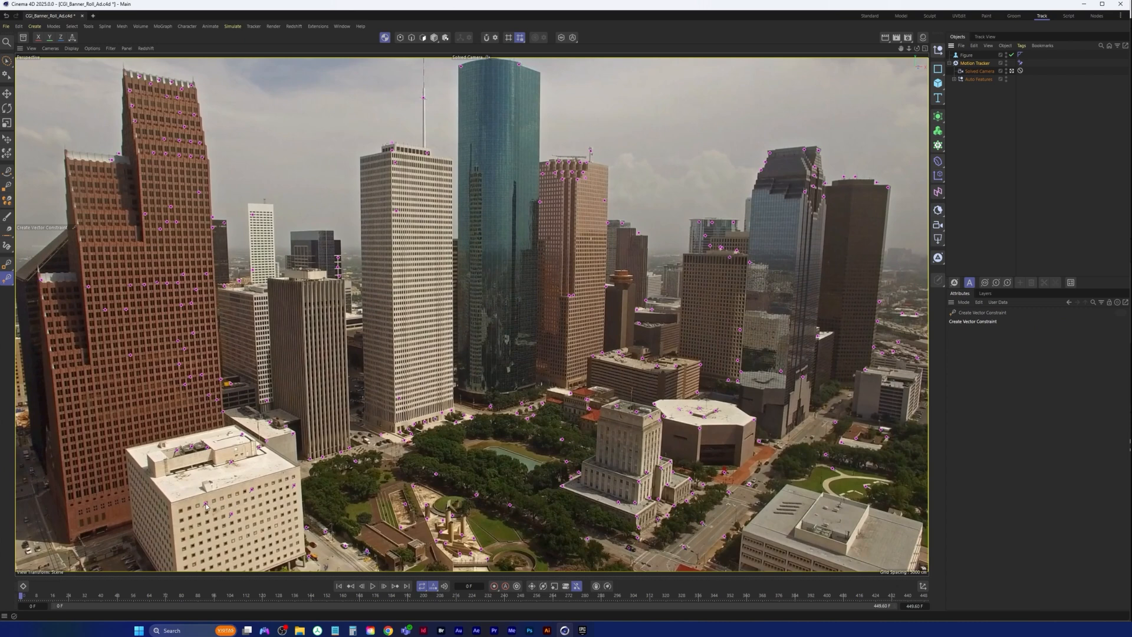
left_click(253, 493)
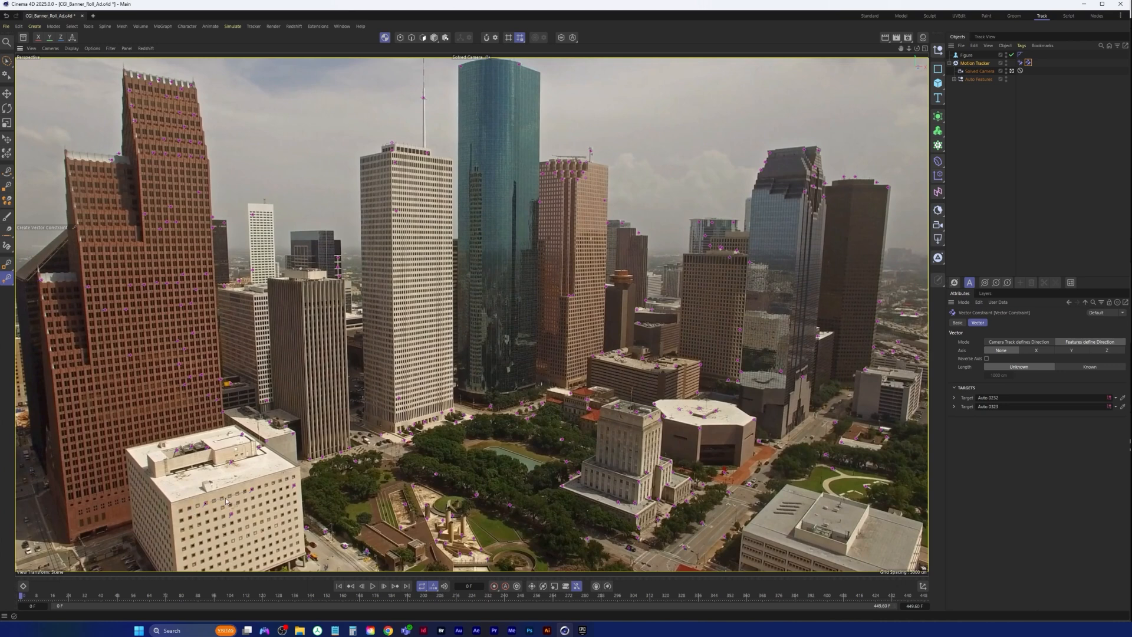
Step: Set the Vector Constraint's axis to X and its length to Known with a value of 400 cm
left_click(1036, 351)
left_click(1090, 367)
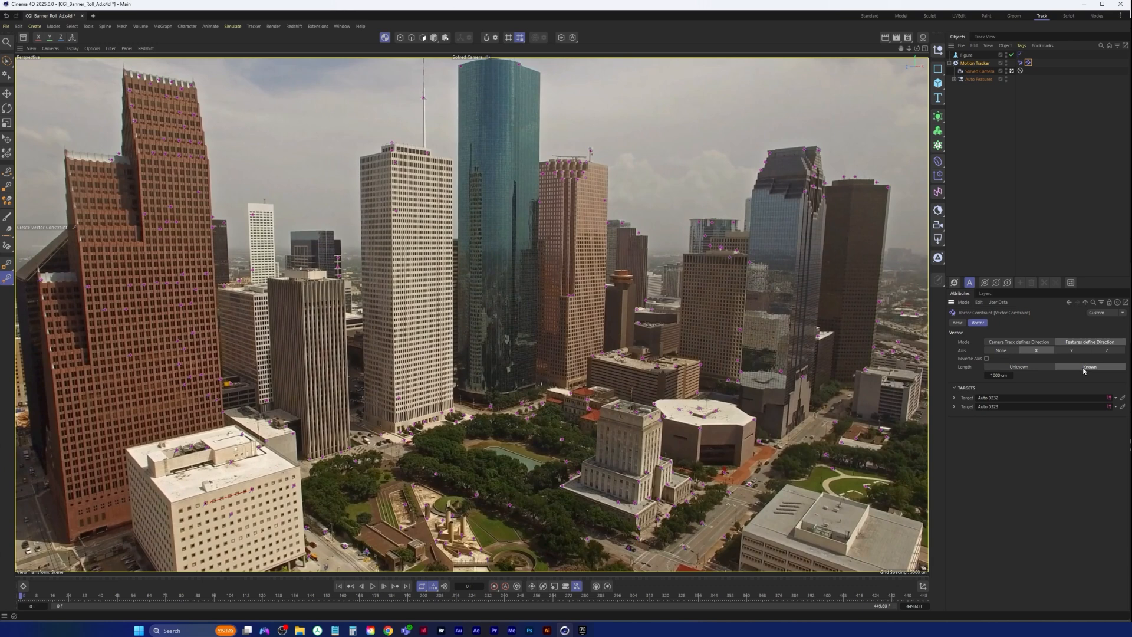
left_click(999, 375)
type("4")
left_click(986, 102)
Step: Examine the figure's size against the point cloud outside the Solved Camera, return to that camera, and review the Vector Constraint's settings
left_click(965, 55)
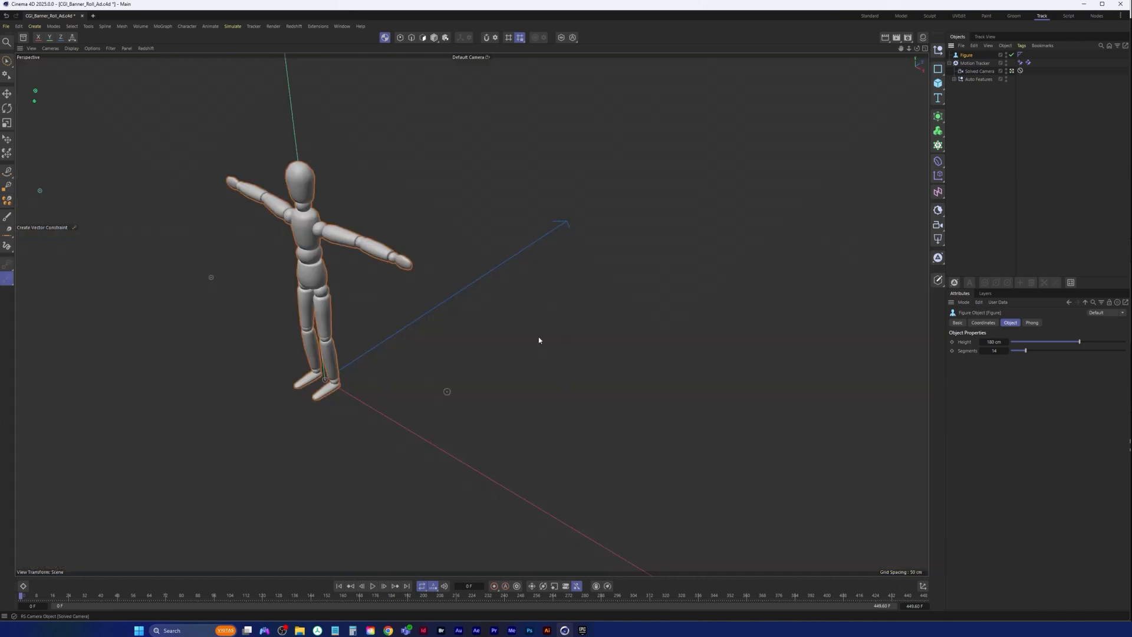
scroll(389, 346, "down", 10)
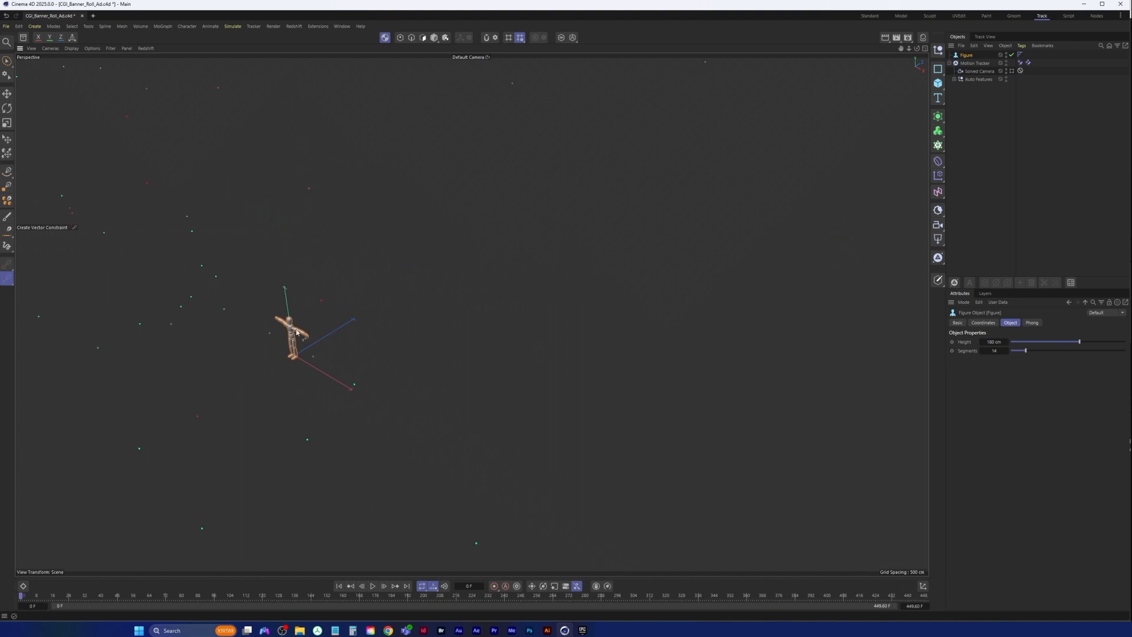
scroll(313, 367, "up", 10)
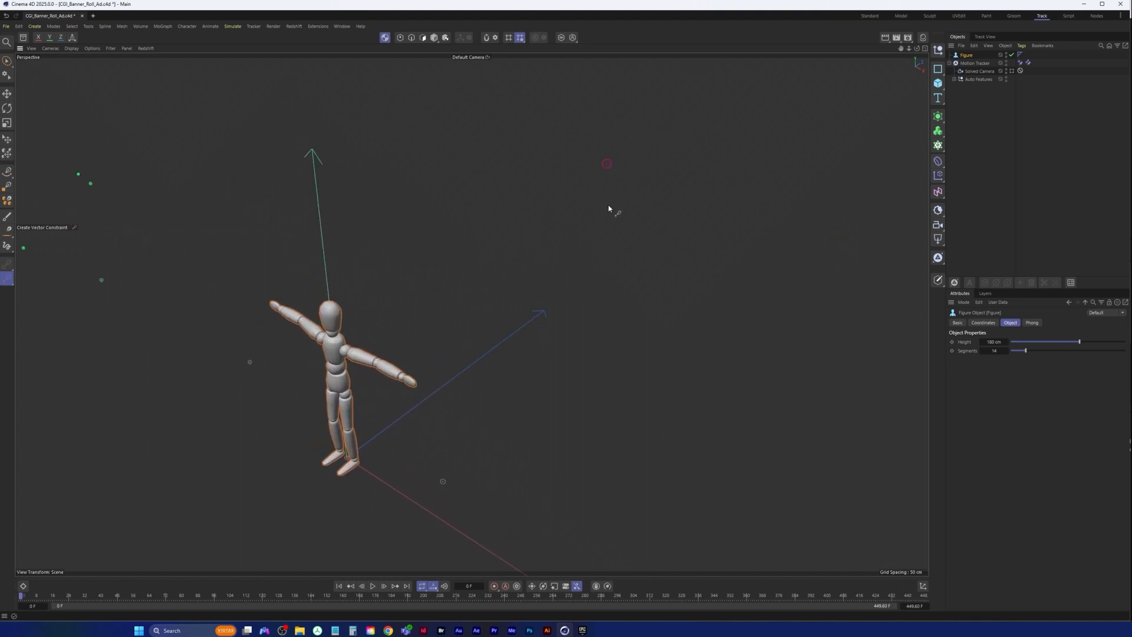
left_click(1012, 71)
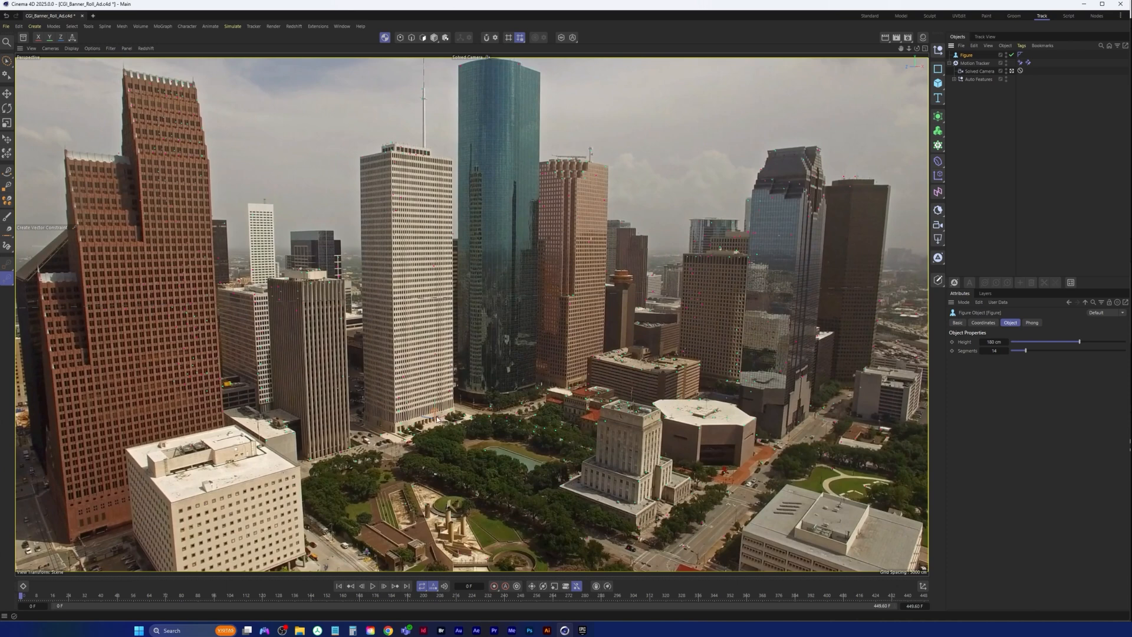
left_click(1029, 63)
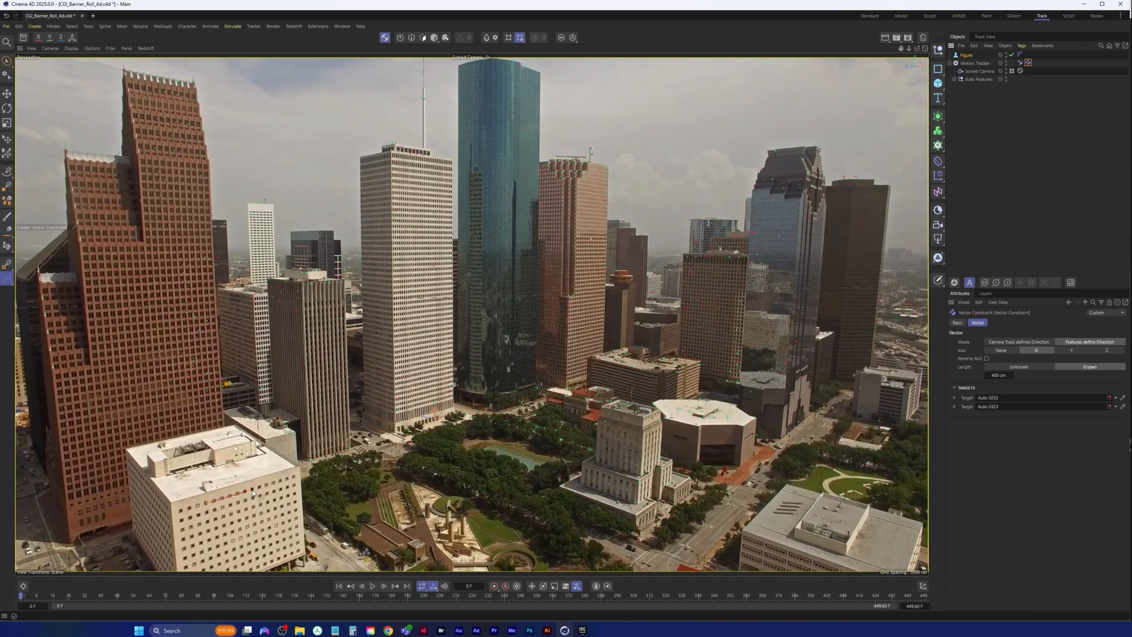
left_click(991, 131)
Step: Scale the Figure up in Model mode to a height of about 2154 cm at the white tower's base, and play the shot
left_click(967, 55)
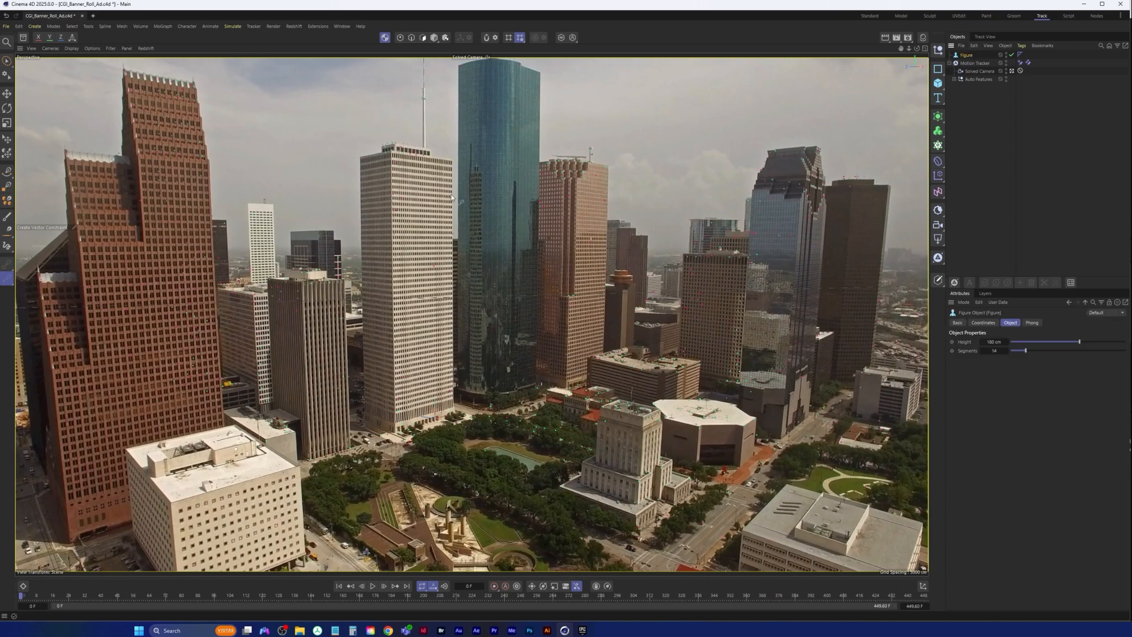
left_click(7, 123)
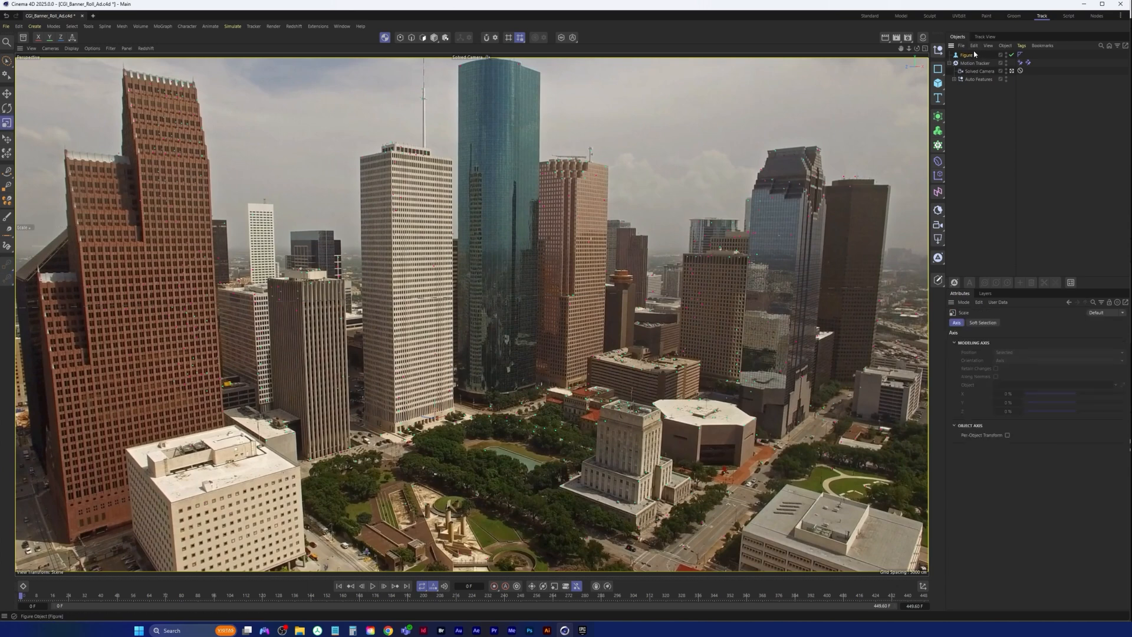
left_click(435, 37)
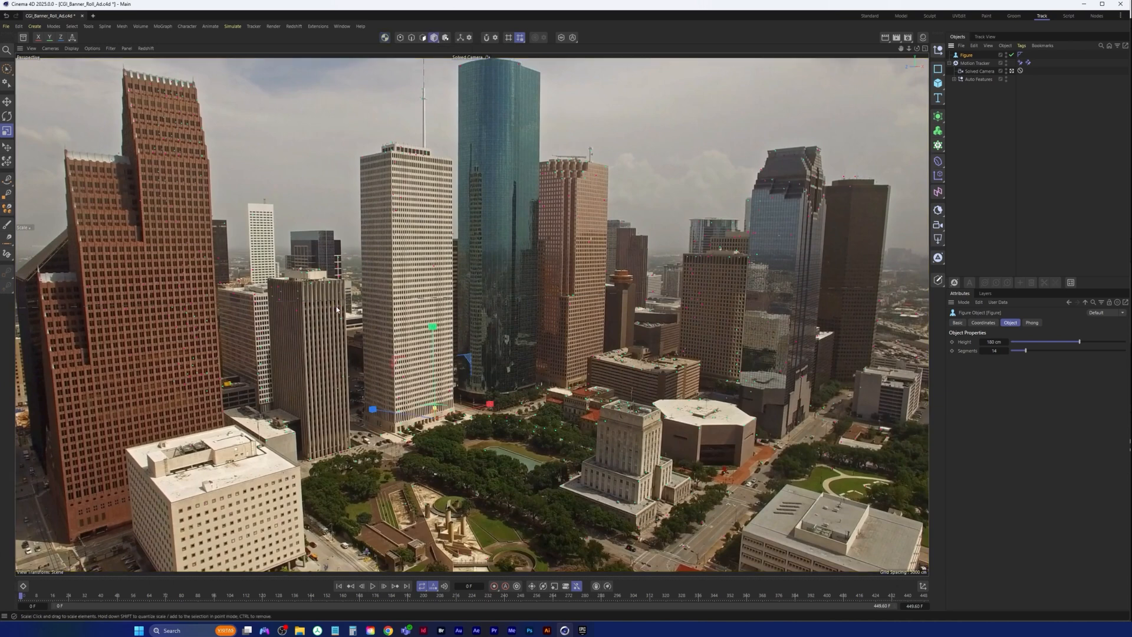
left_click_drag(257, 473, 774, 213)
left_click_drag(222, 470, 514, 325)
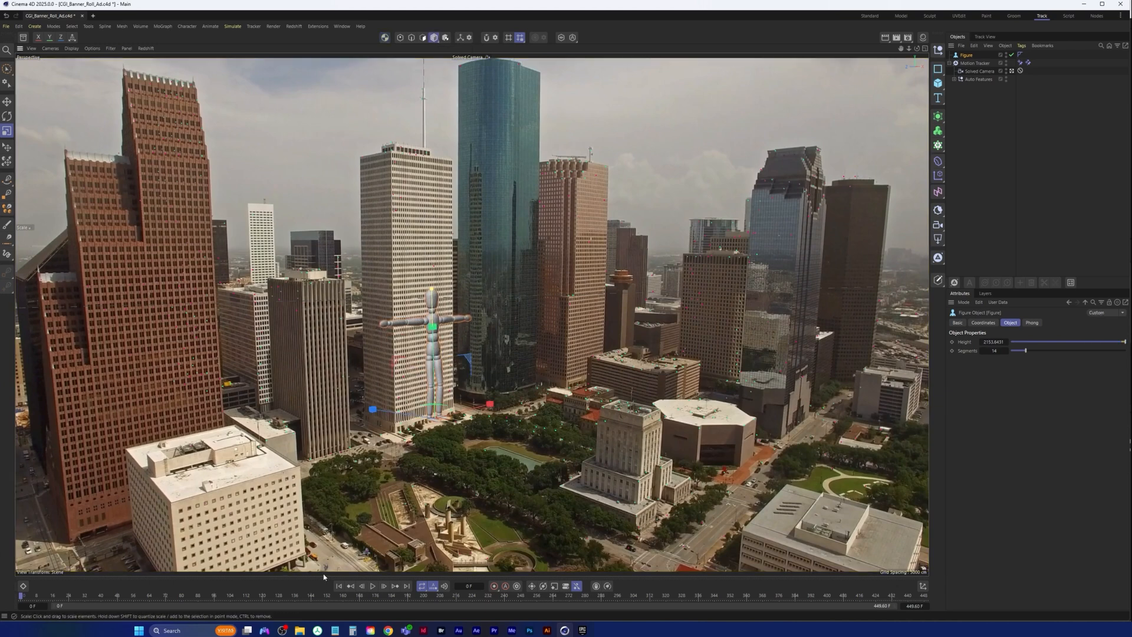
left_click(373, 586)
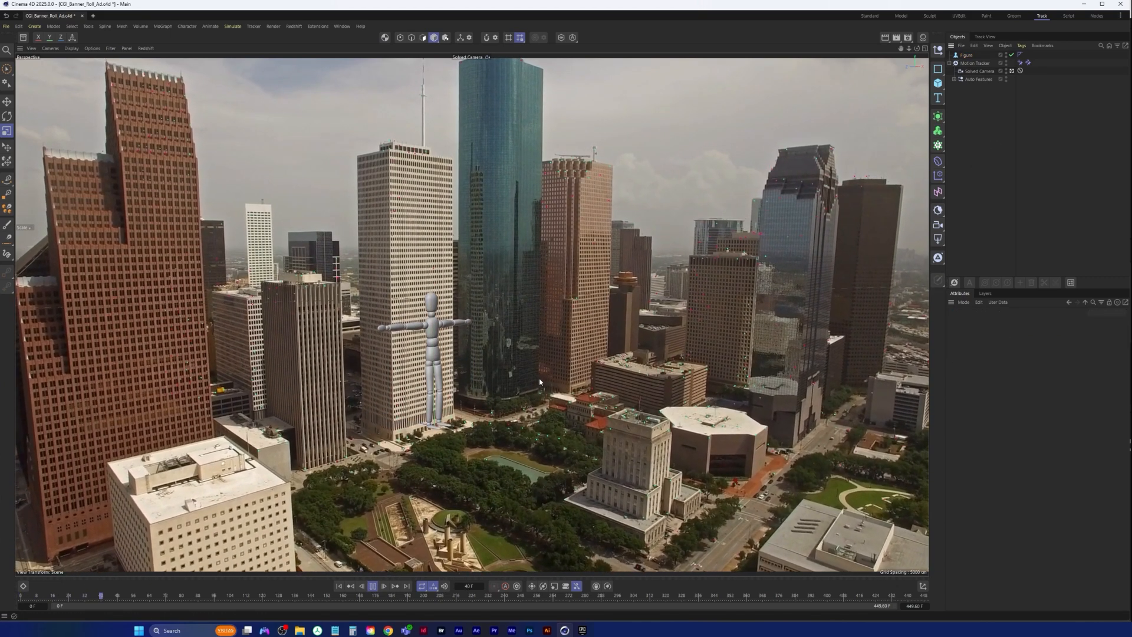
Step: Stop the playback, return to the first frame, and save the project
left_click(451, 366)
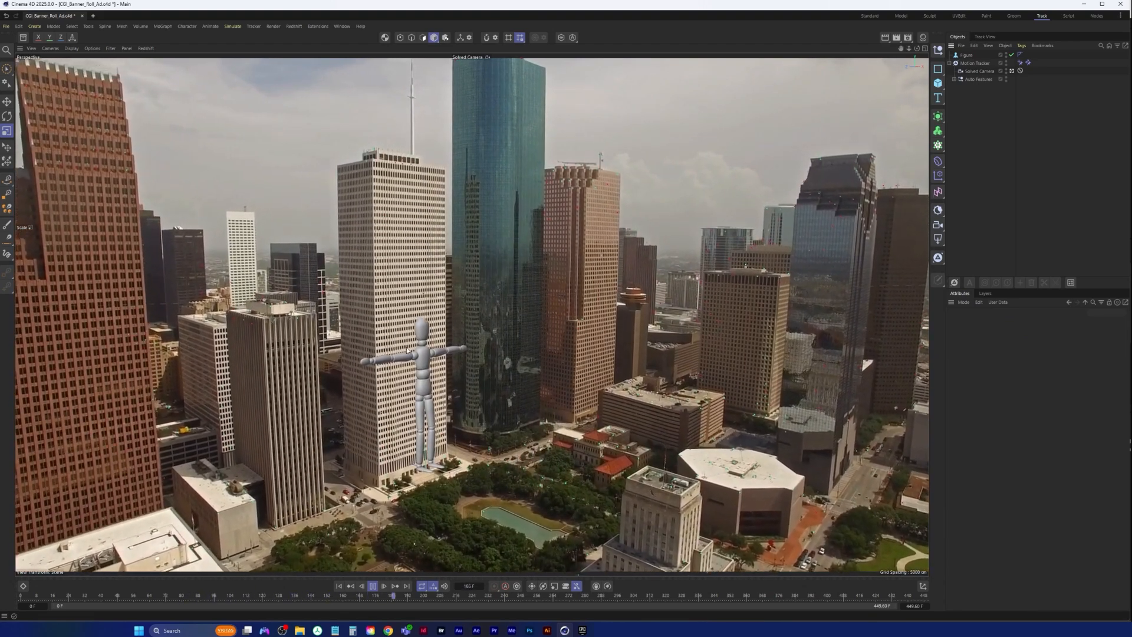
left_click(372, 587)
left_click(339, 586)
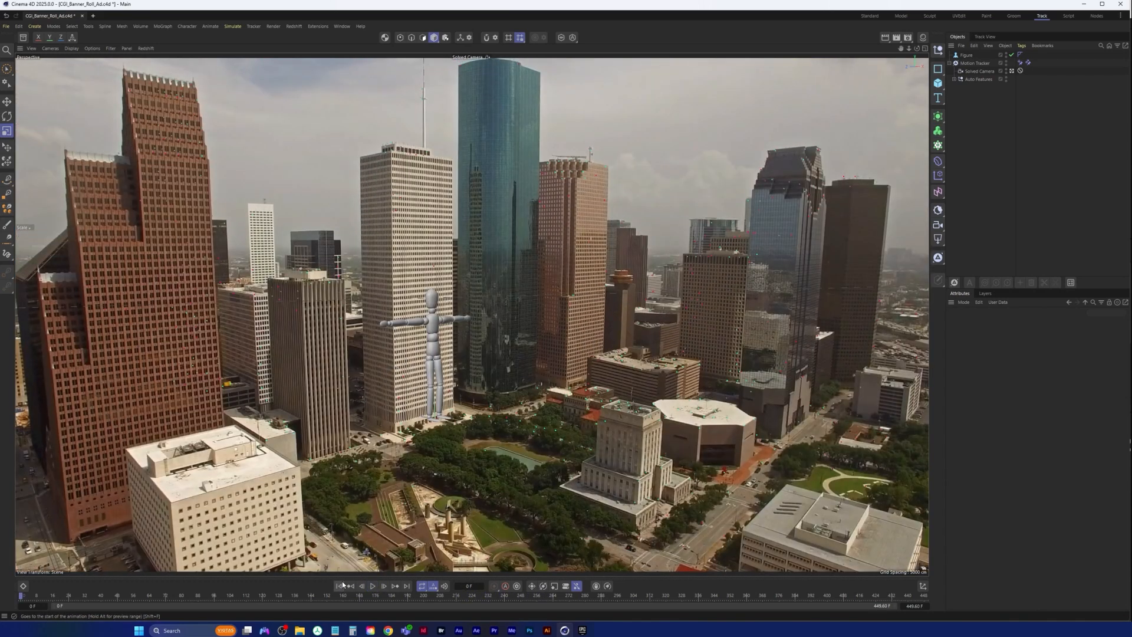
left_click(6, 25)
left_click(19, 127)
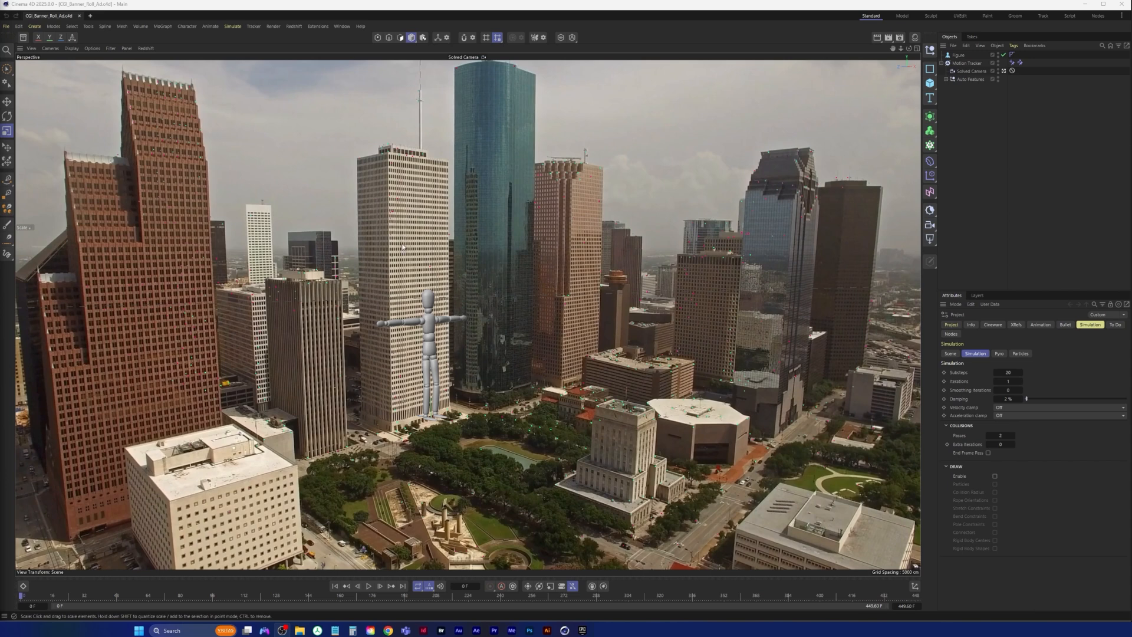
Step: Try placing a large test cube over the upper part of the white tower, and delete it
left_click(930, 83)
key("space")
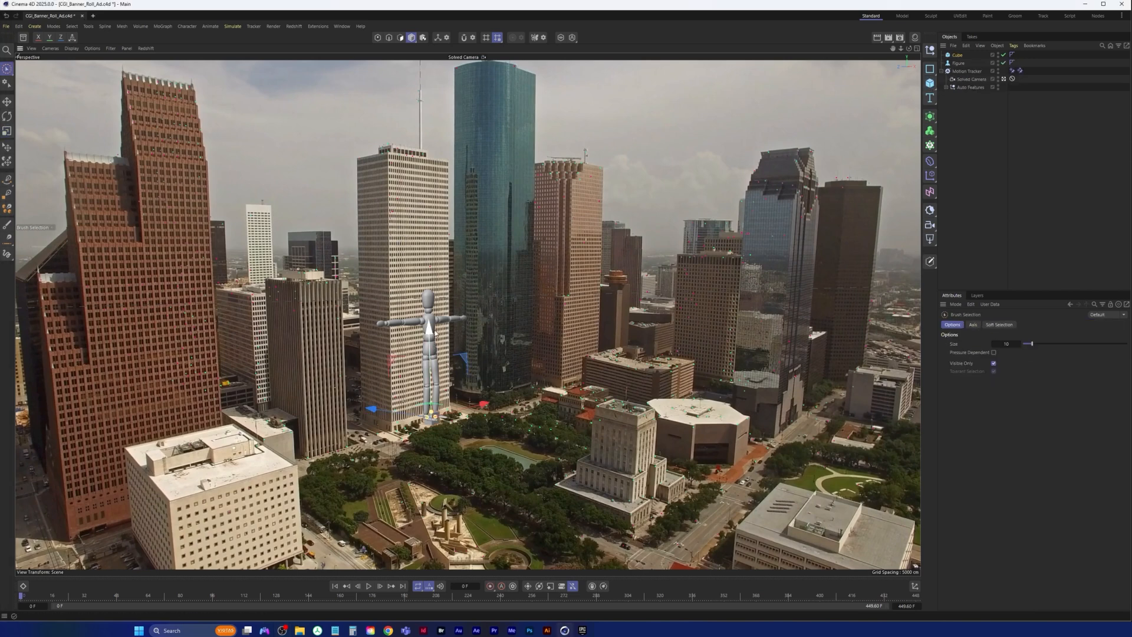
left_click_drag(429, 330, 425, 183)
mouse_move(427, 263)
left_mouse_down()
mouse_move(421, 192)
mouse_move(394, 273)
mouse_move(414, 267)
mouse_move(412, 277)
left_mouse_up()
key("r")
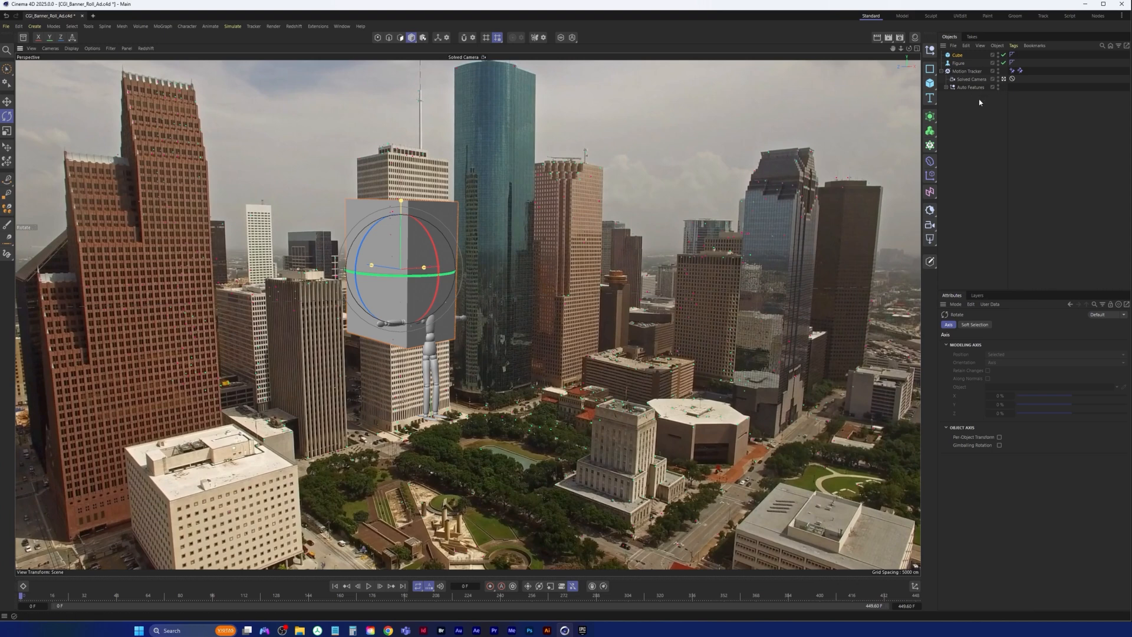
left_click(957, 56)
key("Delete")
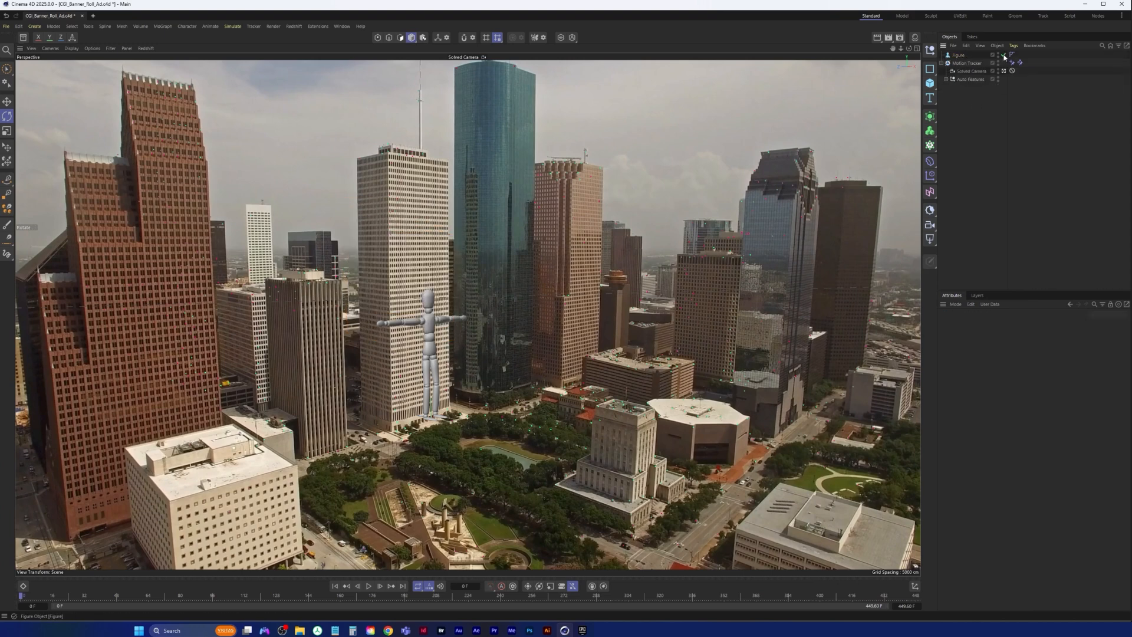
Step: Generate a reconstruction mesh from the Motion Tracker with the Medium Quality preset, and inspect it from outside the Solved Camera
left_click(967, 63)
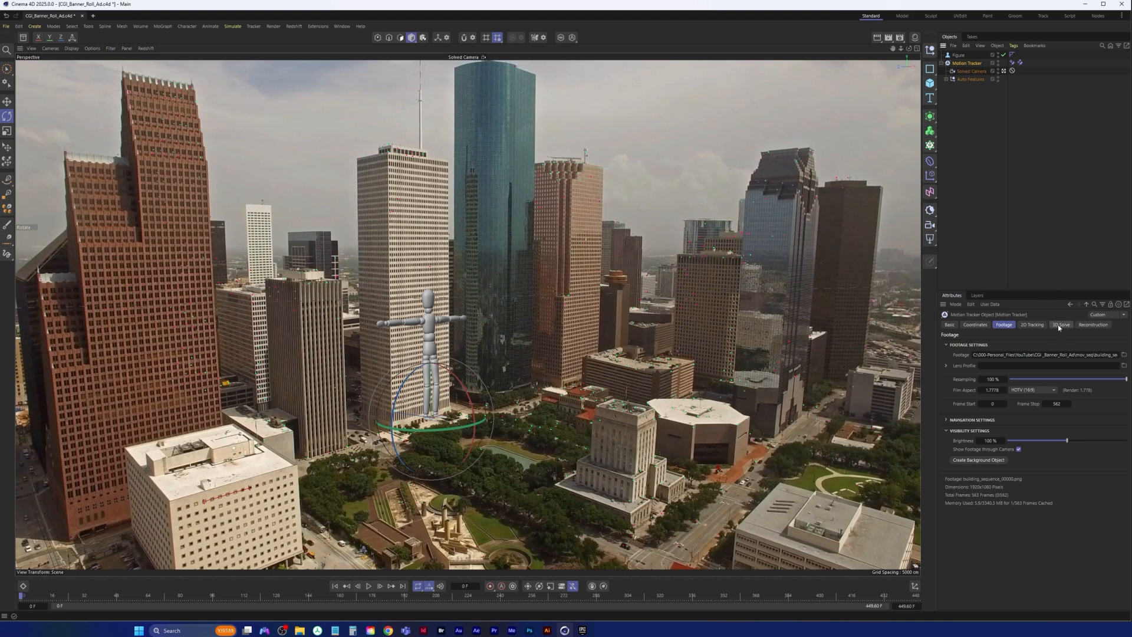
left_click(1089, 324)
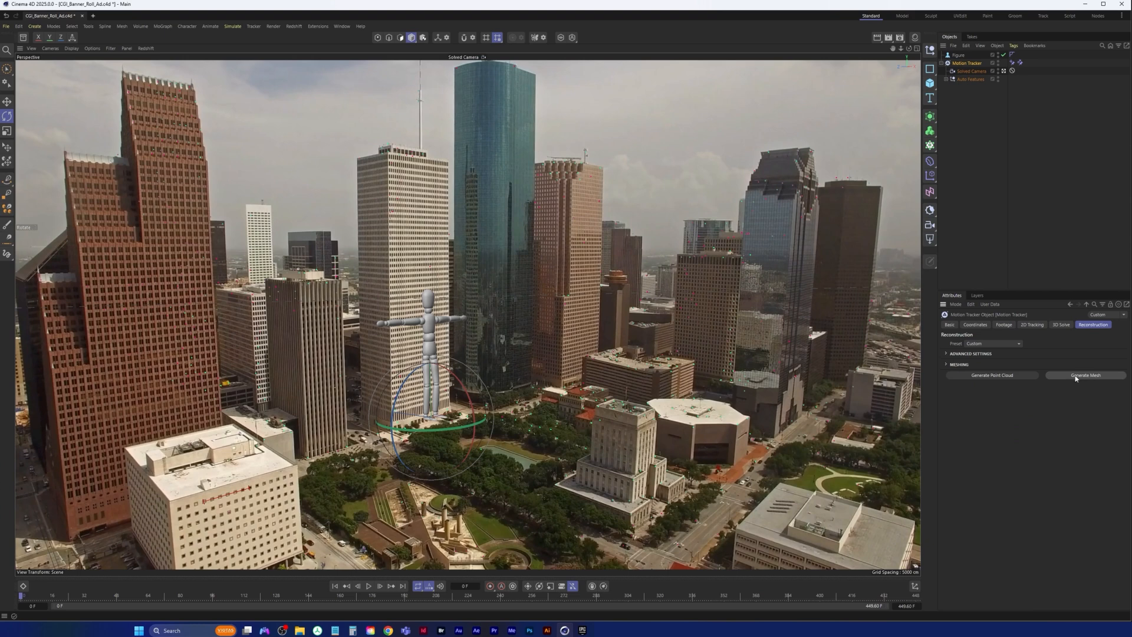
left_click(994, 345)
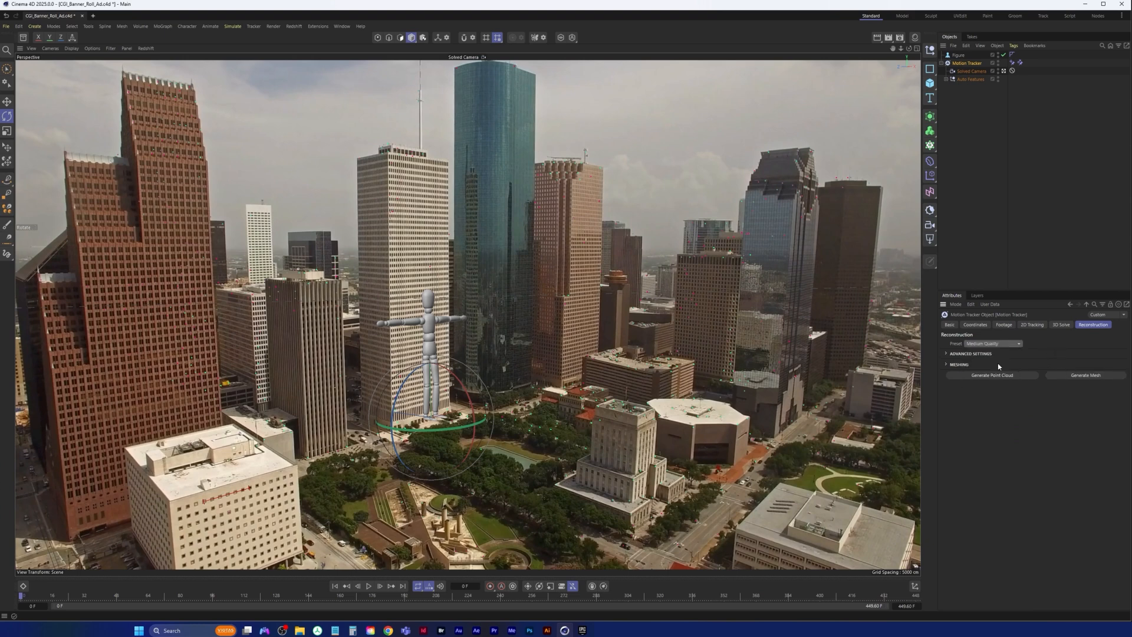
left_click(1086, 375)
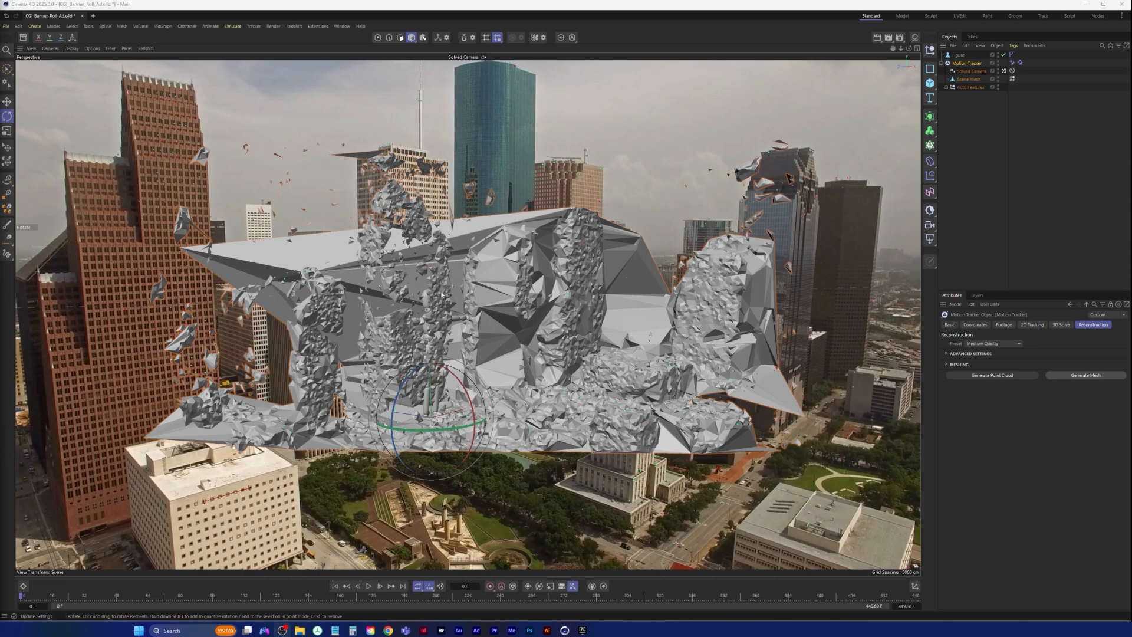
left_click(1004, 72)
scroll(465, 243, "down", 12)
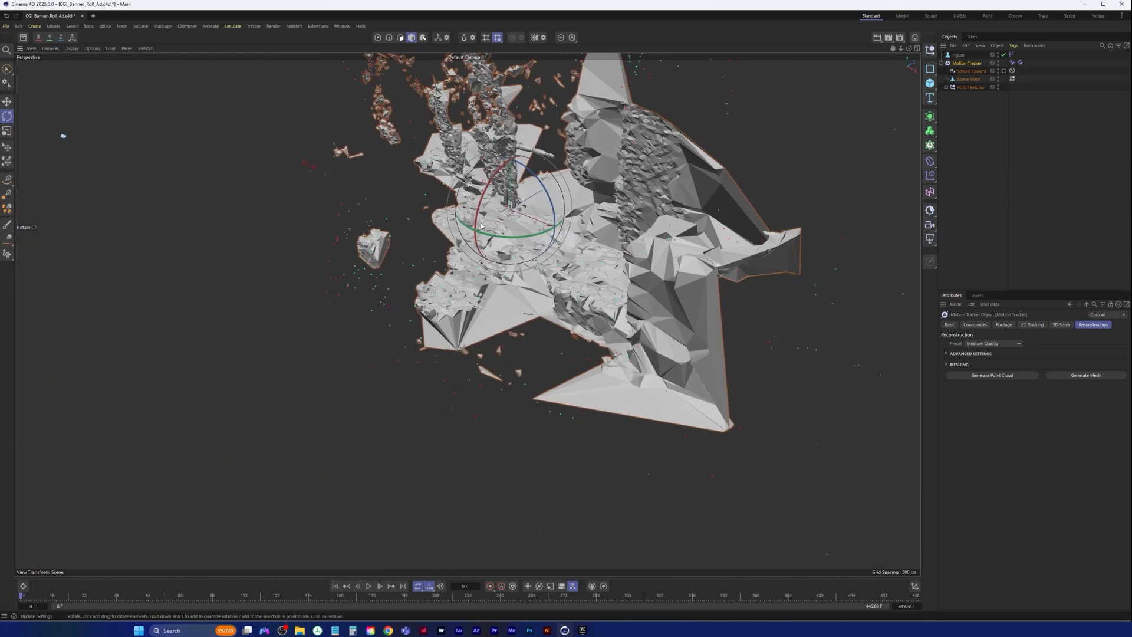
scroll(481, 226, "up", 10)
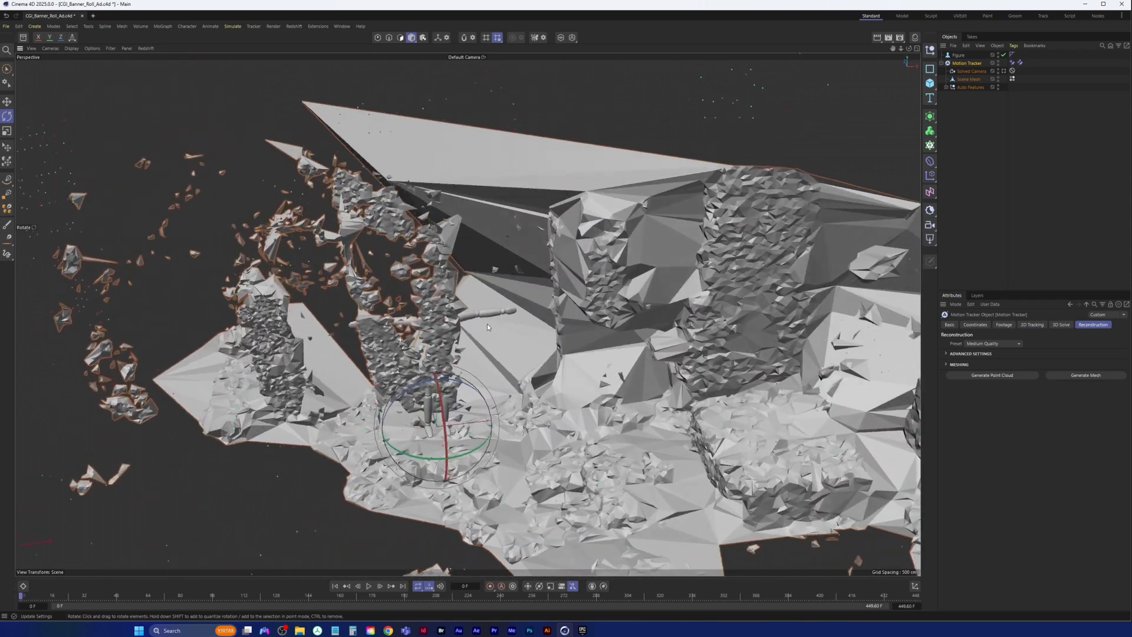
left_click_drag(488, 327, 646, 235, "alt")
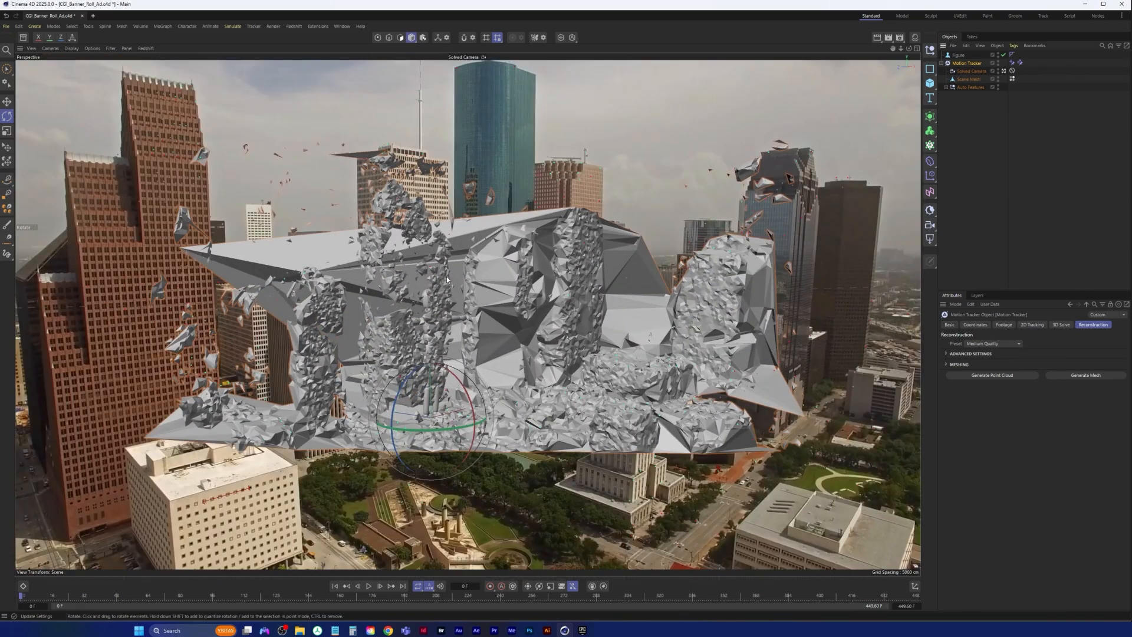
Step: Enable X-Ray for the Scene Mesh and deselect it
left_click(969, 79)
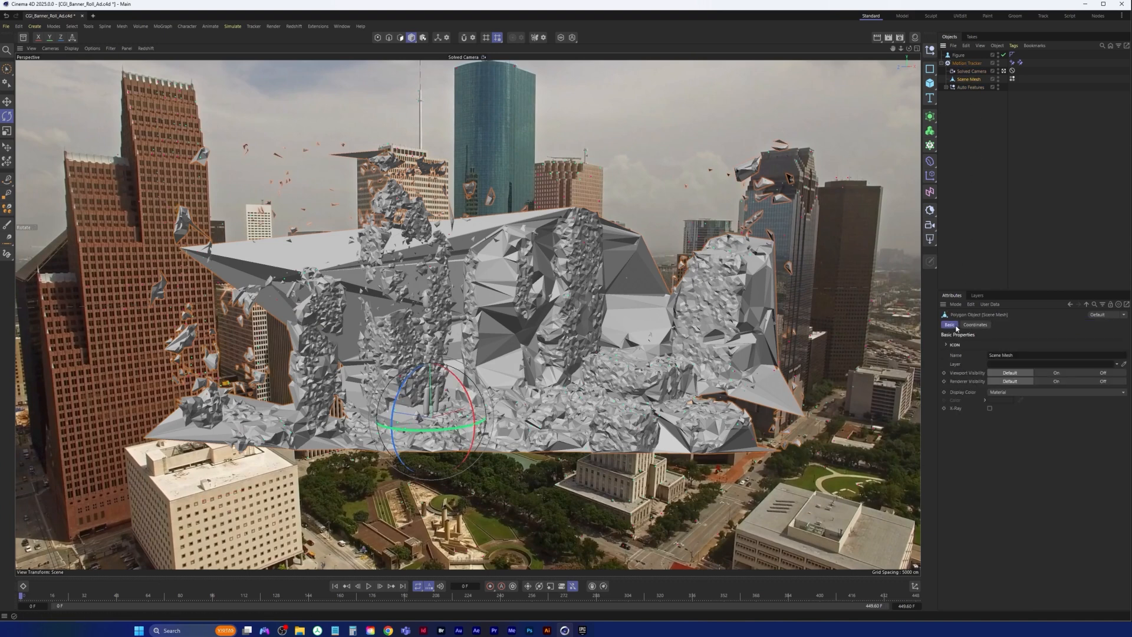
left_click(989, 408)
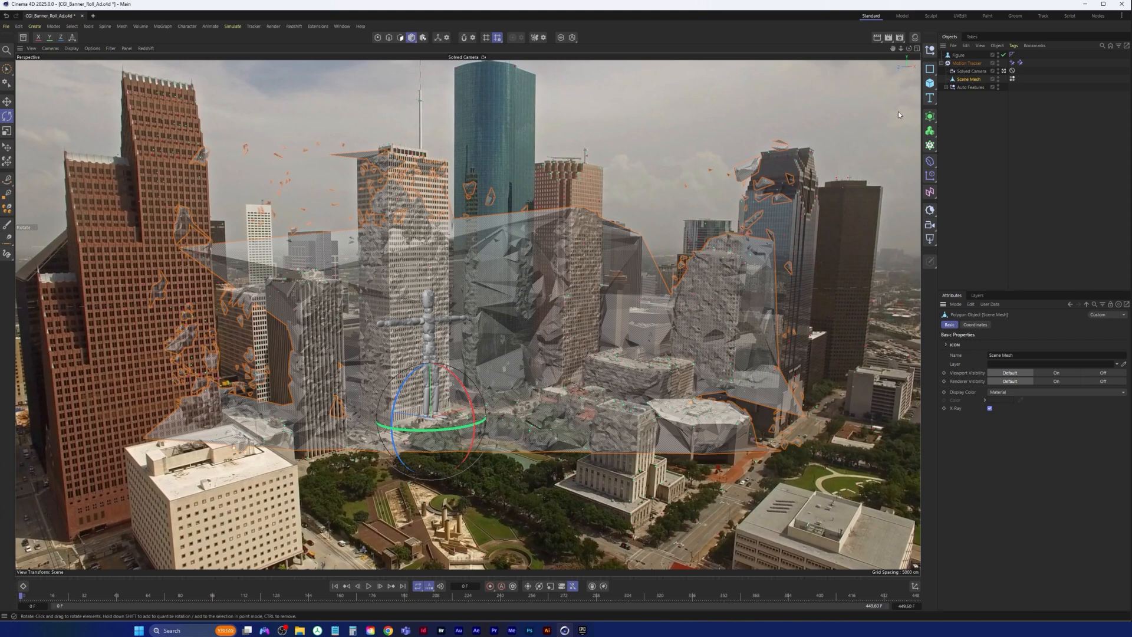
left_click(971, 114)
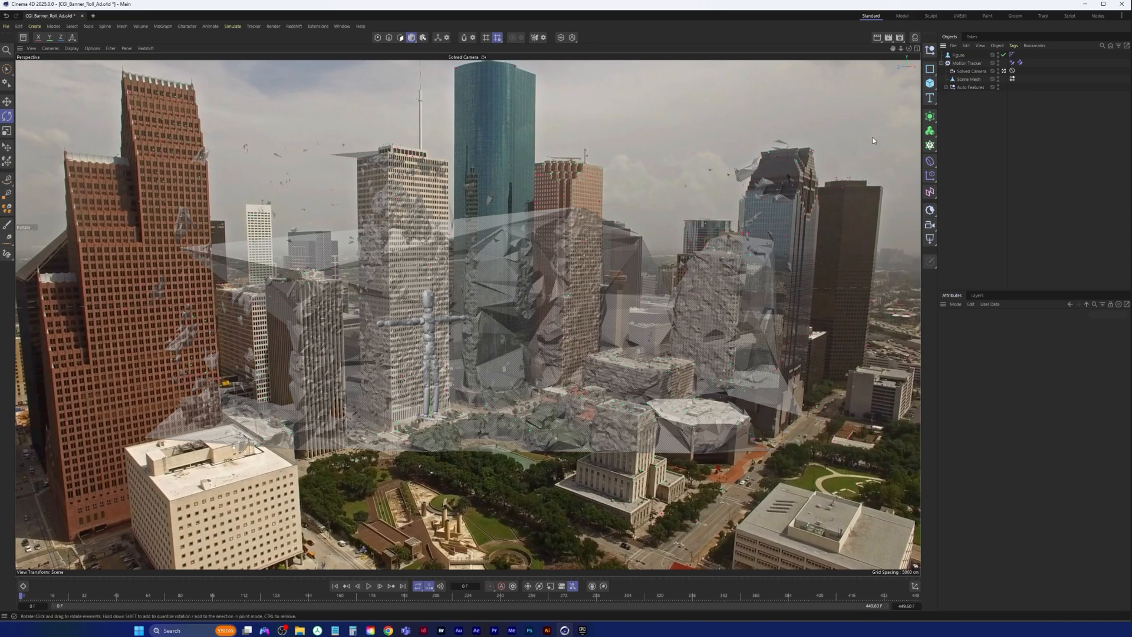
Step: Try a cube about 7350 cm tall against the tower's mesh in the four-view layout, delete it, and return to the Solved Camera view
middle_click(374, 336)
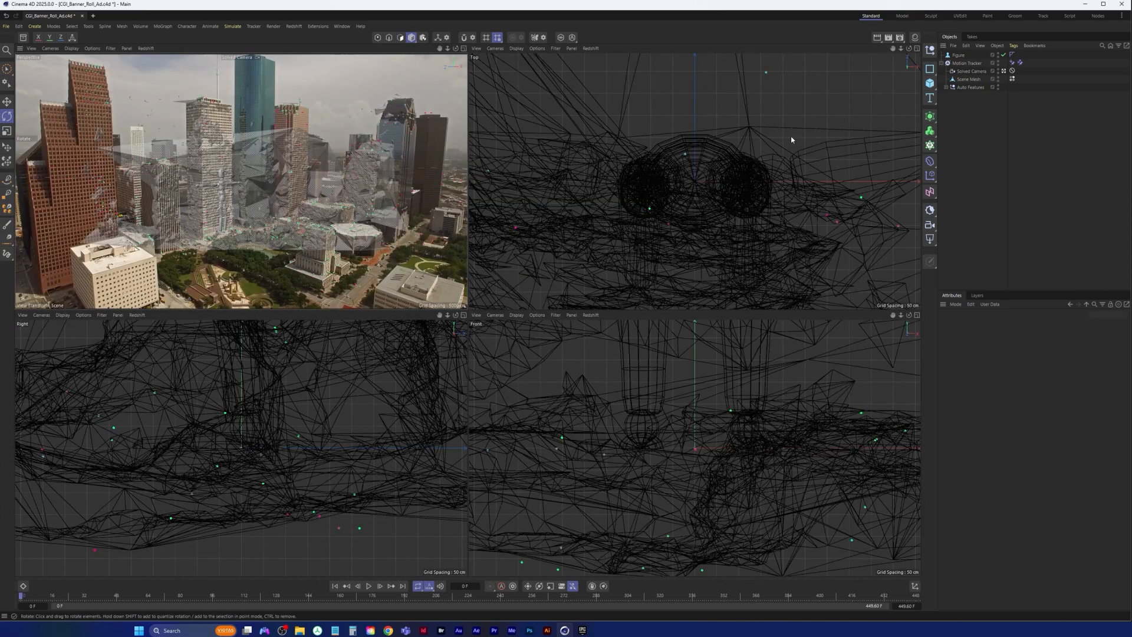
left_click(1004, 71)
scroll(286, 413, "down", 10)
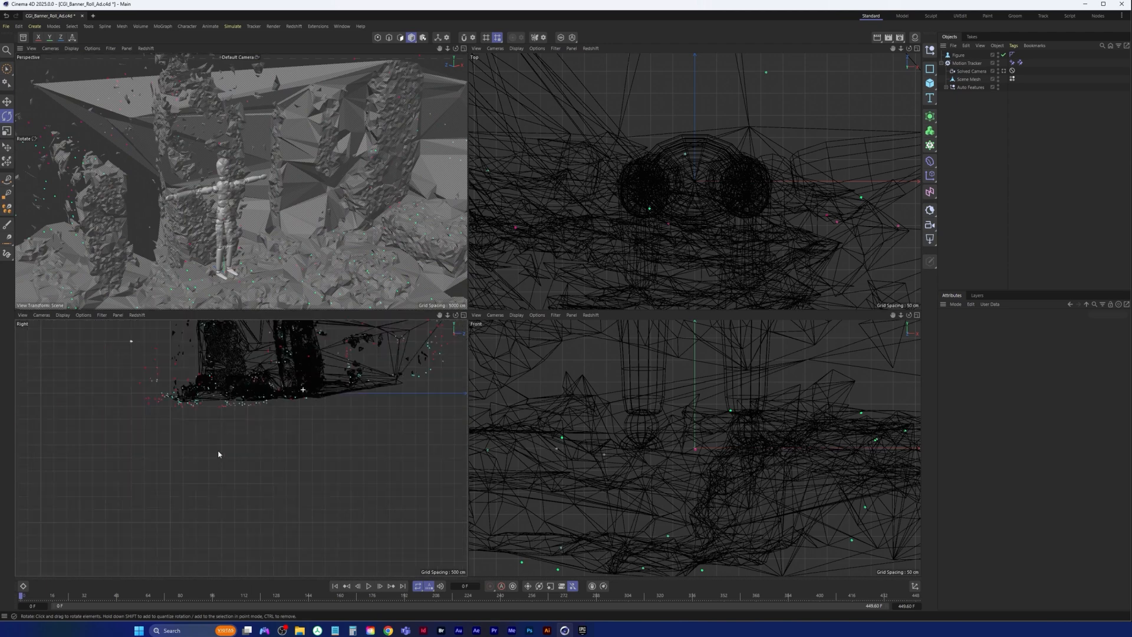
scroll(277, 449, "up", 5)
scroll(277, 449, "up", 2)
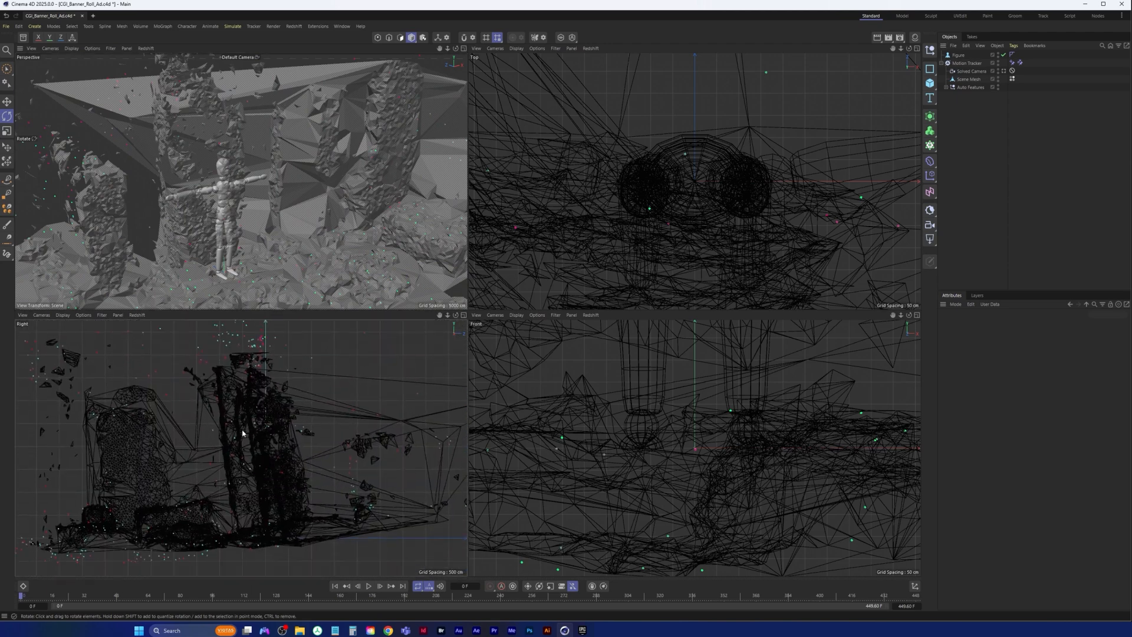
scroll(649, 416, "down", 8)
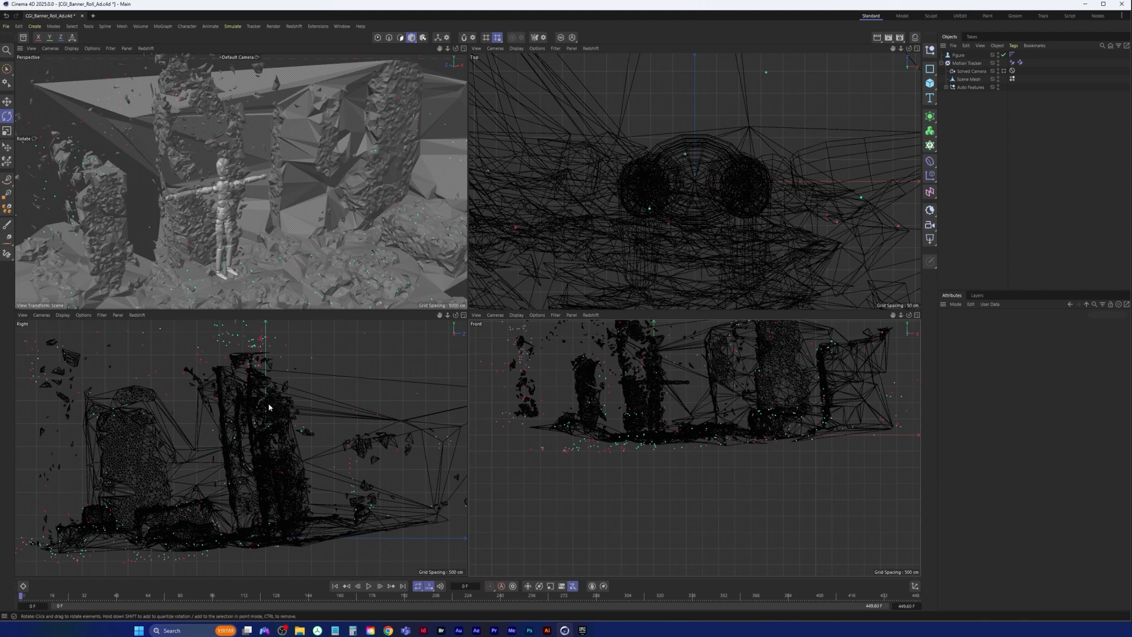
left_click(930, 83)
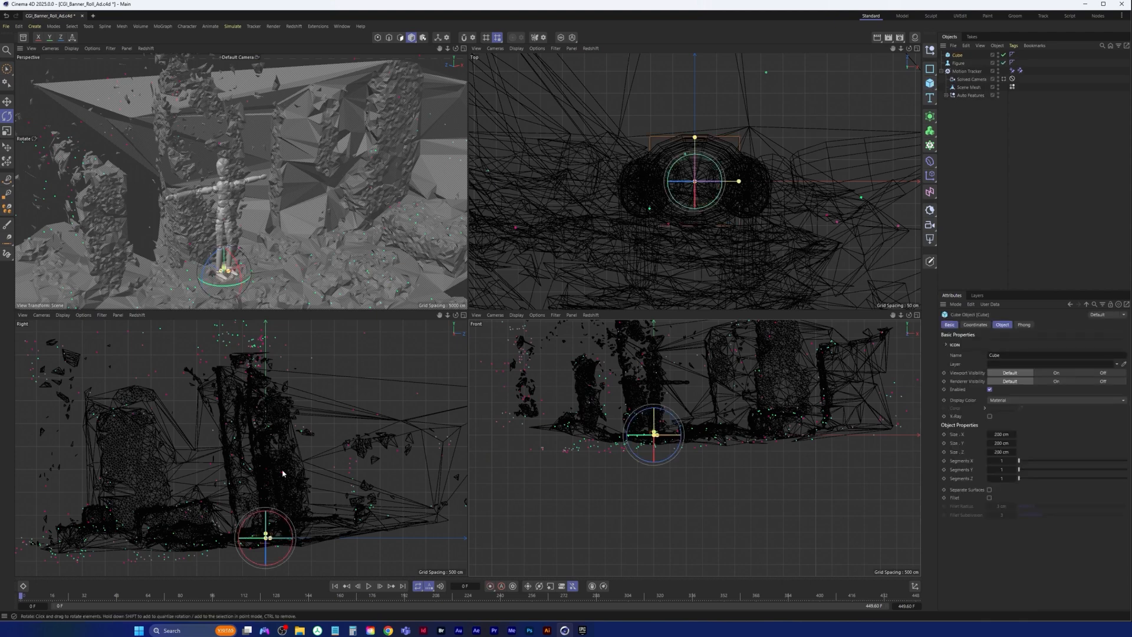
left_click_drag(272, 523, 281, 396)
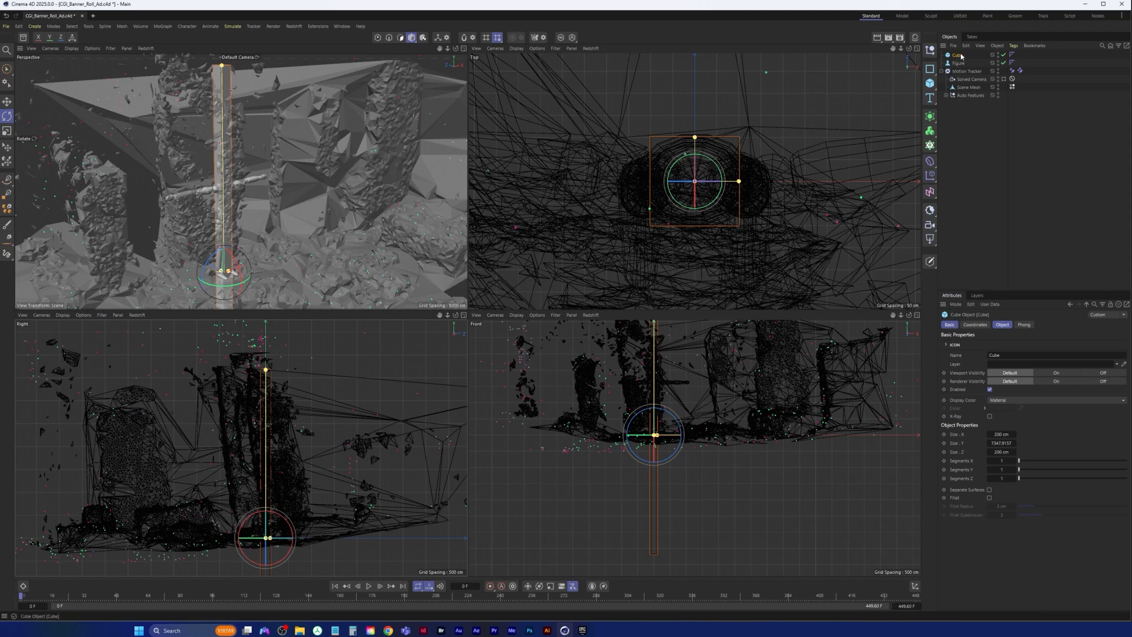
key("Delete")
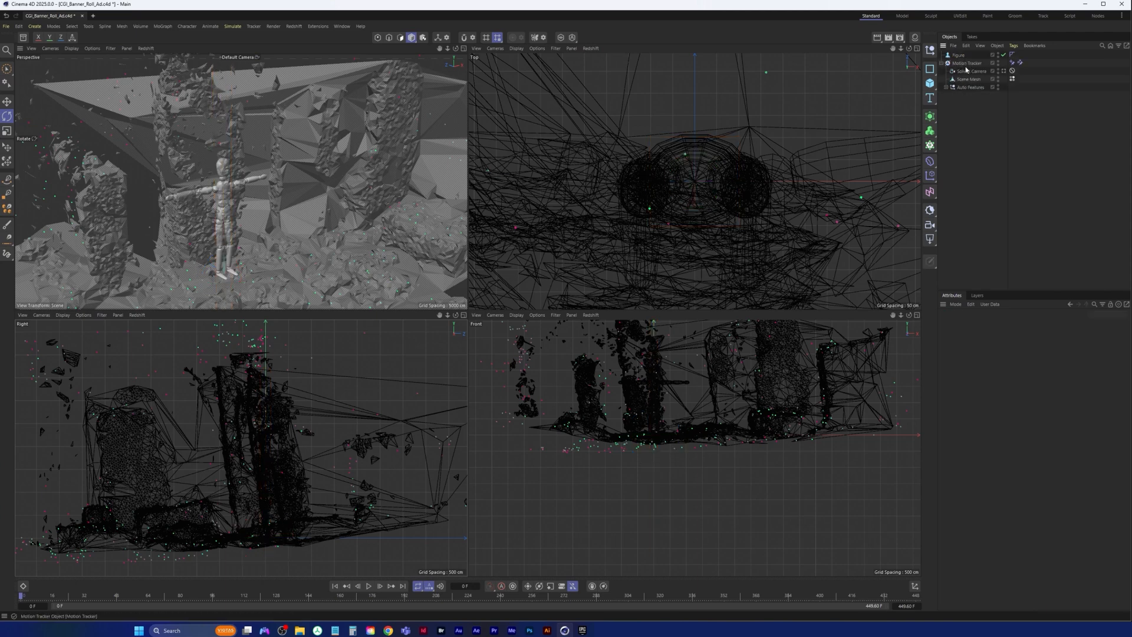
key("F1")
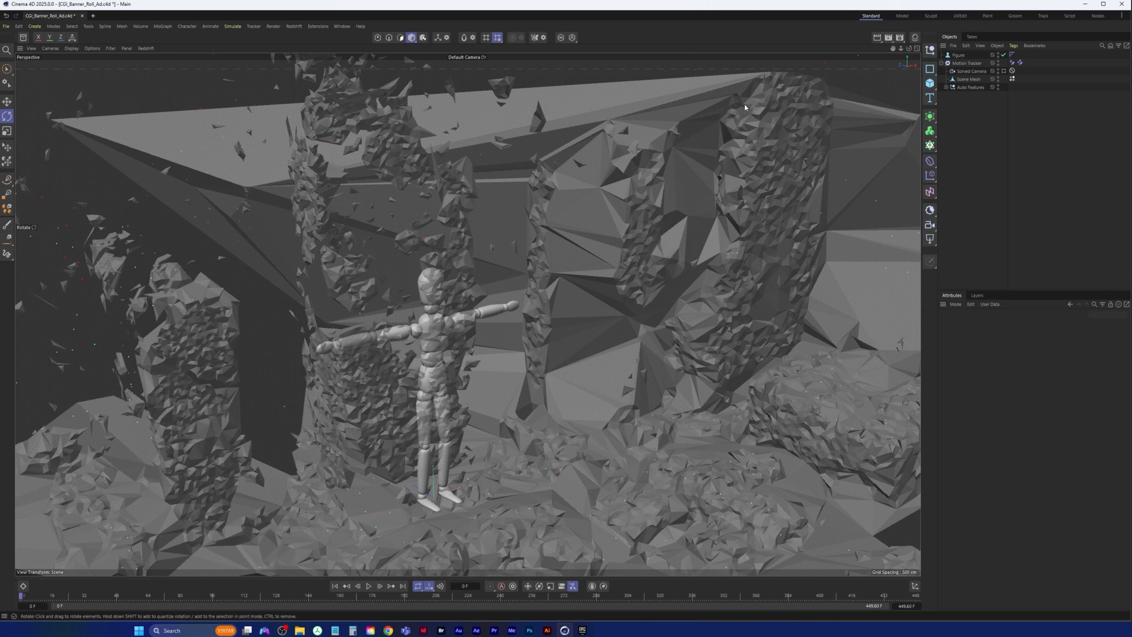
left_click(1005, 71)
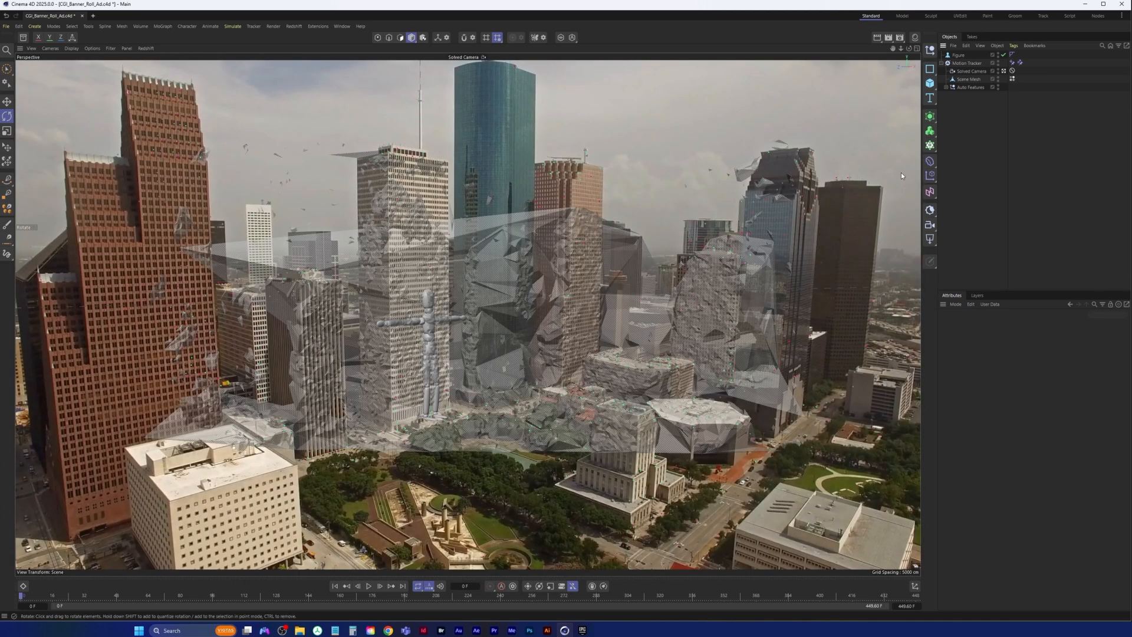
left_click(900, 37)
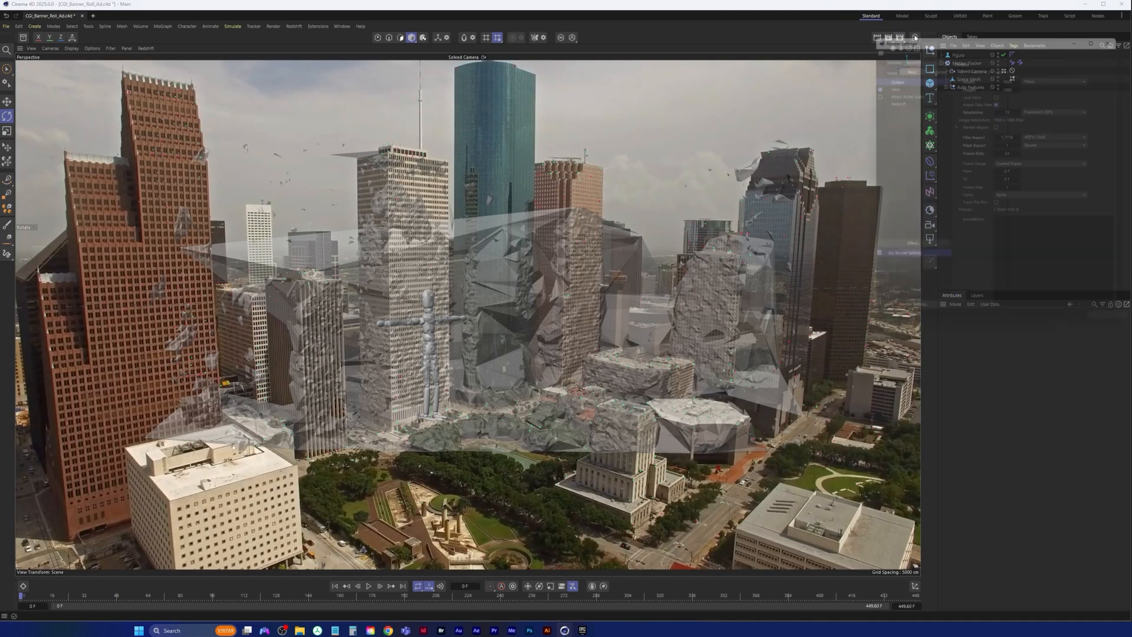
left_click_drag(918, 43, 772, 84)
left_click(960, 79)
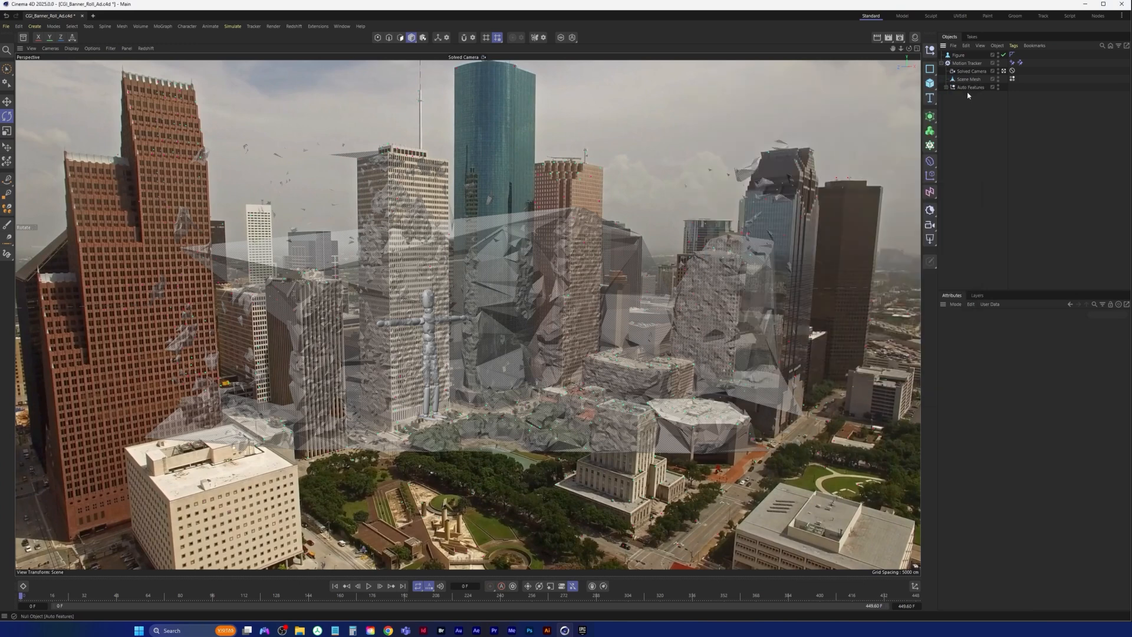
Step: Add a Redshift camera matching the Solved Camera and make it a child of the Solved Camera
left_click(970, 71)
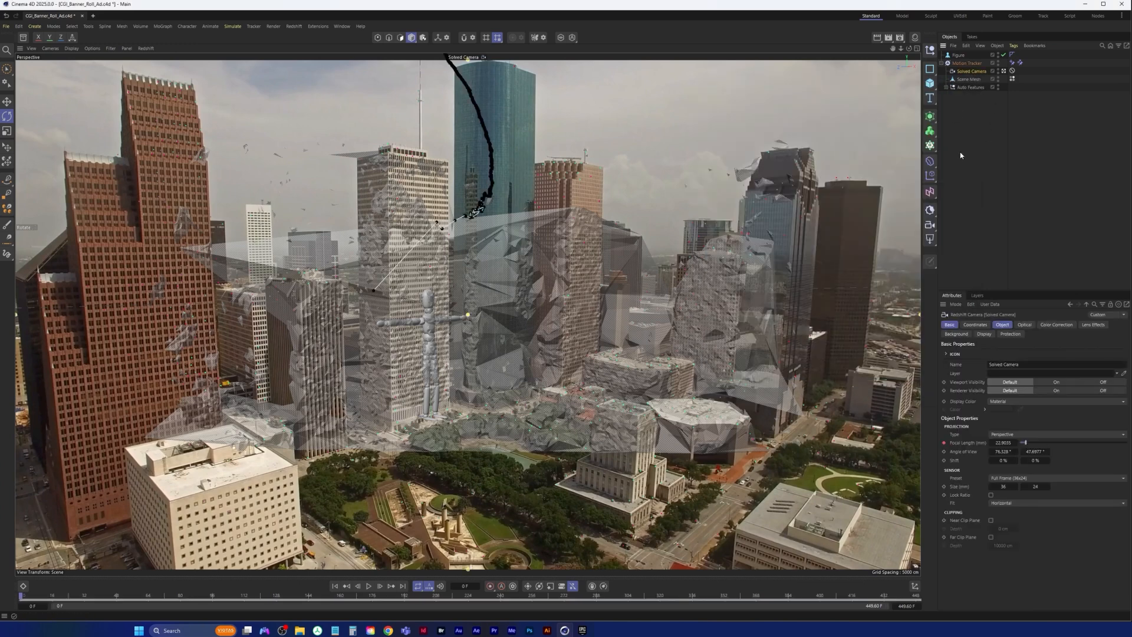
left_click(930, 225)
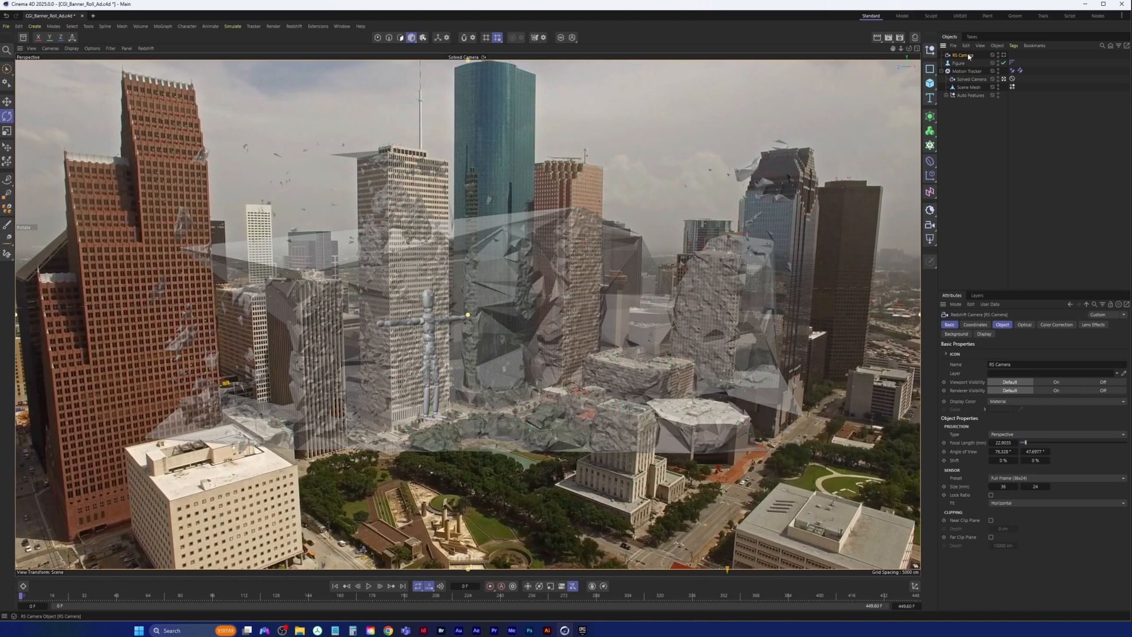
left_click_drag(966, 54, 970, 80)
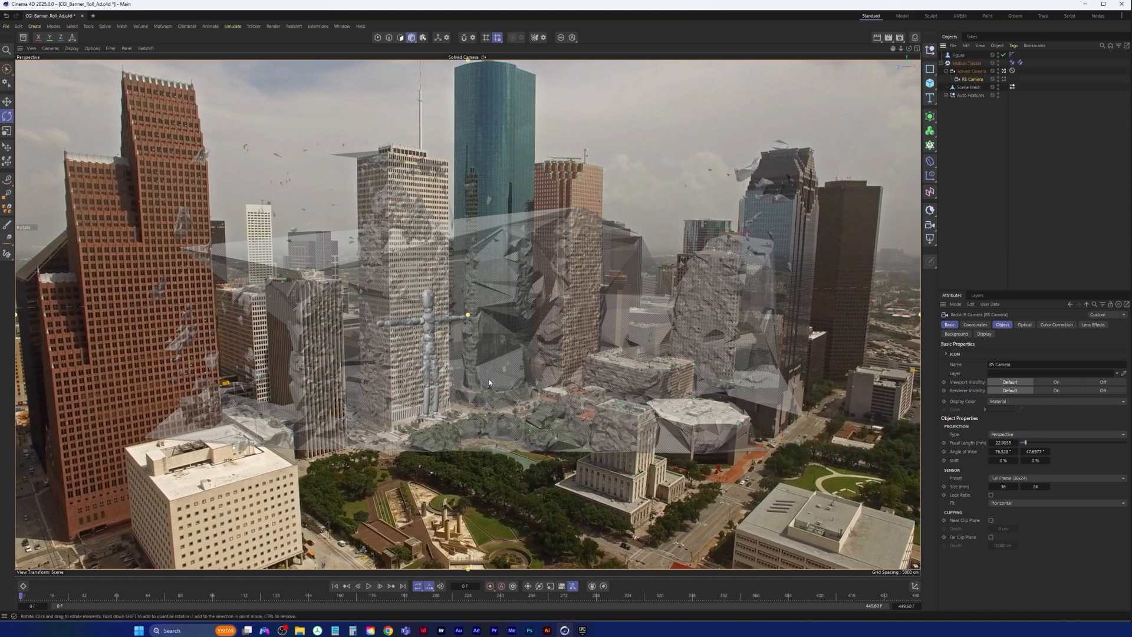
Step: Play the shot and compare the view through the nested RS Camera with the Solved Camera's view
left_click(369, 586)
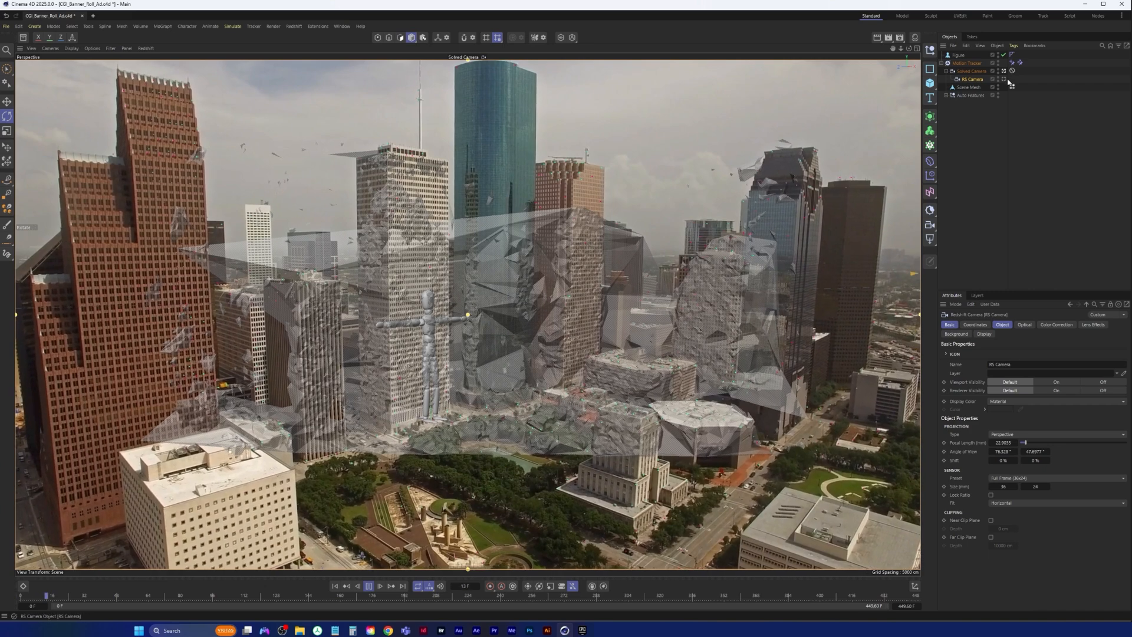
left_click(1005, 80)
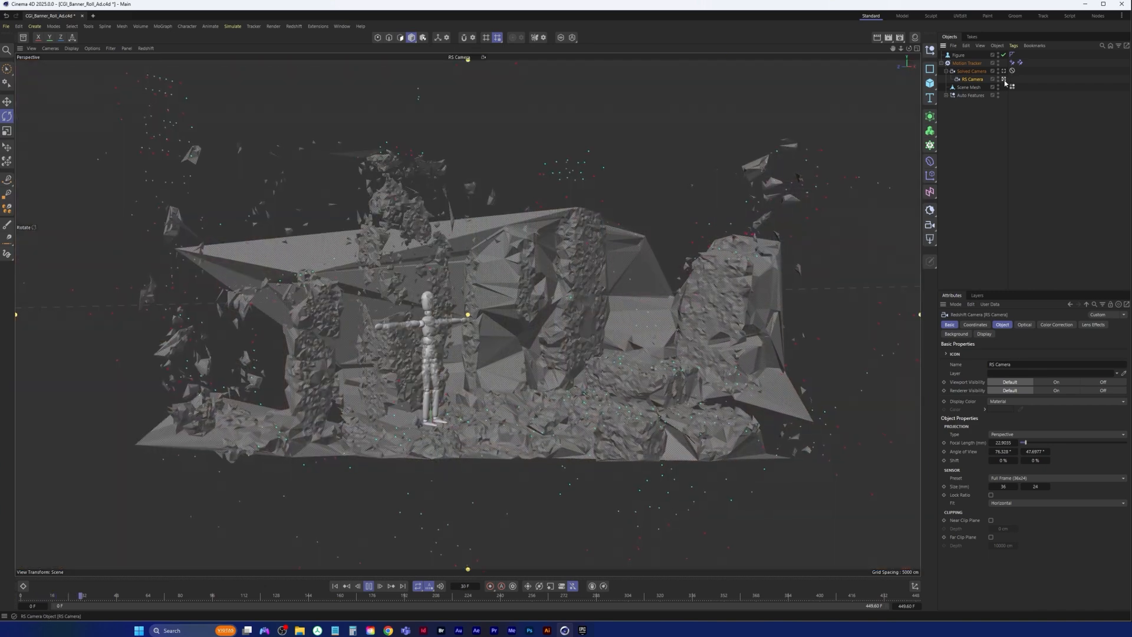
left_click(1005, 72)
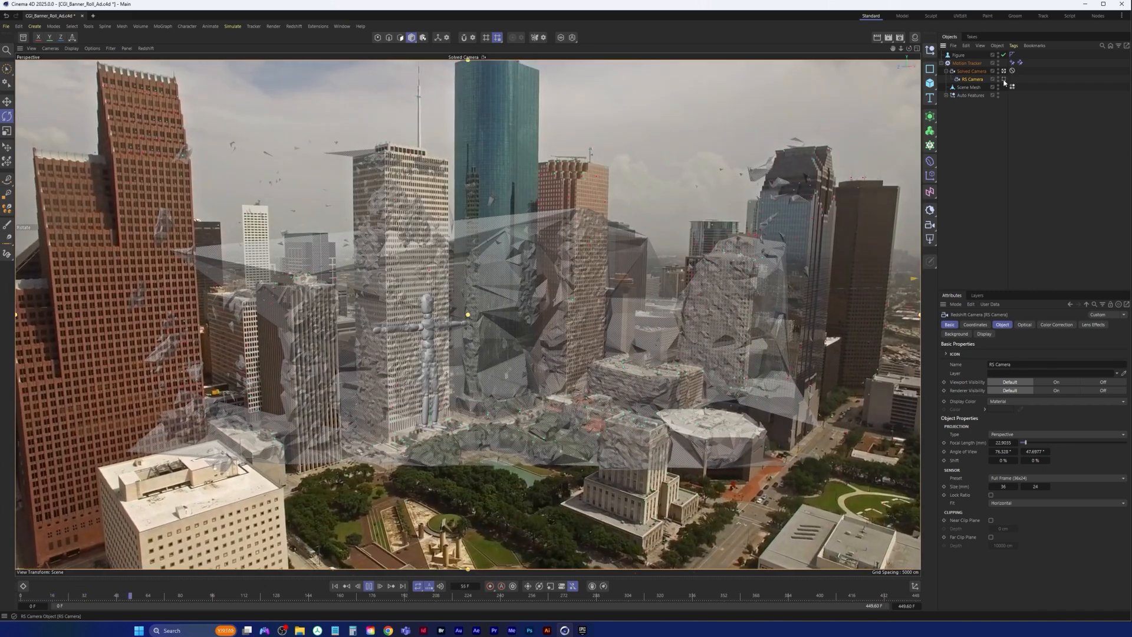
left_click(1005, 79)
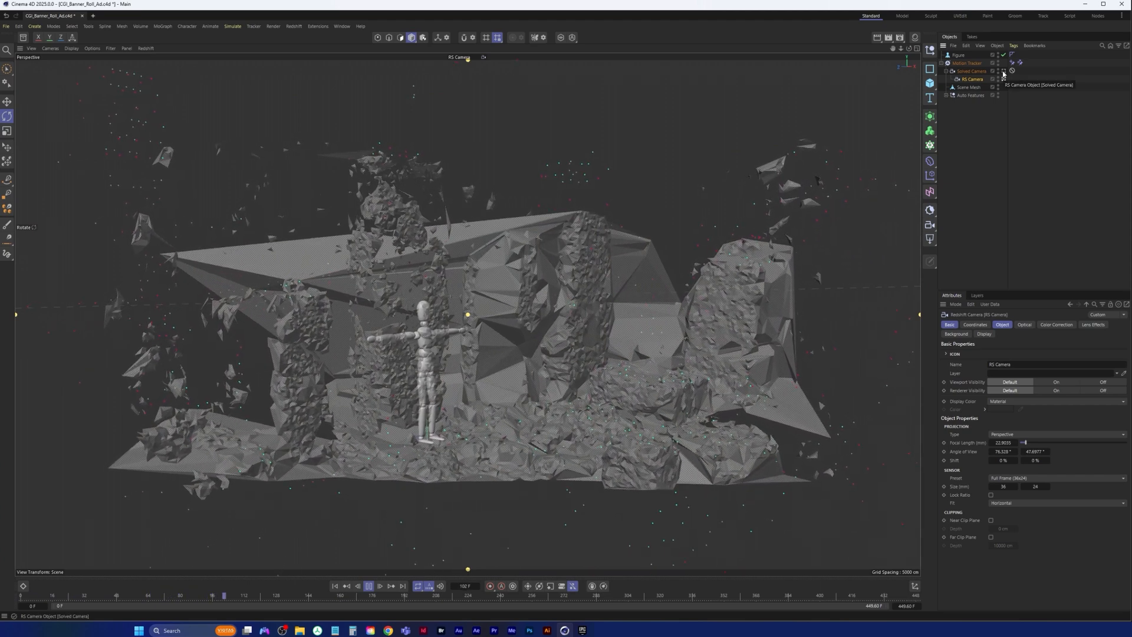
left_click(1005, 72)
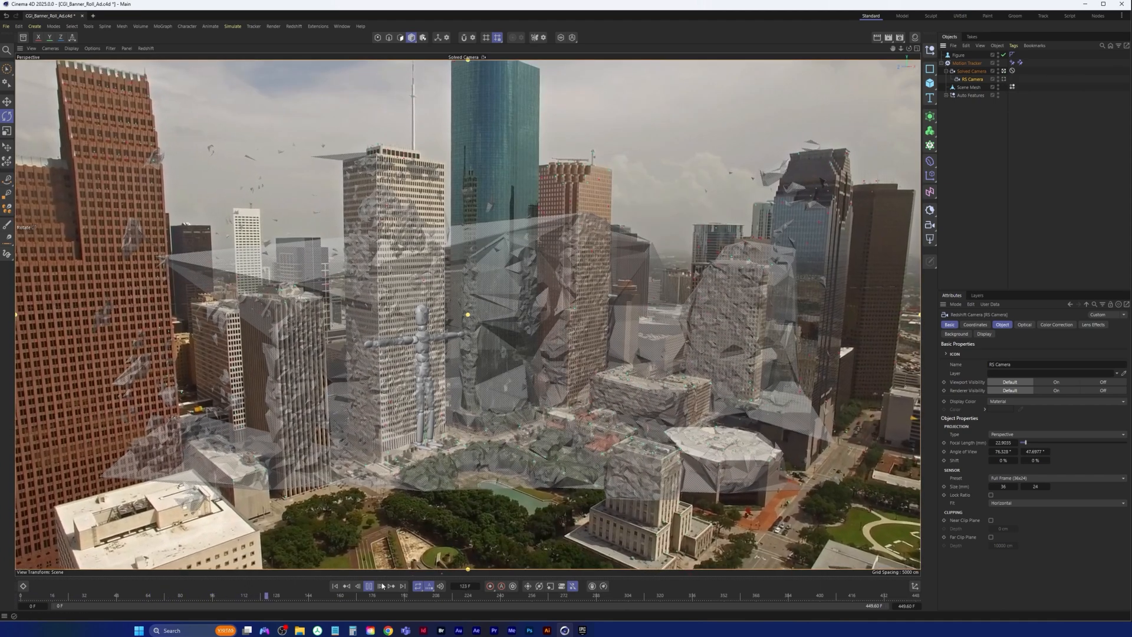
Step: Stop playback, return to the first frame, and save the project as CGI_Banner_Roll_Ad-01B
left_click(369, 586)
left_click(335, 587)
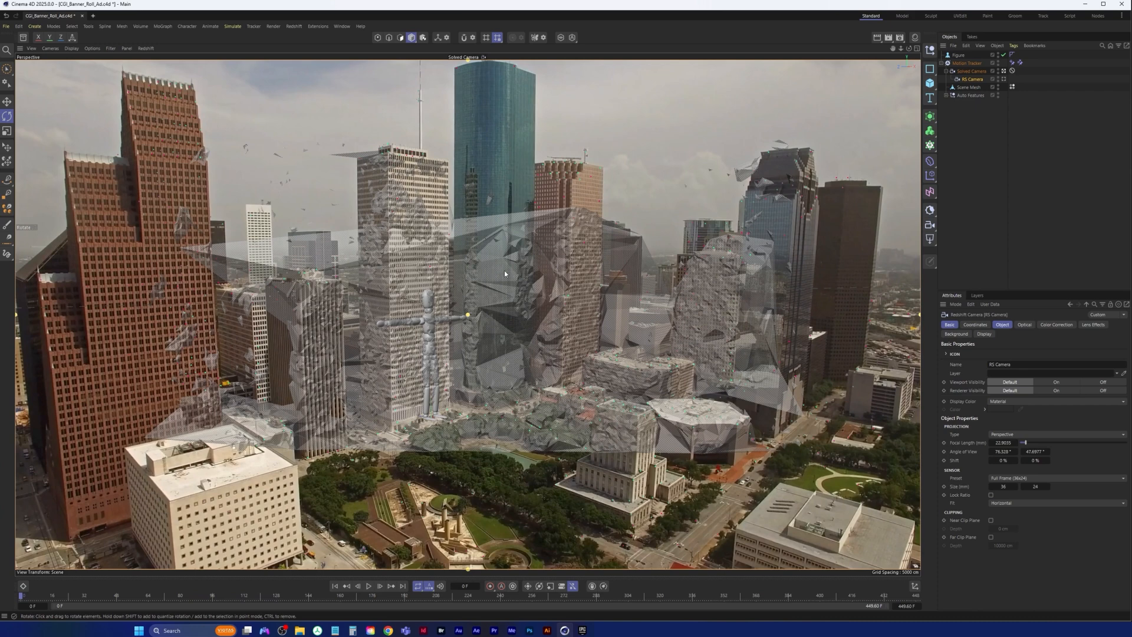
left_click(6, 26)
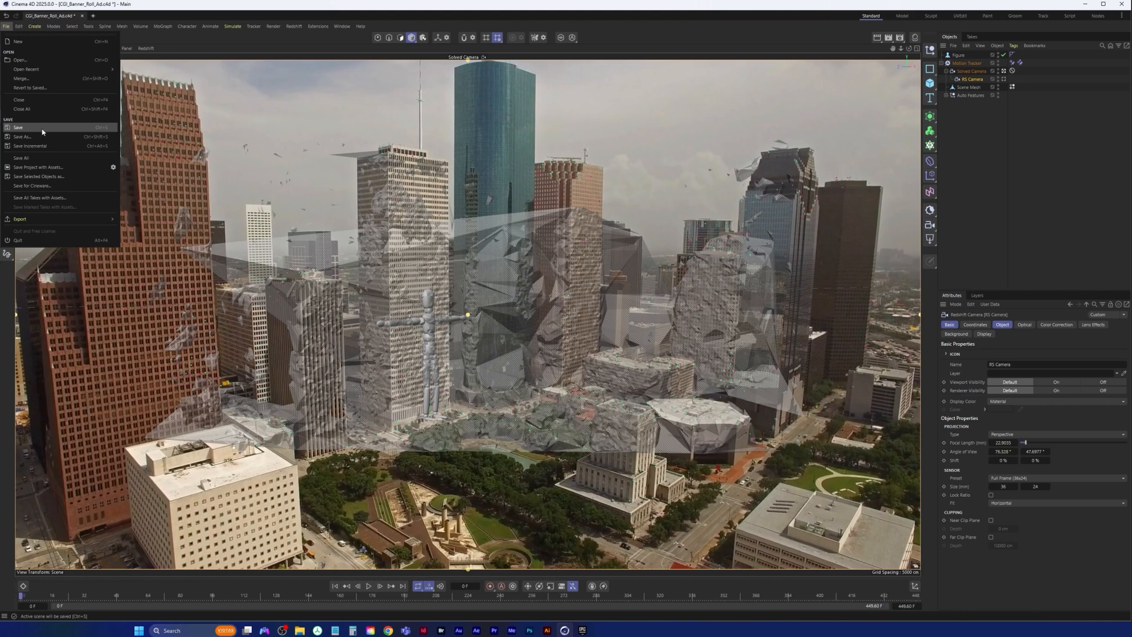
left_click(40, 137)
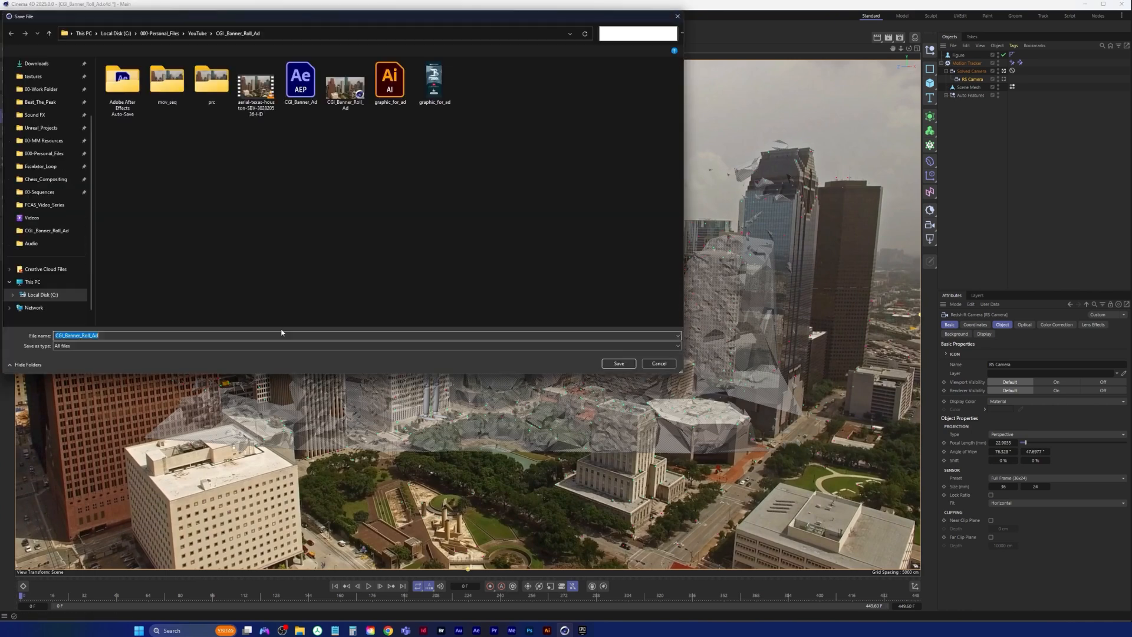
left_click(109, 336)
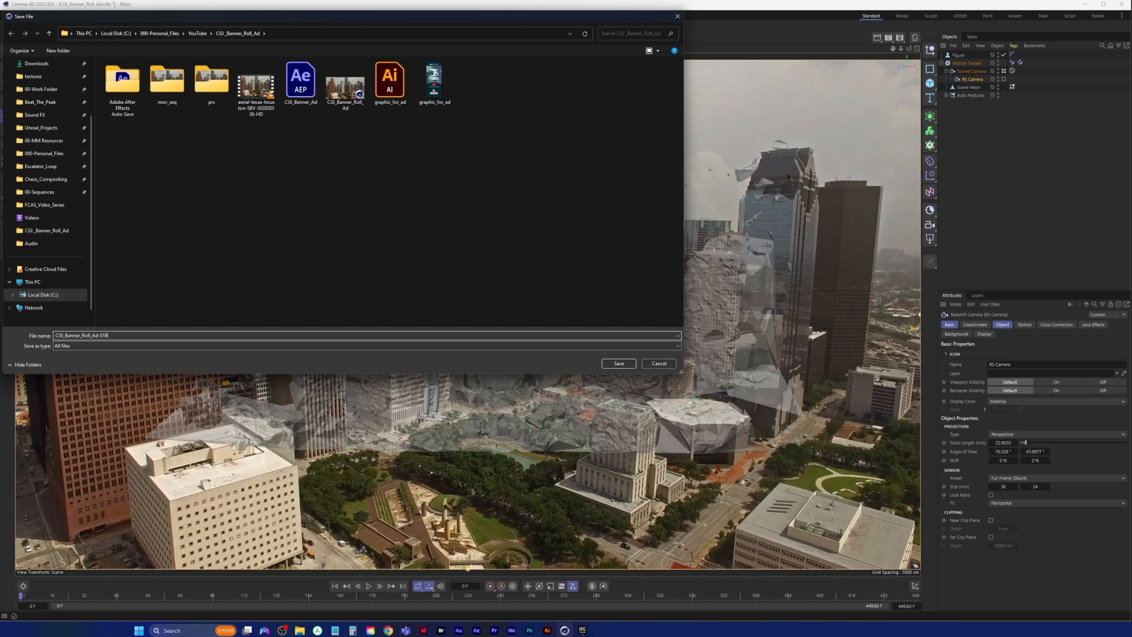
key("Return")
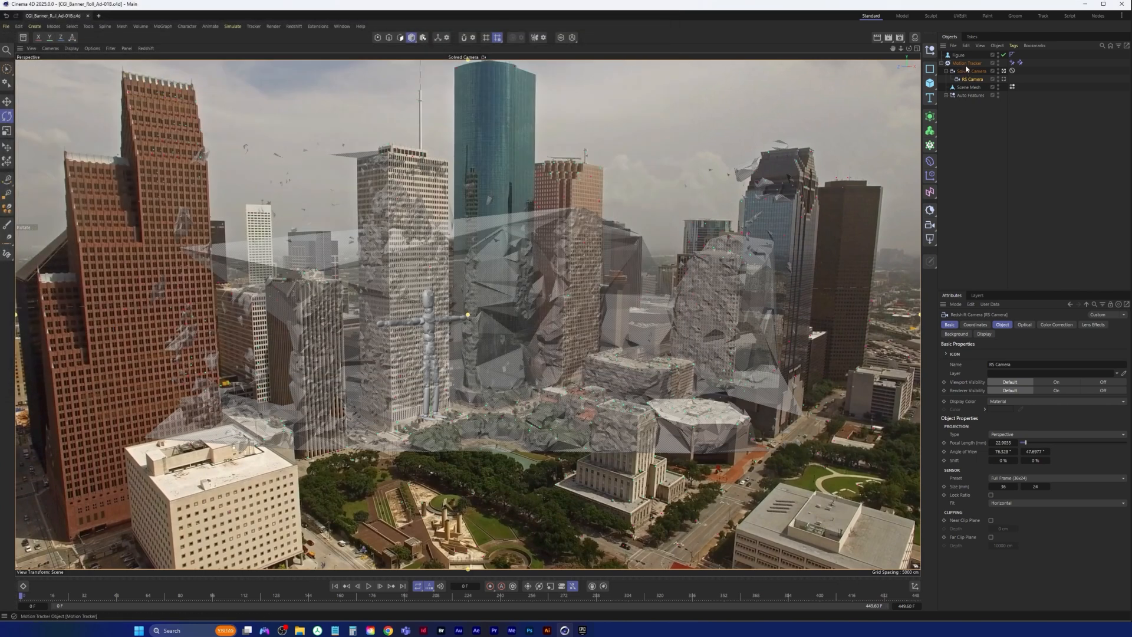
Step: Group the Figure, Motion Tracker and all its child objects under a Null and expand it
left_click(960, 55)
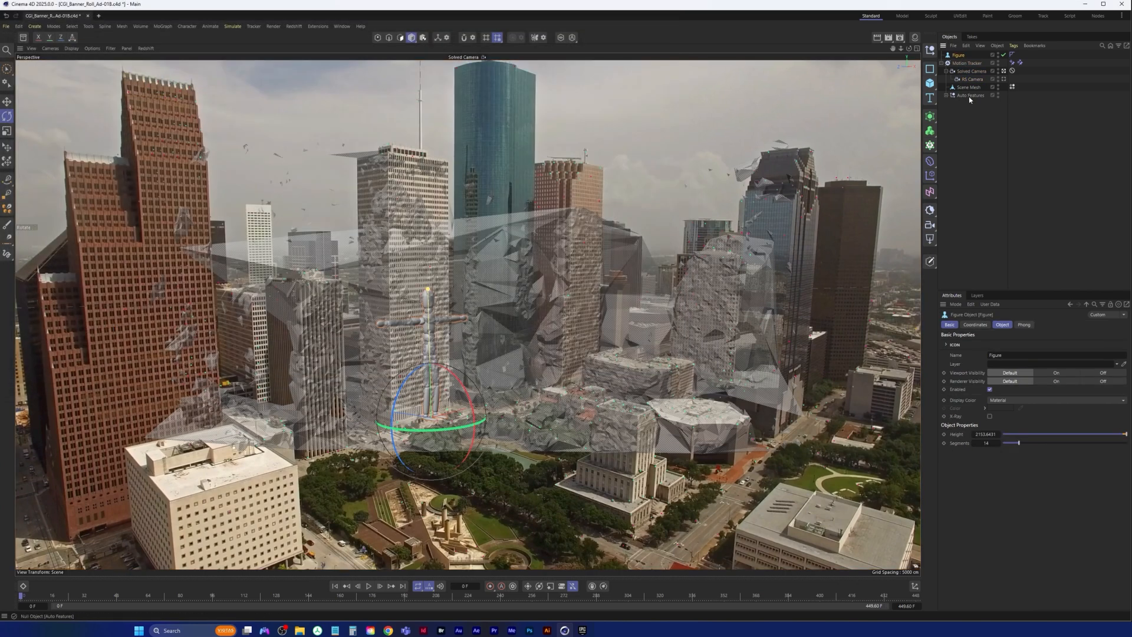
left_click(969, 96, "shift")
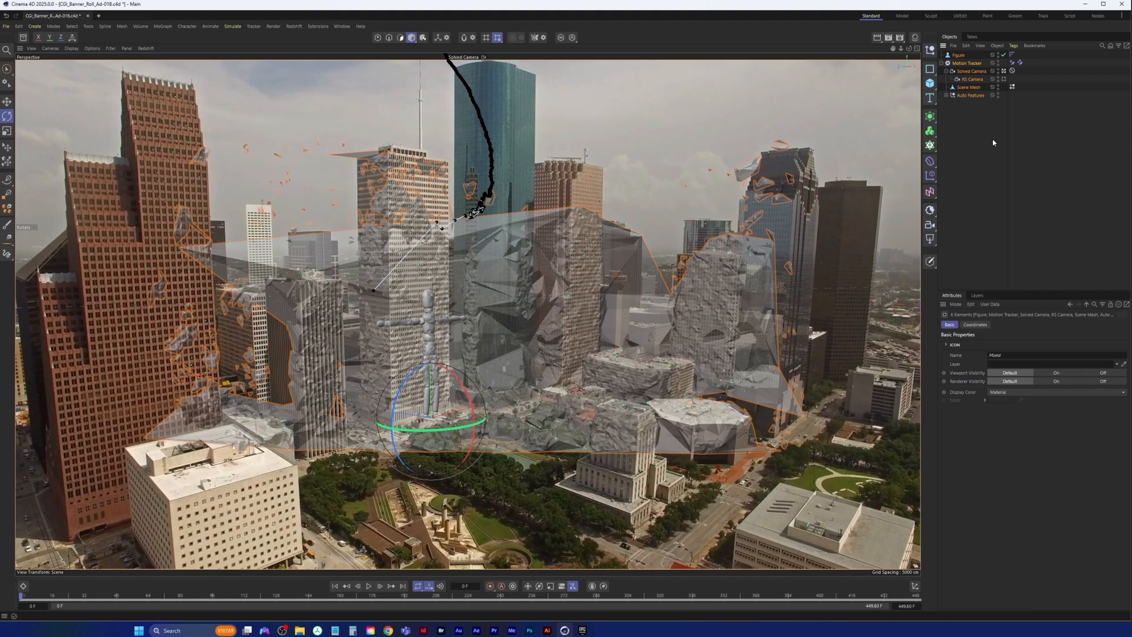
key("alt+g")
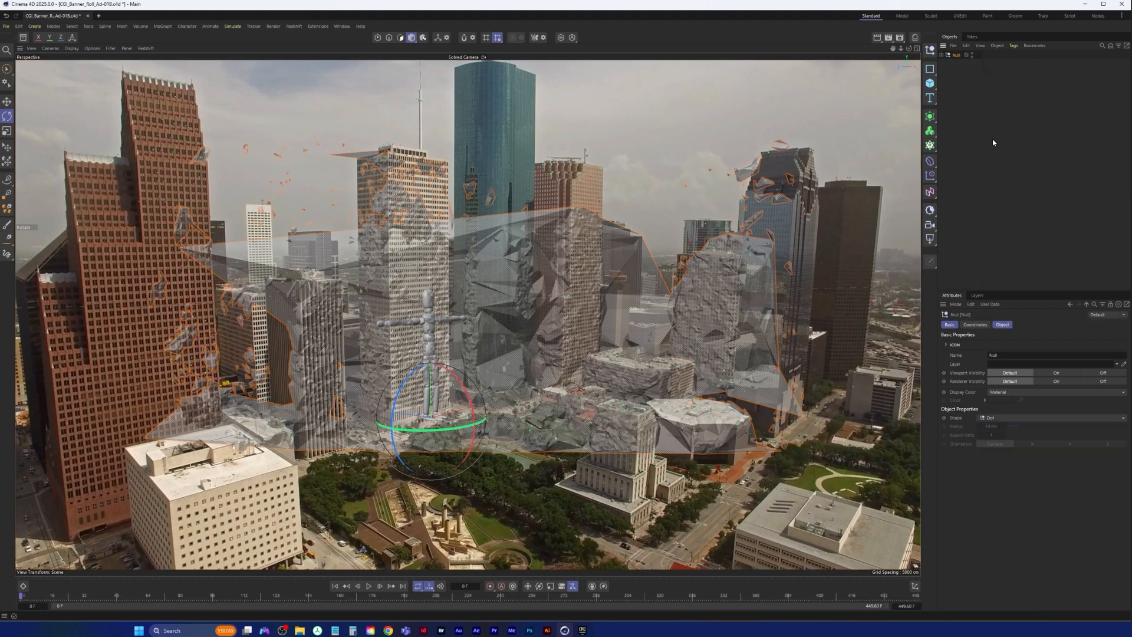
left_click(943, 55)
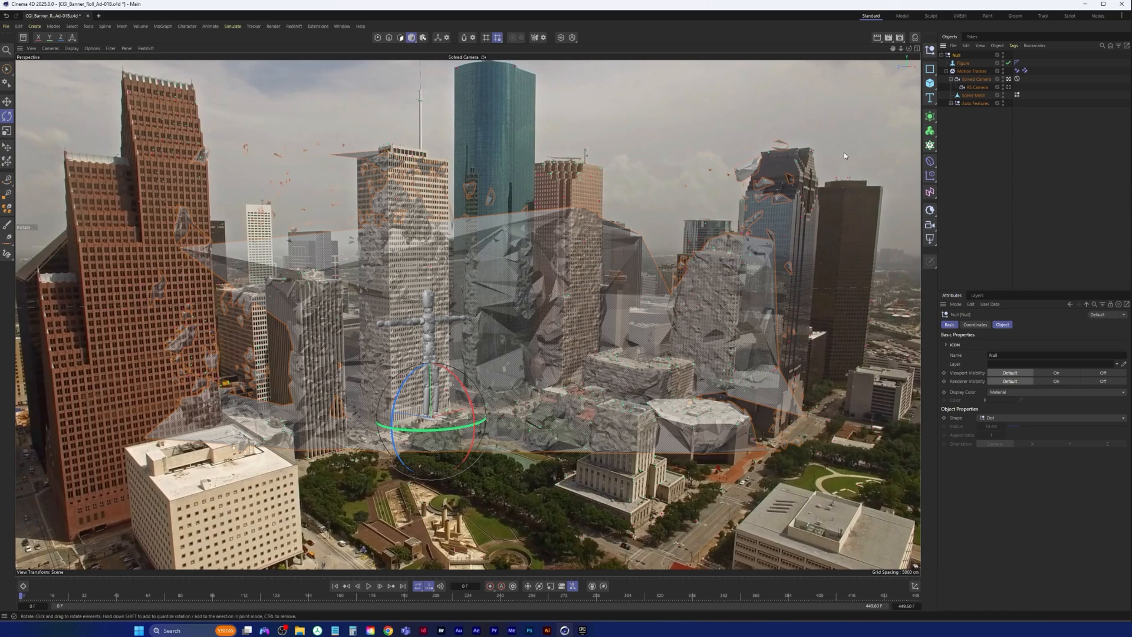
Step: Leave the Solved Camera view and rotate the Null in the Right view to level the scene mesh's ground
left_click(1009, 79)
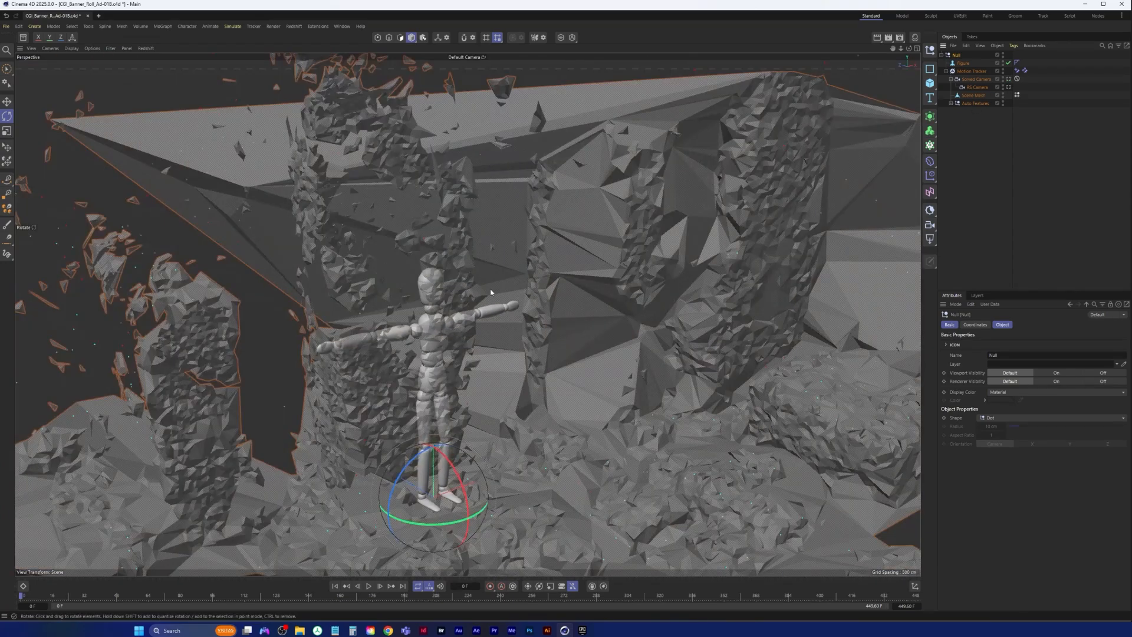
scroll(490, 292, "down", 8)
left_click_drag(849, 192, 781, 178, "alt")
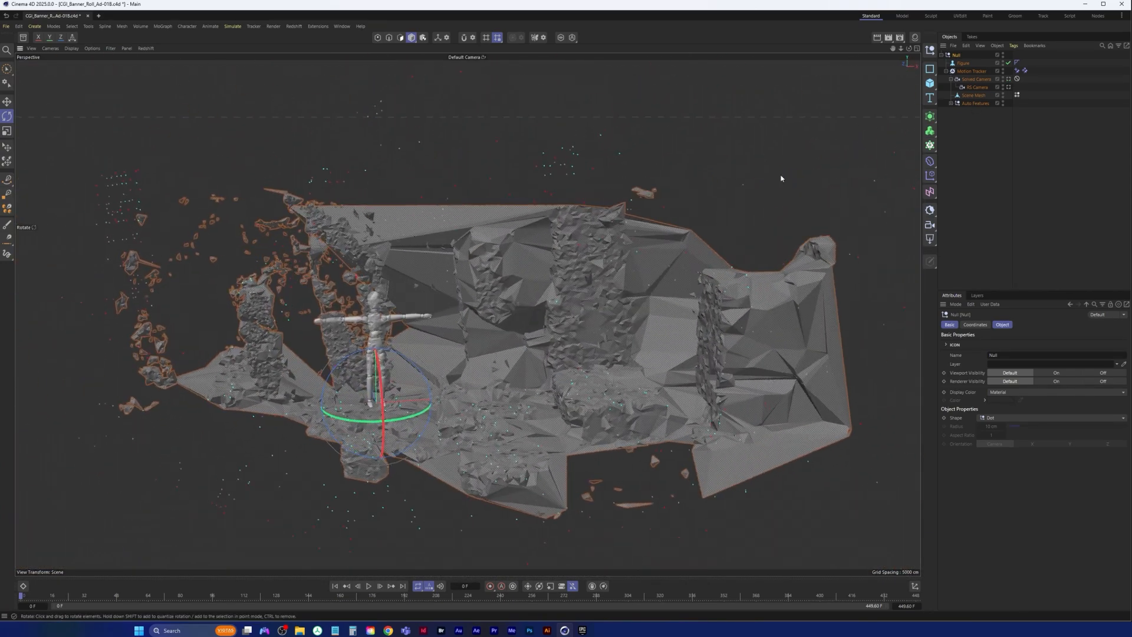
middle_click(849, 148)
scroll(273, 423, "down", 5)
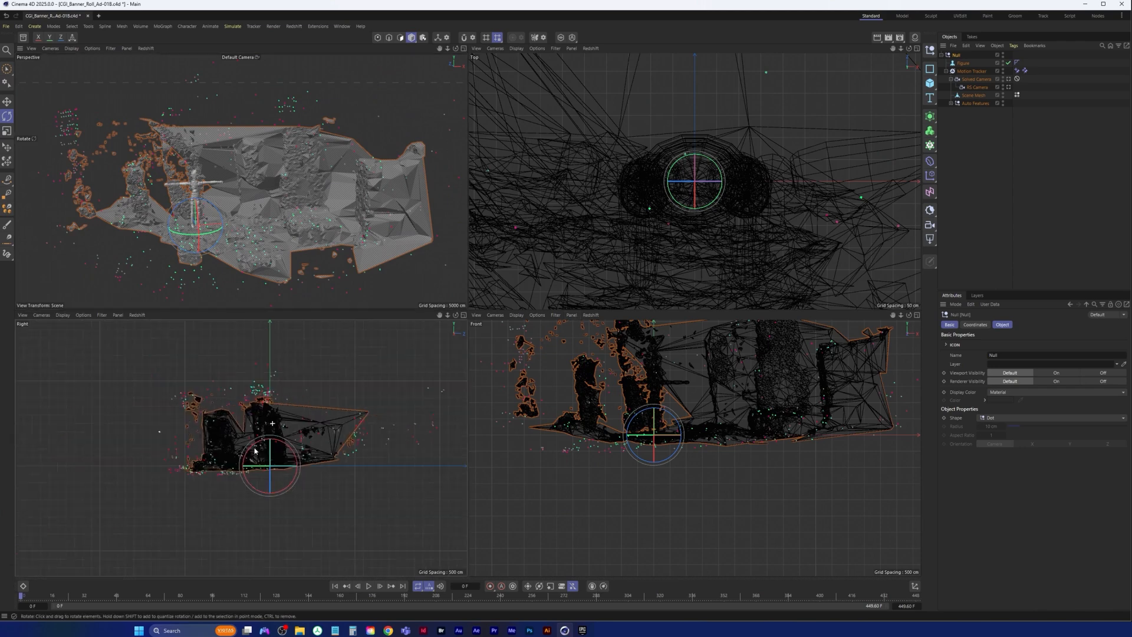
right_click_drag(255, 452, 252, 454, "alt")
middle_click_drag(654, 401, 640, 454, "alt")
right_click_drag(251, 454, 276, 440, "alt")
middle_click_drag(263, 458, 249, 473, "alt")
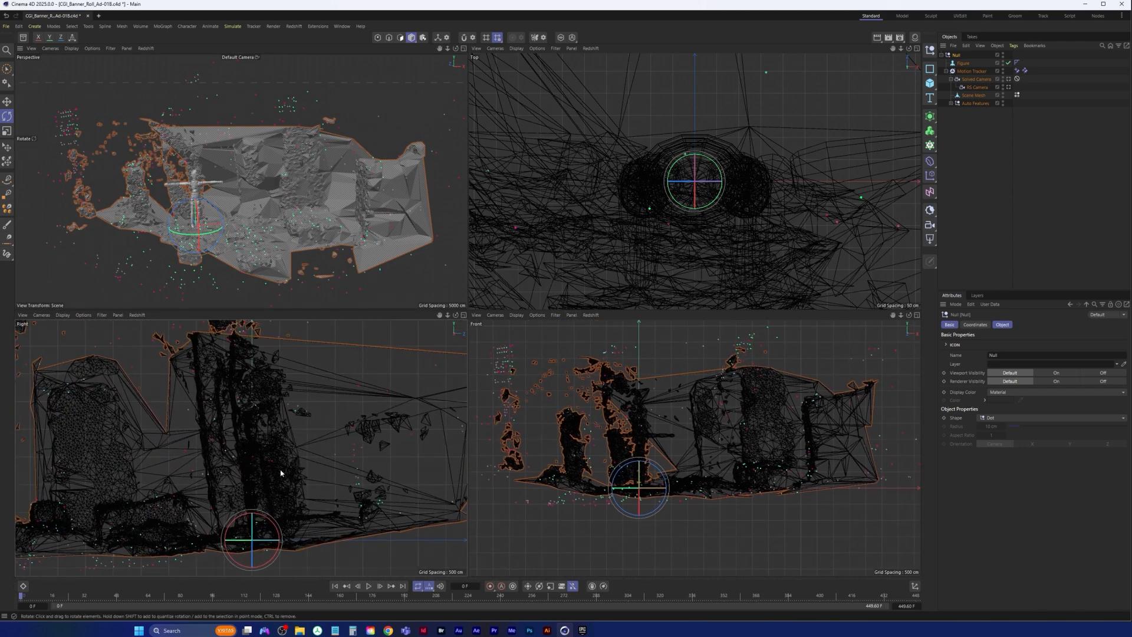
right_click_drag(679, 167, 603, 227, "alt")
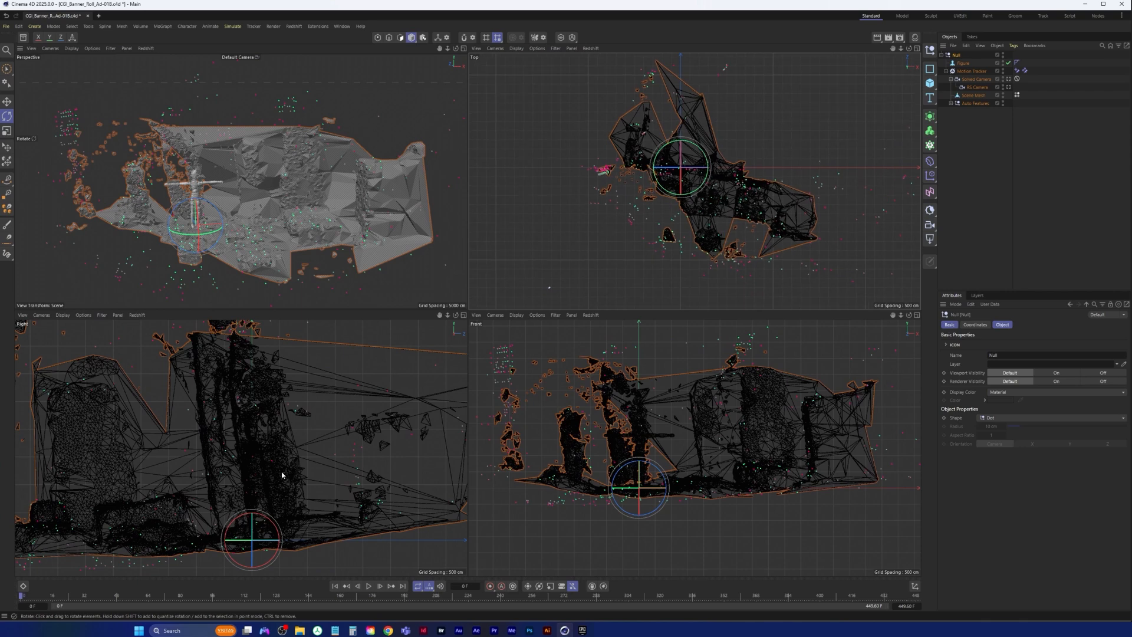
left_click_drag(265, 515, 269, 520)
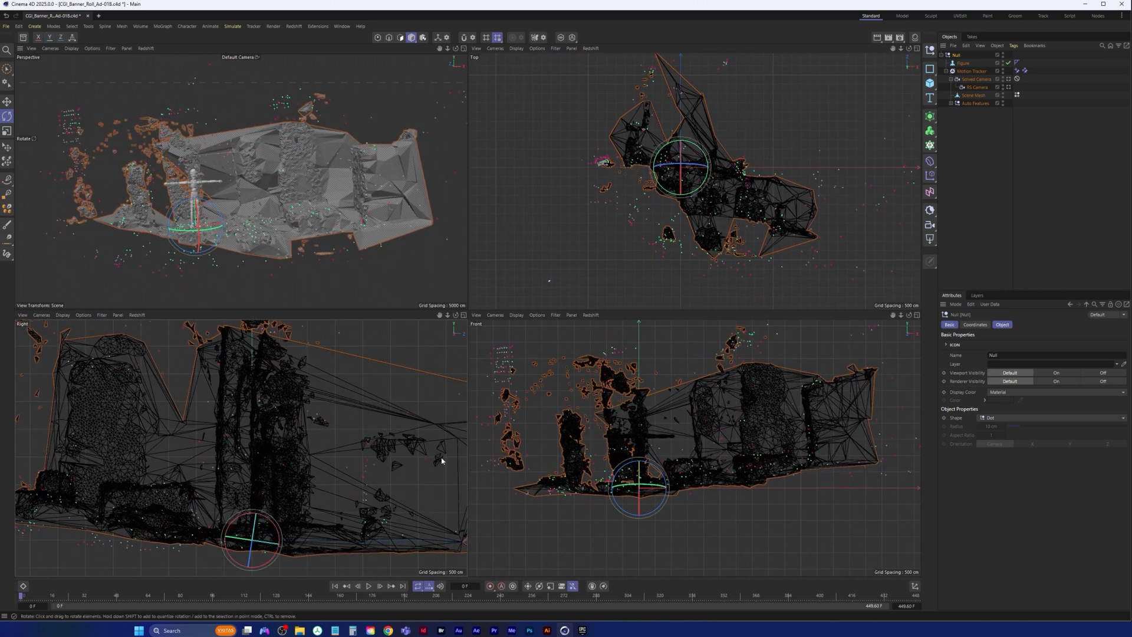
Step: Rotate the Null in the Front view to level the mesh's ground with the horizontal axis
middle_click_drag(643, 456, 650, 468, "alt")
right_click_drag(650, 468, 659, 461, "alt")
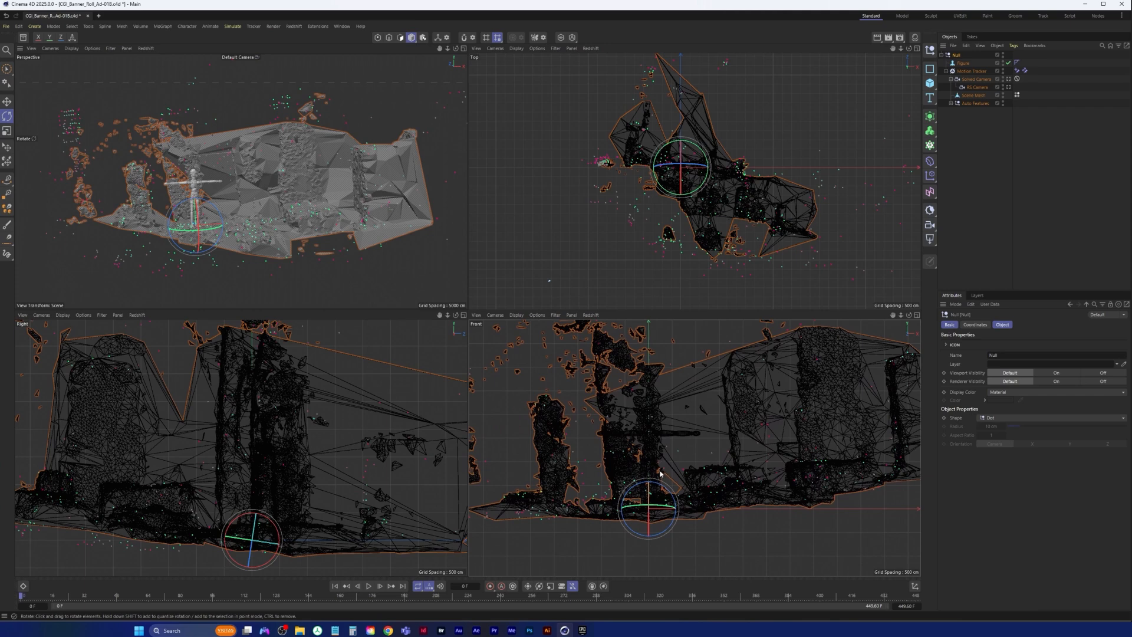
middle_click(658, 470)
scroll(384, 310, "up", 2)
scroll(392, 336, "down", 3)
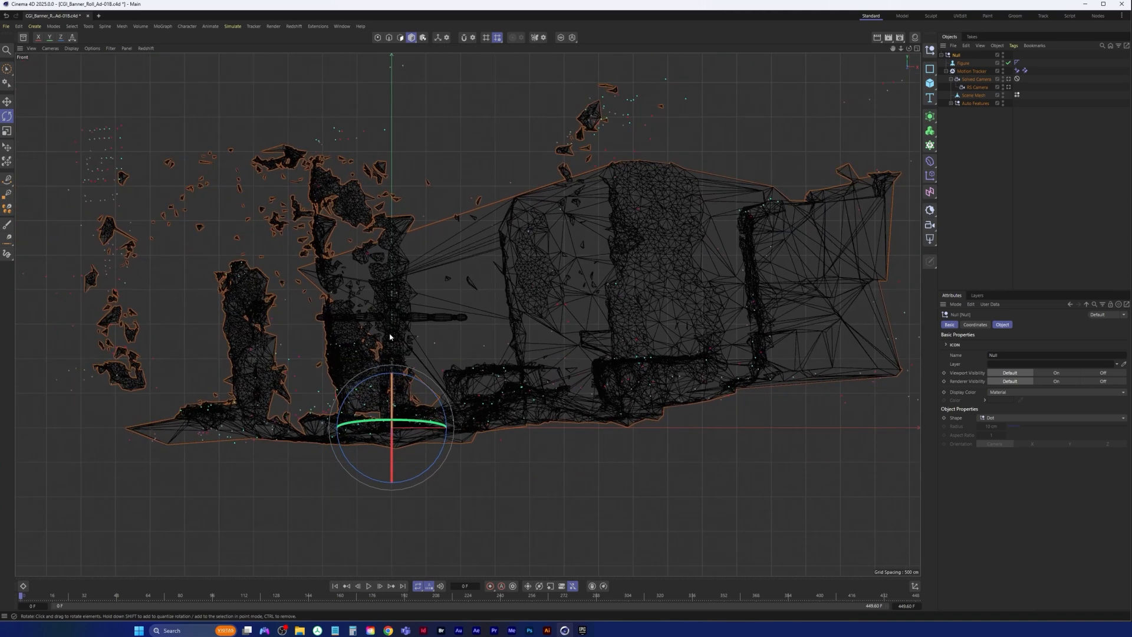
left_click_drag(372, 384, 377, 380)
middle_click(488, 305)
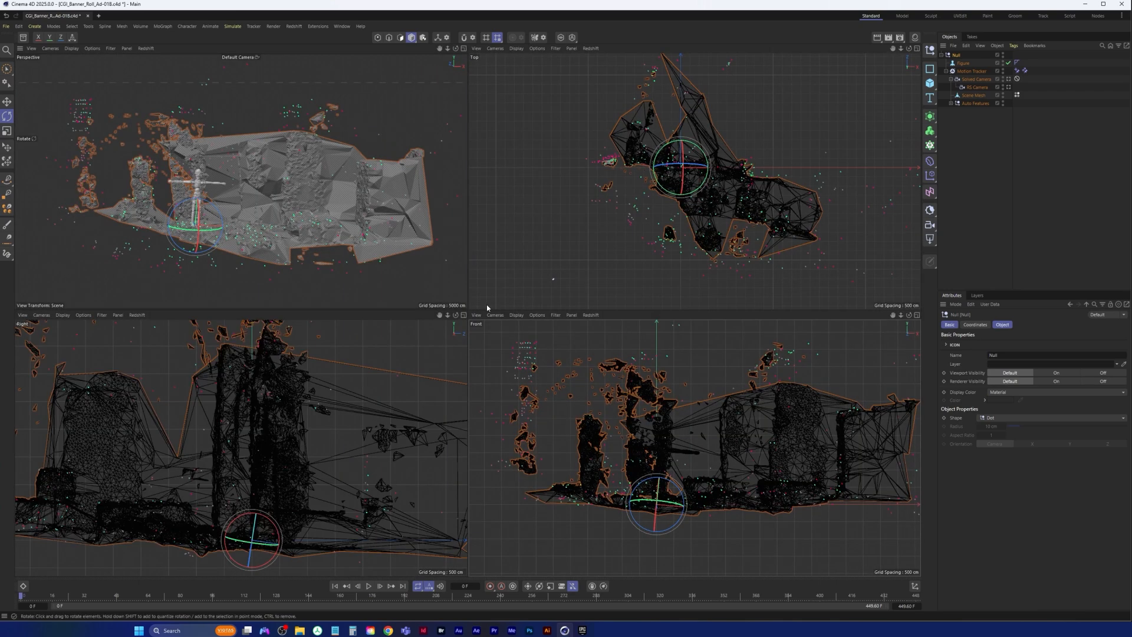
Step: Fine-tune the Null's rotation in the Right view and return to the perspective view through the Solved Camera
middle_click(260, 235)
middle_click(260, 235)
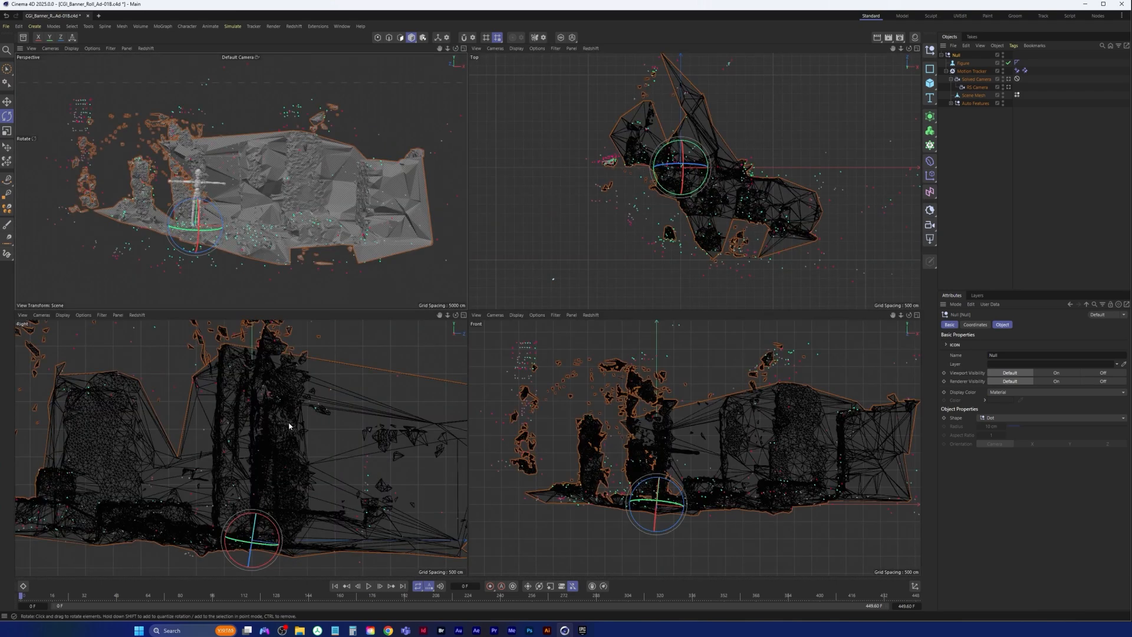
middle_click(380, 405)
left_click_drag(468, 450, 466, 450)
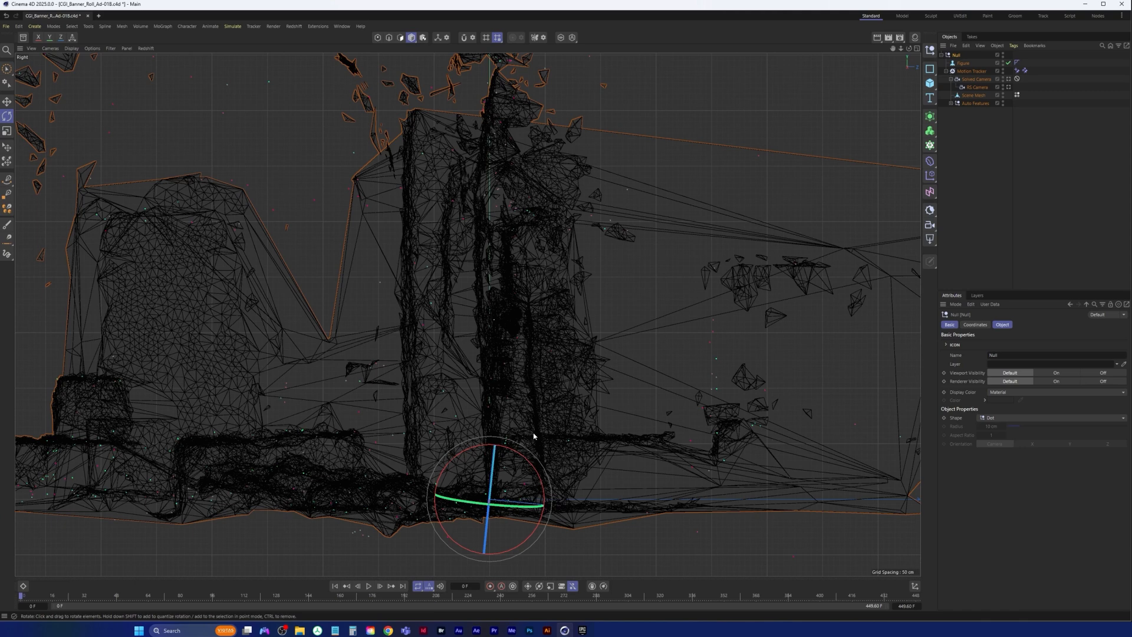
middle_click(490, 220)
middle_click(286, 190)
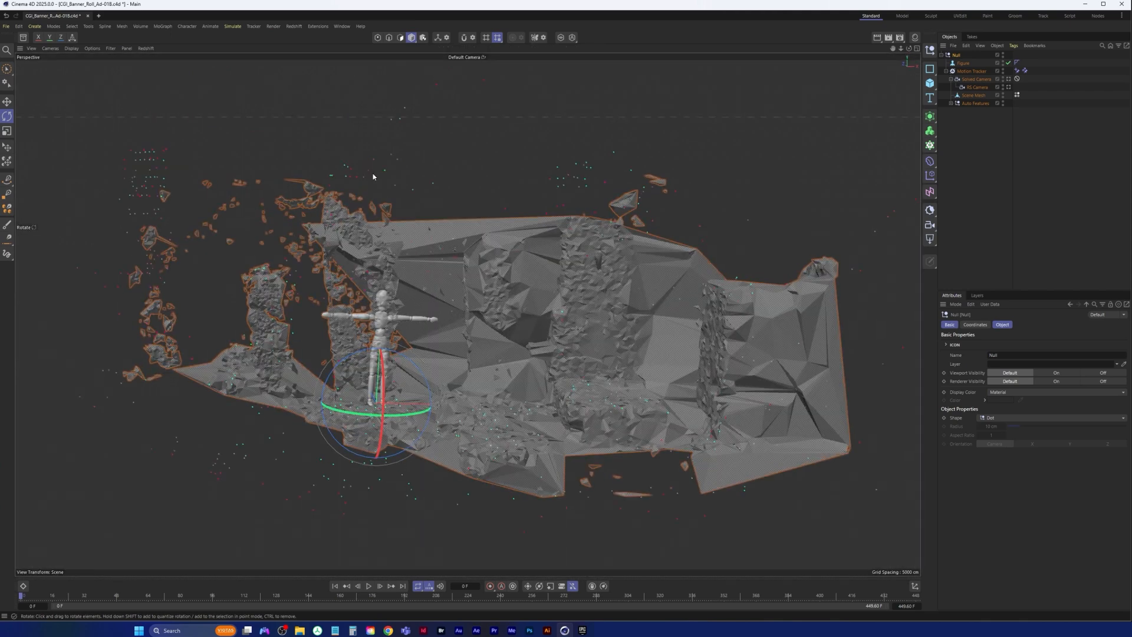
left_click(1009, 86)
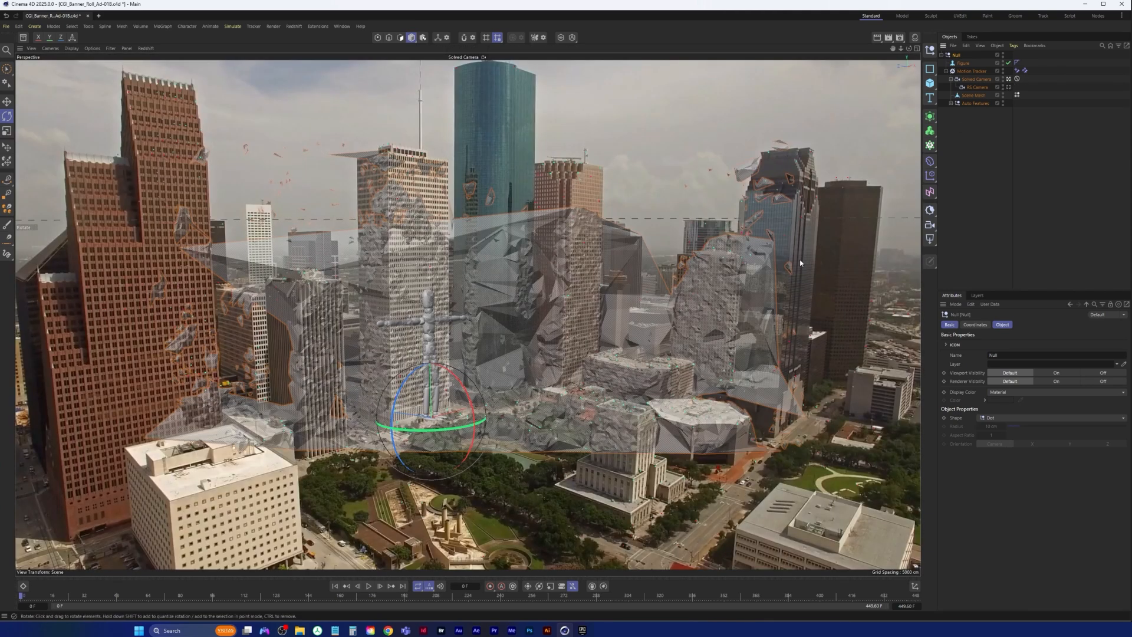
Step: Add a cube at the origin and stretch it to about 3788 cm tall
left_click(930, 83)
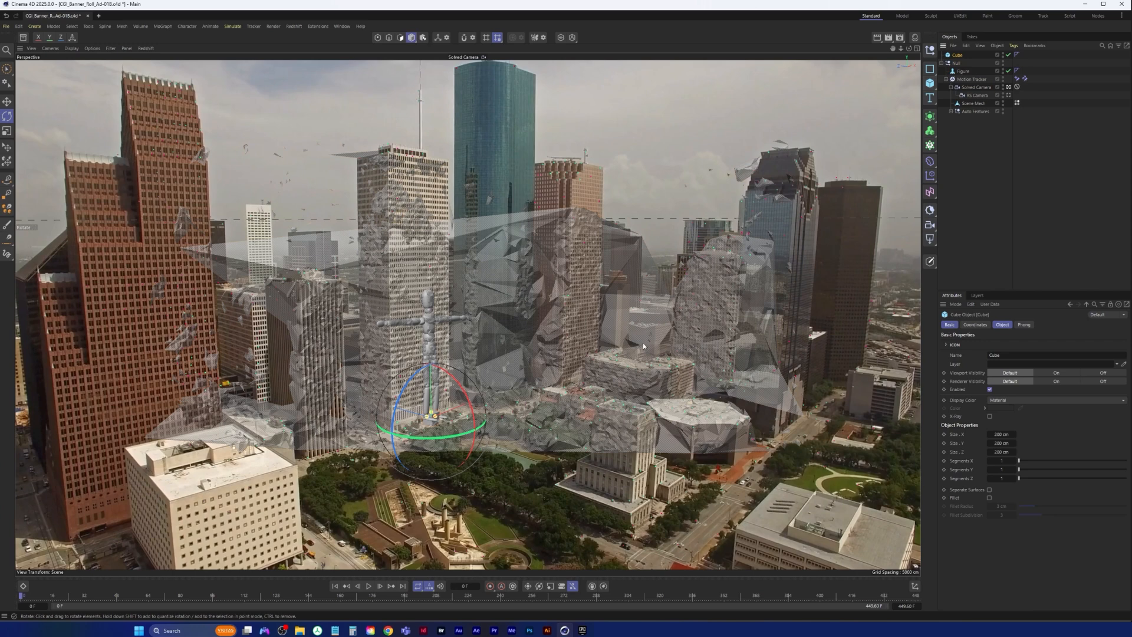
left_click_drag(440, 414, 430, 306)
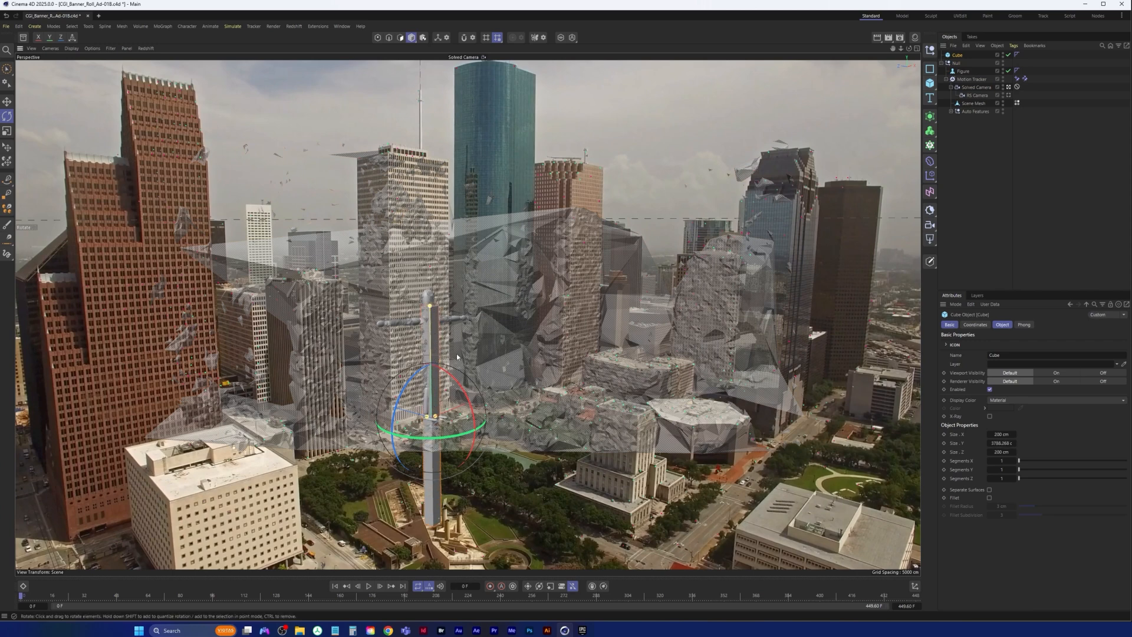
Step: Try rotating the Null against the tall cube in the Solved Camera view, and undo the rotation
left_click(956, 63)
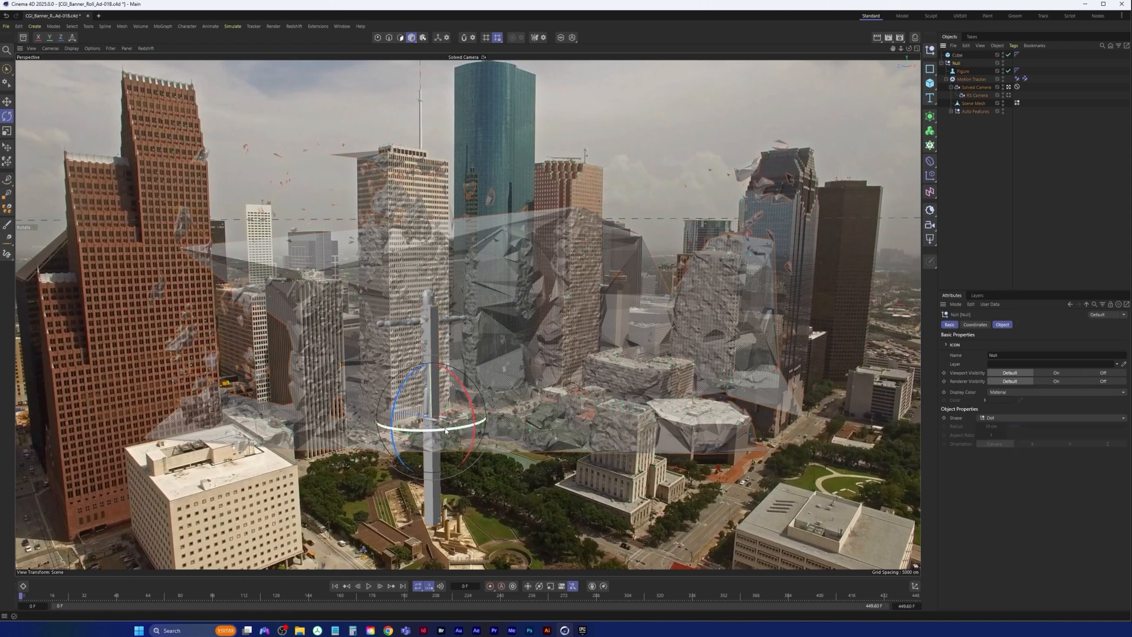
left_click_drag(449, 423, 424, 423)
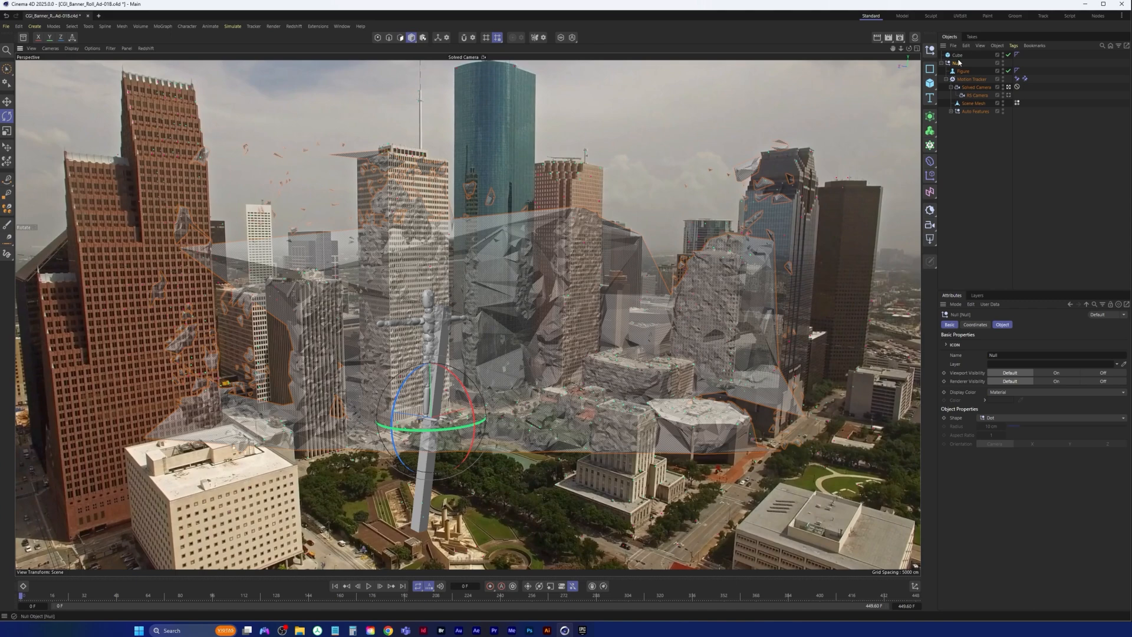
key("ctrl+z")
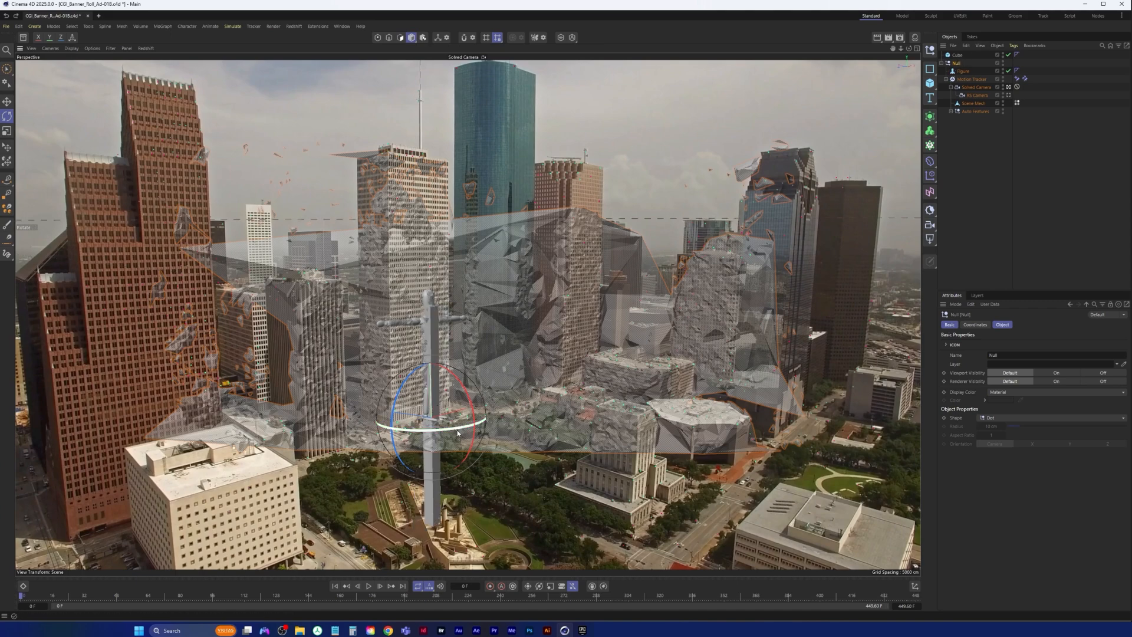
Step: Widen the cube in the Top view to about 3511 cm in X and 2051 cm in Z
middle_click(459, 427)
middle_click(439, 265)
middle_click(652, 212)
scroll(431, 315, "up", 7)
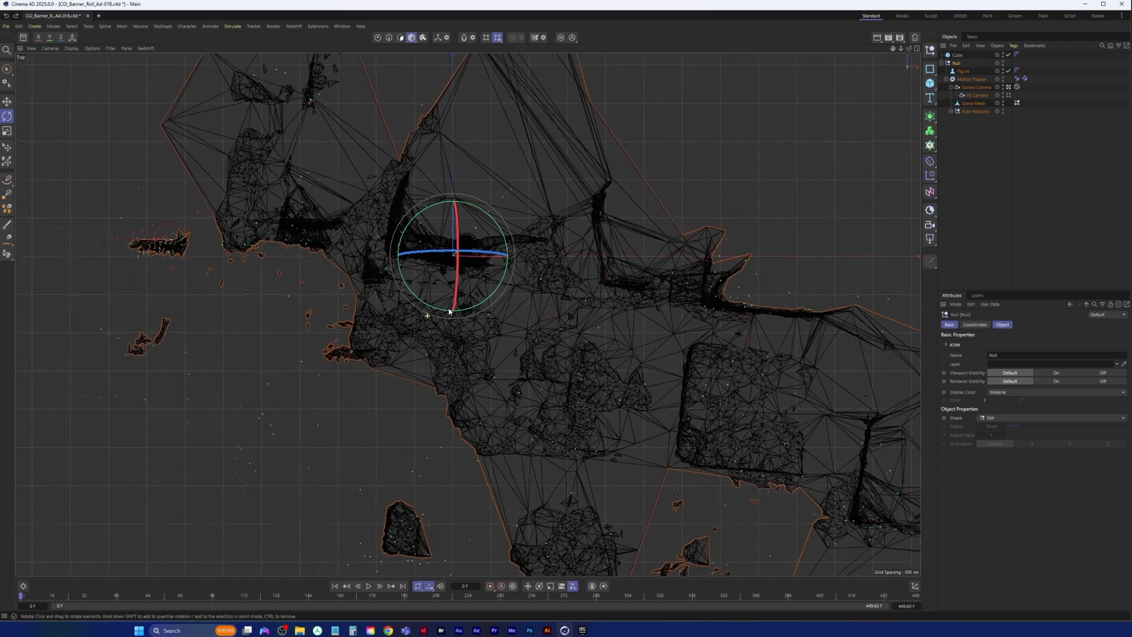
middle_click_drag(471, 296, 451, 323, "alt")
scroll(448, 316, "down", 3)
scroll(449, 317, "up", 1)
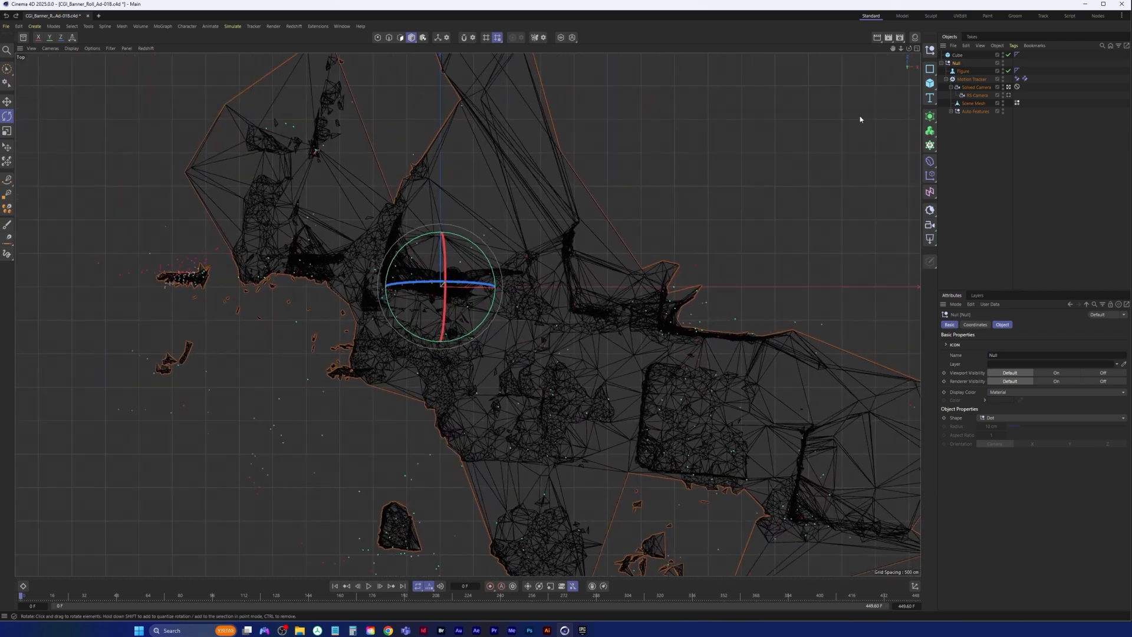
left_click(444, 286)
scroll(447, 288, "up", 3)
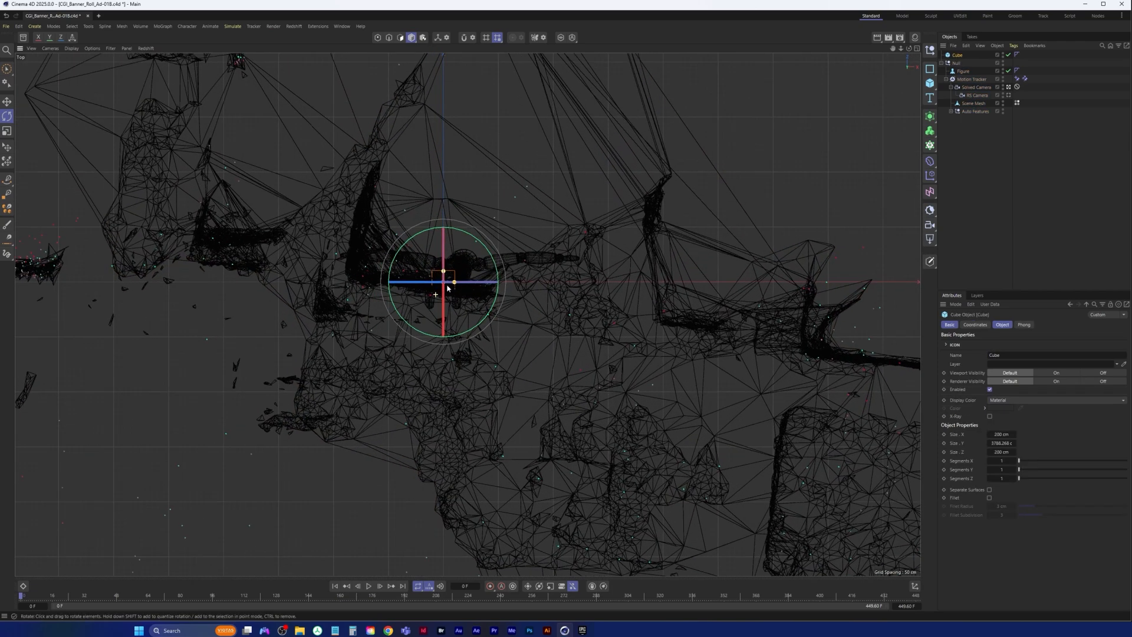
left_click_drag(454, 282, 637, 282)
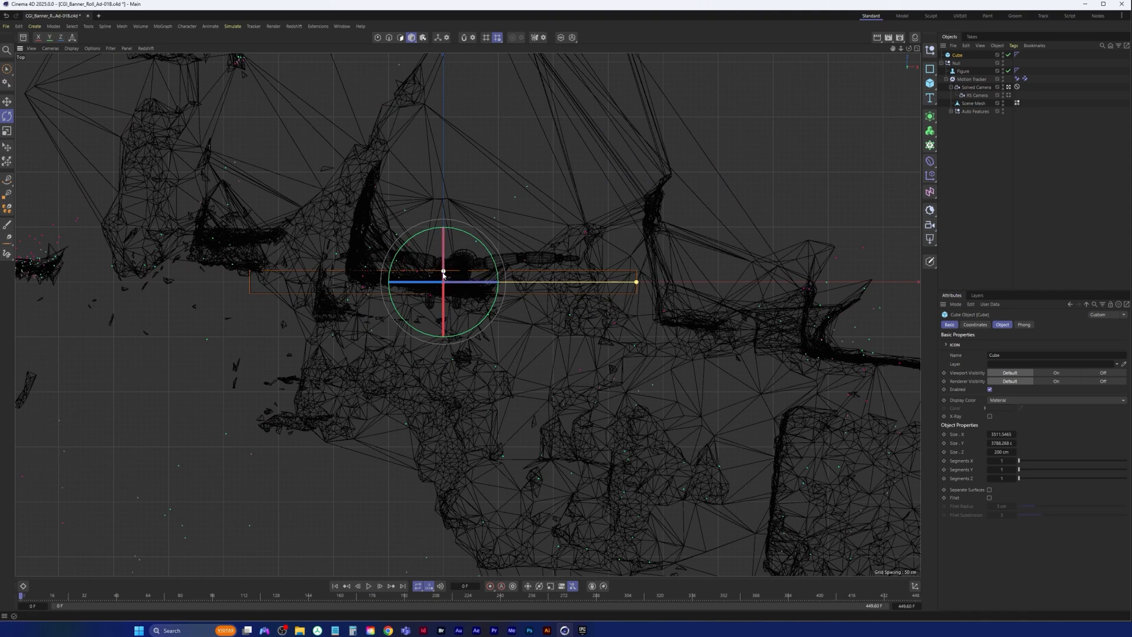
left_click_drag(443, 271, 443, 170)
Step: Rotate the Null in the Top view relative to the cube and return to the Solved Camera perspective view
left_click(481, 298)
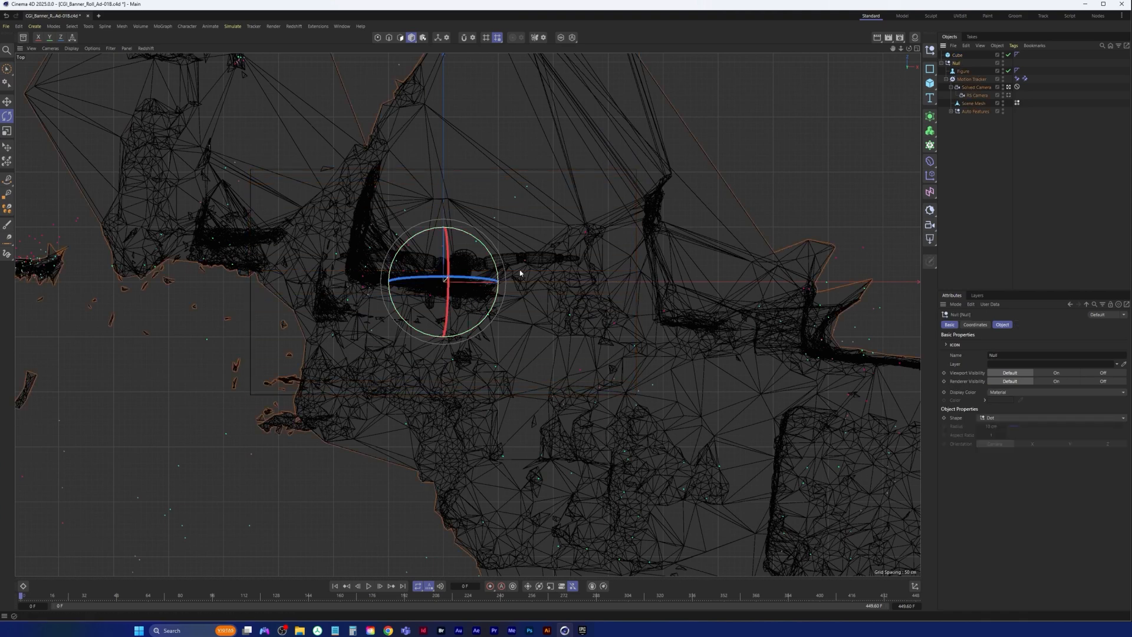
left_click(958, 55)
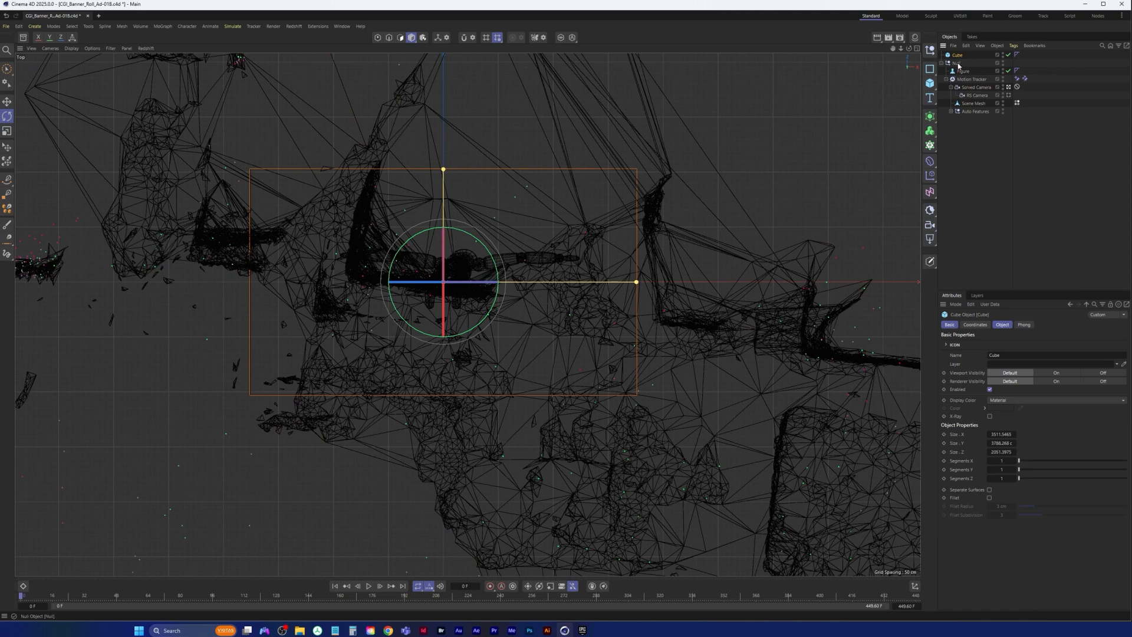
left_click(957, 63)
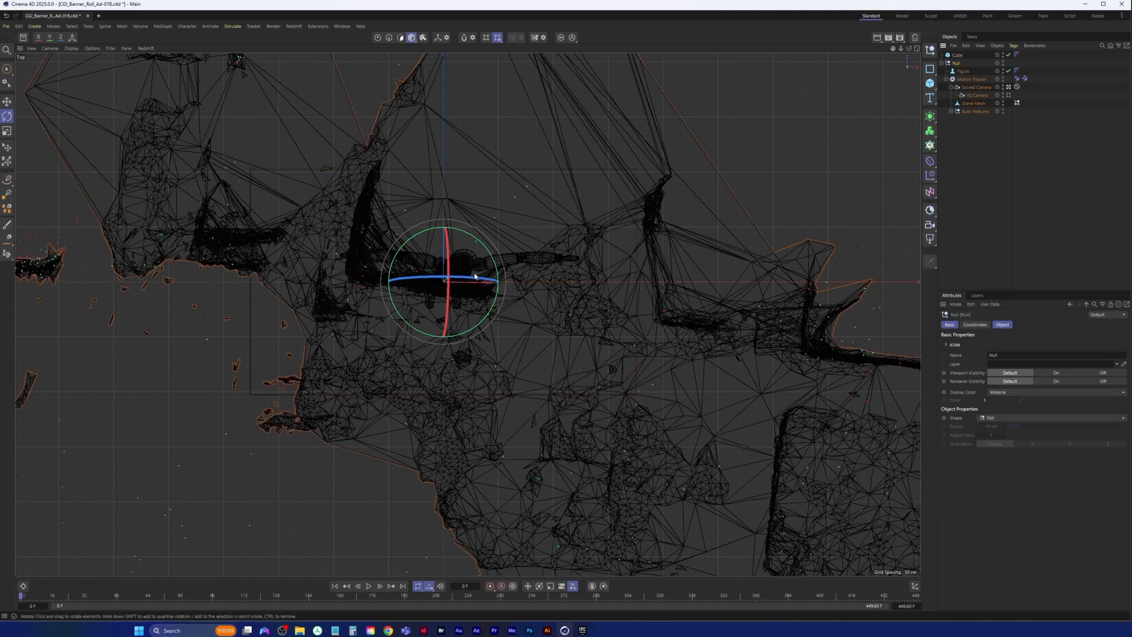
left_click_drag(465, 279, 495, 301)
middle_click(477, 296)
middle_click(283, 226)
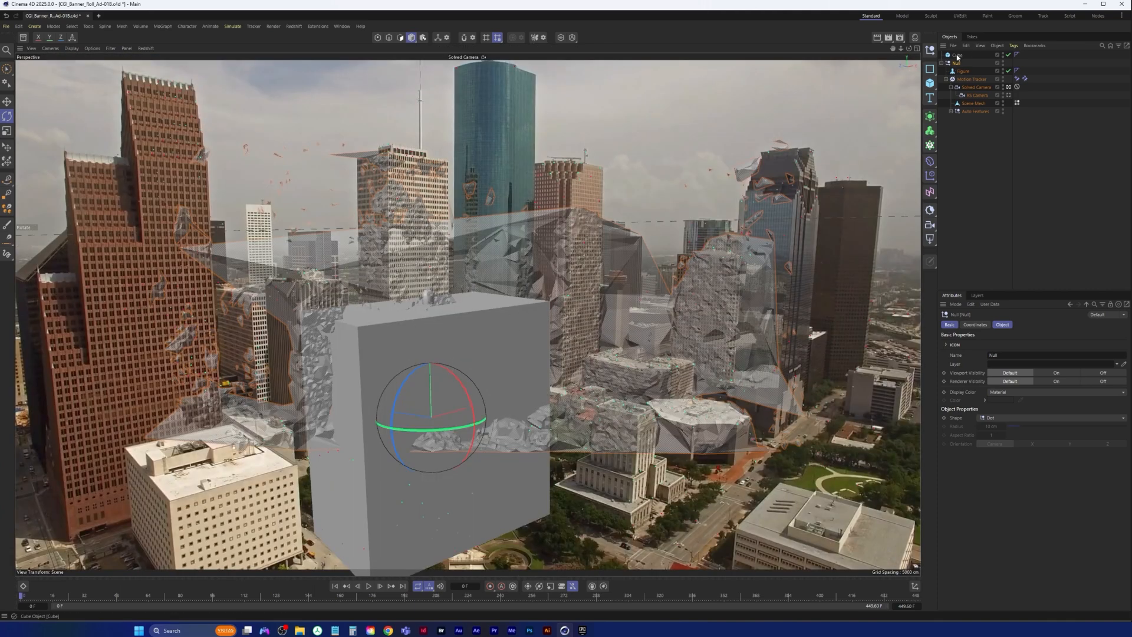
Step: Scale the cube down uniformly to about 1731 × 1868 × 1011 cm and move it up over the tall white tower
left_click(480, 346)
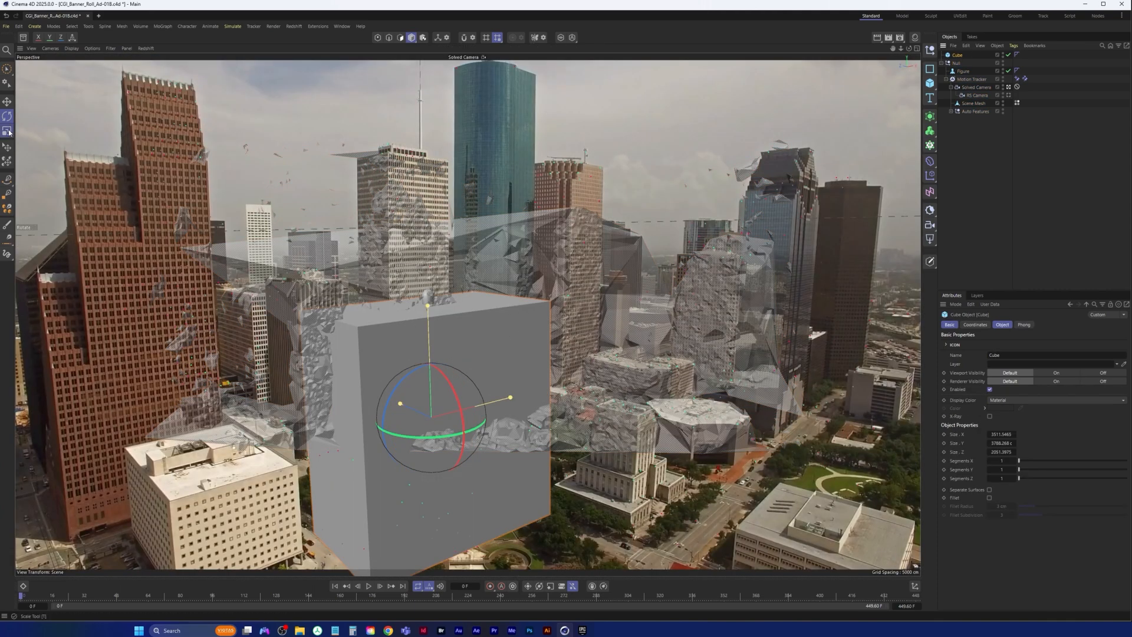
key("t")
left_click_drag(633, 294, 511, 381)
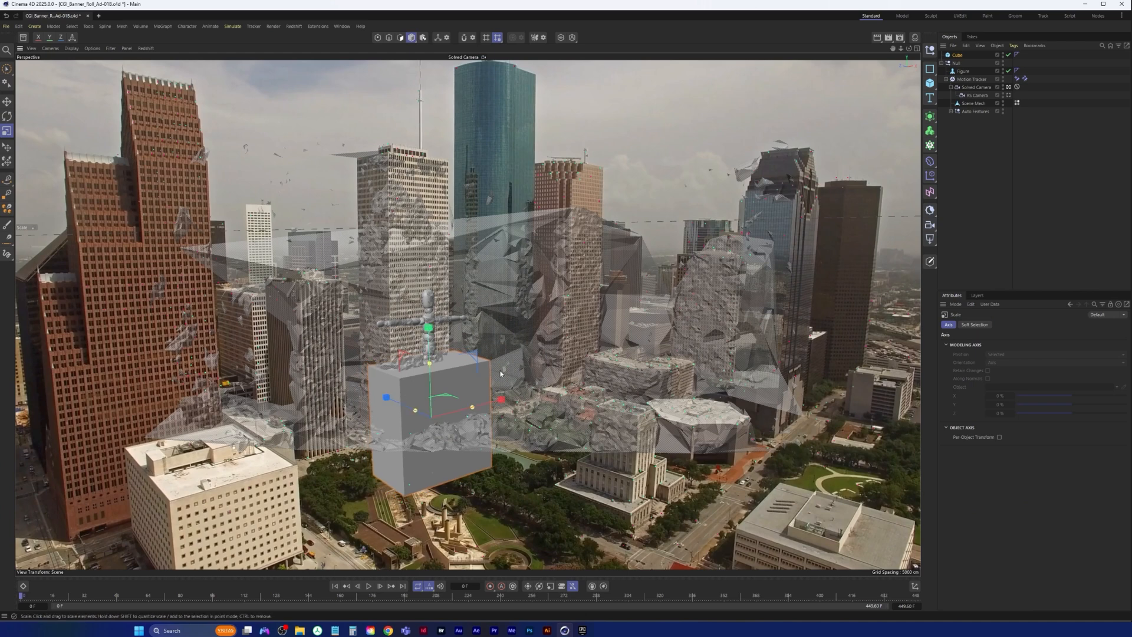
key("space")
left_click_drag(385, 400, 373, 392)
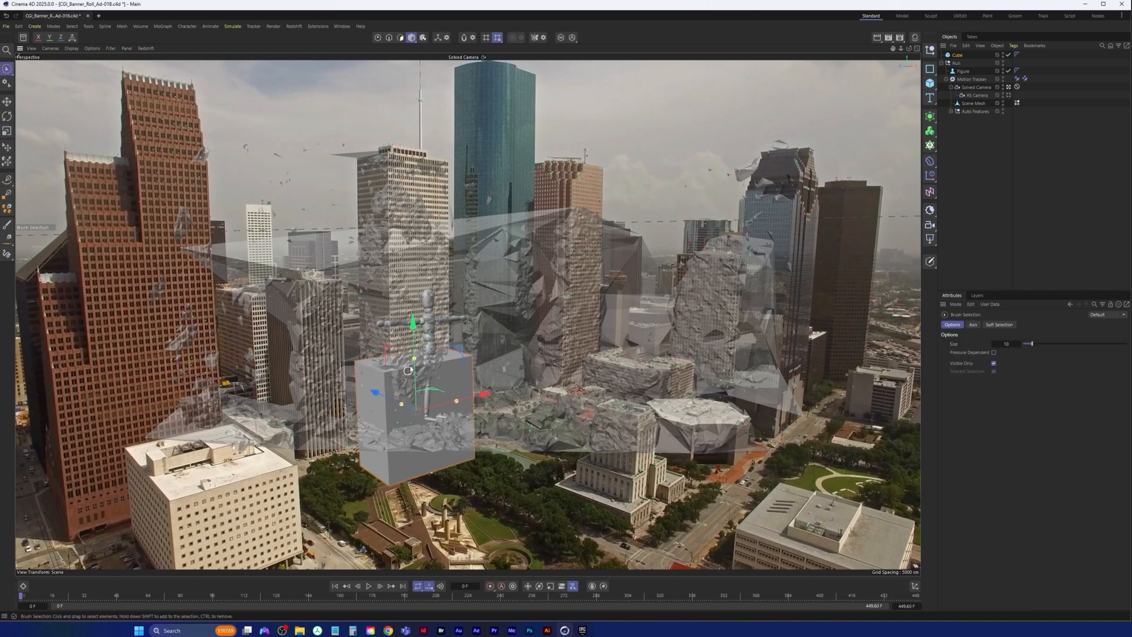
left_click_drag(412, 321, 416, 257)
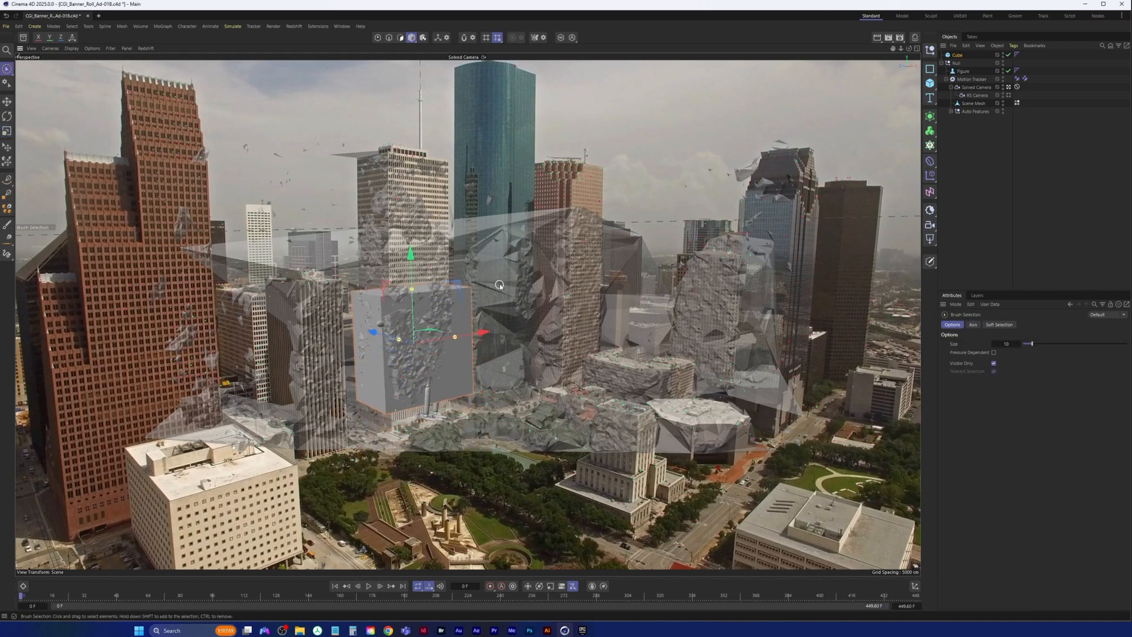
Step: Rotate the Null slightly around each of its axes to line the tracked footage up with the cube's edges
left_click(956, 64)
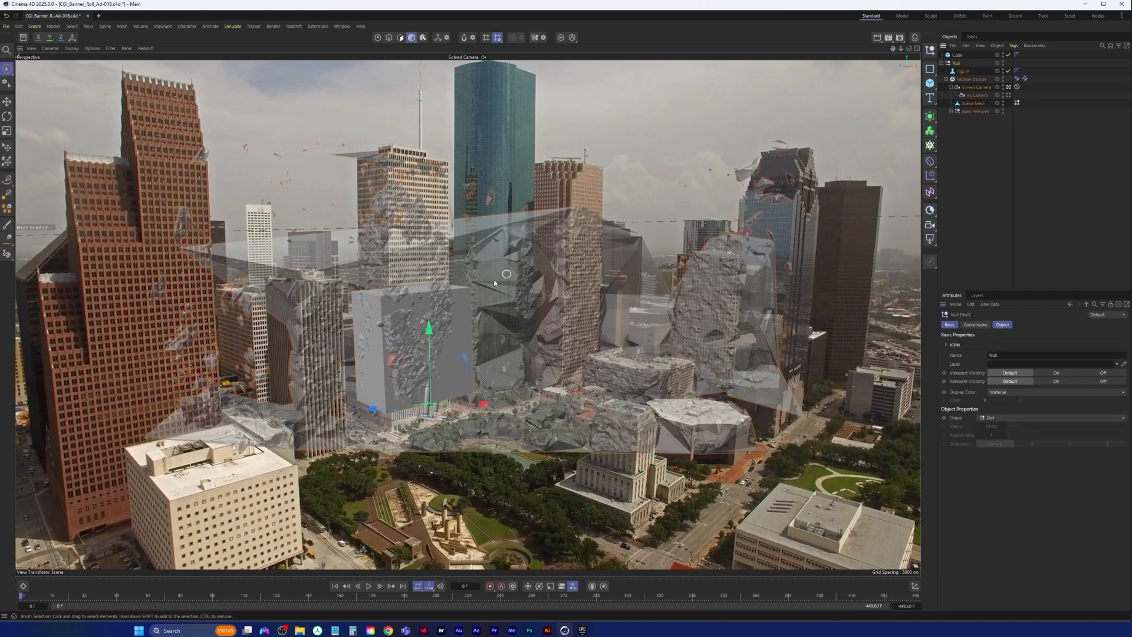
left_click(7, 116)
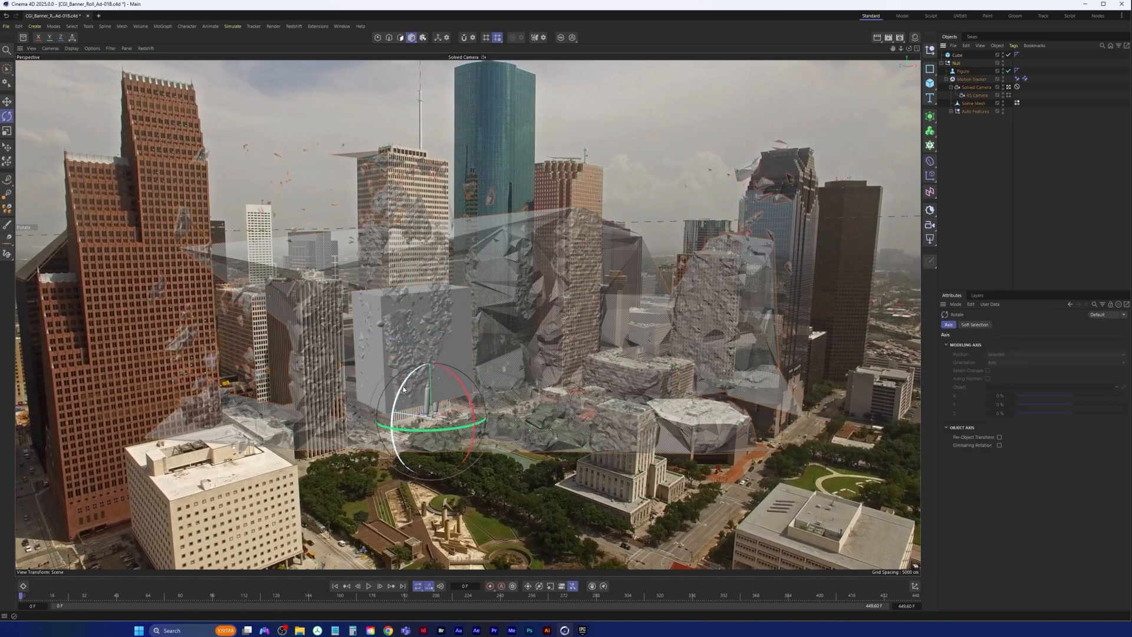
left_click_drag(403, 386, 399, 387)
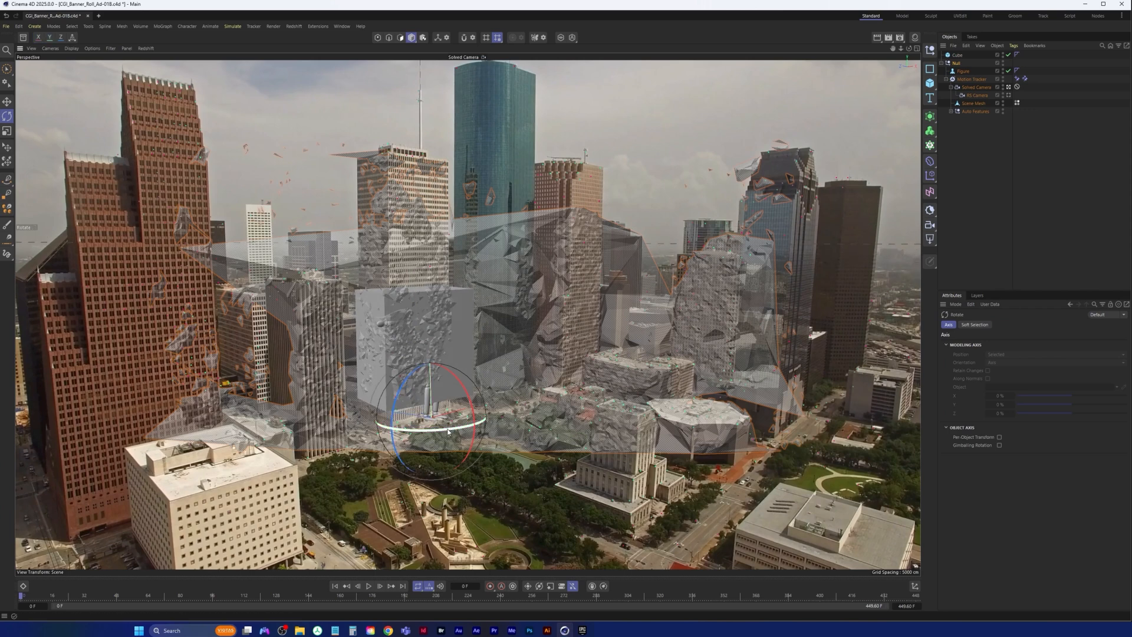
left_click_drag(447, 432, 446, 430)
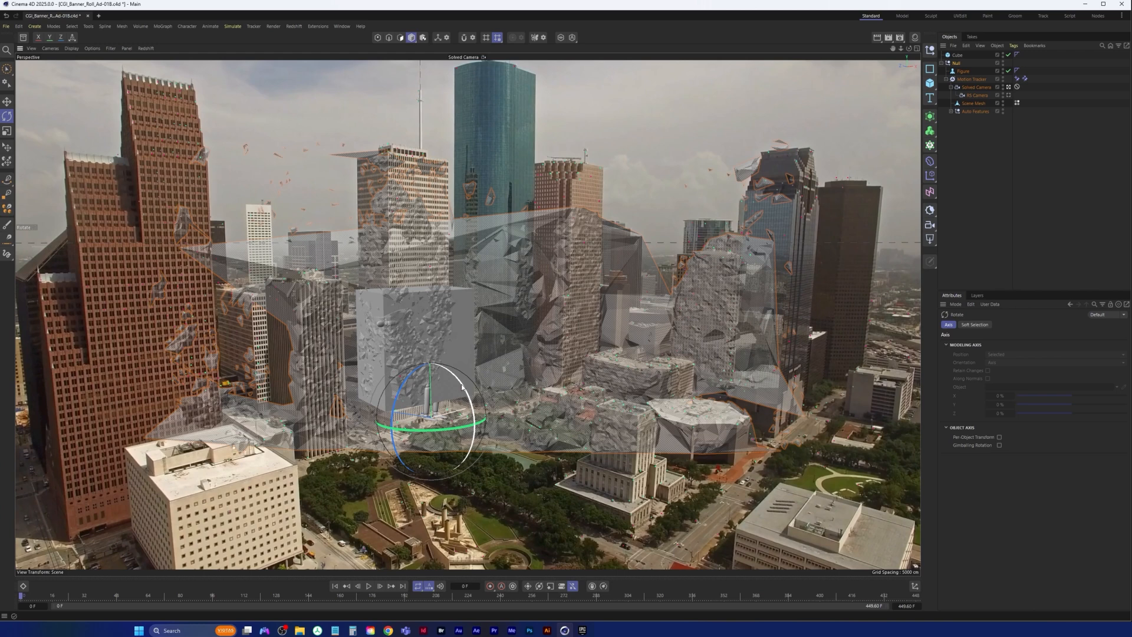
left_click_drag(404, 380, 403, 381)
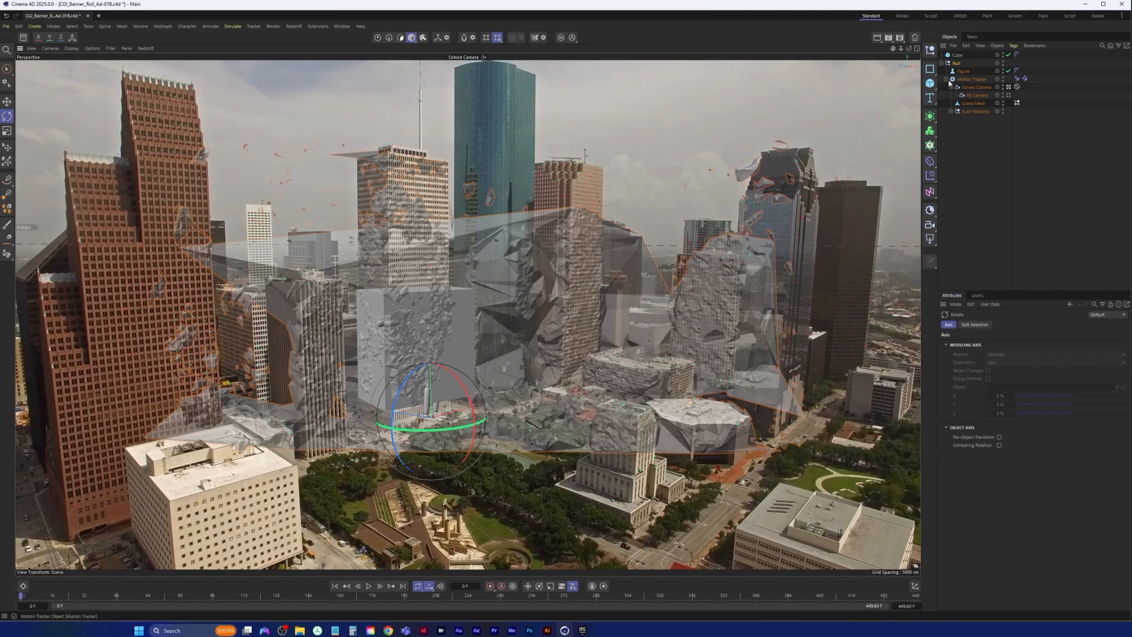
Step: Switch to the Default Camera and narrow the cube to about 1447 cm in X beside the tower's mesh
left_click(958, 55)
left_click(483, 57)
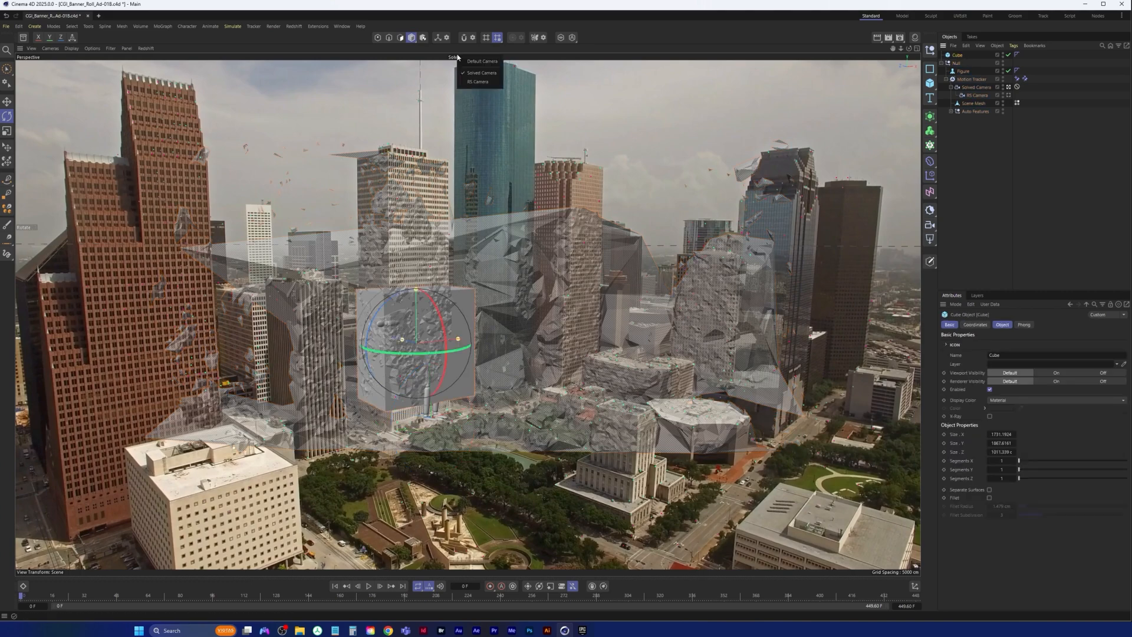
left_click(483, 61)
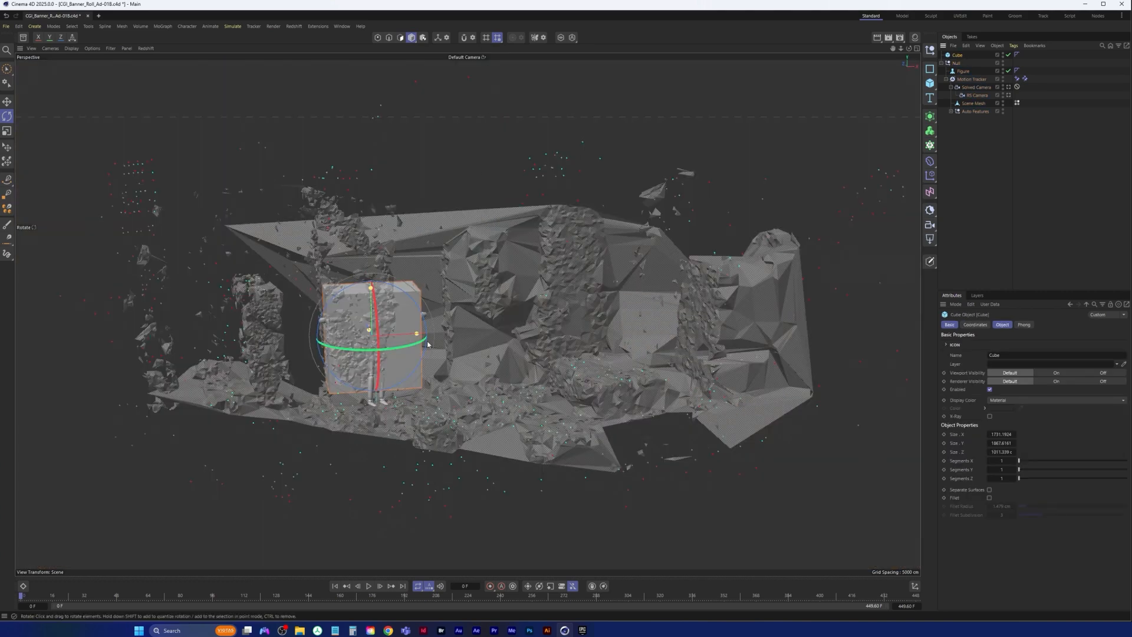
scroll(429, 345, "down", 2)
left_click_drag(83, 382, 470, 529, "alt")
scroll(399, 339, "up", 8)
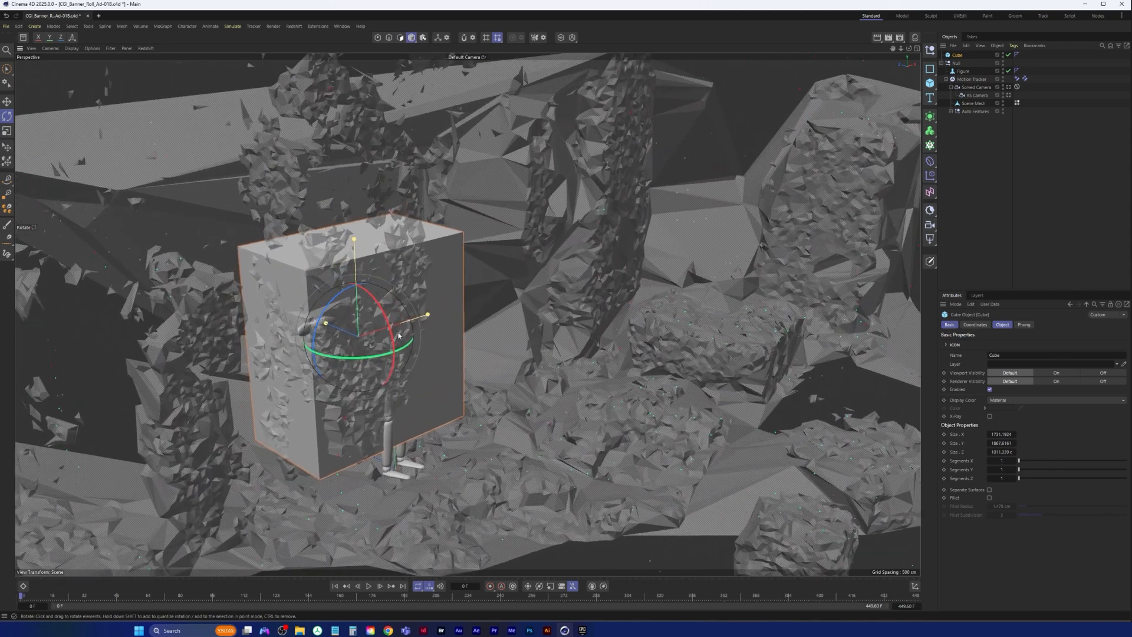
middle_click_drag(398, 333, 406, 371, "alt")
scroll(407, 371, "up", 4)
left_click_drag(455, 345, 319, 369)
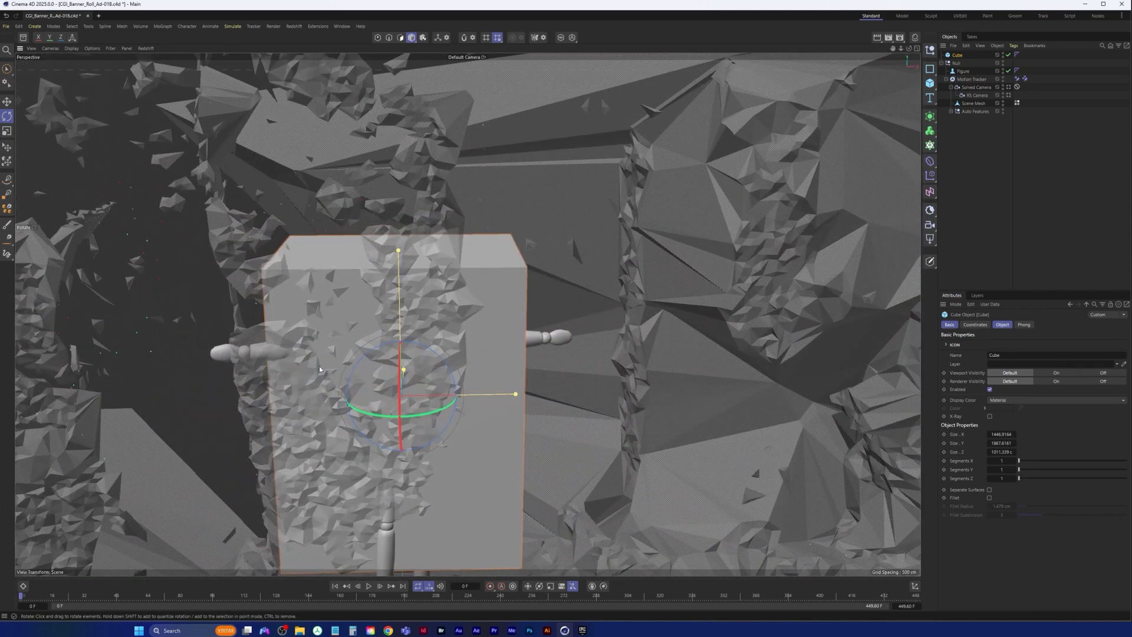
Step: Stretch the cube's height to about 2140 cm around the tower's mesh and return to the Solved Camera view
key("space")
mouse_move(493, 393)
left_mouse_down()
mouse_move(413, 408)
mouse_move(319, 377)
mouse_move(377, 366)
mouse_move(421, 330)
mouse_move(378, 290)
mouse_move(373, 197)
left_mouse_up()
middle_click_drag(422, 308, 472, 253, "alt")
right_click_drag(472, 252, 440, 327, "alt")
left_click_drag(440, 327, 436, 228, "alt")
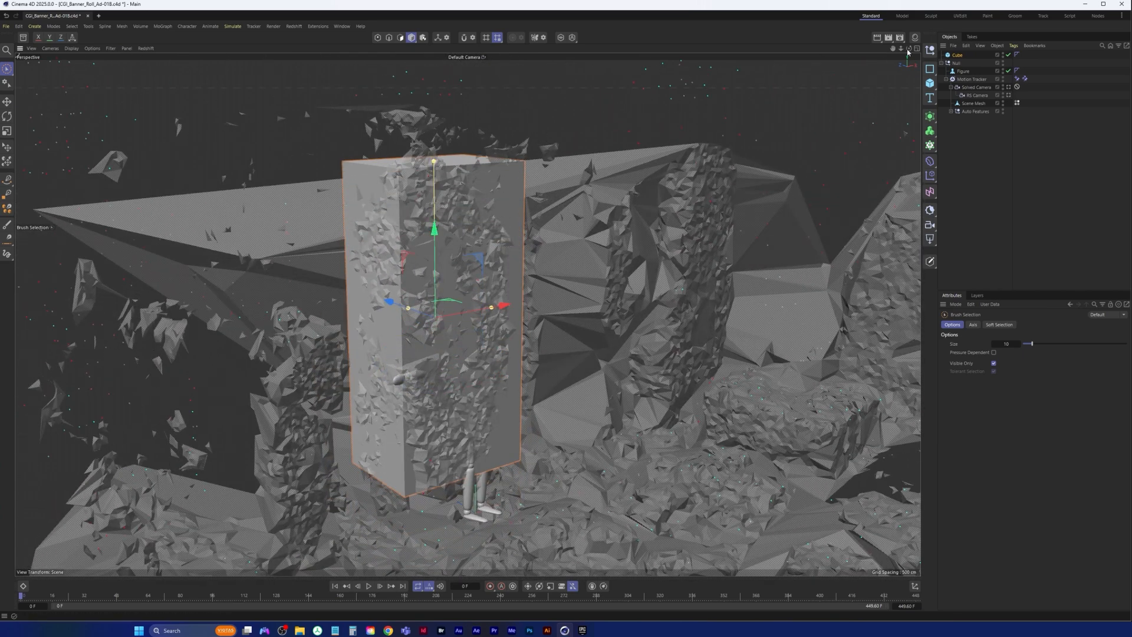
left_click(1009, 87)
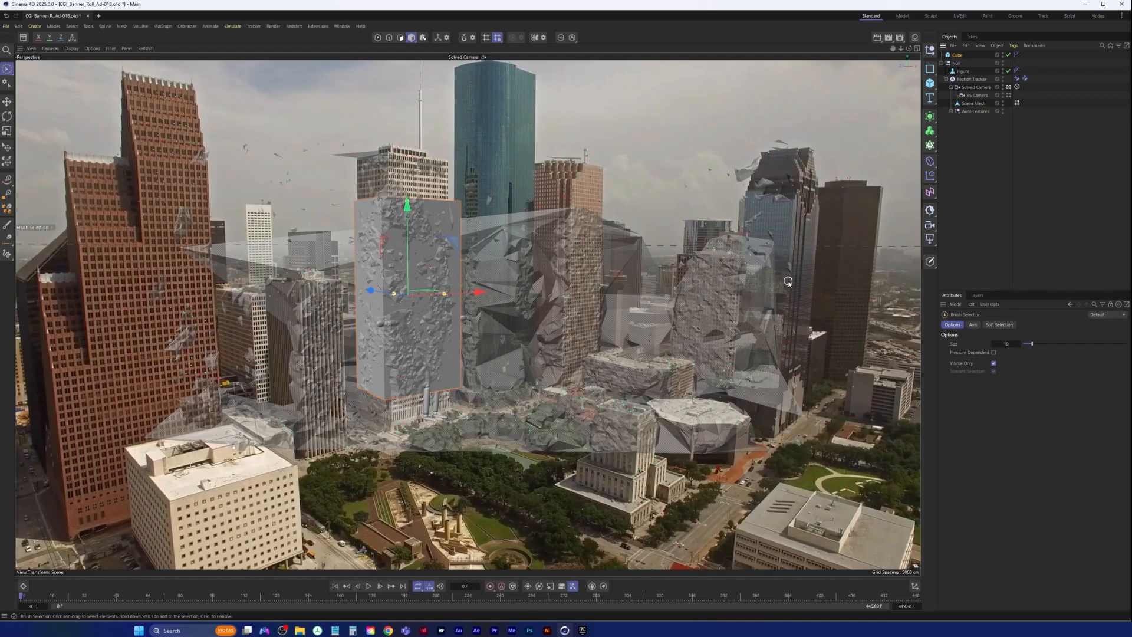
Step: Turn on X-Ray for the cube
left_click(957, 55)
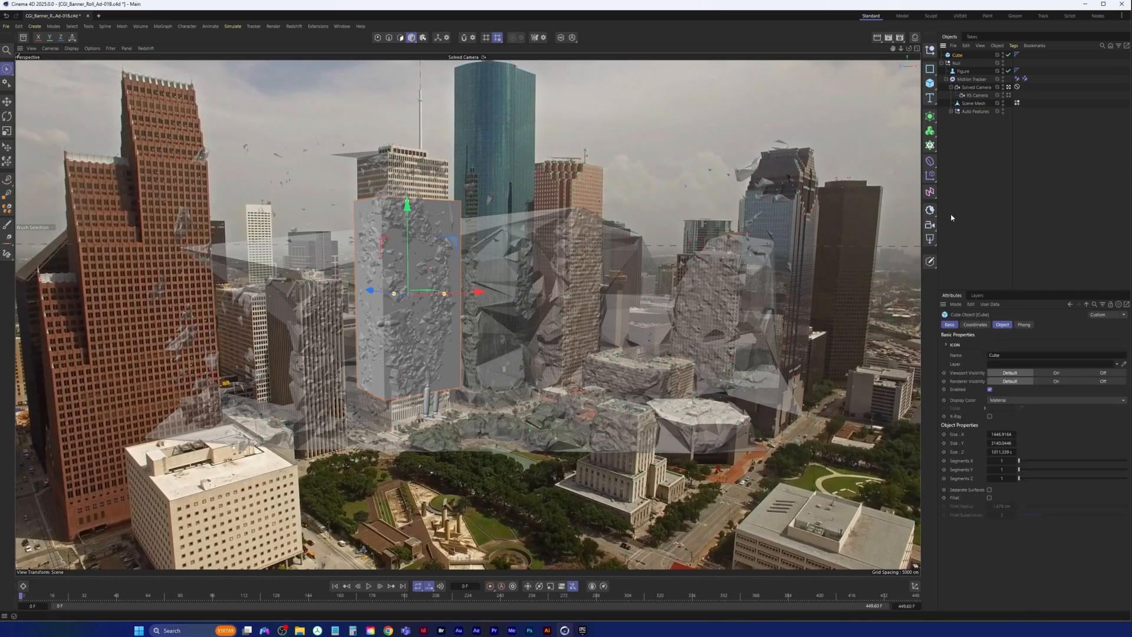
left_click(949, 325)
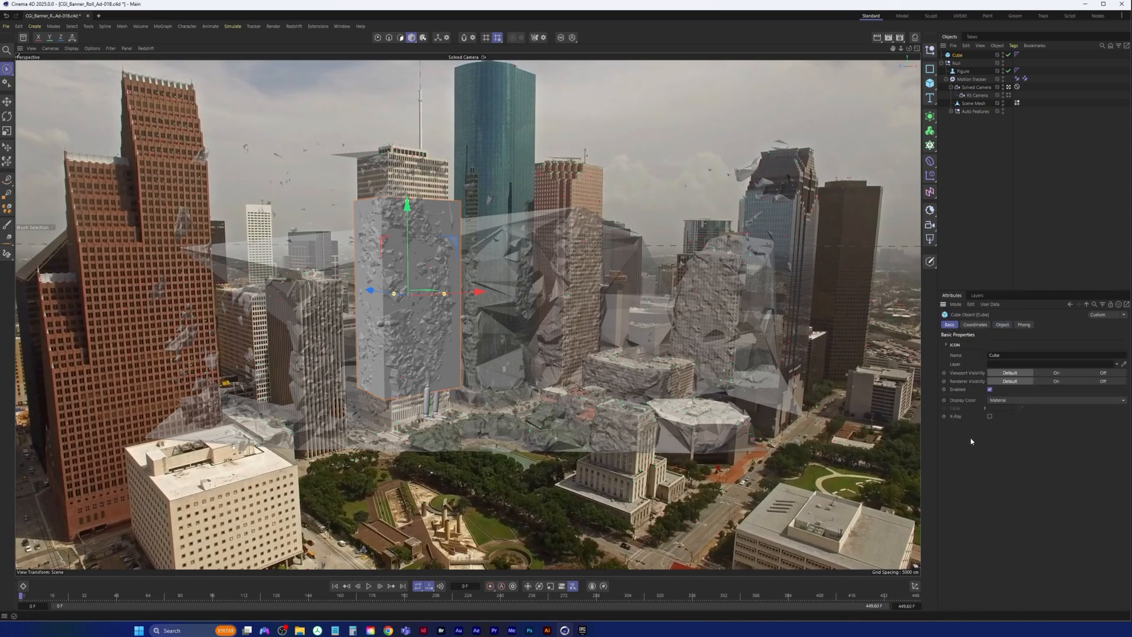
left_click(990, 417)
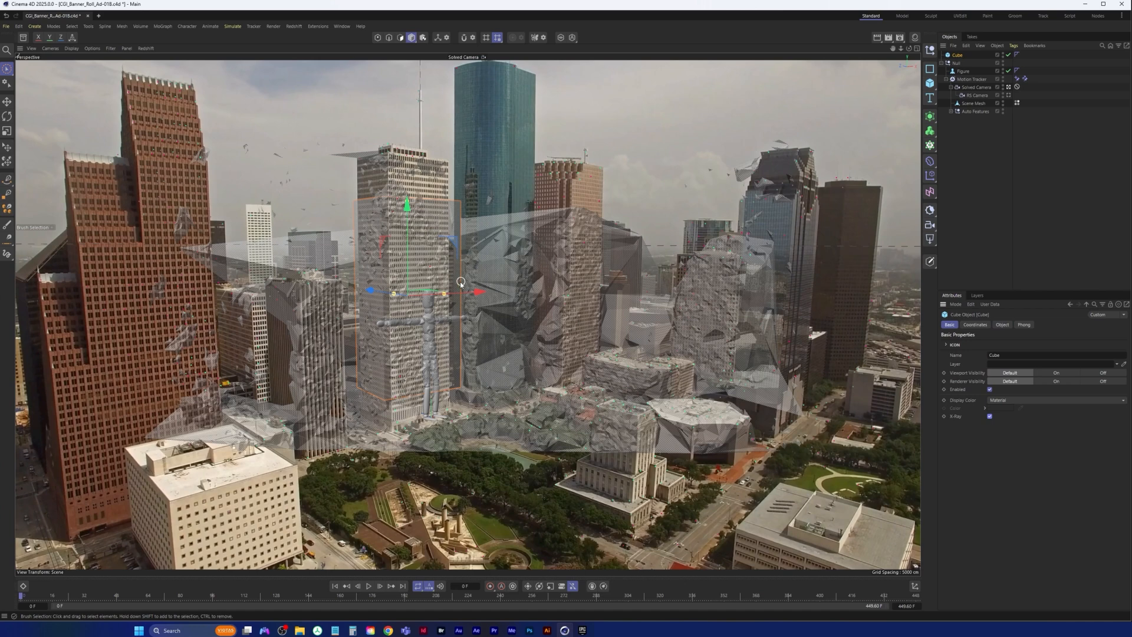
Step: Adjust the cube's width and position along X, and raise its top toward the white tower's roofline
mouse_move(481, 292)
left_mouse_down()
mouse_move(438, 295)
mouse_move(473, 294)
left_mouse_up()
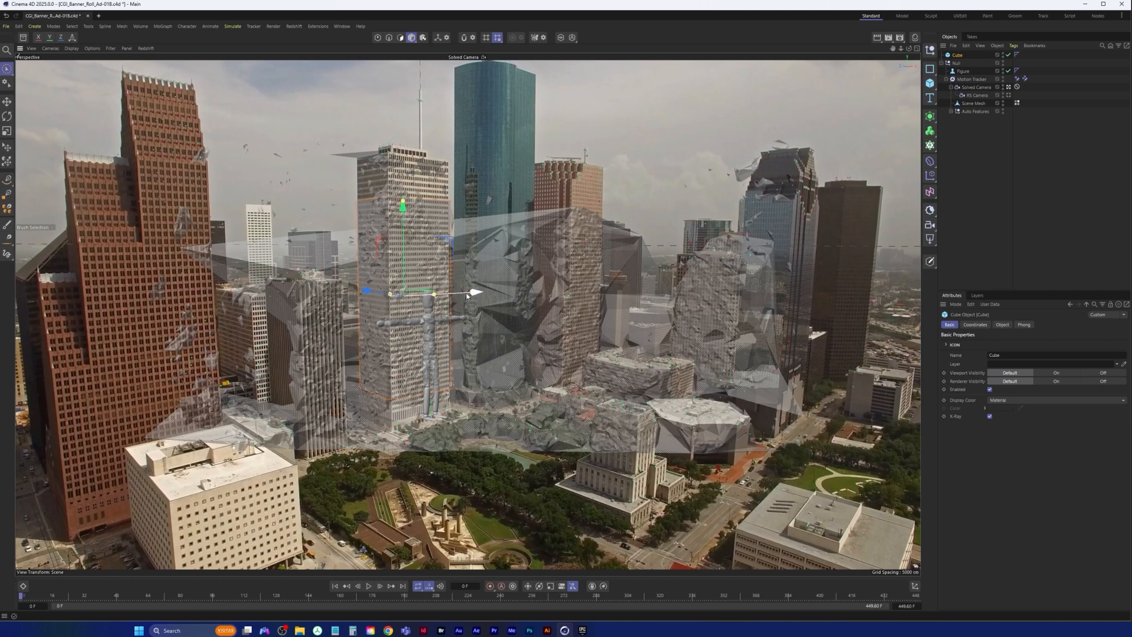
left_click_drag(478, 293, 478, 294)
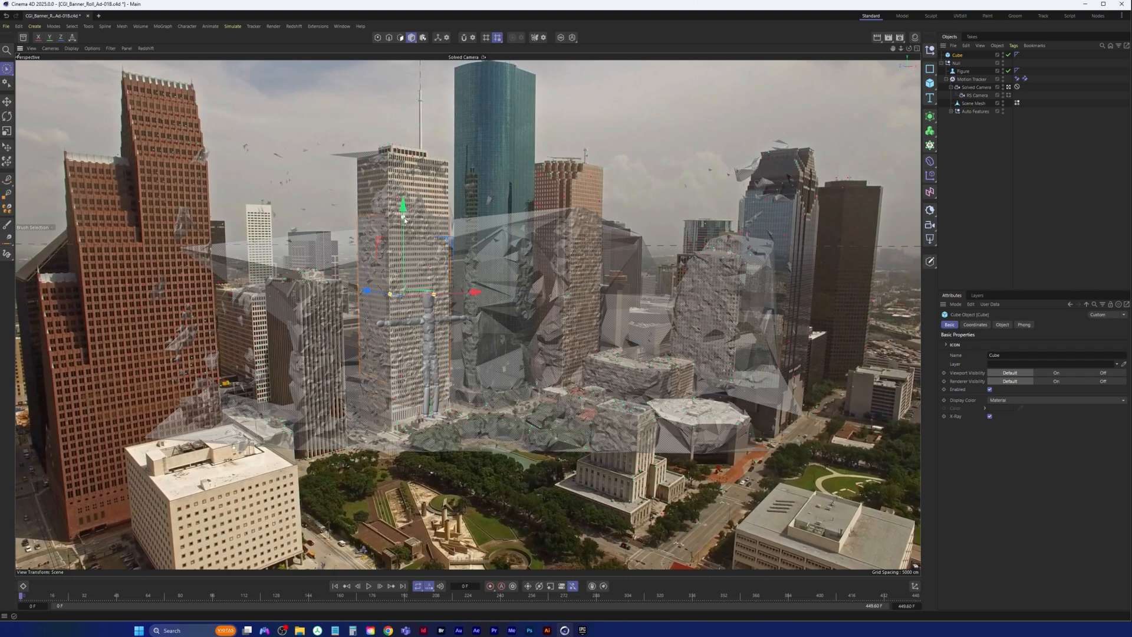
left_click_drag(406, 276, 405, 194)
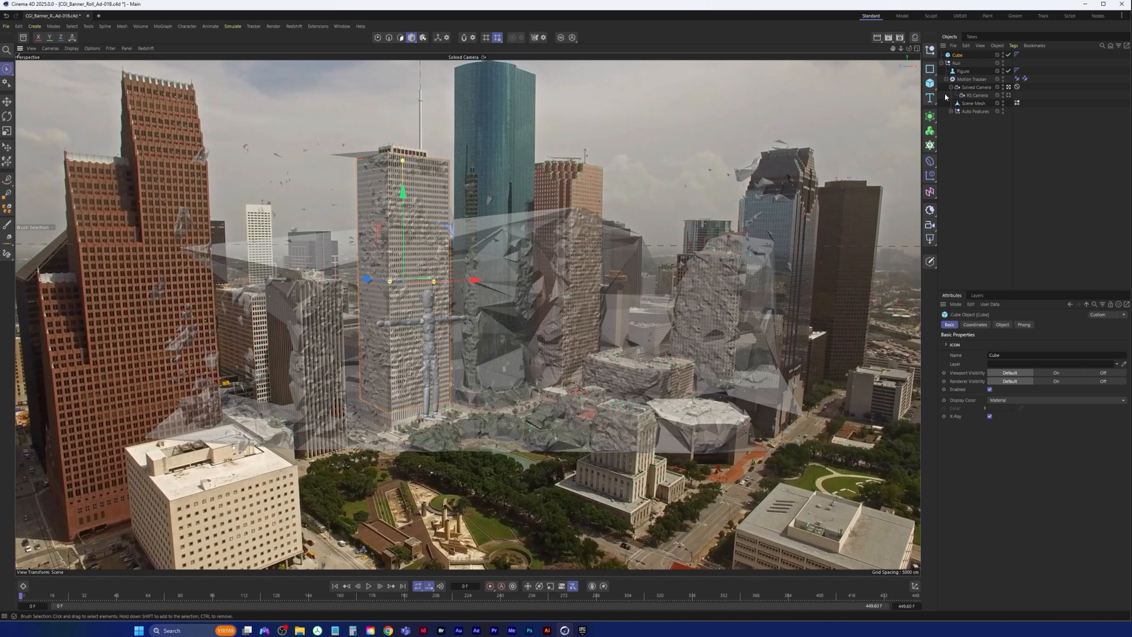
Step: Rotate the Null slightly around its vertical axis to align the tower with the X-Ray cube
left_click(957, 63)
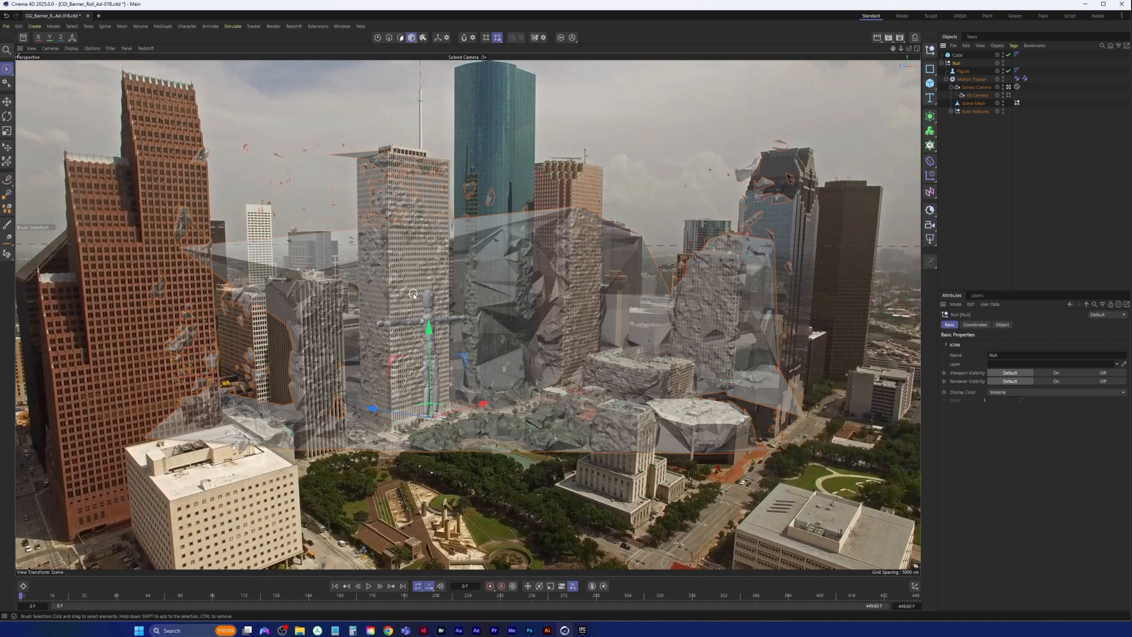
key("r")
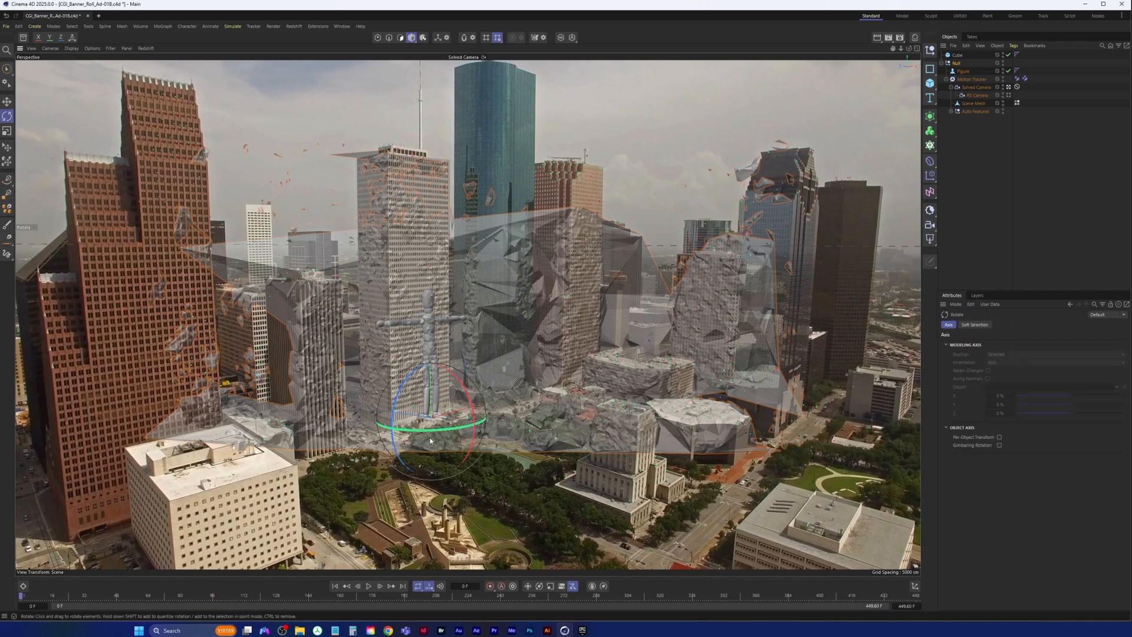
left_click_drag(431, 431, 433, 430)
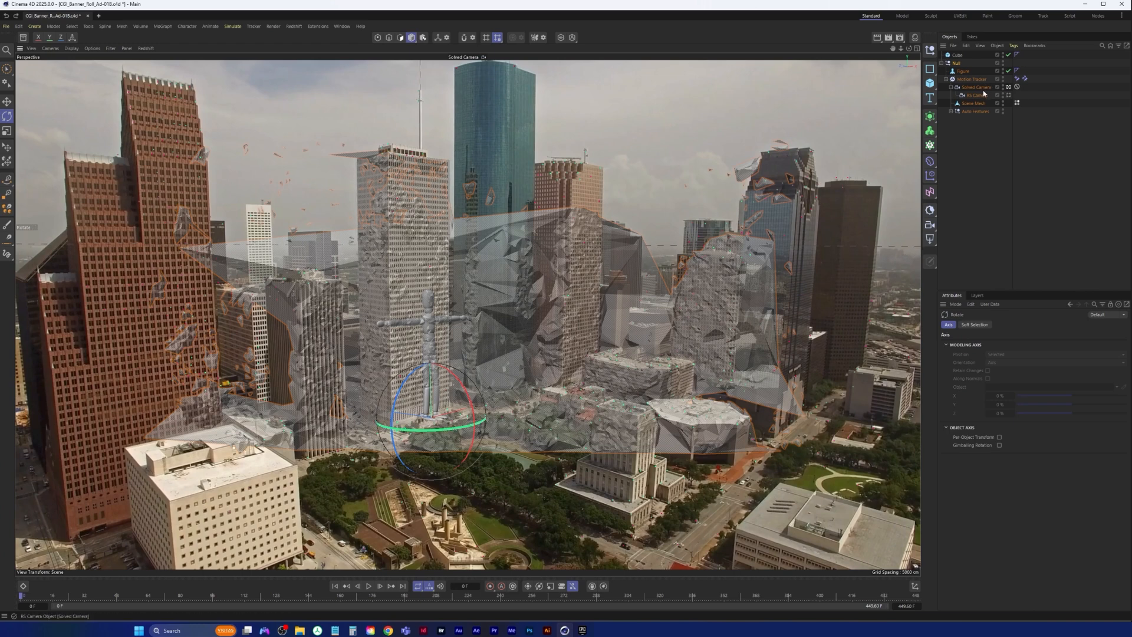
Step: Turn off X-Ray for the cube and refine the Null's rotation around its vertical axis
left_click(958, 55)
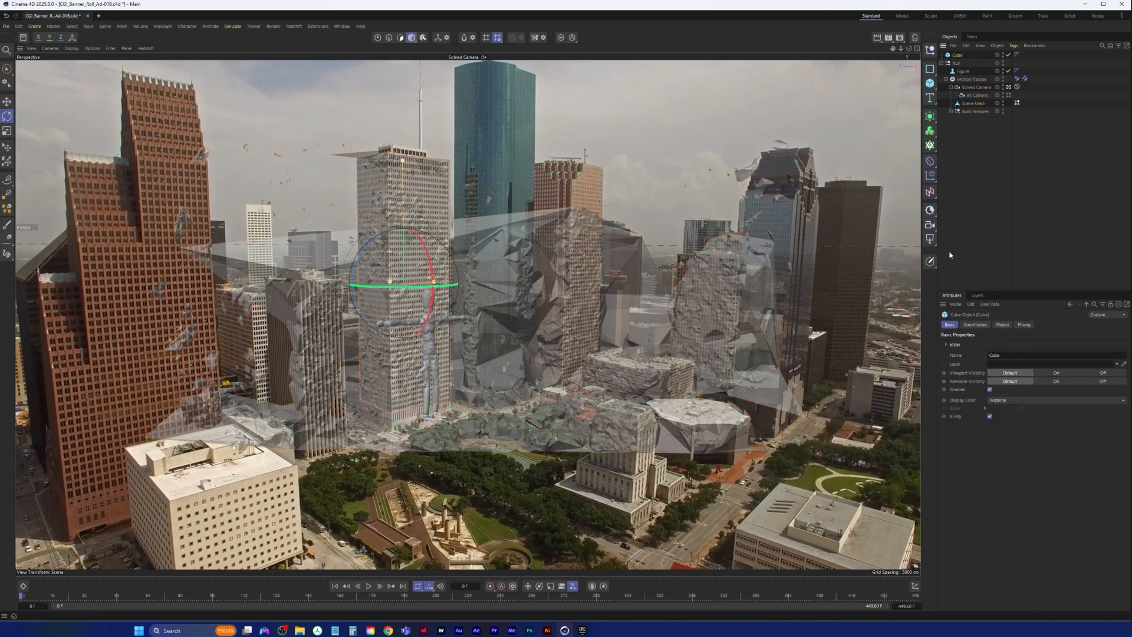
left_click(990, 417)
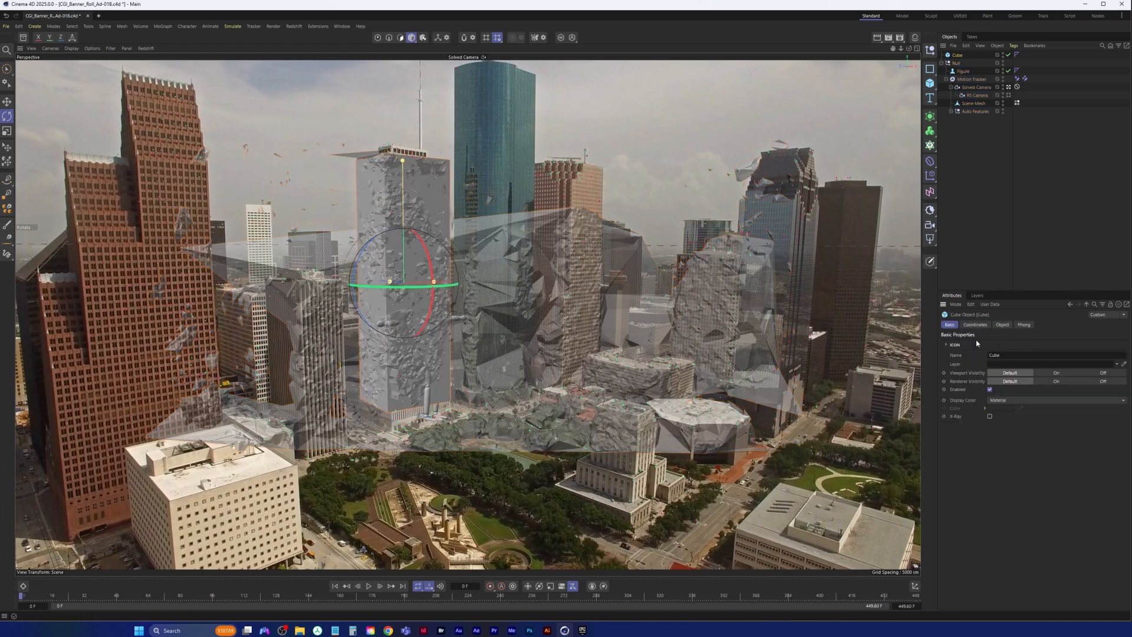
left_click(961, 64)
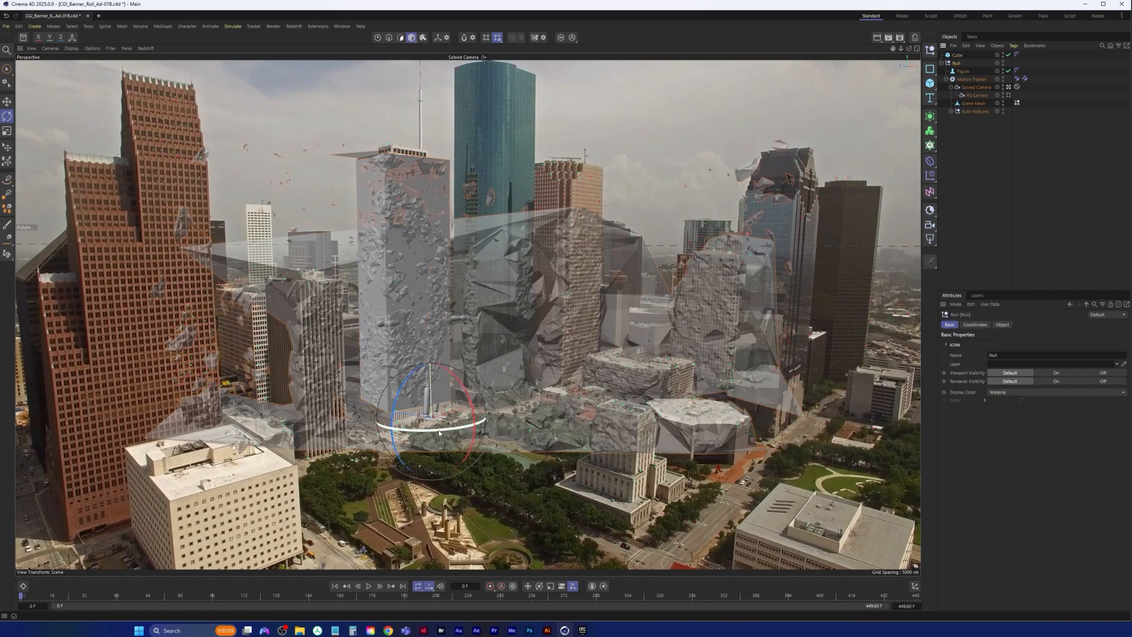
left_click_drag(439, 433, 440, 434)
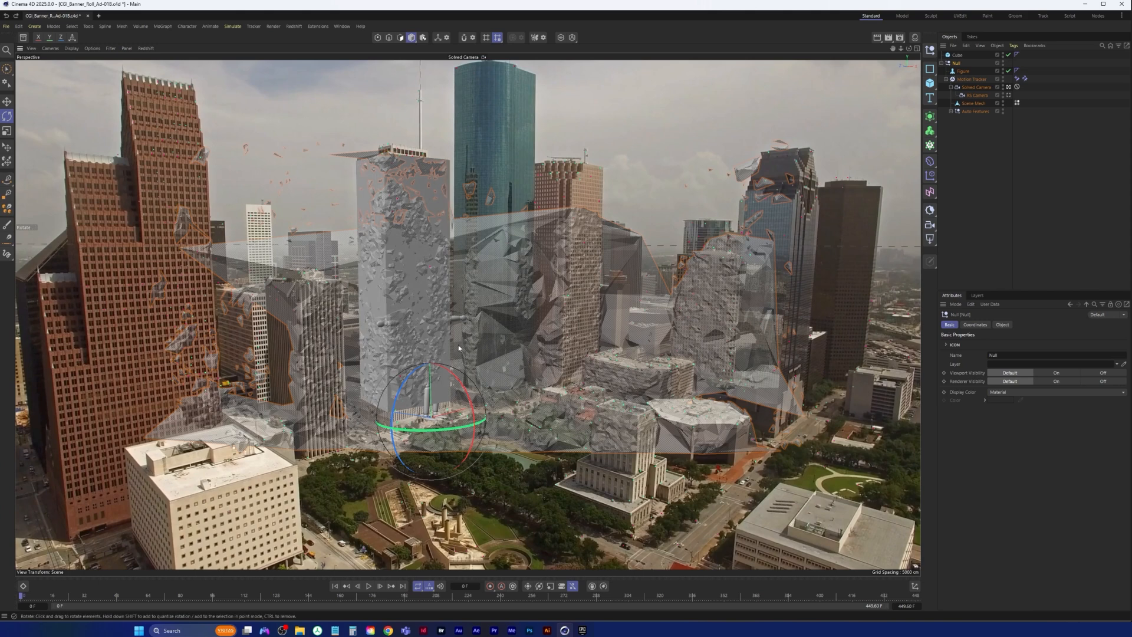
Step: Turn the cube's X-Ray back on and nudge the cube down and along X to fit the white tower
left_click(958, 55)
left_click(990, 416)
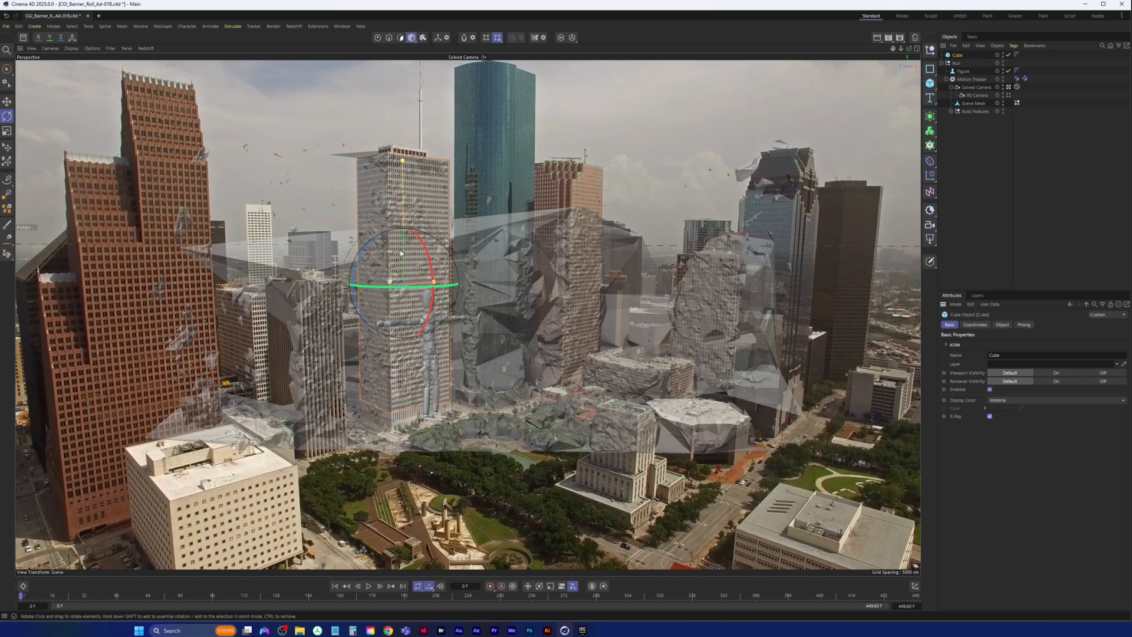
key("ctrl+z")
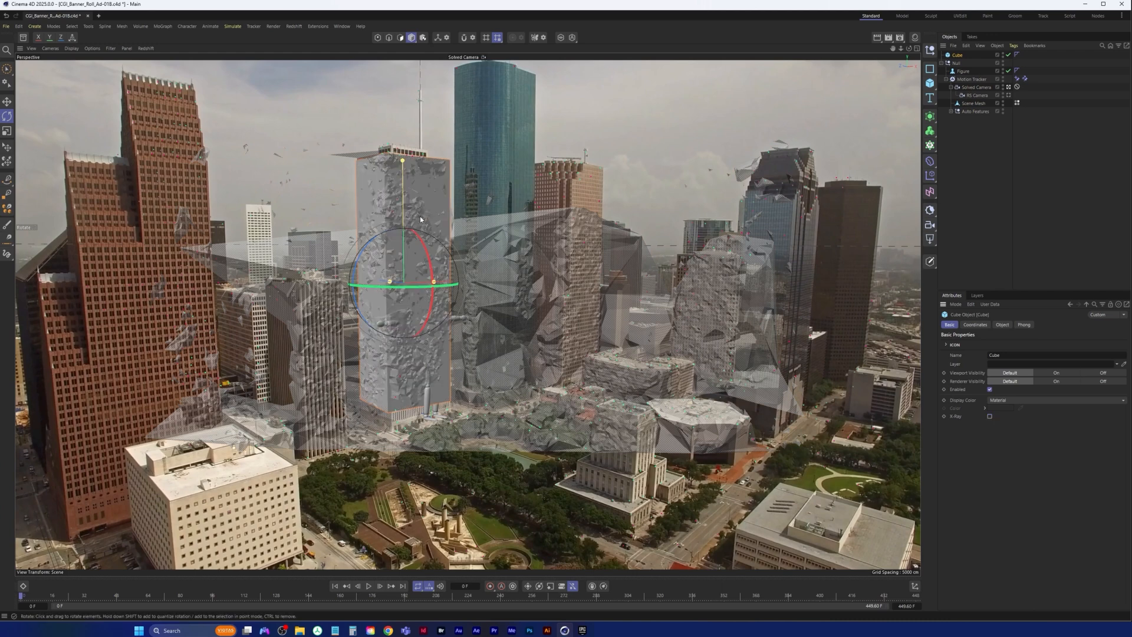
key("ctrl+y")
key("e")
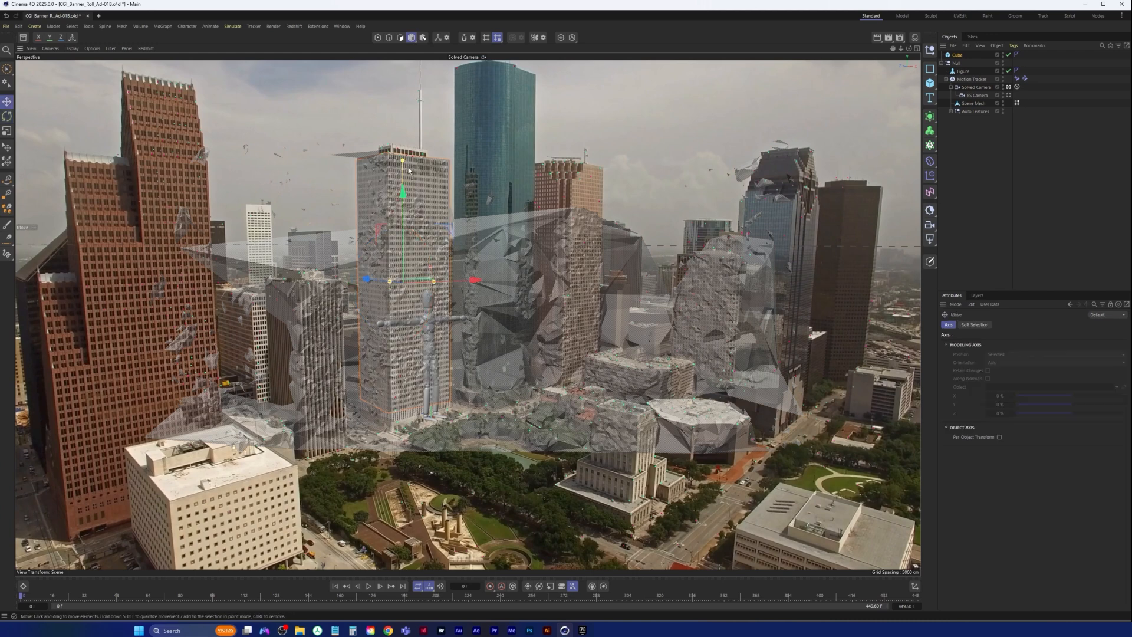
left_click_drag(402, 194, 401, 197)
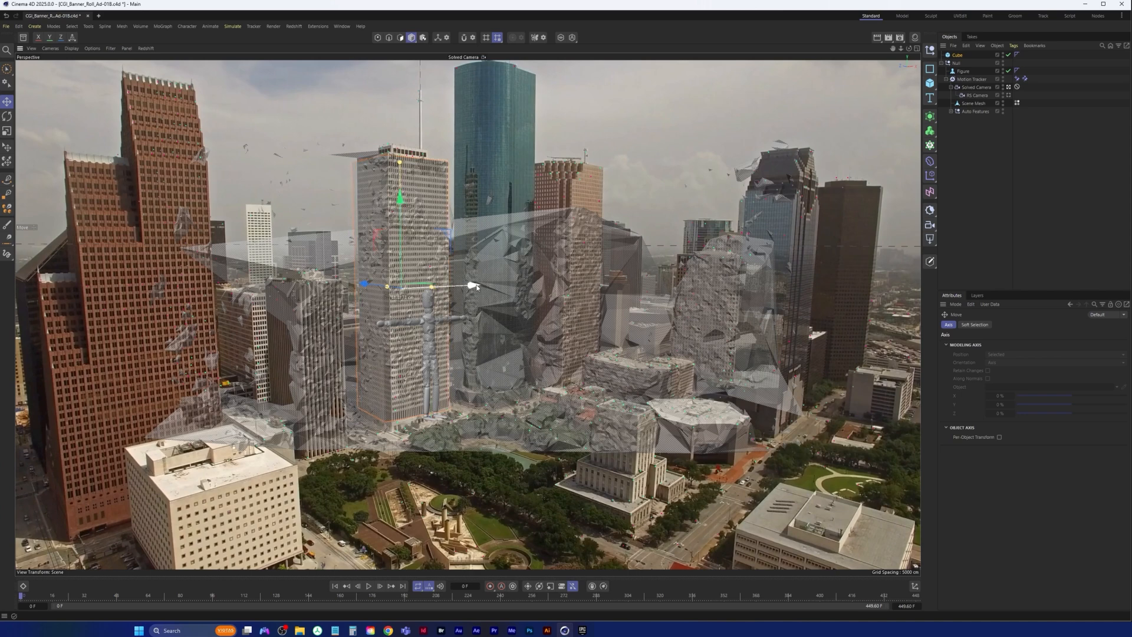
left_click_drag(479, 286, 479, 286)
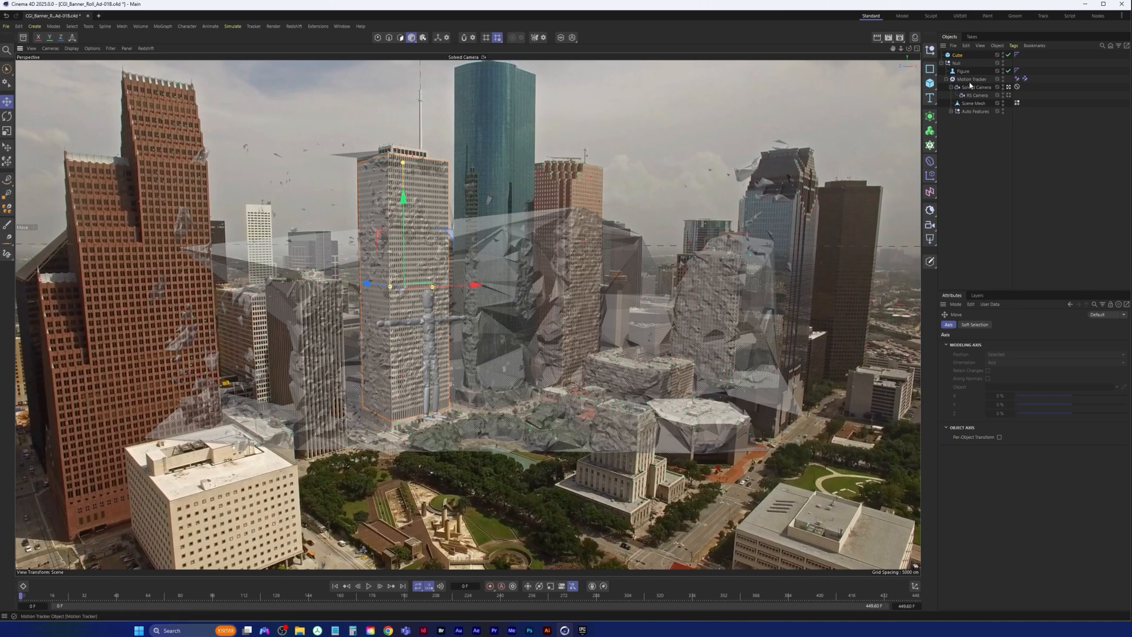
left_click(5, 26)
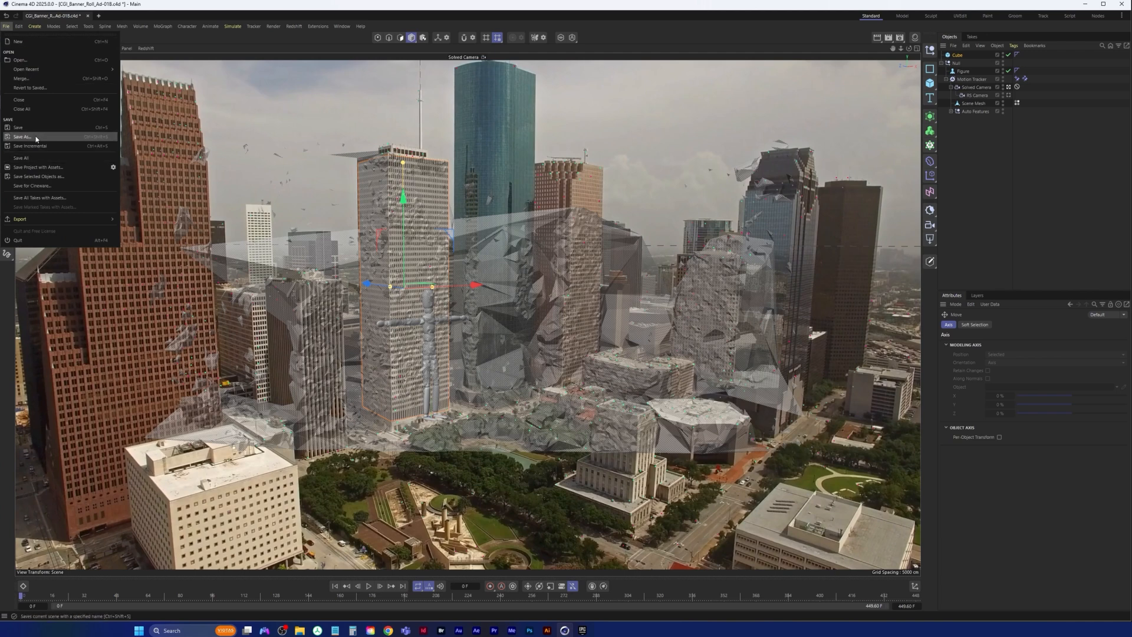
key("Escape")
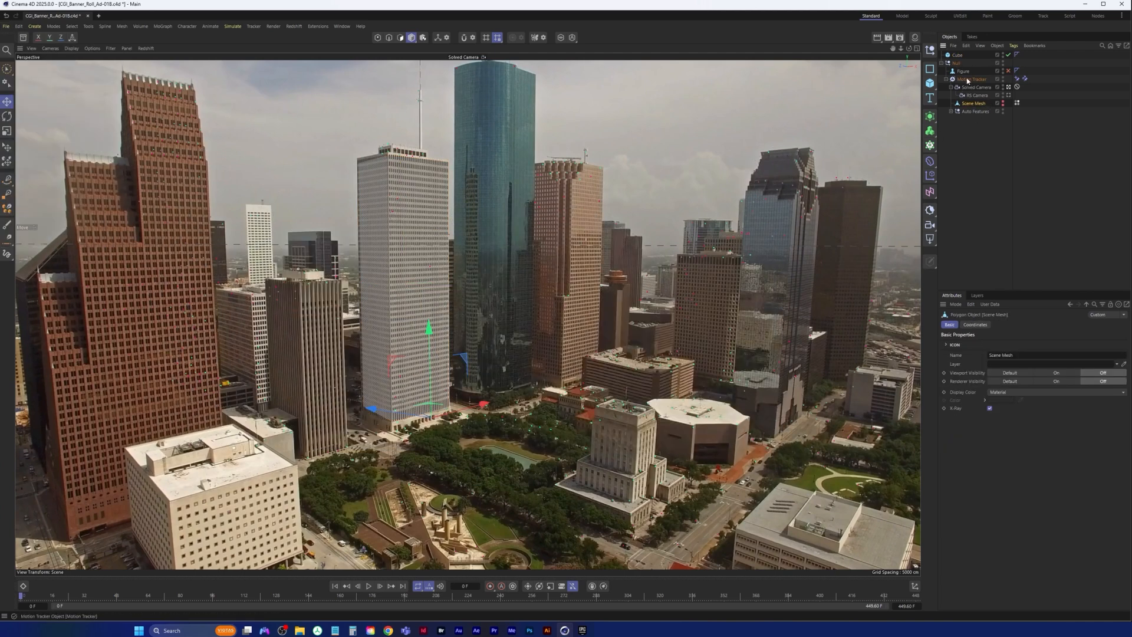
Step: Add a plane to the scene and make it a child of the cube
left_click(930, 85)
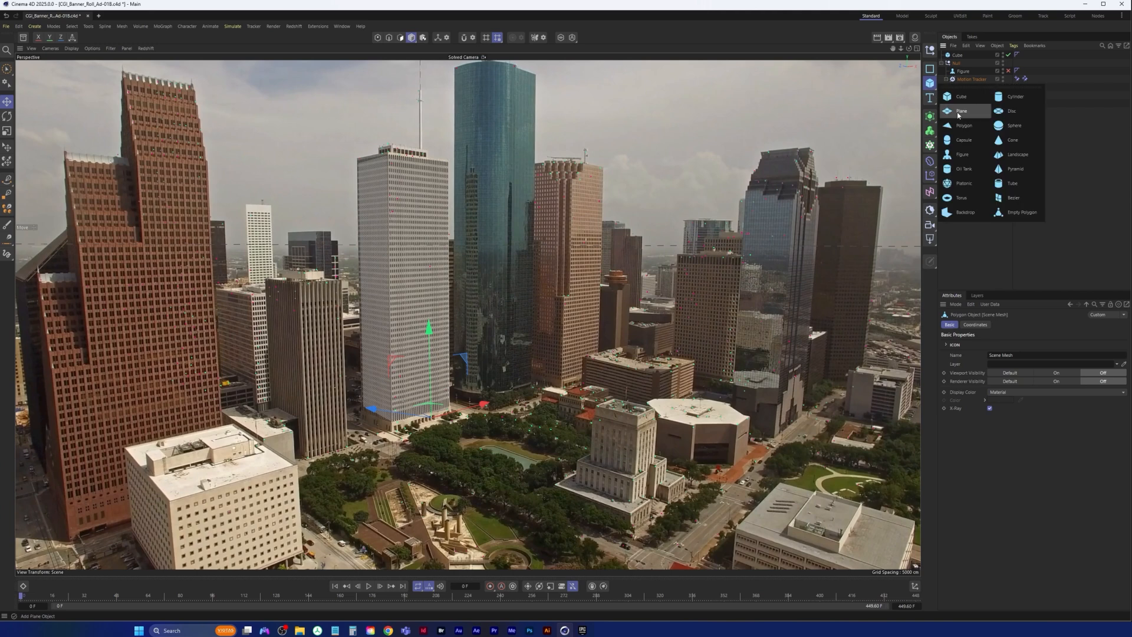
left_click(973, 115)
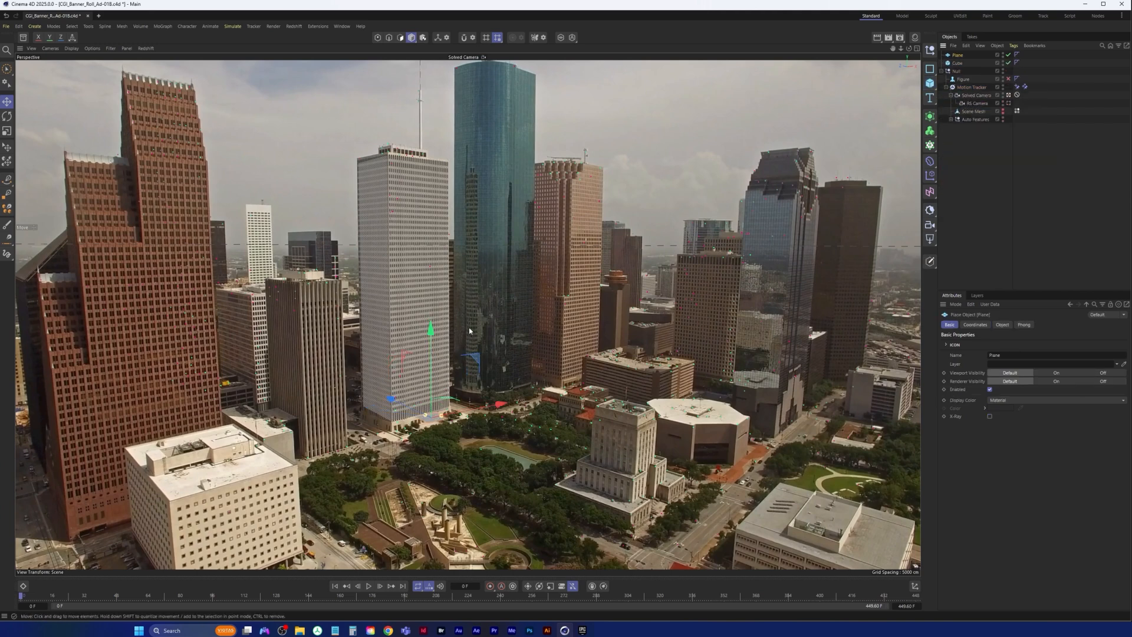
left_click_drag(962, 57, 962, 64)
Step: Rename the cube as Building and the plane as Banner_Graphic
double_click(959, 55)
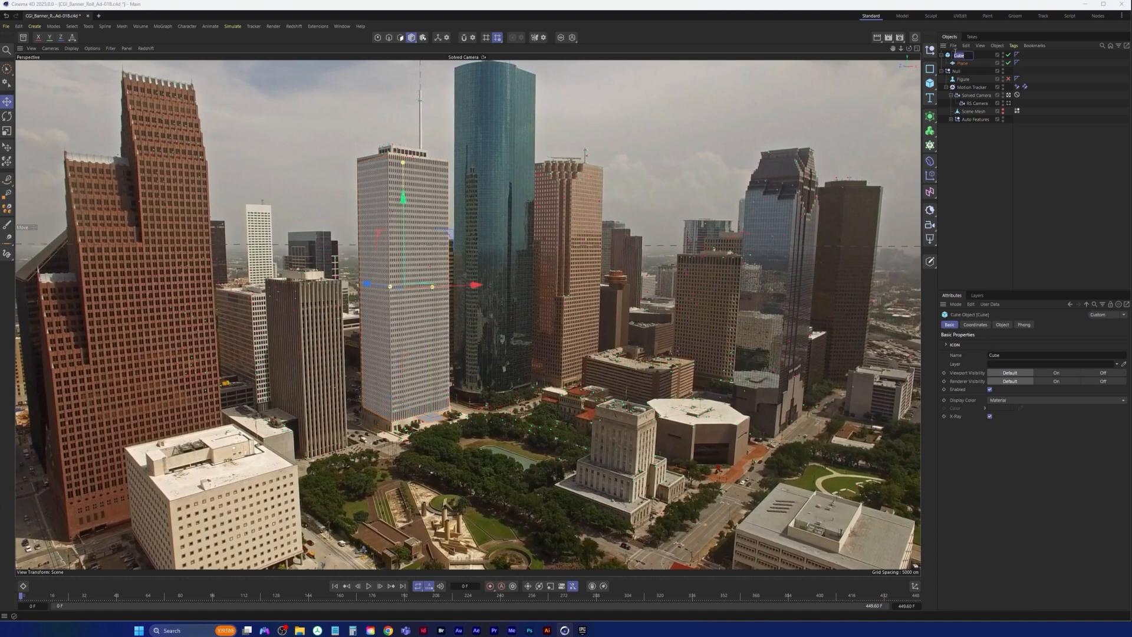
type("Building")
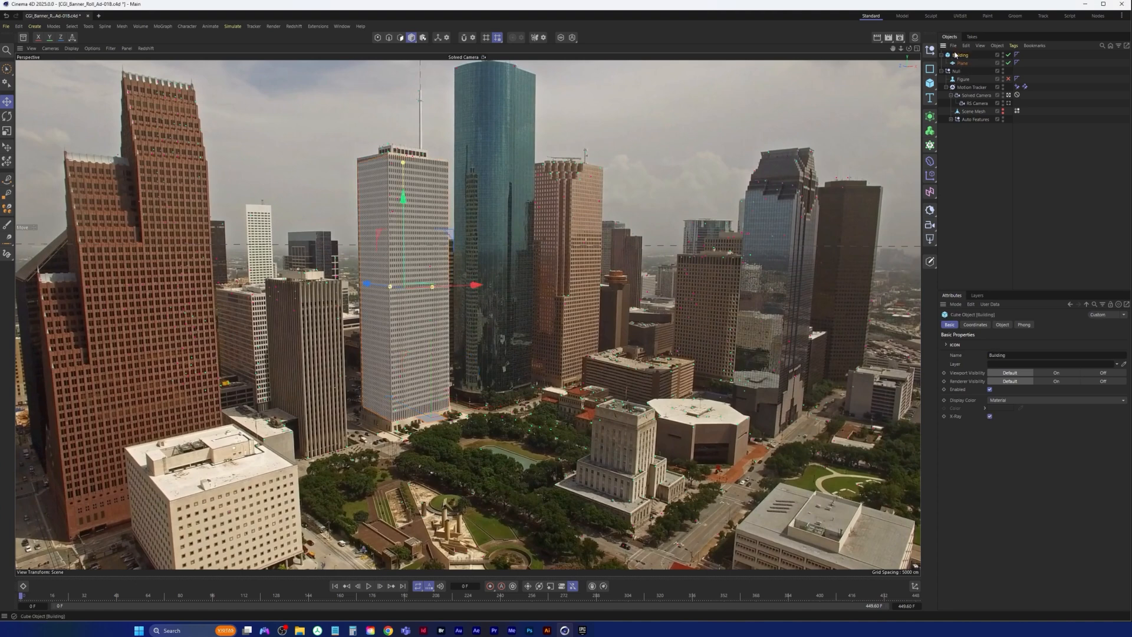
key("Return")
double_click(967, 63)
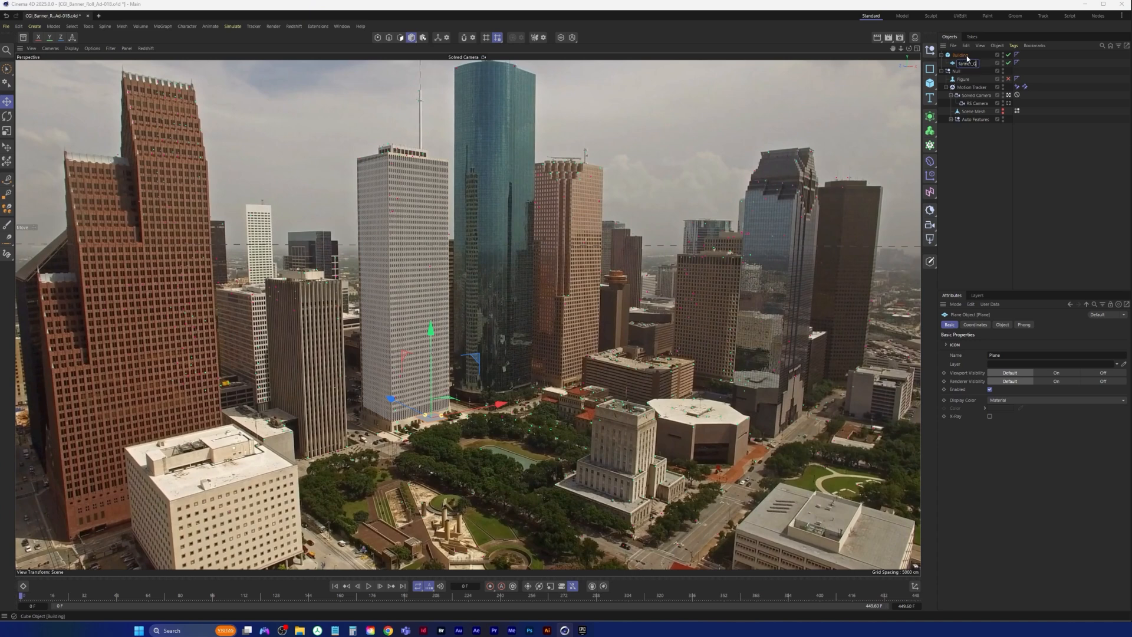
type("Banner_Graphic")
key("Return")
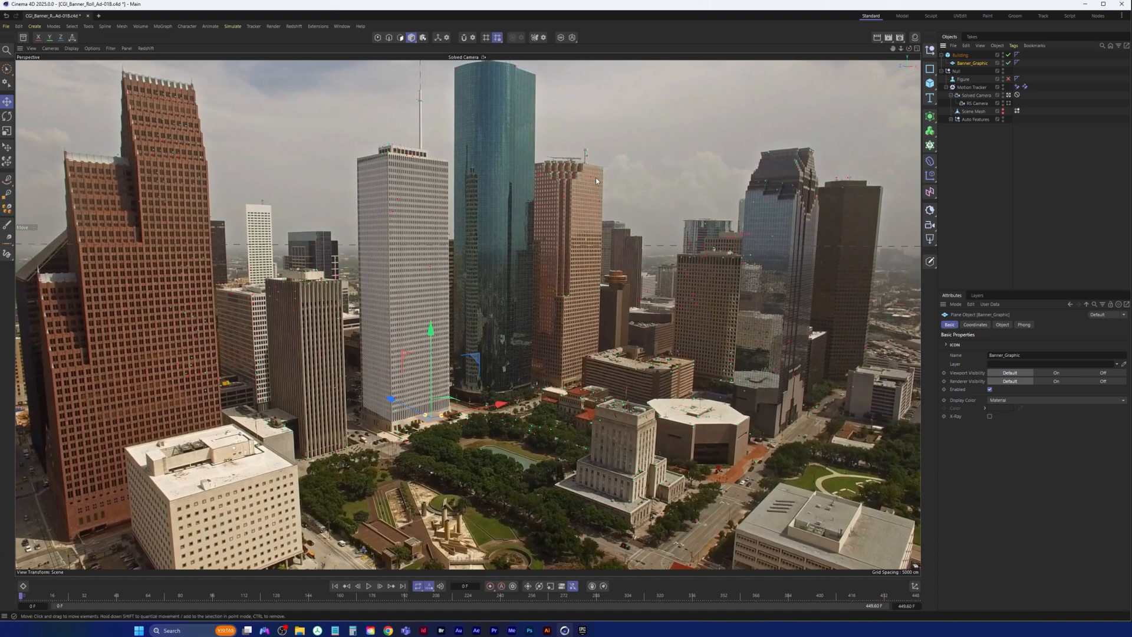
Step: Reset Banner_Graphic's transform to centre it on Building, and move it out of Building's hierarchy
key("alt+0")
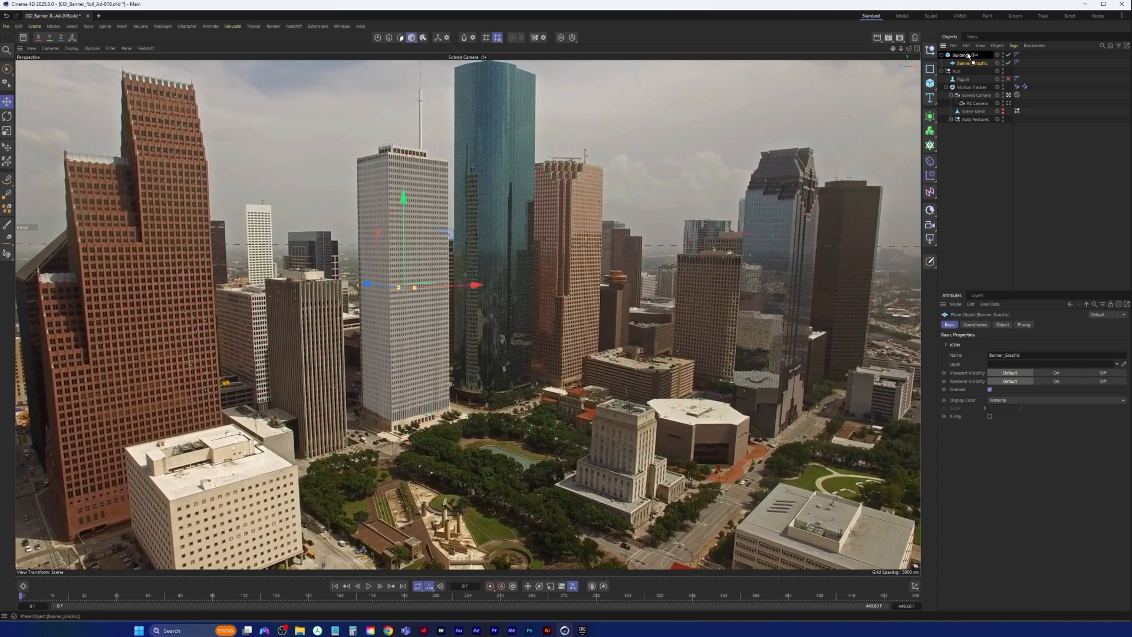
left_click_drag(969, 54, 970, 55)
Step: Move Banner_Graphic along Z in the Top view until it sits in front of Building's front face
middle_click(420, 280)
middle_click(516, 220)
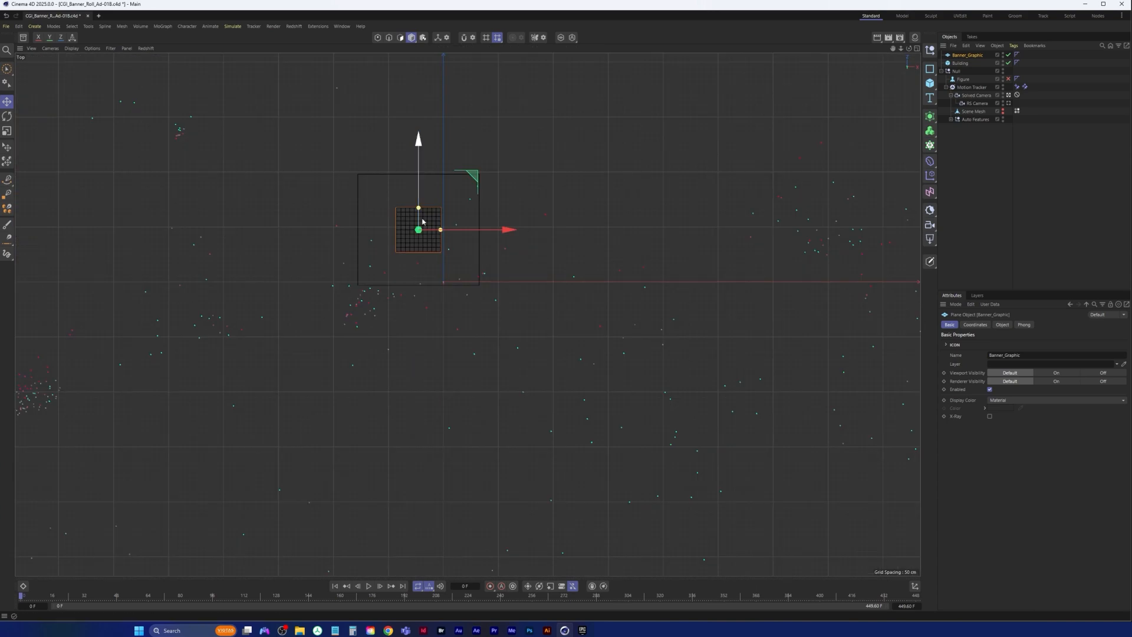
left_click_drag(419, 140, 419, 206)
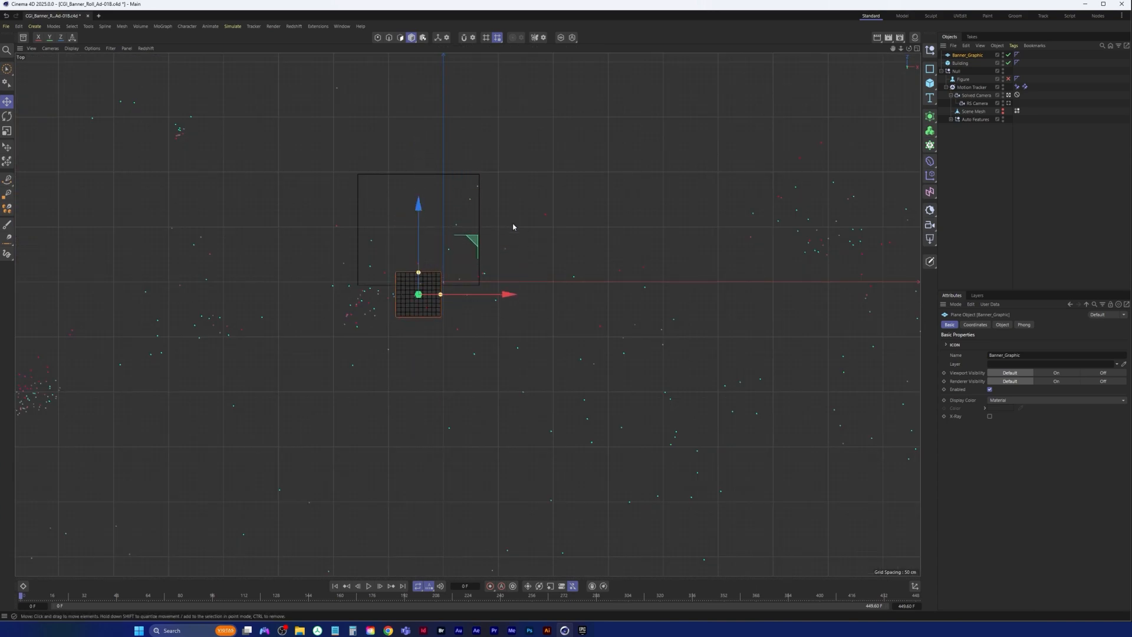
middle_click(560, 224)
Step: Rotate Banner_Graphic upright so it is parallel to Building's front face
key("r")
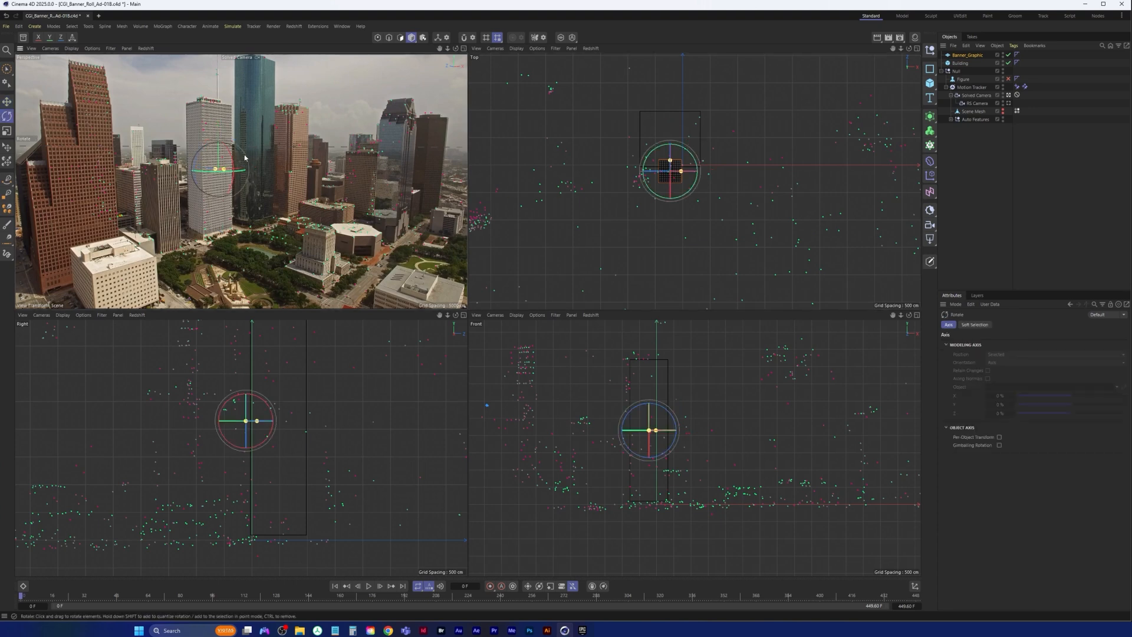
left_click_drag(233, 156, 231, 201)
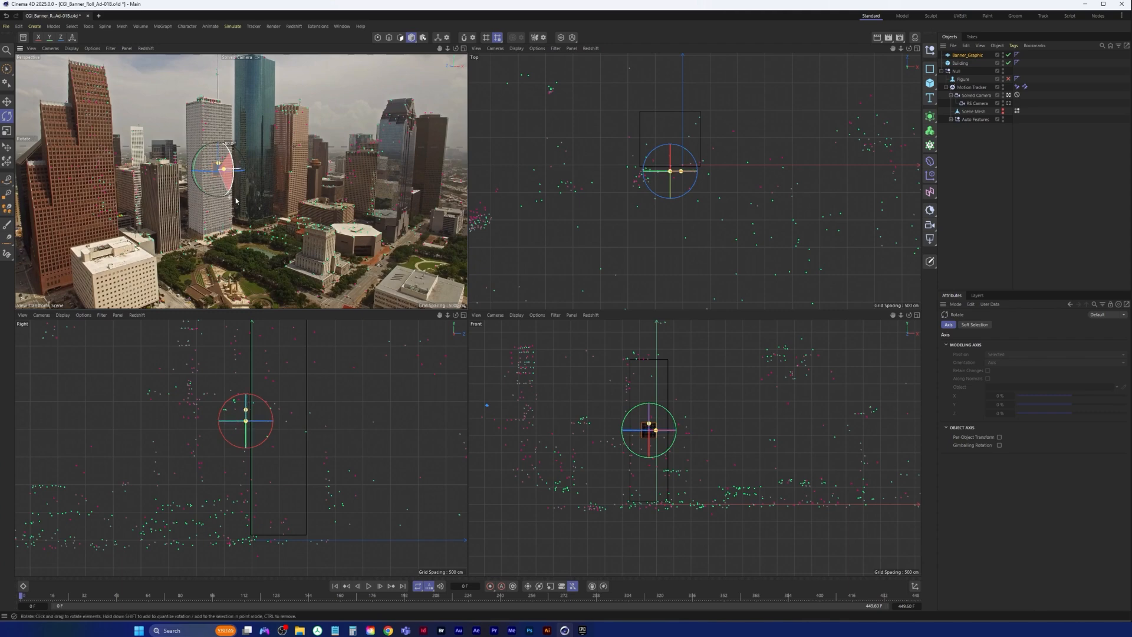
middle_click(254, 168)
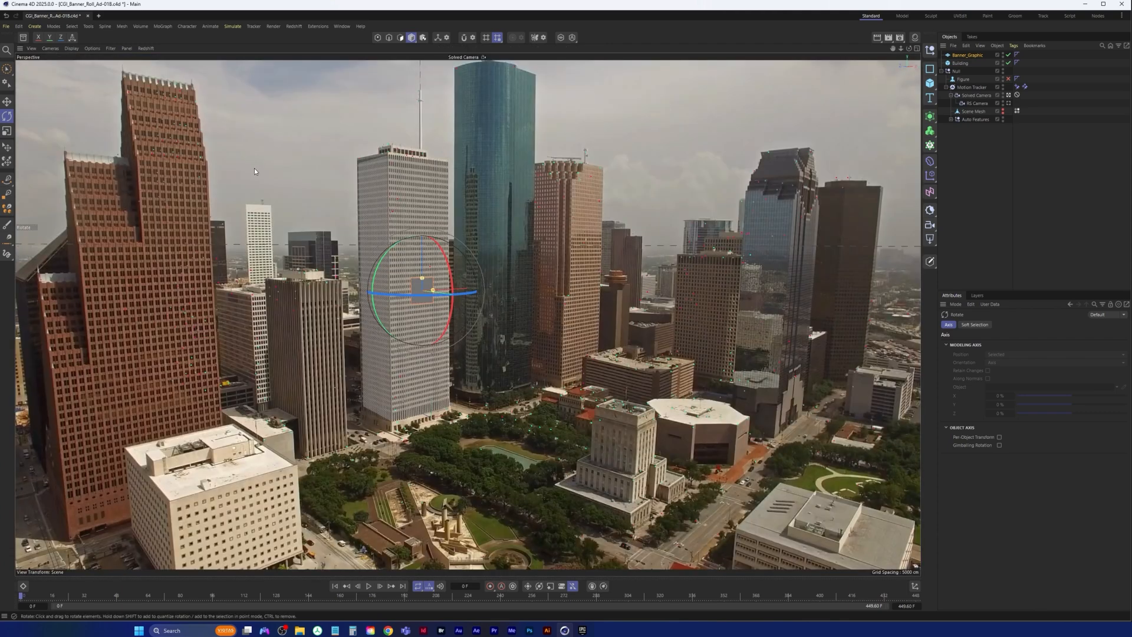
Step: Nudge Banner_Graphic closer to Building's front face in the Top view, leaving a small gap
middle_click(434, 282)
scroll(682, 173, "up", 4)
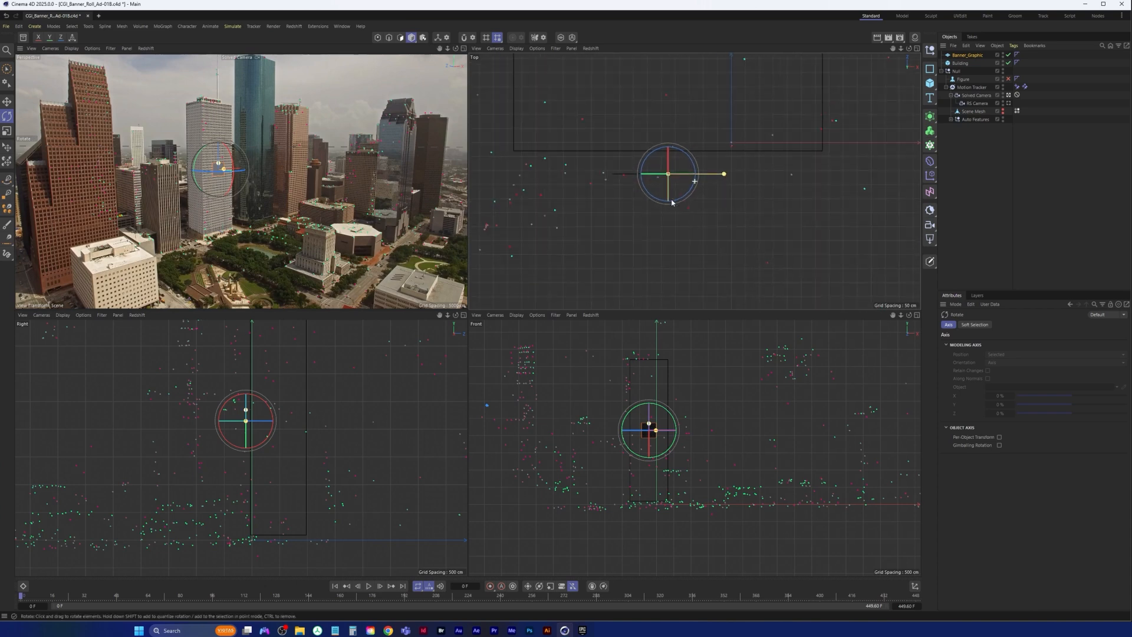
key("e")
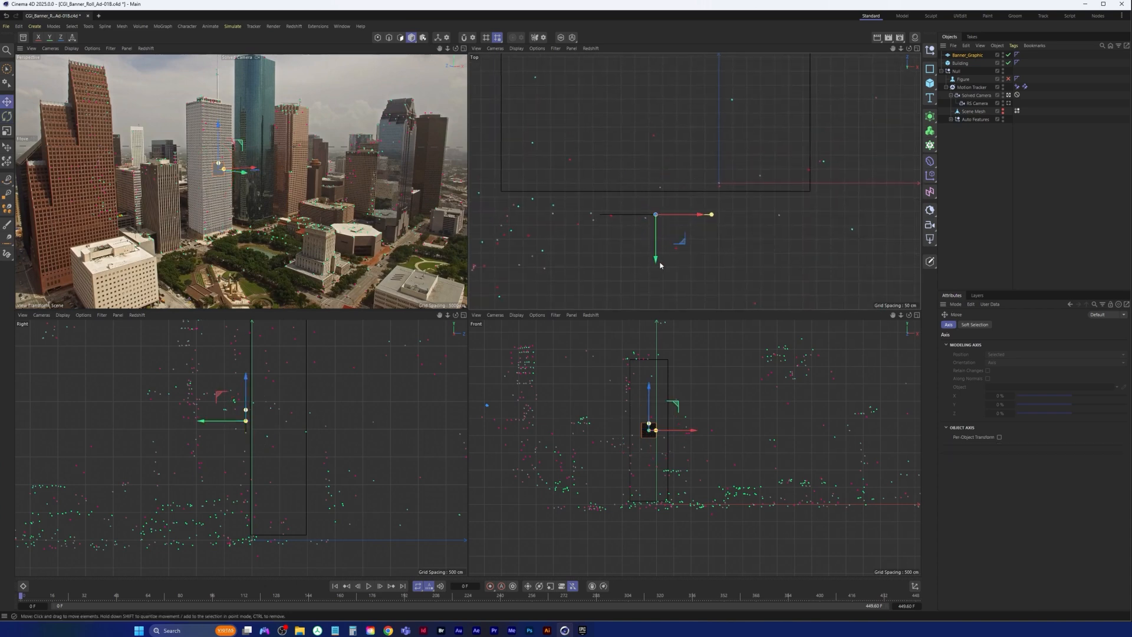
left_click_drag(656, 260, 656, 251)
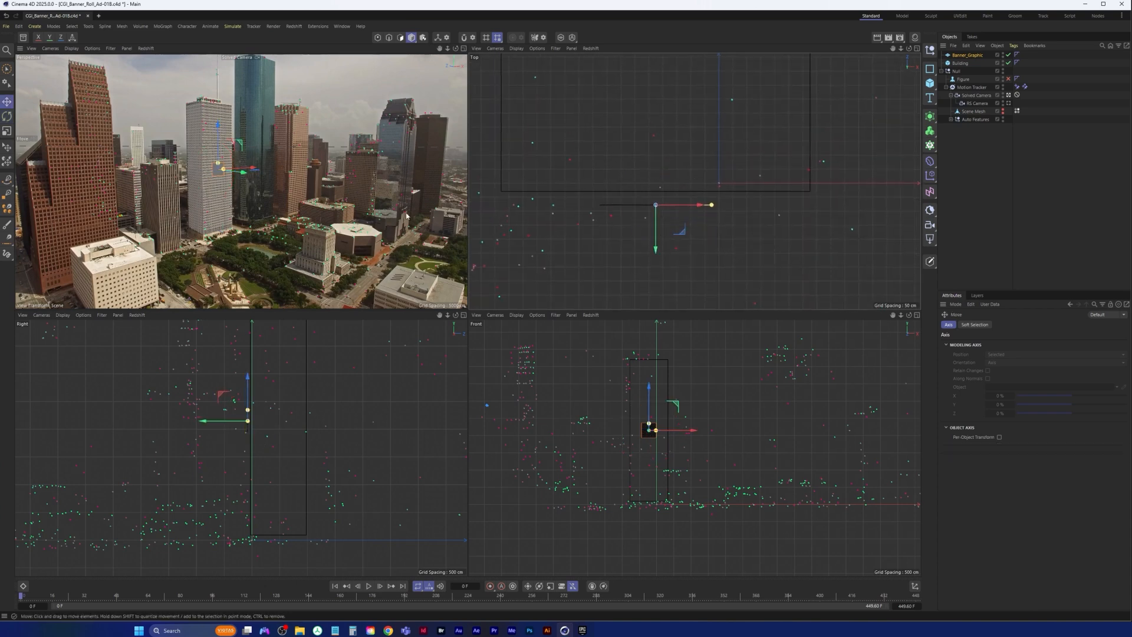
key("F1")
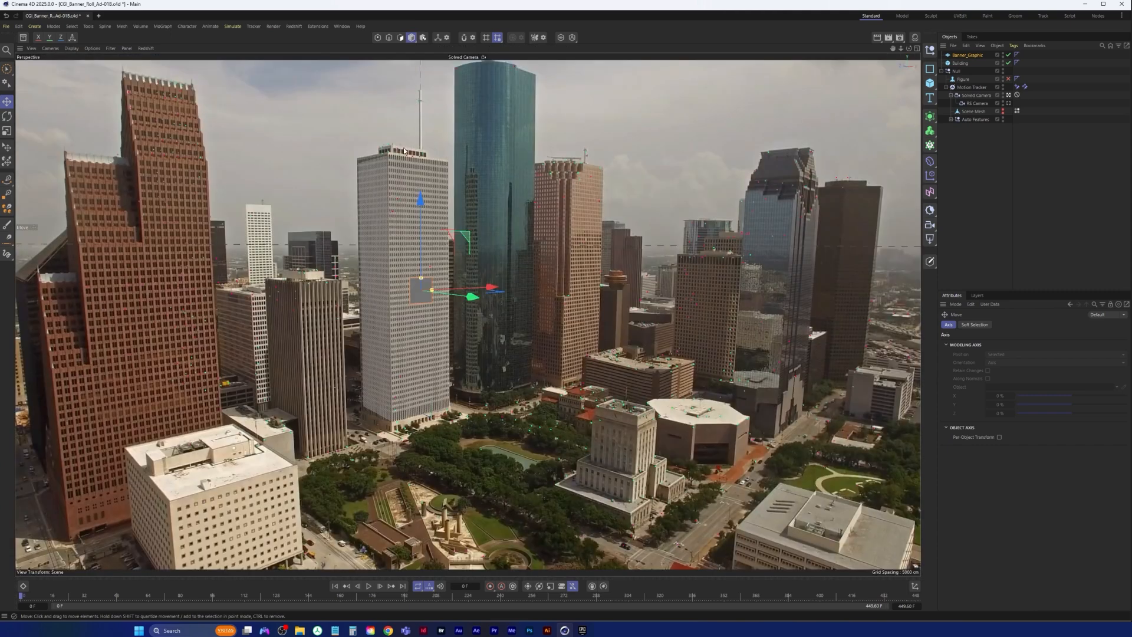
Step: Inspect the spacing between Banner_Graphic and Building through the Default Camera, and return to the Solved Camera
left_click(469, 56)
left_click(479, 64)
left_click_drag(472, 340, 270, 338, "alt")
scroll(475, 300, "up", 5)
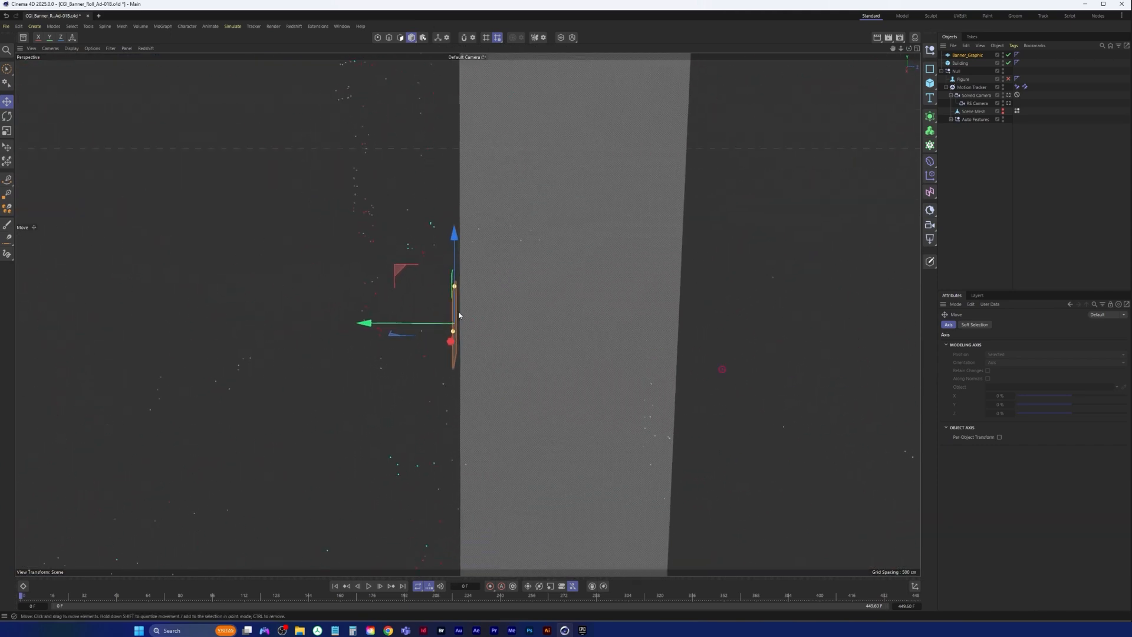
mouse_move(459, 316)
left_mouse_down("alt")
mouse_move(427, 321)
mouse_move(466, 307)
mouse_move(430, 287)
mouse_move(458, 293)
left_mouse_up("alt")
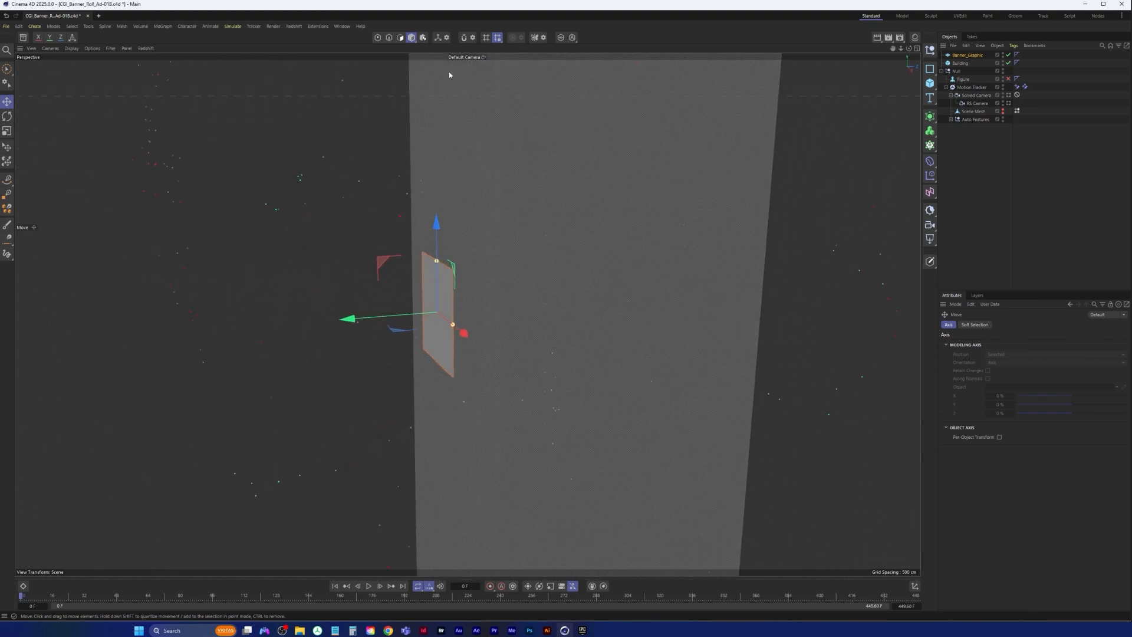
left_click(465, 57)
left_click(485, 75)
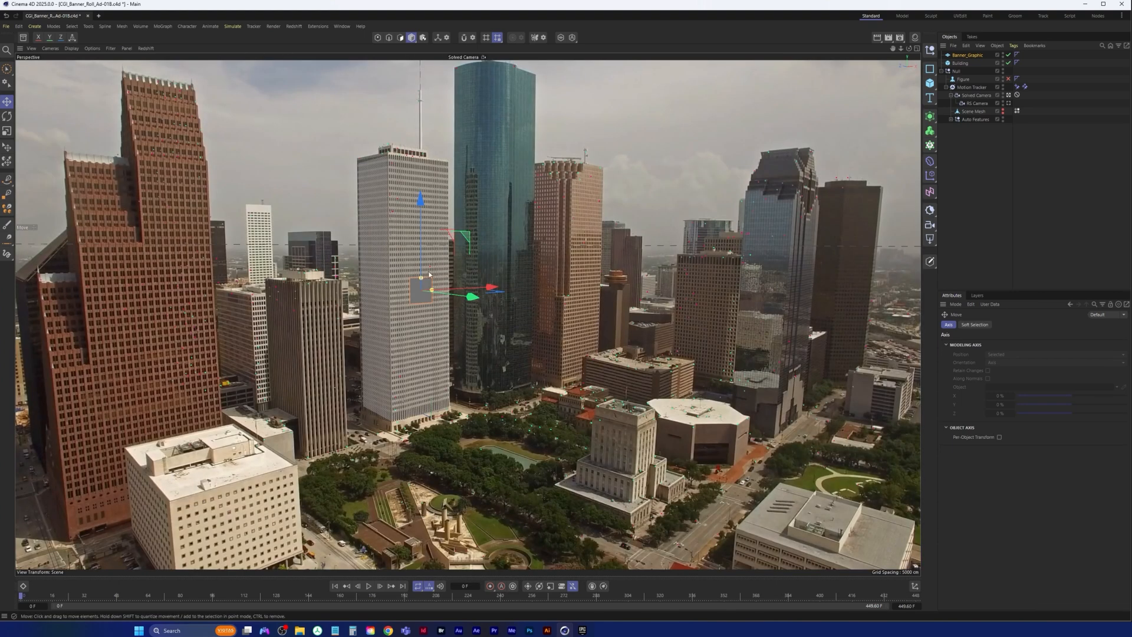
Step: Enlarge Banner_Graphic's height and width and shift it upward to cover most of the white tower's upper facade
left_click_drag(422, 278, 420, 234)
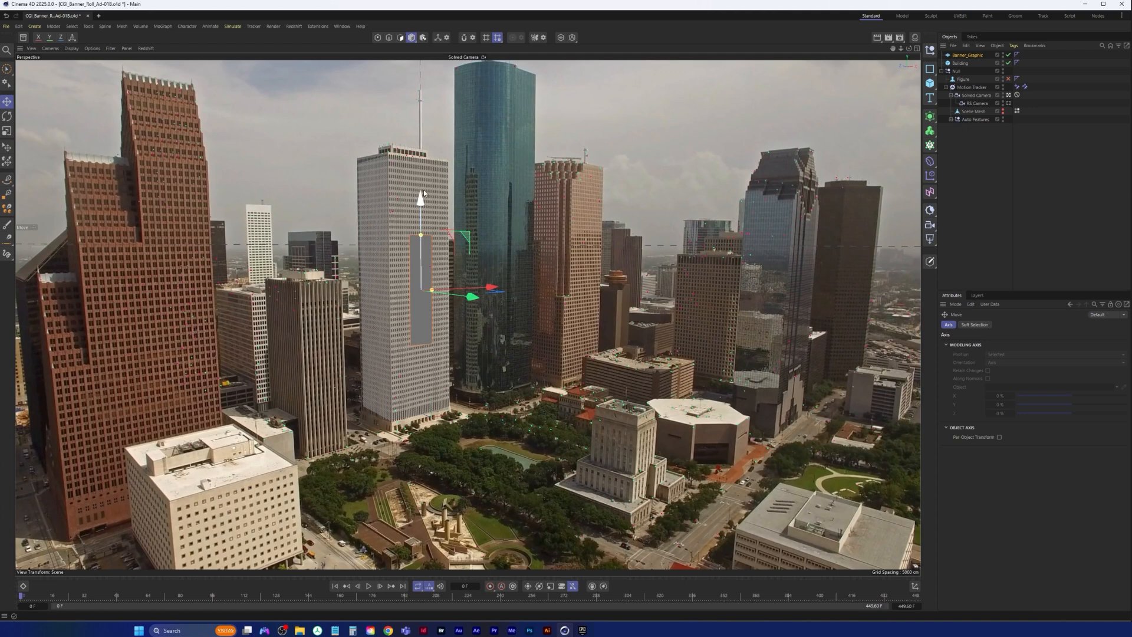
left_click_drag(423, 191, 422, 166)
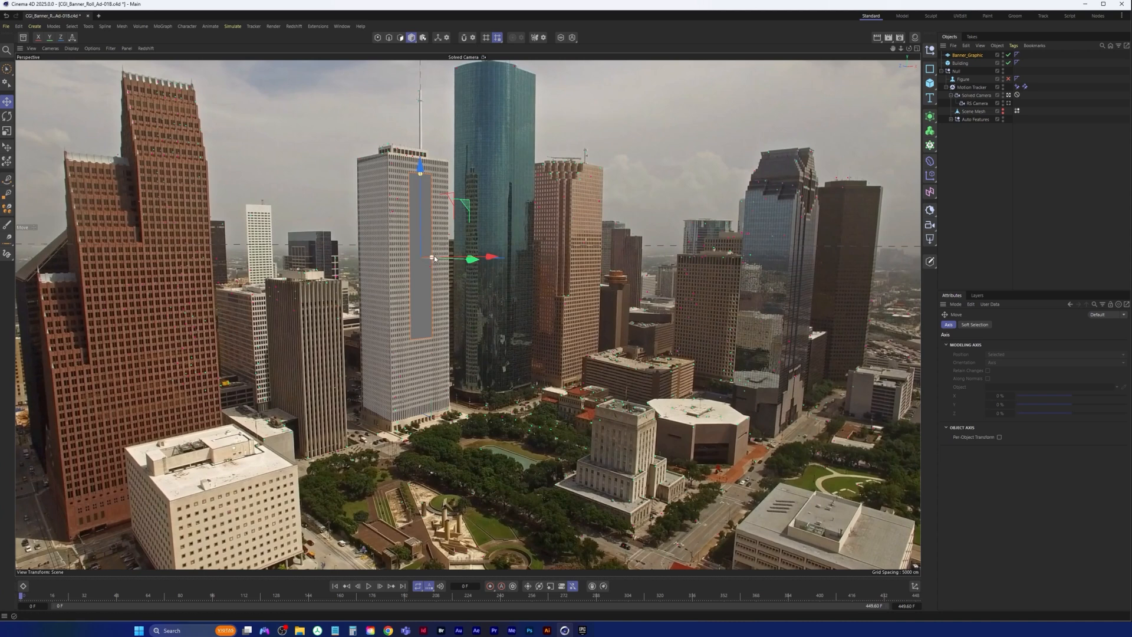
left_click_drag(434, 257, 445, 256)
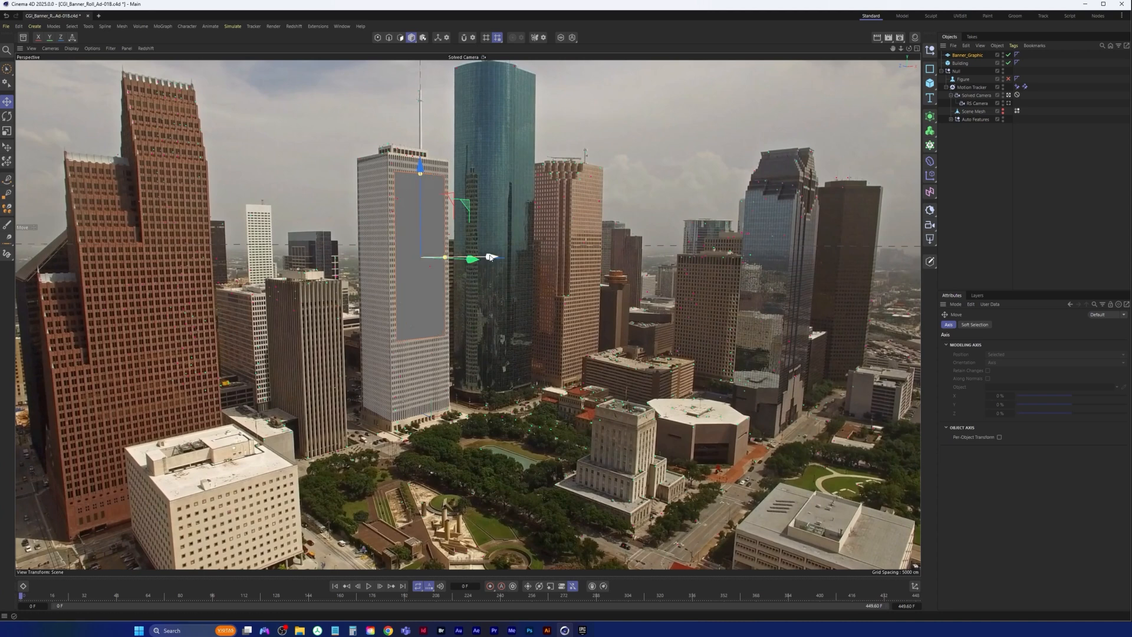
mouse_move(490, 257)
left_mouse_down()
mouse_move(417, 258)
mouse_move(503, 258)
mouse_move(489, 257)
left_mouse_up()
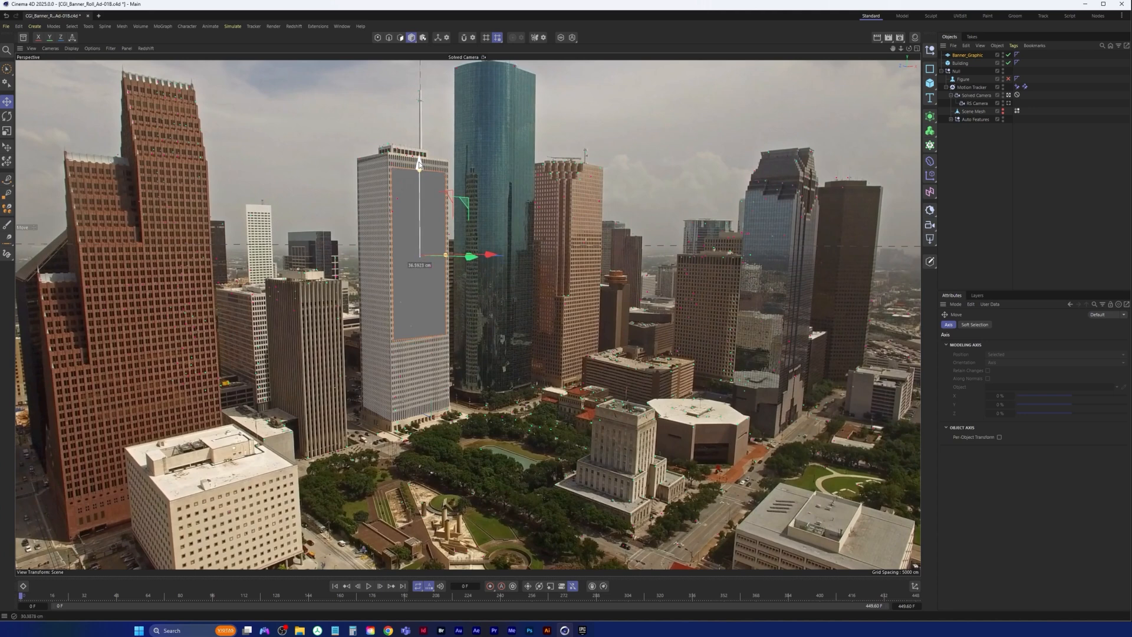
left_click(508, 491)
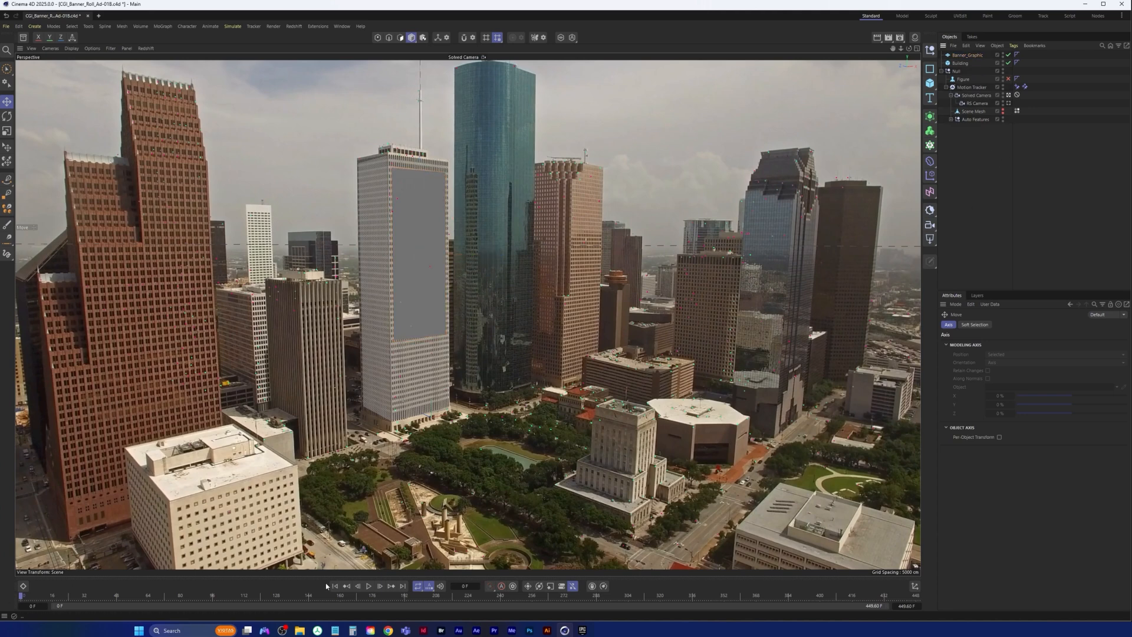
Step: Play the animation to check how Banner_Graphic tracks with the tower, and return to frame 0
left_click(368, 587)
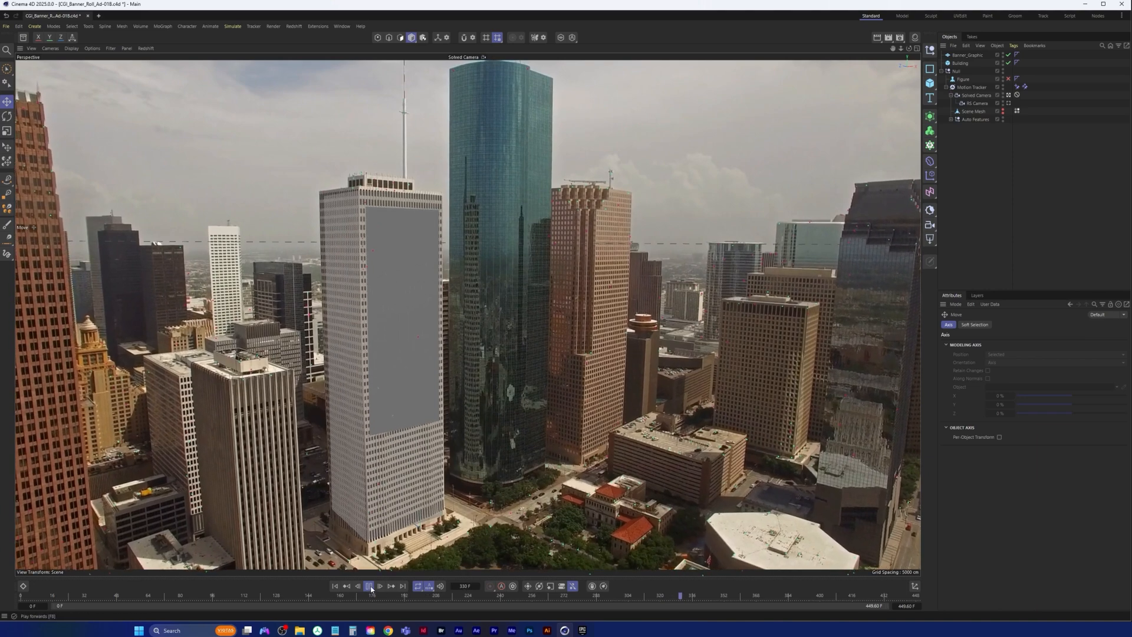
left_click(686, 596)
left_click_drag(695, 599, 21, 595)
Step: Add a Spline Wrap deformer as a child of Banner_Graphic
key("t")
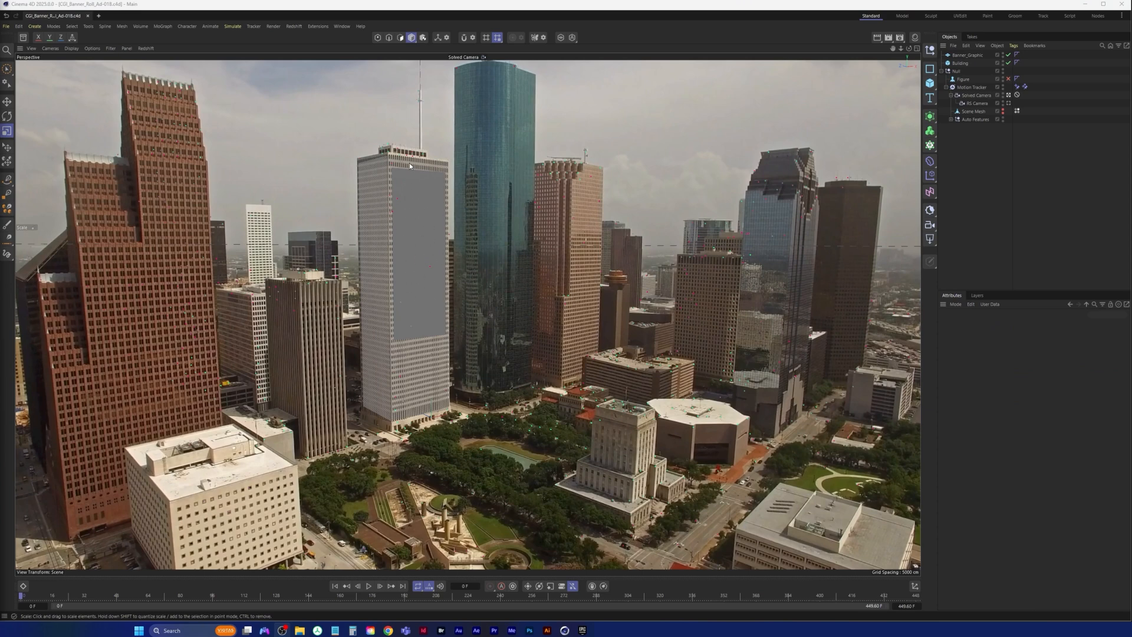
left_click(967, 55)
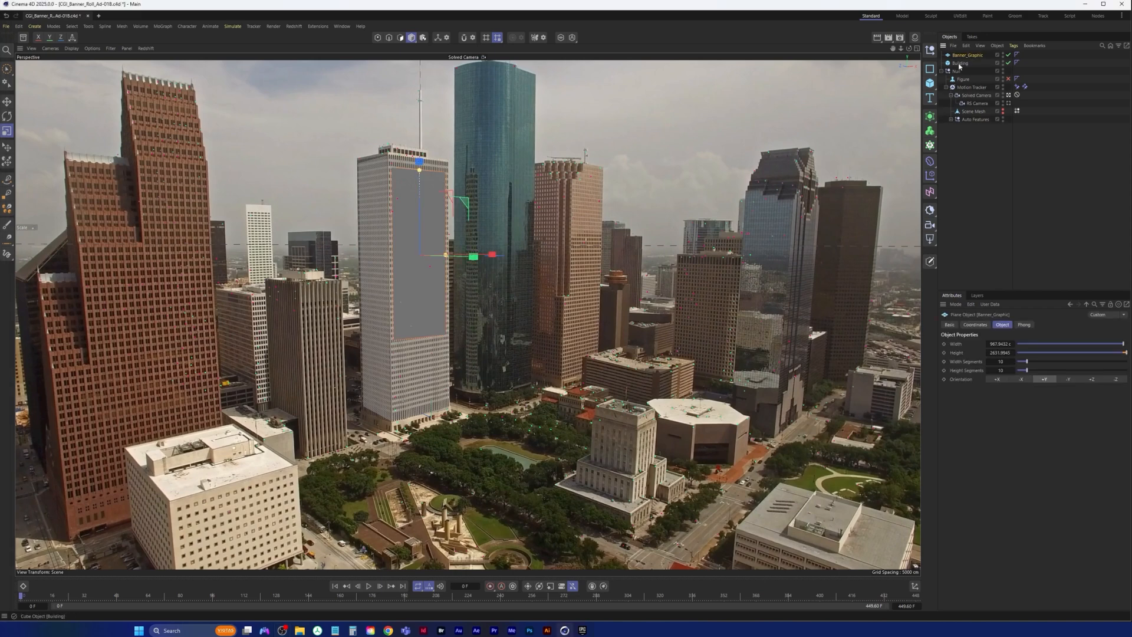
left_click(930, 164)
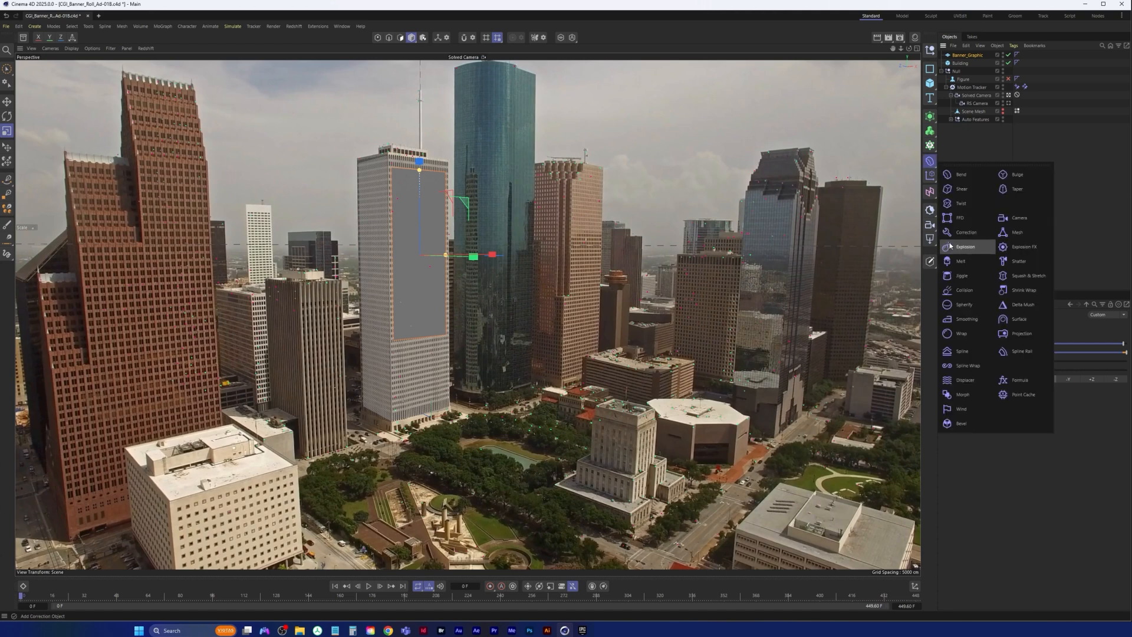
left_click(968, 366)
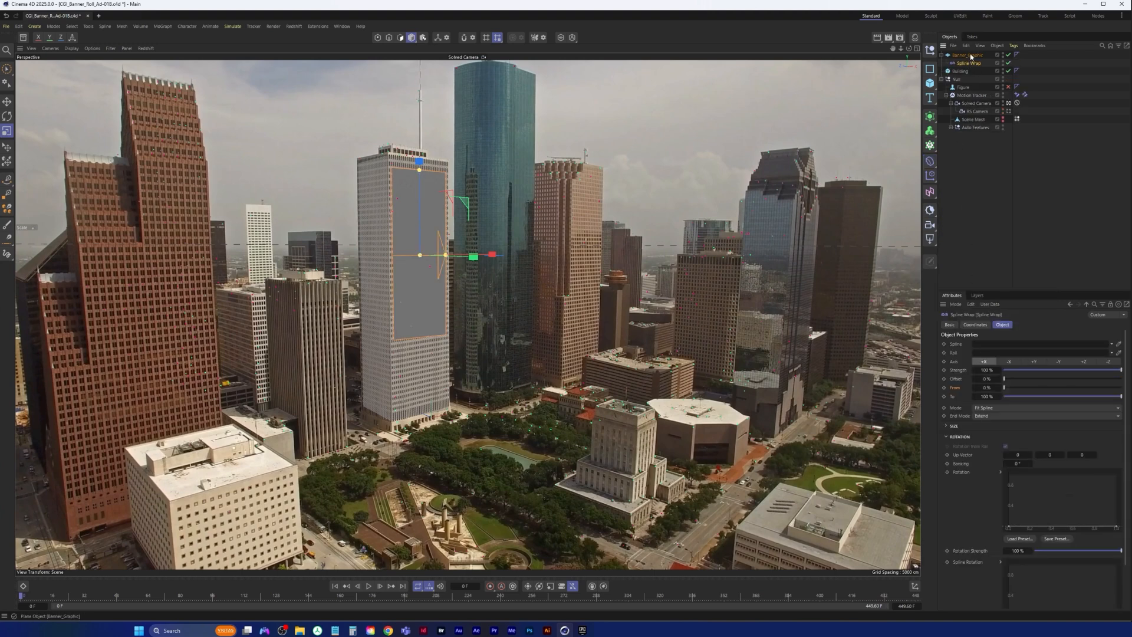
Step: Compare the Spline Wrap's axis directions on Banner_Graphic and set the axis to +Z
left_click(1059, 361)
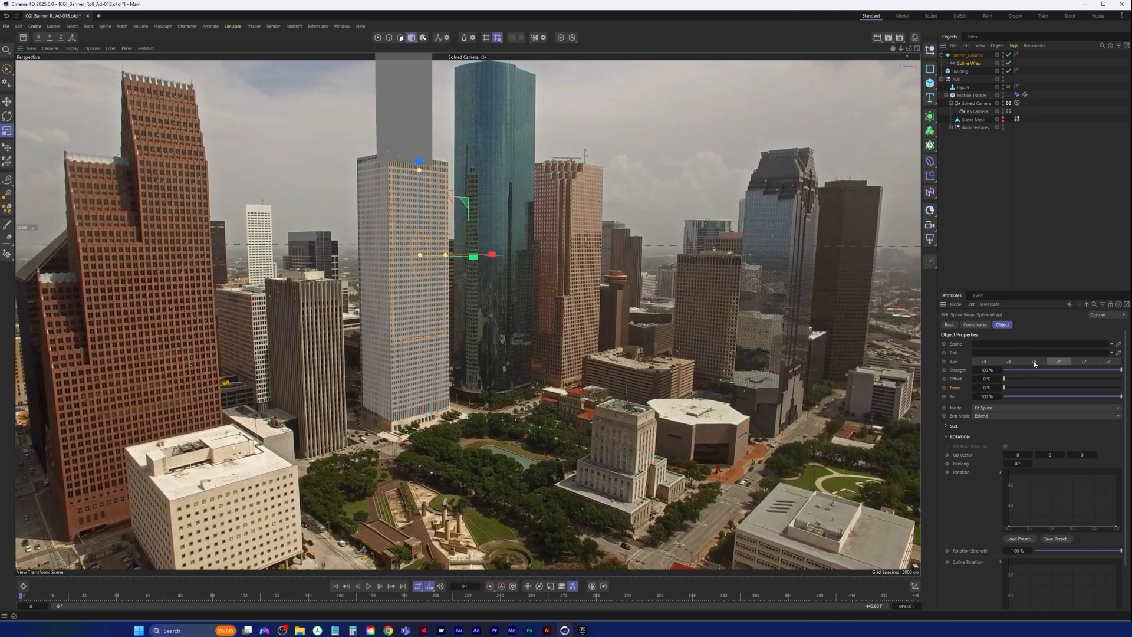
left_click(1029, 362)
left_click(1015, 362)
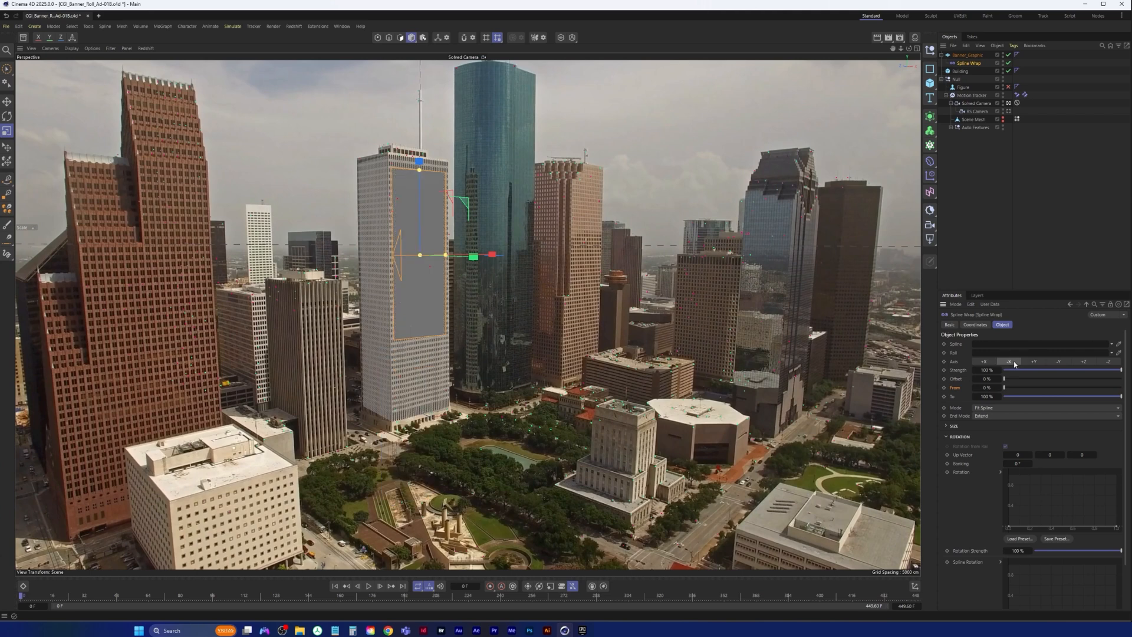
left_click(991, 361)
left_click(1084, 361)
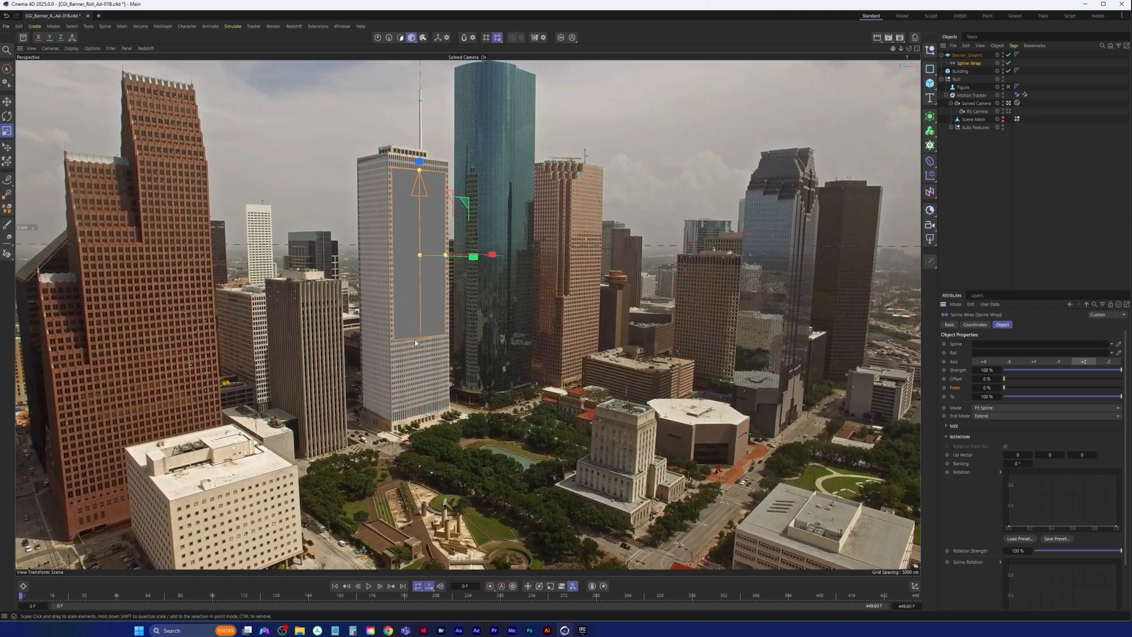
left_click(1105, 363)
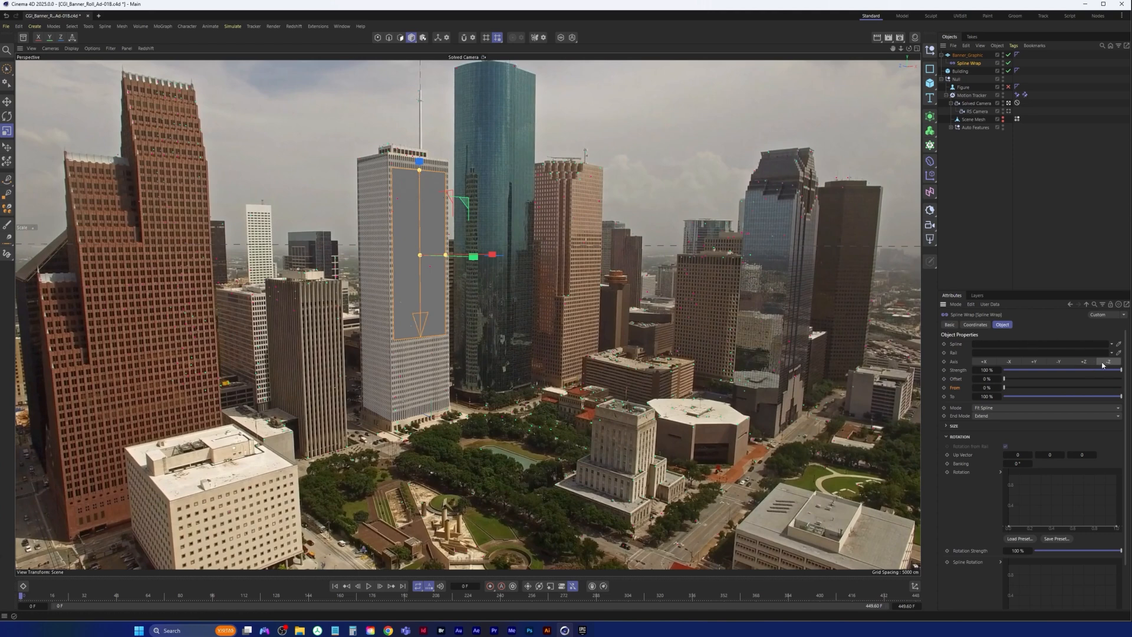
left_click(1093, 363)
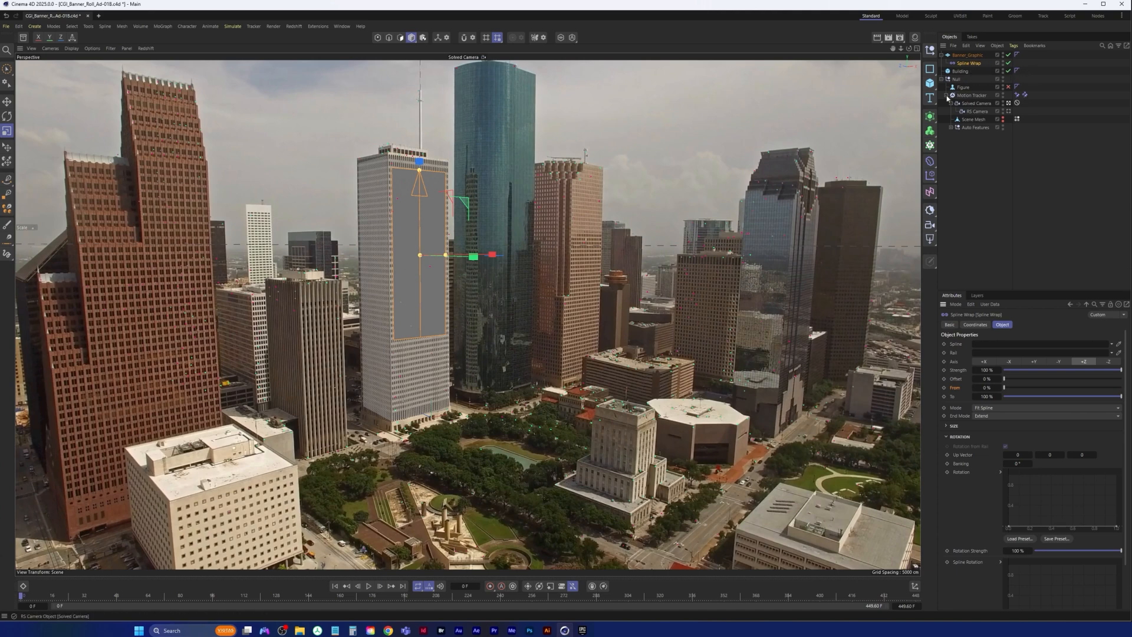
Step: Switch out of the Solved Camera view and add a Helix spline to the scene
left_click(1008, 103)
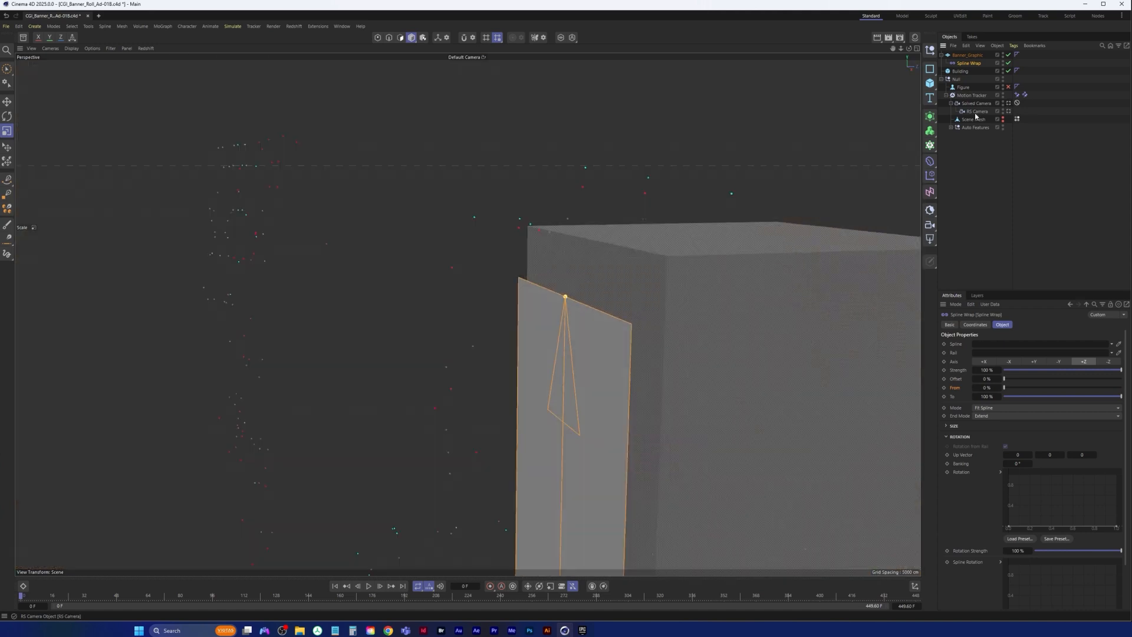
middle_click_drag(614, 384, 445, 245, "alt")
right_click_drag(445, 245, 411, 306, "alt")
middle_click_drag(412, 306, 388, 207, "alt")
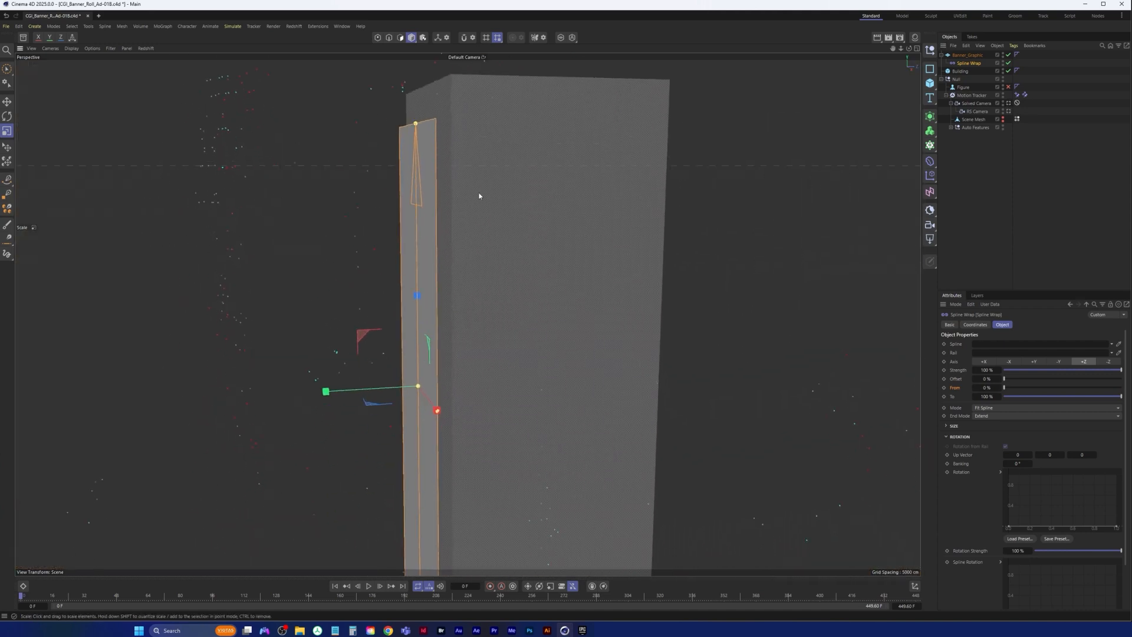
left_click(930, 70)
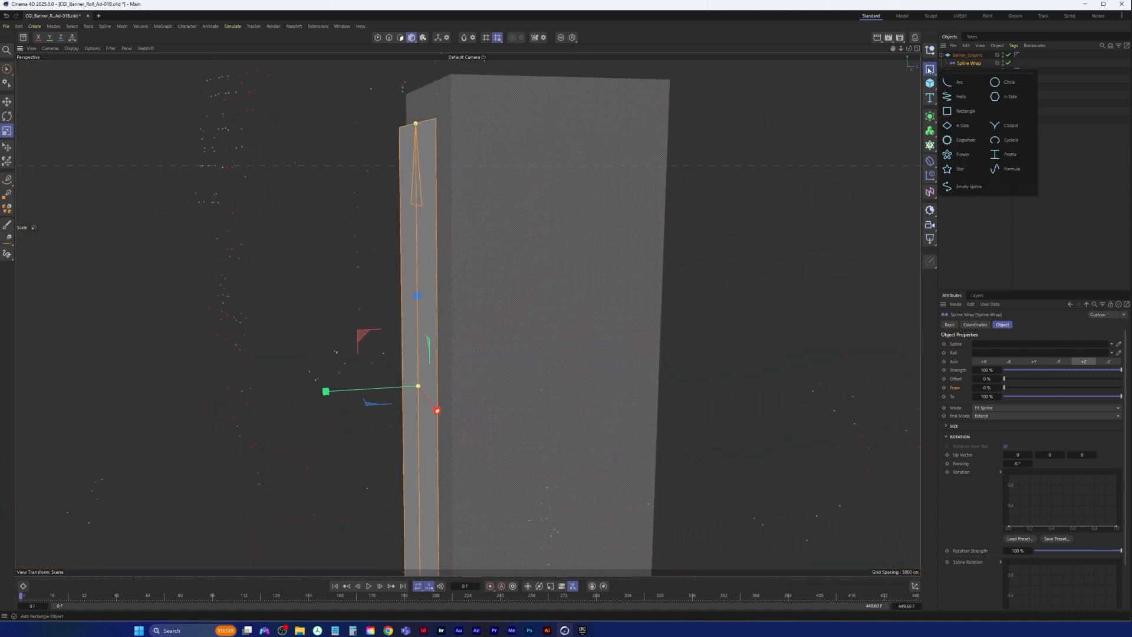
left_click(960, 96)
Step: Move the Helix up from the building's base to the upper part of Banner_Graphic
right_click_drag(504, 366, 409, 366, "alt")
key("e")
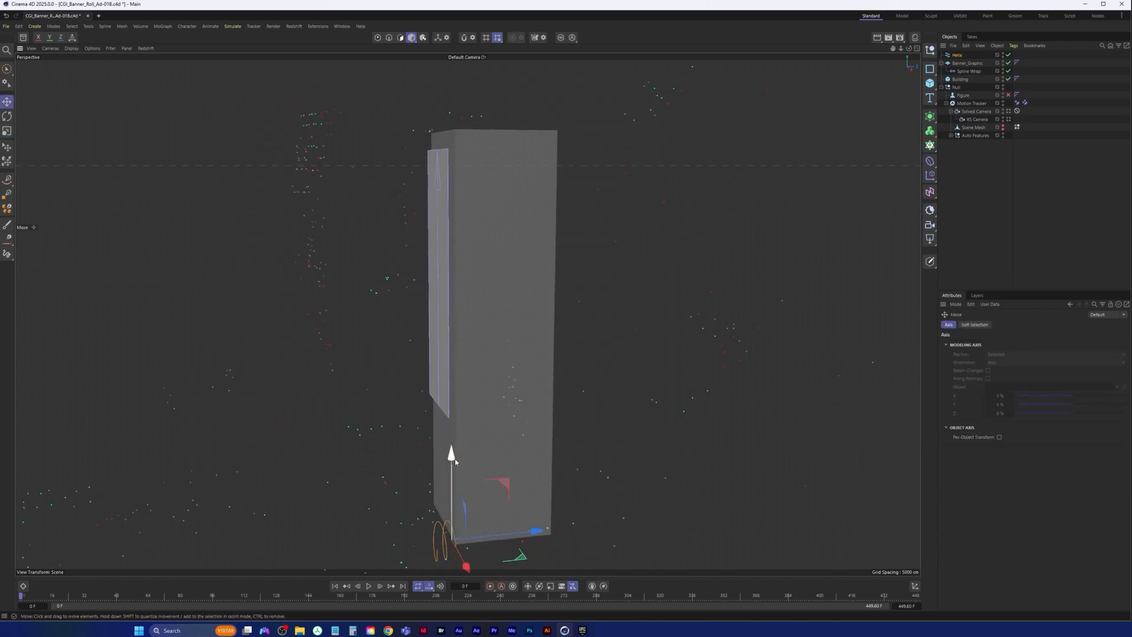
left_click_drag(503, 481, 473, 123)
right_click_drag(430, 169, 498, 139, "alt")
middle_click_drag(438, 218, 429, 260, "alt")
right_click_drag(429, 259, 446, 252, "alt")
left_click_drag(446, 252, 413, 269, "alt")
Step: Flatten the Helix by setting its height to 0 cm and reduce its start radius to 22 cm
left_click(959, 56)
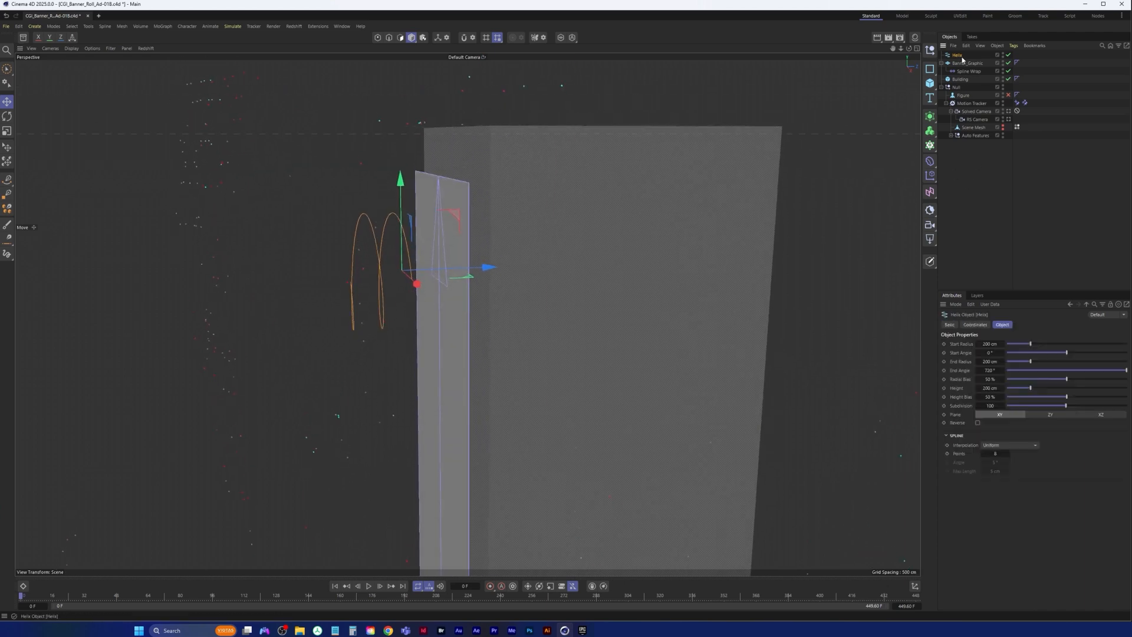
left_click(992, 388)
type("0")
key("Return")
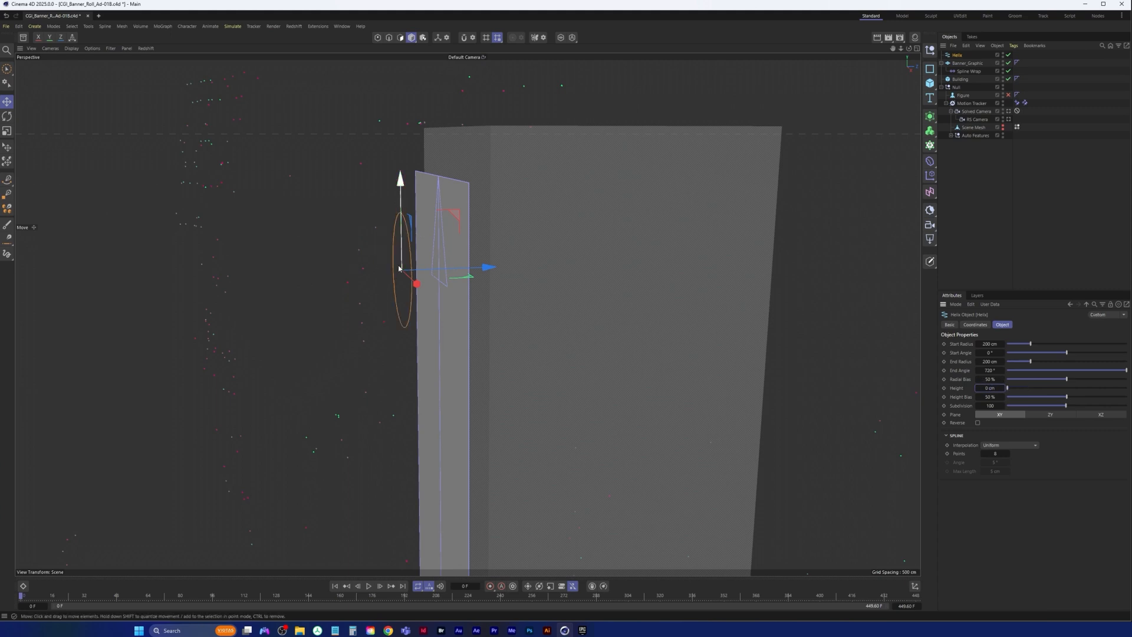
left_click_drag(407, 280, 466, 293, "alt")
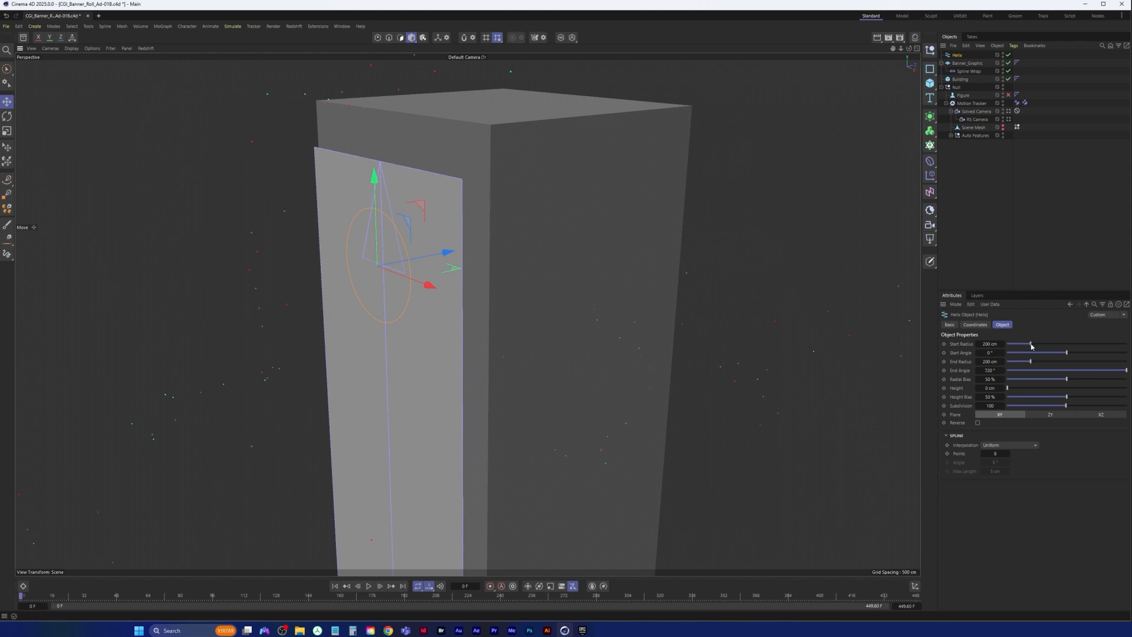
mouse_move(1031, 345)
left_mouse_down()
mouse_move(1049, 344)
mouse_move(1009, 349)
left_mouse_up()
left_click_drag(362, 266, 419, 285, "alt")
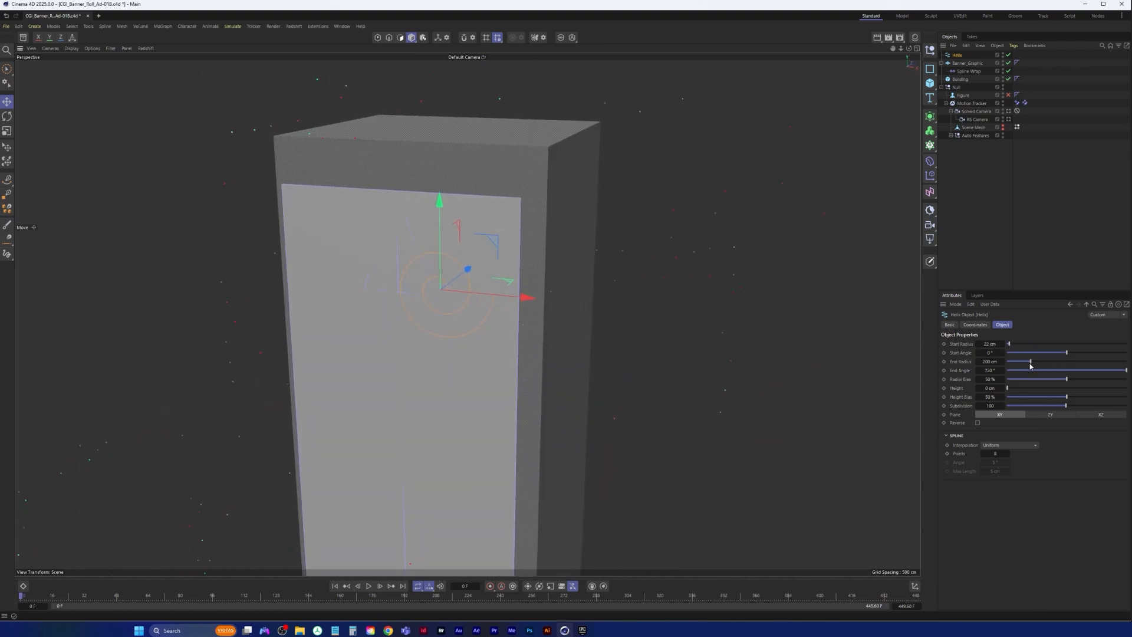
Step: Increase the Helix's end angle so that the flat spiral makes about three turns
mouse_move(1126, 371)
left_mouse_down()
mouse_move(1104, 373)
mouse_move(1121, 374)
left_mouse_up()
left_click_drag(990, 370, 1041, 370)
left_click_drag(1001, 370, 997, 370)
middle_click_drag(462, 287, 431, 297, "alt")
left_click_drag(432, 298, 361, 307, "alt")
Step: Assign the Helix as the spline of Banner_Graphic's Spline Wrap
left_click(968, 71)
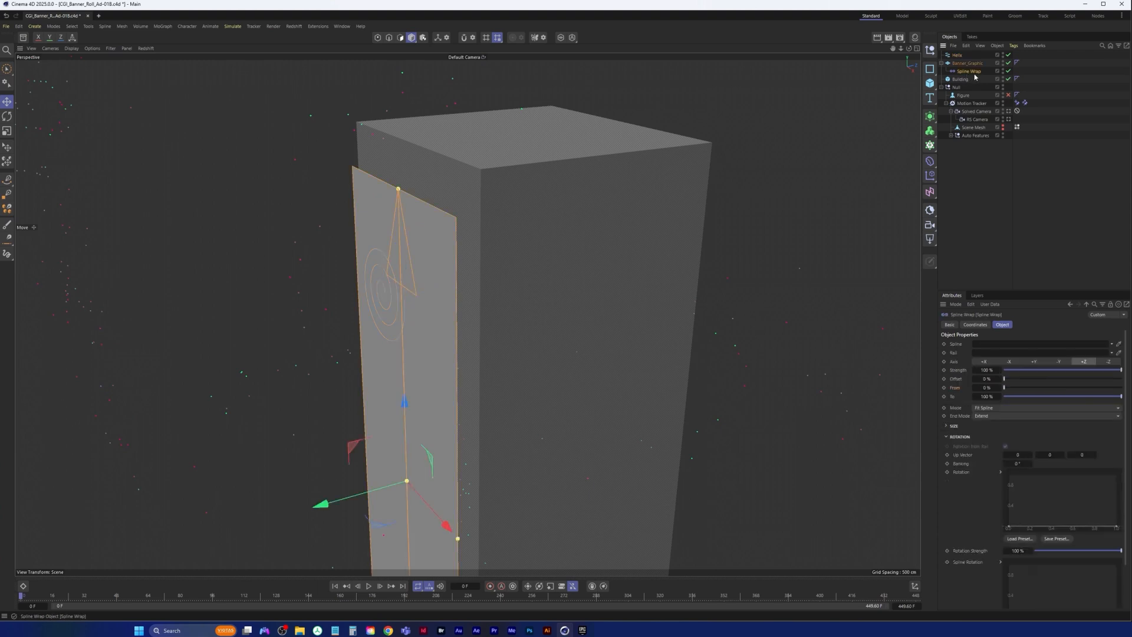
left_click_drag(957, 55, 984, 343)
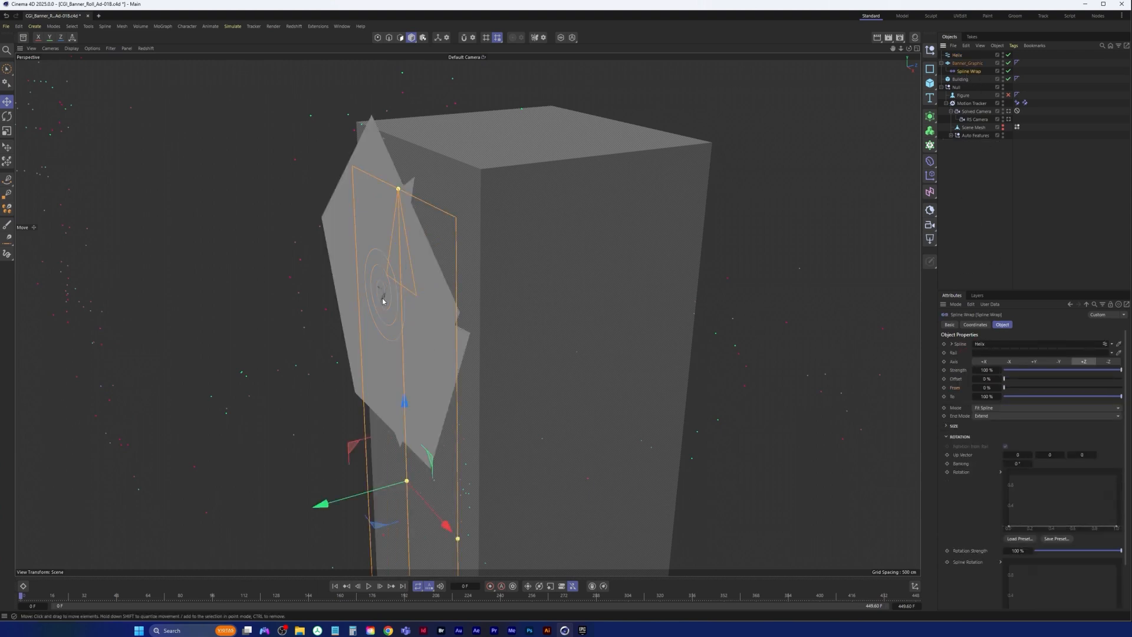
left_click_drag(406, 281, 442, 304, "alt")
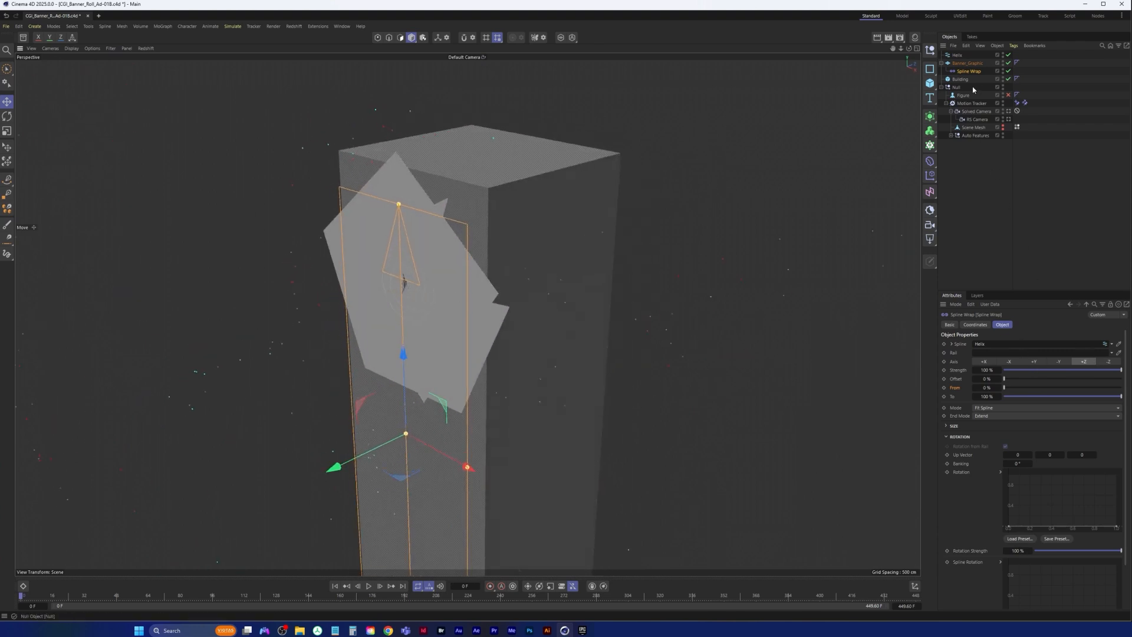
Step: Compare the Spline Wrap's axis directions with the Helix assigned and set the axis to -Z
left_click(985, 362)
left_click(1033, 362)
left_click(1060, 364)
left_click(1085, 362)
left_click(984, 361)
left_click(1009, 361)
left_click(1033, 362)
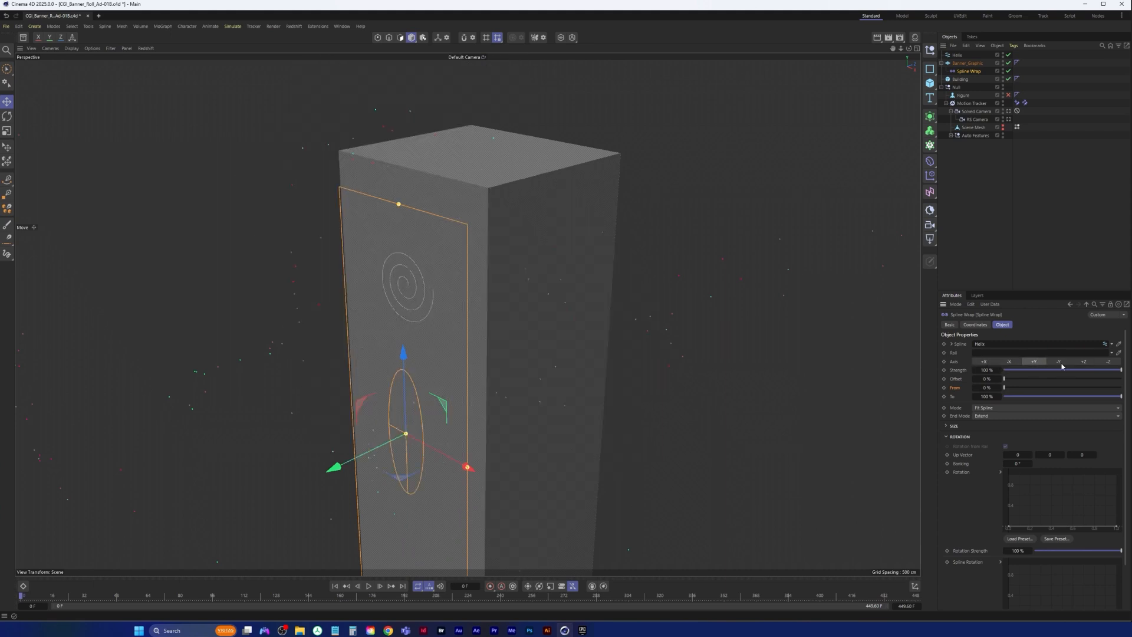
left_click(1061, 363)
left_click(1085, 362)
left_click(1111, 363)
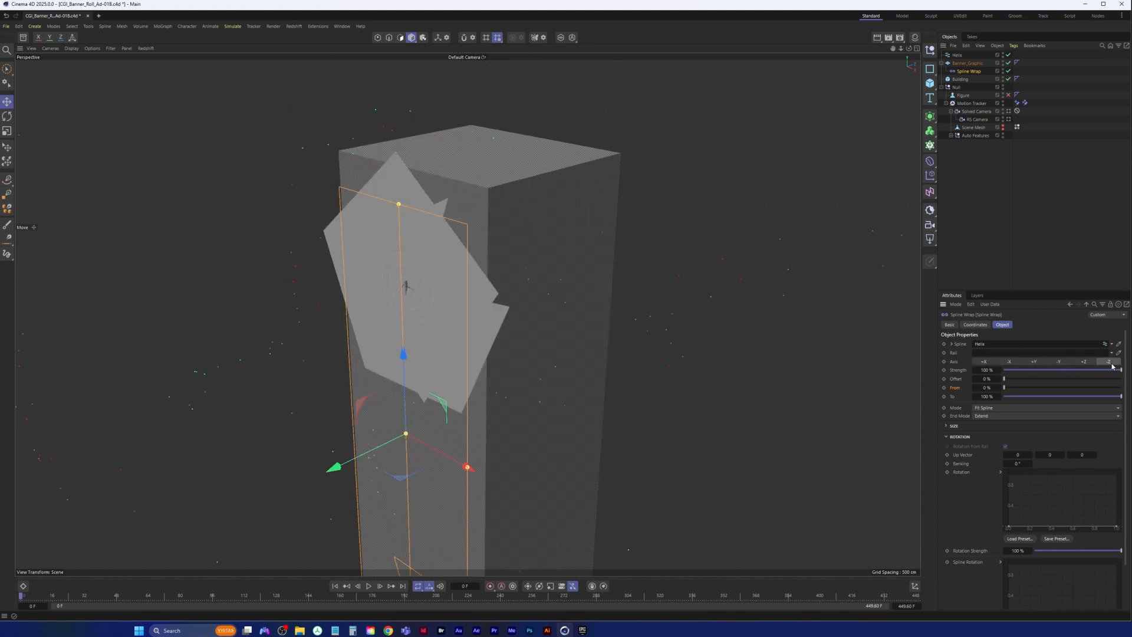
scroll(418, 295, "down", 5)
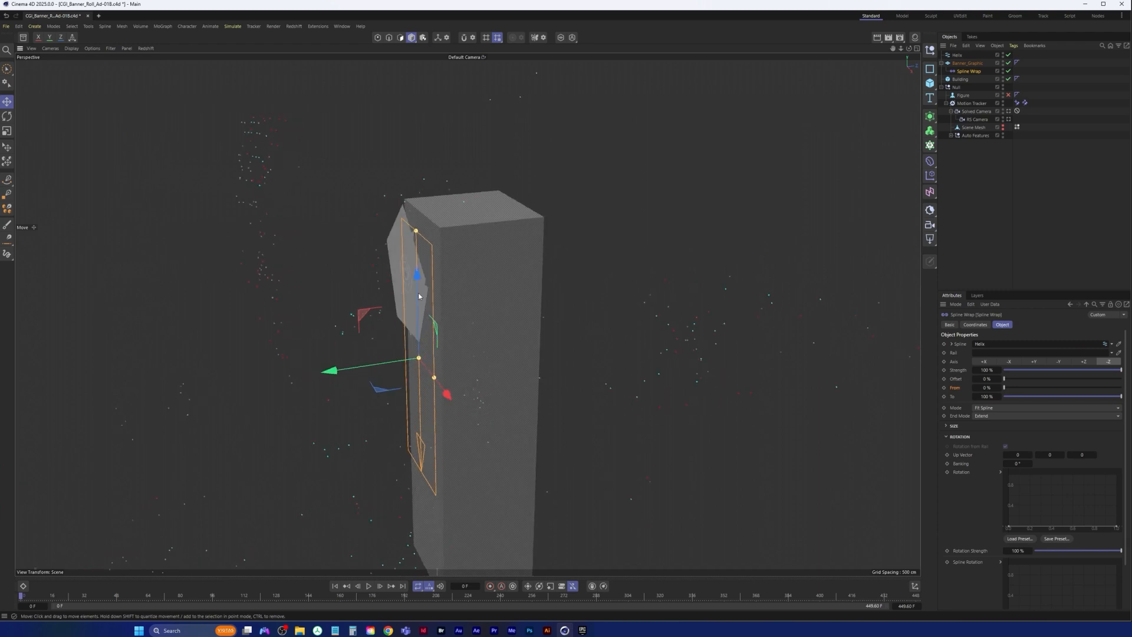
scroll(418, 292, "up", 5)
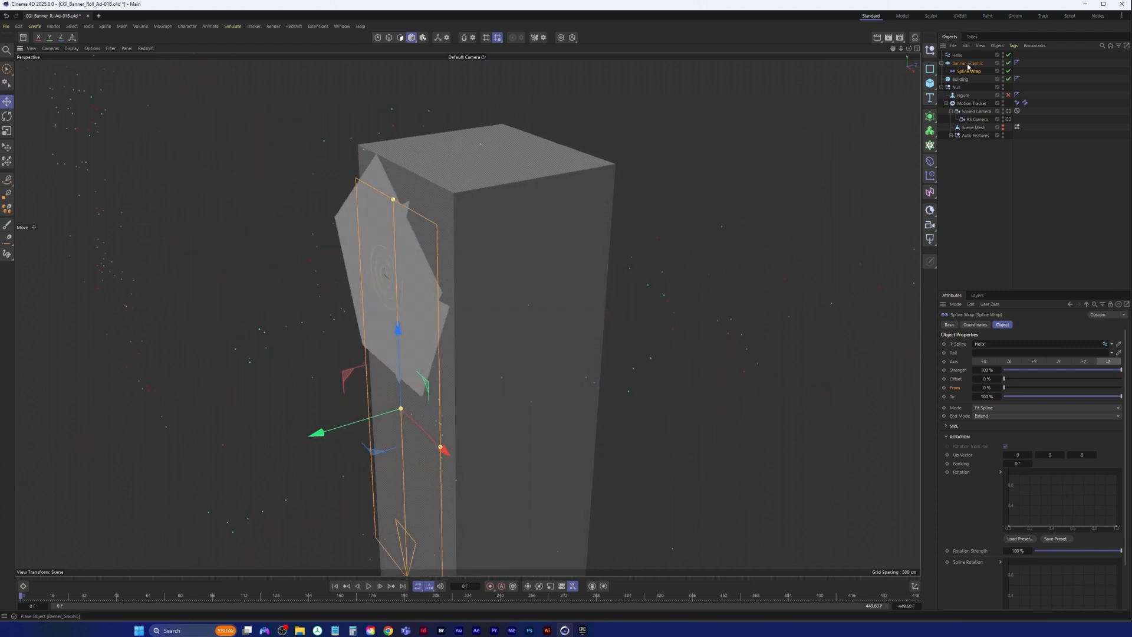
Step: Rotate the Helix a quarter turn about its vertical axis so the spiral stands perpendicular to the facade
left_click(957, 55)
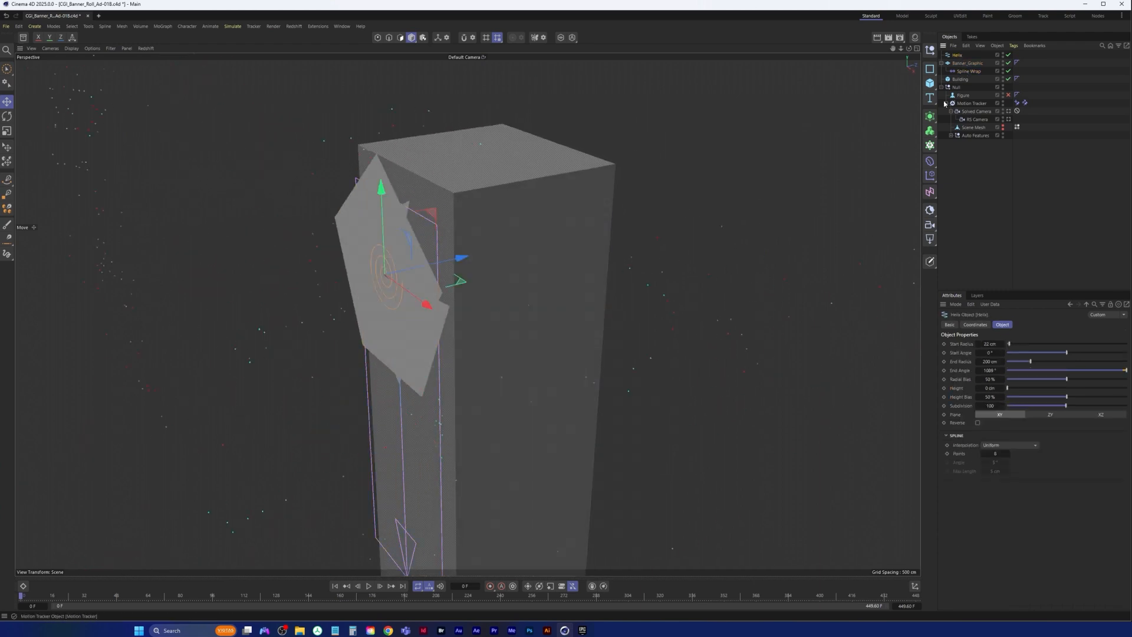
key("r")
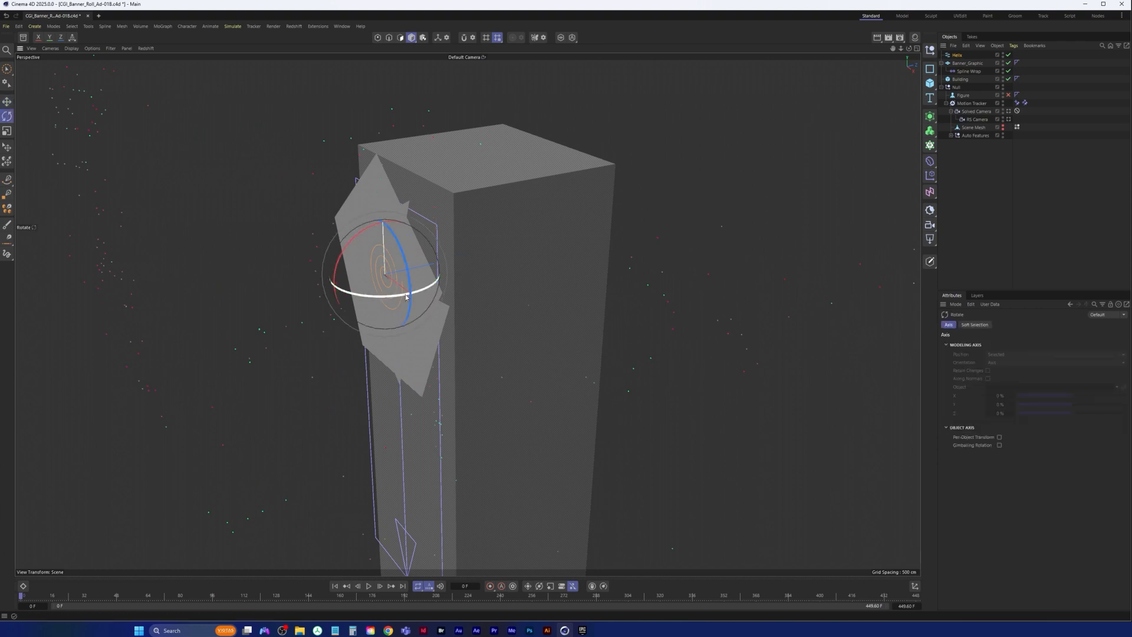
left_click_drag(384, 296, 460, 280)
key("ctrl+z")
left_click_drag(356, 294, 454, 291, "shift")
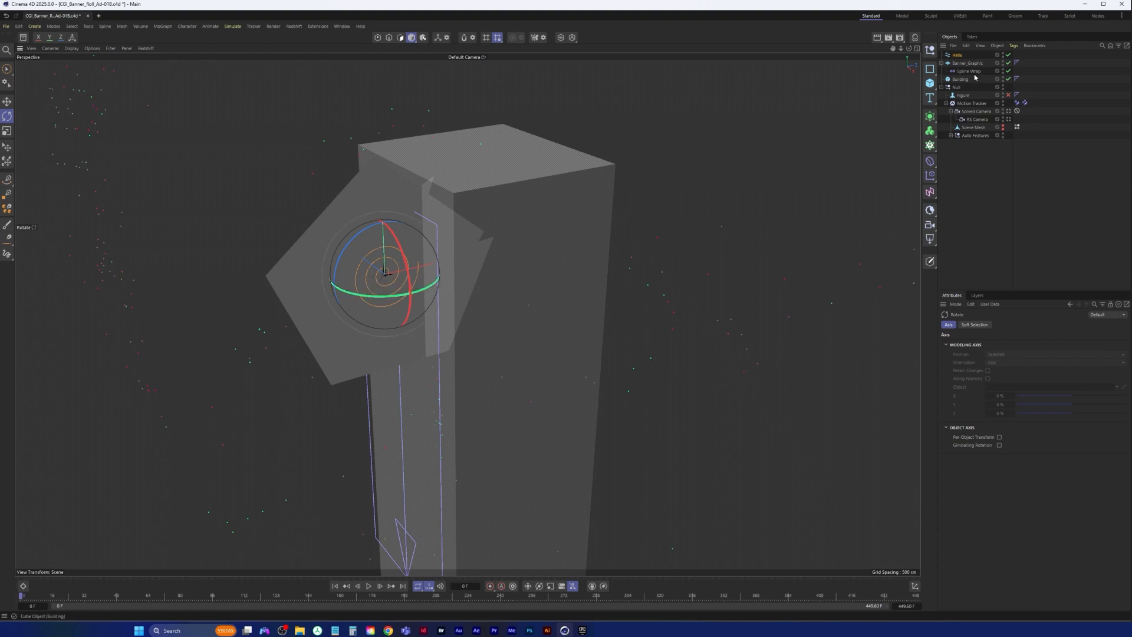
Step: Set the orientation of the Banner_Graphic plane to +X
left_click(969, 64)
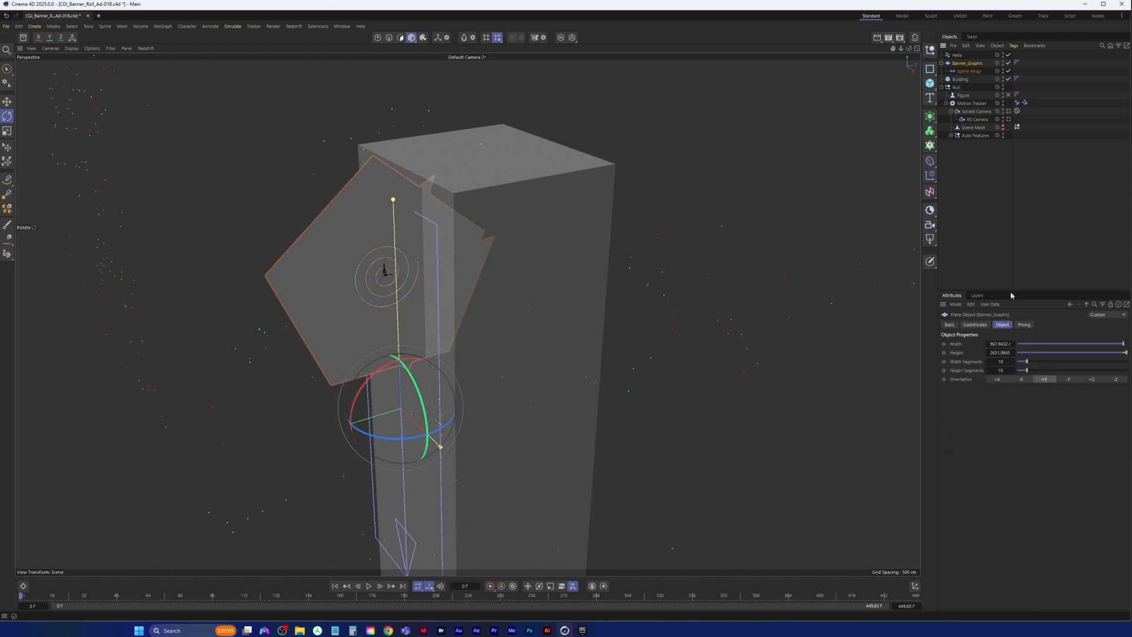
left_click(996, 379)
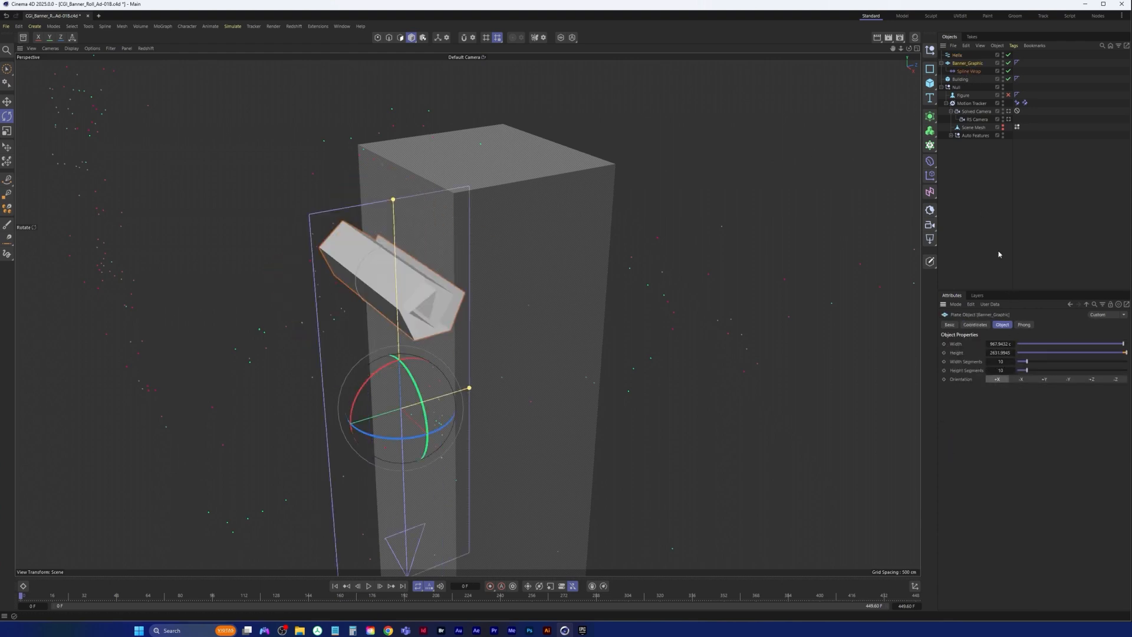
left_click_drag(416, 284, 438, 302, "alt")
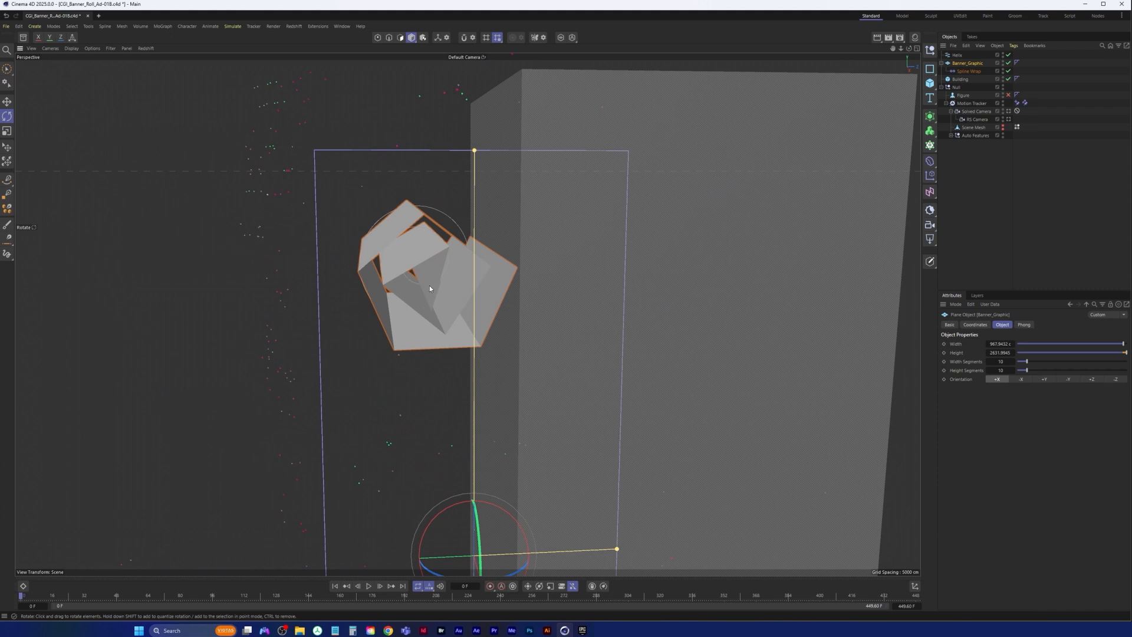
Step: Display the viewport in Gouraud Shading (Lines) and raise Banner_Graphic's height segments to 27
key("n")
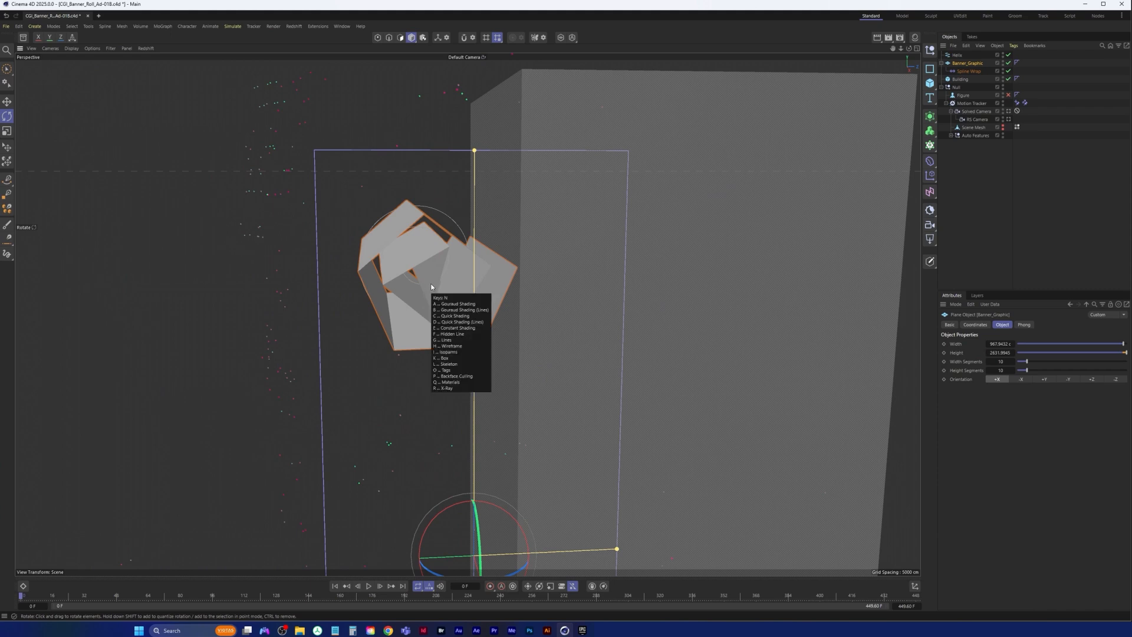
key("b")
left_click_drag(419, 297, 434, 305, "alt")
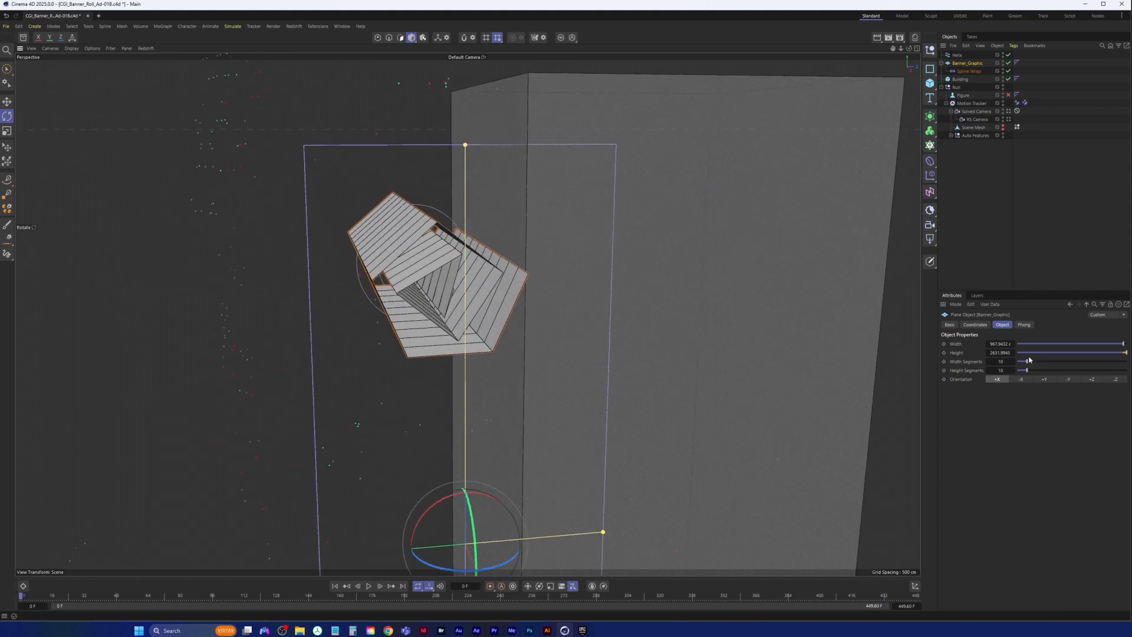
left_click_drag(1027, 361, 1046, 370)
left_click_drag(420, 305, 503, 334, "alt")
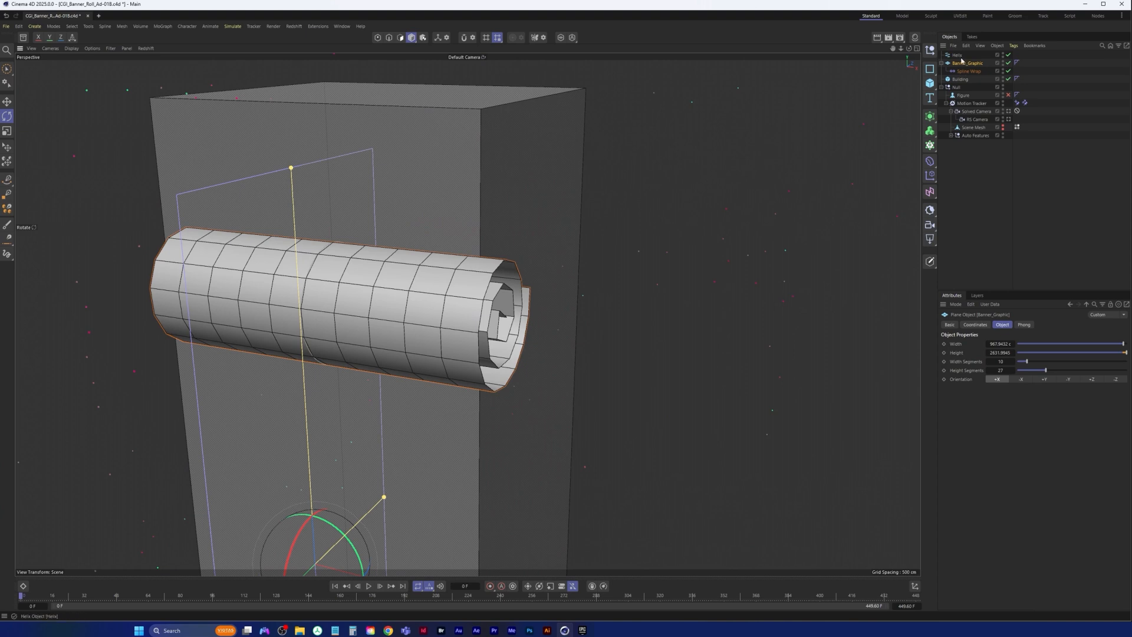
Step: Move the Helix sideways along its Z axis to centre the rolled banner on the facade
left_click(957, 56)
left_click_drag(387, 354, 321, 349, "alt")
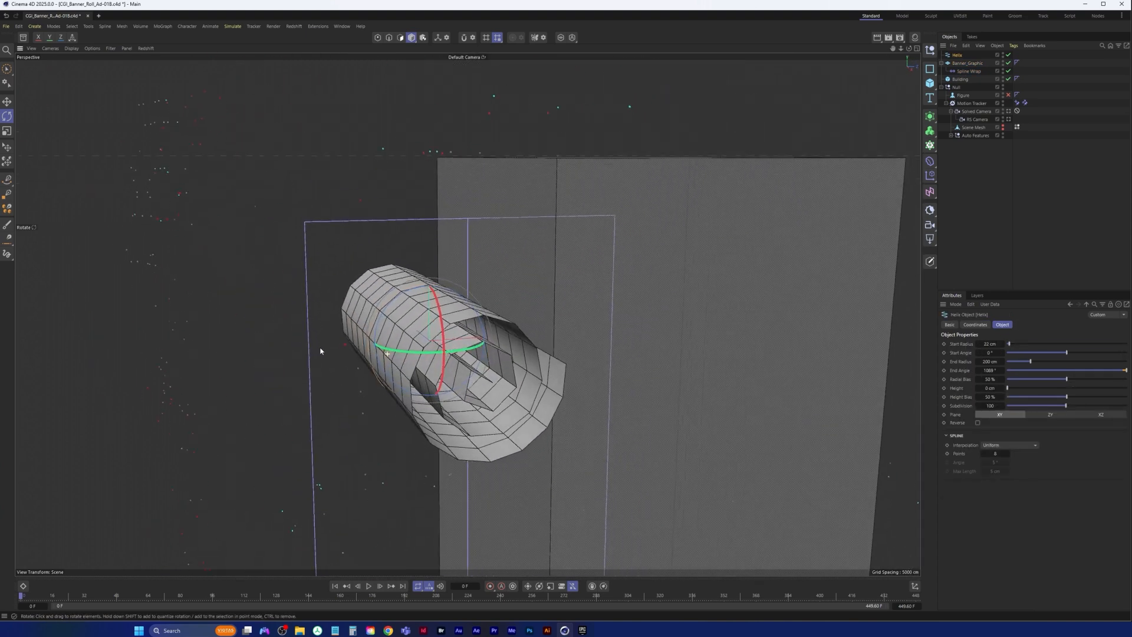
key("e")
left_click_drag(411, 350, 508, 297, "alt")
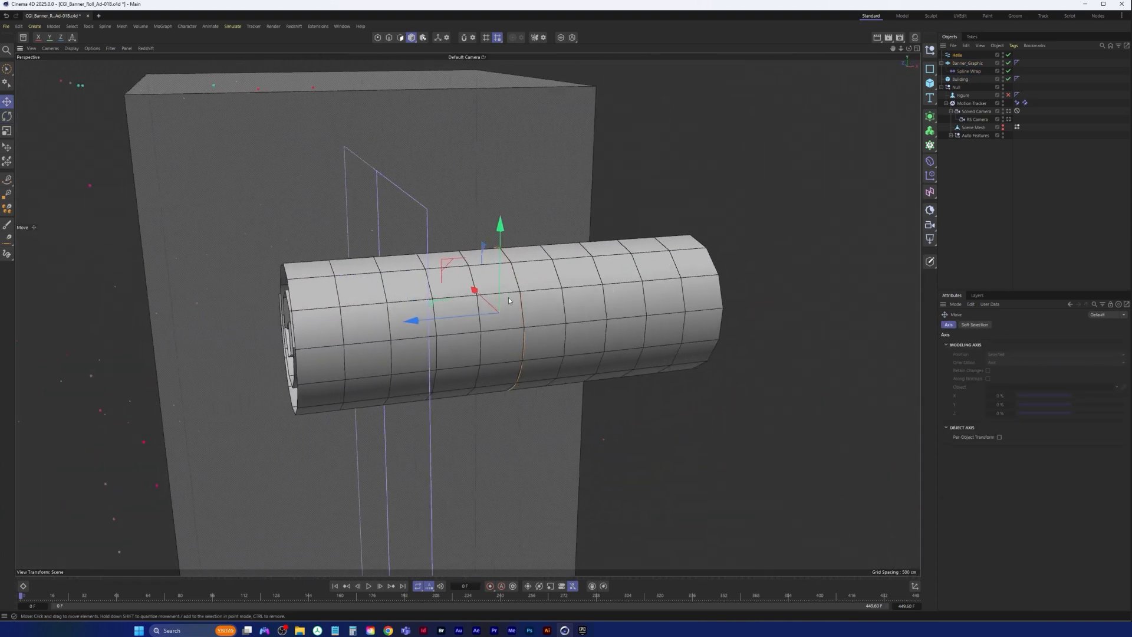
left_click_drag(409, 321, 304, 324)
left_click_drag(363, 343, 506, 341, "alt")
left_click_drag(357, 359, 381, 398, "alt")
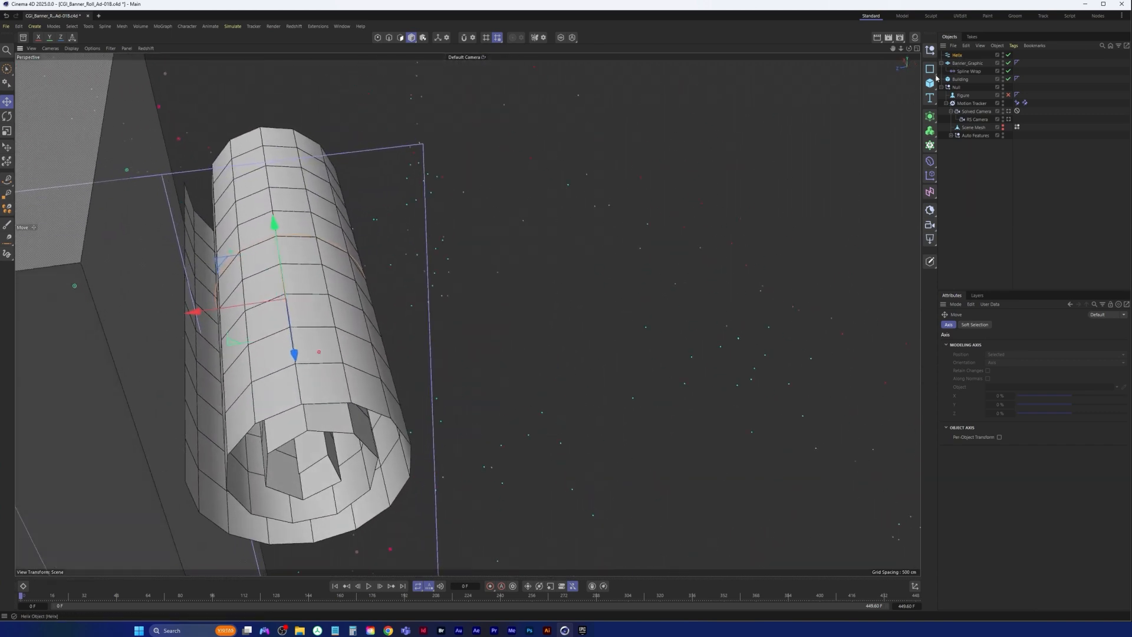
Step: Fine-tune the Helix's position in the Top view so the roll sits just in front of the building
middle_click(382, 313)
middle_click(663, 171)
scroll(329, 348, "down", 3)
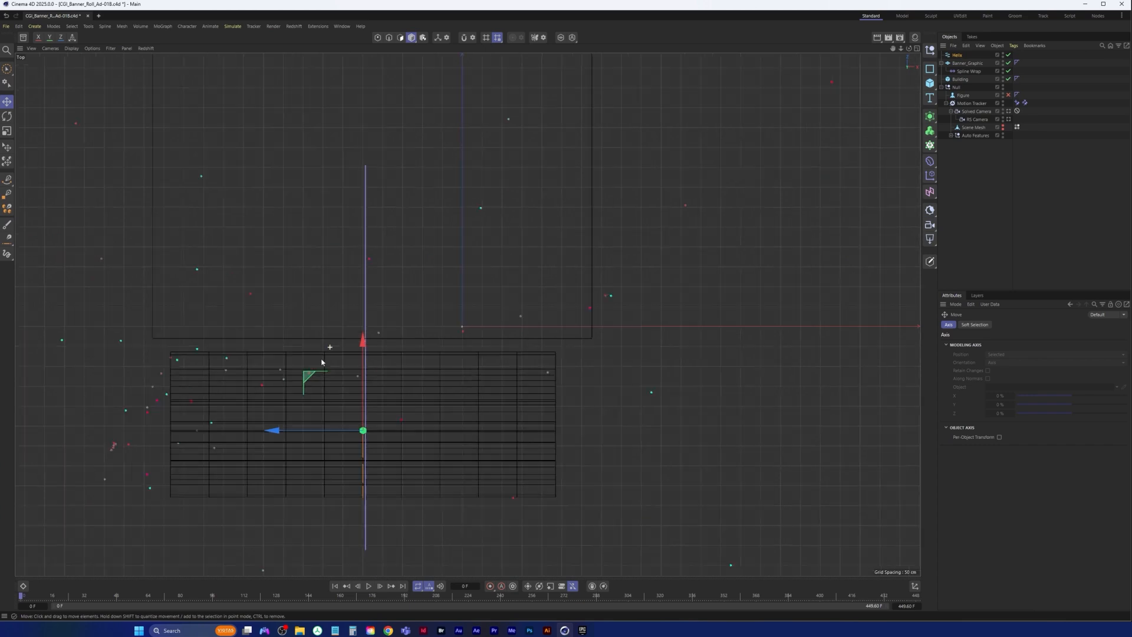
scroll(329, 348, "up", 3)
scroll(365, 357, "down", 4)
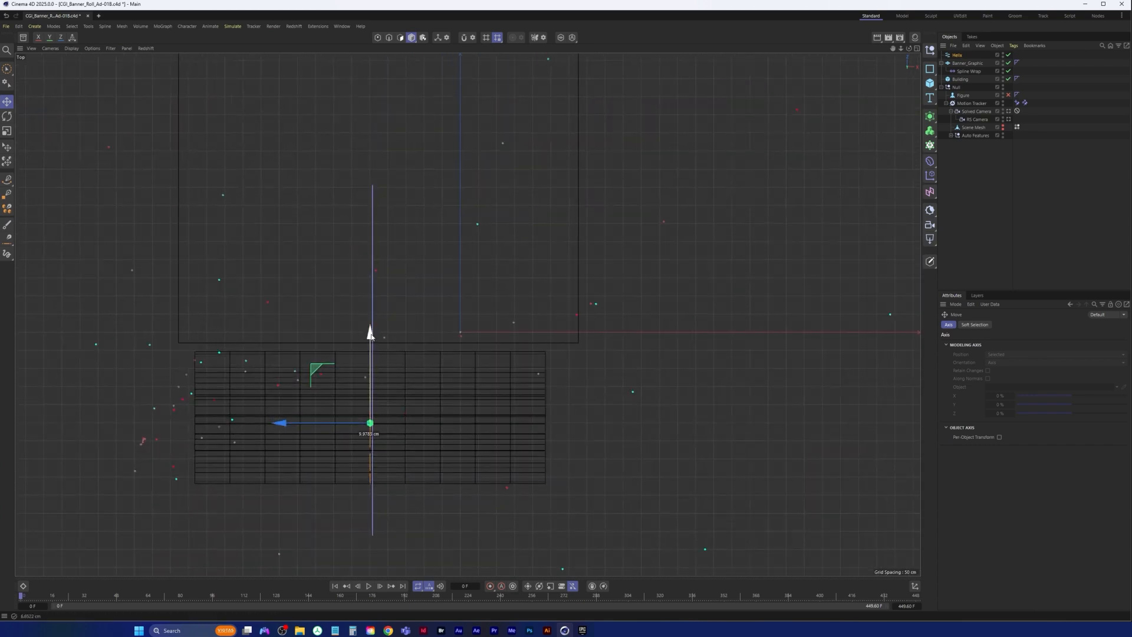
middle_click(545, 258)
middle_click(278, 222)
left_click_drag(319, 277, 355, 134, "alt")
middle_click_drag(363, 250, 351, 296, "alt")
left_click_drag(341, 302, 578, 236, "alt")
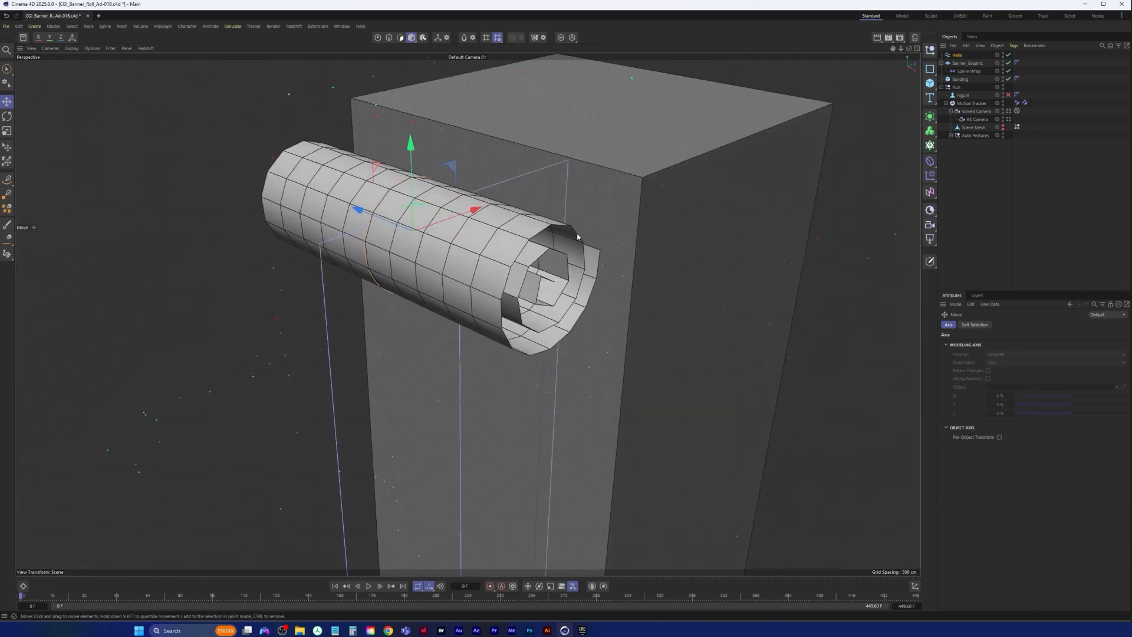
Step: Check the rolled banner against the footage through the Solved Camera, and return to the Default Camera
left_click(465, 57)
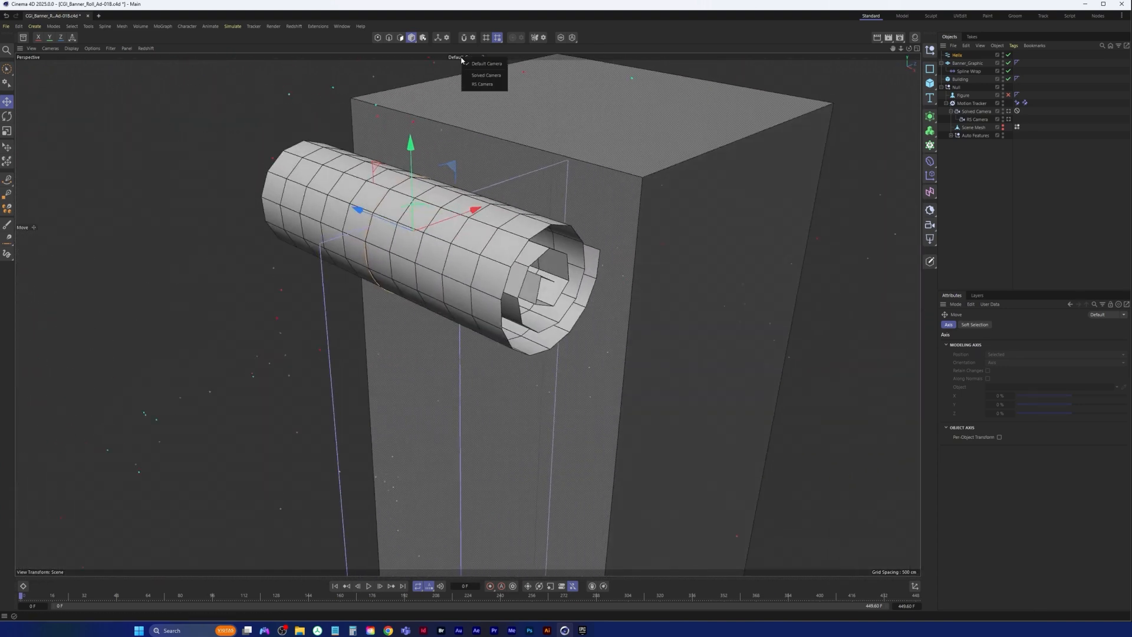
left_click(485, 80)
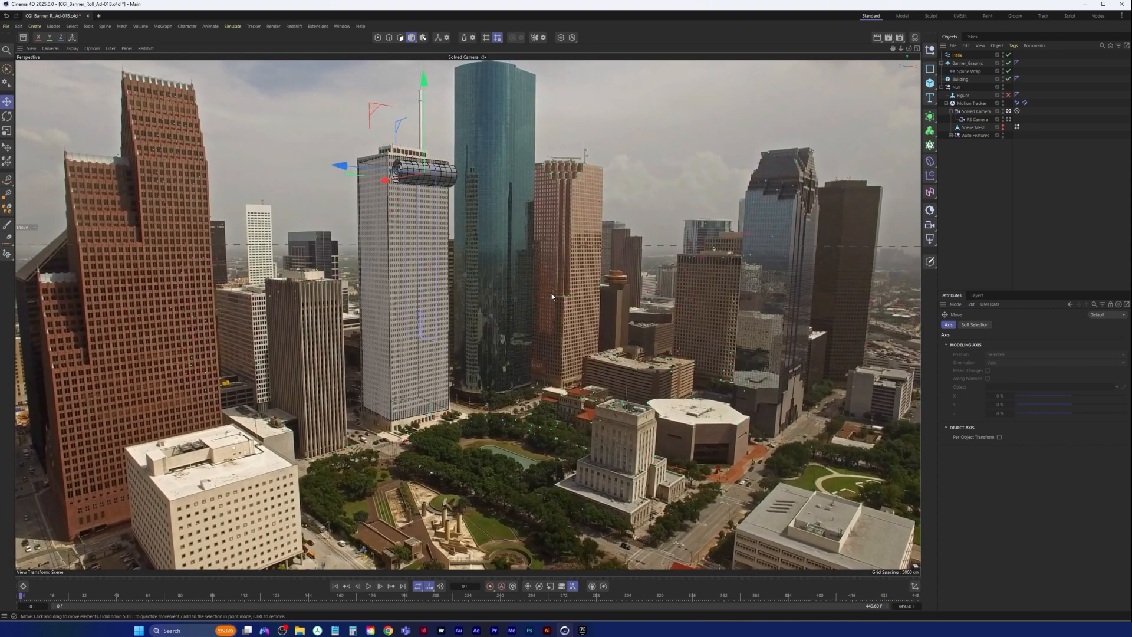
left_click(475, 57)
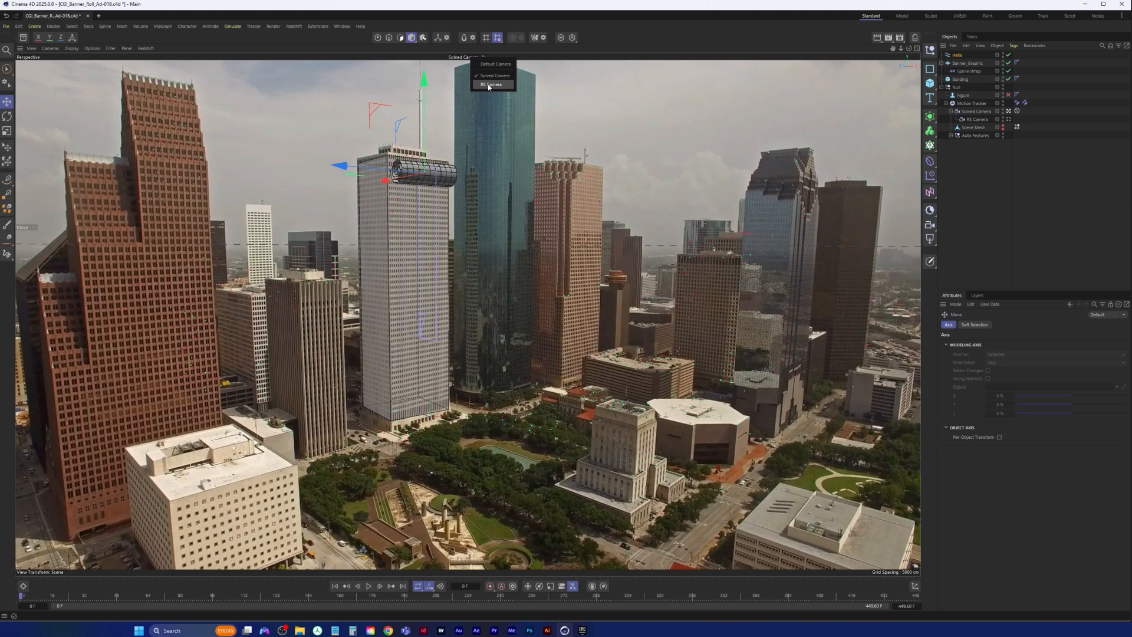
left_click(494, 64)
scroll(493, 268, "down", 3)
middle_click_drag(493, 267, 437, 279, "alt")
left_click_drag(437, 280, 371, 274, "alt")
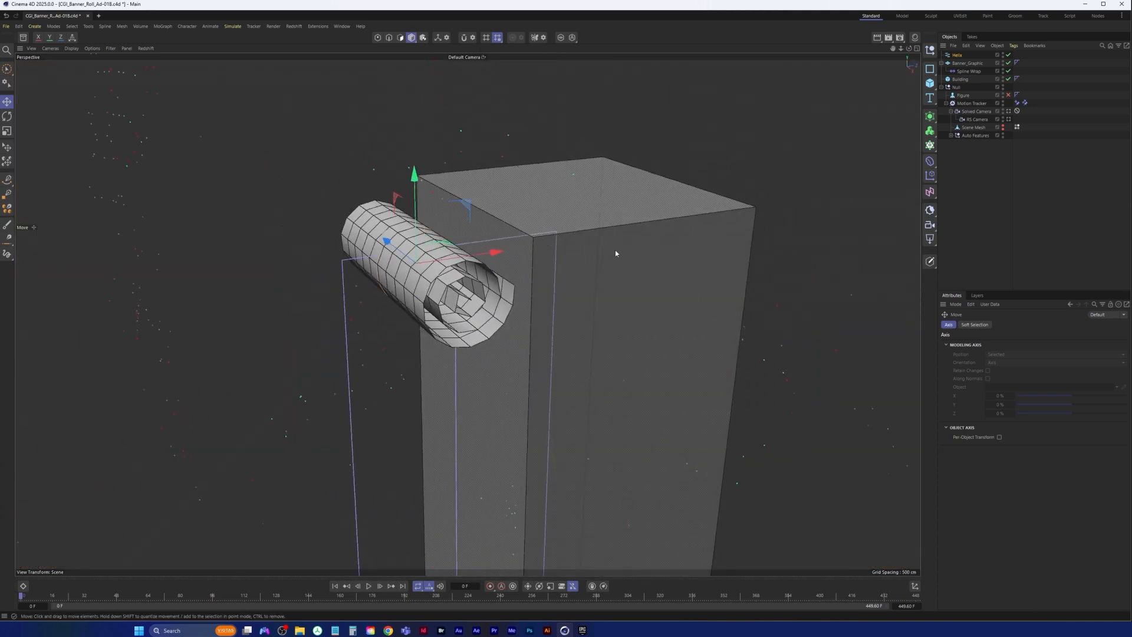
Step: Set the Spline Wrap's mode to Keep Length
left_click(968, 71)
left_click_drag(458, 303, 398, 268, "alt")
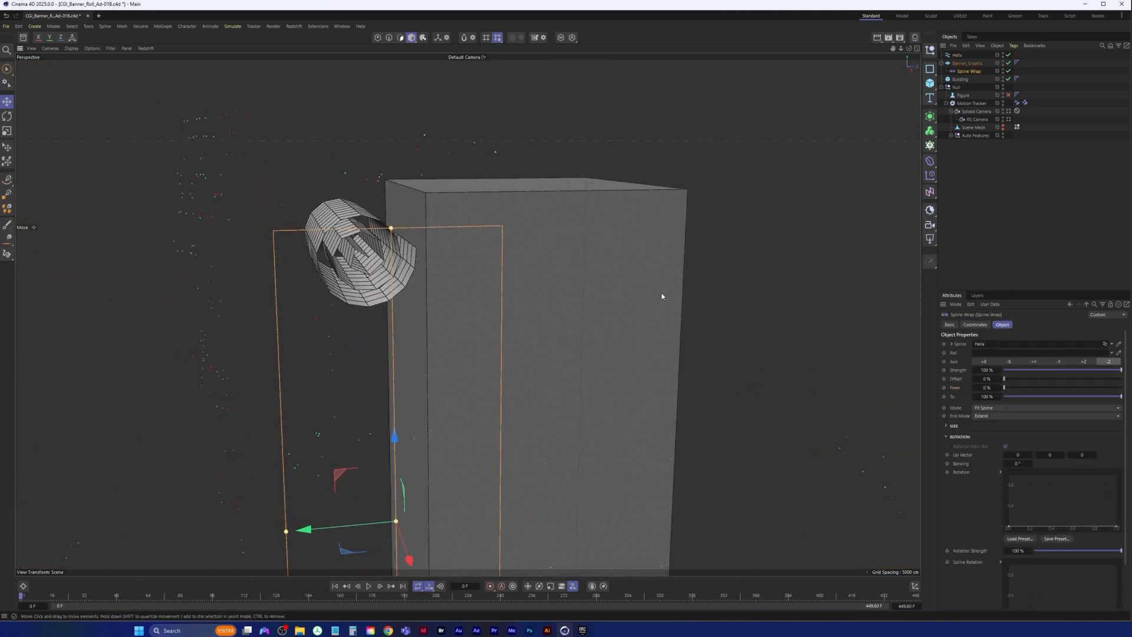
left_click(991, 410)
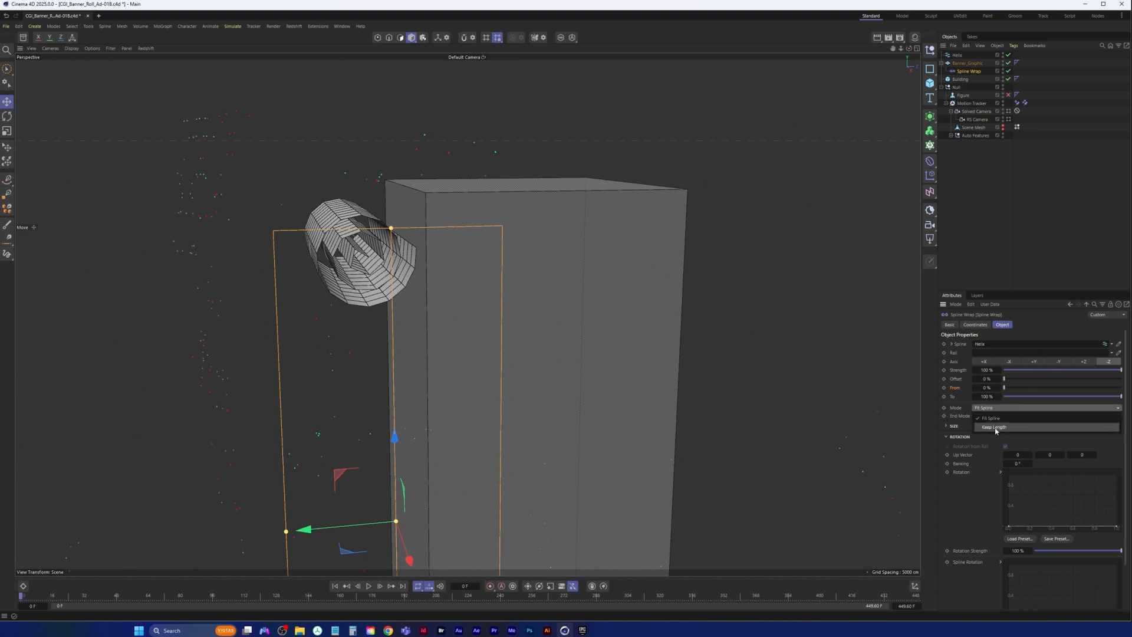
left_click(999, 431)
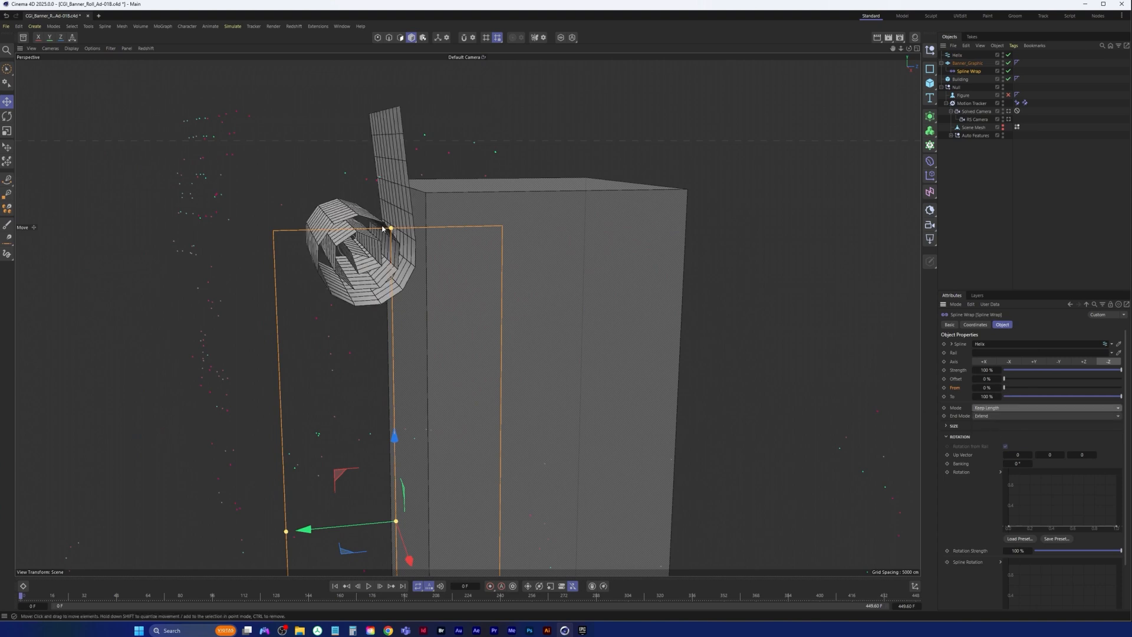
Step: Disable the Spline Wrap to examine the flat banner, and re-enable it to inspect the roll and its straight end
left_click(1008, 71)
scroll(390, 347, "down", 5)
middle_click_drag(379, 363, 394, 273, "alt")
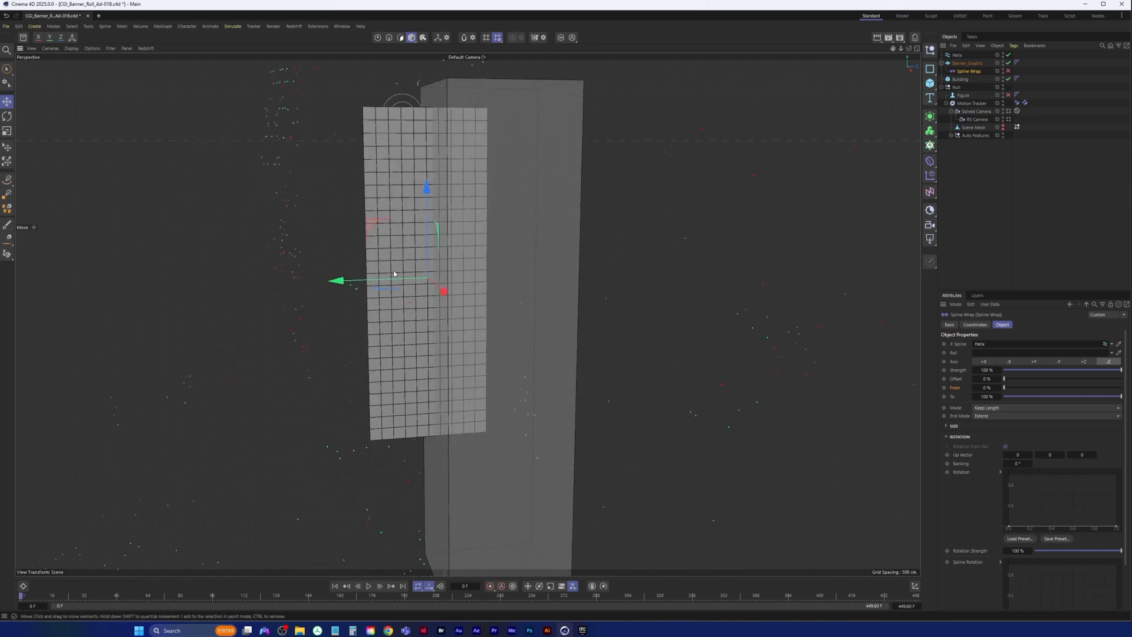
left_click(1009, 72)
middle_click_drag(392, 165, 369, 308, "alt")
scroll(407, 295, "up", 4)
middle_click_drag(435, 283, 438, 255, "alt")
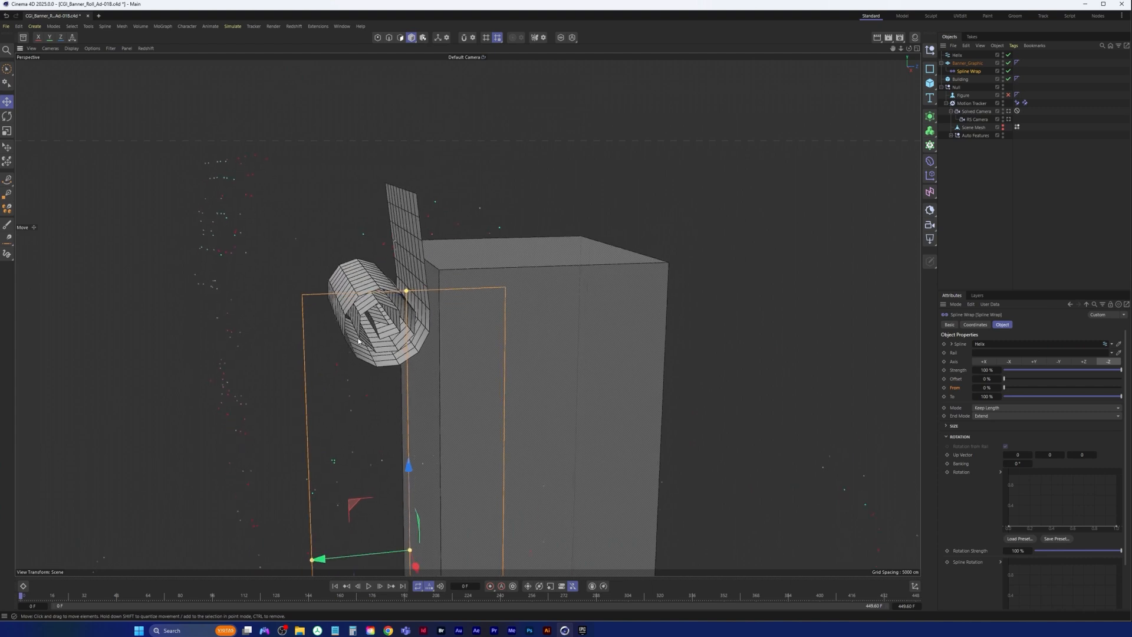
left_click_drag(359, 341, 606, 336, "alt")
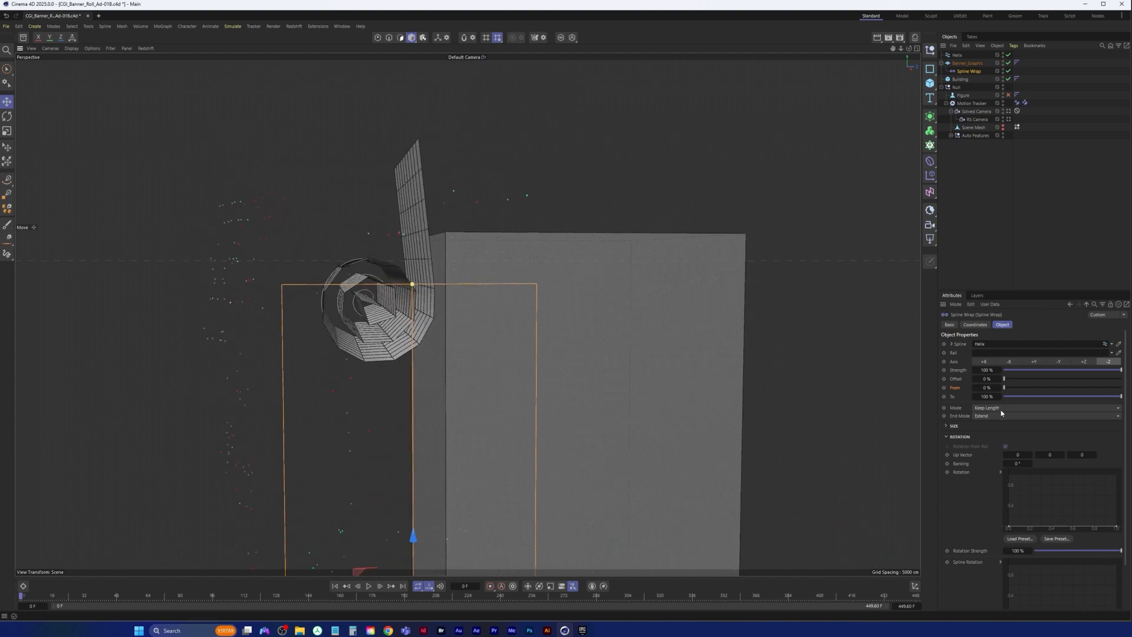
Step: Increase the Helix's start radius to 66 cm to loosen the inside of the roll
left_click_drag(1004, 379, 990, 381)
left_click(957, 55)
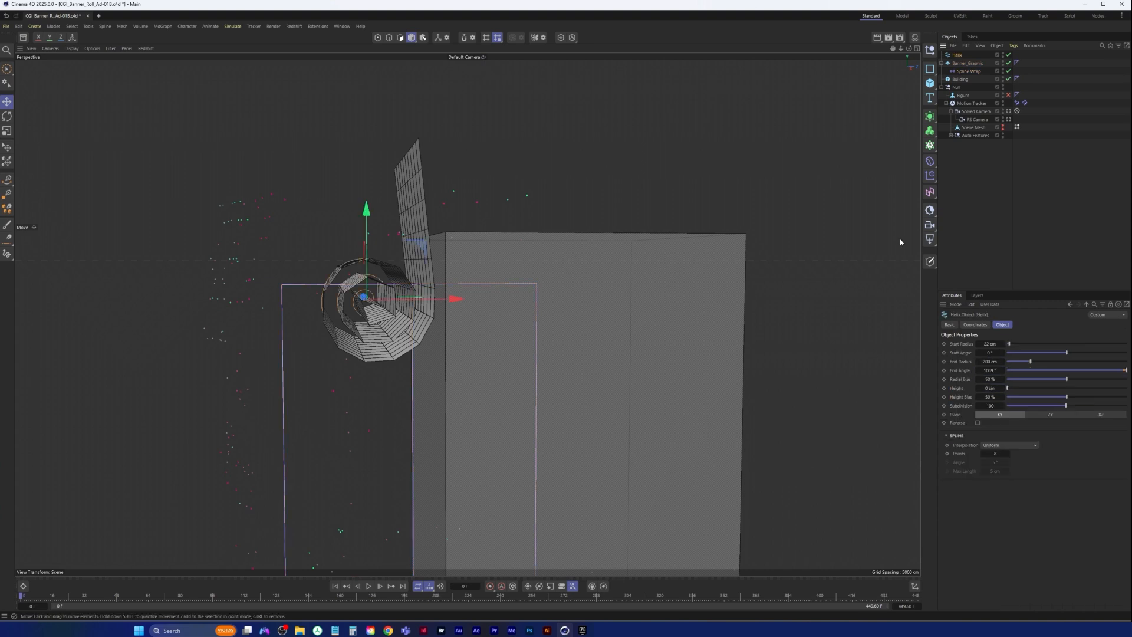
scroll(408, 302, "up", 2)
left_click_drag(412, 302, 376, 345, "alt")
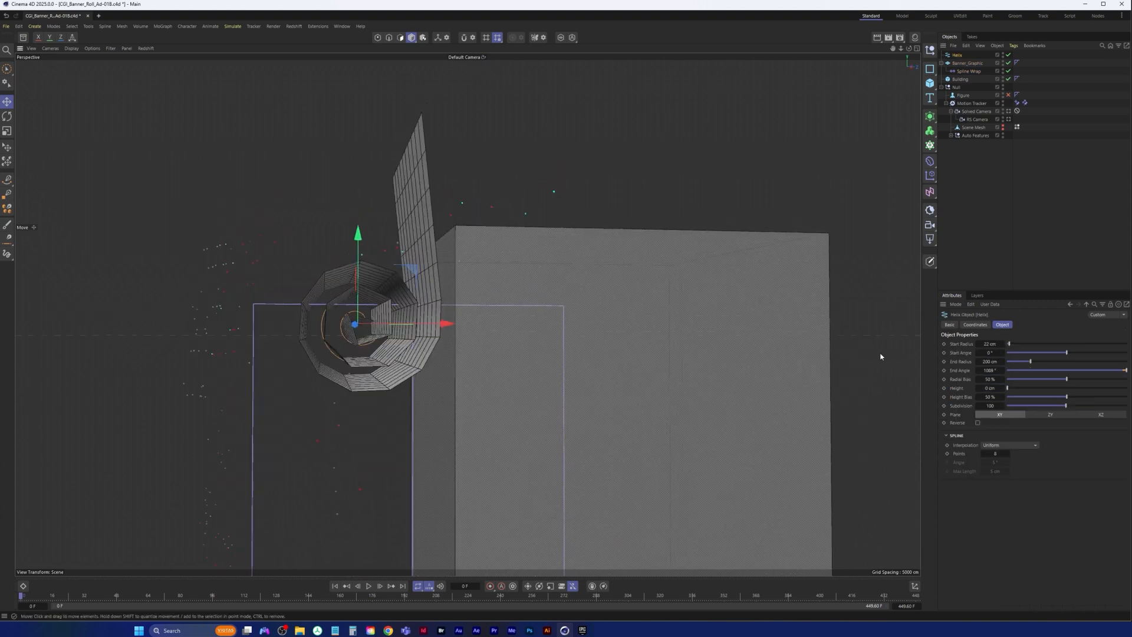
left_click_drag(993, 344, 1009, 343)
left_click_drag(612, 372, 440, 340, "alt")
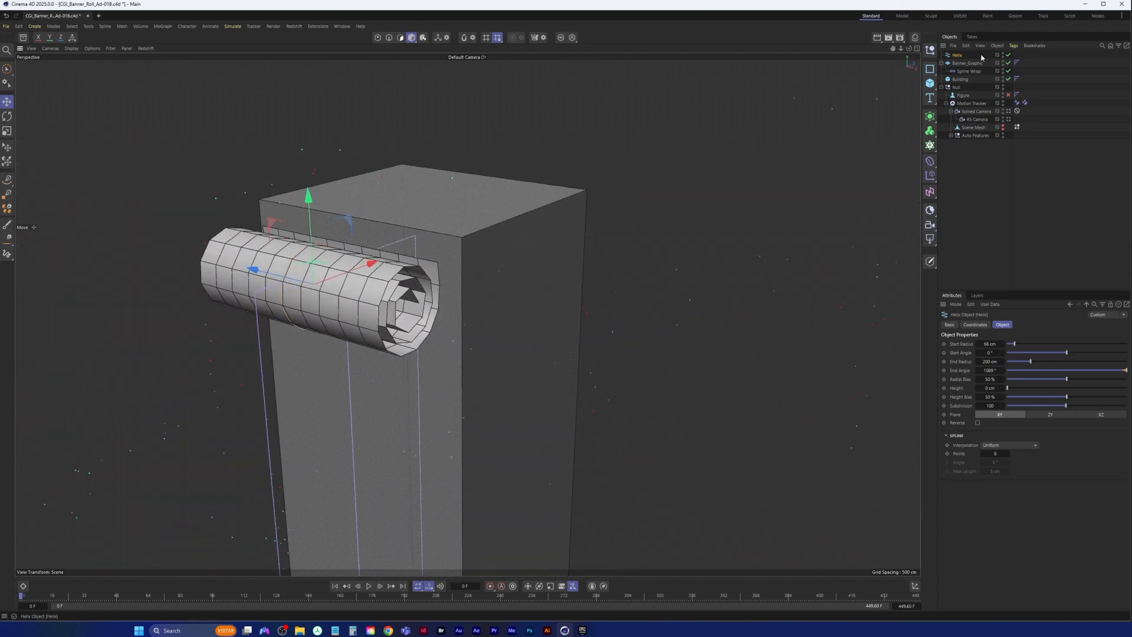
Step: Raise Banner_Graphic to 21 width segments and 43 height segments for a smoother roll
left_click(968, 63)
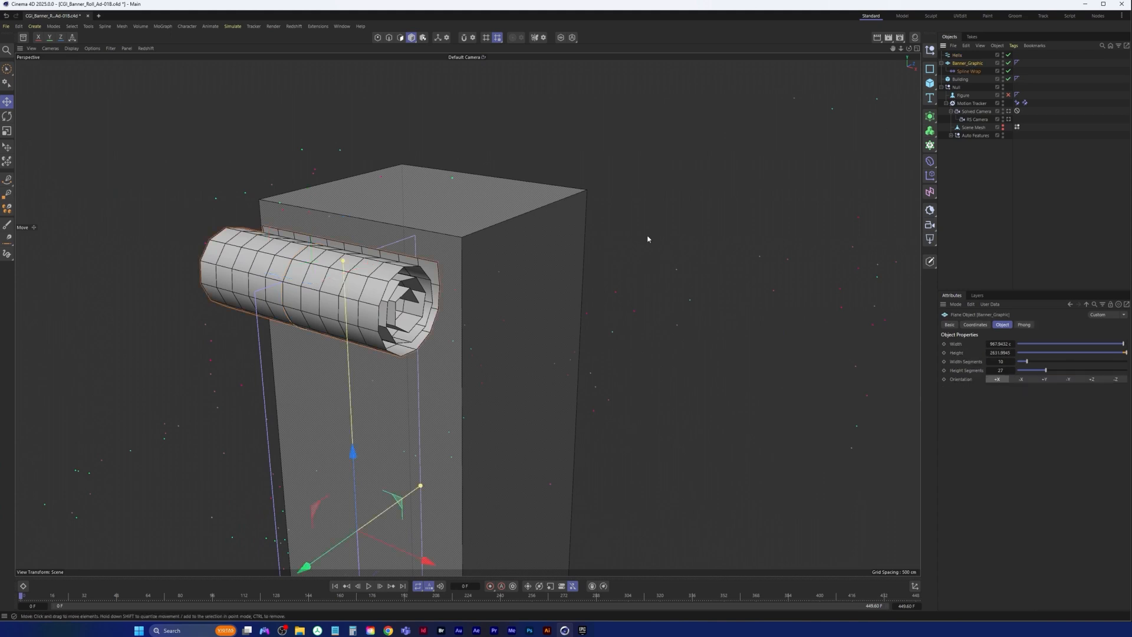
left_click_drag(1027, 361, 1065, 373)
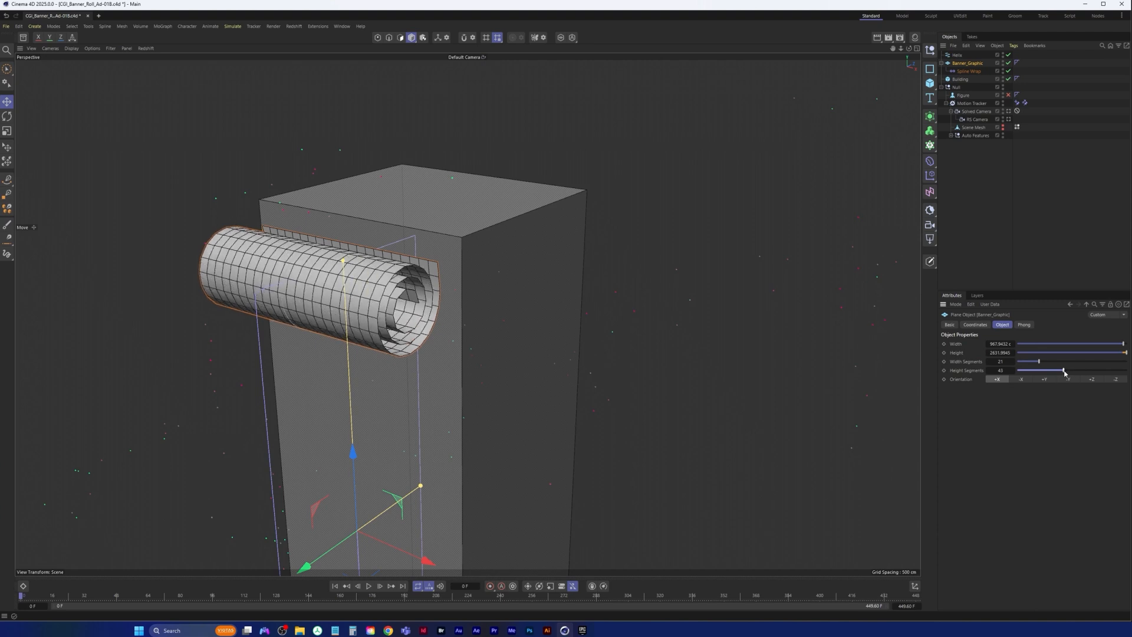
left_click_drag(631, 339, 319, 306, "alt")
scroll(443, 334, "up", 4)
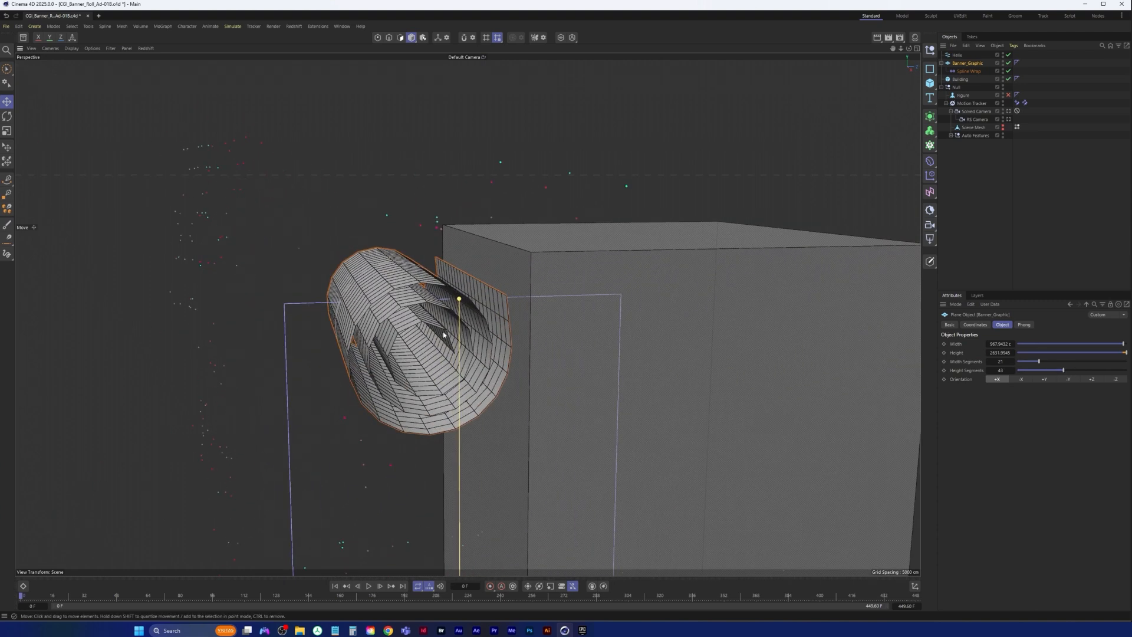
left_click_drag(443, 334, 639, 221, "alt")
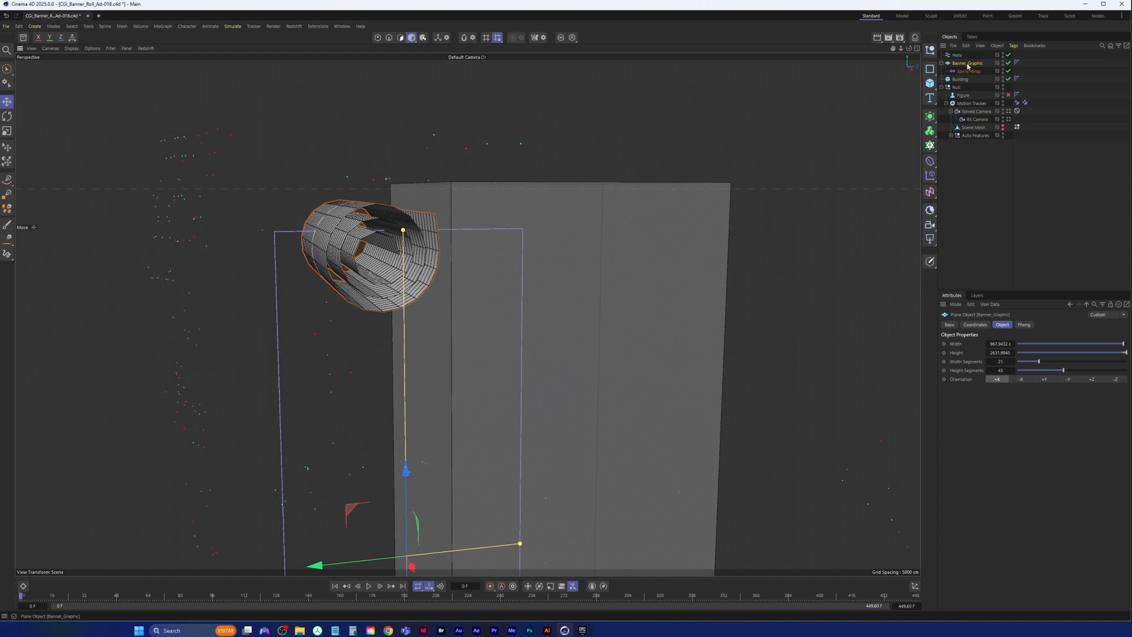
Step: Duplicate Banner_Graphic with its Spline Wrap, and hide and disable the originals as a backup
left_click_drag(967, 66, 981, 207, "ctrl")
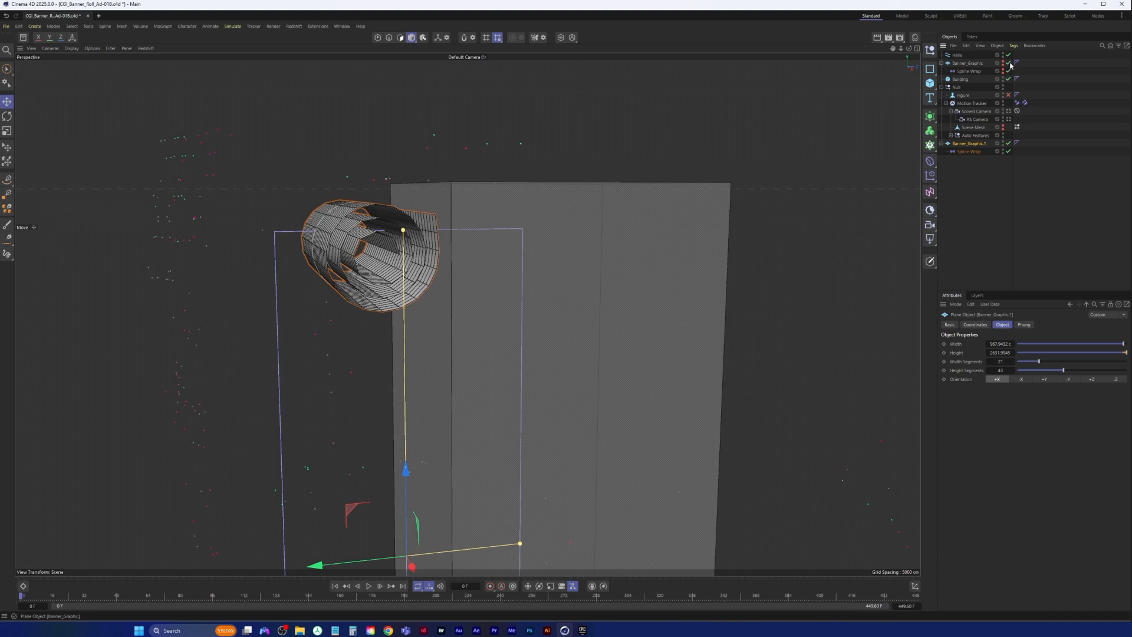
left_click(1008, 71)
Step: Collapse the banner copy and its Spline Wrap into one polygon object with Connect Objects + Delete
left_click(972, 147, "shift")
right_click(970, 147)
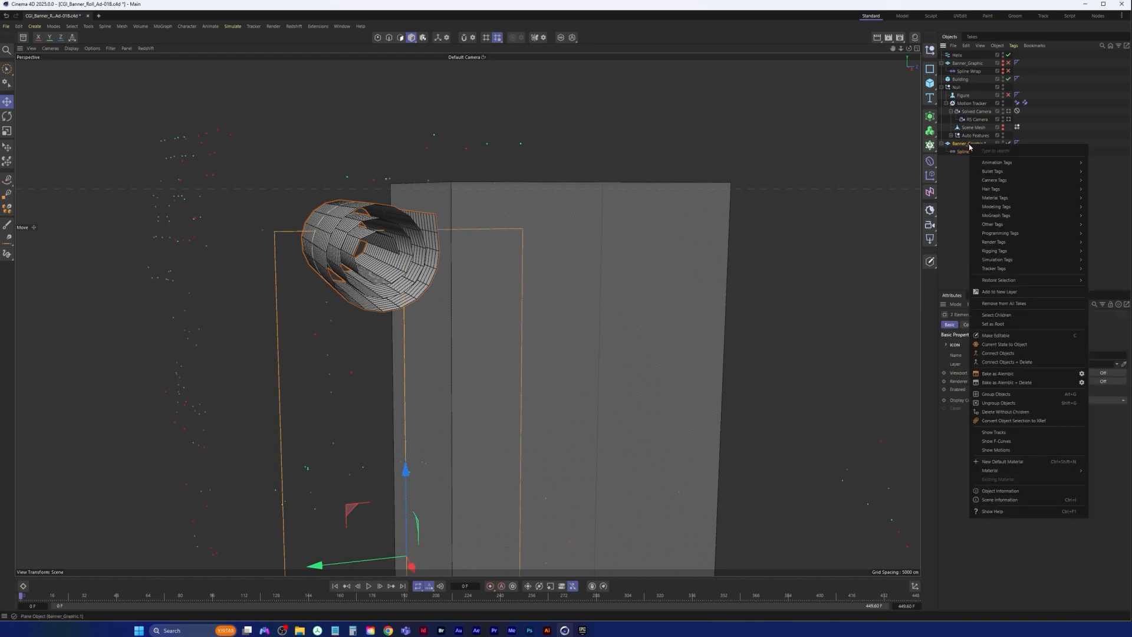
key("Escape")
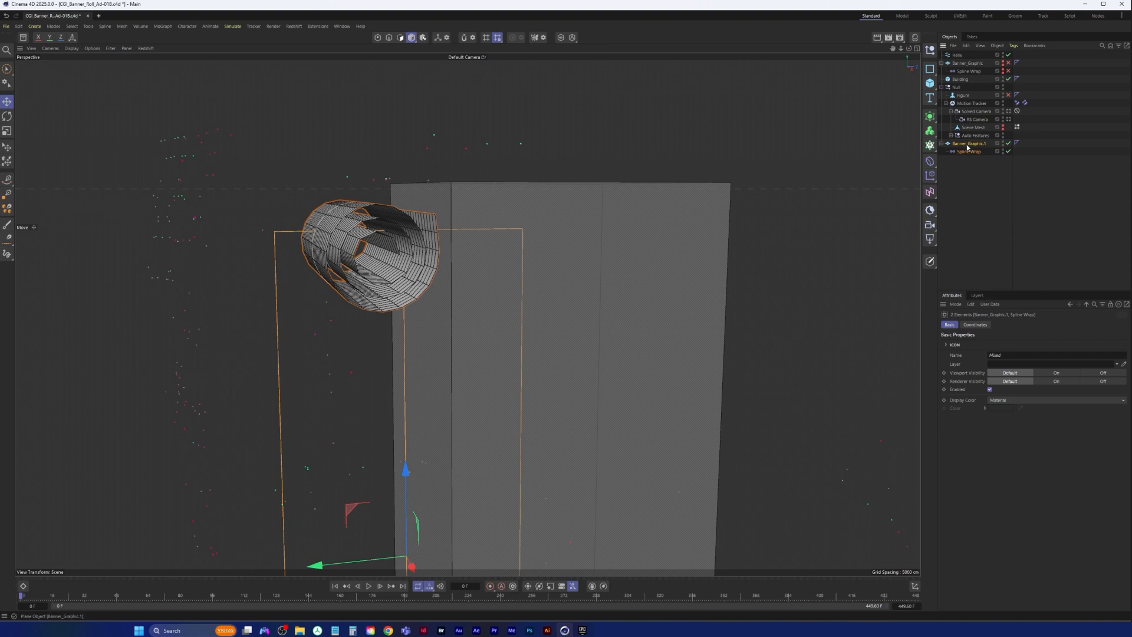
right_click(968, 147)
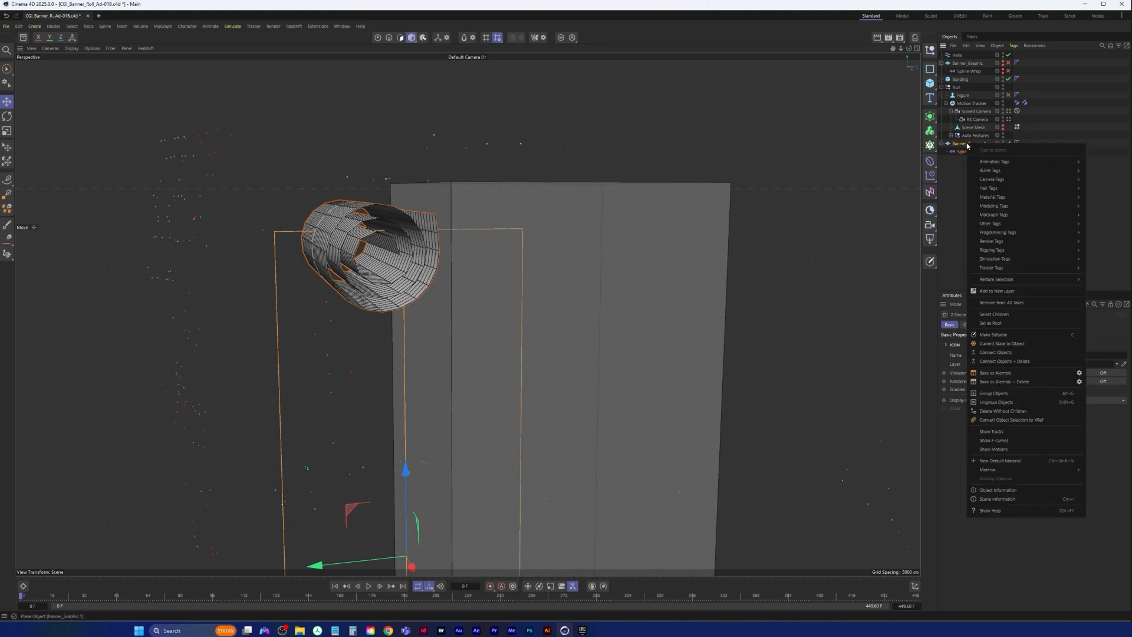
left_click(1002, 361)
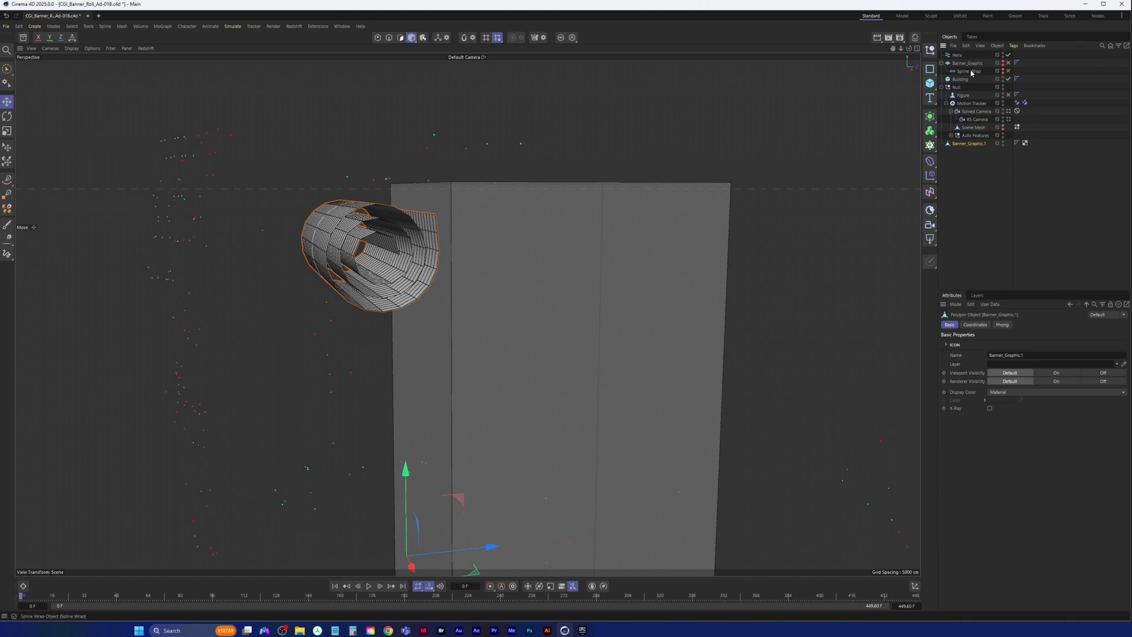
Step: Add a Cloth simulation tag to the Banner_Graphic.1 polygon object
mouse_move(367, 260)
left_mouse_down("alt")
mouse_move(415, 271)
mouse_move(465, 313)
mouse_move(361, 255)
mouse_move(365, 266)
left_mouse_up("alt")
right_click_drag(366, 267, 413, 245, "alt")
left_click_drag(413, 246, 485, 316, "alt")
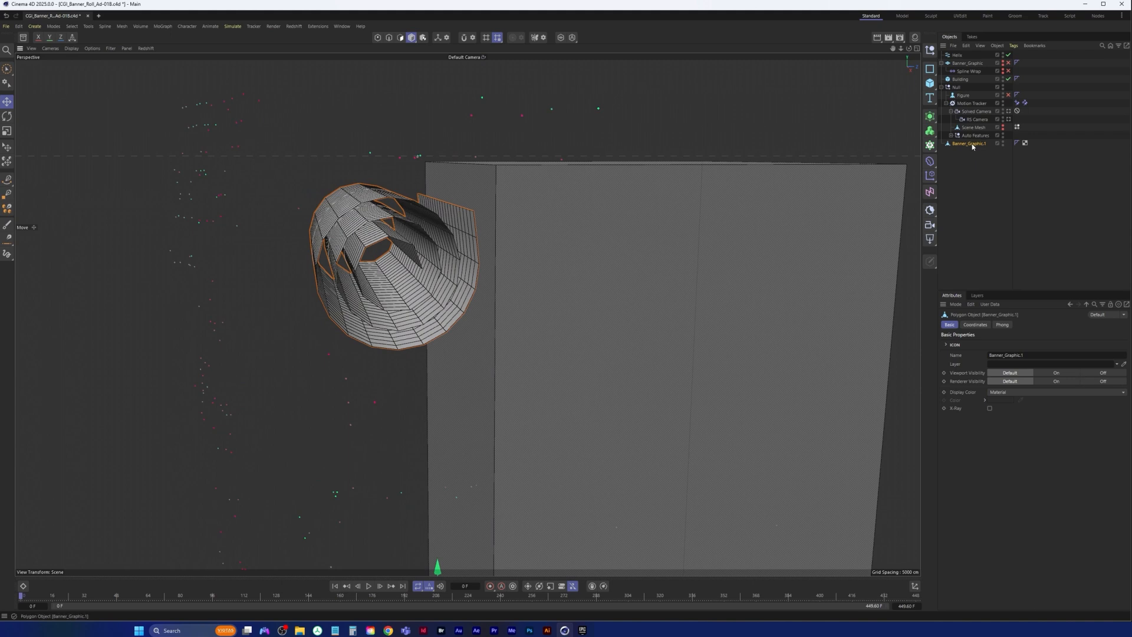
right_click(971, 146)
mouse_move(1003, 259)
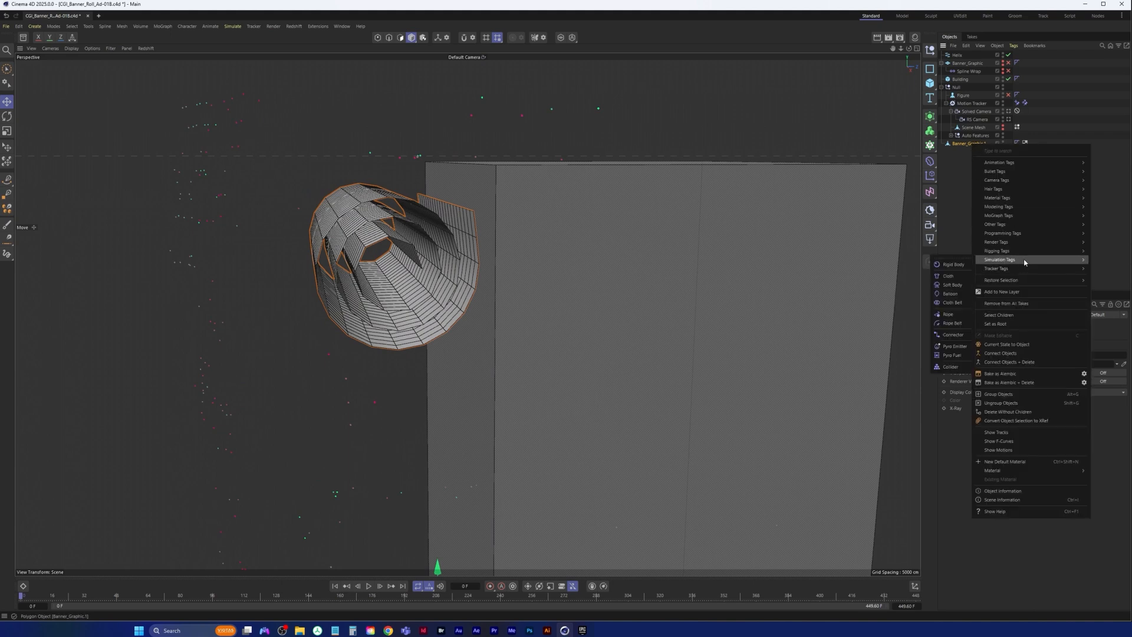
left_click(949, 276)
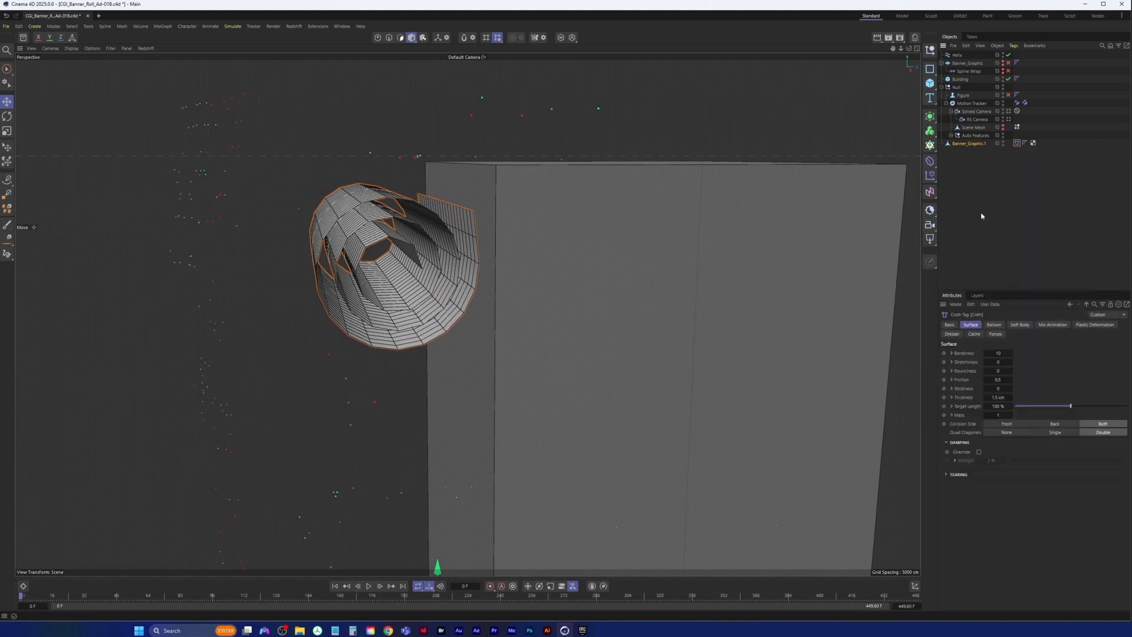
left_click(416, 243)
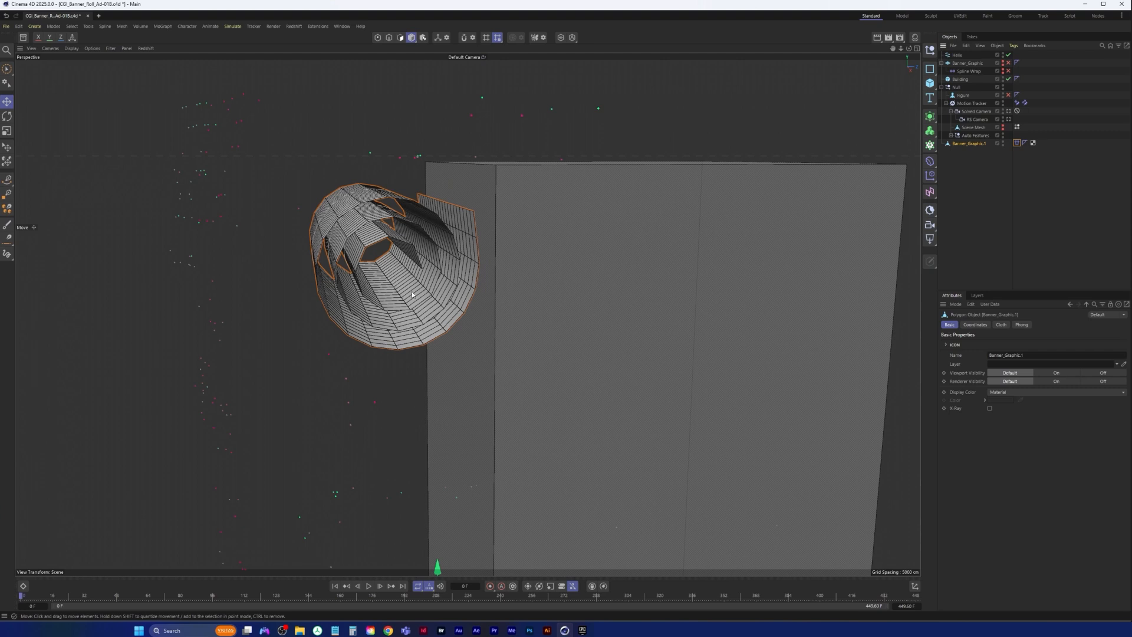
Step: Play the cloth simulation to see how the banner behaves, and return to frame 0
left_click(371, 587)
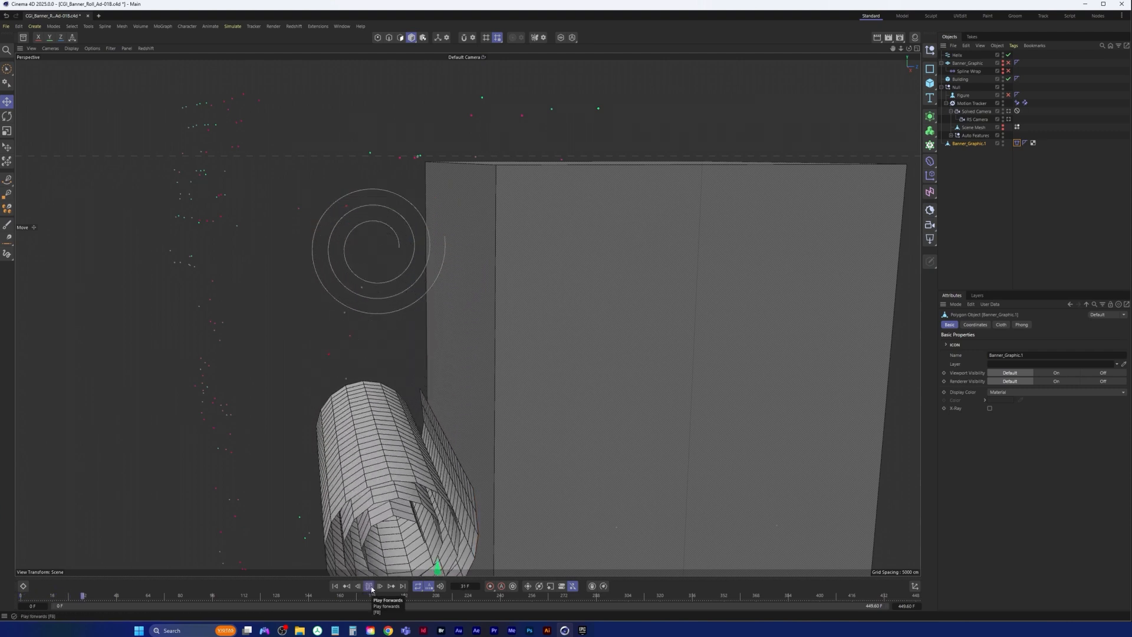
left_click(369, 586)
left_click(342, 588)
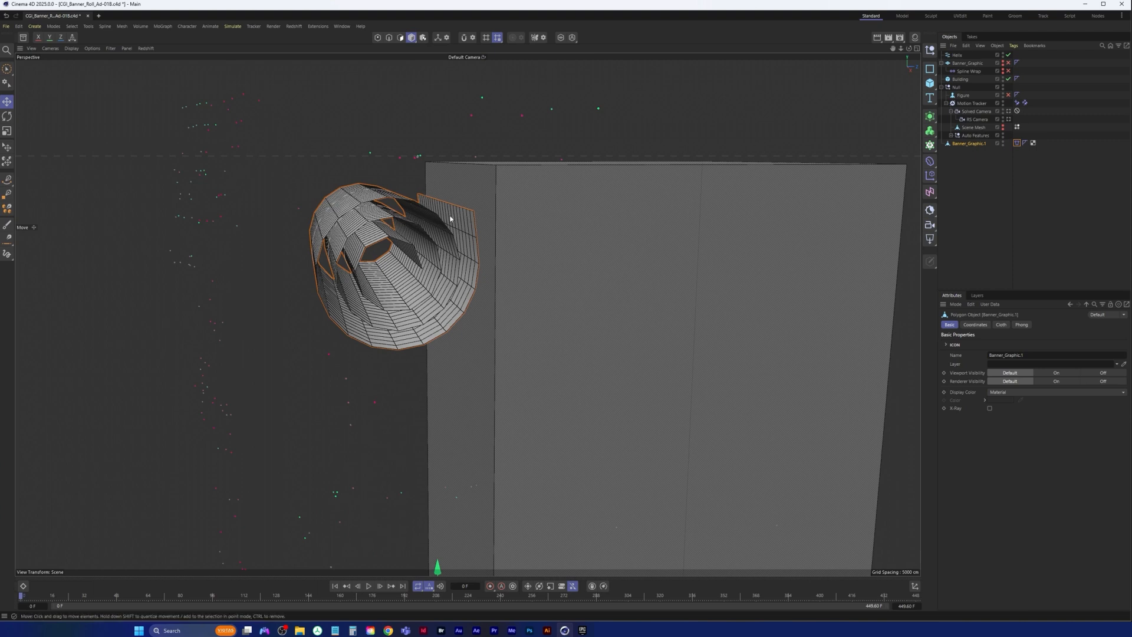
Step: Show the Cloth tag's Dresser settings and activate Loop Selection in Points mode on the rolled banner's edge
left_click(1018, 143)
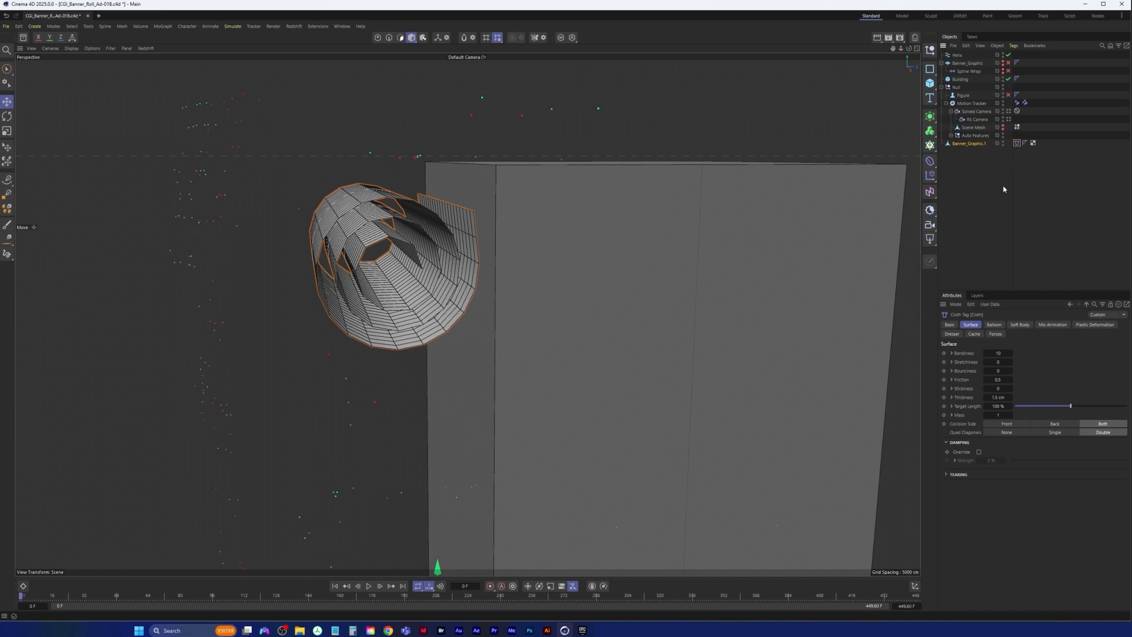
left_click(951, 333)
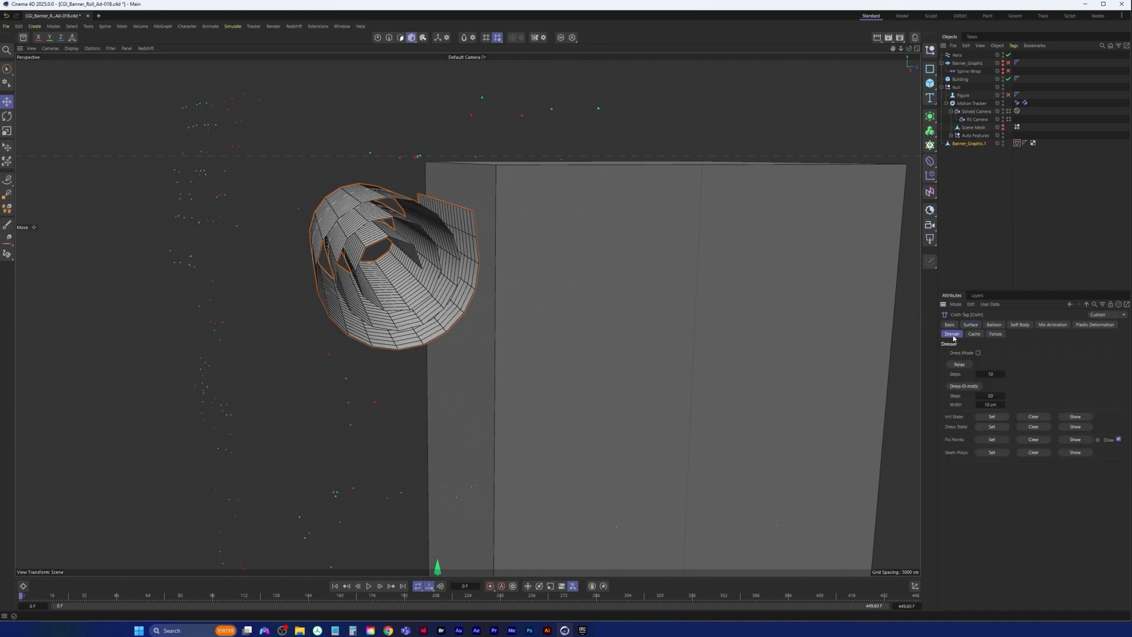
left_click(375, 39)
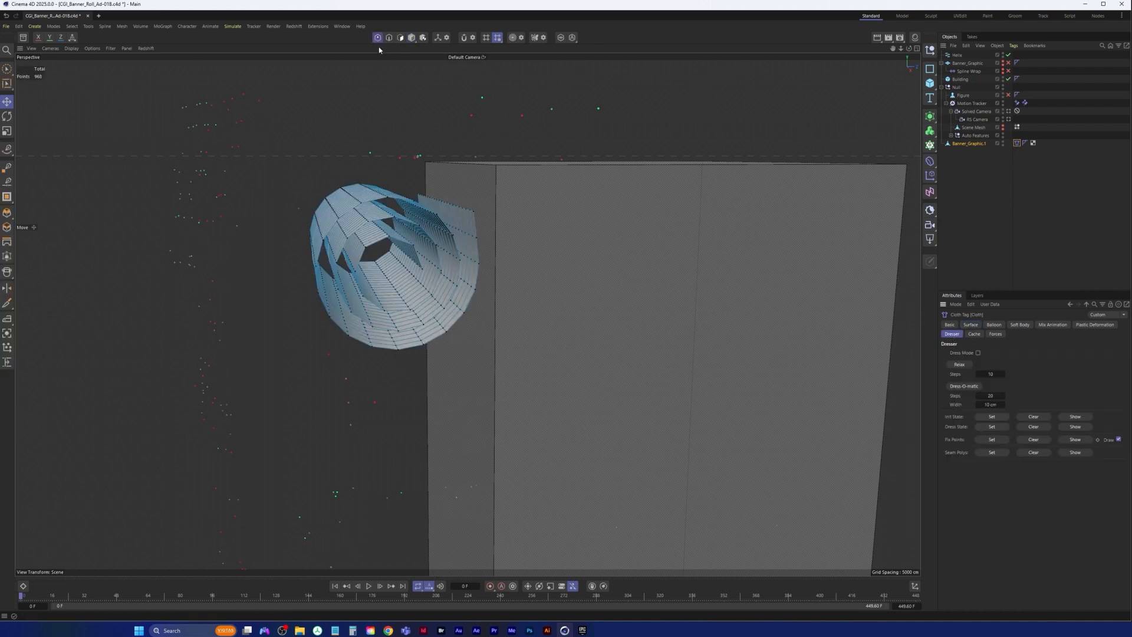
left_click(7, 70)
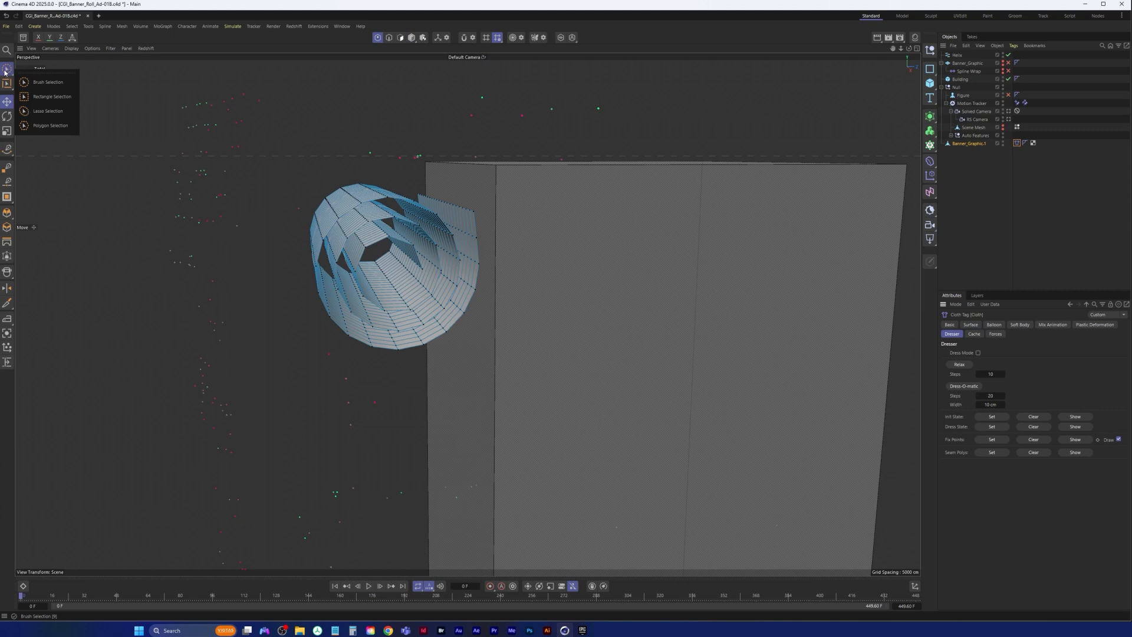
key("u")
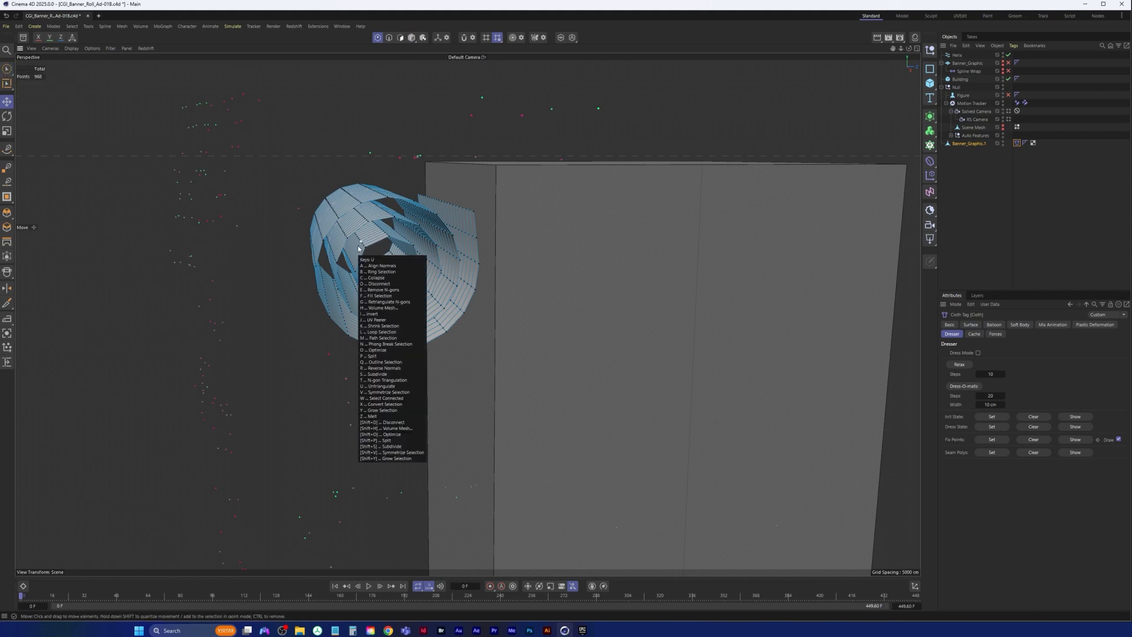
key("l")
right_click(355, 250)
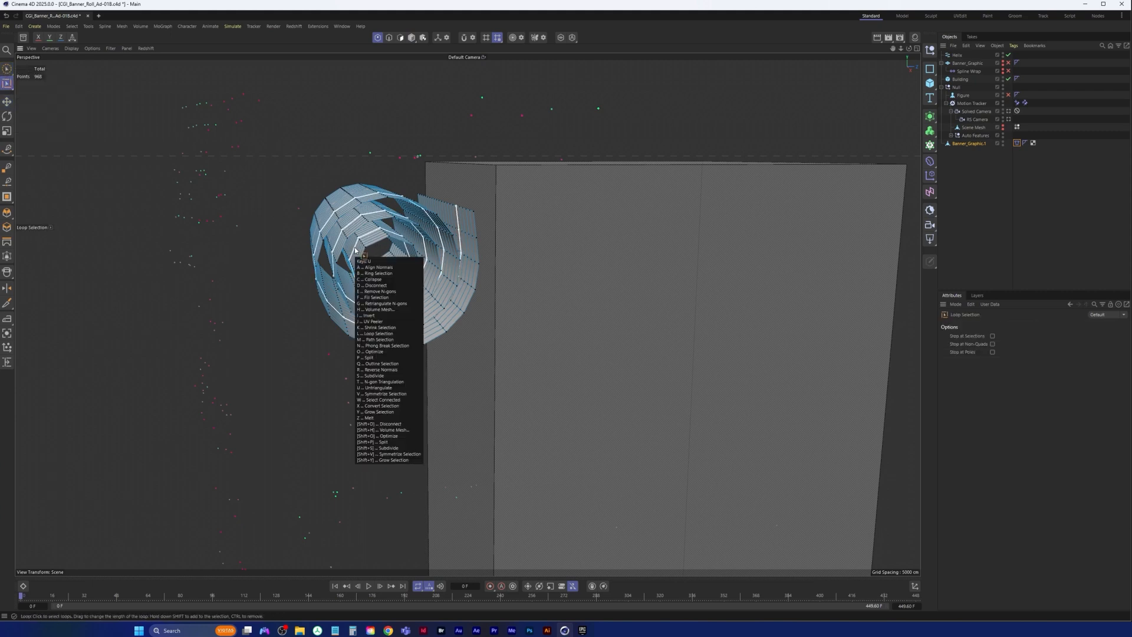
Step: Loop-select the points along the banner's free top edge and set them as fix points in its Cloth tag
key("Escape")
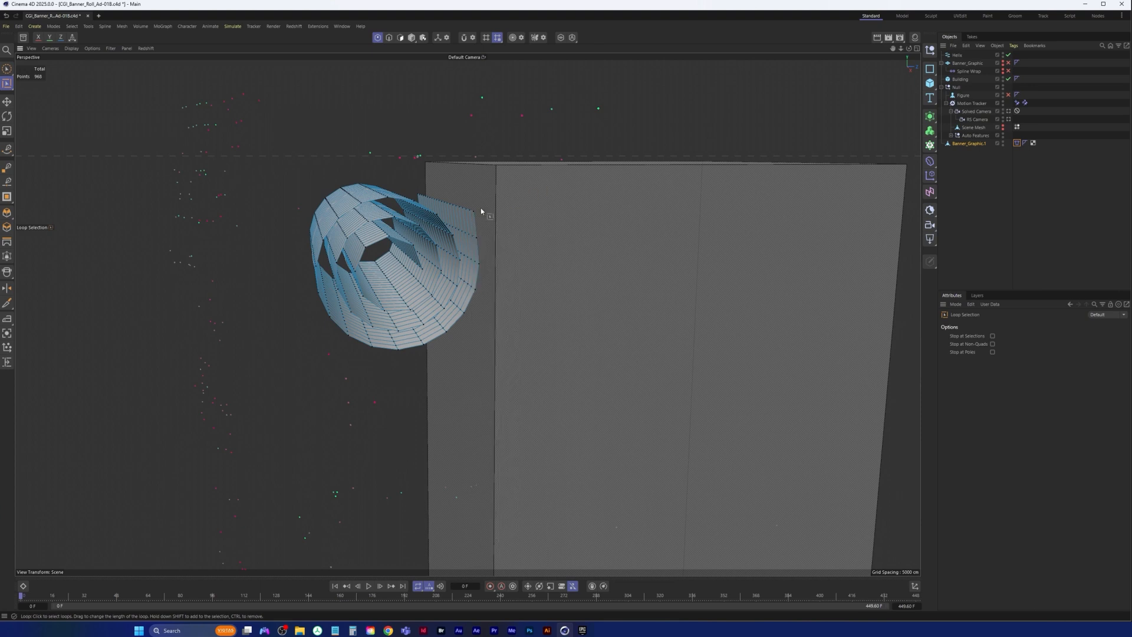
scroll(481, 207, "up", 2)
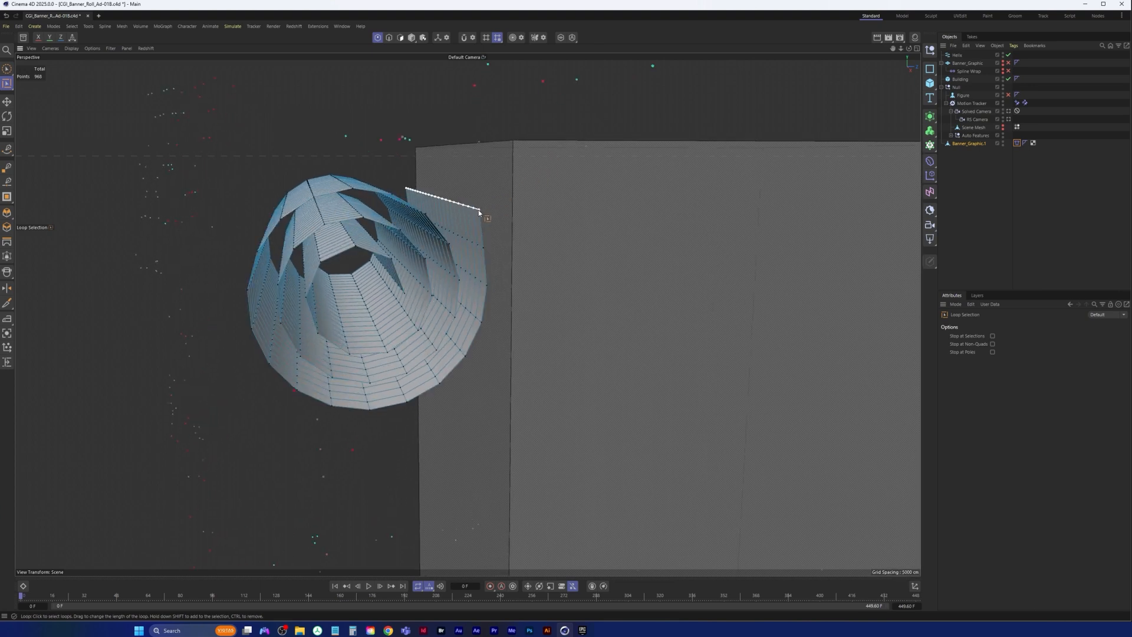
left_click(478, 209)
left_click(1025, 143)
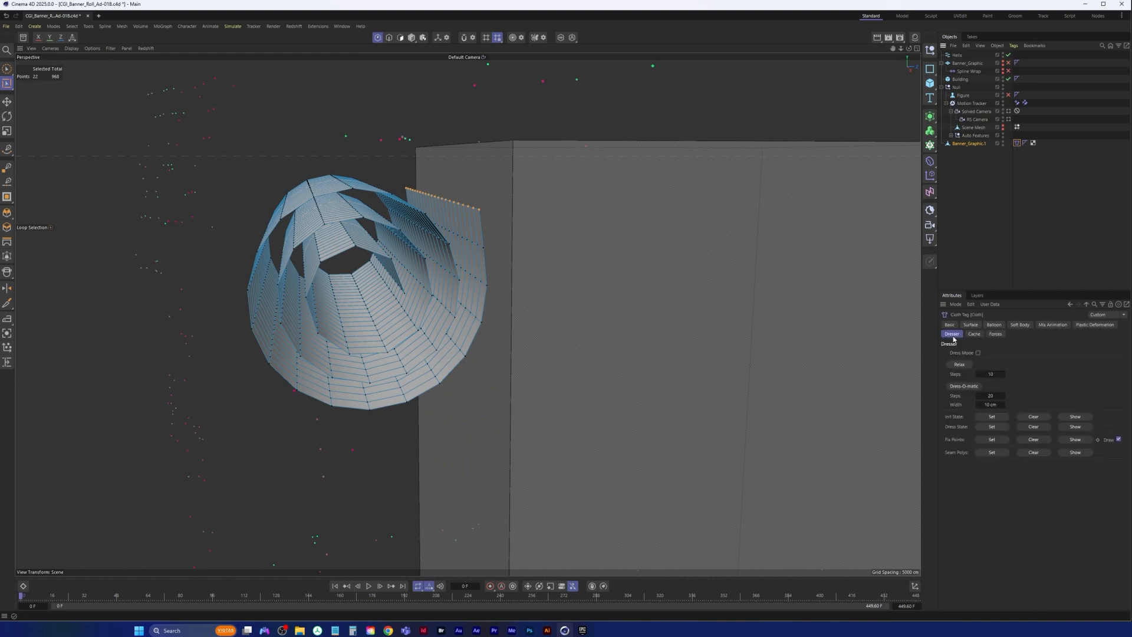
left_click(993, 439)
left_click(992, 439)
Step: Look through the Solved Camera and play the cloth simulation over the city footage
scroll(333, 372, "down", 5)
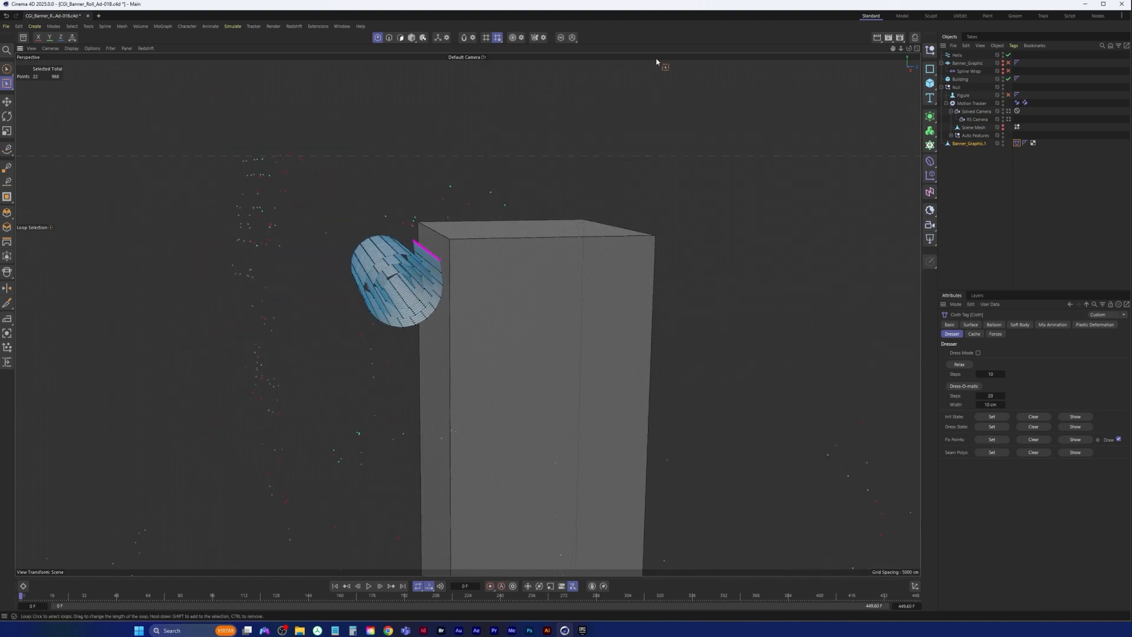
left_click(469, 59)
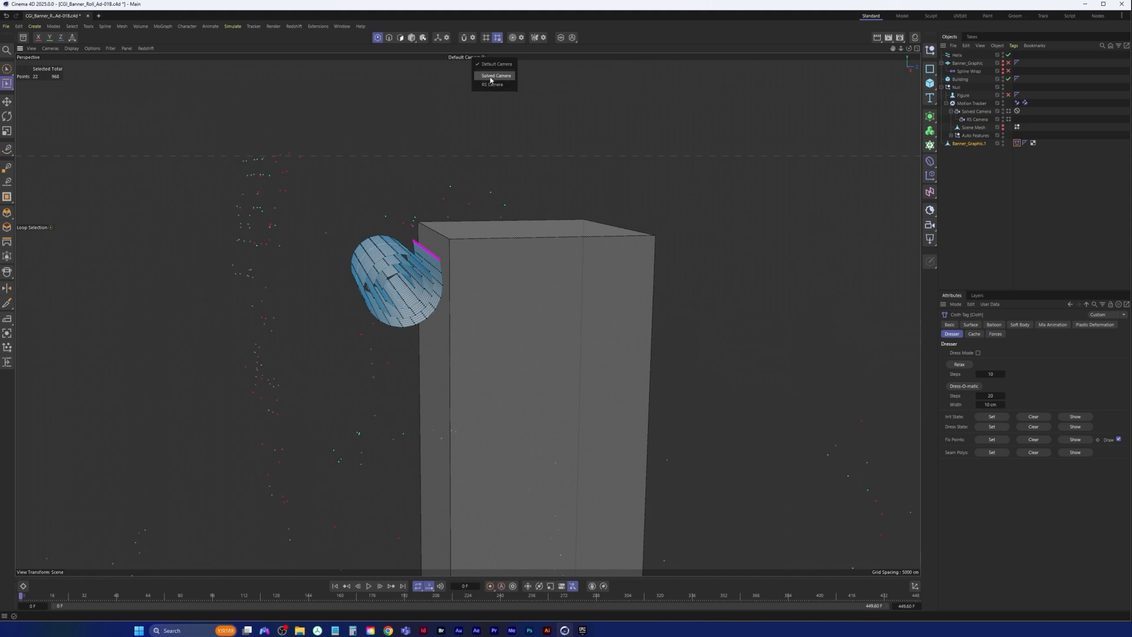
left_click(494, 87)
left_click(985, 184)
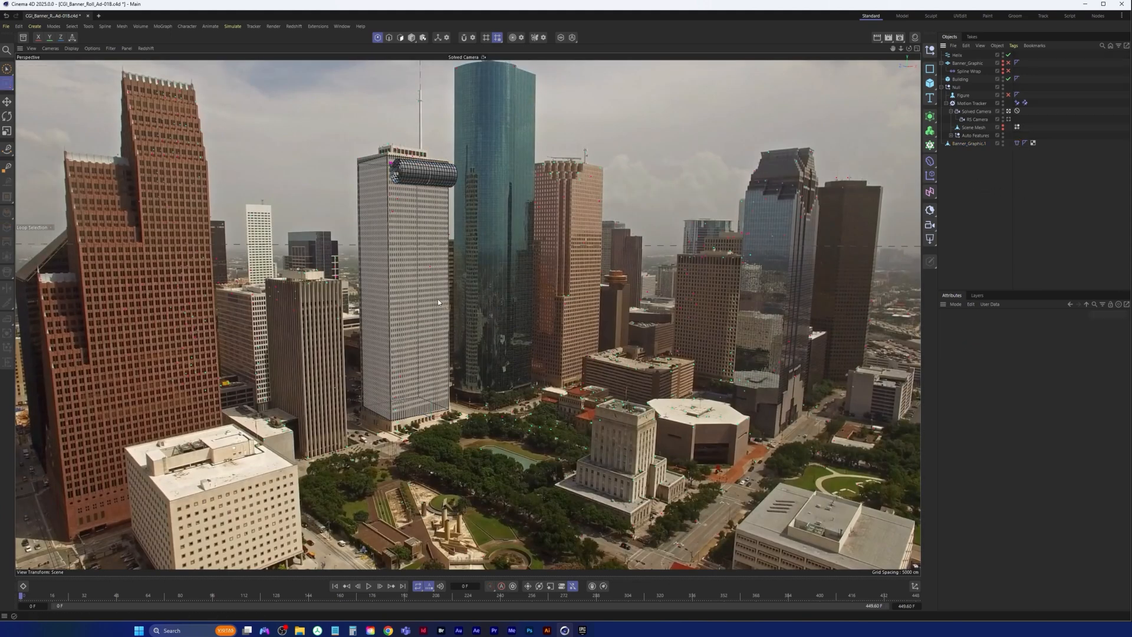
left_click(369, 586)
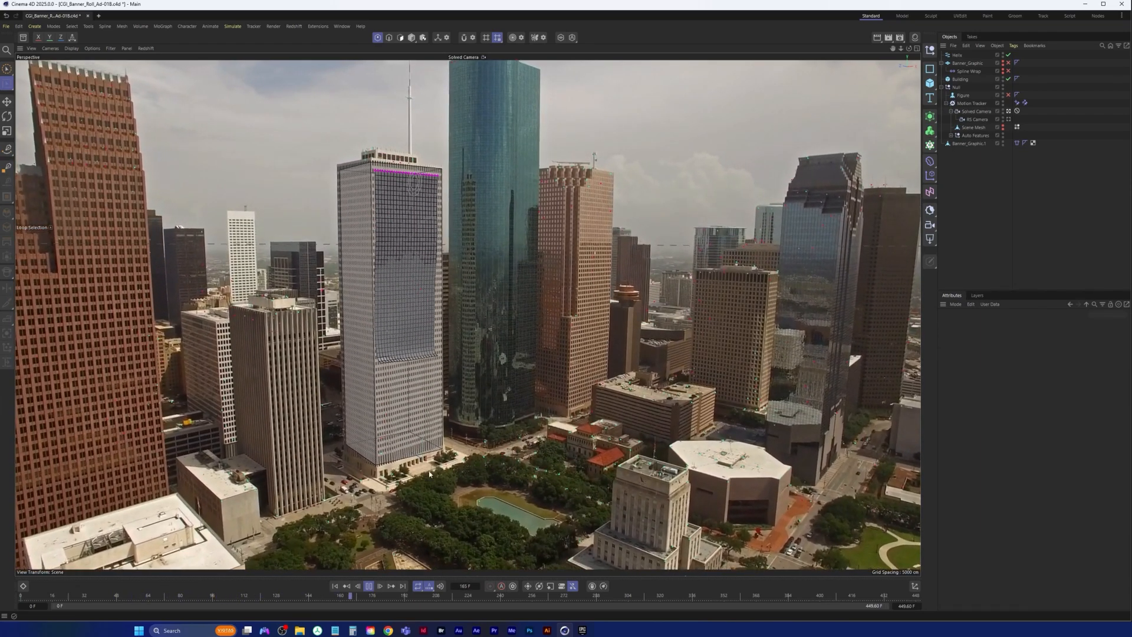
key("space")
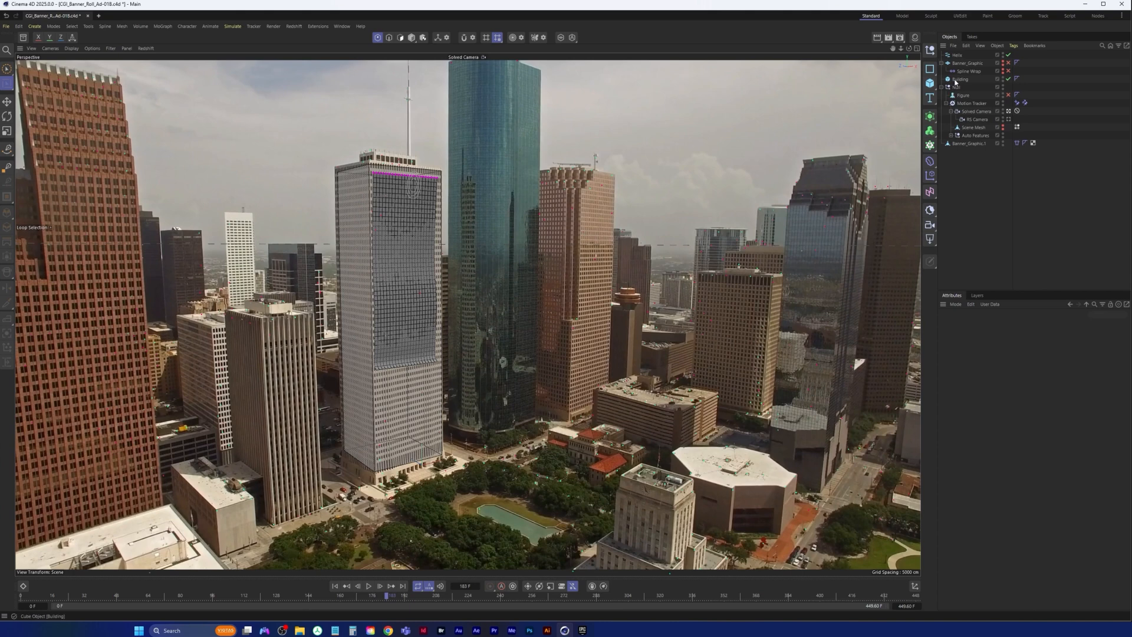
Step: Disable the Building cube, replay the banner simulation from the start, and return to the first frame
left_click(1008, 79)
left_click(1008, 79)
left_click(1009, 79)
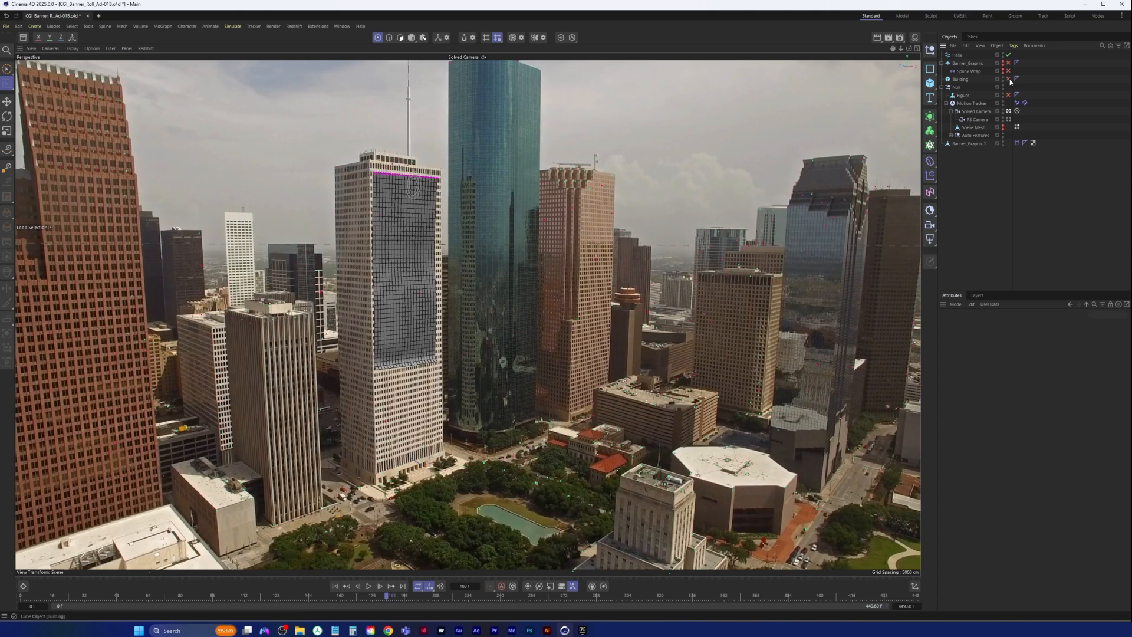
left_click(335, 585)
left_click(368, 586)
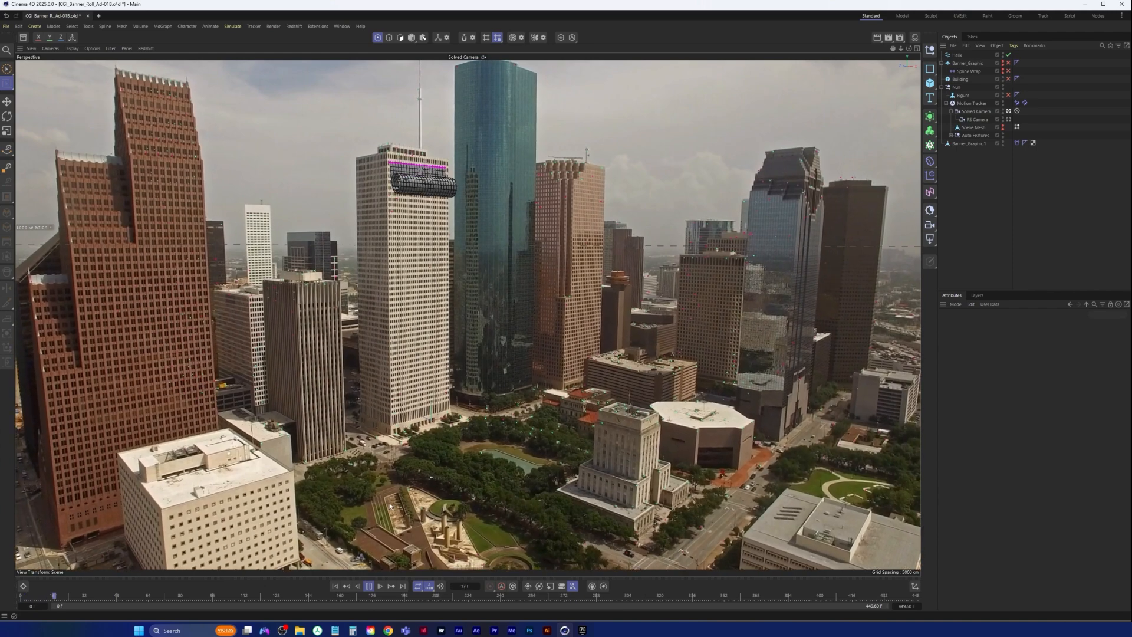
left_click(368, 586)
left_click(334, 585)
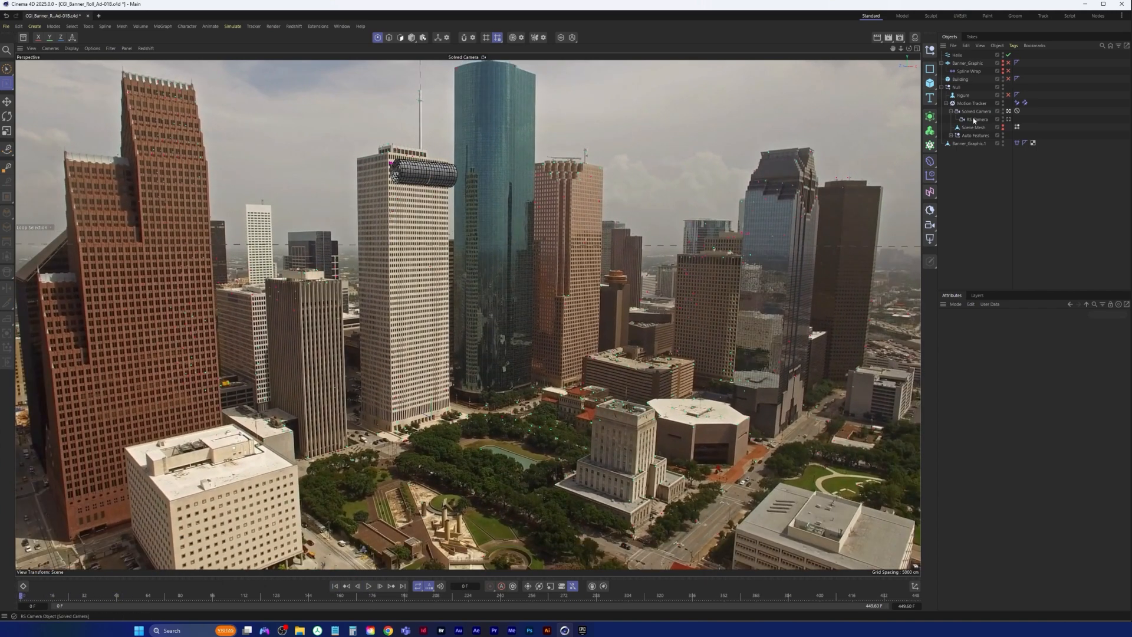
Step: Add a Cloth Surface generator as the parent of Banner_Graphic.1 and play the simulation
left_click(970, 144)
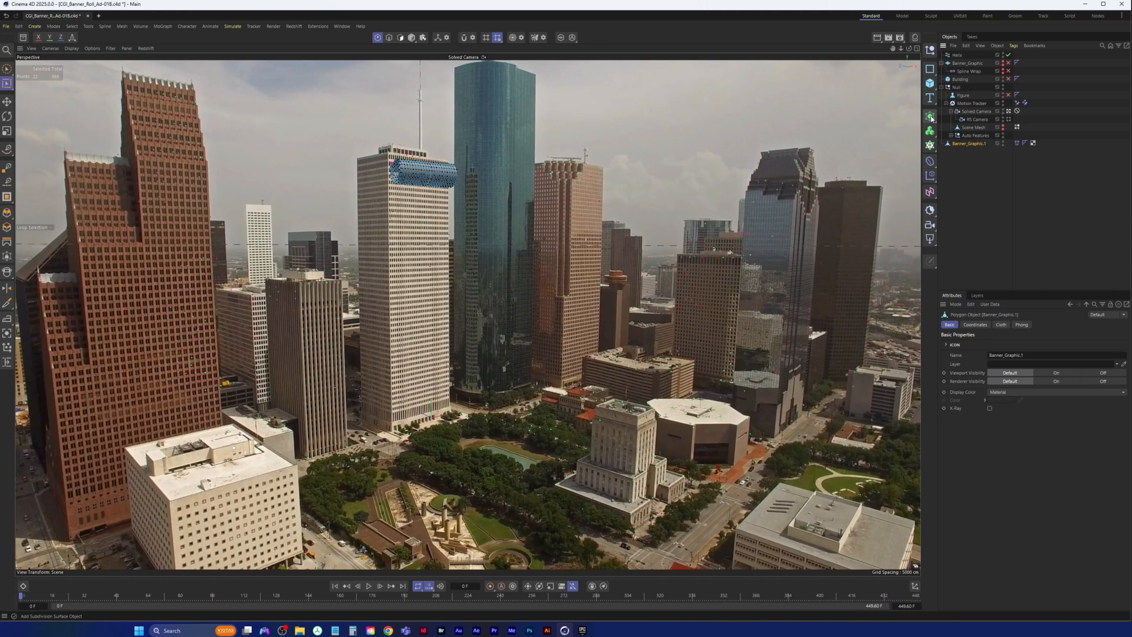
left_click(931, 118)
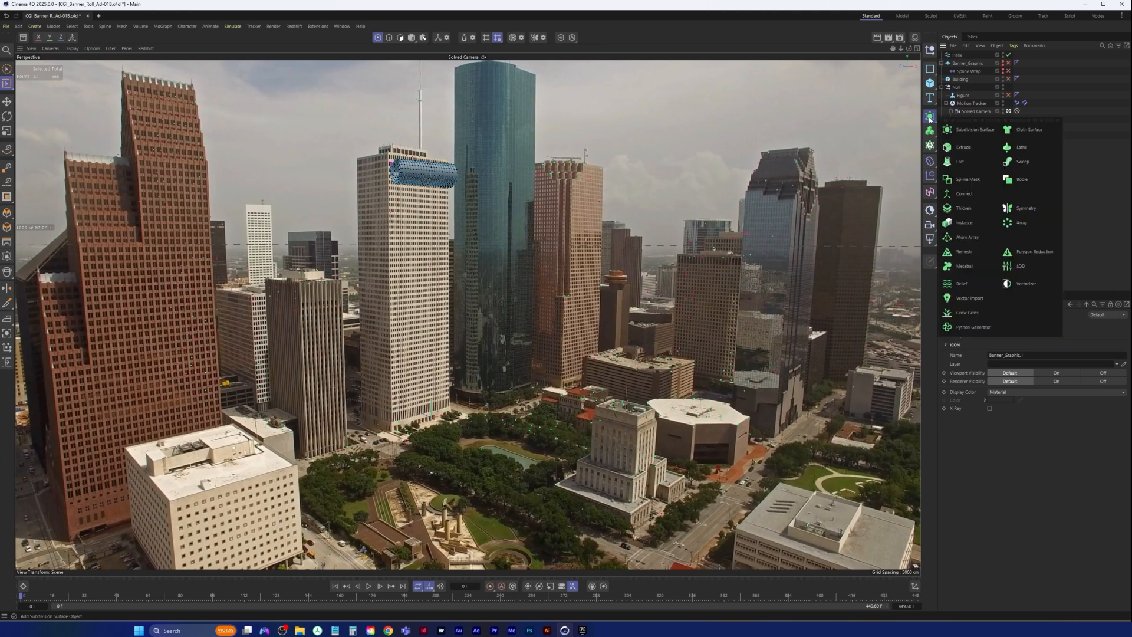
left_click(1029, 129, "alt")
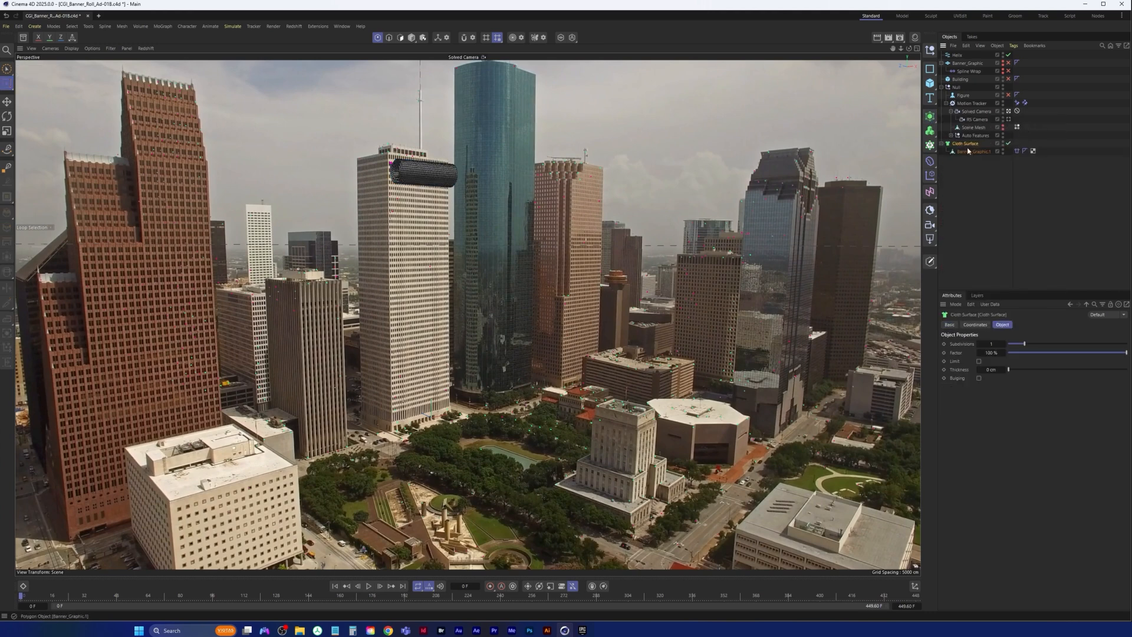
left_click(369, 586)
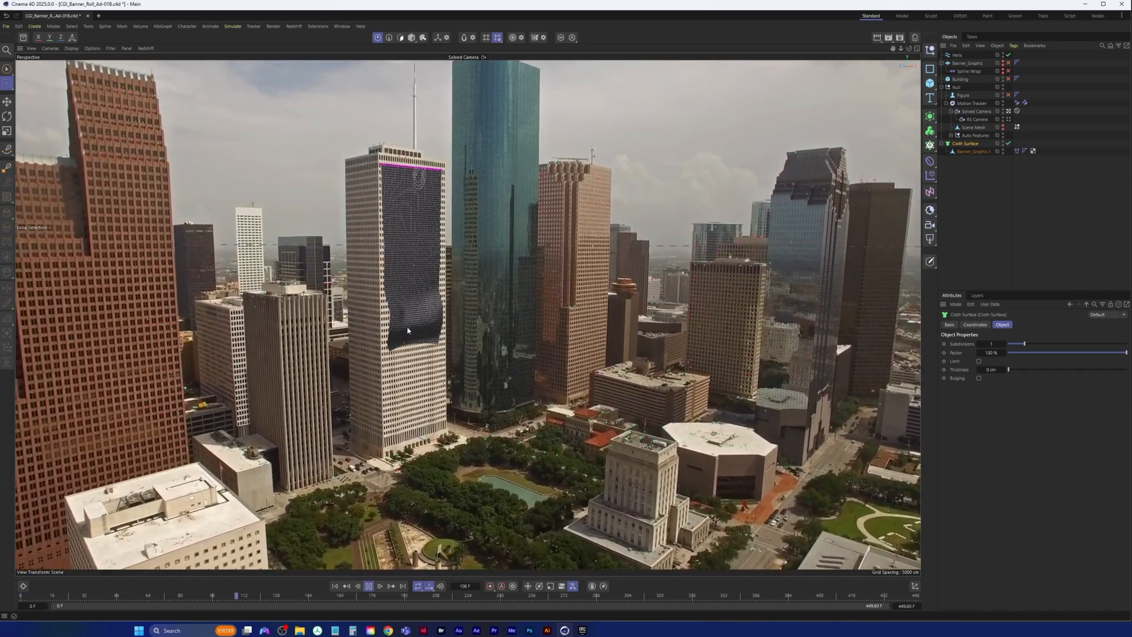
left_click(369, 586)
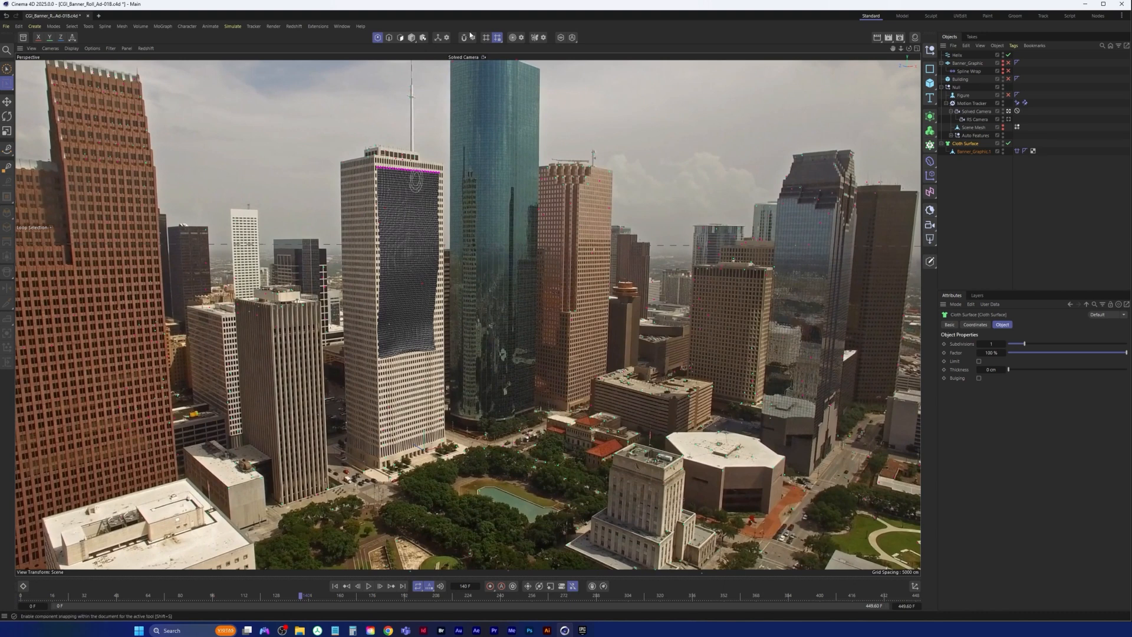
Step: Inspect the banner up close through the Default Camera and set the Cloth Surface thickness to about 2 cm
left_click(472, 57)
left_click(476, 66)
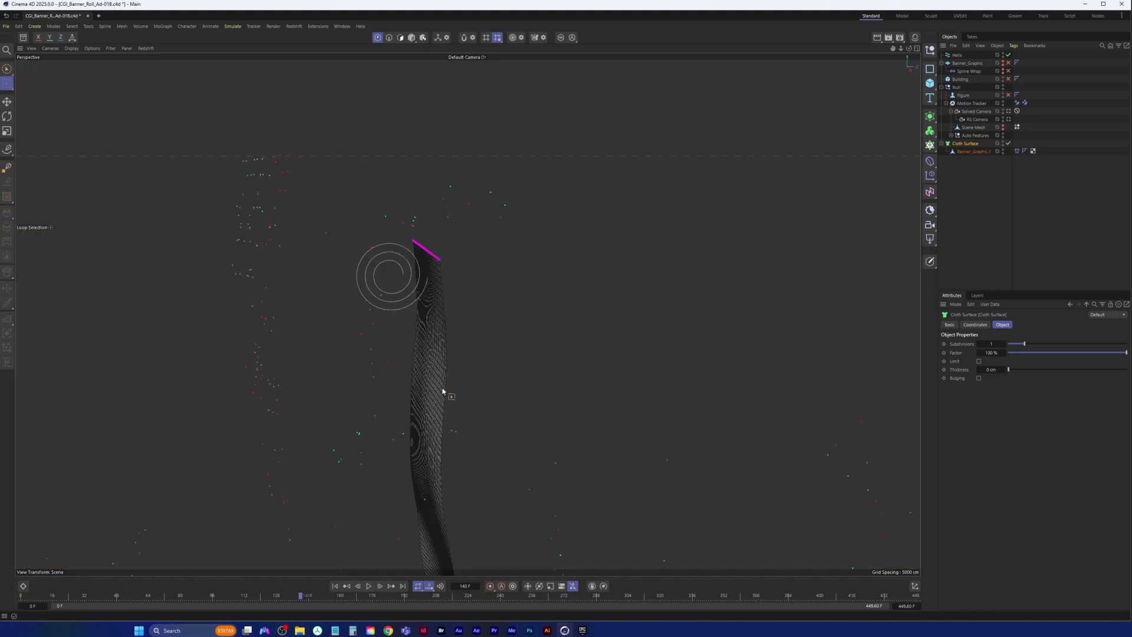
scroll(396, 321, "up", 10)
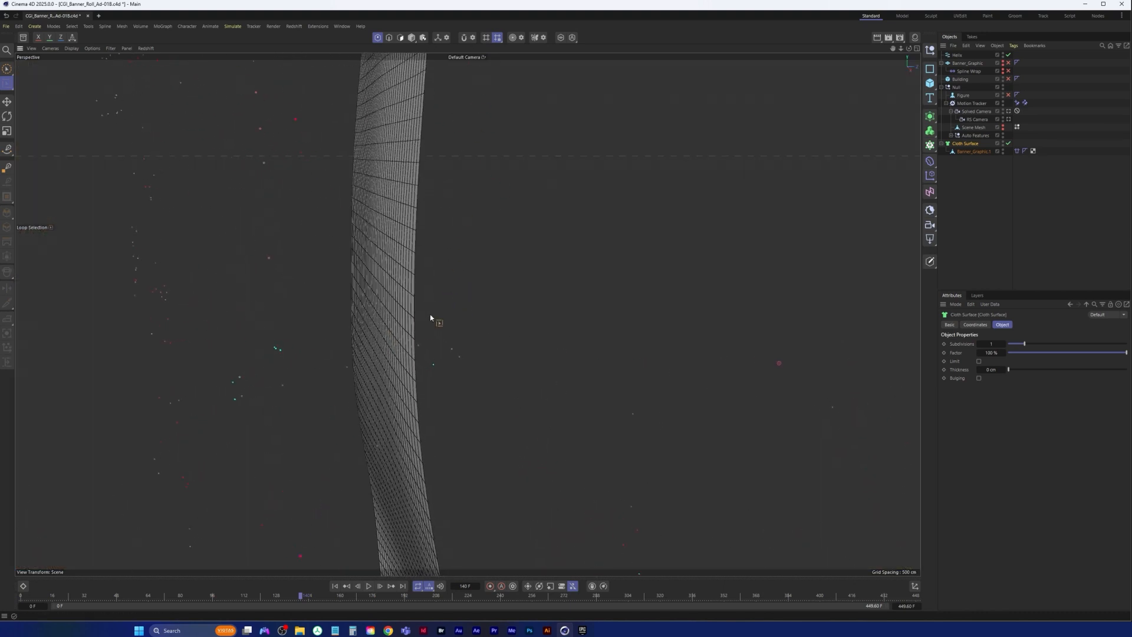
scroll(399, 321, "down", 10)
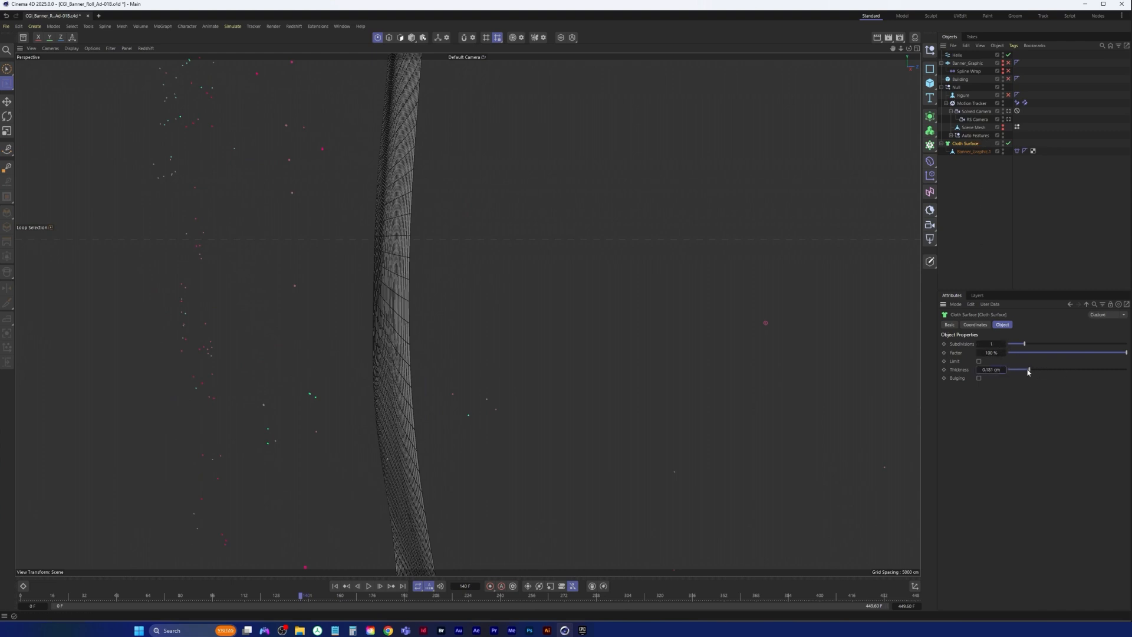
left_click_drag(1029, 372, 1079, 363)
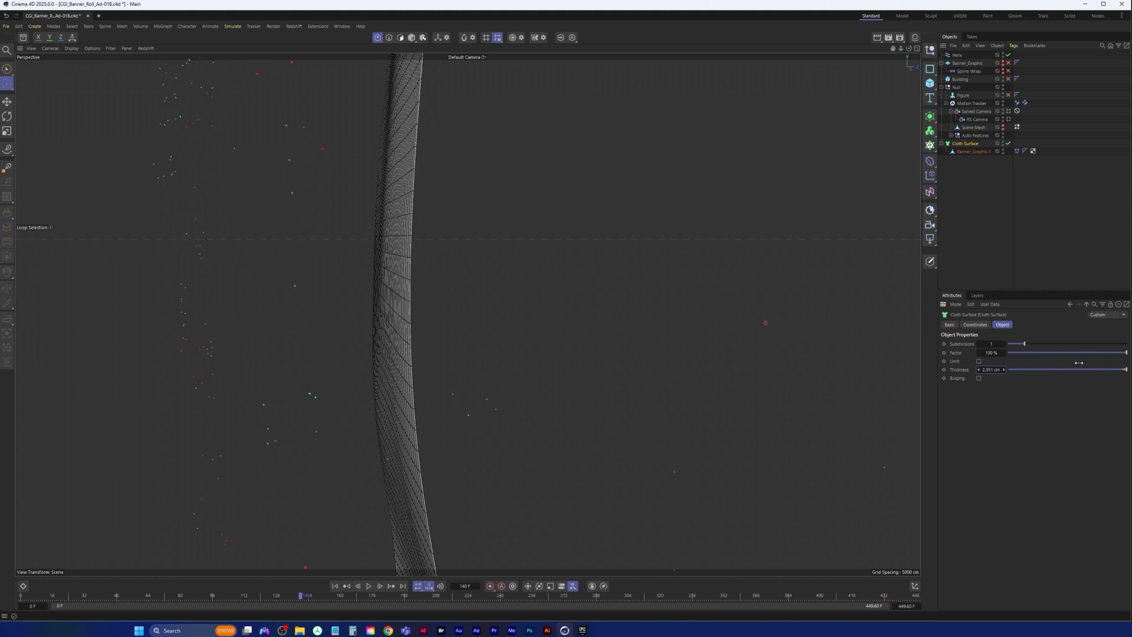
left_click_drag(392, 383, 473, 376, "alt")
mouse_move(991, 371)
left_mouse_down()
mouse_move(1008, 371)
mouse_move(988, 373)
left_mouse_up()
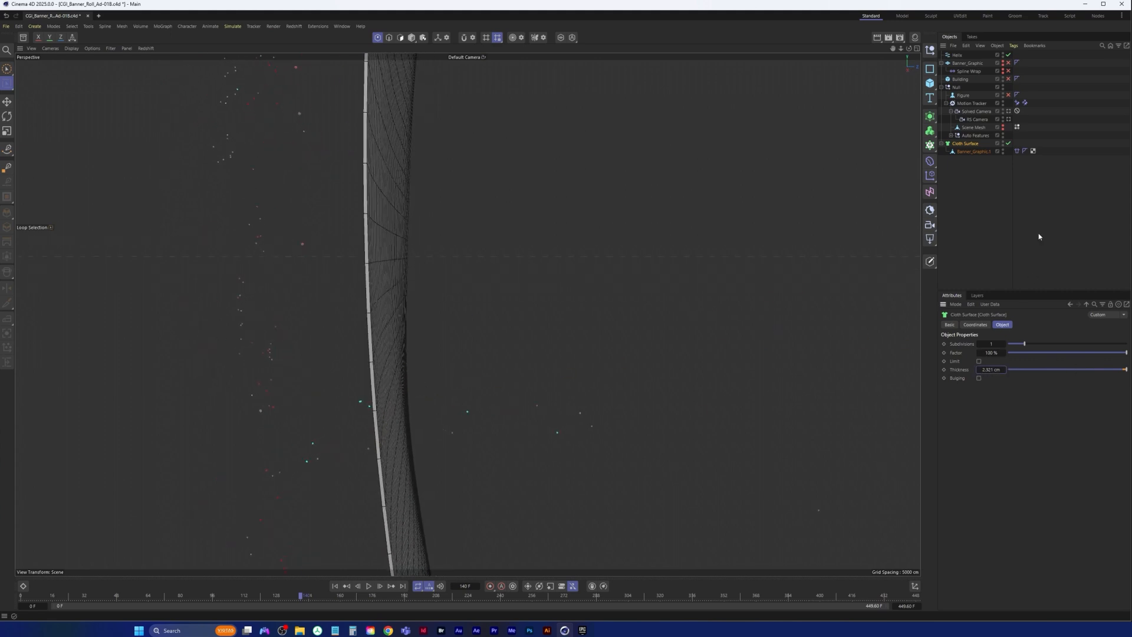
Step: Return to the Solved Camera and replay the thickened banner's unrolling simulation from the first frame
left_click(1008, 111)
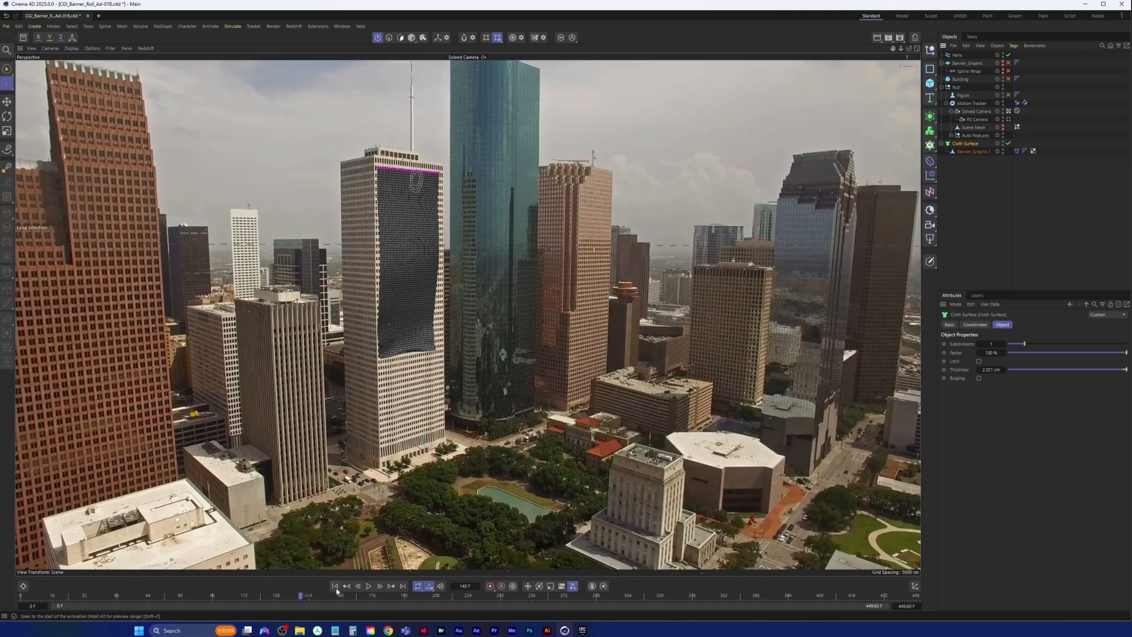
left_click(335, 586)
left_click(368, 585)
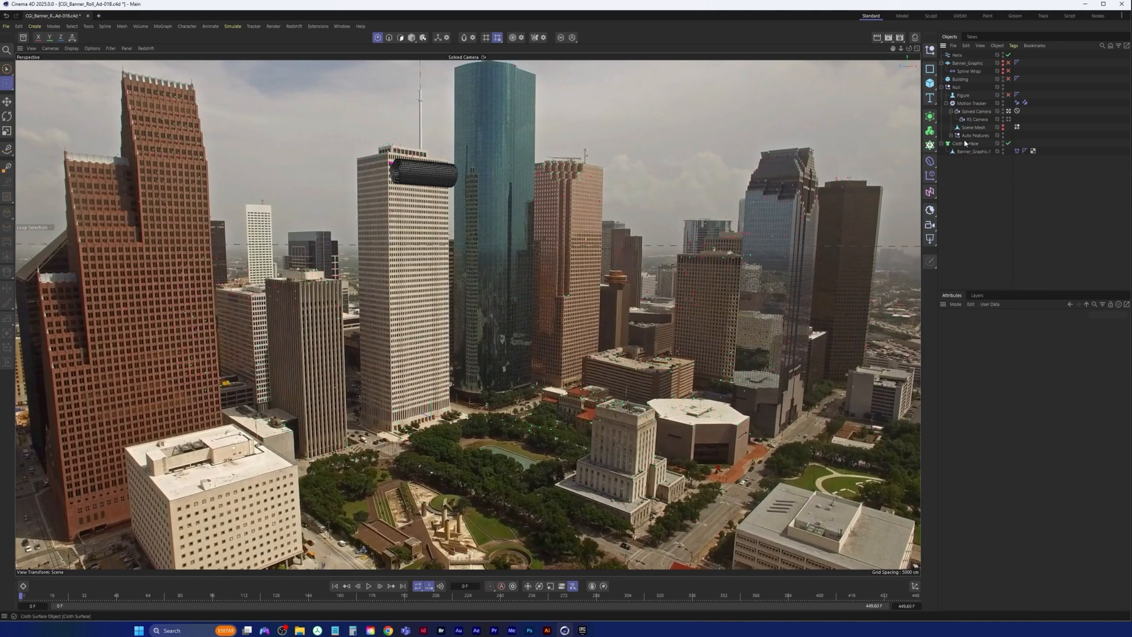
left_click(369, 587)
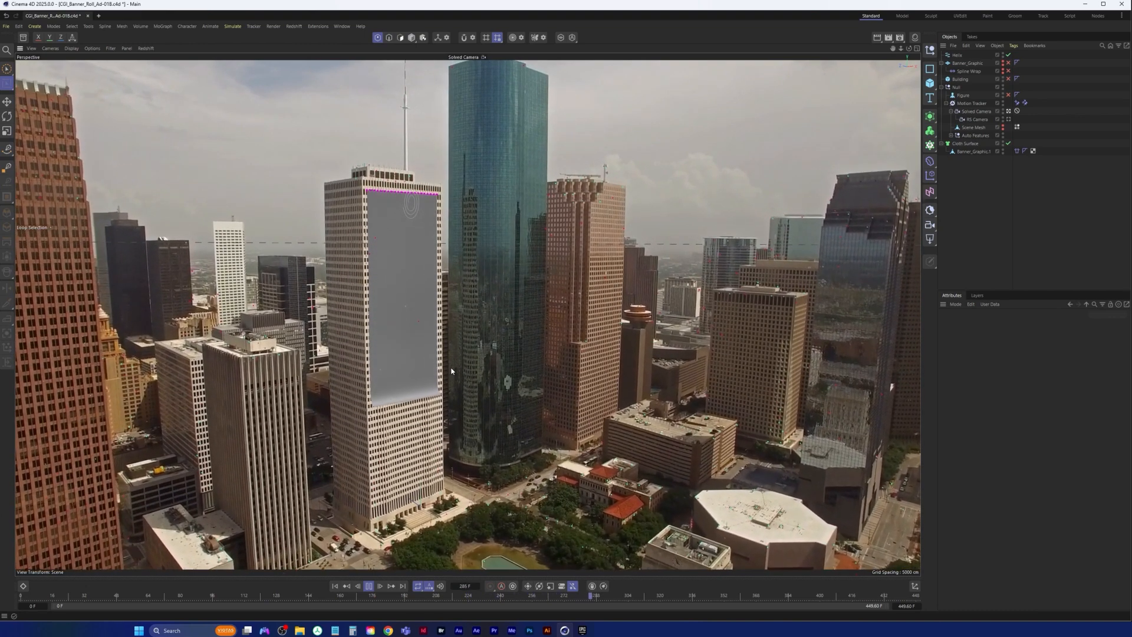
left_click(369, 587)
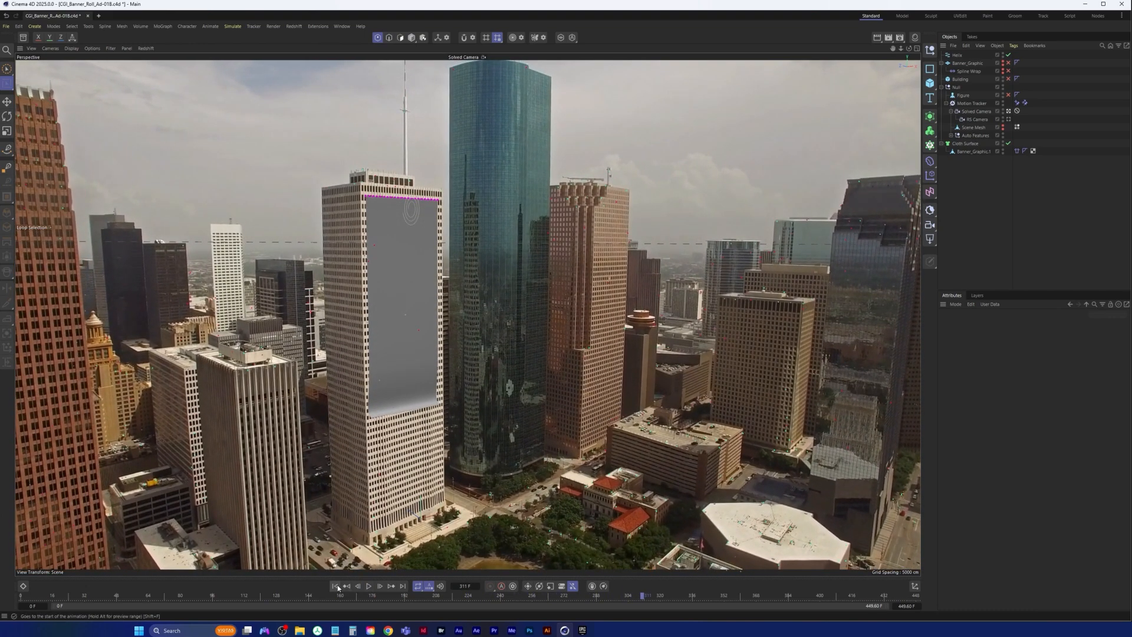
left_click(368, 585)
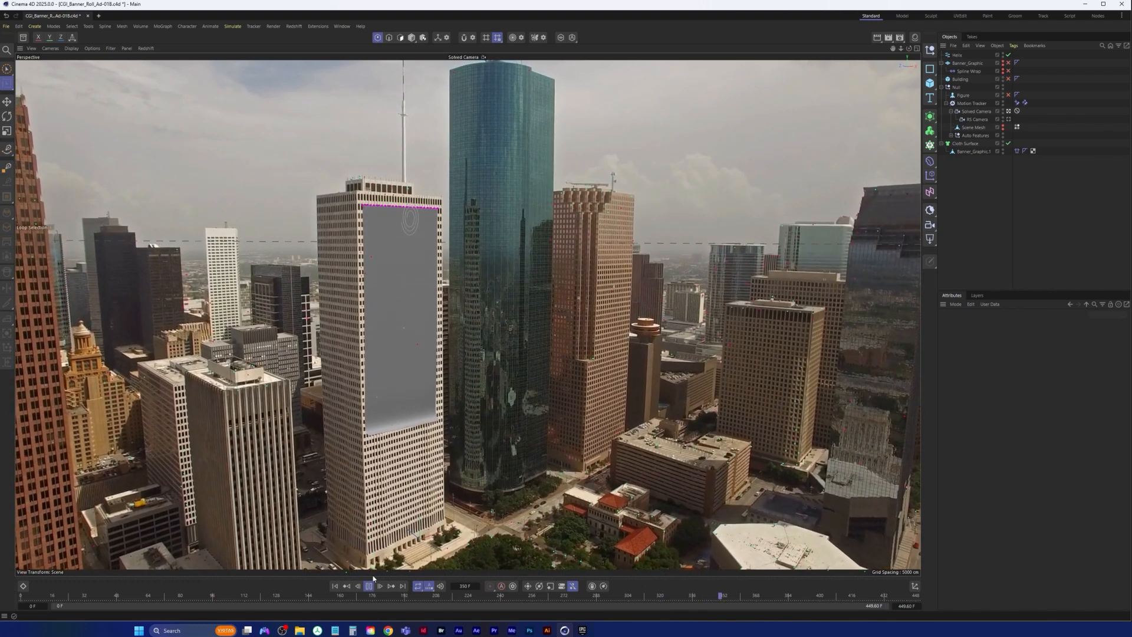
left_click(368, 586)
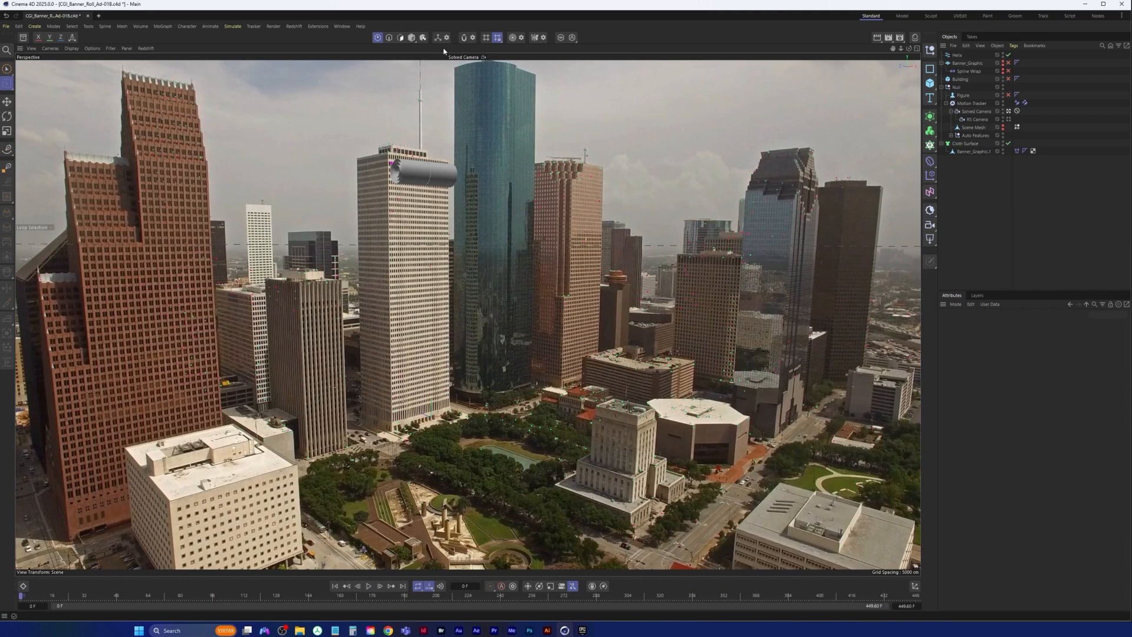
Step: Add a Turbulence force with a strength of about 41.2 cm and a scale of about 61.4 %
left_click(233, 26)
mouse_move(249, 41)
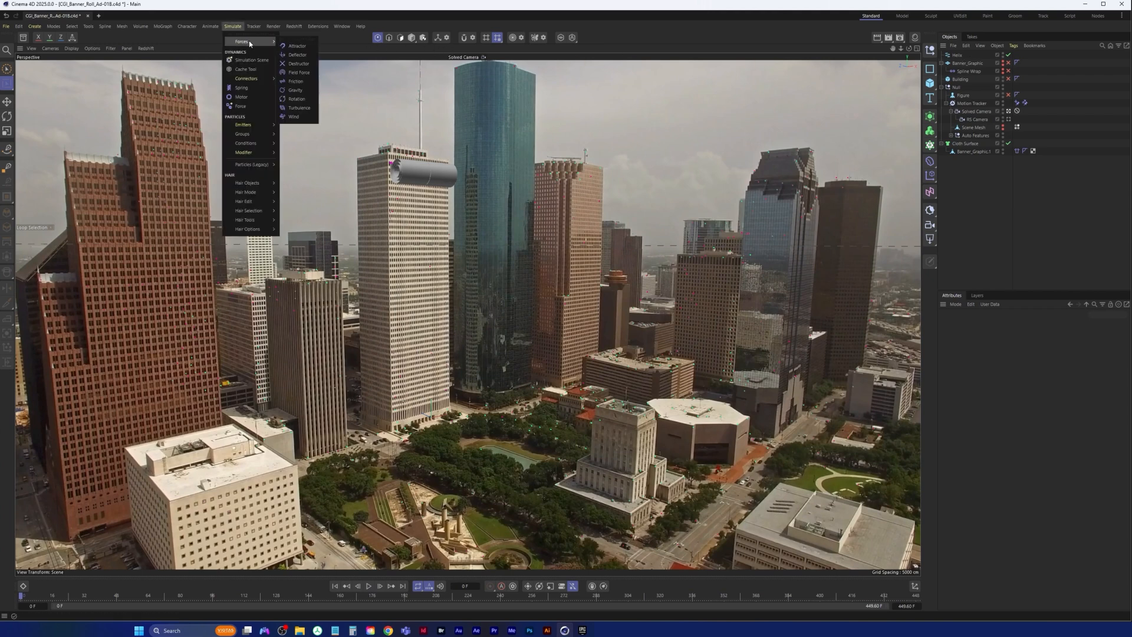
left_click(307, 108)
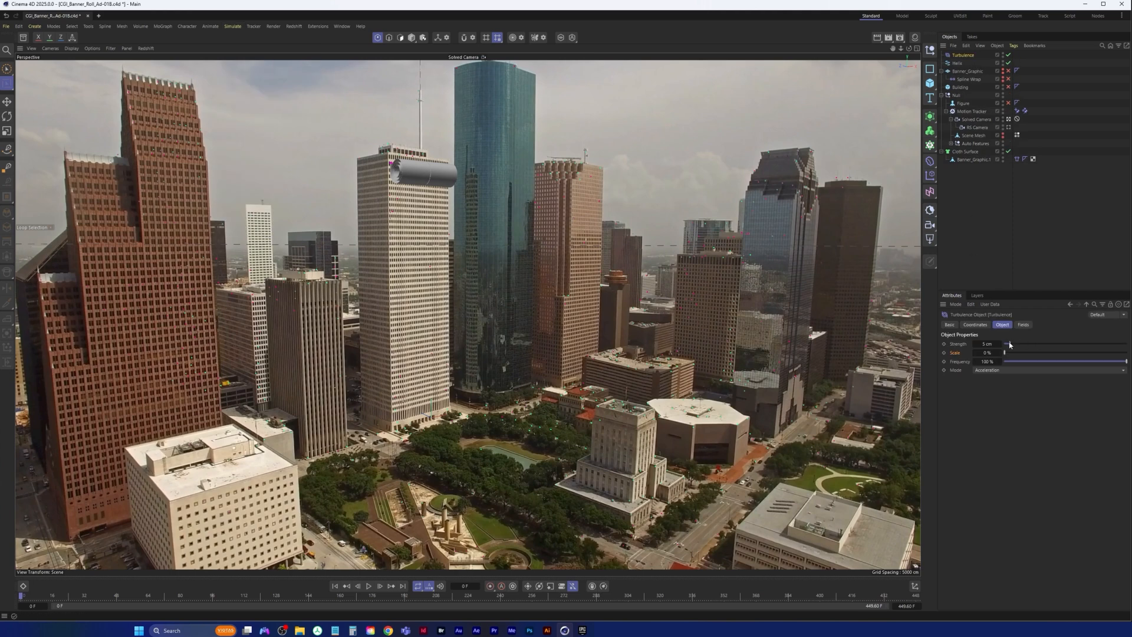
left_click_drag(1011, 346, 1067, 353)
Step: Play the banner simulation with the turbulence applied and return to the first frame
left_click(368, 585)
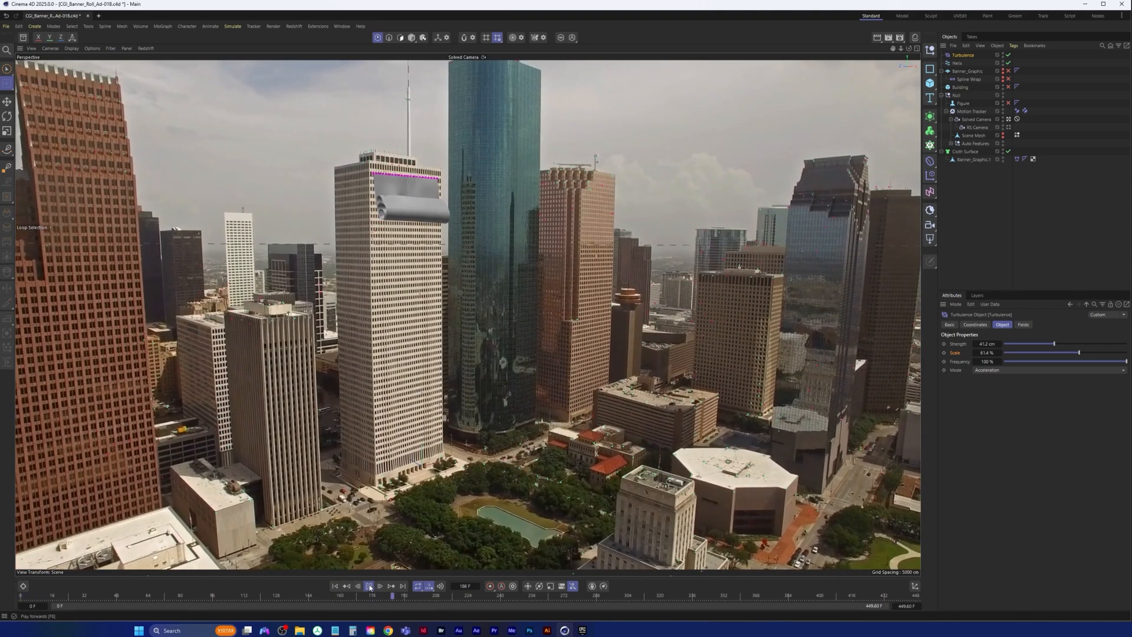
left_click(369, 586)
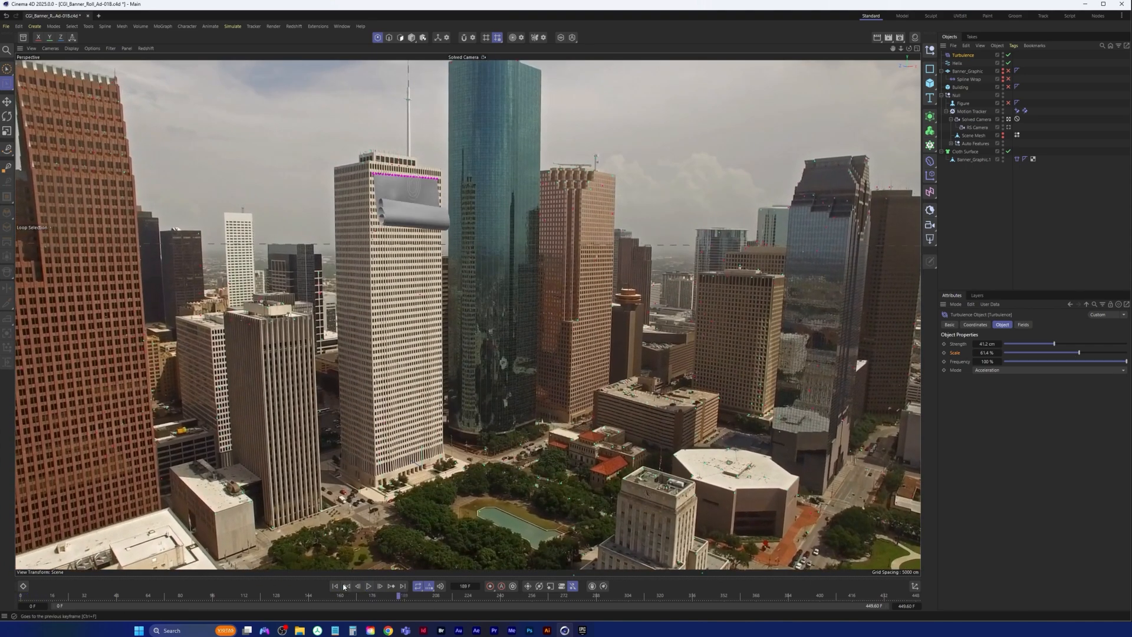
left_click(344, 587)
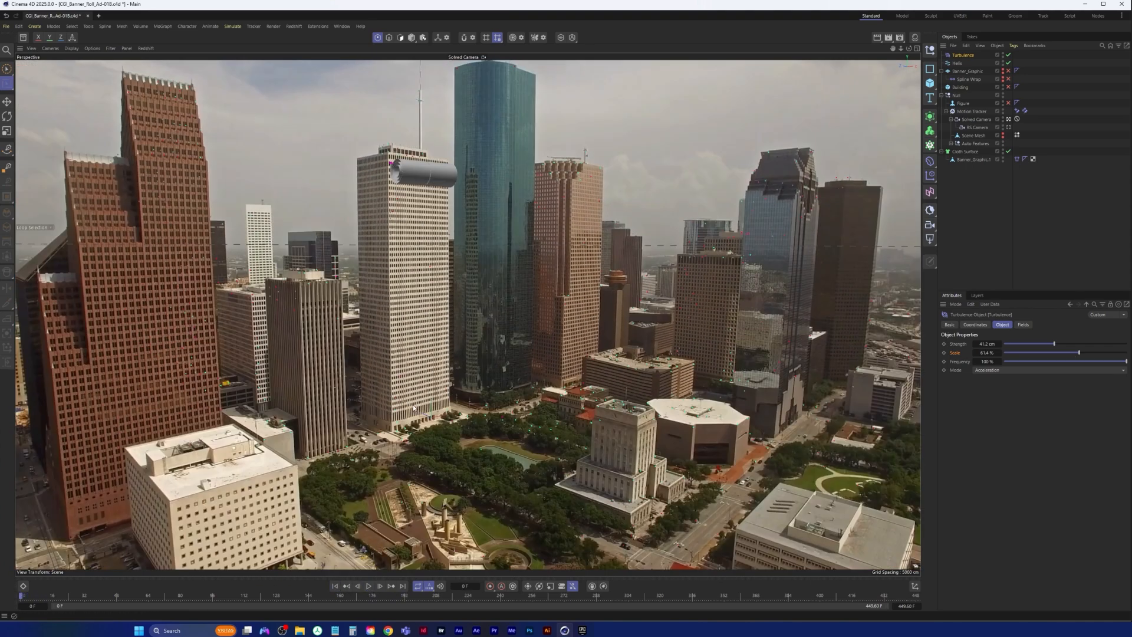
Step: Re-enable the Building cube and turn off its X-Ray display
left_click(961, 87)
left_click(1008, 87)
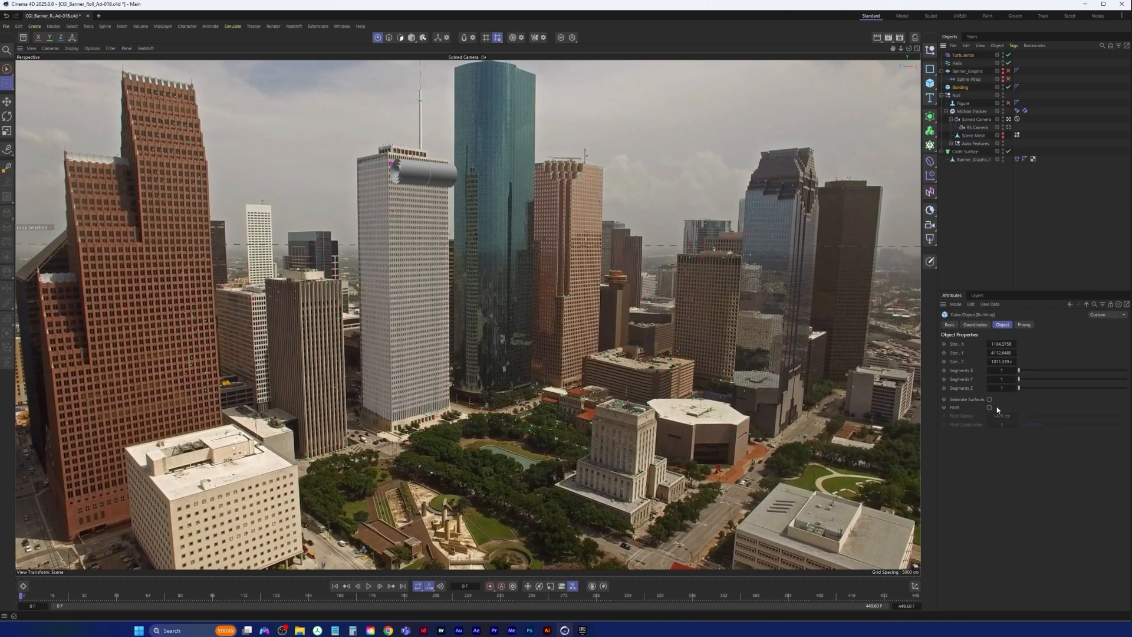
left_click(950, 325)
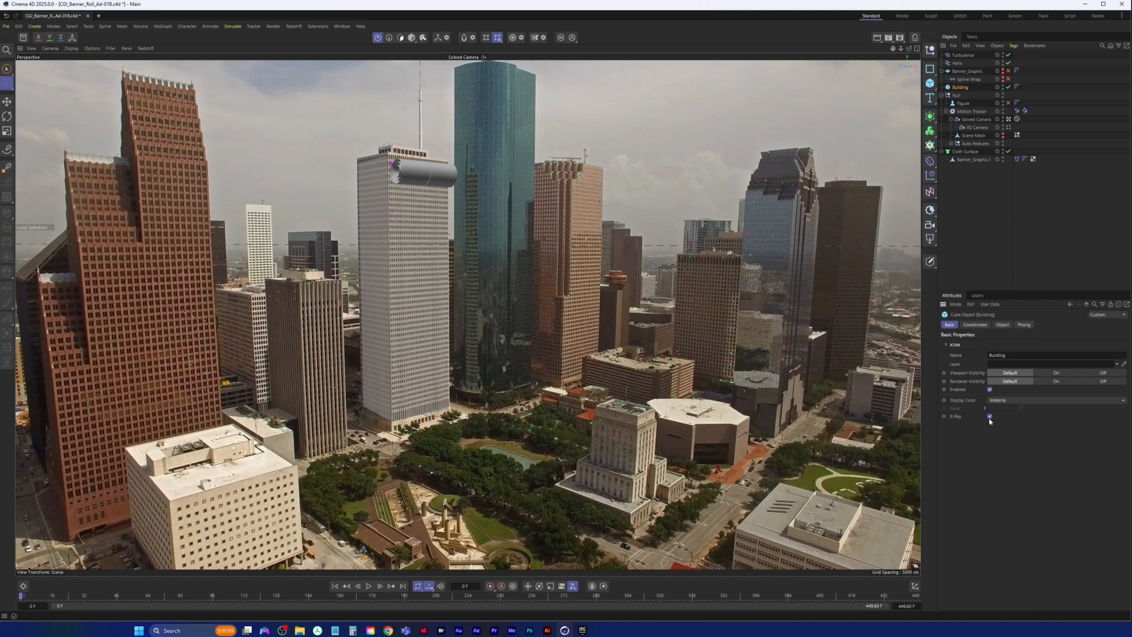
left_click(990, 417)
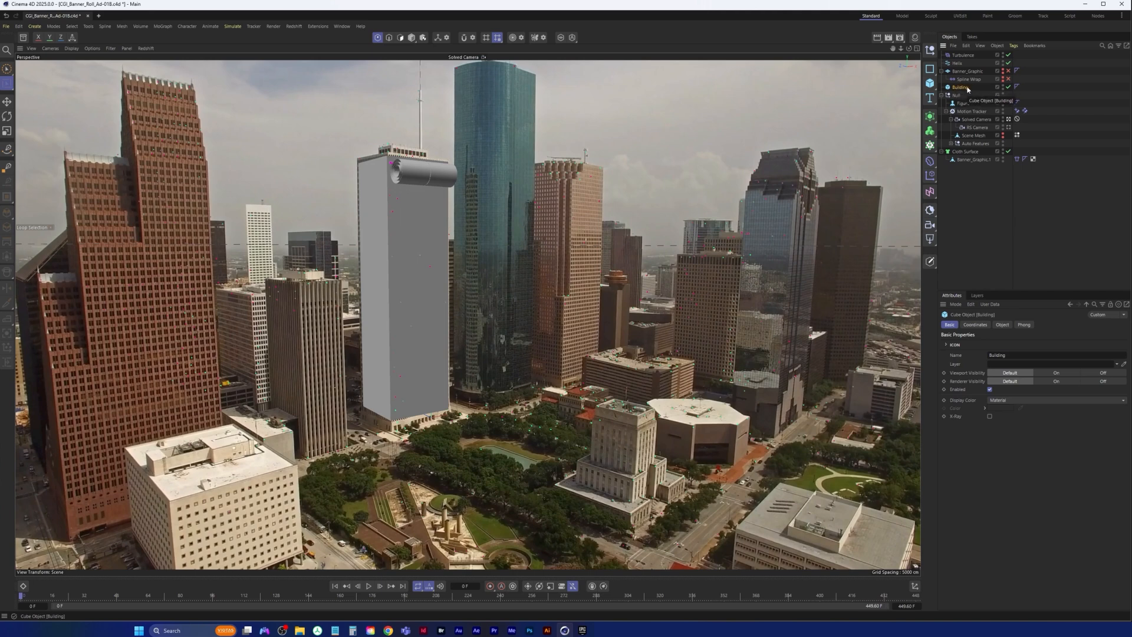
Step: Duplicate the Building cube and add a Collider simulation tag to the copy
left_click_drag(965, 90, 967, 96, "ctrl")
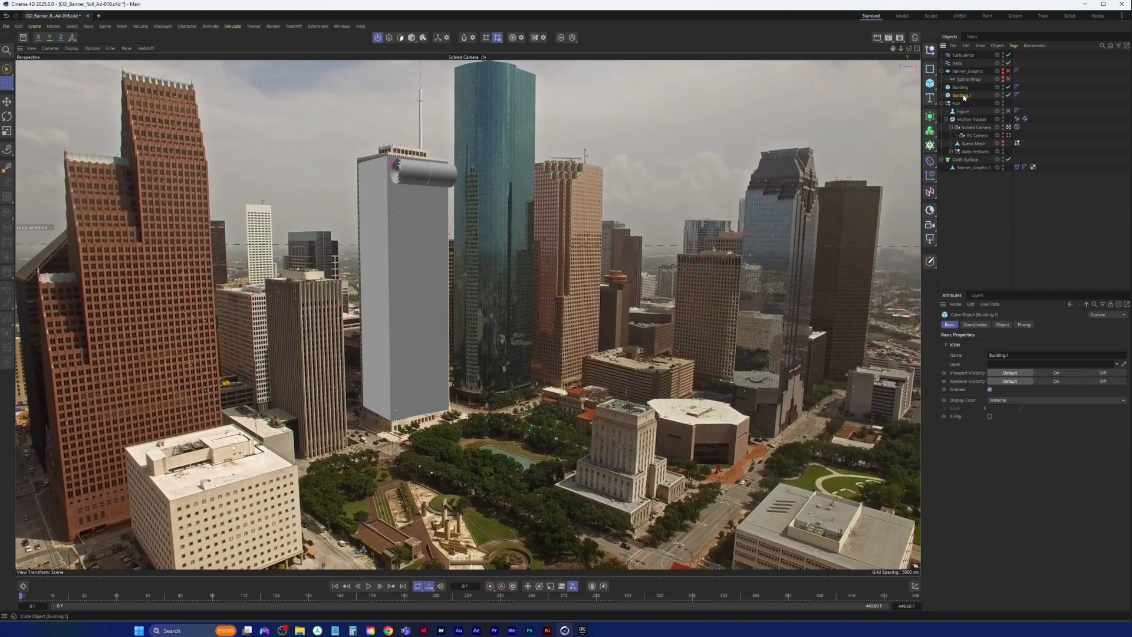
right_click(964, 99)
mouse_move(1002, 215)
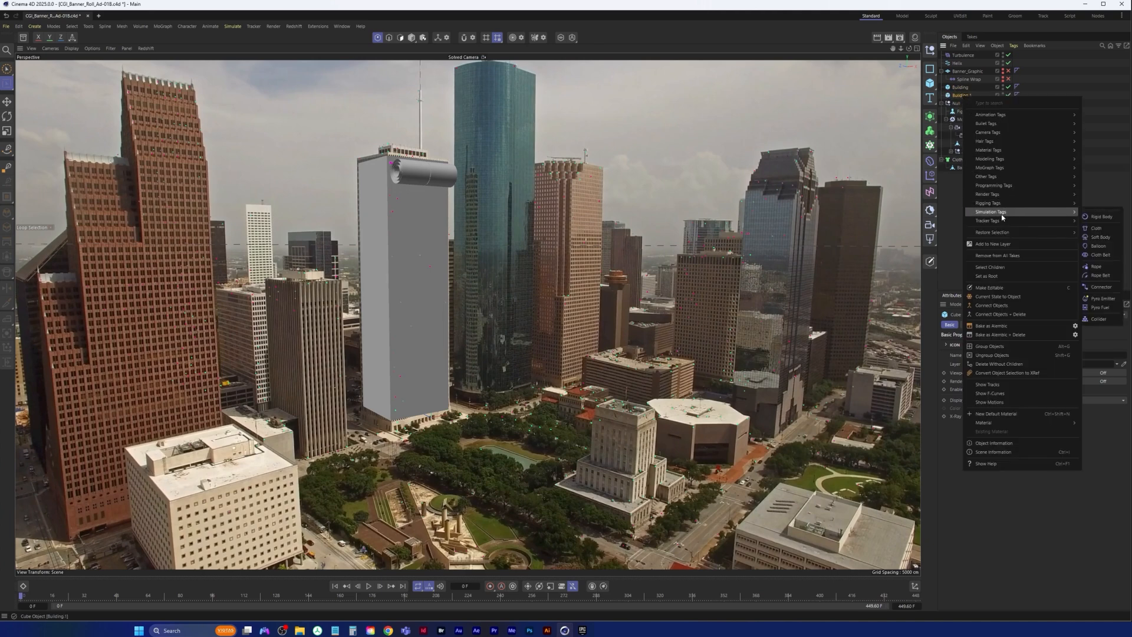
left_click(1102, 319)
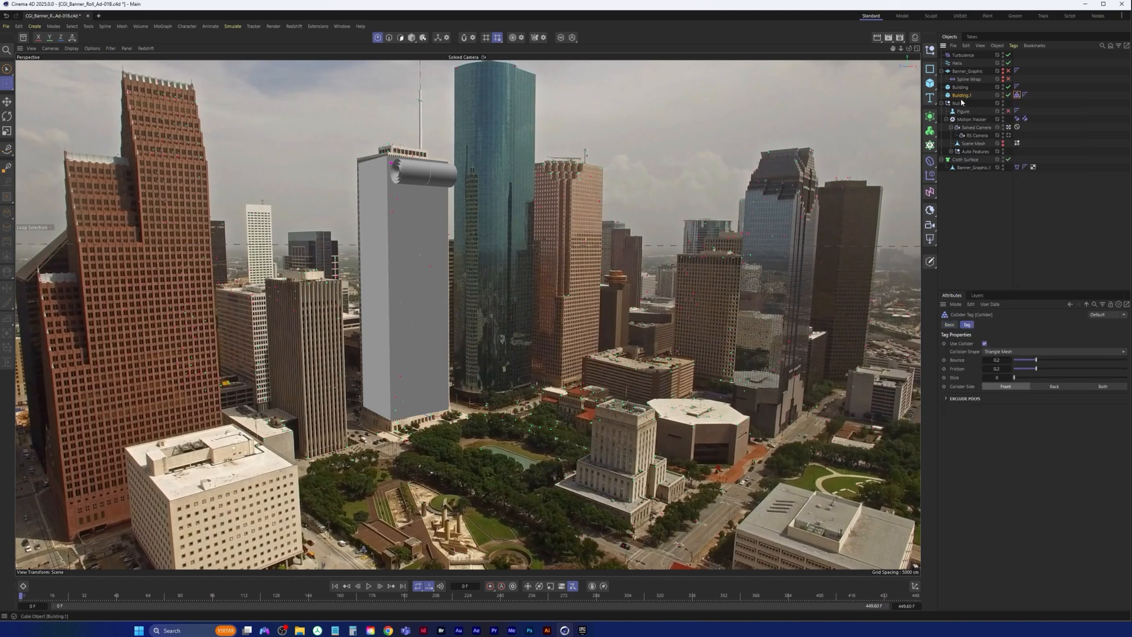
Step: In the default camera view, move the collider copy Building.1 slightly toward the banner roll, and hide it
left_click(482, 64)
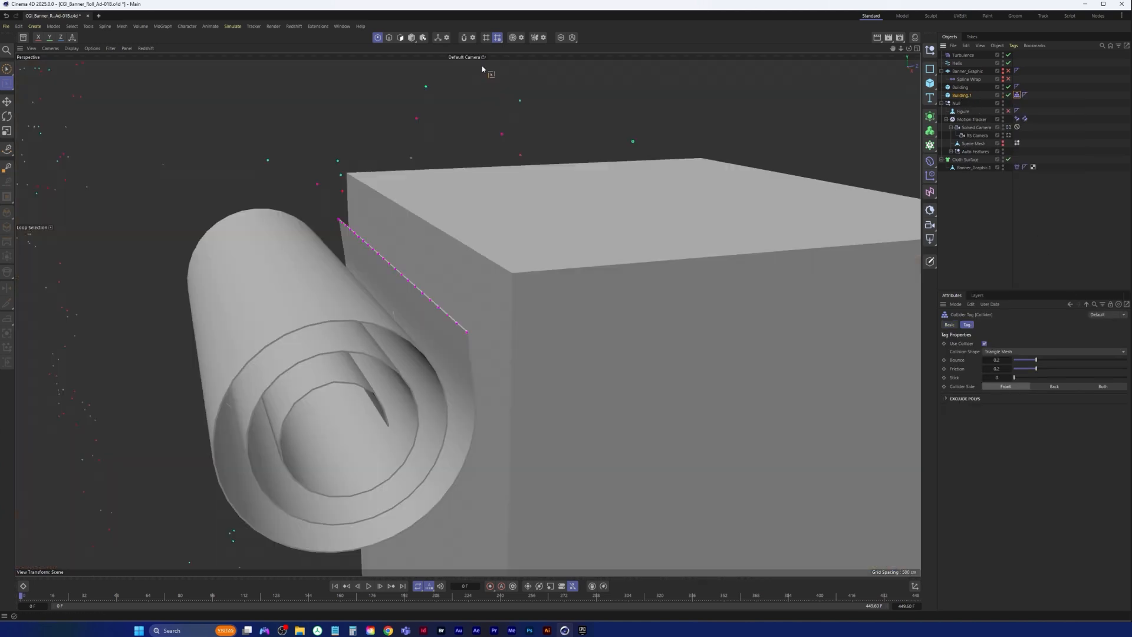
left_click_drag(424, 268, 423, 251, "alt")
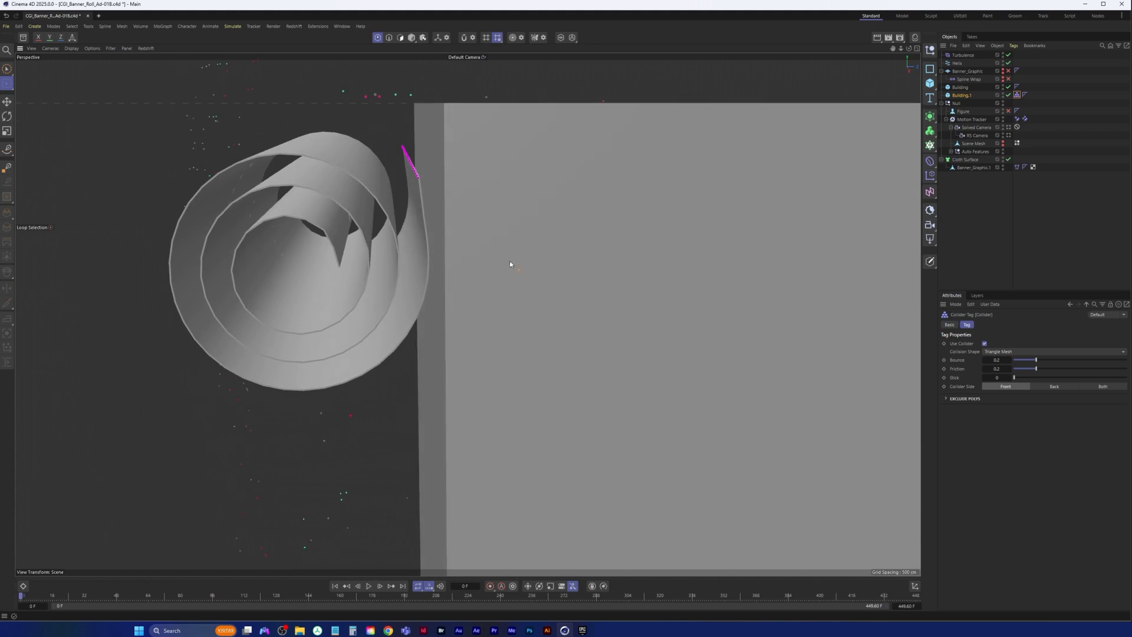
left_click(962, 96)
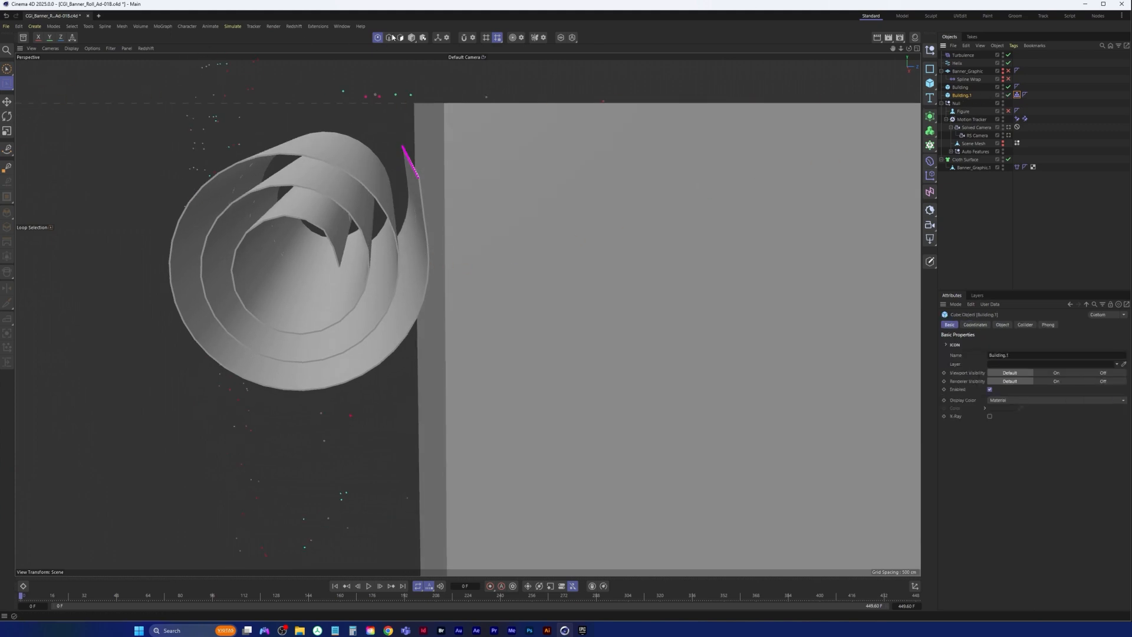
key("e")
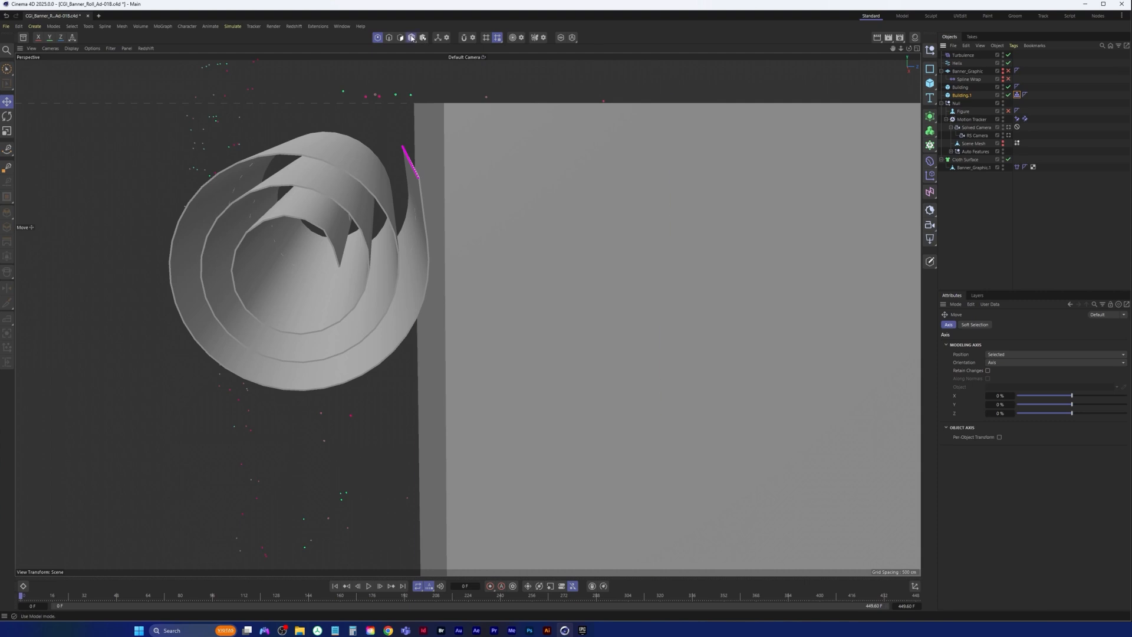
left_click(411, 37)
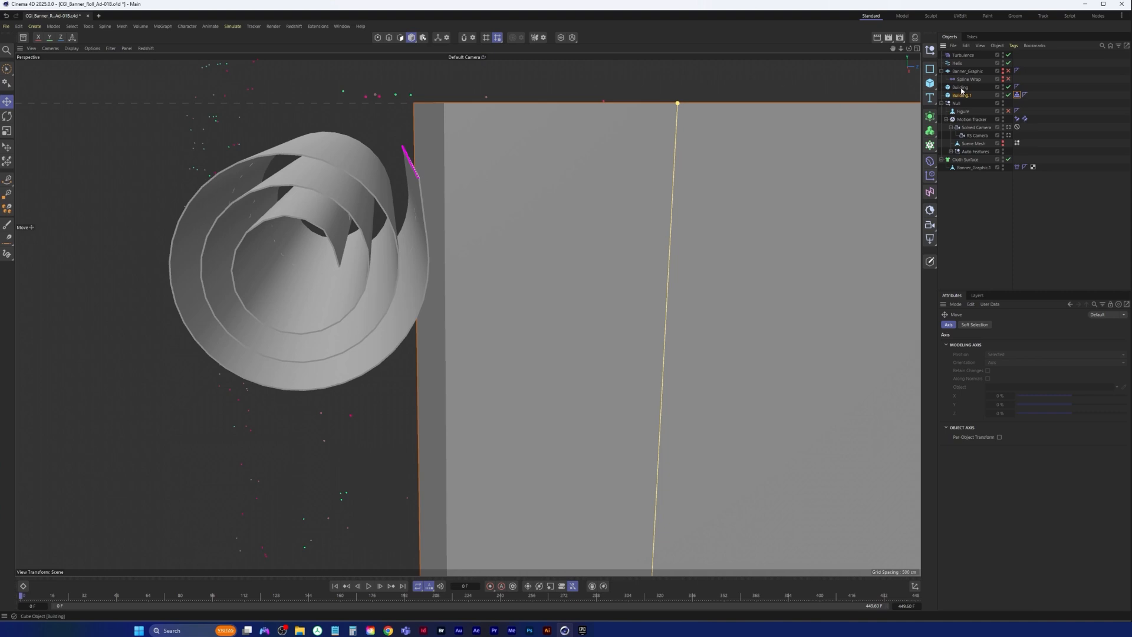
right_click_drag(601, 251, 522, 367, "alt")
middle_click_drag(531, 362, 491, 252, "alt")
left_click_drag(569, 371, 657, 439, "alt")
left_click_drag(670, 499, 667, 498)
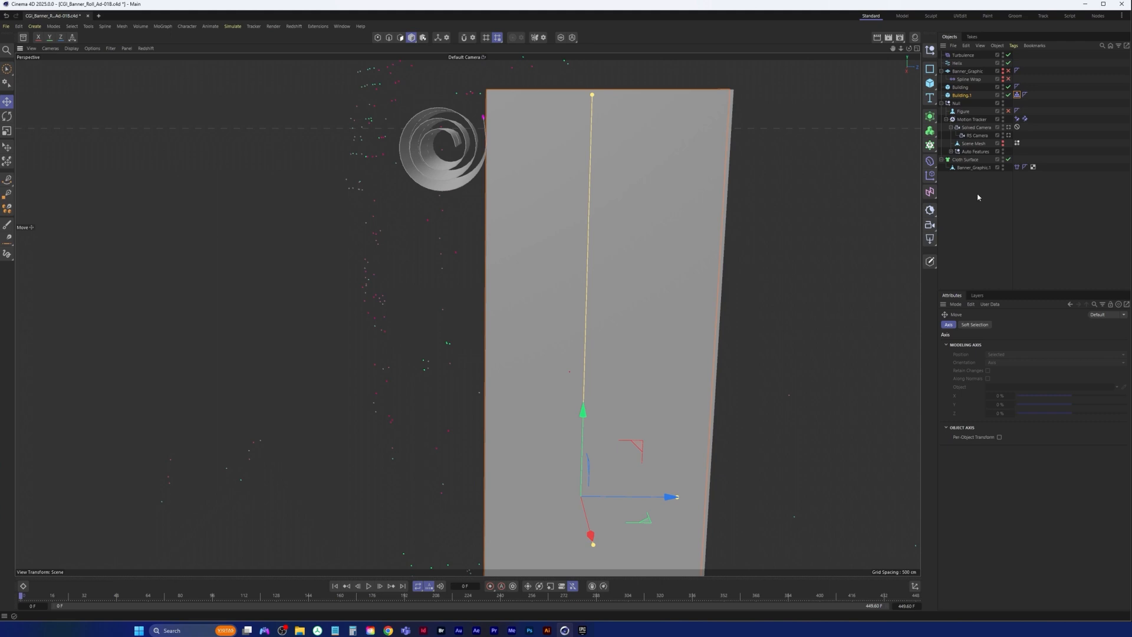
left_click(1003, 95)
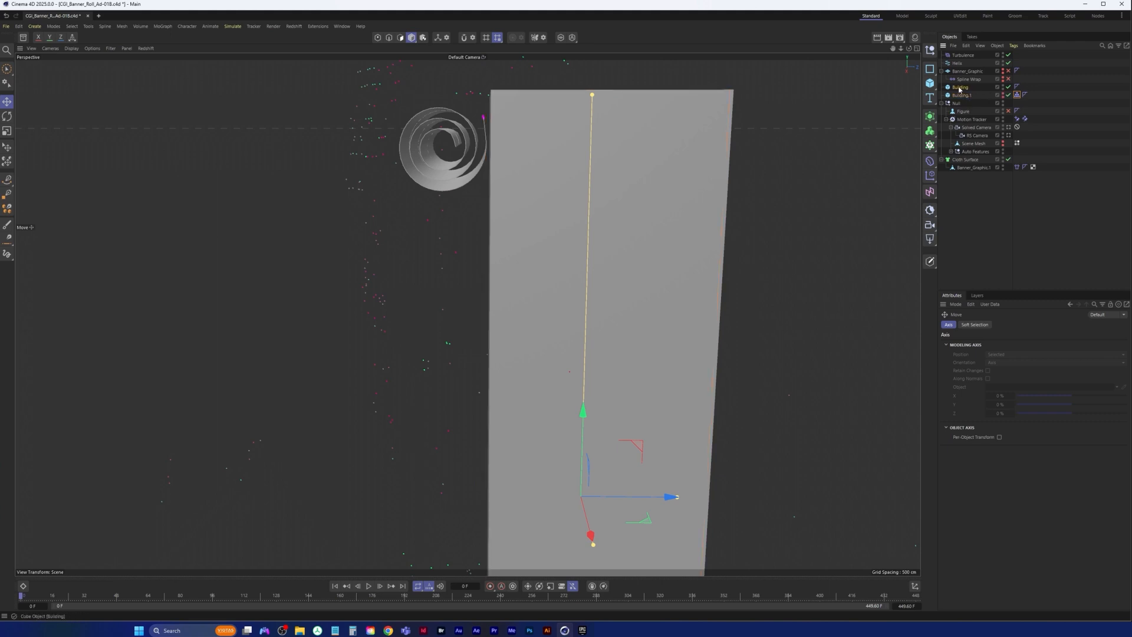
left_click(961, 89)
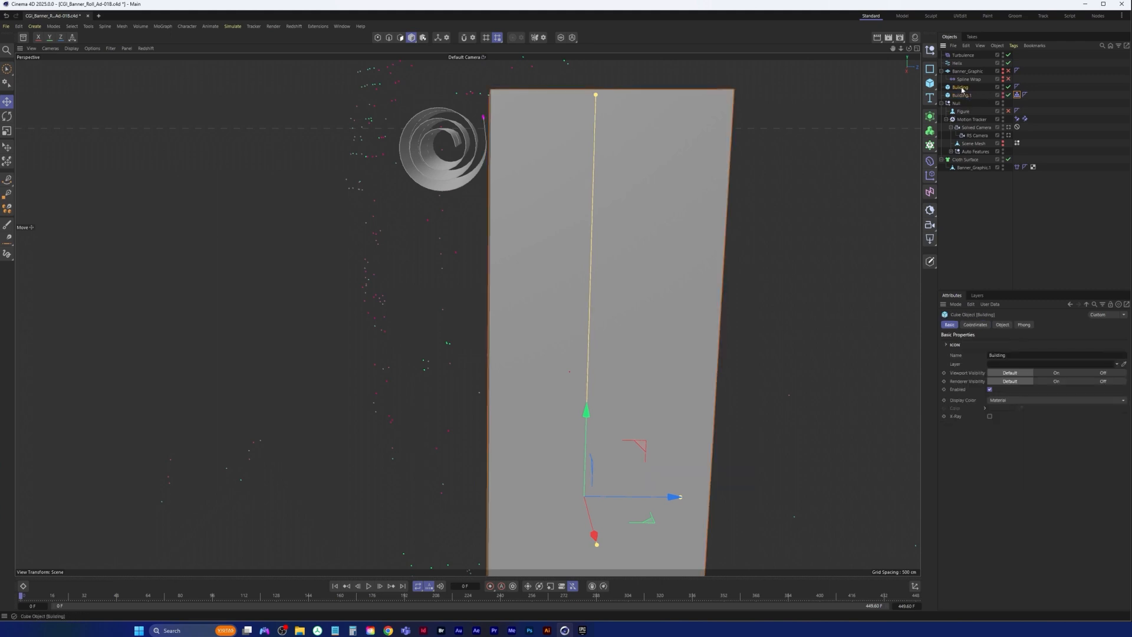
Step: Save the project and return to the Solved Camera view
left_click(6, 25)
left_click(19, 128)
left_click(1009, 136)
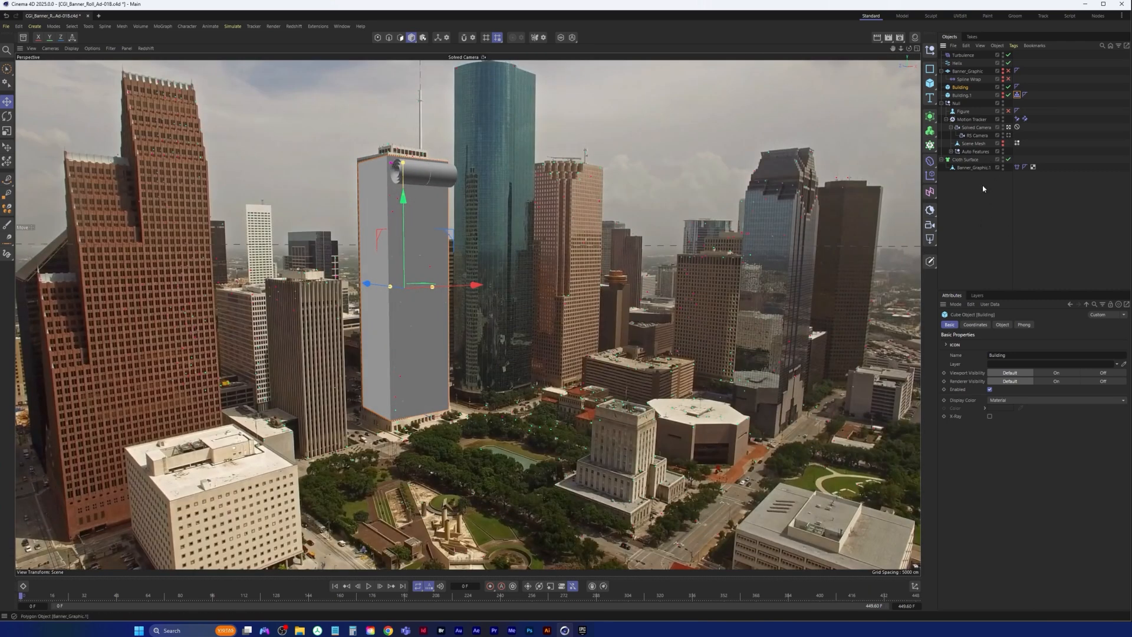
Step: Play the banner simulation against the building collider and return to the first frame
left_click(982, 185)
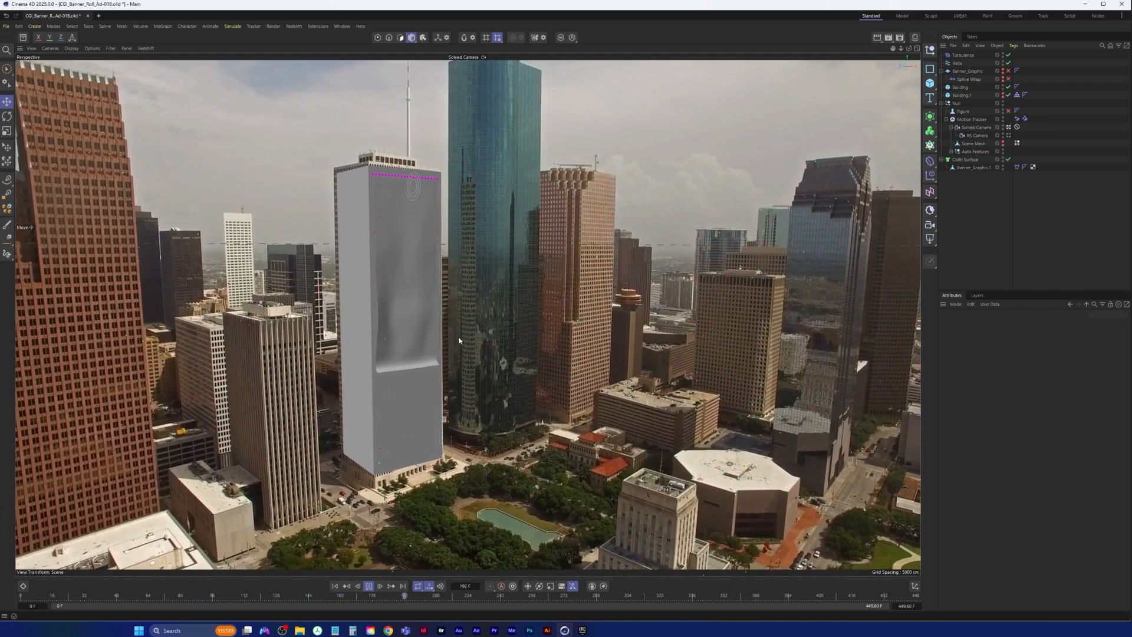
left_click(369, 586)
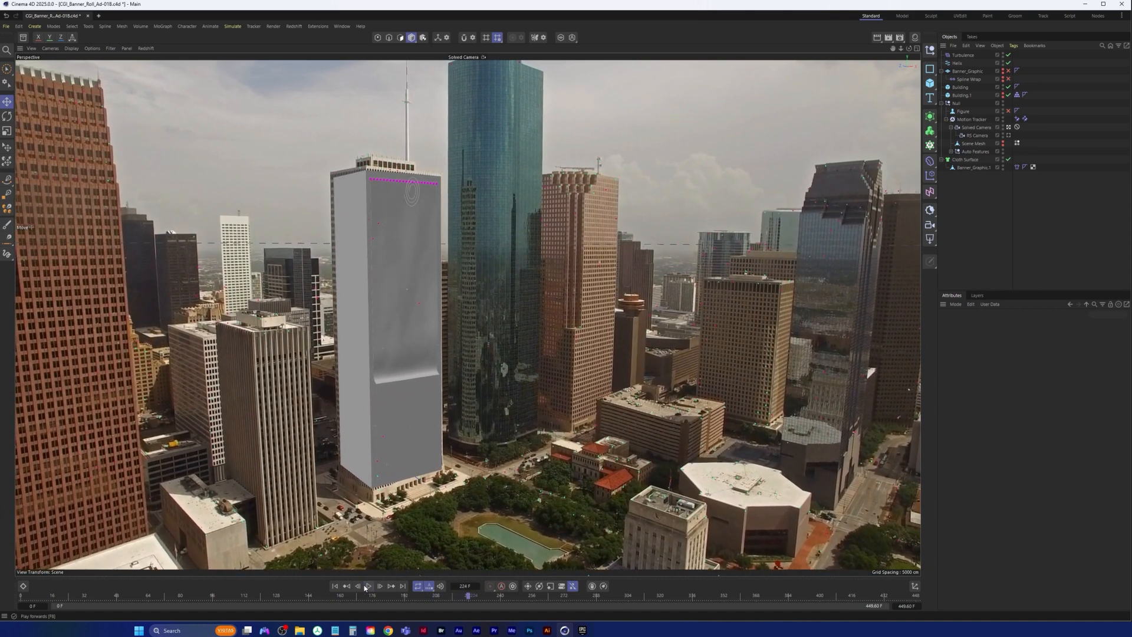
left_click(335, 587)
Step: Save the project as a new version named CGI_Banner_Roll_Ad-01C
left_click(6, 26)
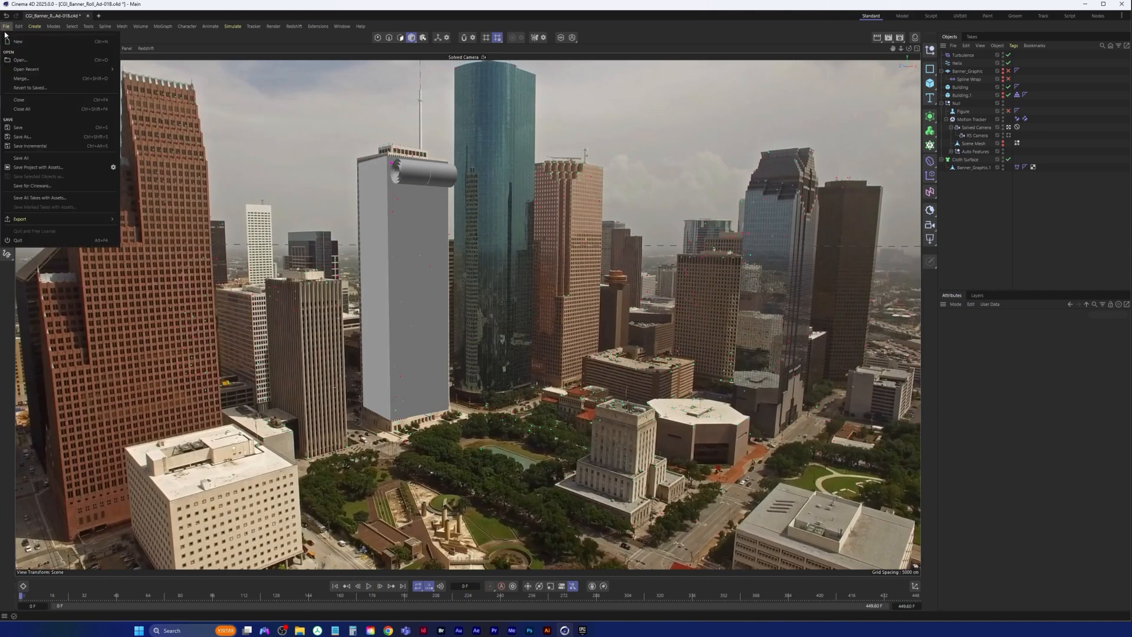
left_click(43, 137)
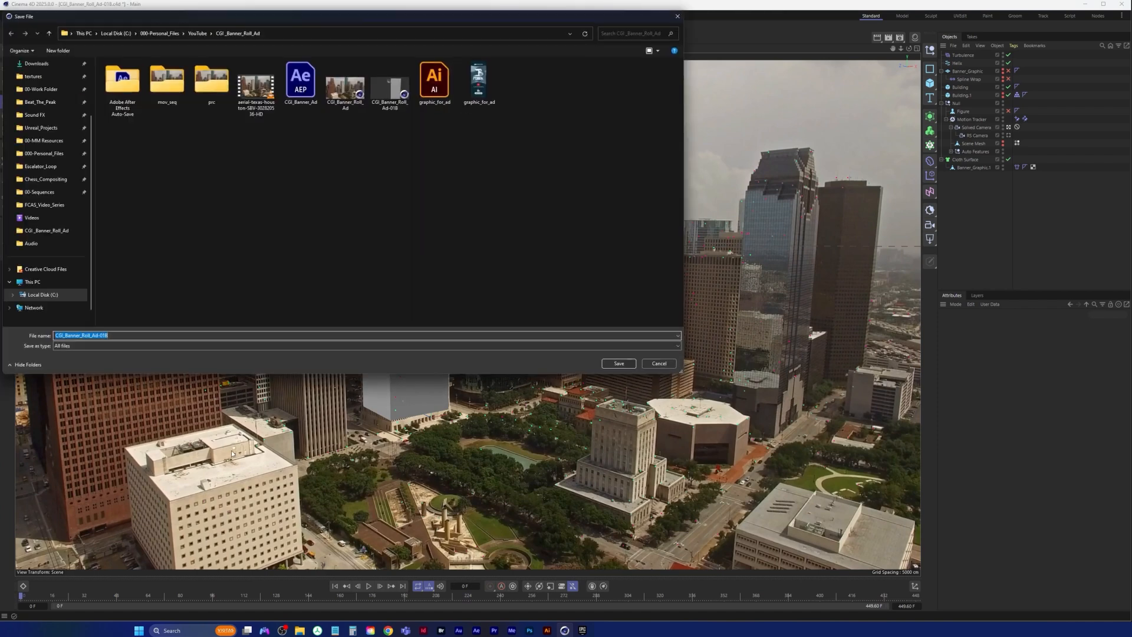
left_click(127, 334)
key("BackSpace")
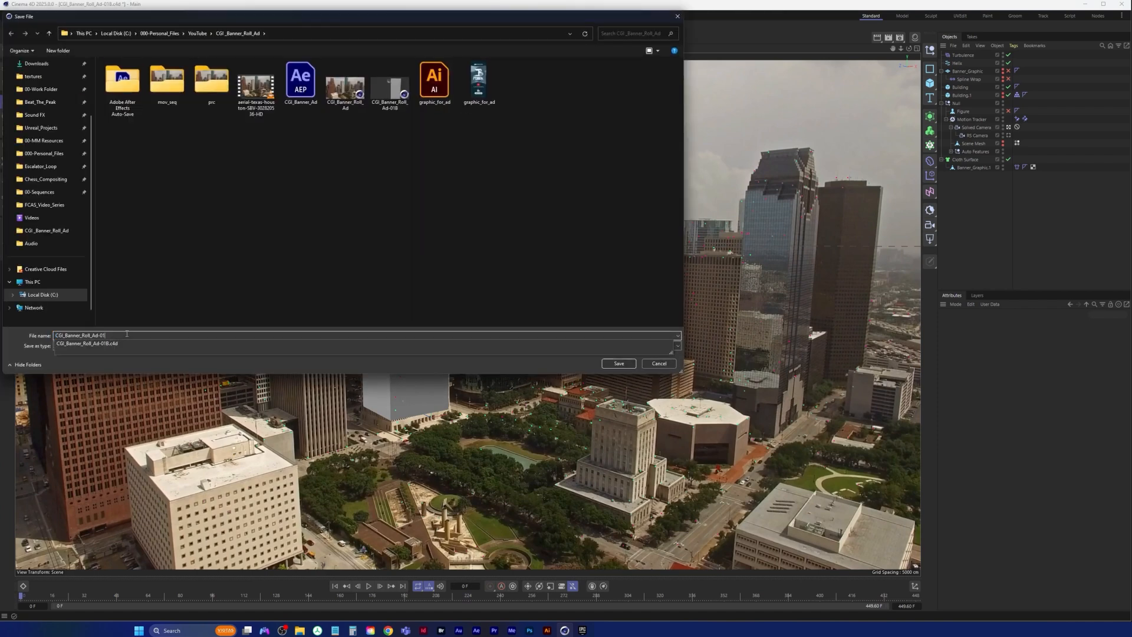
type("9")
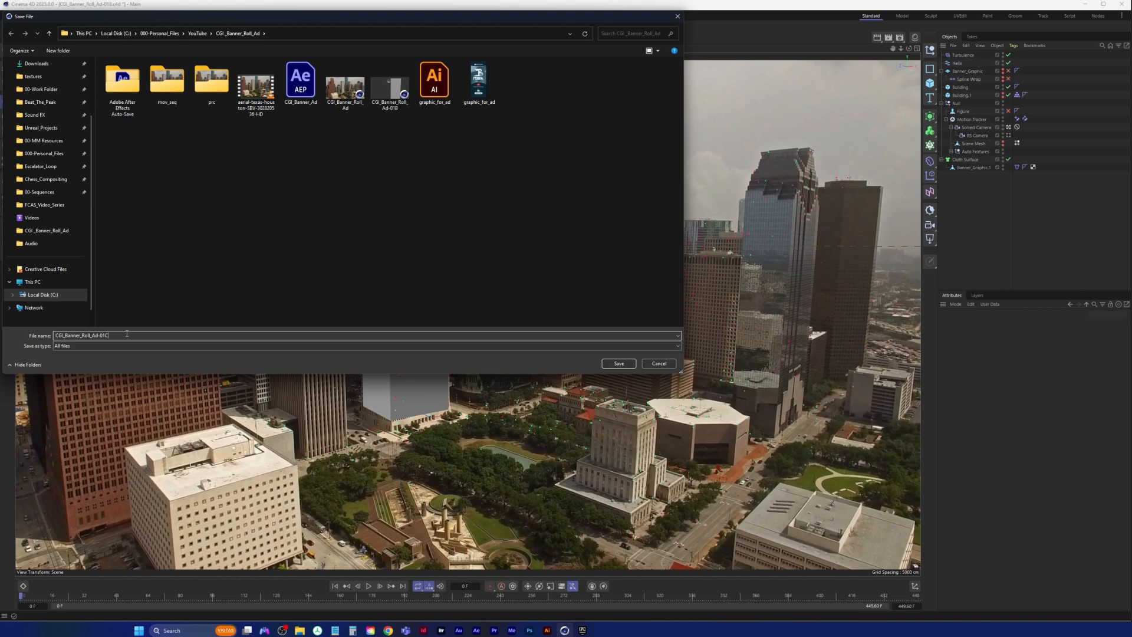
key("Return")
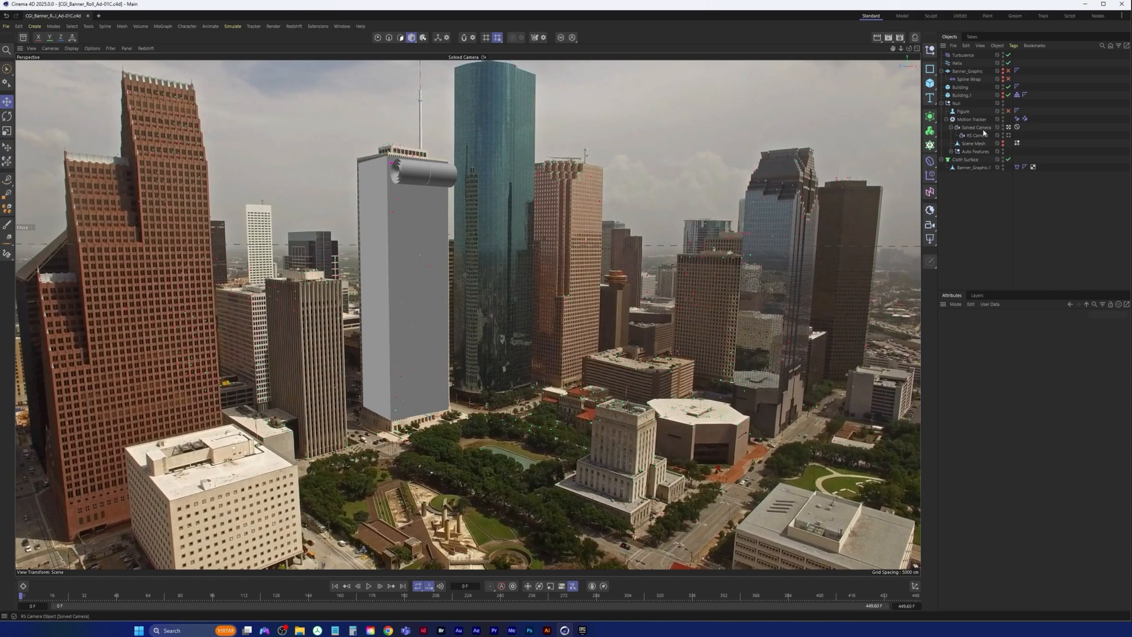
Step: Cache the scene's simulation from the banner's Cloth tag, and check the cached unrolling by scrubbing and playing it
left_click(1017, 167)
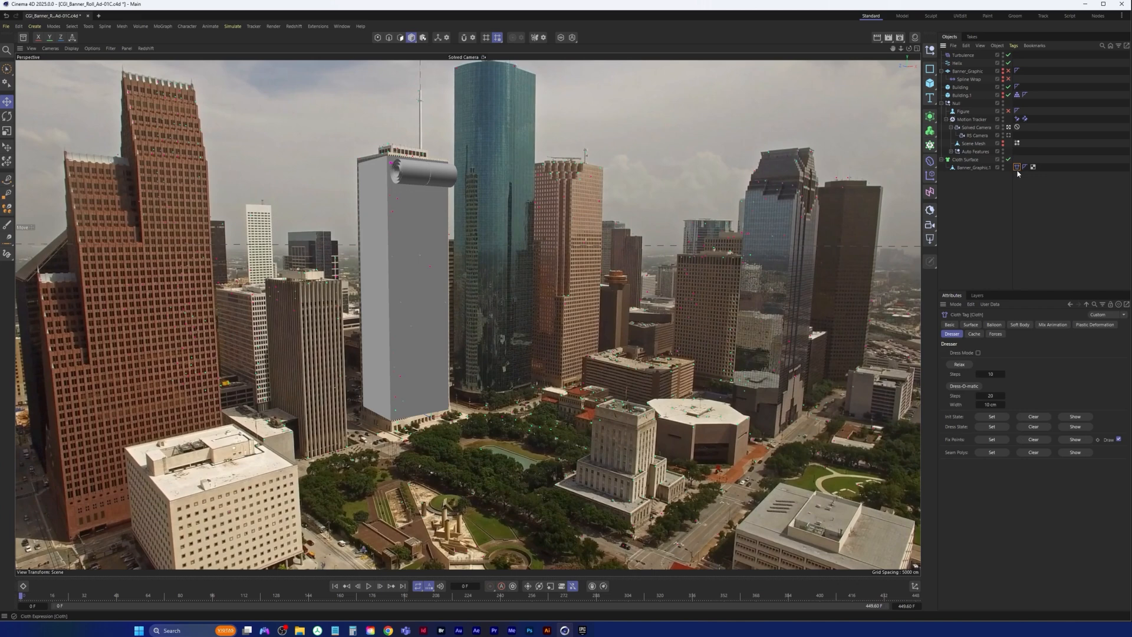
left_click(974, 335)
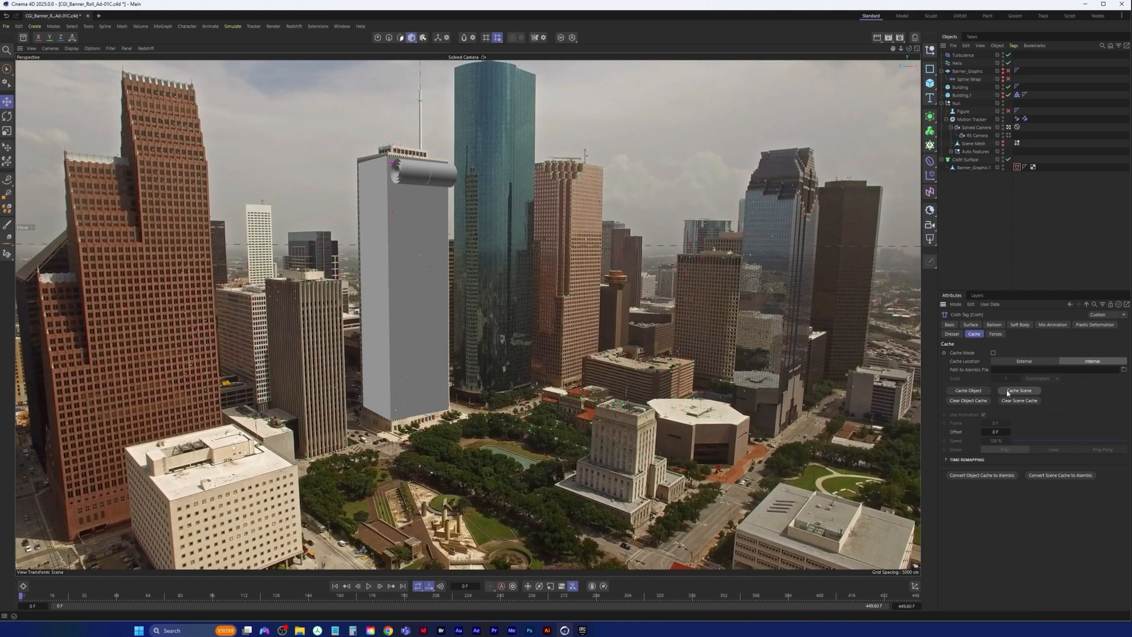
left_click(1028, 390)
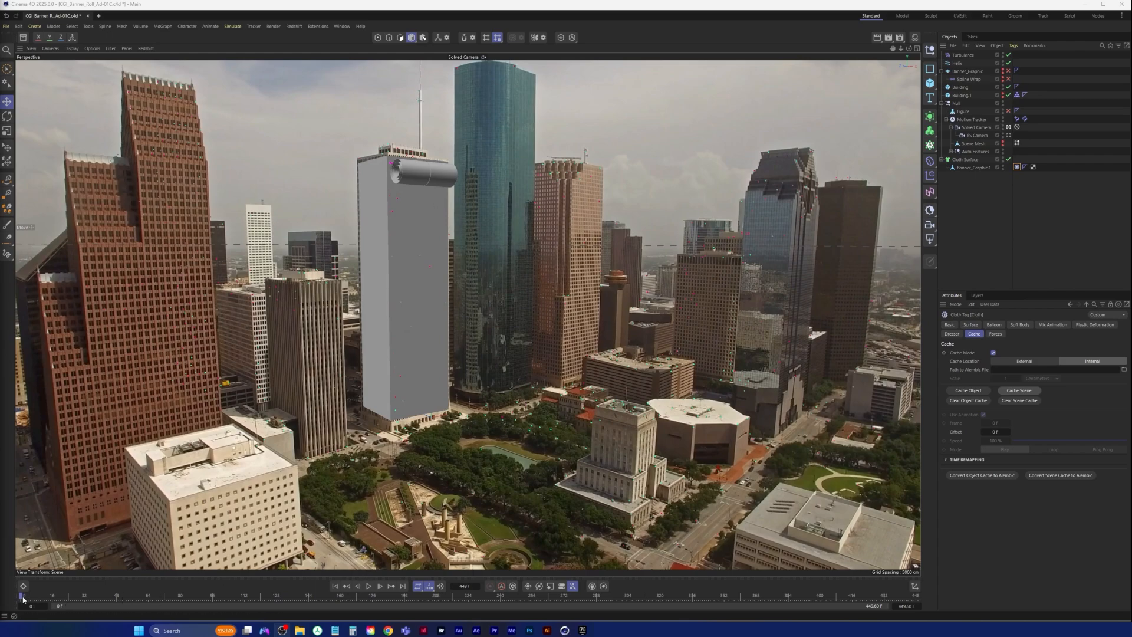
left_click_drag(24, 600, 503, 571)
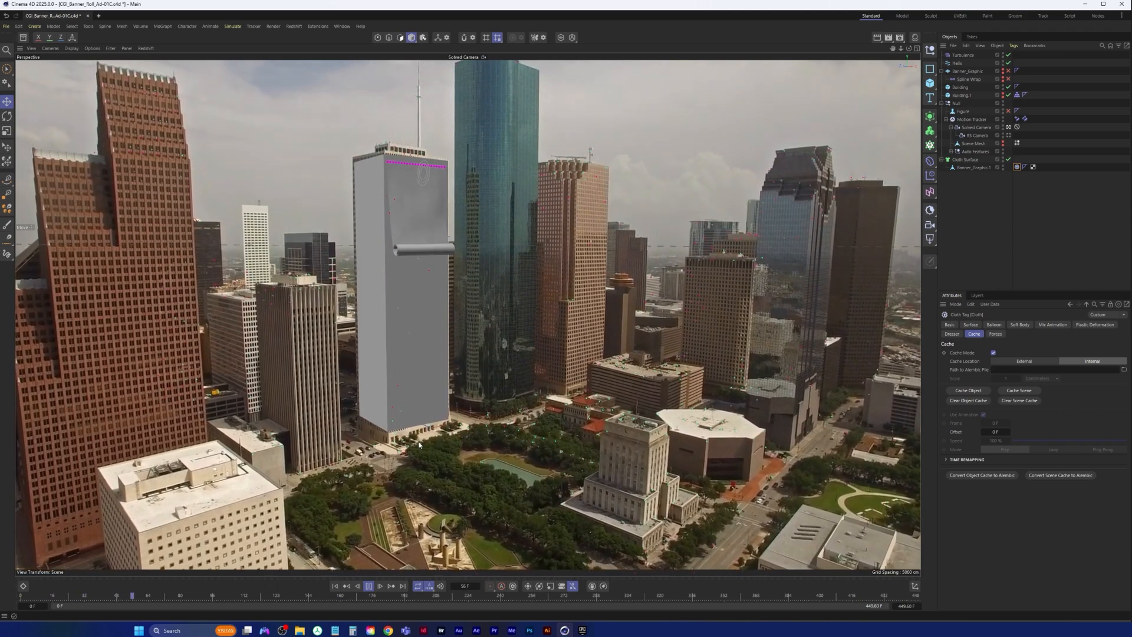
left_click(369, 587)
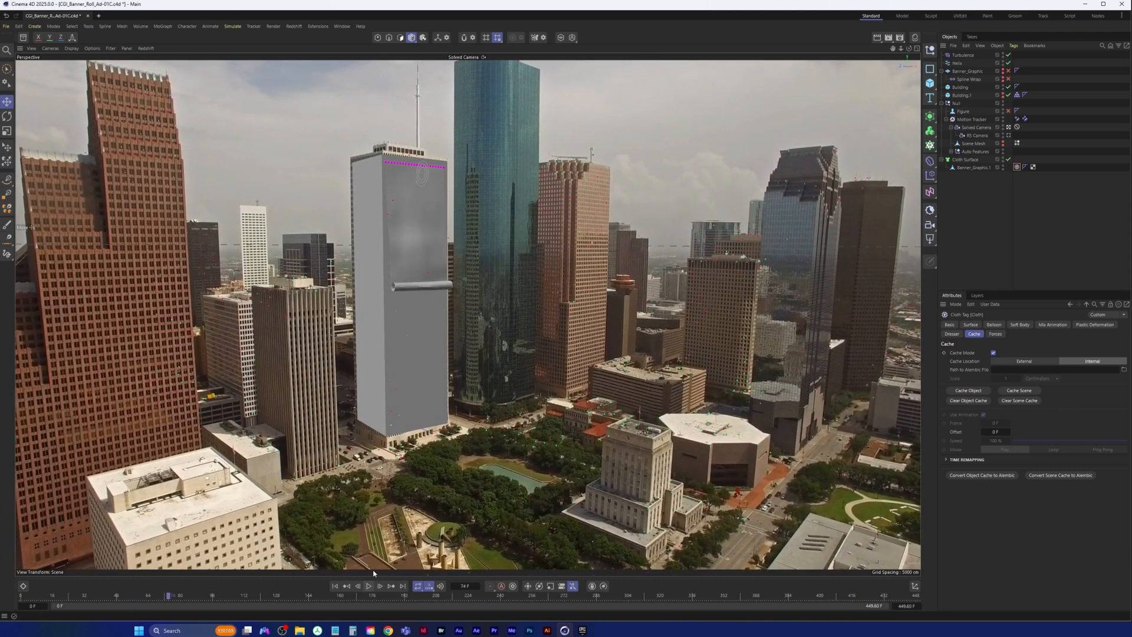
Step: Switch the view to the RS Camera and play the cached banner animation from the first frame
left_click(977, 136)
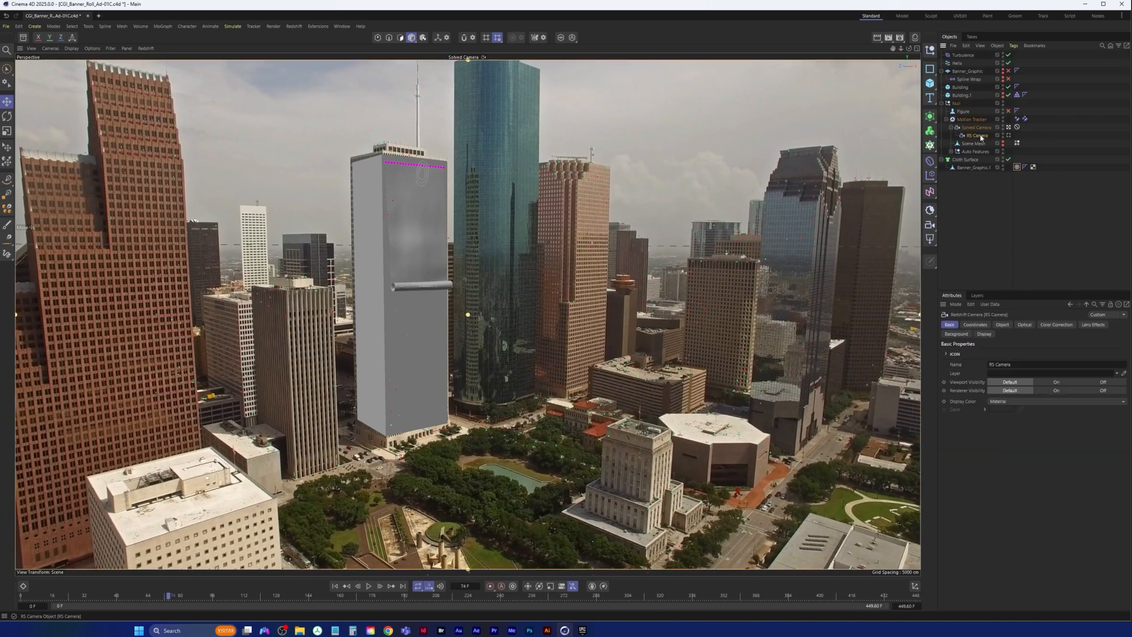
left_click(1008, 136)
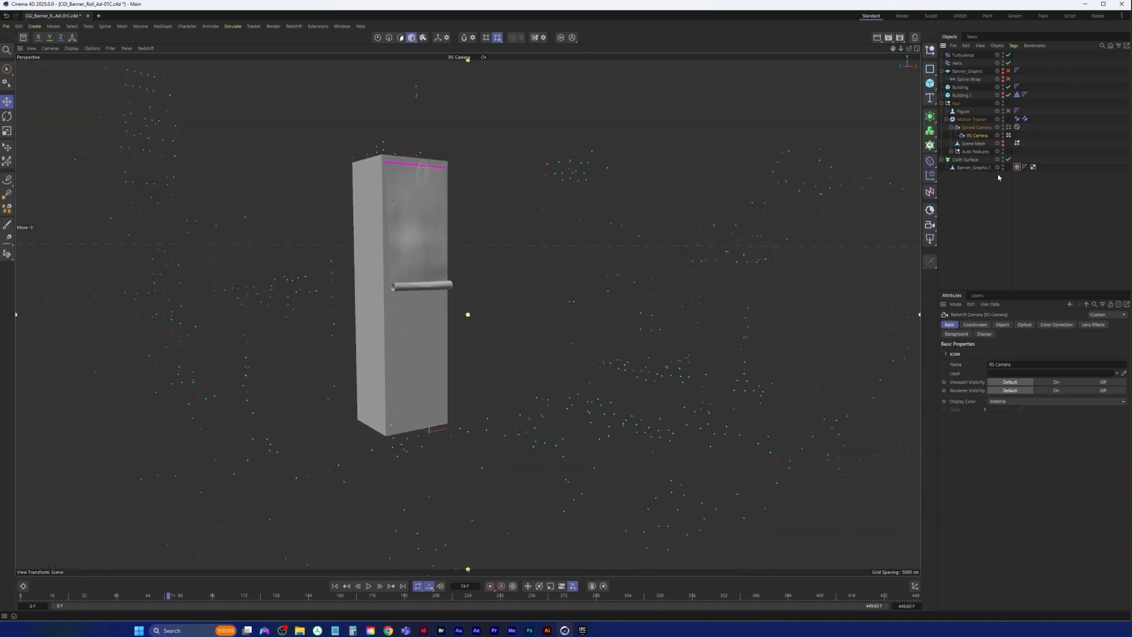
left_click(335, 586)
left_click(369, 586)
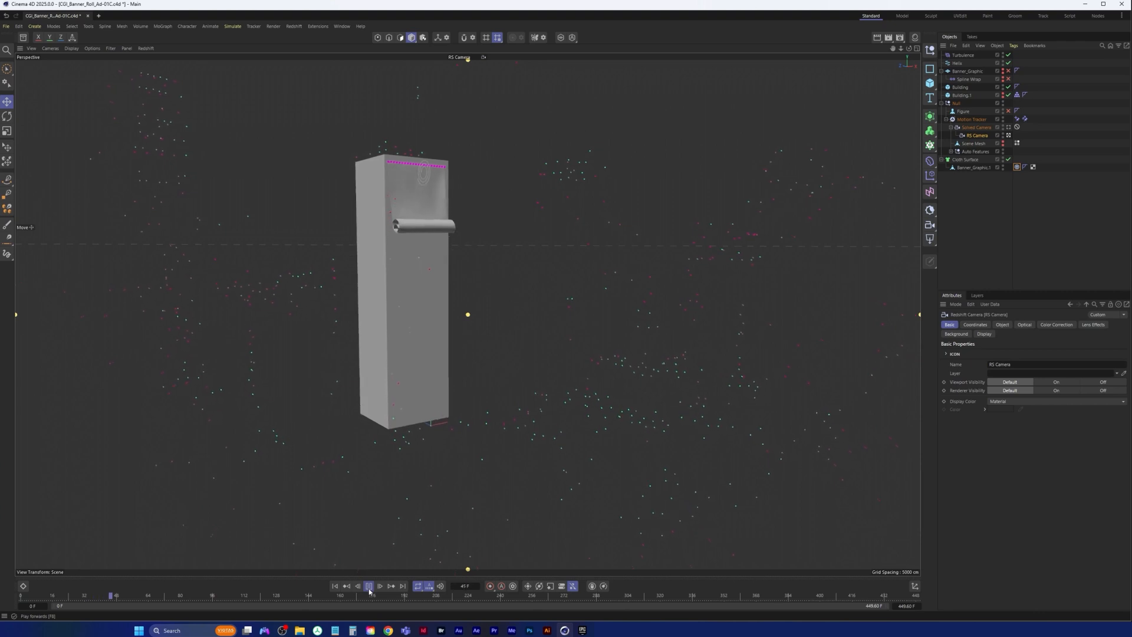
left_click(369, 589)
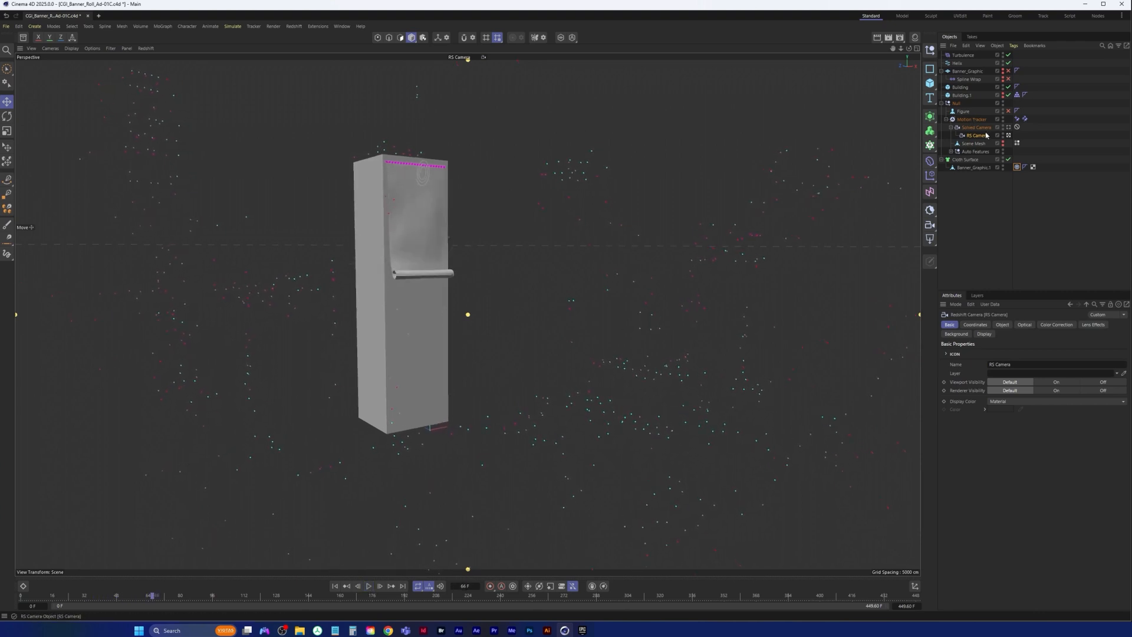
Step: Show the RS Camera's background settings and save the project
left_click(956, 334)
left_click(5, 26)
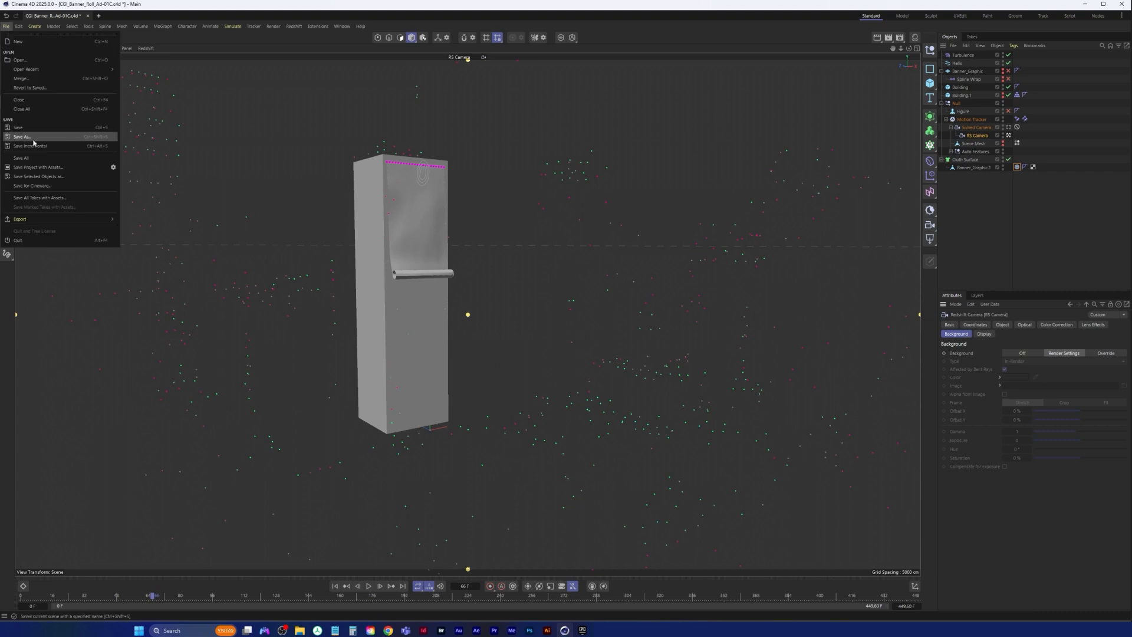
left_click(35, 131)
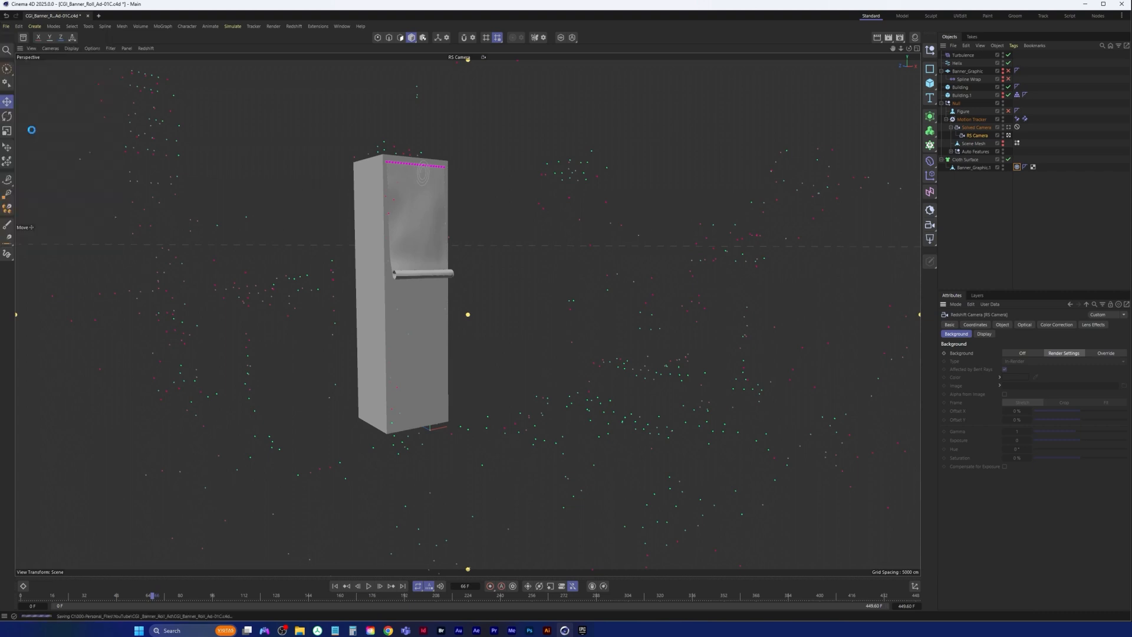
Step: Override the RS Camera's background with the image building_sequence_00000 from the mov_seq folder, without copying it to the project location
left_click(982, 137)
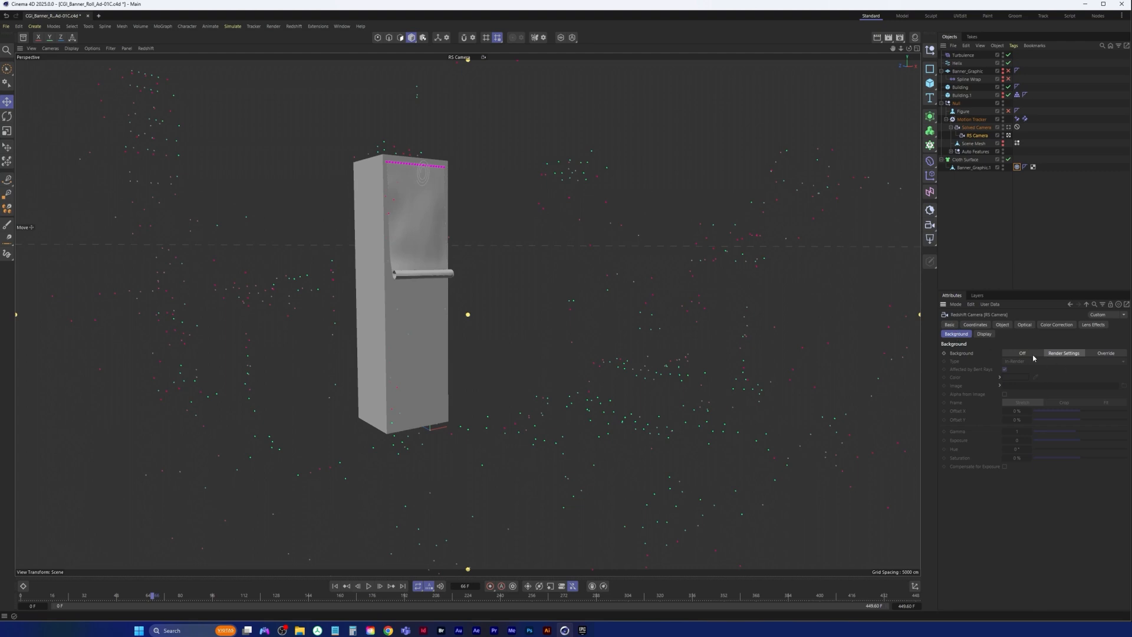
left_click(1106, 353)
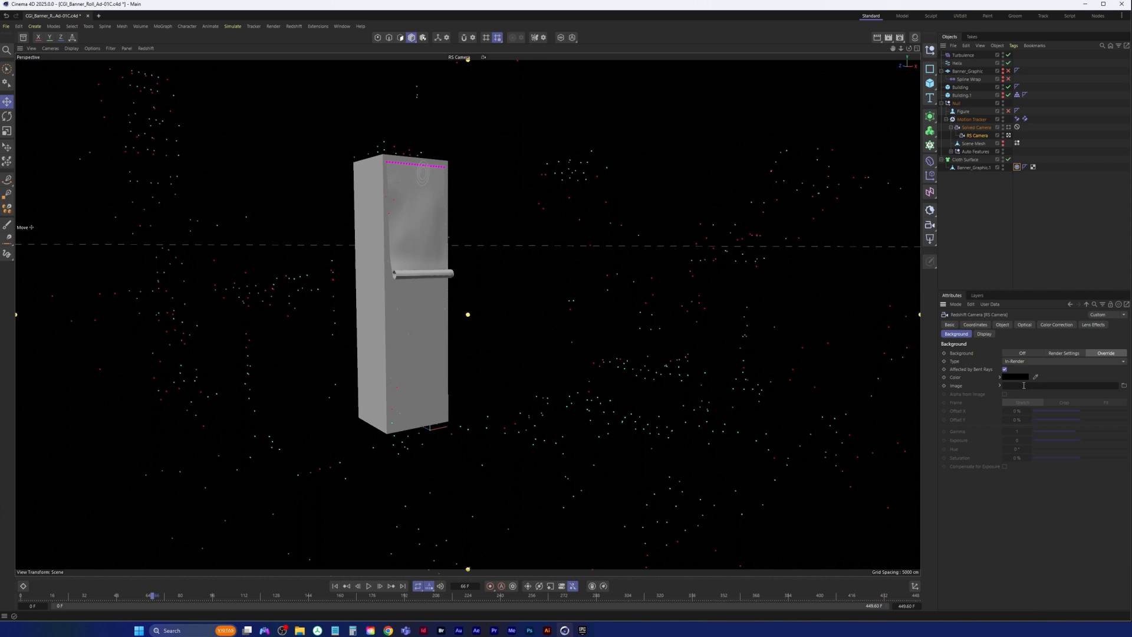
left_click(1124, 386)
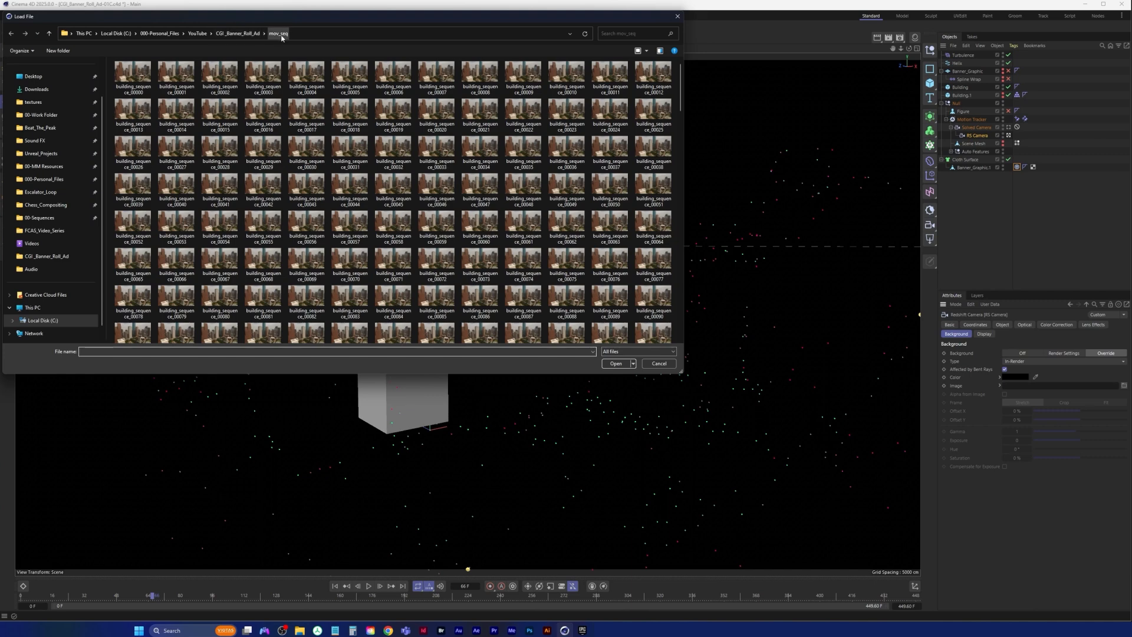
left_click(134, 76)
double_click(134, 76)
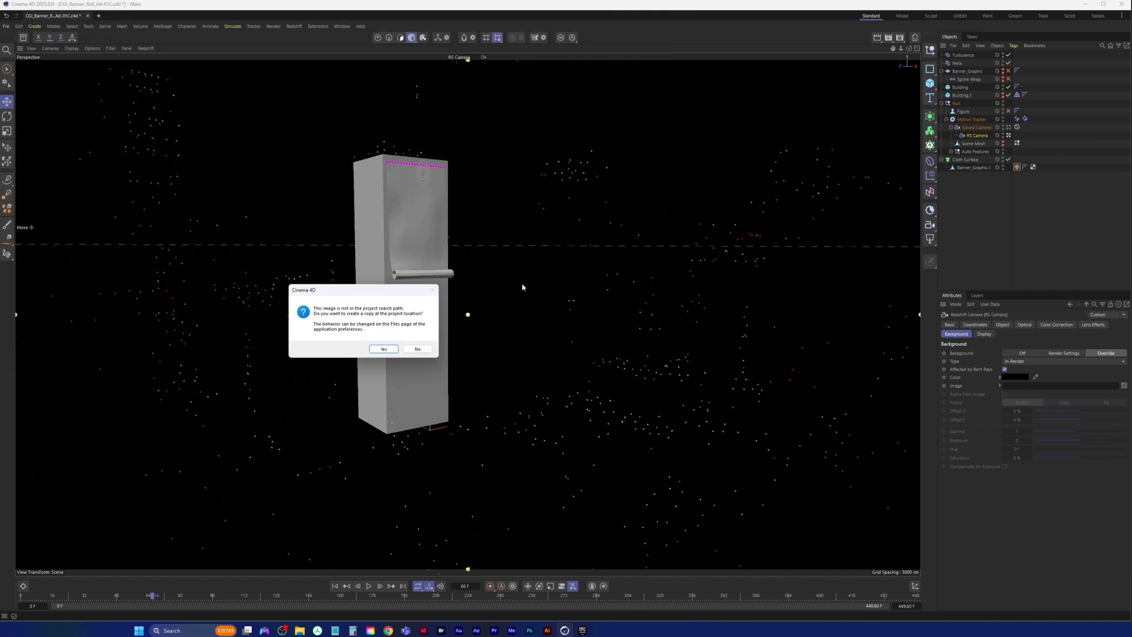
left_click(427, 352)
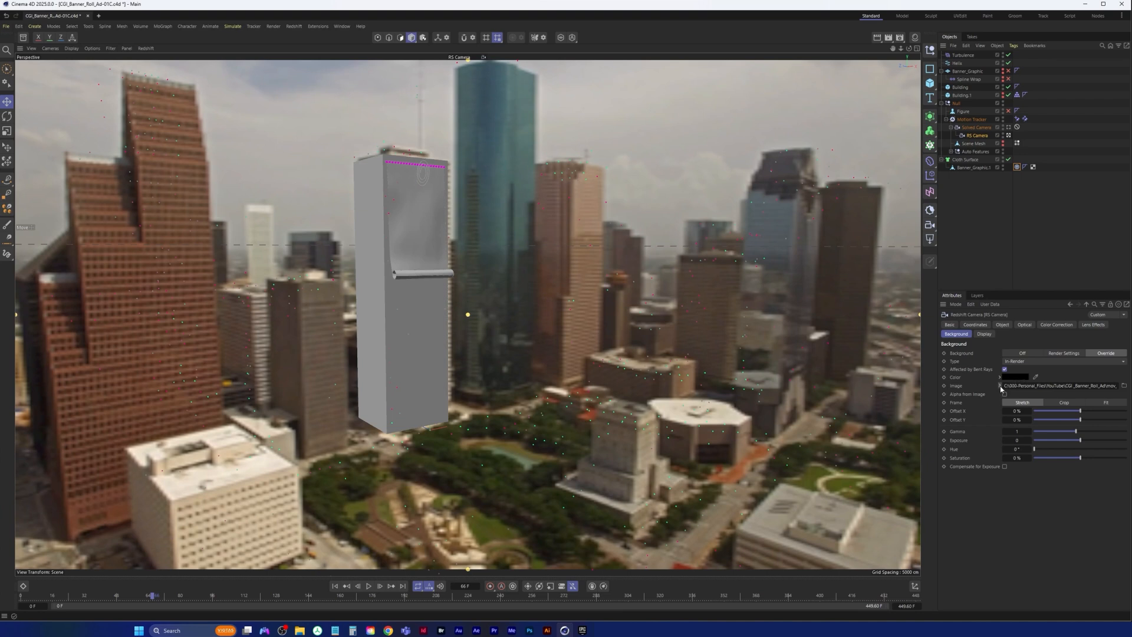
Step: Animate the RS Camera's background image in Simple mode at a frame rate of 24 and detect the sequence's frames
left_click(1000, 386)
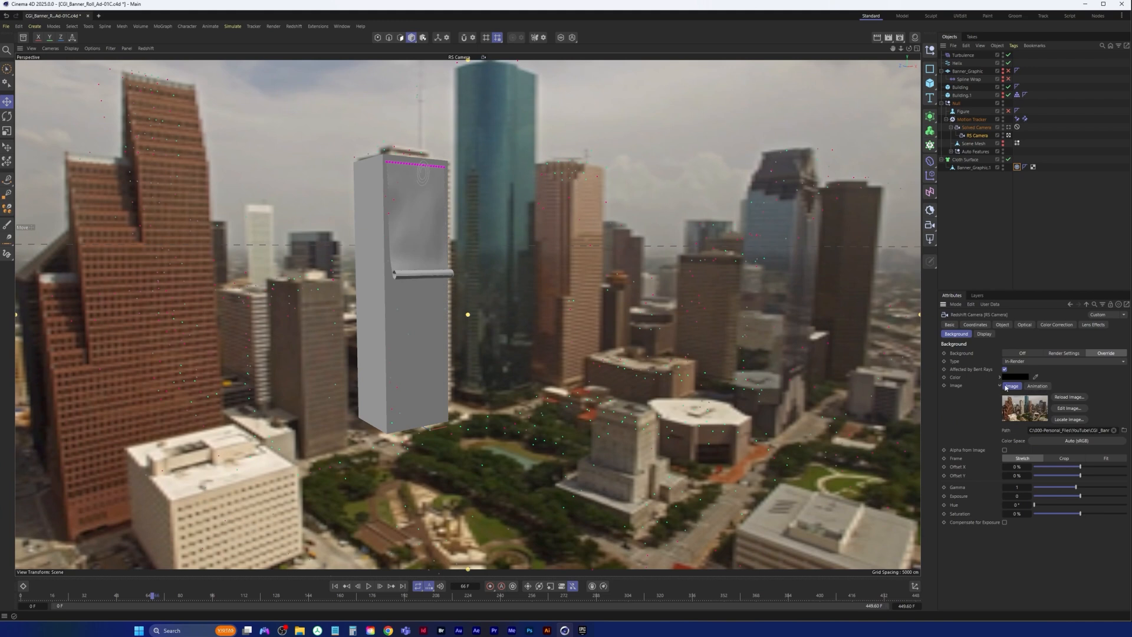
left_click(1037, 386)
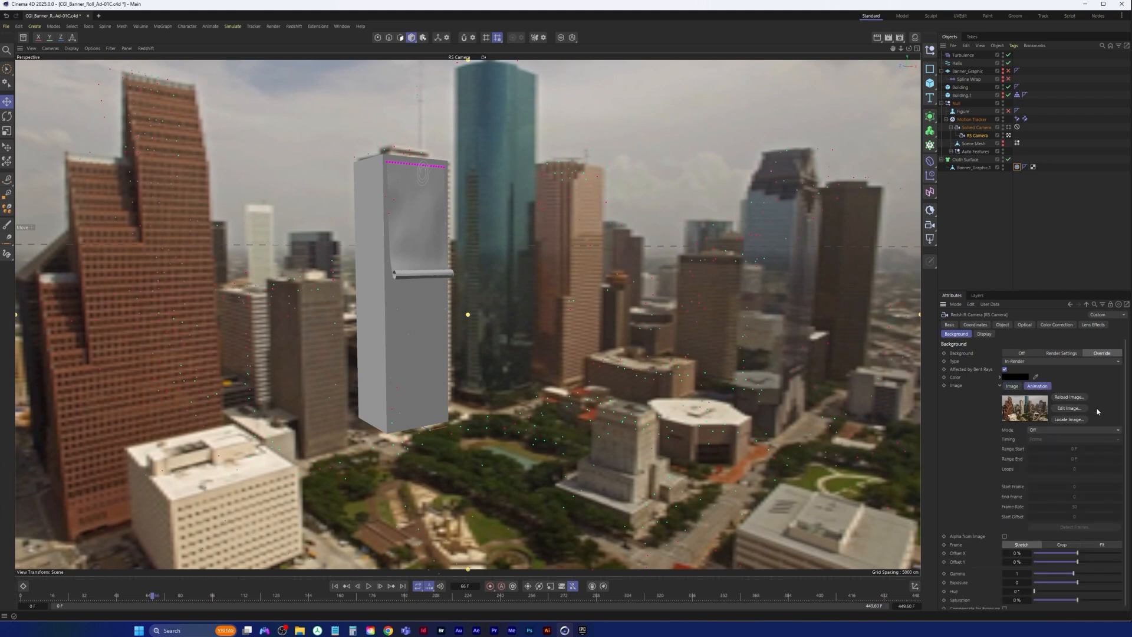
left_click(1074, 430)
left_click(1068, 440)
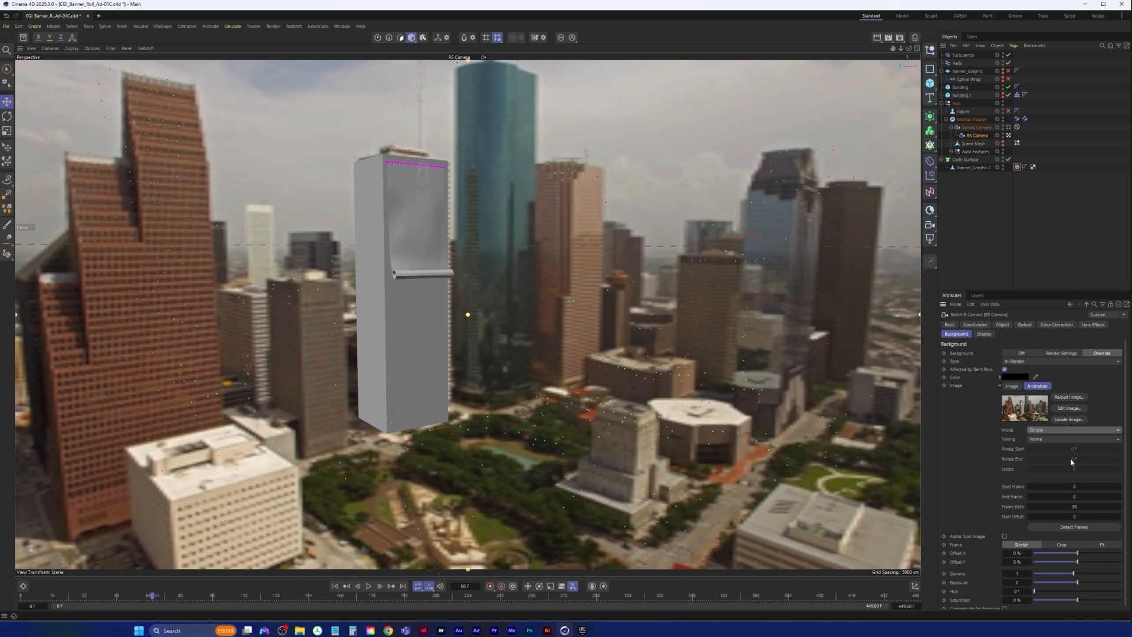
left_click(1077, 507)
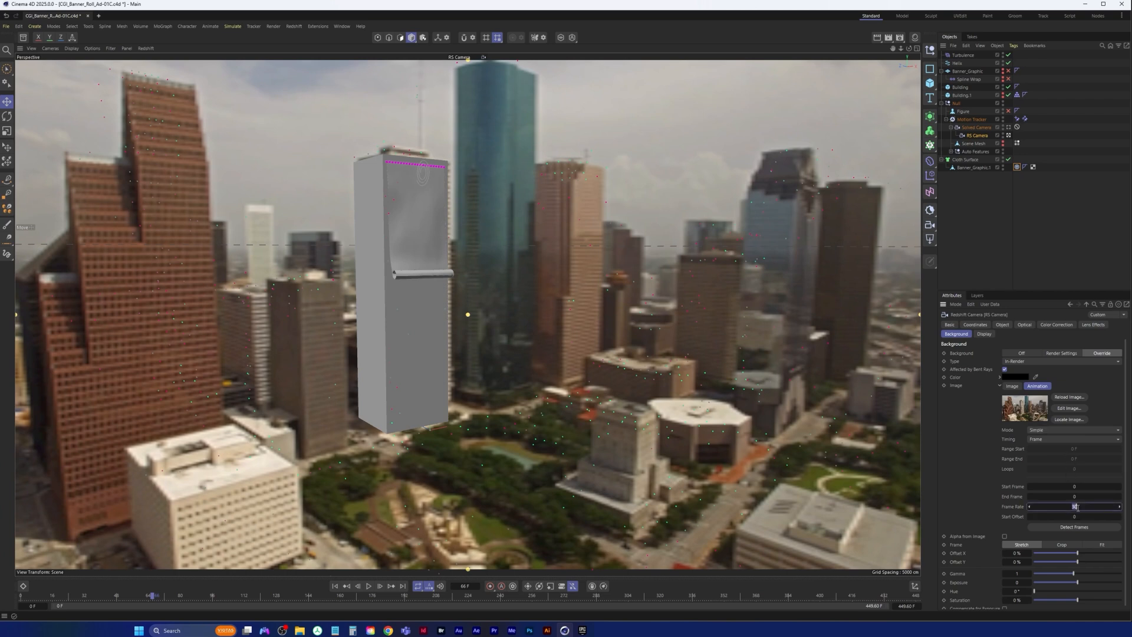
type("24")
key("Return")
left_click(1074, 527)
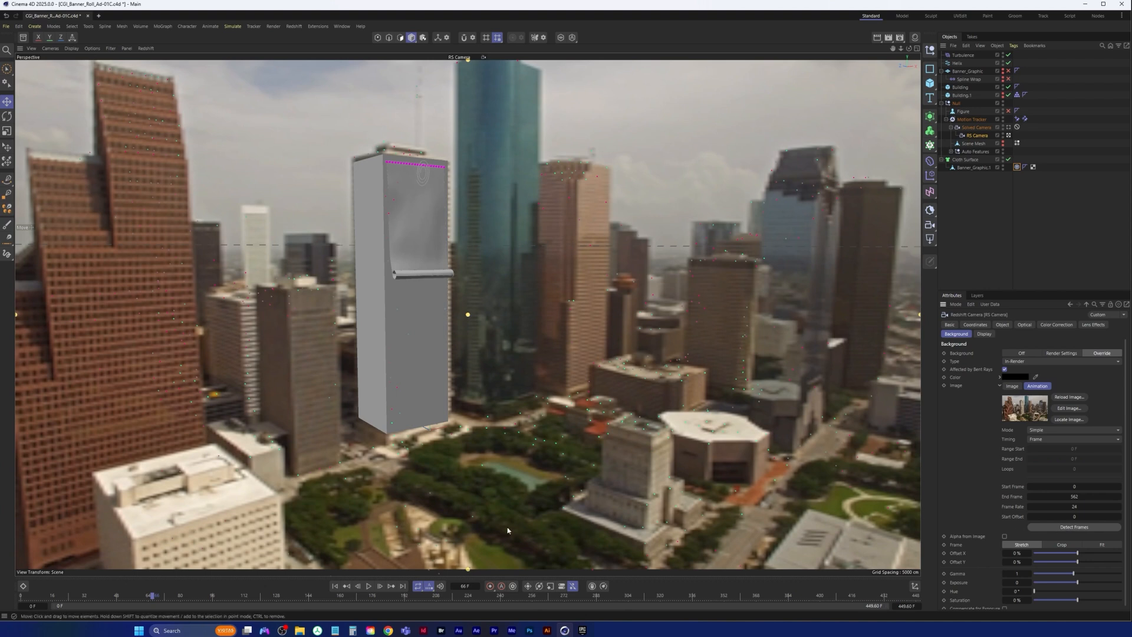
Step: Play the banner animation against the moving background footage from the first frame, stopping partway through
left_click(335, 586)
left_click(369, 585)
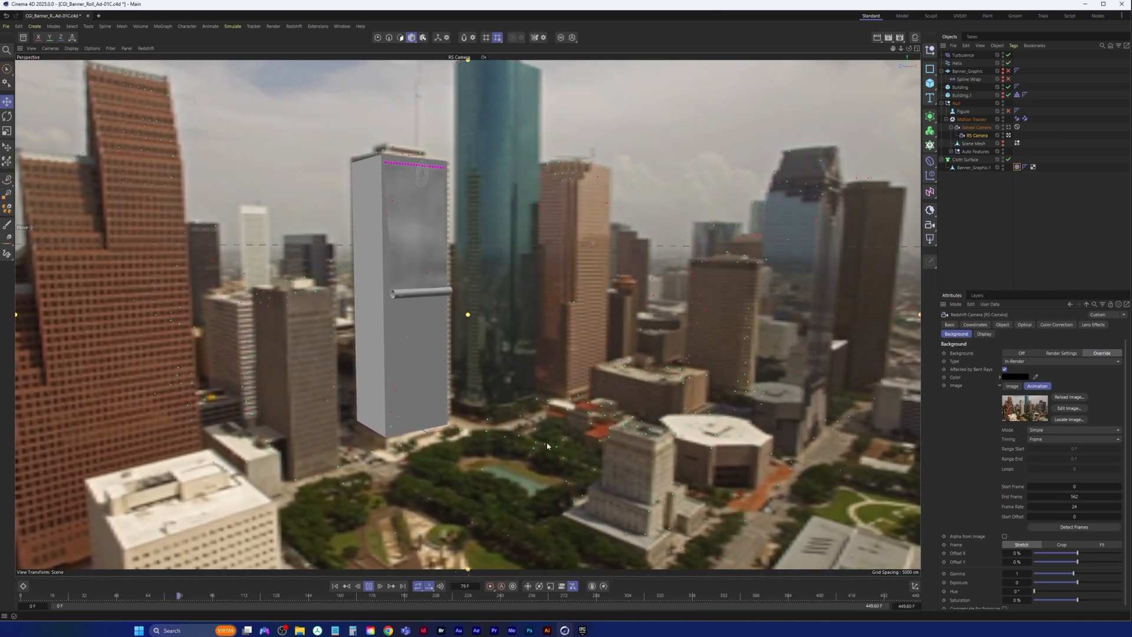
left_click(369, 586)
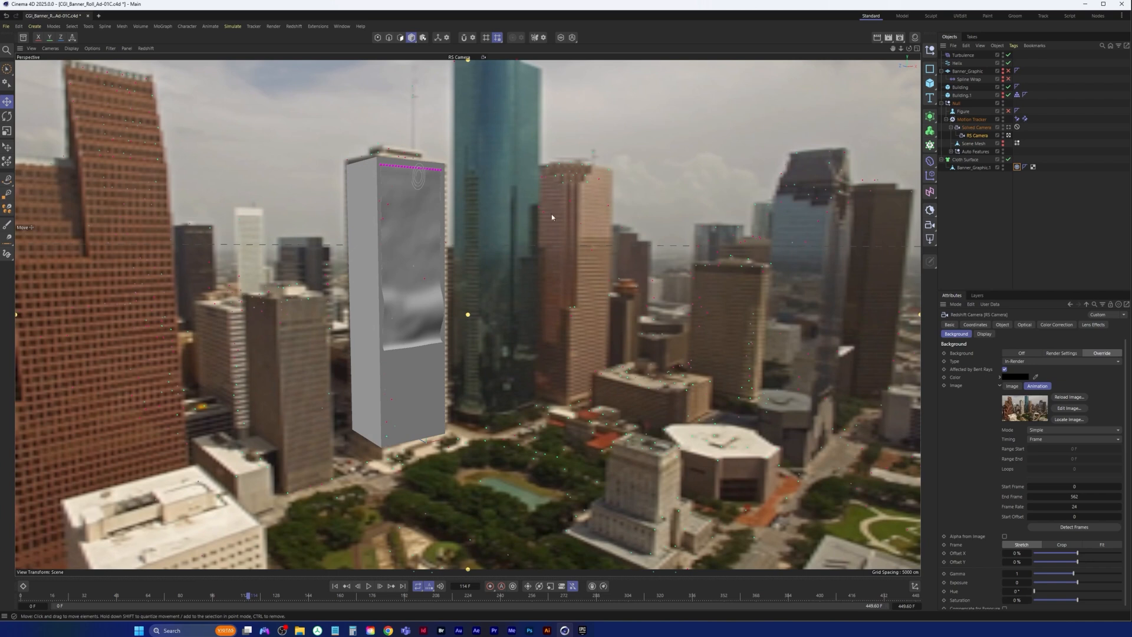
Step: Rename the Building cube as Building_SC and its duplicate as Building.1_Collider
left_click(962, 88)
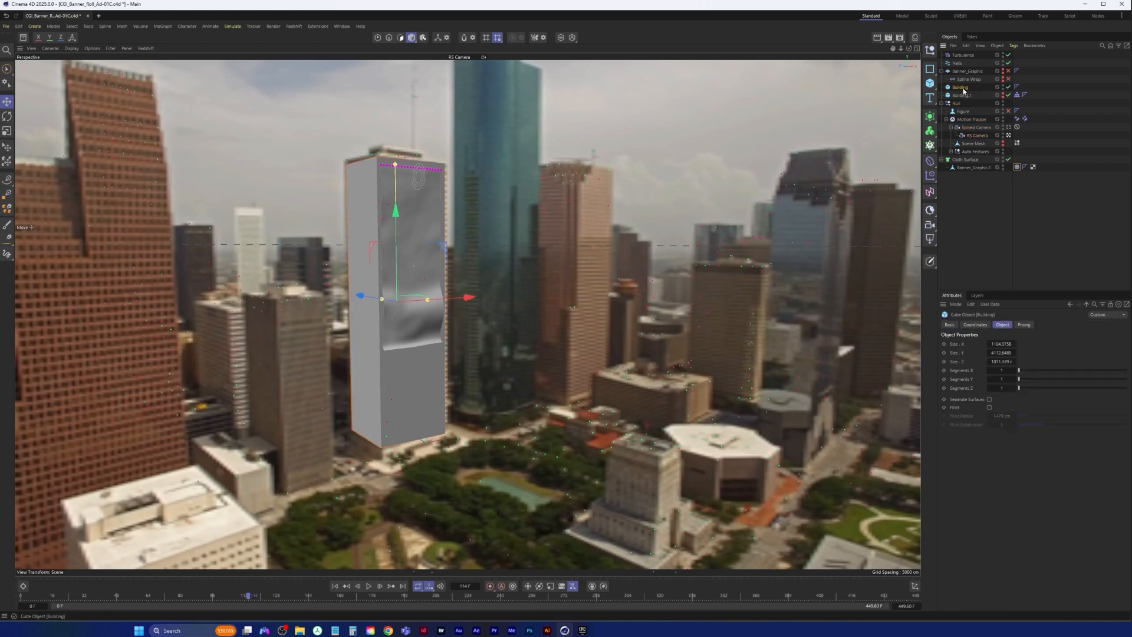
double_click(966, 88)
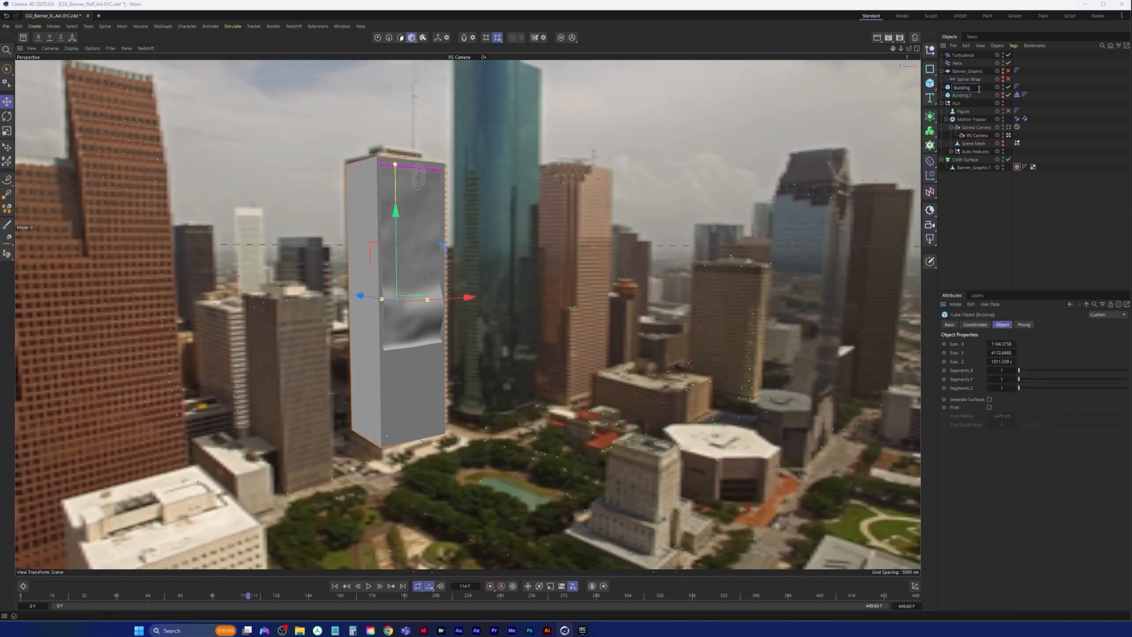
type("_SC")
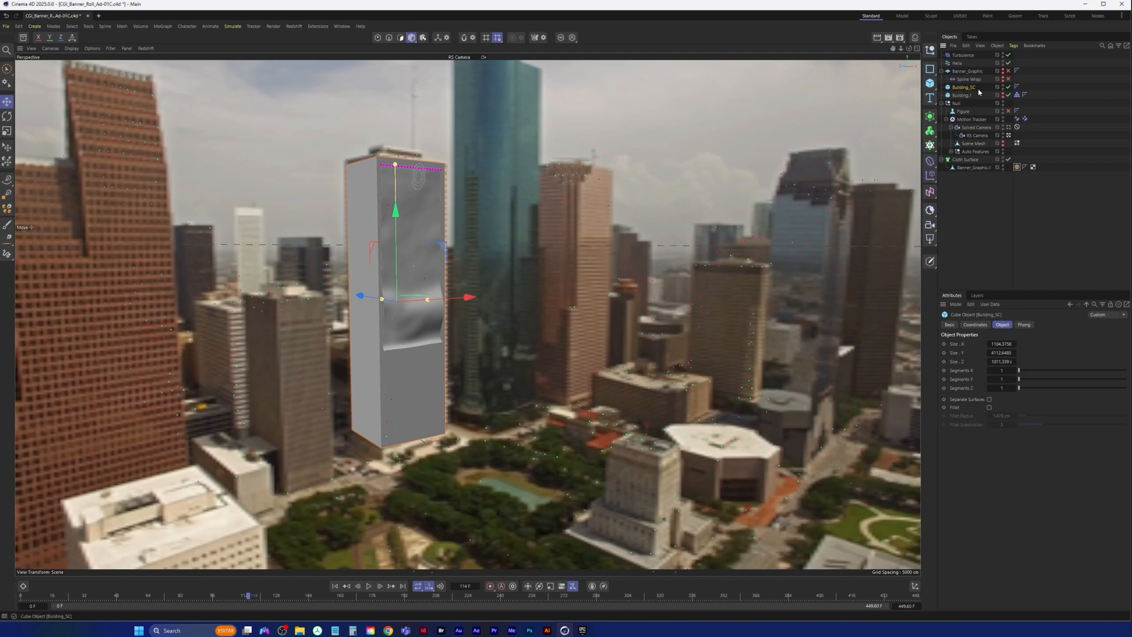
double_click(976, 96)
left_click(981, 94)
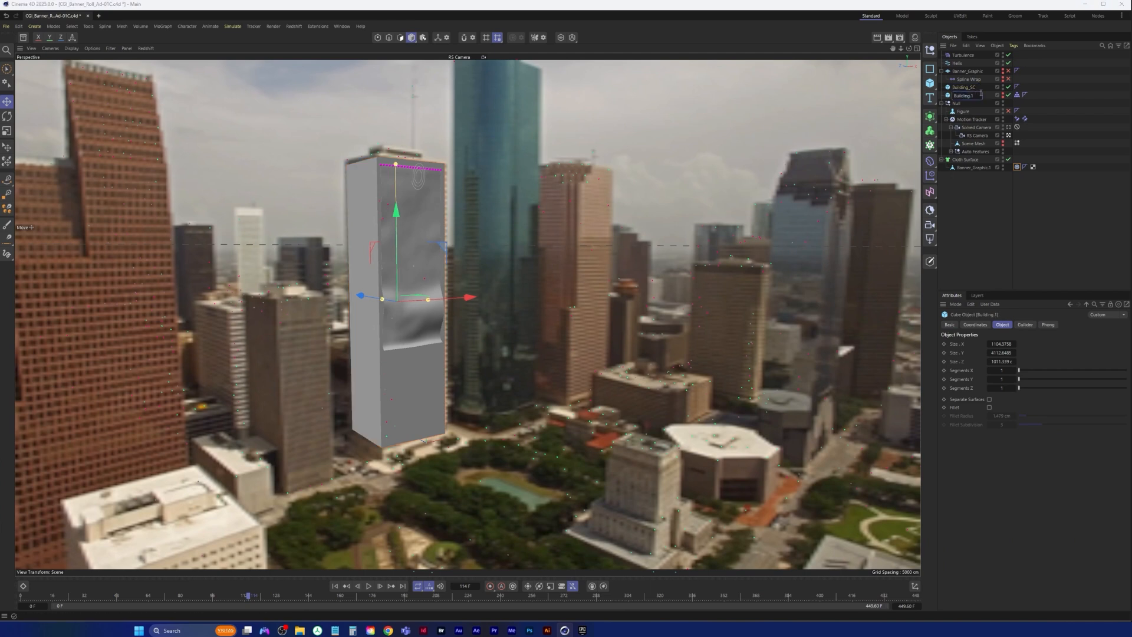
type("_Collider")
key("Return")
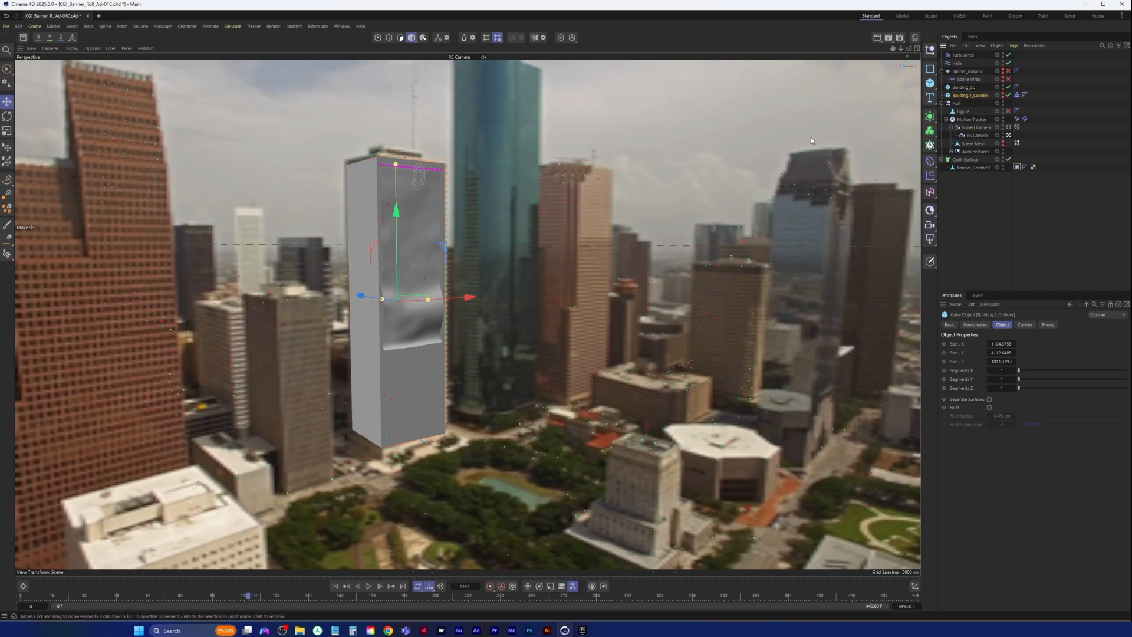
Step: Add an RS Object render tag to Building_SC and enable its matte override
left_click(970, 87)
right_click(969, 90)
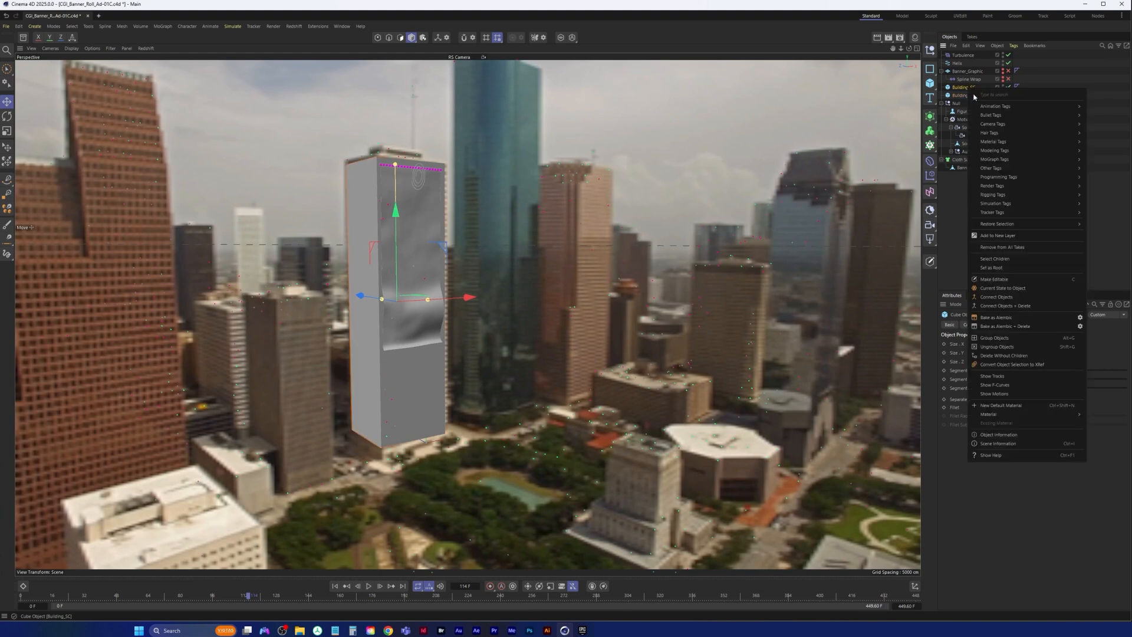
mouse_move(1032, 187)
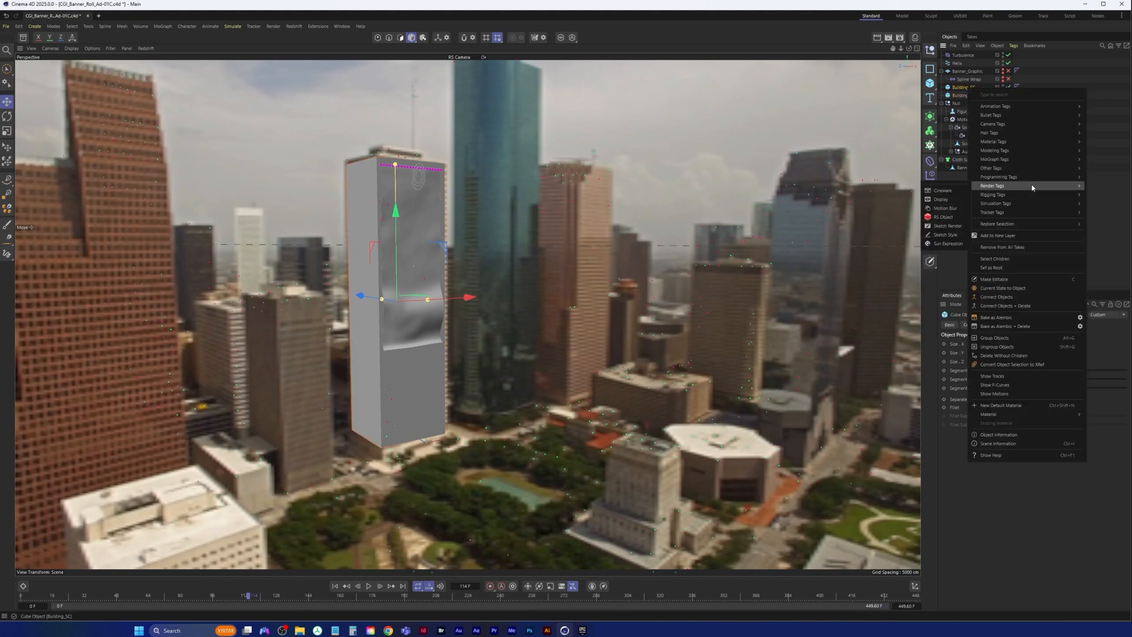
left_click(943, 217)
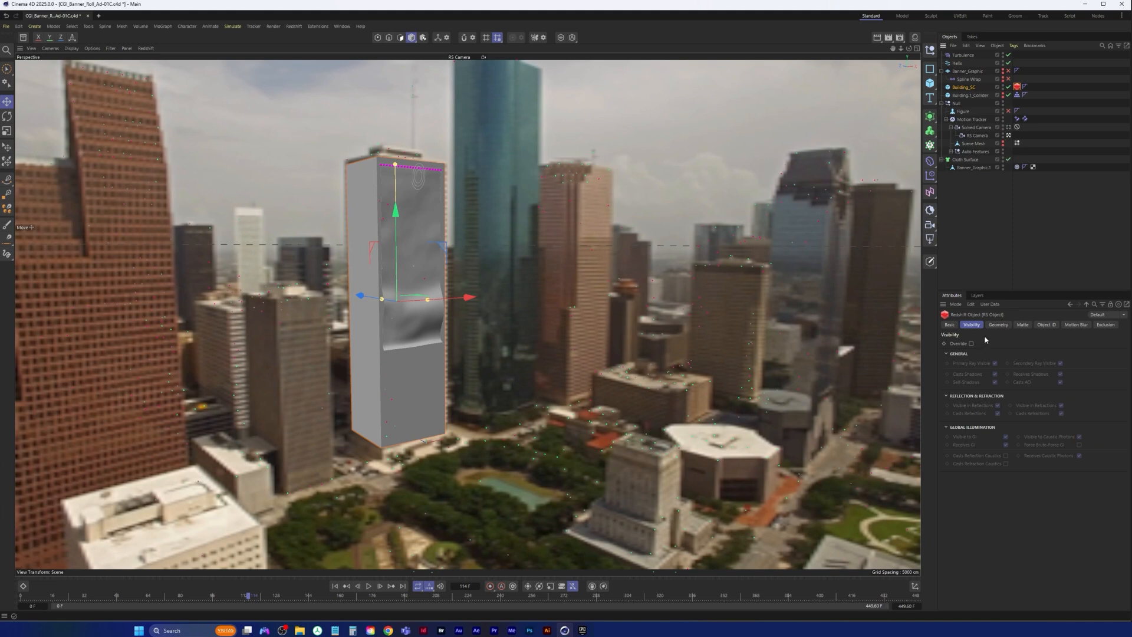
left_click(1022, 325)
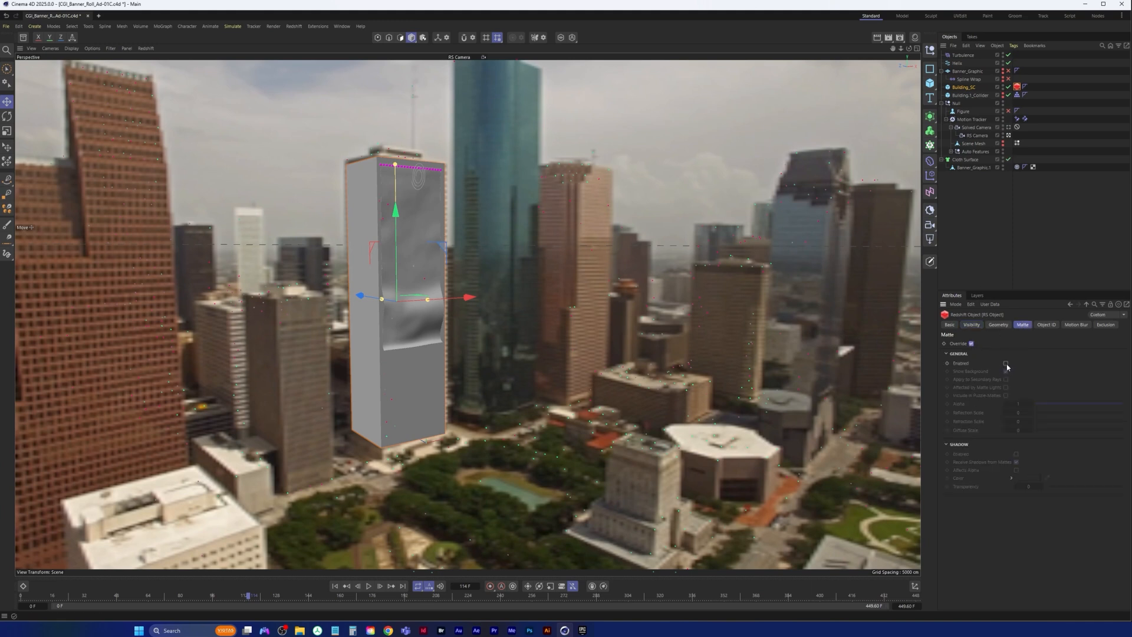
left_click(1006, 363)
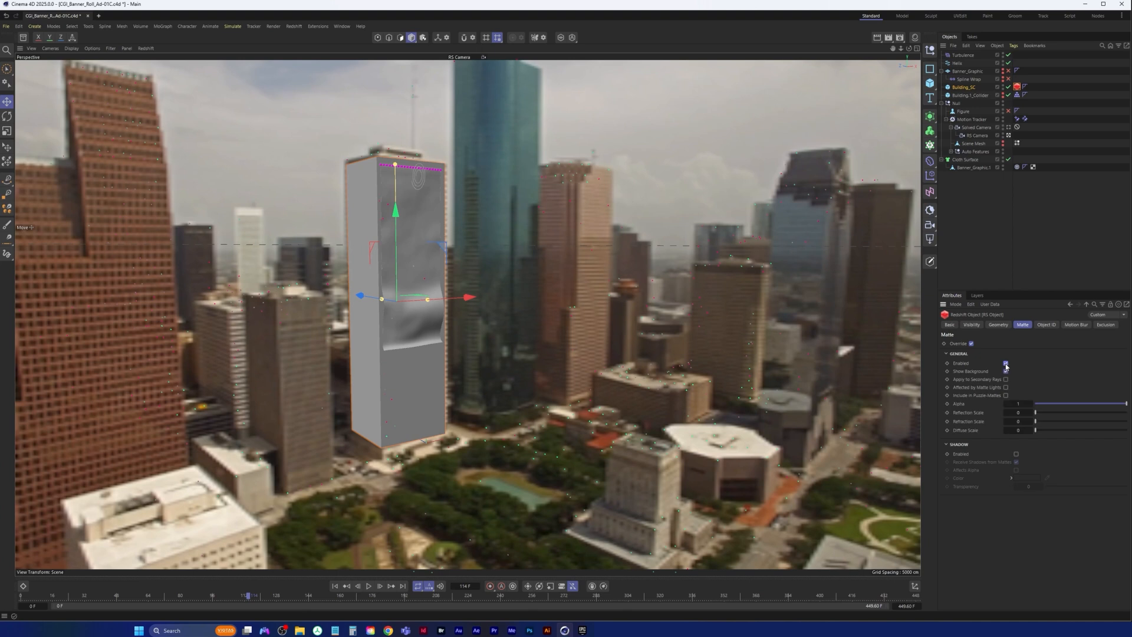
Step: Enable matte shadows that affect alpha on Building_SC's RS Object tag, and save the project
left_click(1016, 455)
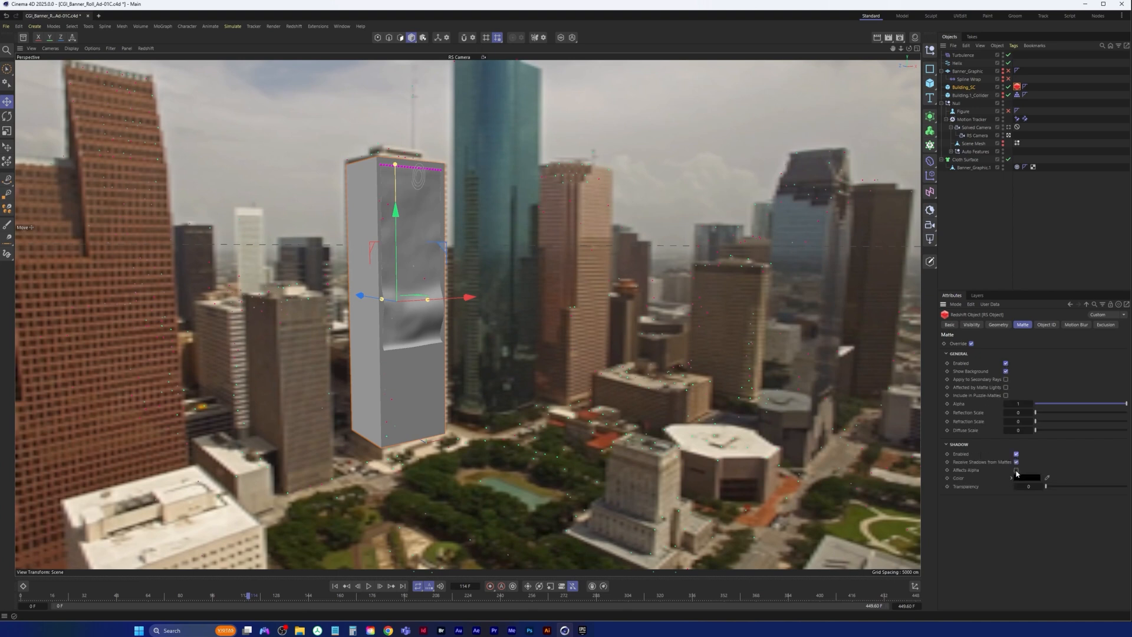
left_click(1016, 470)
left_click(6, 27)
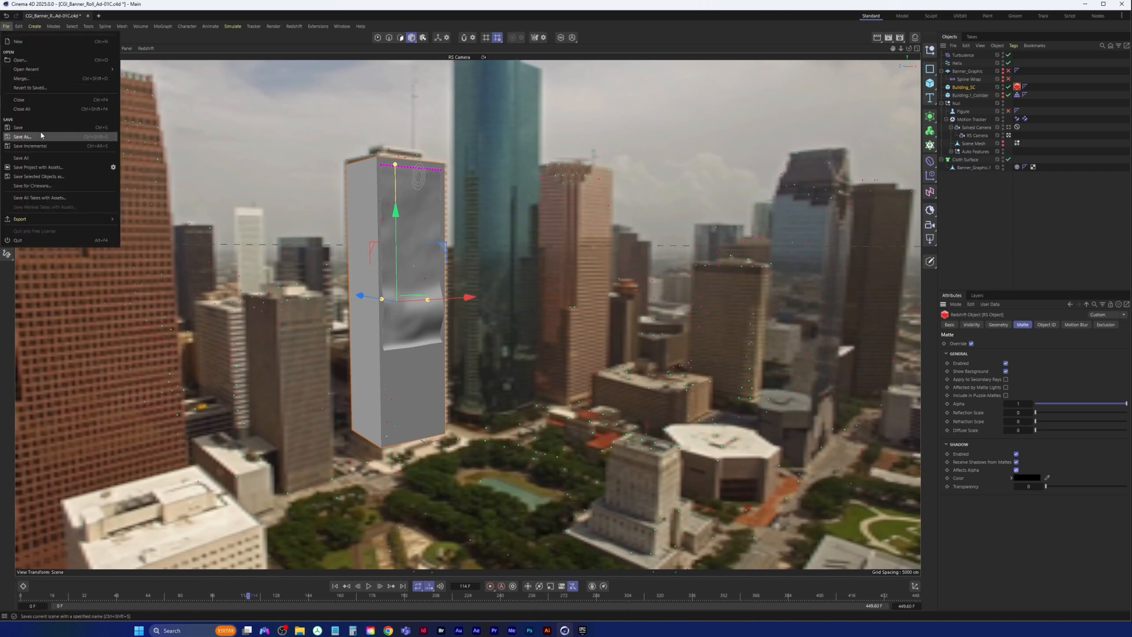
left_click(18, 127)
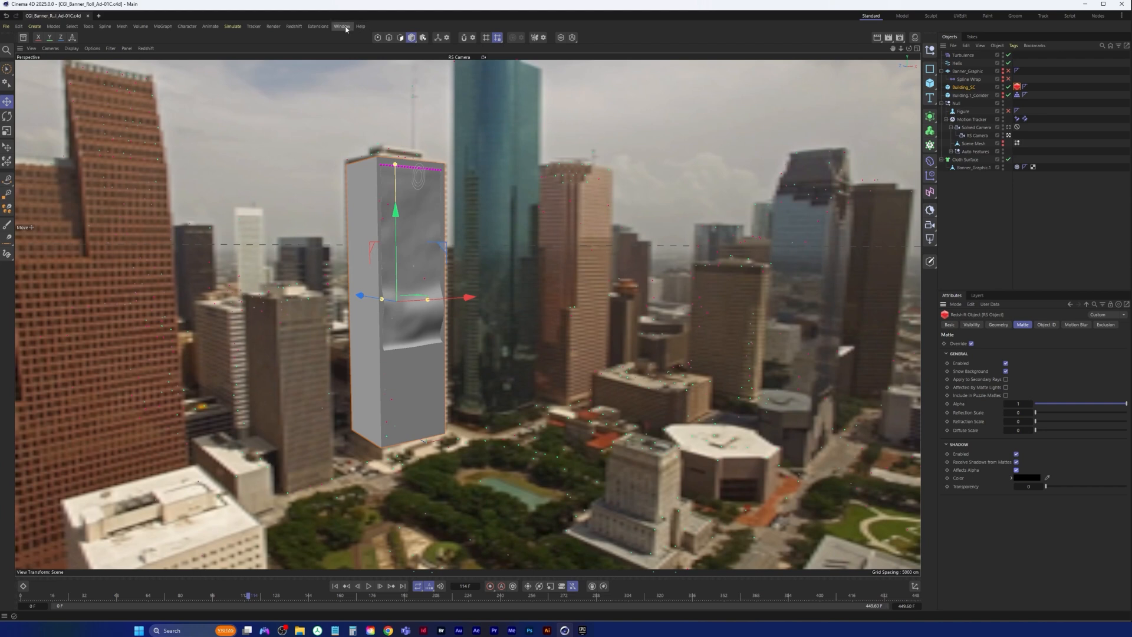
Step: Open the Redshift RenderView, dock it beside the viewport, and resize the viewport and object manager areas to fit
left_click(295, 26)
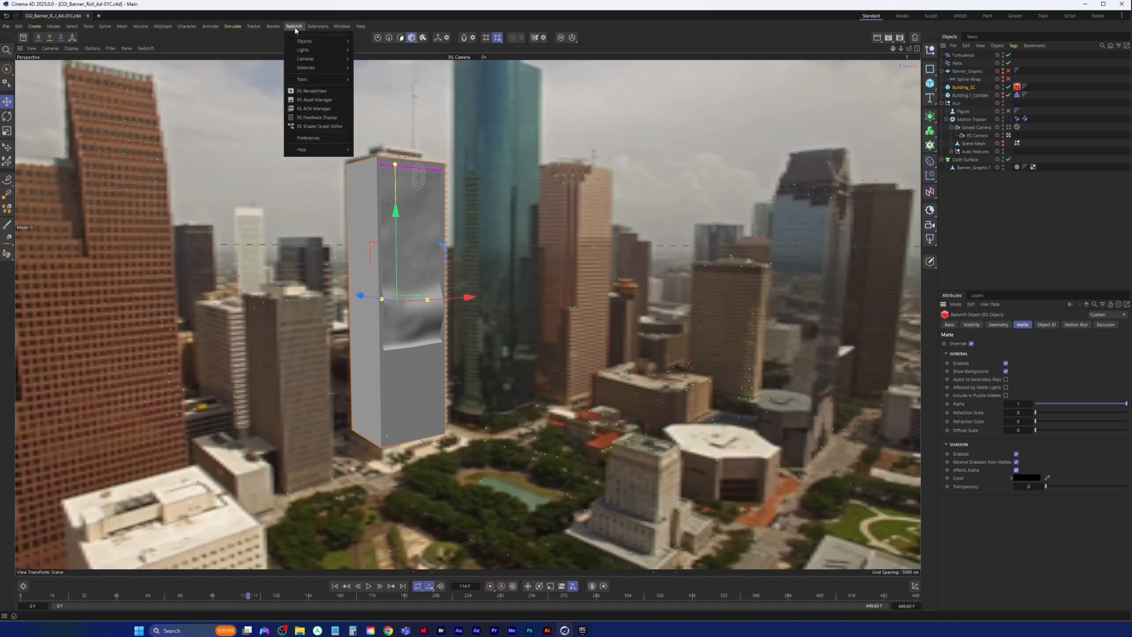
left_click(316, 92)
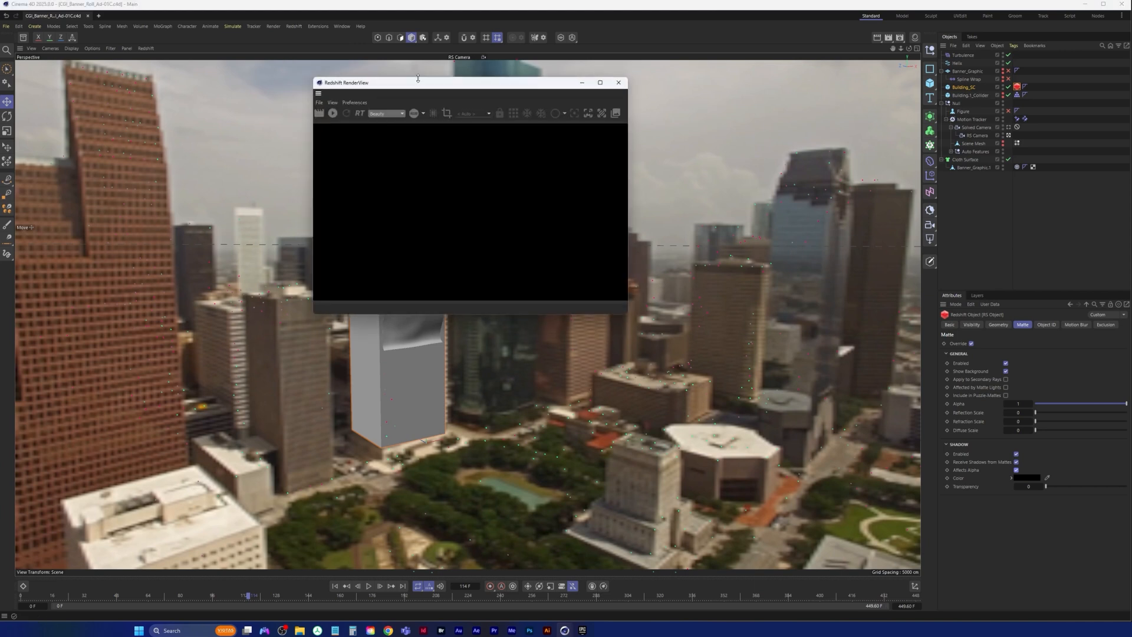
left_click_drag(426, 81, 526, 141)
left_click_drag(347, 147, 17, 169)
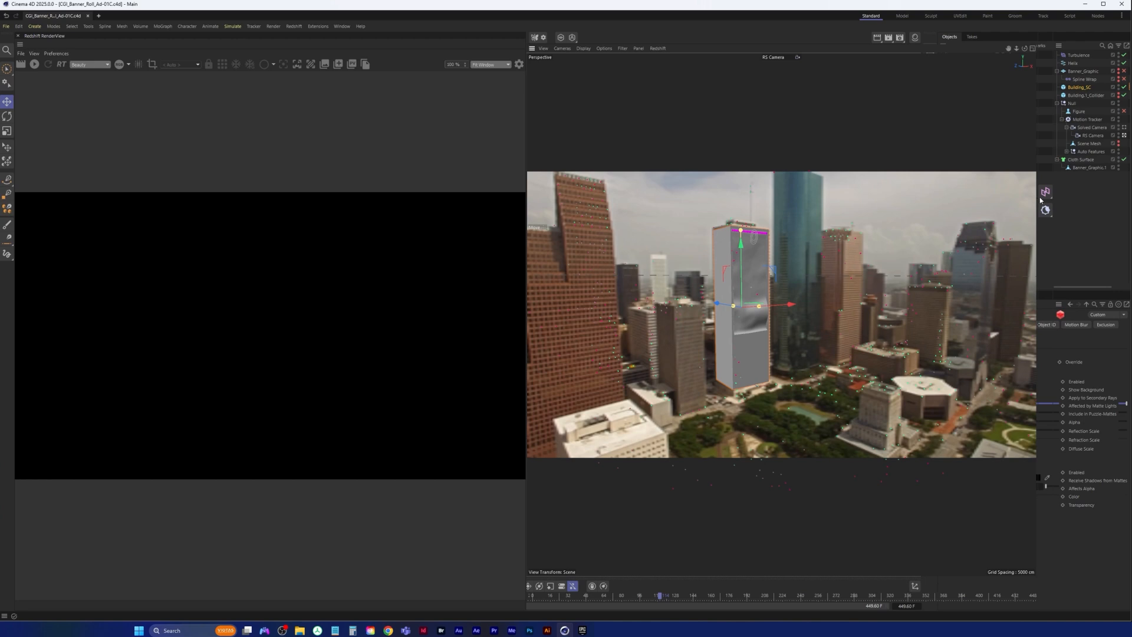
left_click(1039, 257)
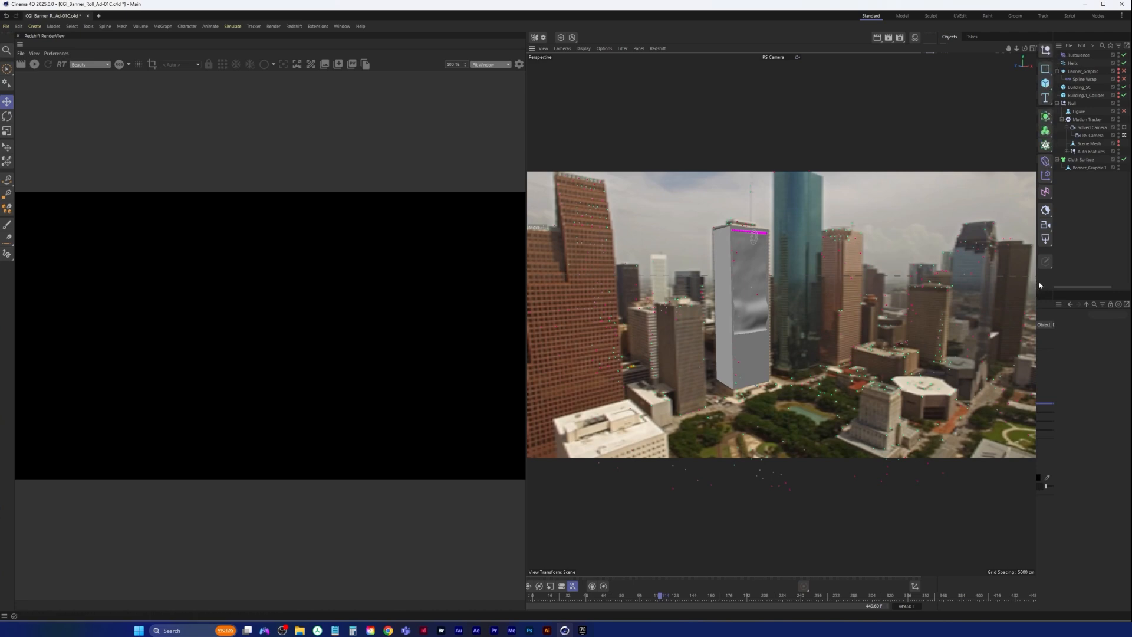
left_click_drag(1036, 284, 965, 283)
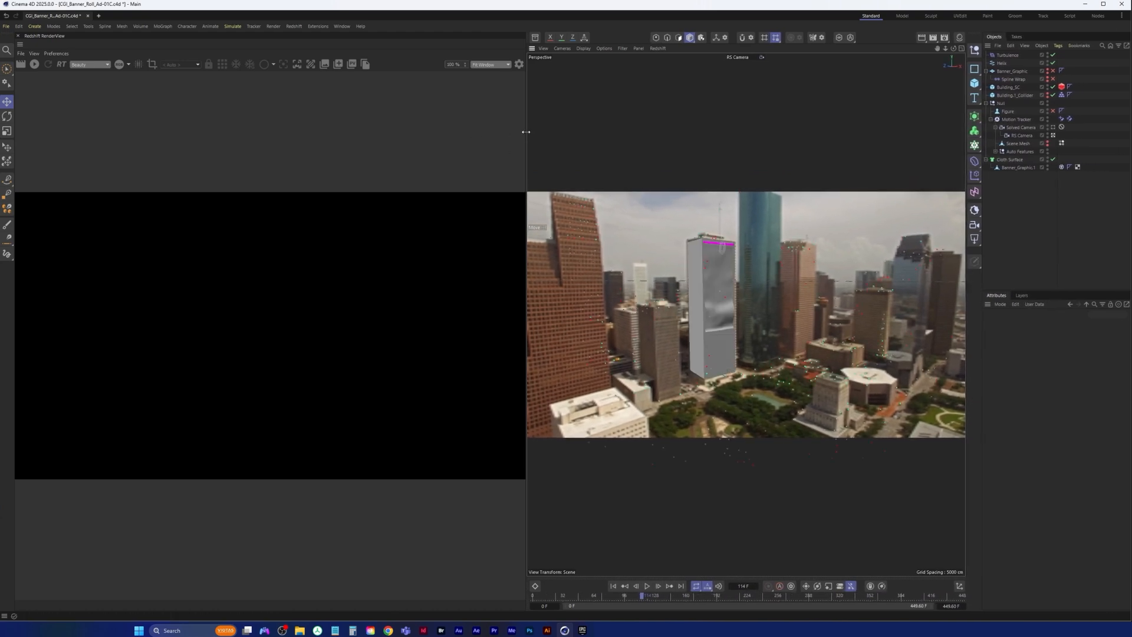
left_click_drag(526, 132, 519, 132)
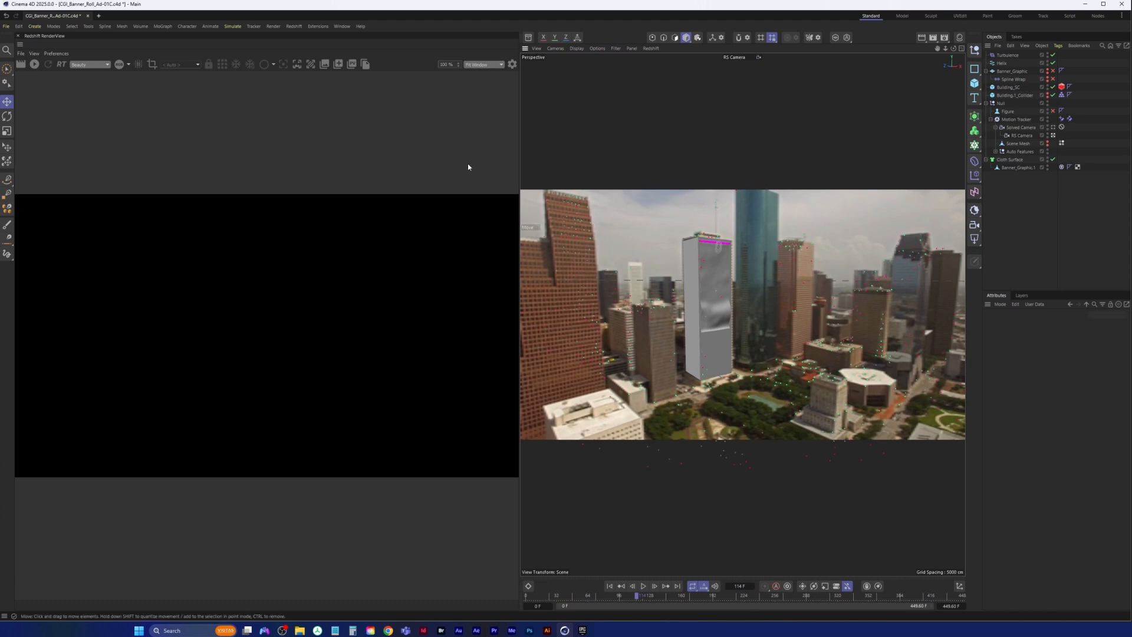
Step: Start the interactive render in the RenderView and add a Redshift Dome Light to the scene
left_click(34, 63)
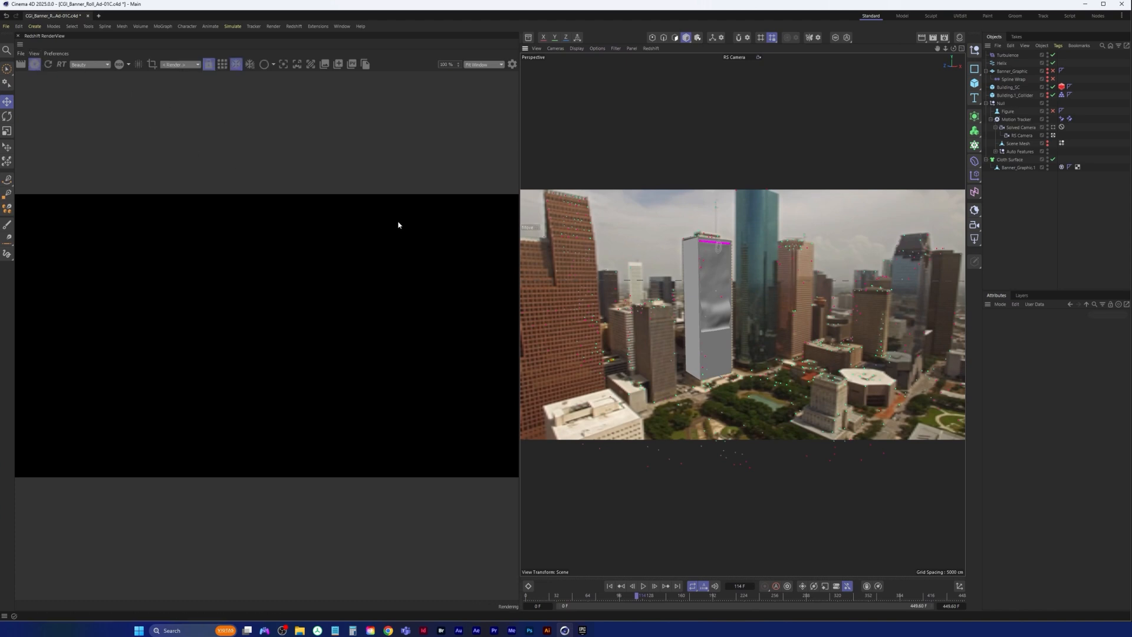
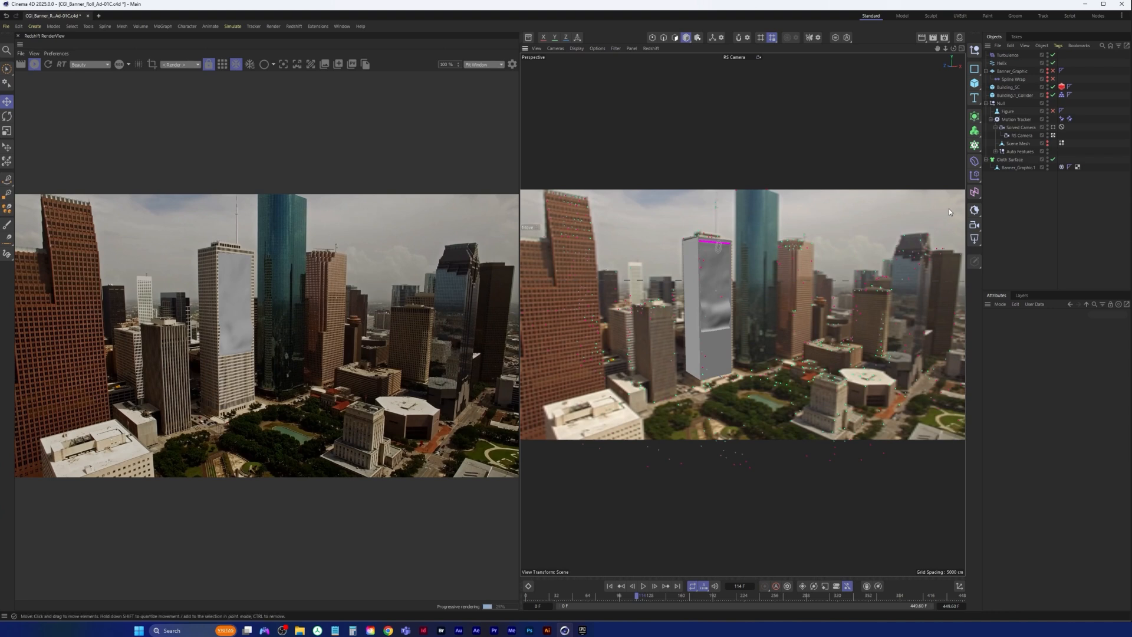
left_click(975, 240)
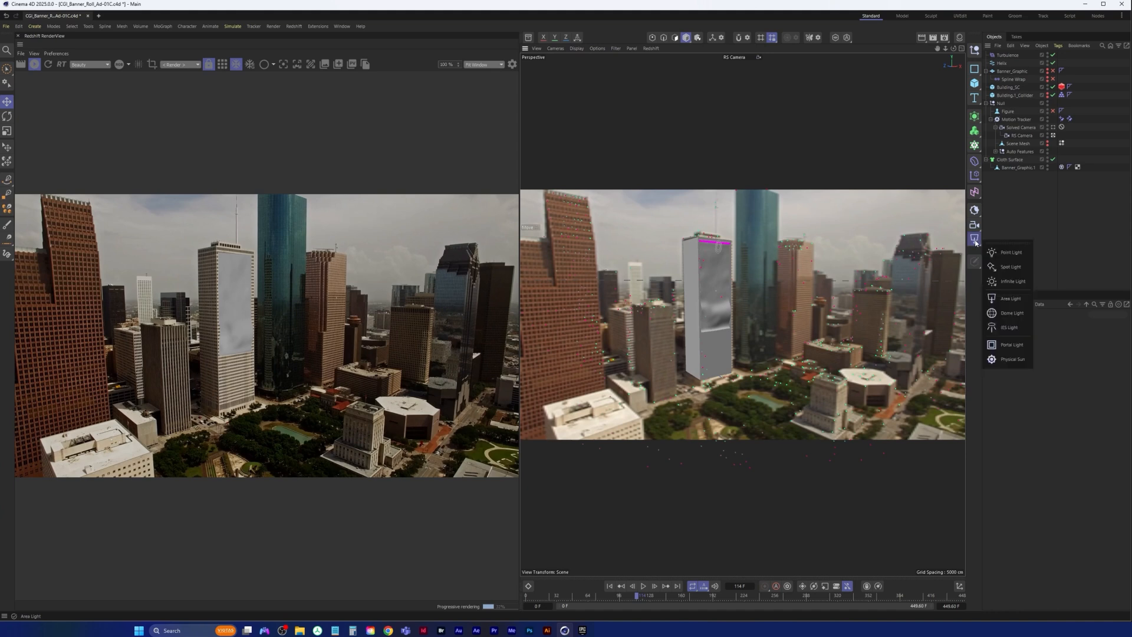
left_click(1010, 313)
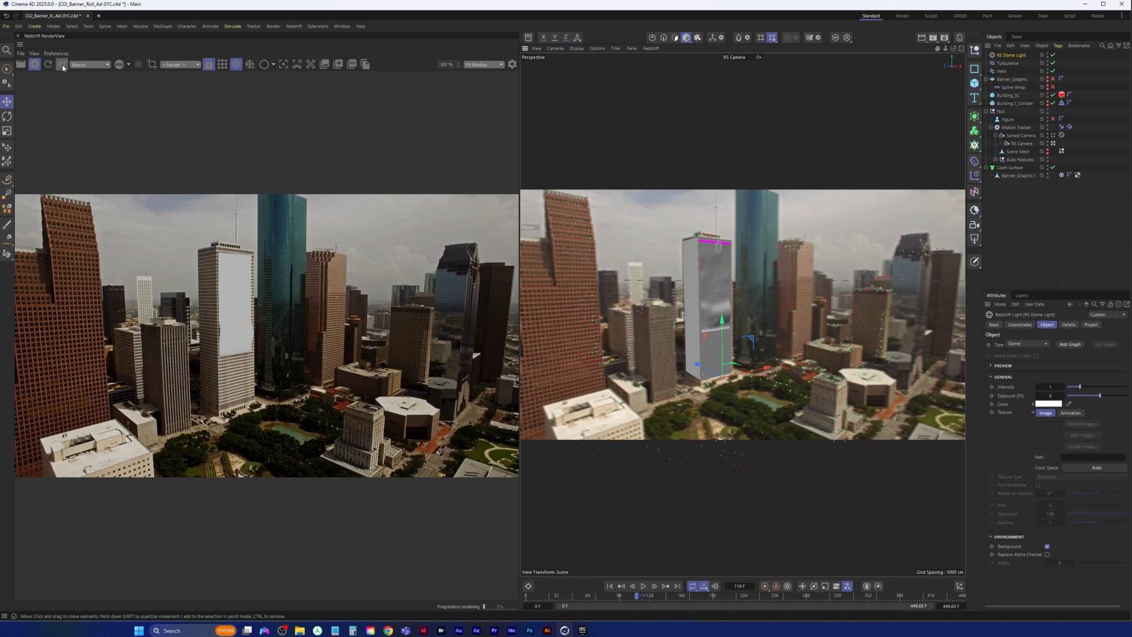
Step: Stop the interactive render and save the project
left_click(34, 64)
left_click(6, 27)
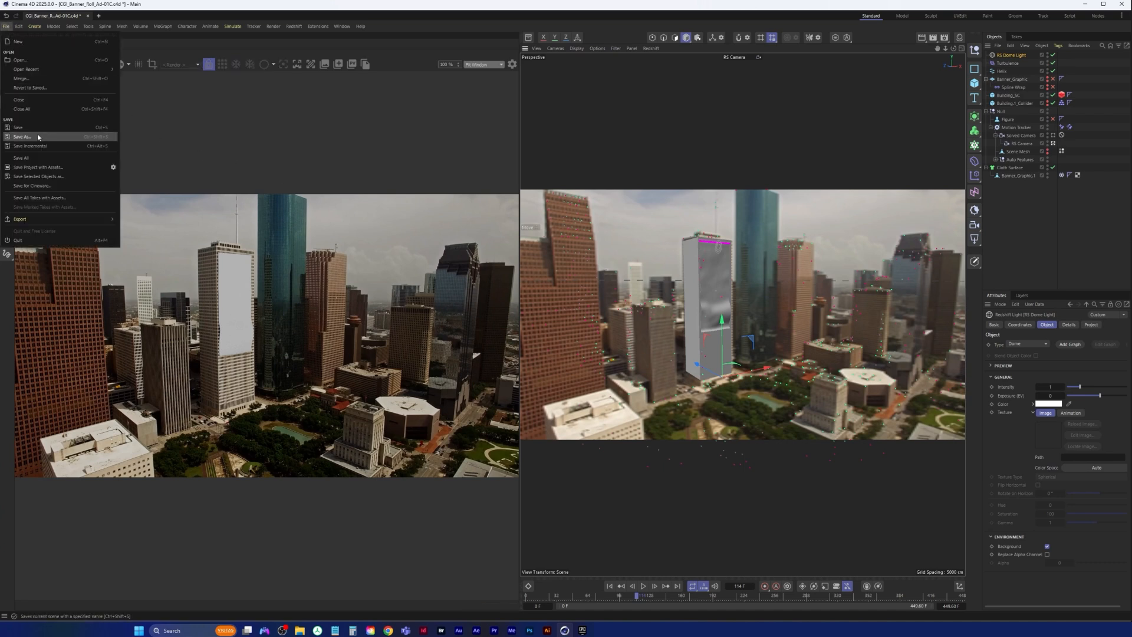
left_click(71, 126)
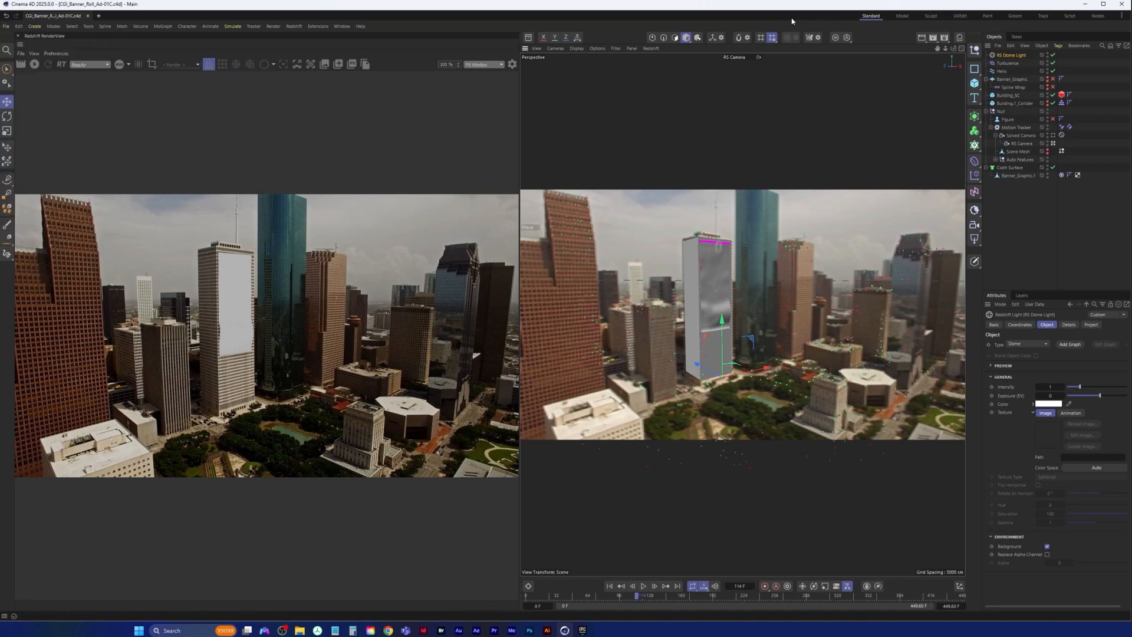
Step: Save the current window arrangement as a new layout named Redshift_tut
left_click(342, 27)
mouse_move(406, 42)
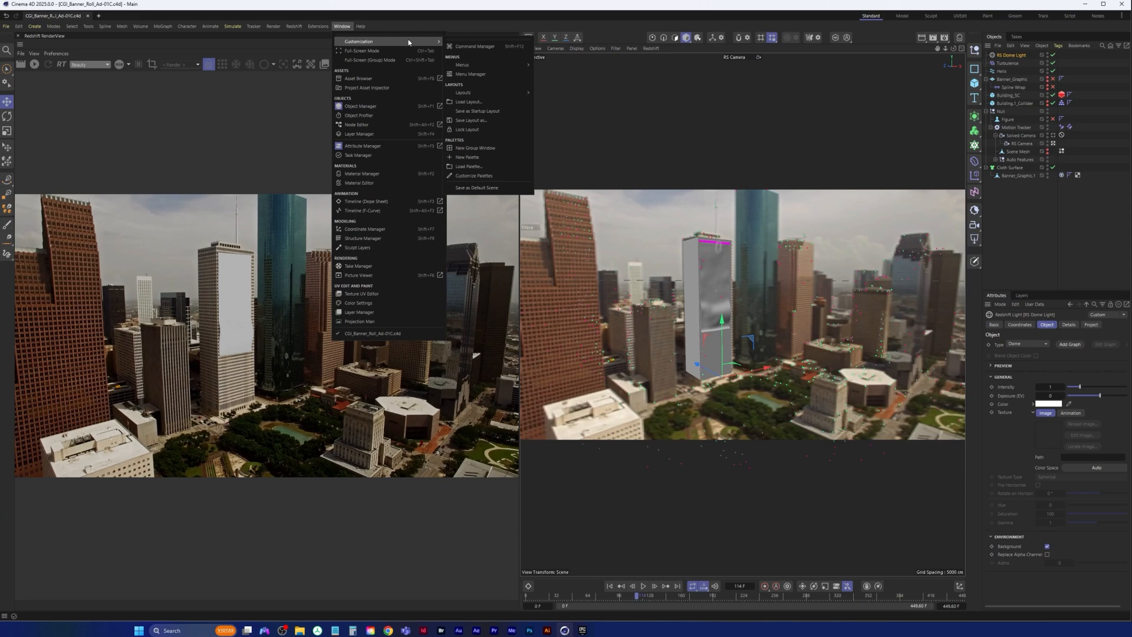
mouse_move(517, 94)
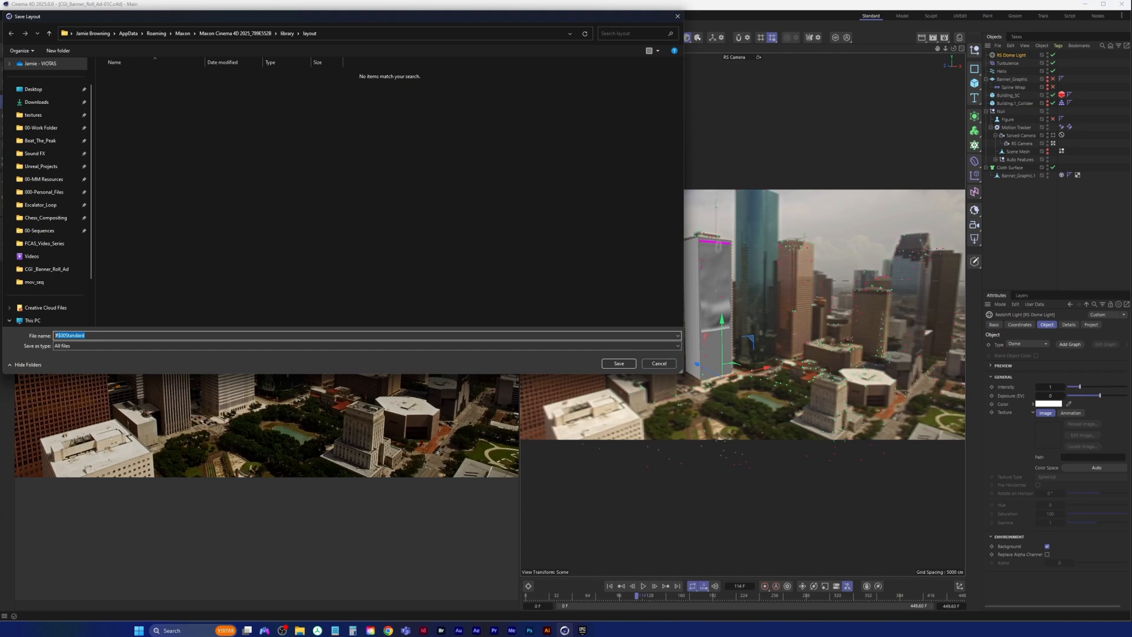
type("Redshift_tut")
left_click(619, 364)
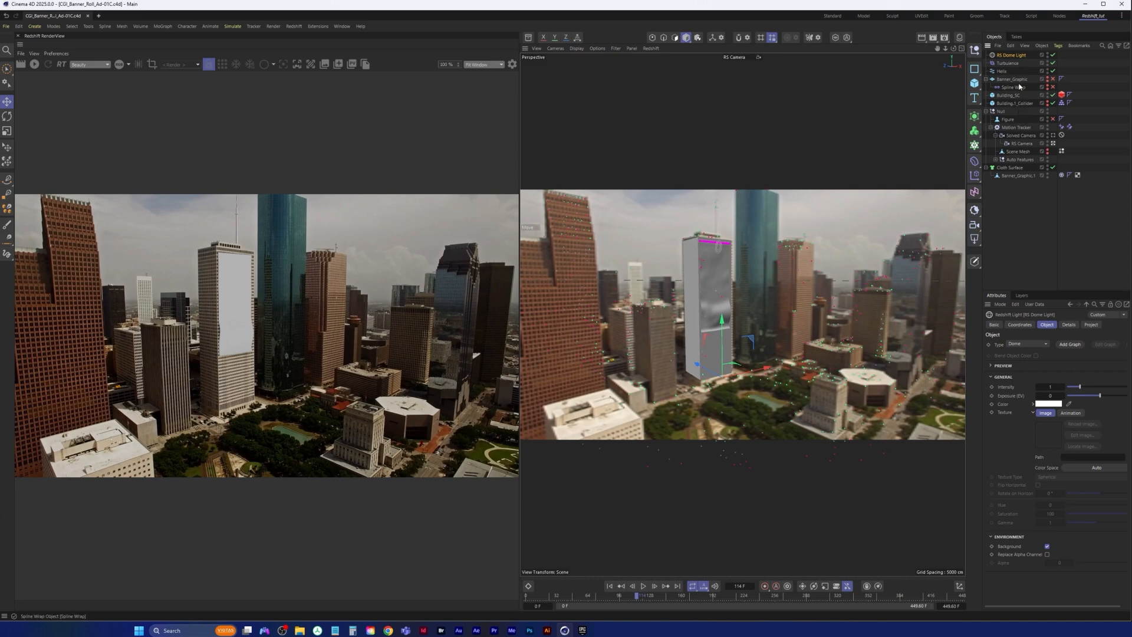
Step: Load building_sequence_00000 from the mov_seq folder as the RS Dome Light's texture, without copying the image to the project location
left_click(1009, 55)
left_click_drag(1062, 607, 1087, 608)
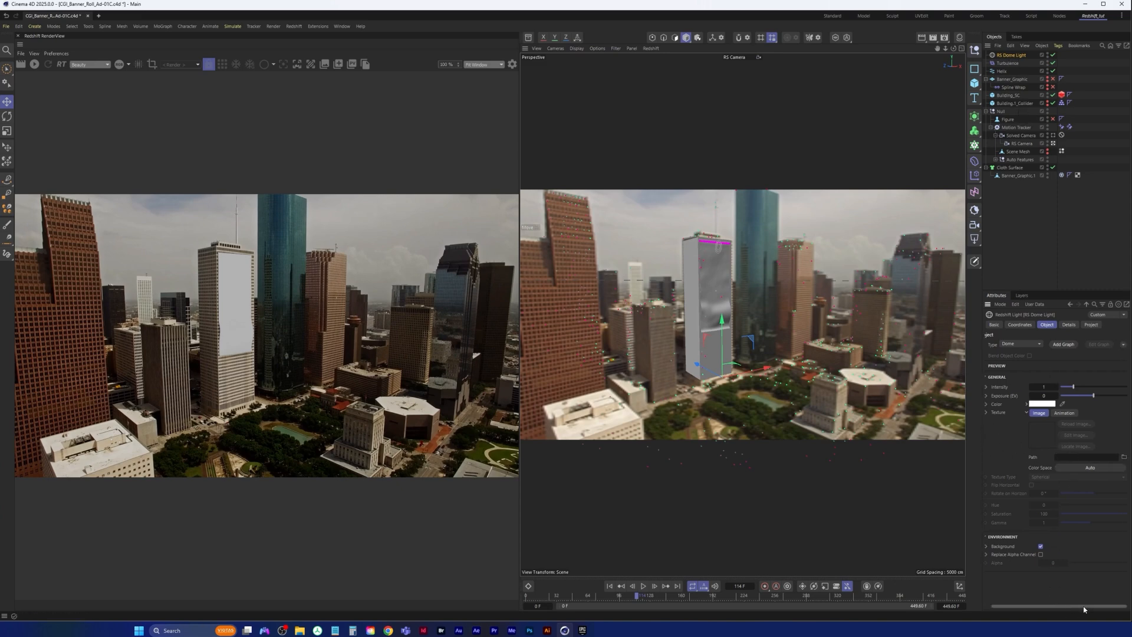
left_click(1123, 458)
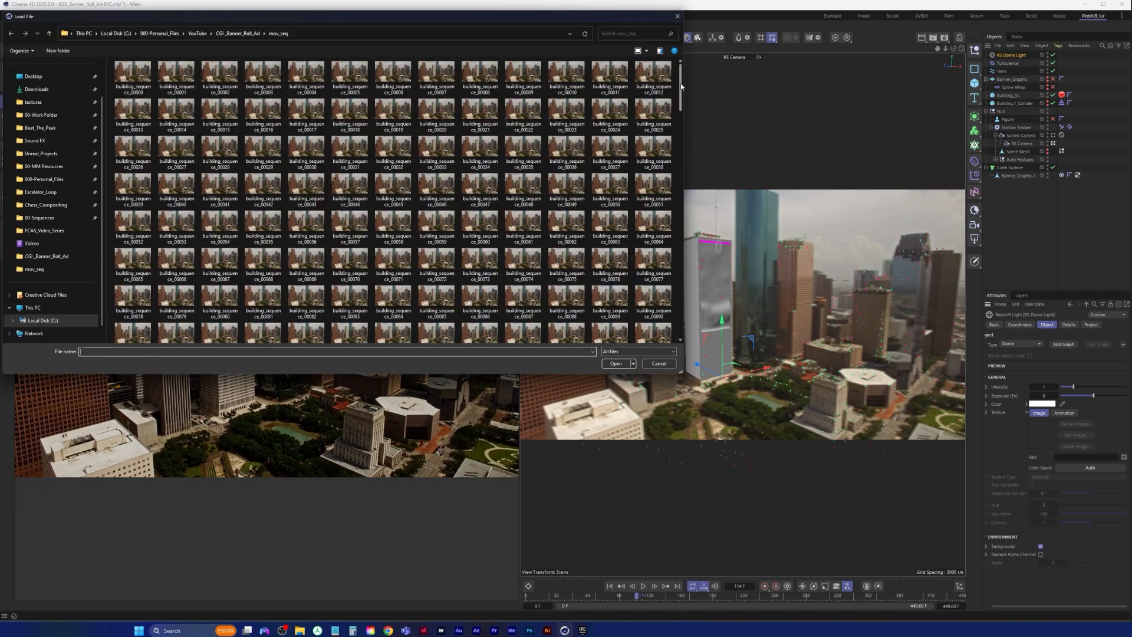
left_click(130, 71)
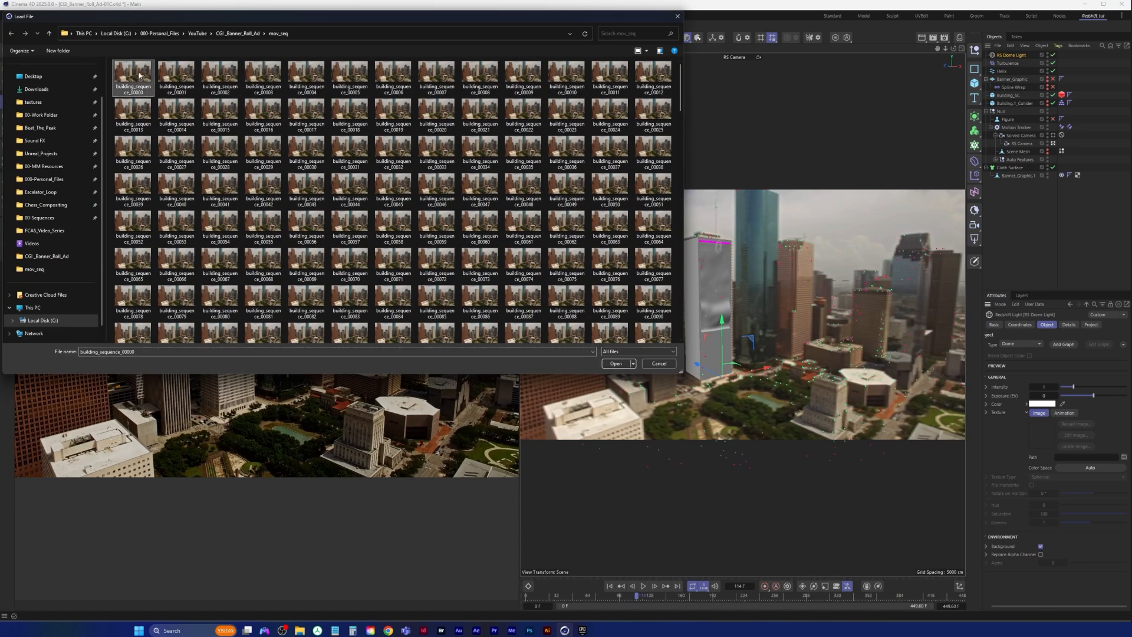
double_click(131, 72)
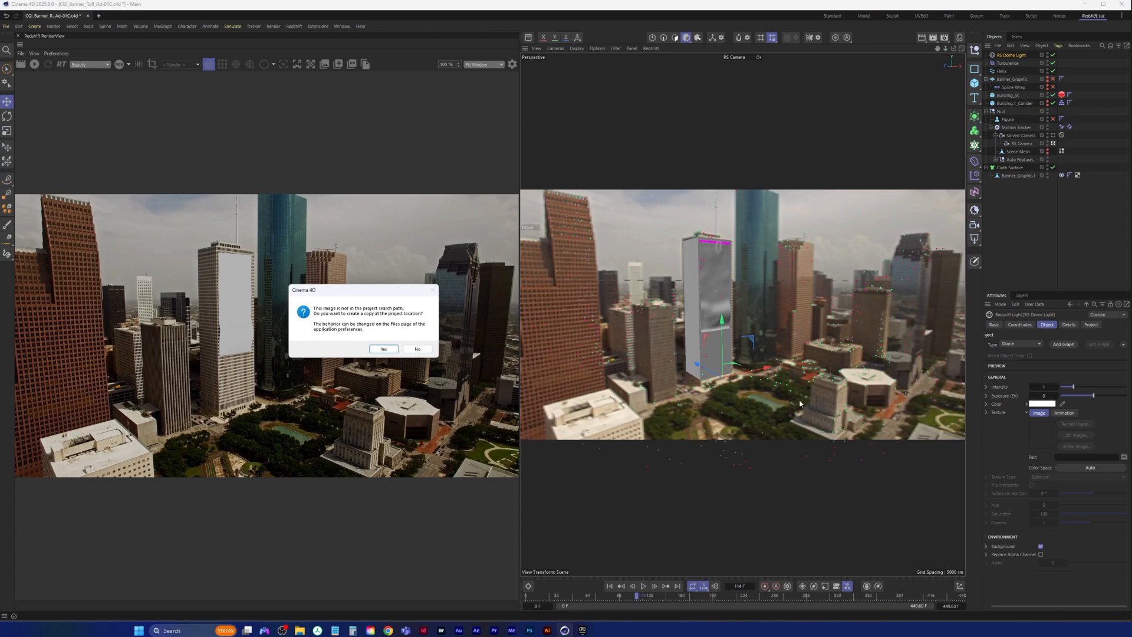
left_click(418, 351)
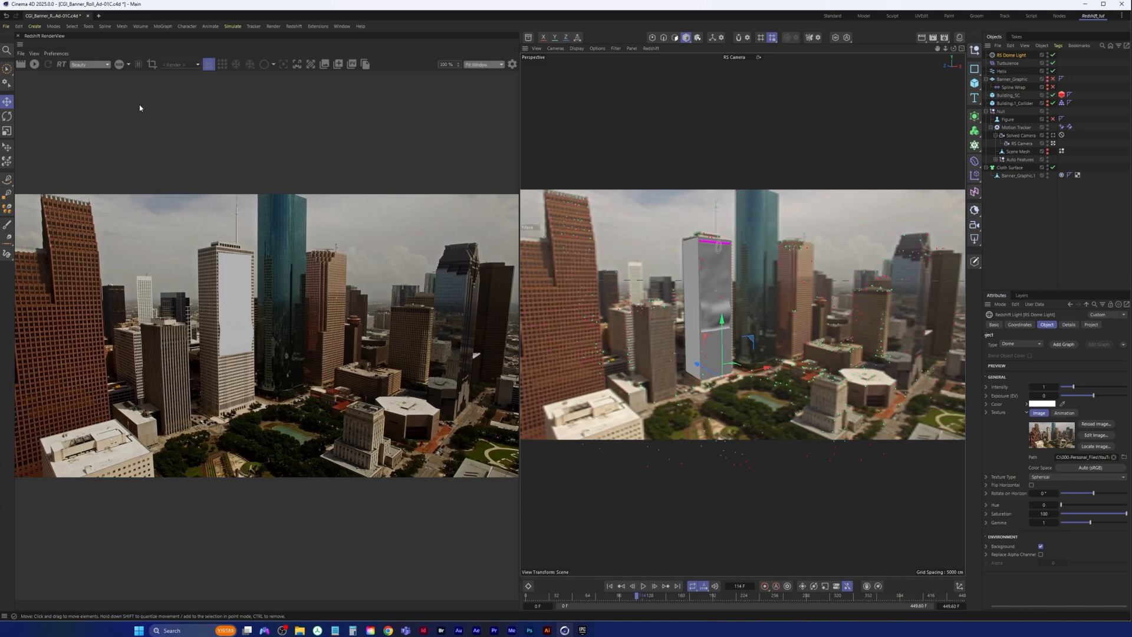
Step: Start the interactive render at original size and inspect the dome-lit banner up close, toggling the dome light for comparison
left_click(34, 63)
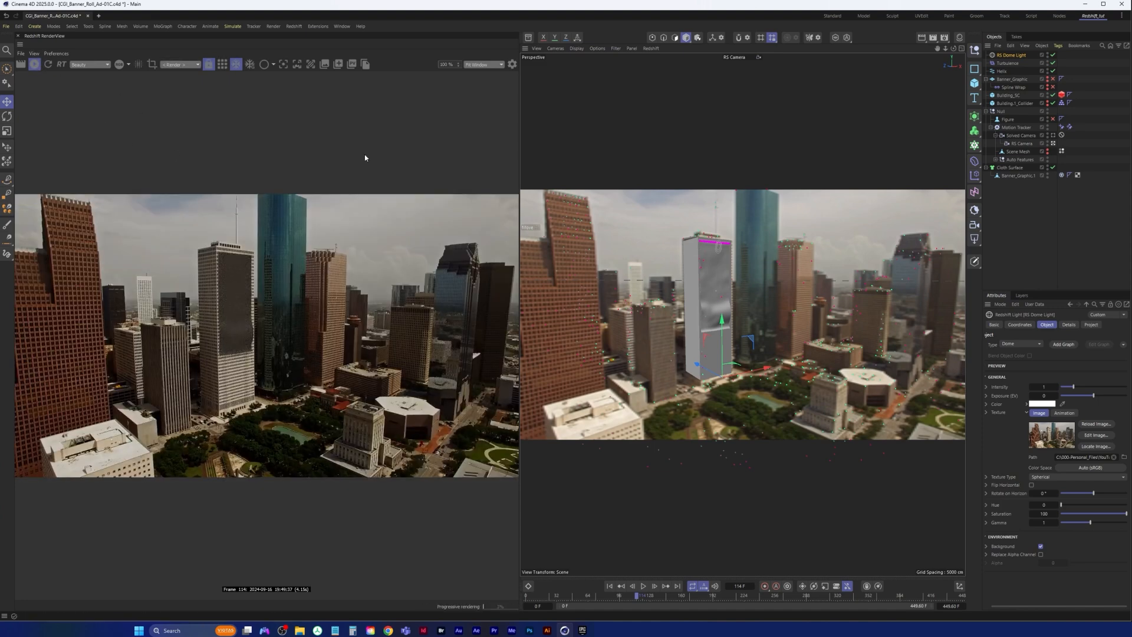
left_click(476, 65)
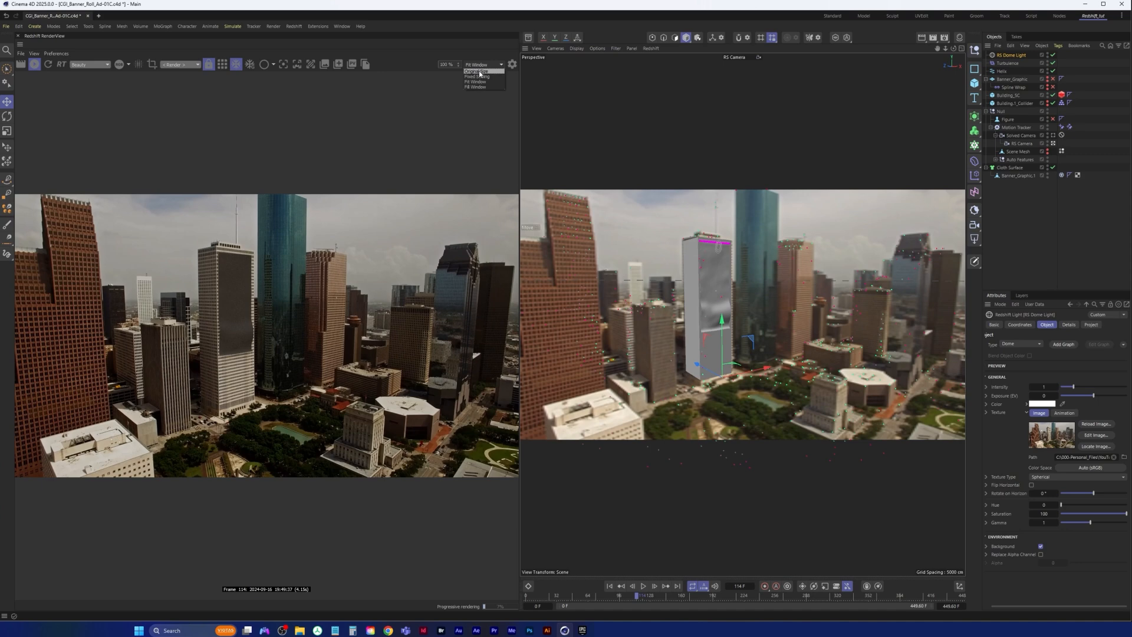
left_click(479, 71)
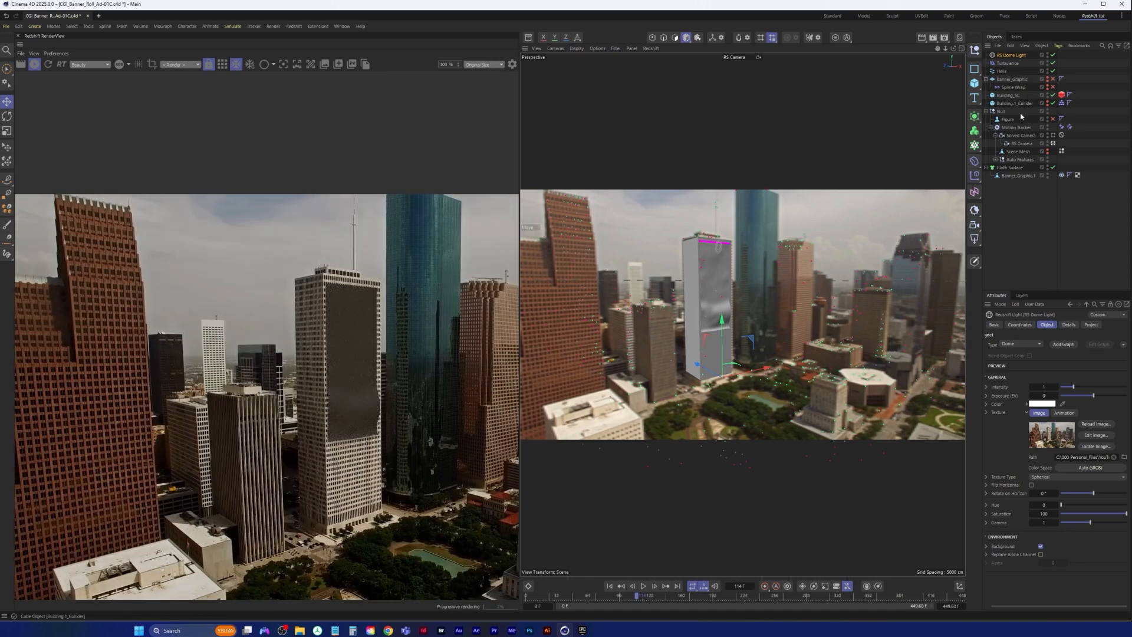
left_click(1054, 55)
left_click(1053, 55)
scroll(354, 434, "up", 4)
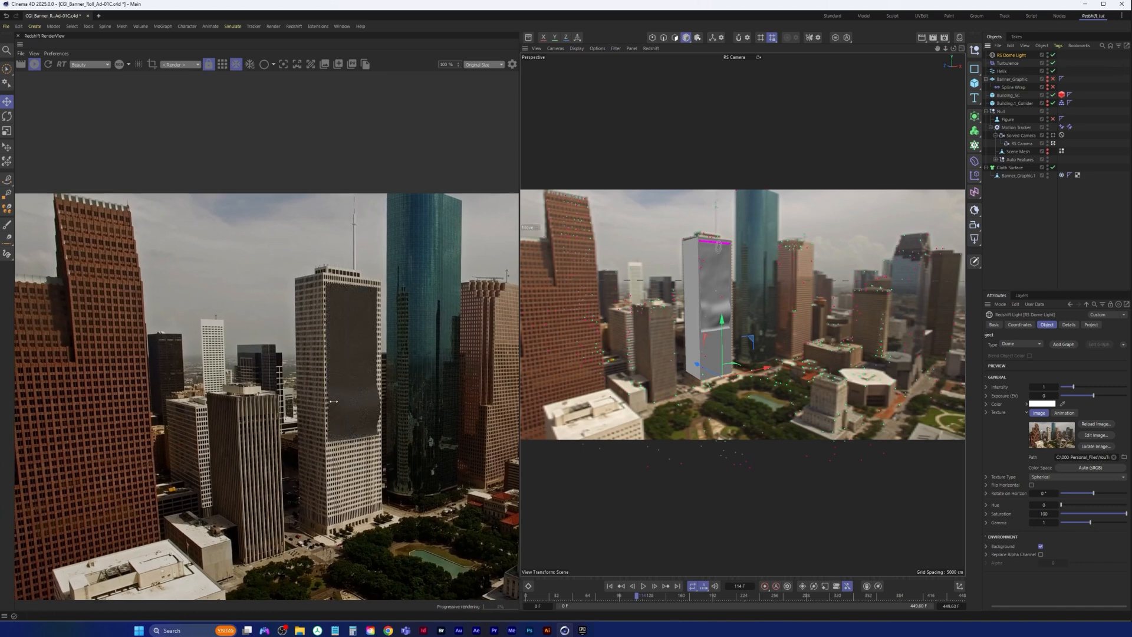
scroll(313, 365, "up", 3)
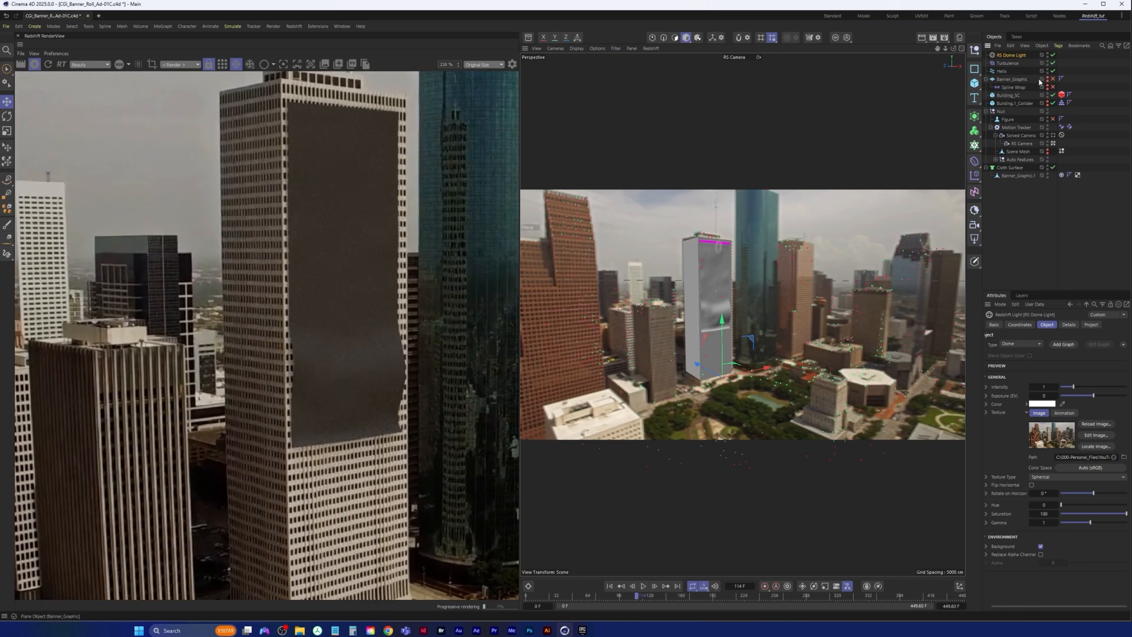
Step: Inspect the rendered banner rolled up at frame 0 and unrolled at frame 123, and return the render zoom to 100%
left_click(1048, 177)
left_click(610, 587)
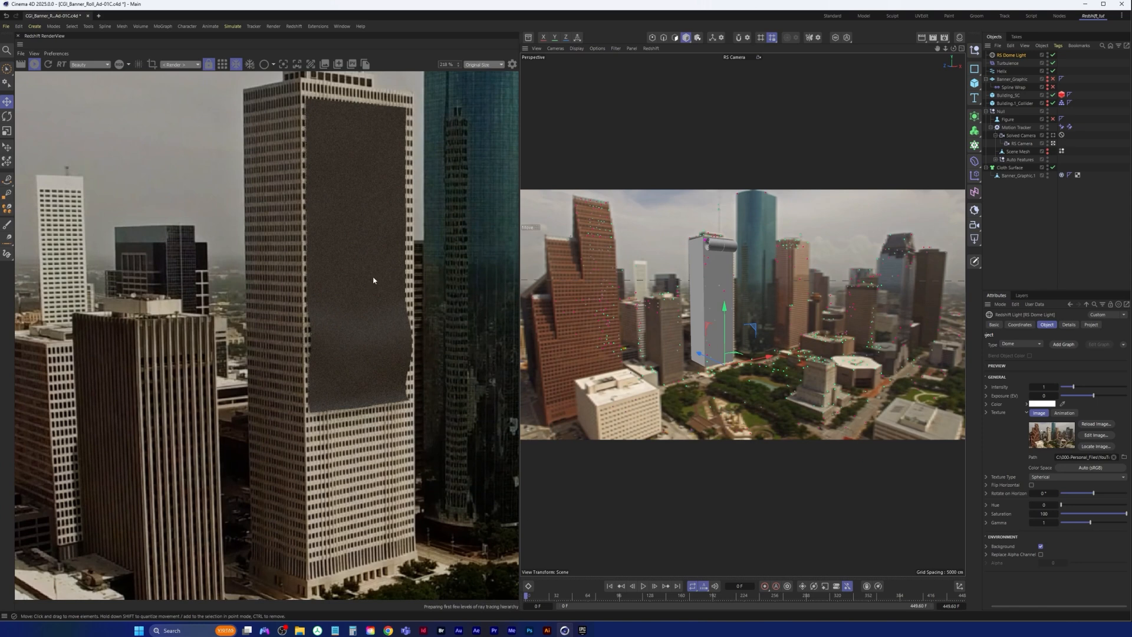
middle_click_drag(361, 167, 339, 242)
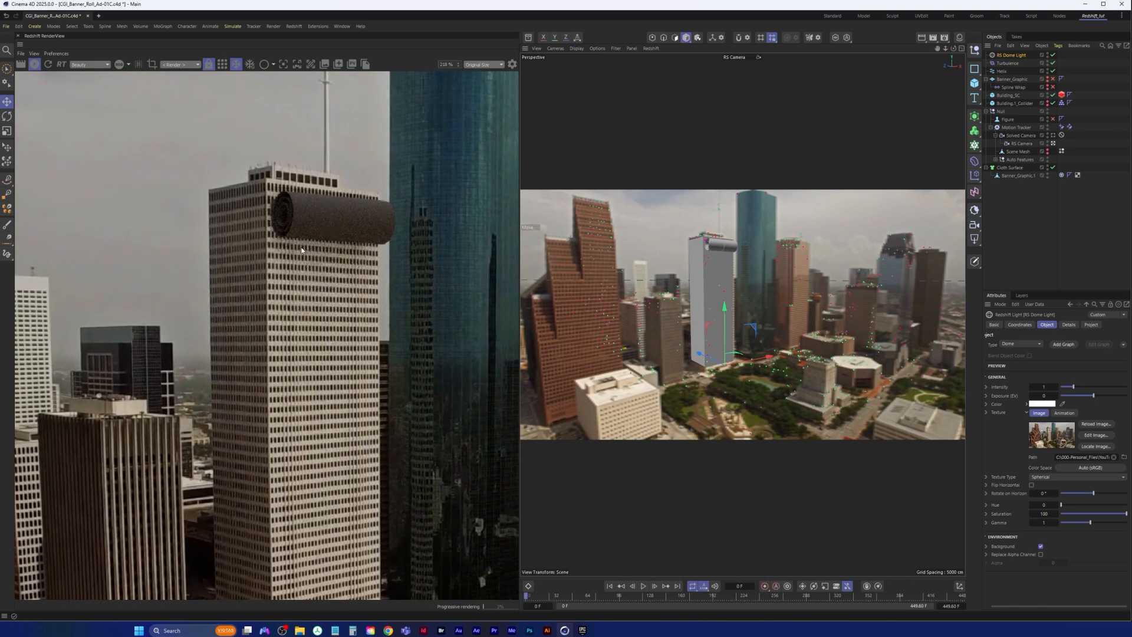
left_click(1047, 177)
left_click(1048, 176)
left_click(647, 597)
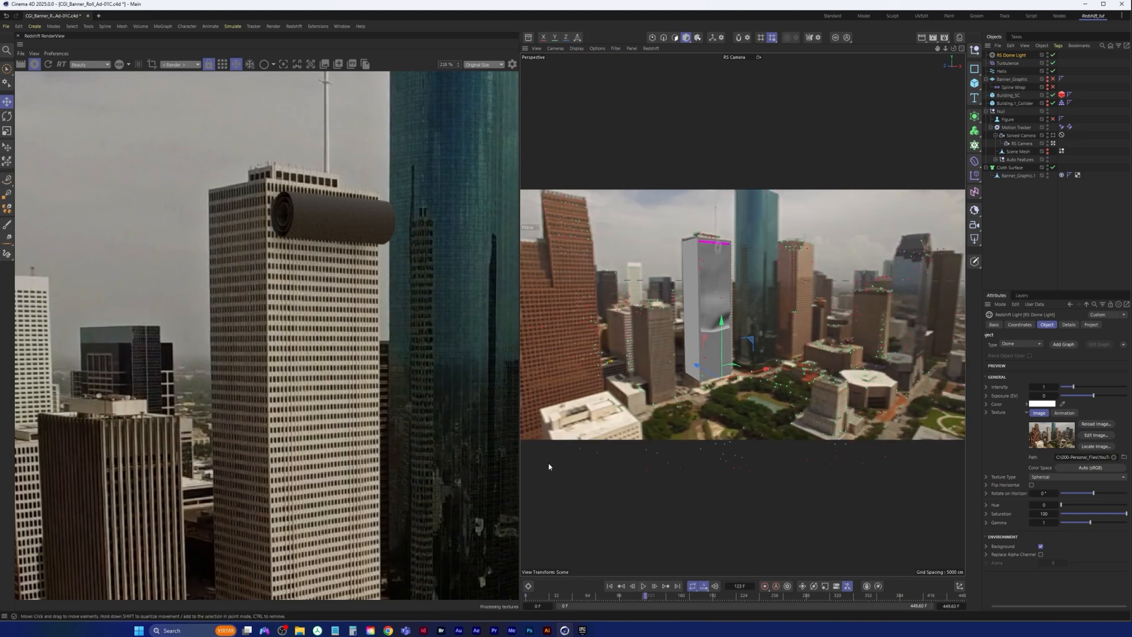
left_click(451, 64)
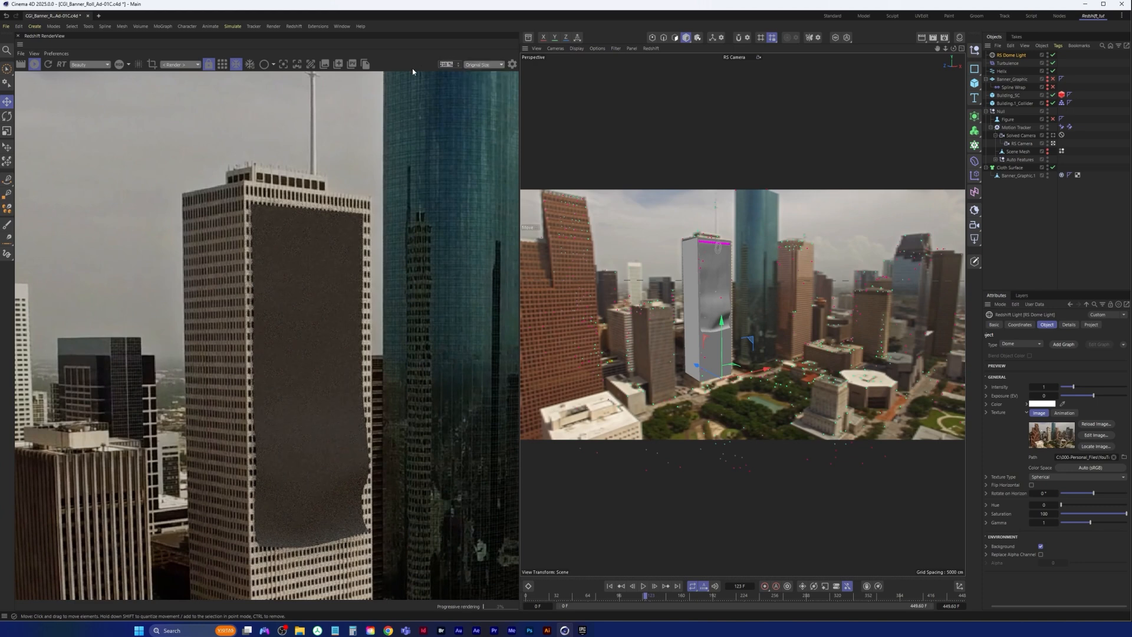
type("100")
key("Return")
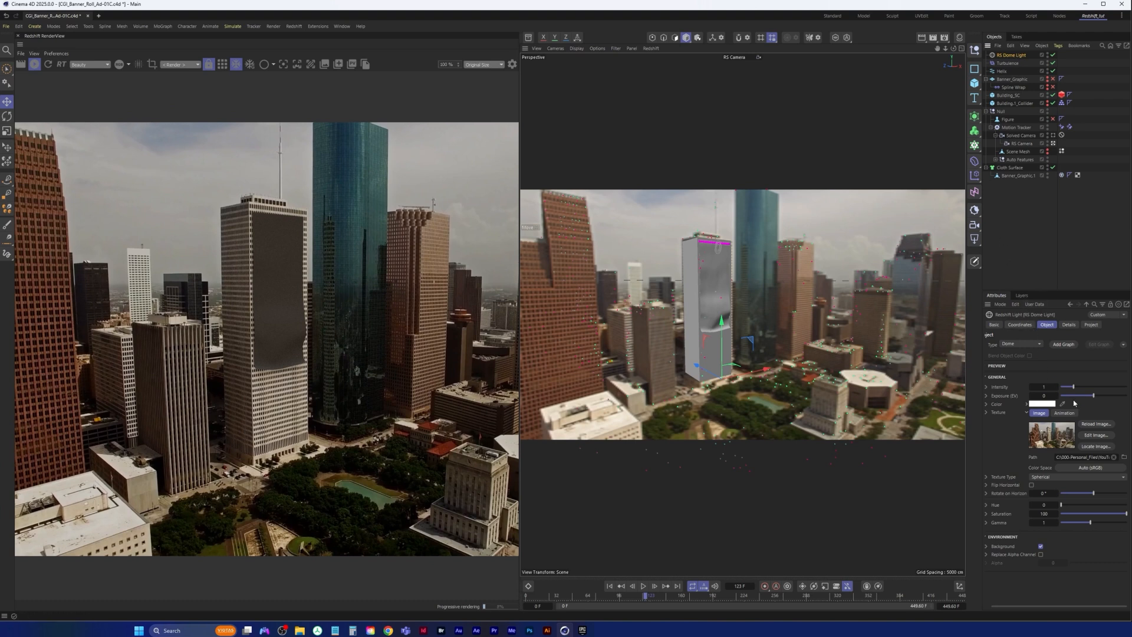
Step: Raise the RS Dome Light's intensity to 2.455 and save the project
left_click_drag(1074, 389, 1093, 393)
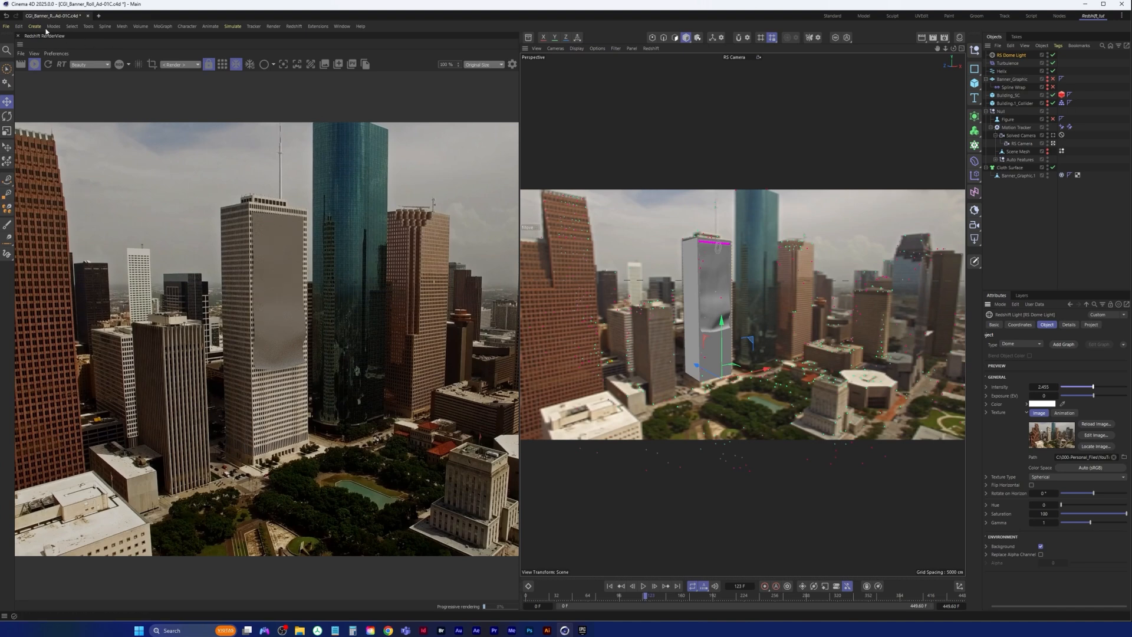
left_click(6, 26)
left_click(36, 131)
Step: Switch to File Explorer, view the graphic_for_ad image in the CGI_Banner_Roll_Ad folder, and close both windows
mouse_move(302, 633)
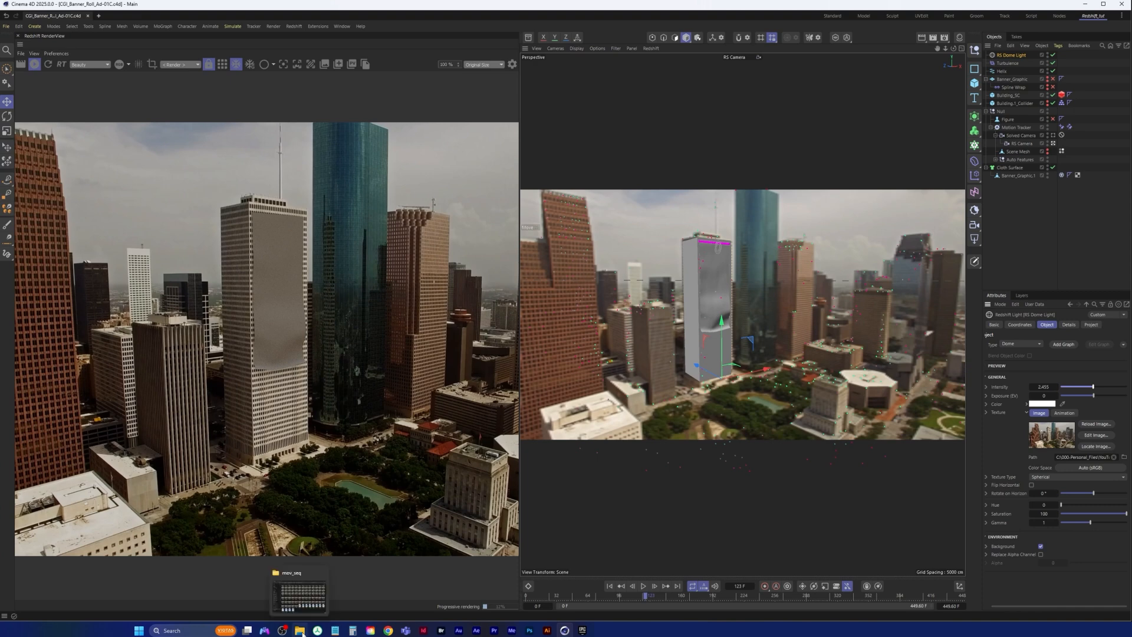
left_click(300, 633)
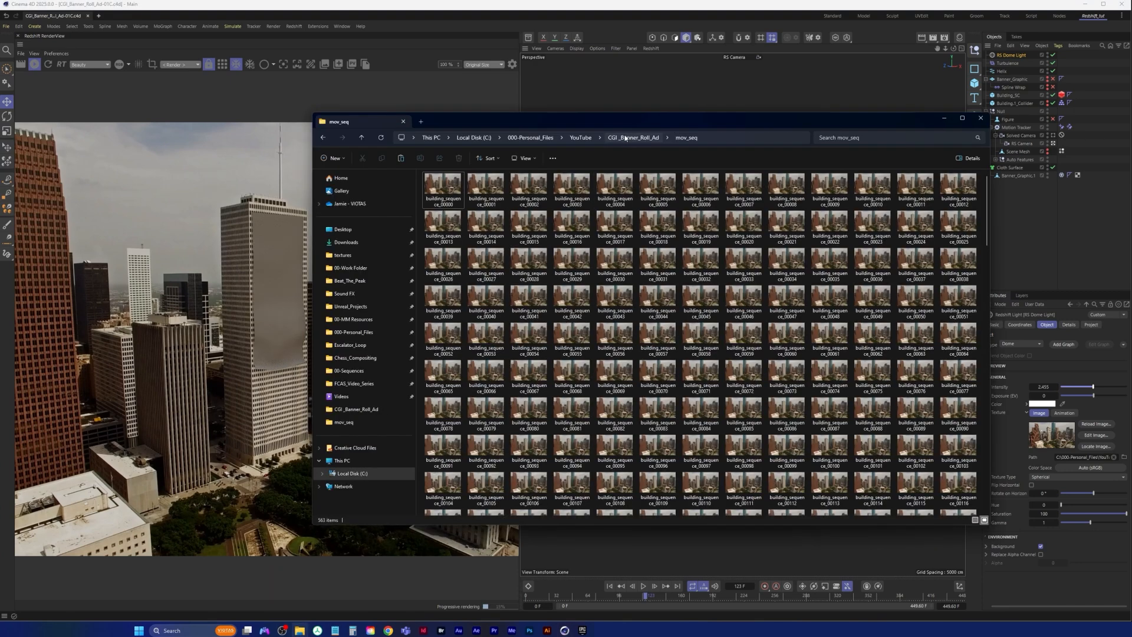
left_click(625, 138)
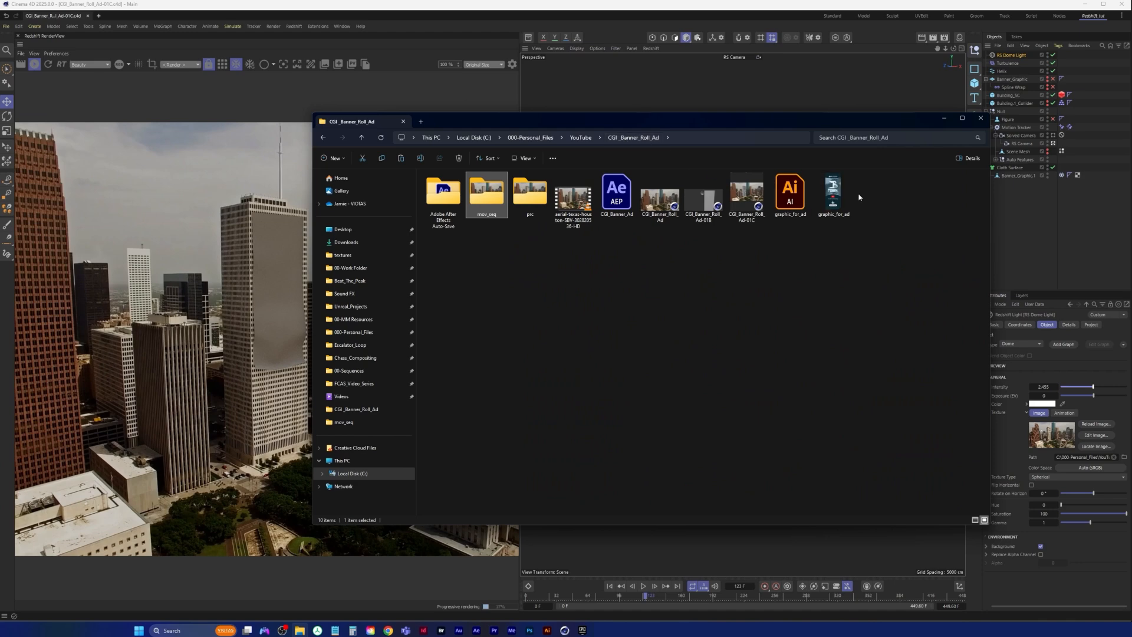
left_click_drag(861, 121, 784, 135)
left_click(757, 213)
double_click(757, 212)
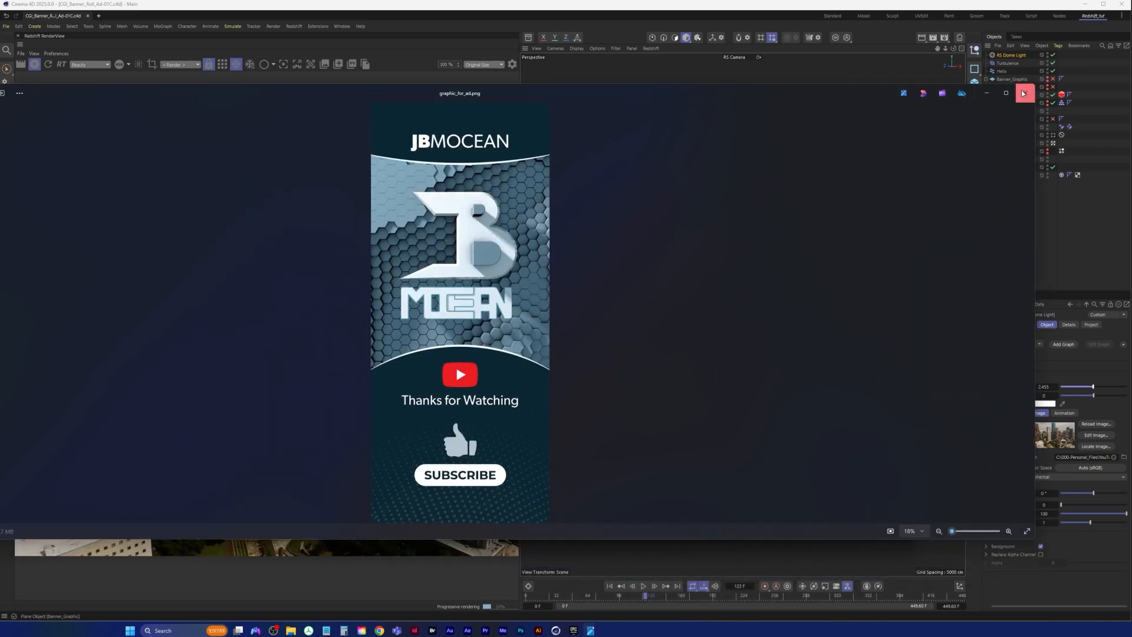
left_click(1025, 93)
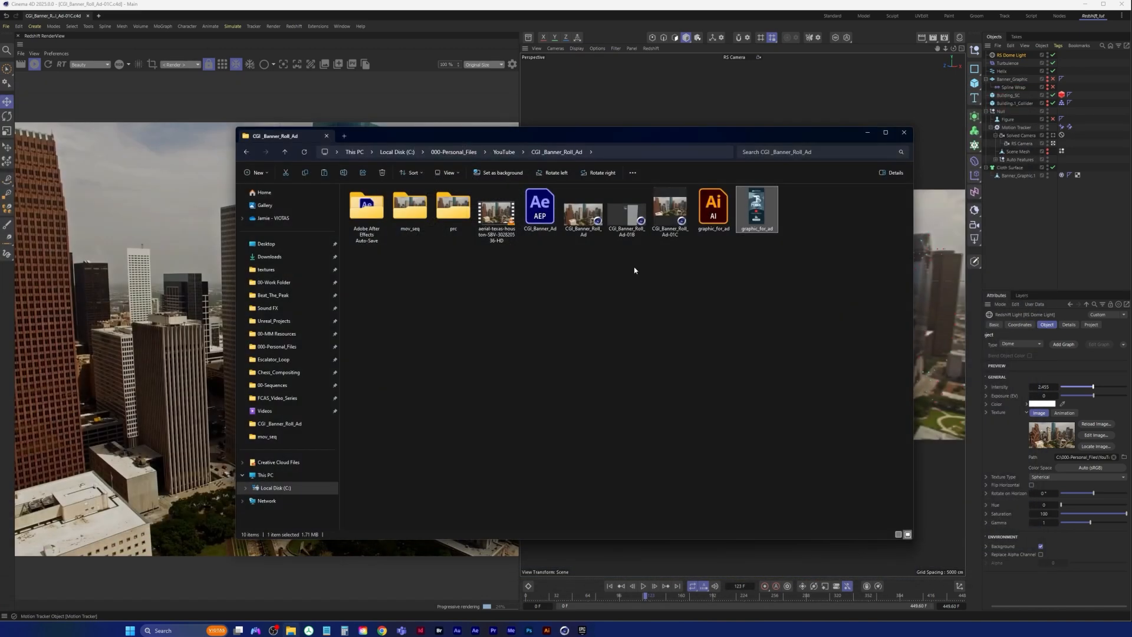
left_click(904, 133)
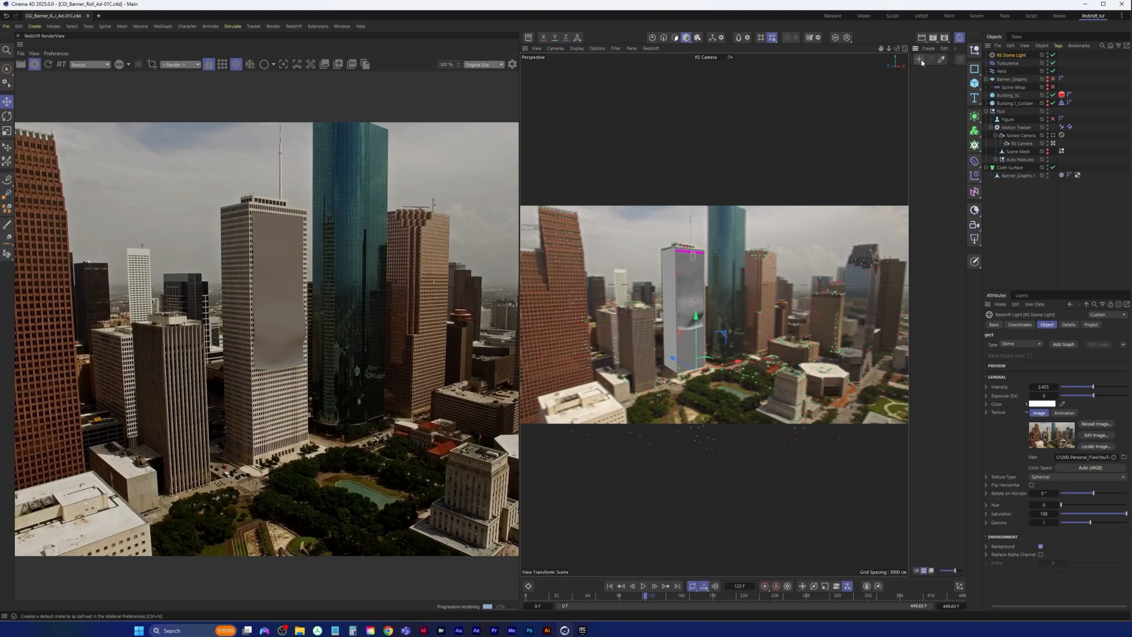
Step: Create a new node material and name it banner
left_click(919, 59)
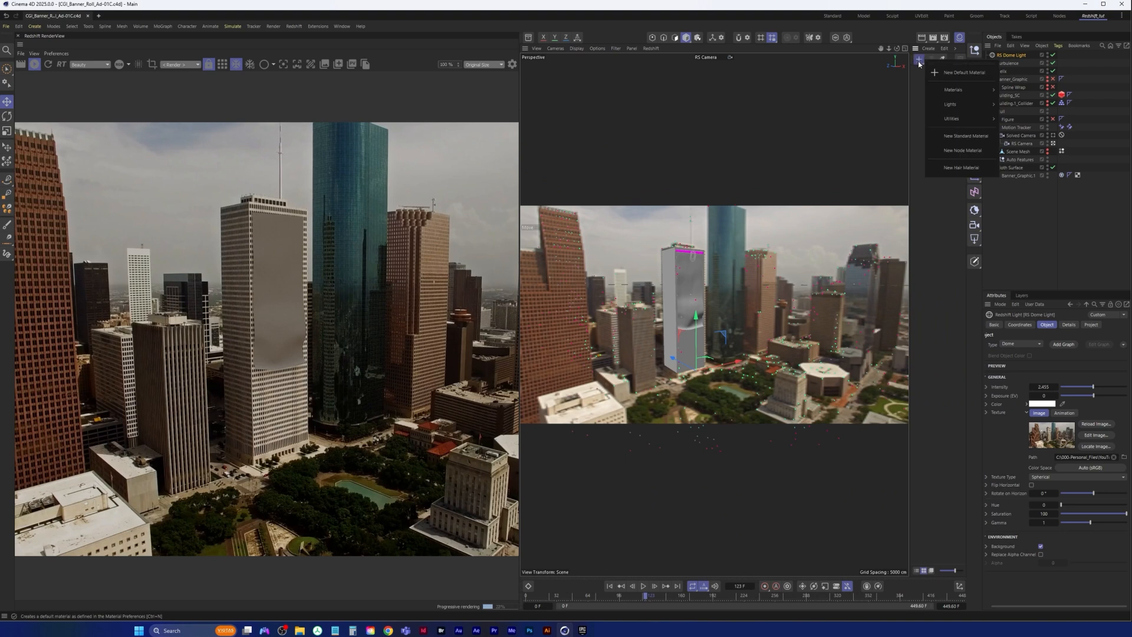
left_click(960, 151)
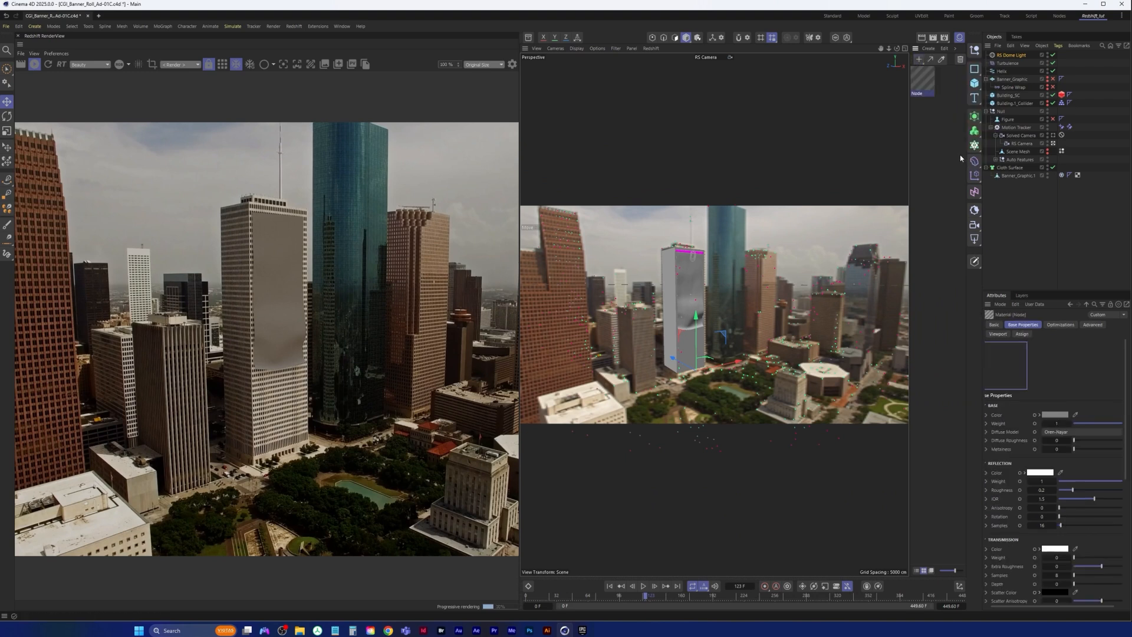
double_click(924, 95)
type("banner")
key("Return")
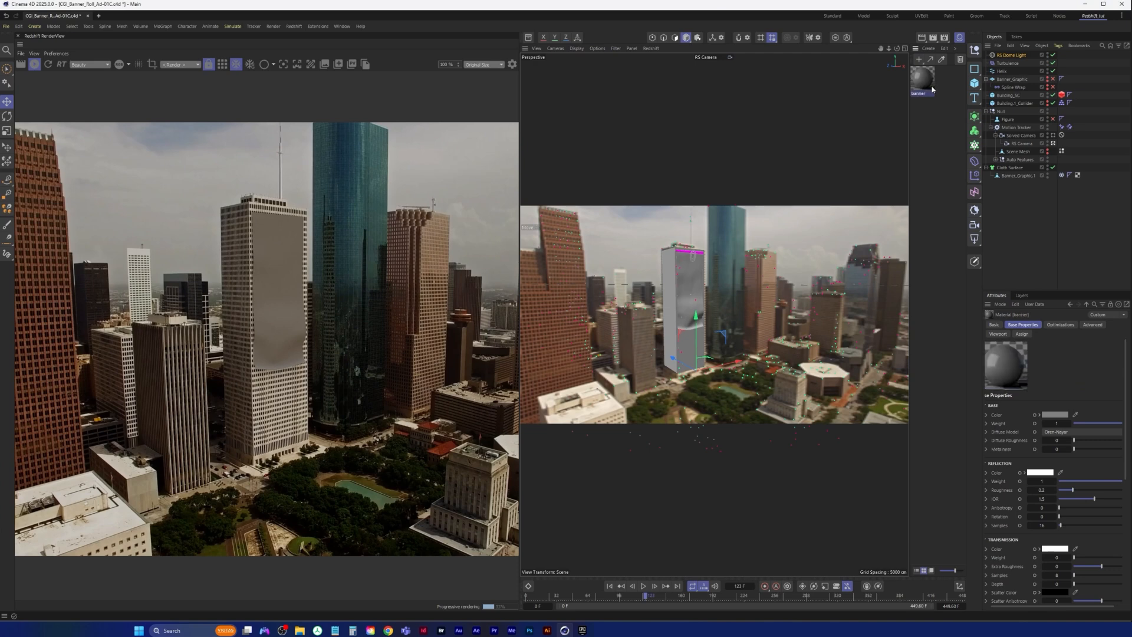
Step: Add the graphic_for_ad image from the project folder as a texture node and connect it to the banner material's base Color
double_click(923, 83)
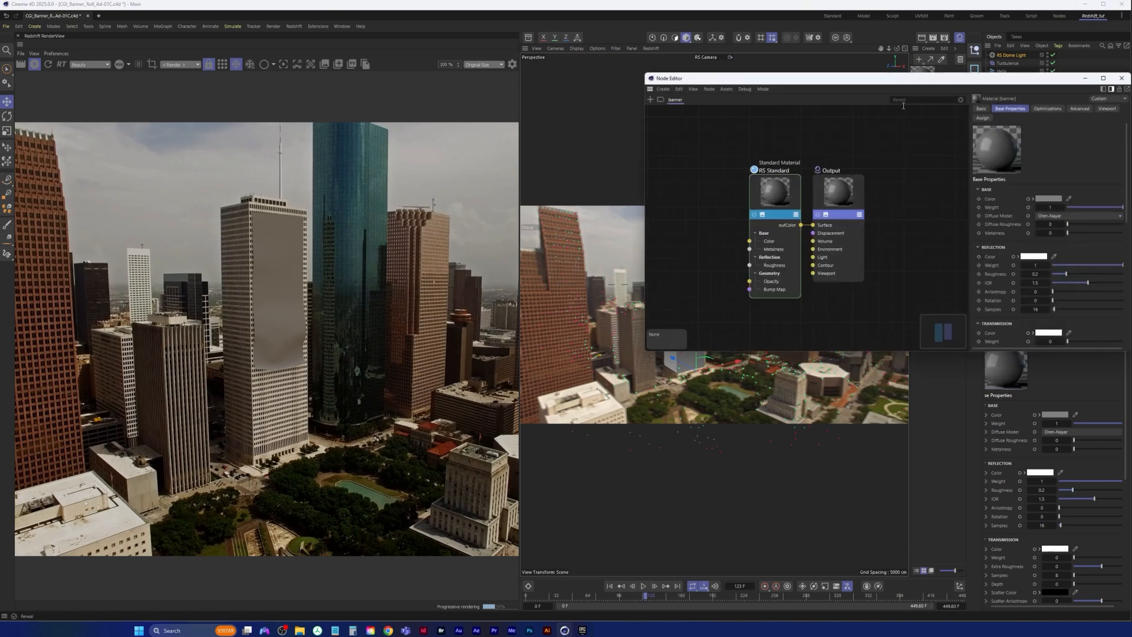
mouse_move(282, 630)
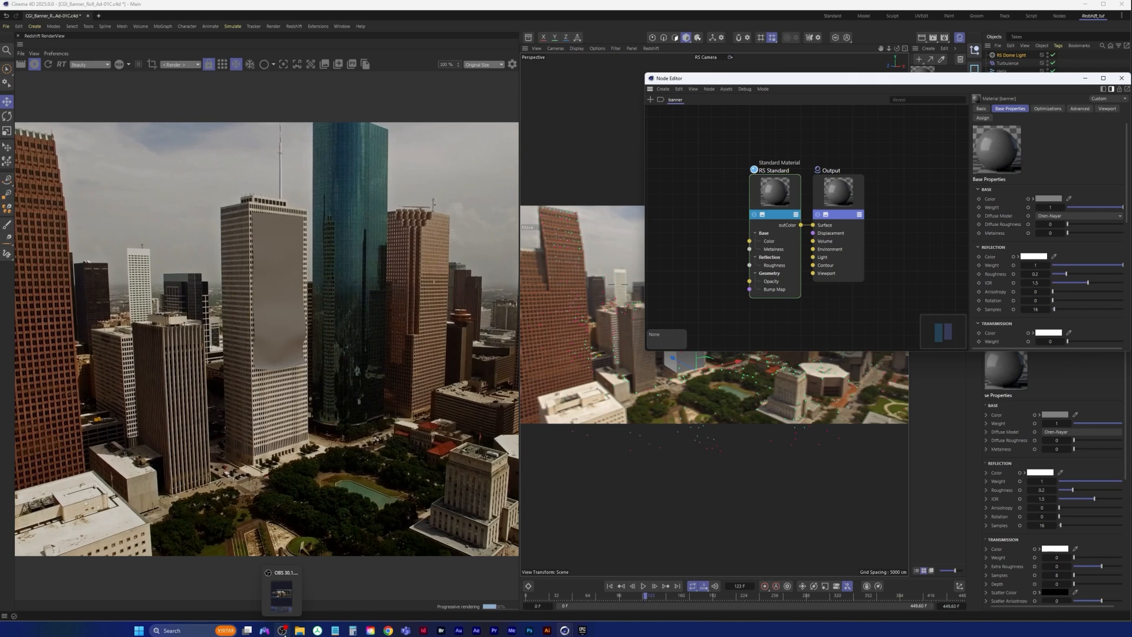
left_click(299, 630)
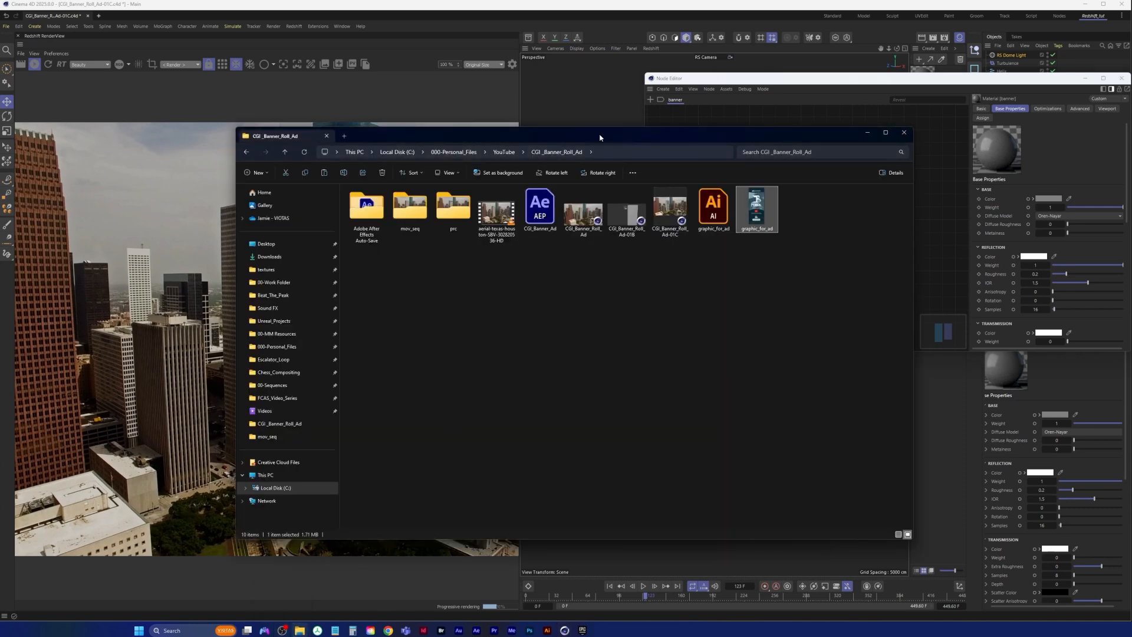
left_click_drag(600, 137, 363, 181)
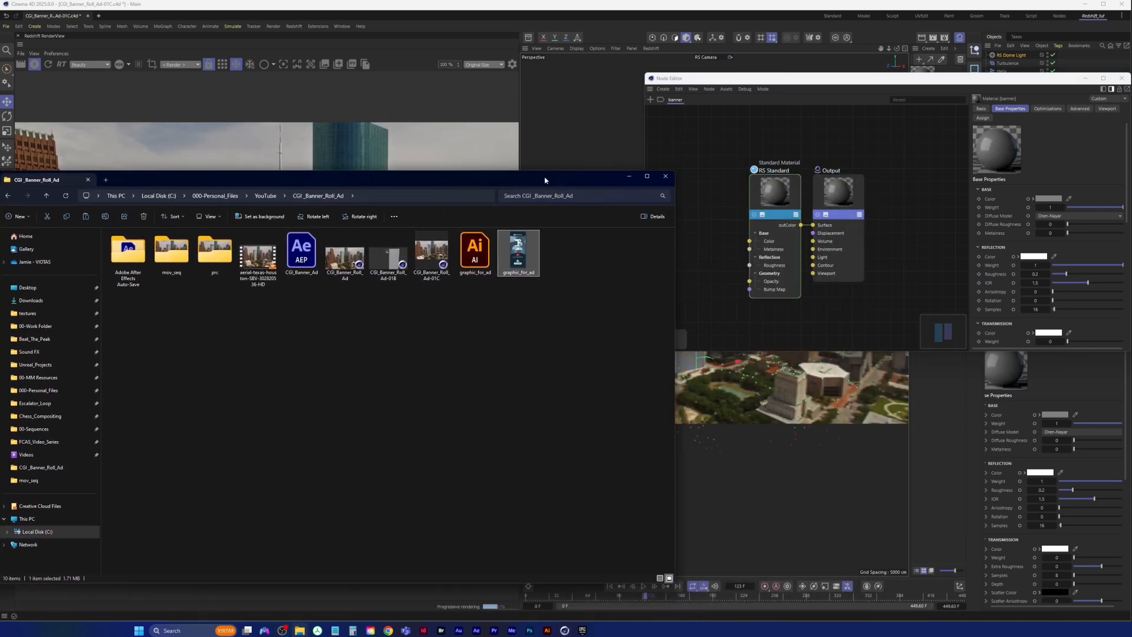
left_click_drag(544, 180, 425, 171)
left_click_drag(400, 243, 687, 187)
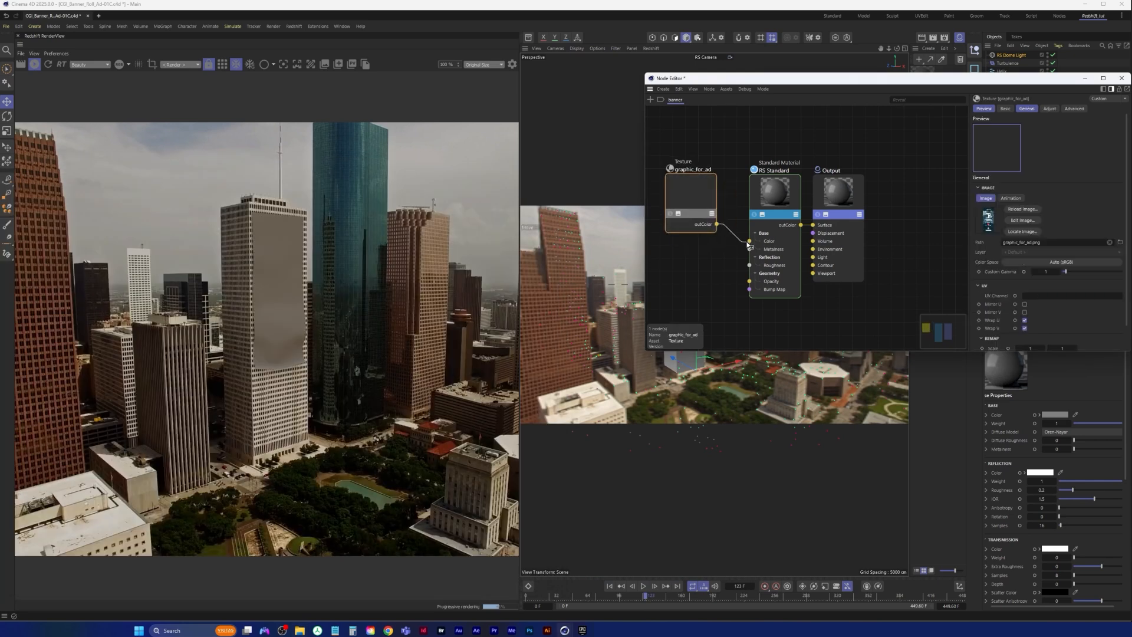
right_click(750, 241)
left_click_drag(716, 224, 749, 241)
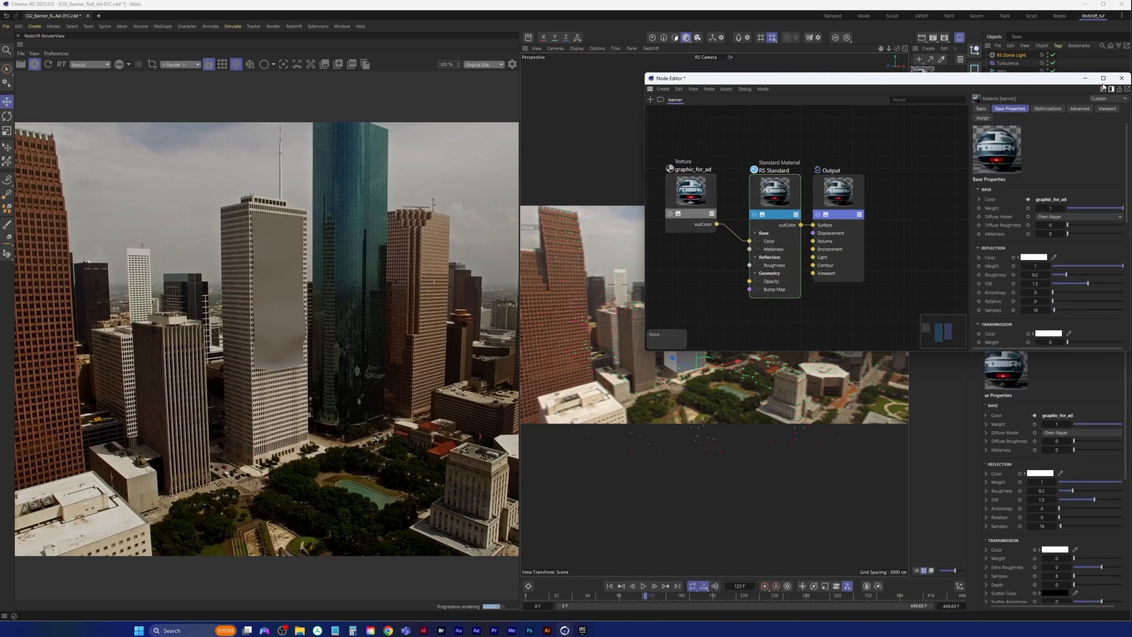
left_click(1122, 78)
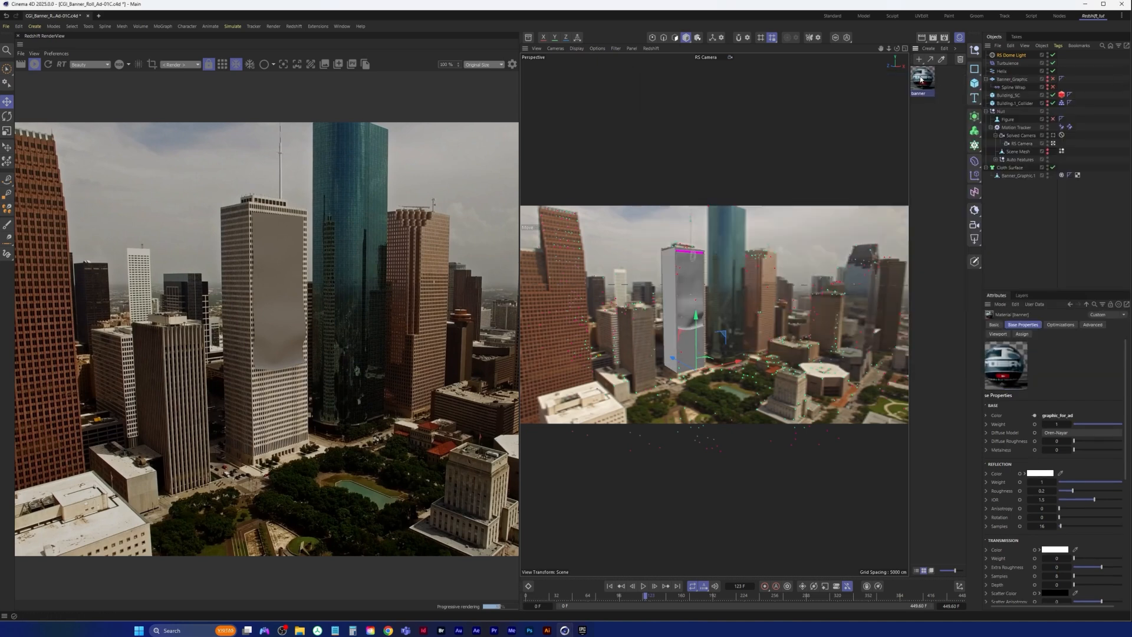
Step: Apply the banner material to the banner mesh under Cloth Surface and flip the graphic vertically with a Length V of -100%
left_click_drag(921, 82, 1026, 181)
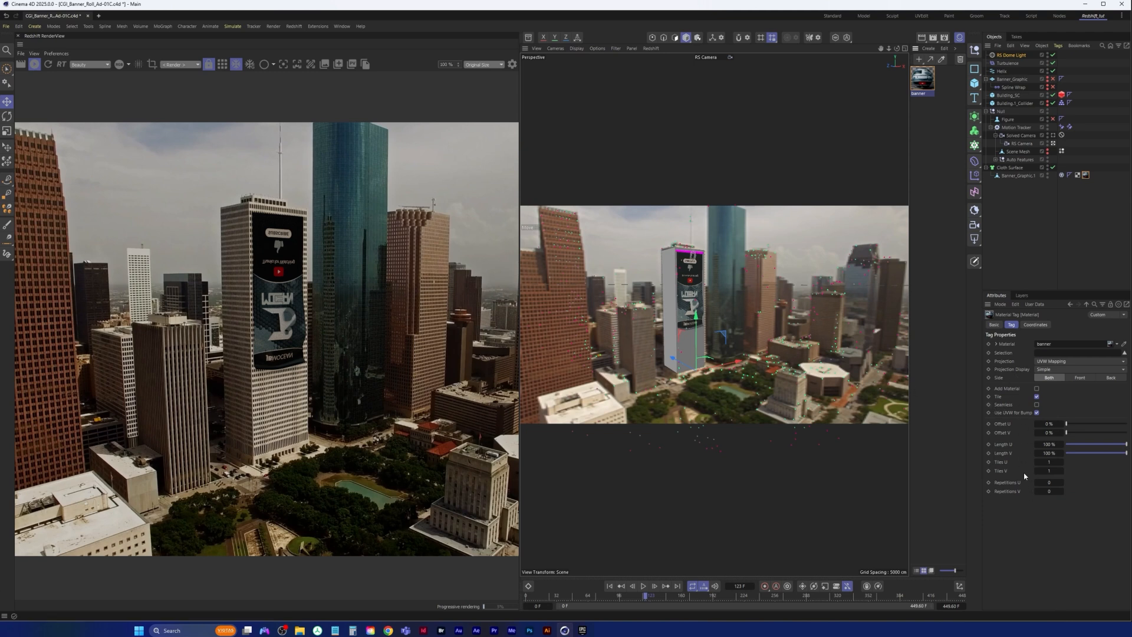
left_click(1050, 445)
left_click(1045, 453)
type("-100")
key("Return")
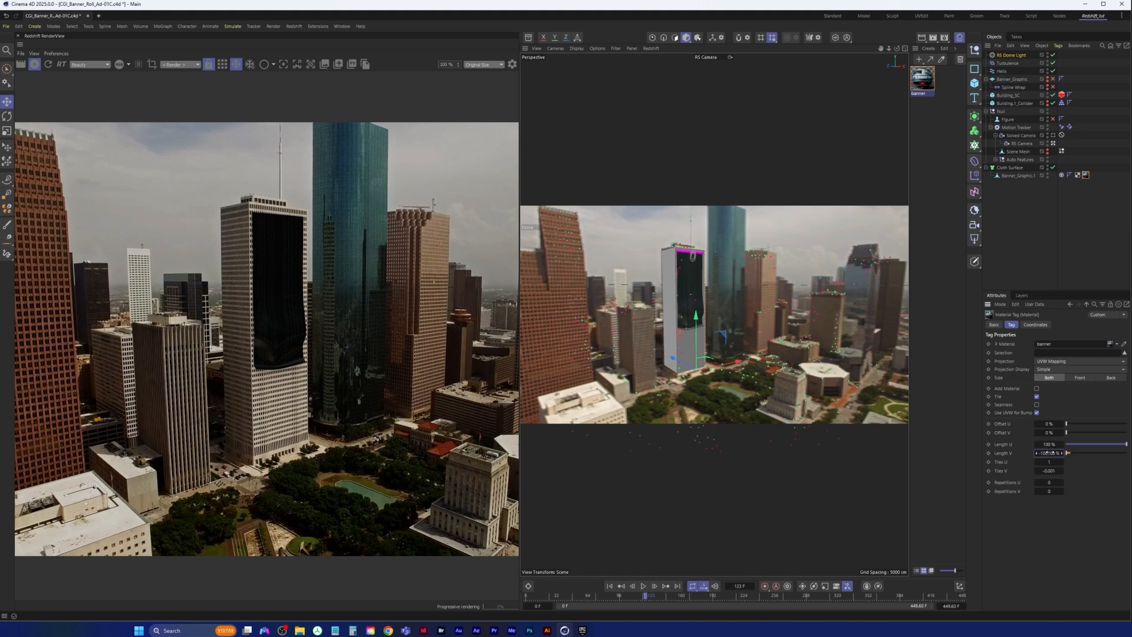
left_click(1048, 453)
type("-100")
key("Return")
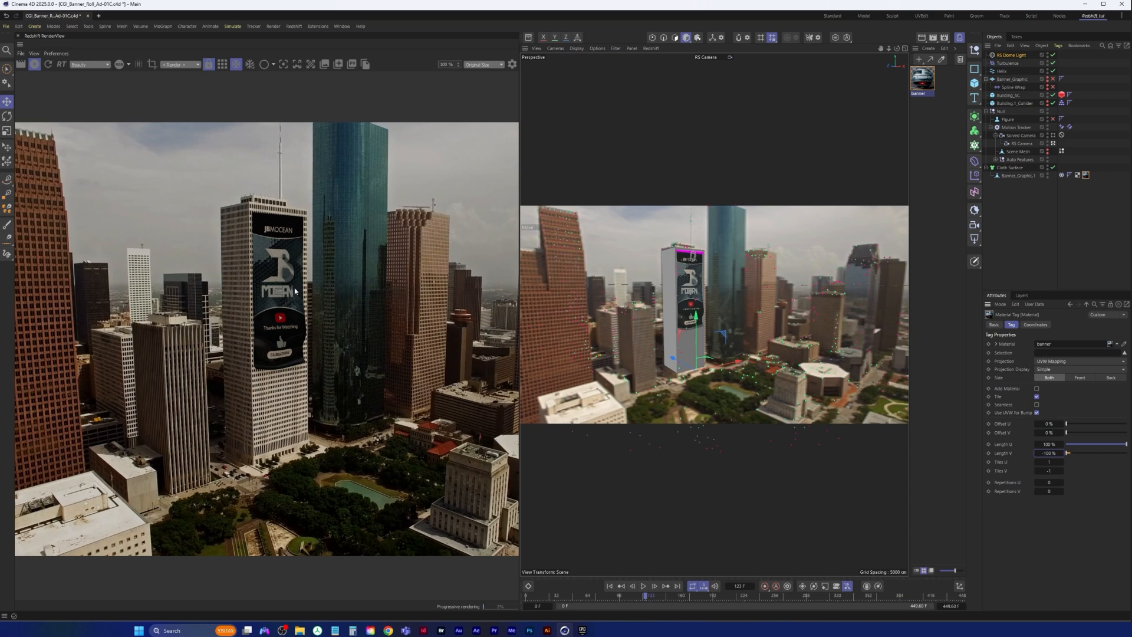
Step: Raise the intensity of the RS Dome Light to brighten the banner in the render
left_click(1012, 55)
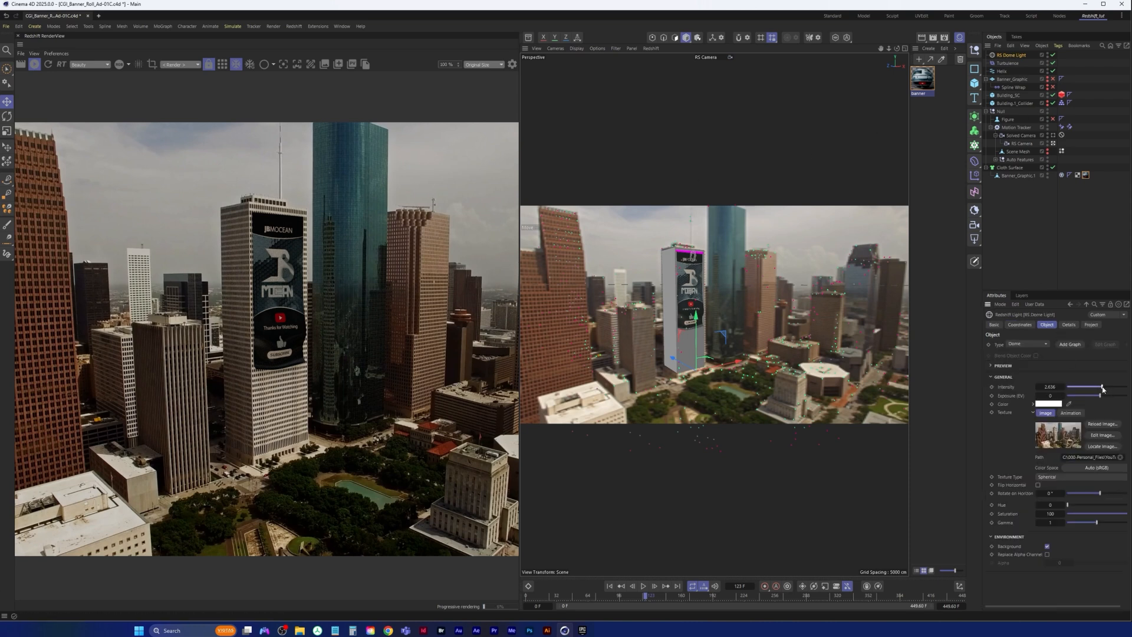
mouse_move(1106, 390)
left_mouse_down()
mouse_move(1129, 388)
mouse_move(1065, 387)
mouse_move(1107, 386)
left_mouse_up()
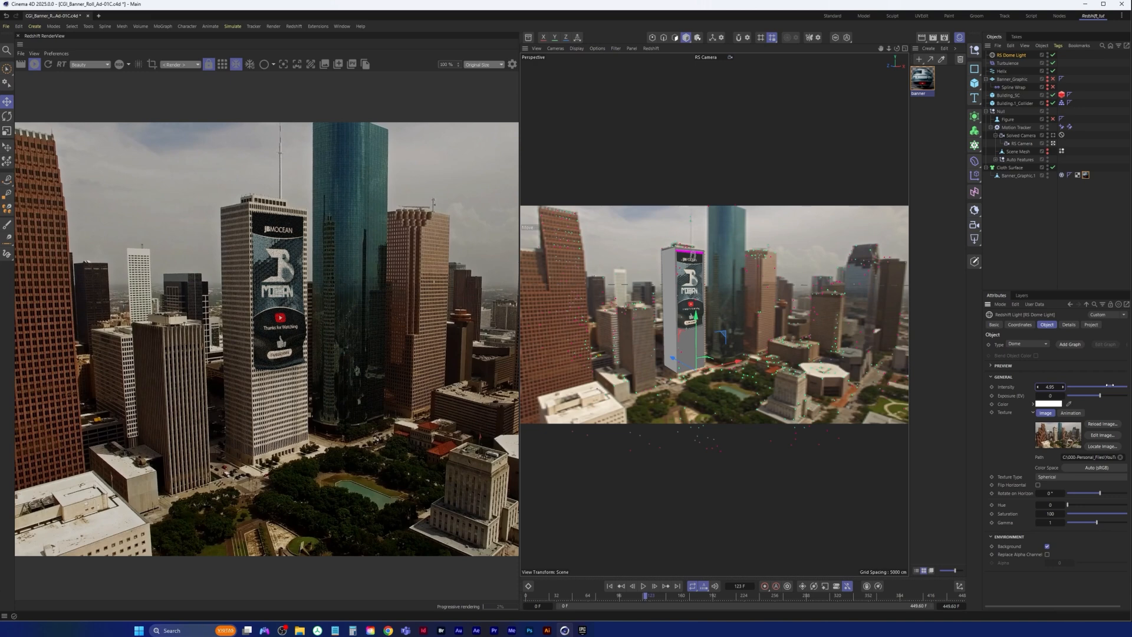
left_click_drag(1074, 390, 1075, 390)
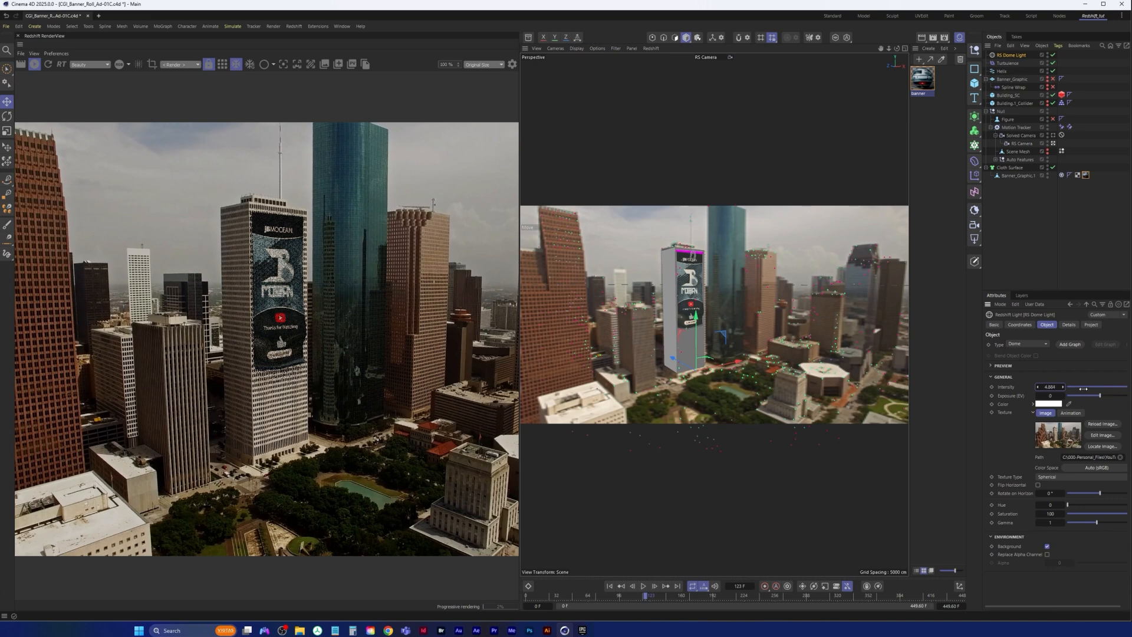
Step: Set the banner material's reflection weight to about 0.69 and its roughness to 0.07
left_click(929, 76)
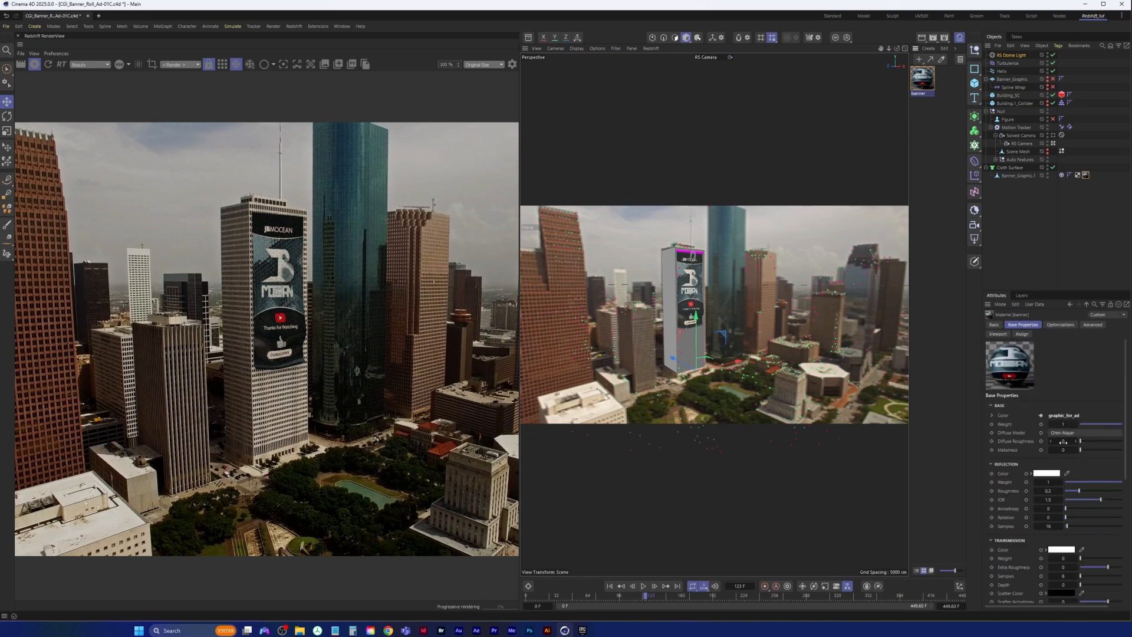
left_click(1094, 482)
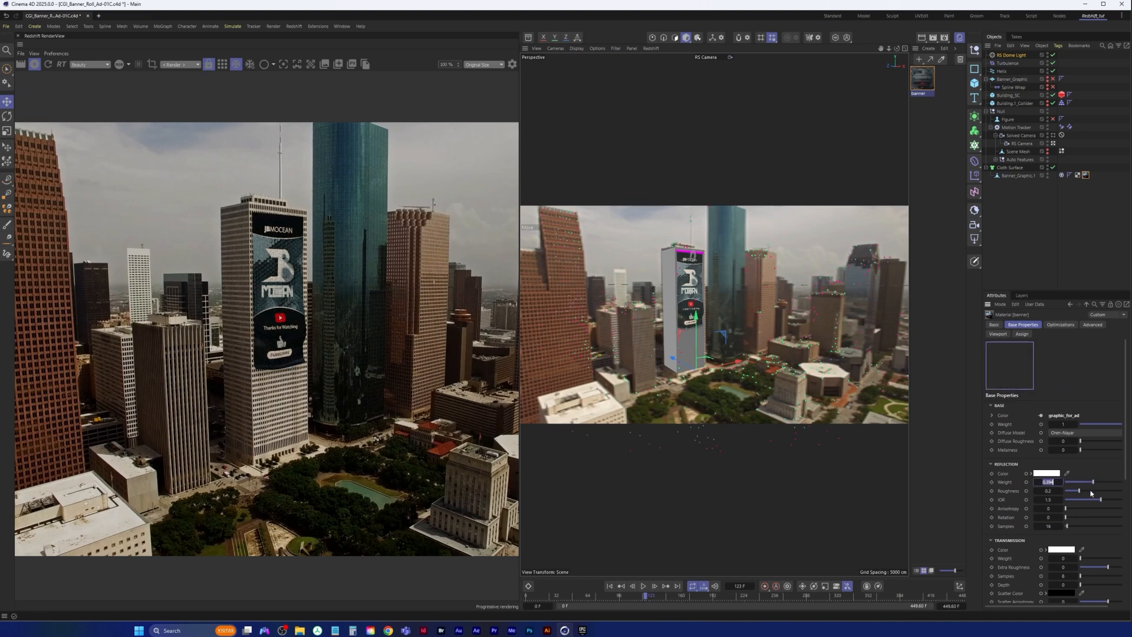
left_click(1092, 492)
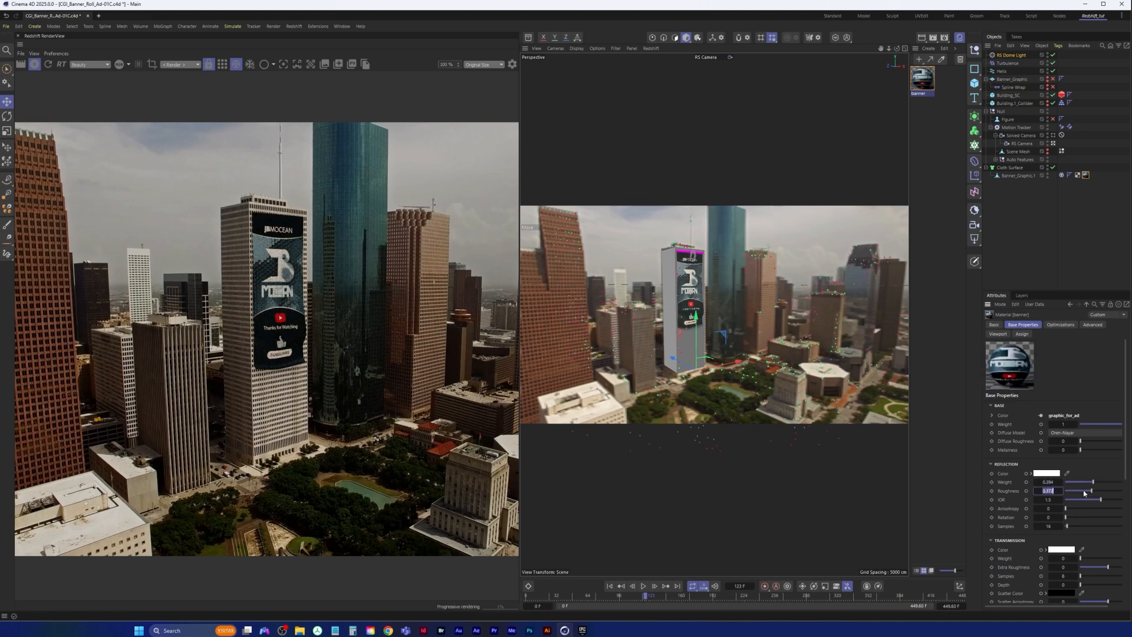
left_click(1070, 491)
left_click(1107, 482)
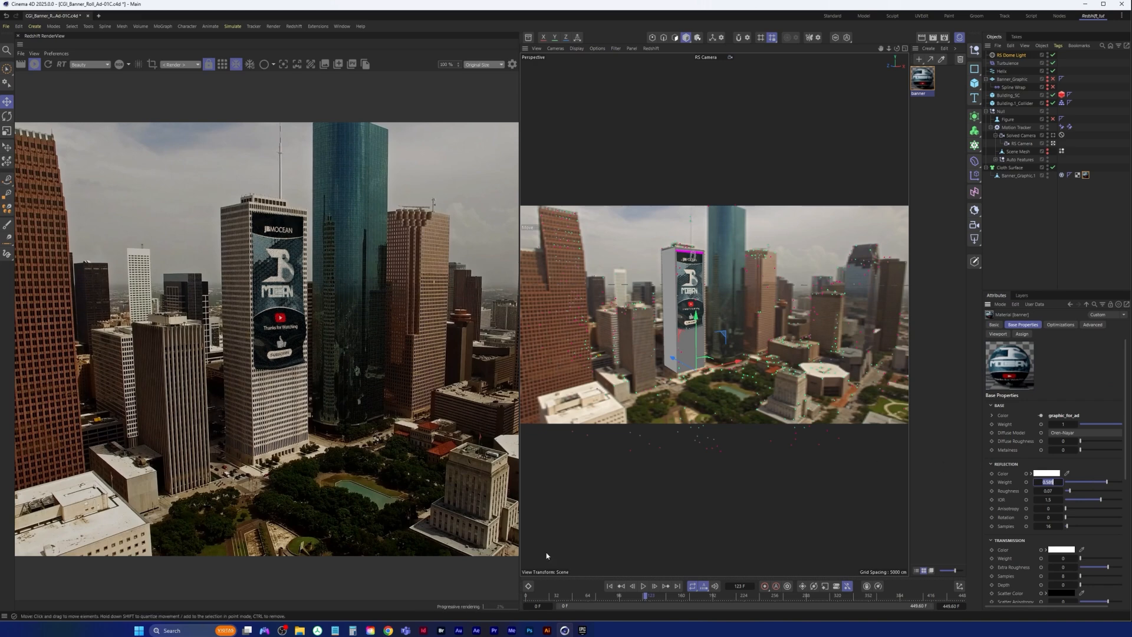
Step: Save the project and set the color space of the graphic_for_ad texture node in the banner material to sRGB
double_click(923, 79)
left_click(7, 27)
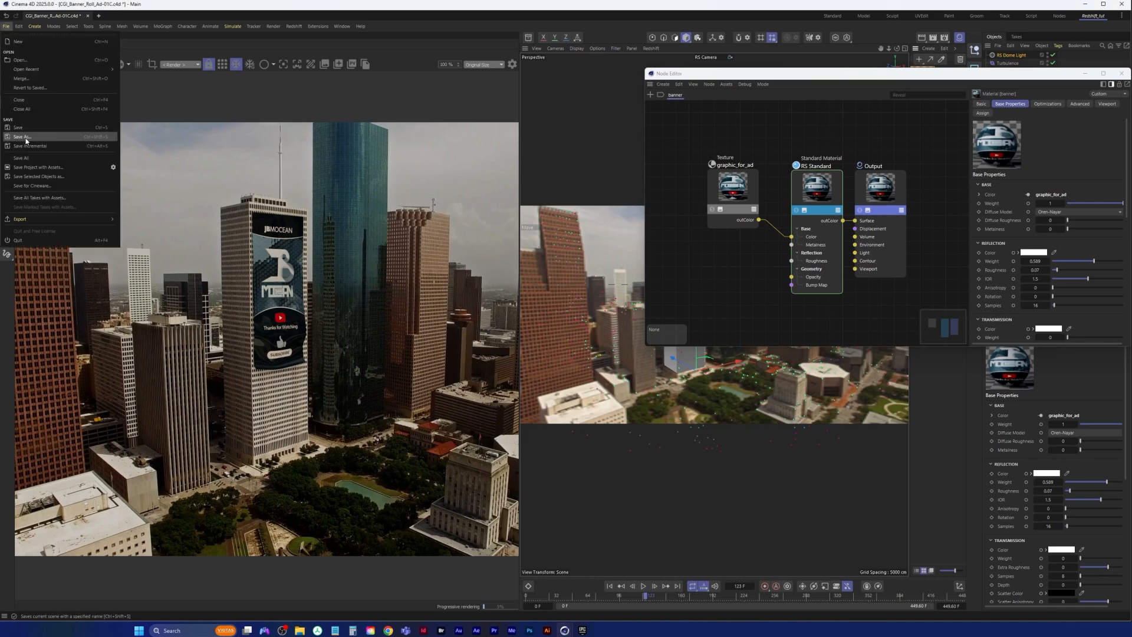
left_click(36, 131)
left_click_drag(920, 71, 566, 96)
left_click(380, 211)
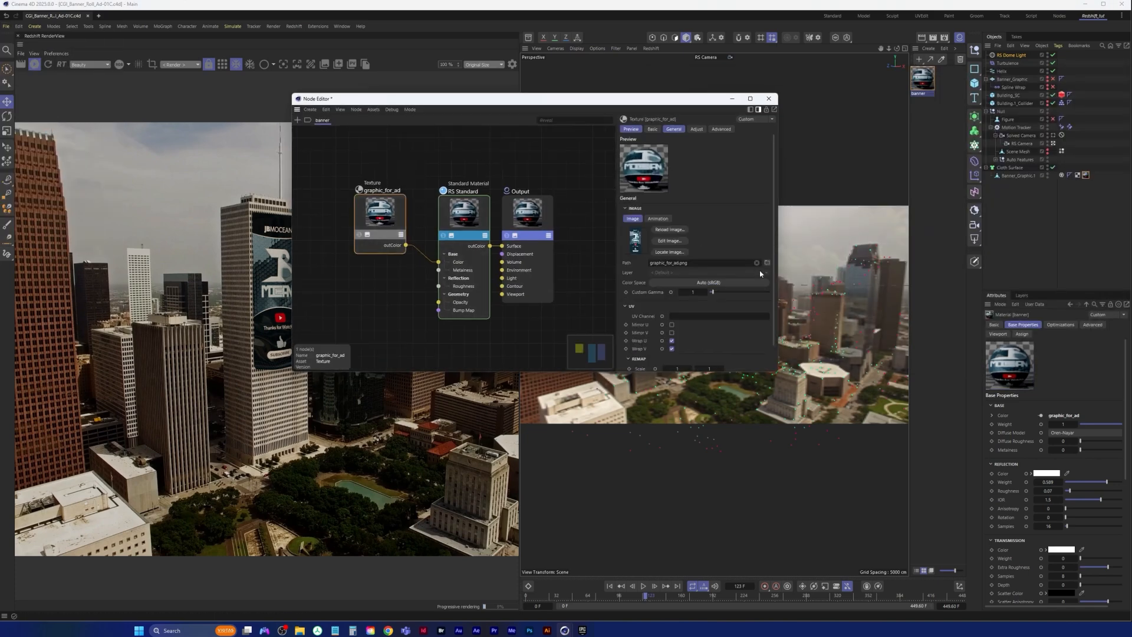
left_click(724, 284)
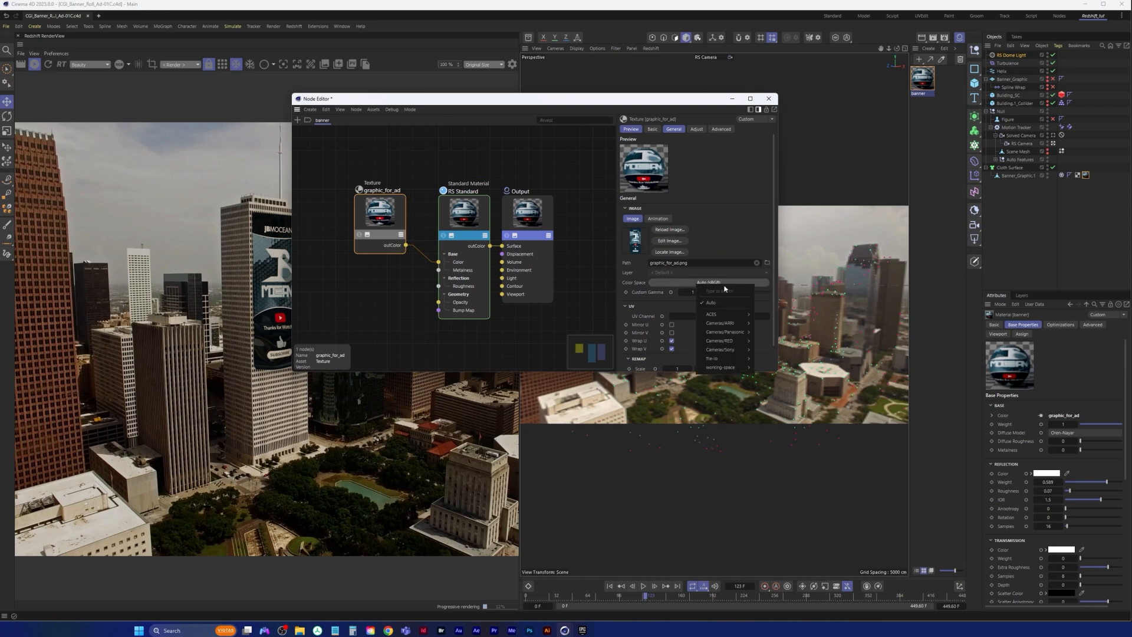
mouse_move(729, 368)
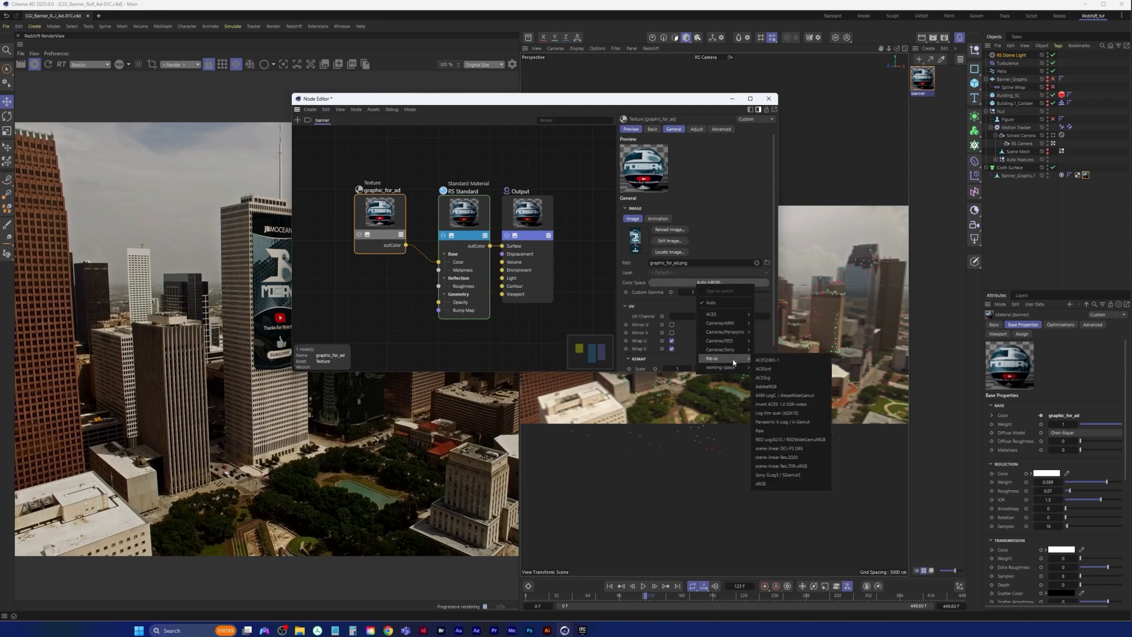
left_click(767, 484)
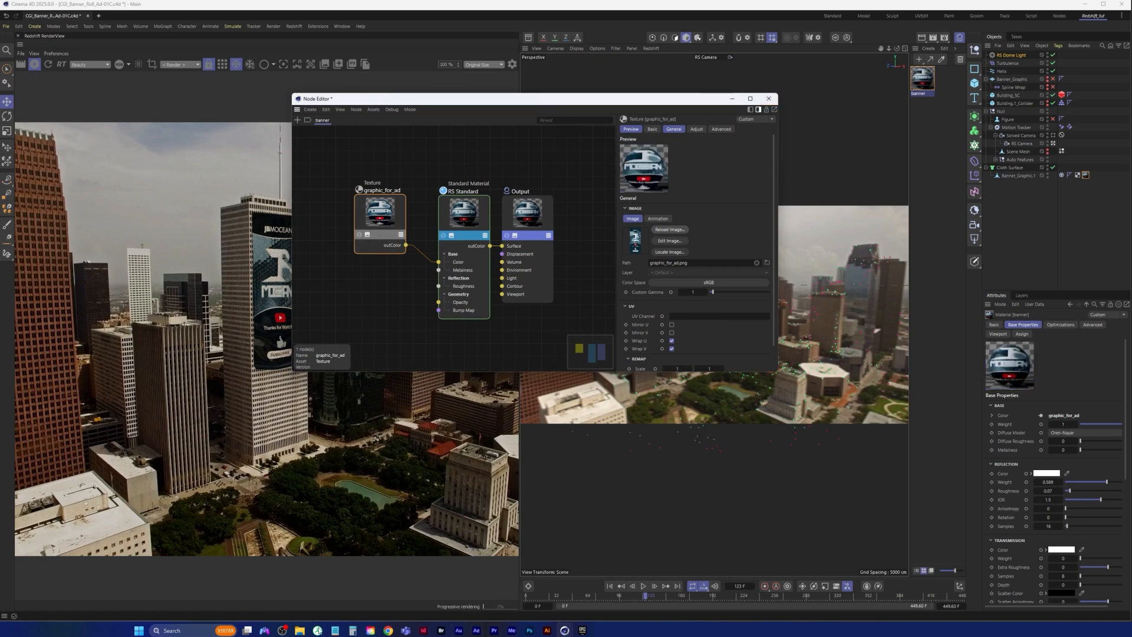
Step: Switch to File Explorer, view the graphic_for_ad image to compare its colors, and return to the render
left_click(302, 635)
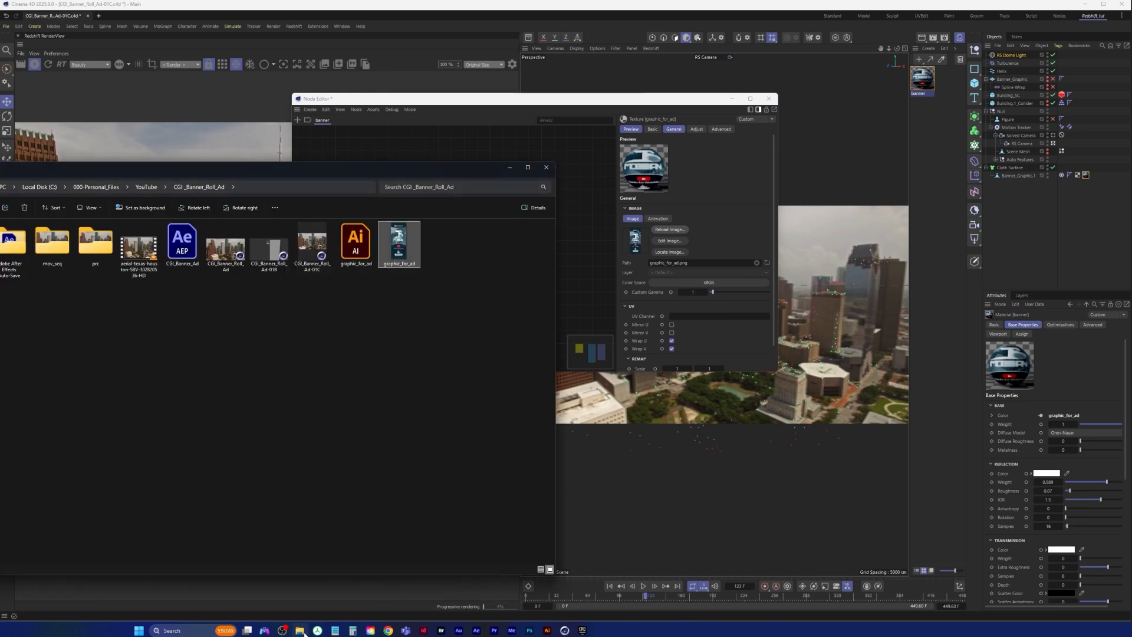
key("Return")
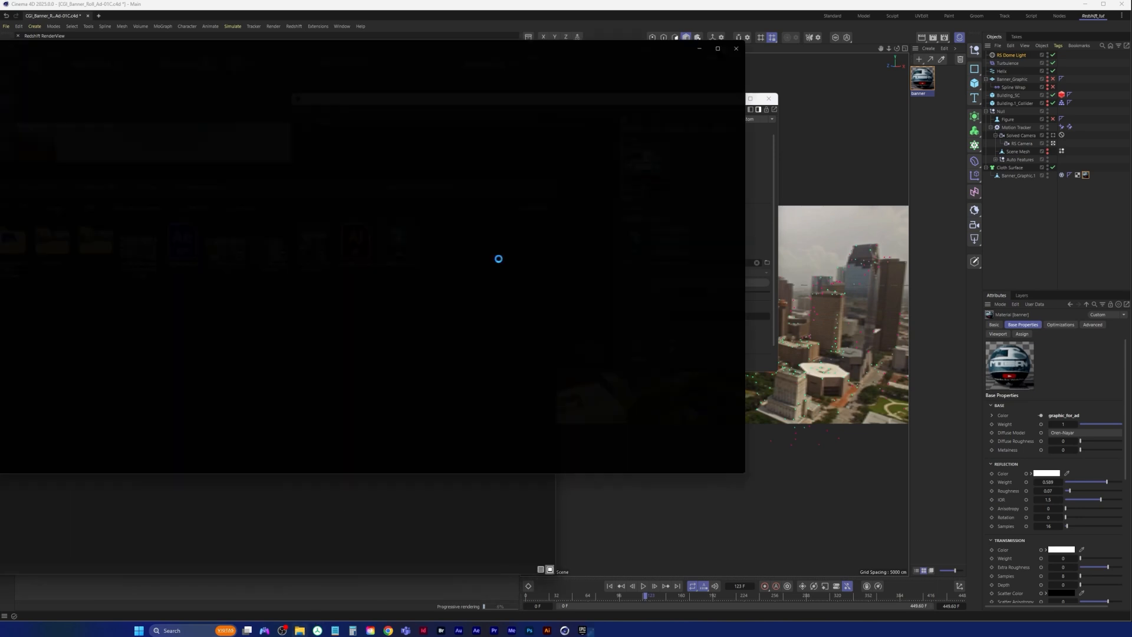
left_click_drag(448, 53, 634, 140)
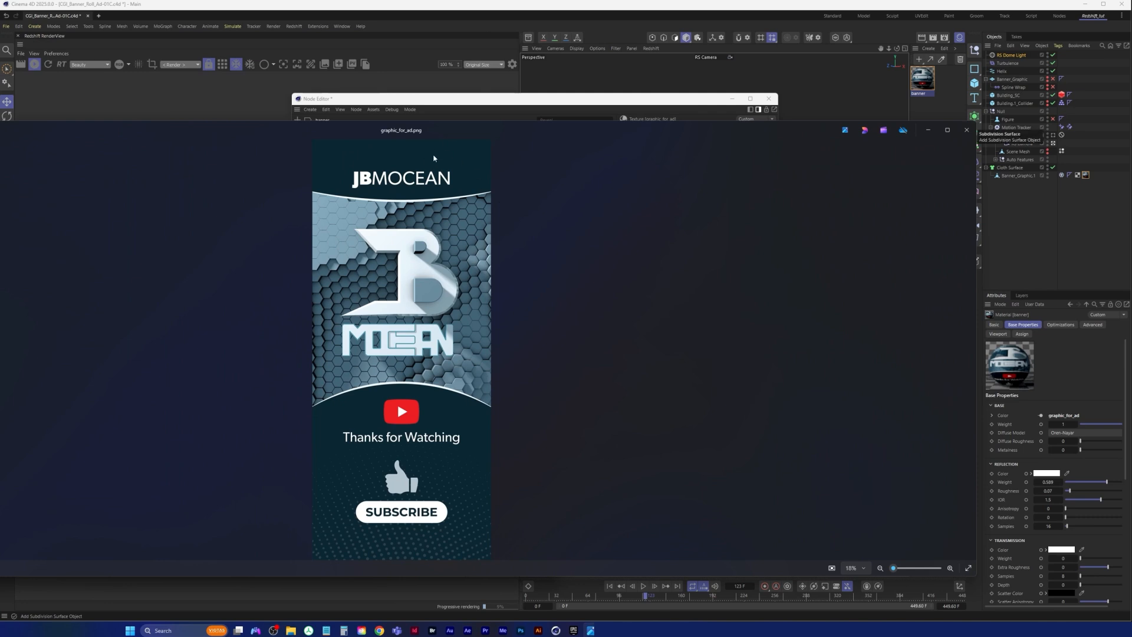
left_click(968, 132)
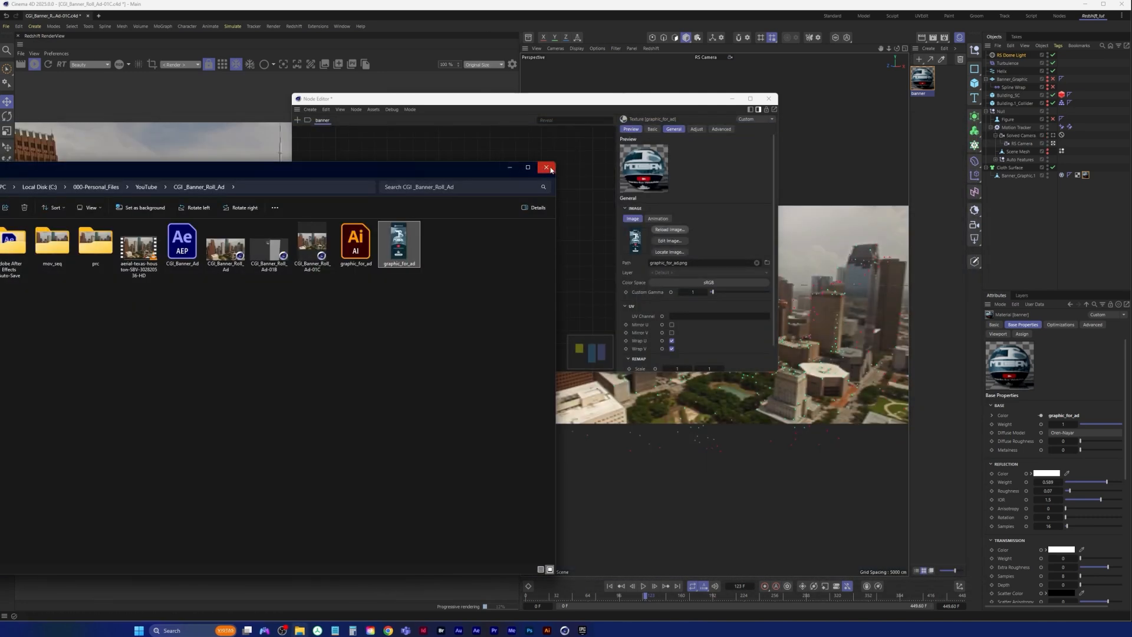
left_click(509, 169)
left_click(340, 287)
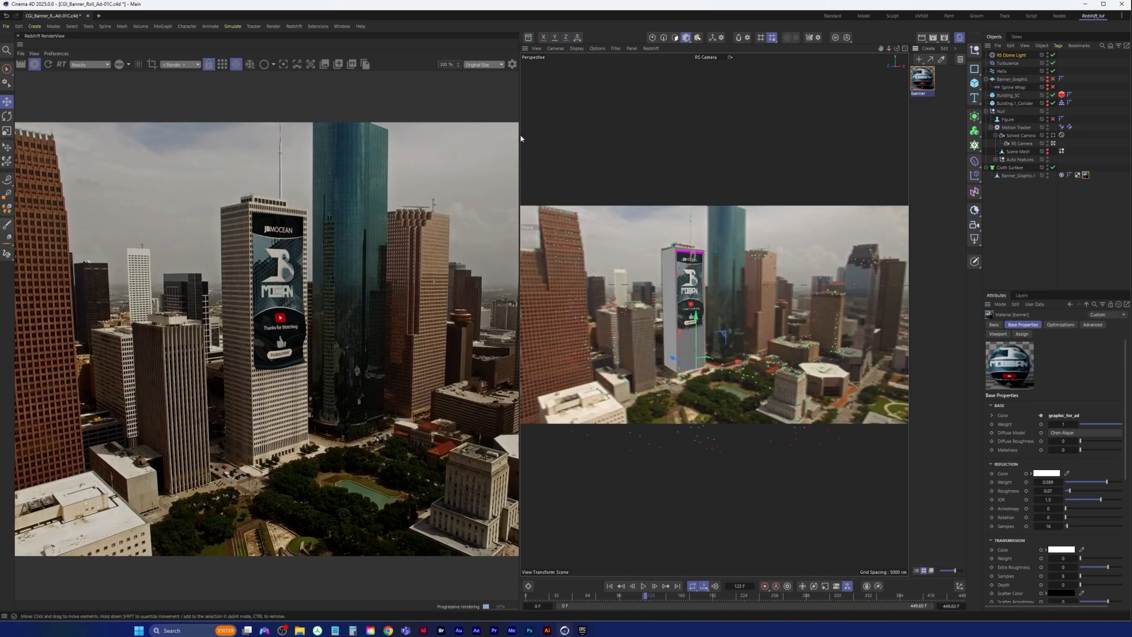
Step: Add a Redshift area light and give it a target object
left_click(976, 242)
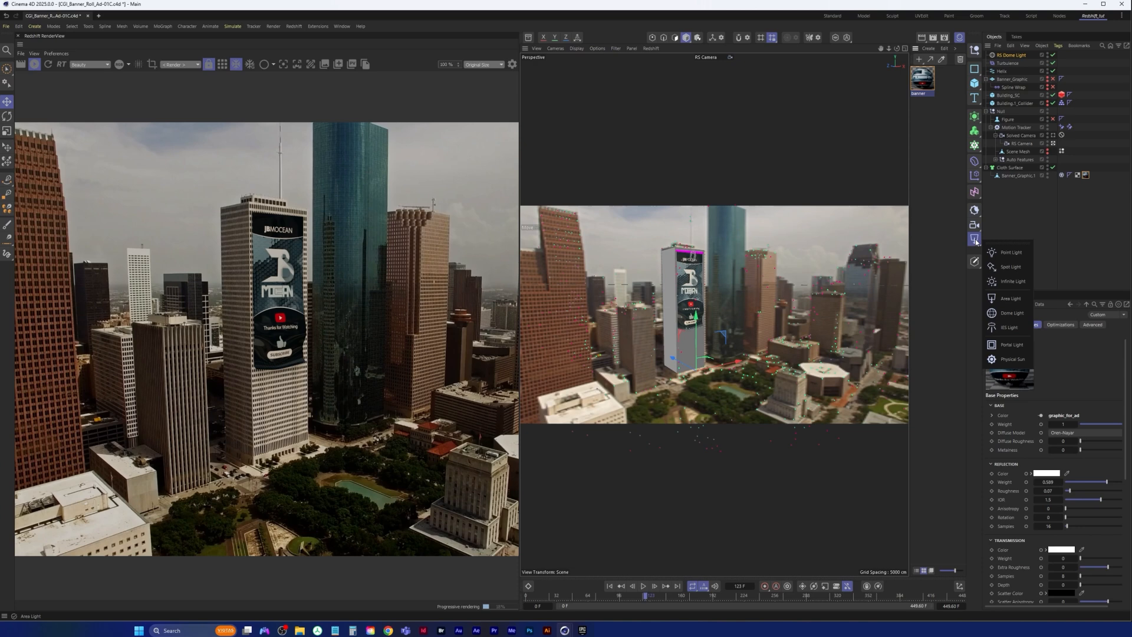
left_click(1019, 297)
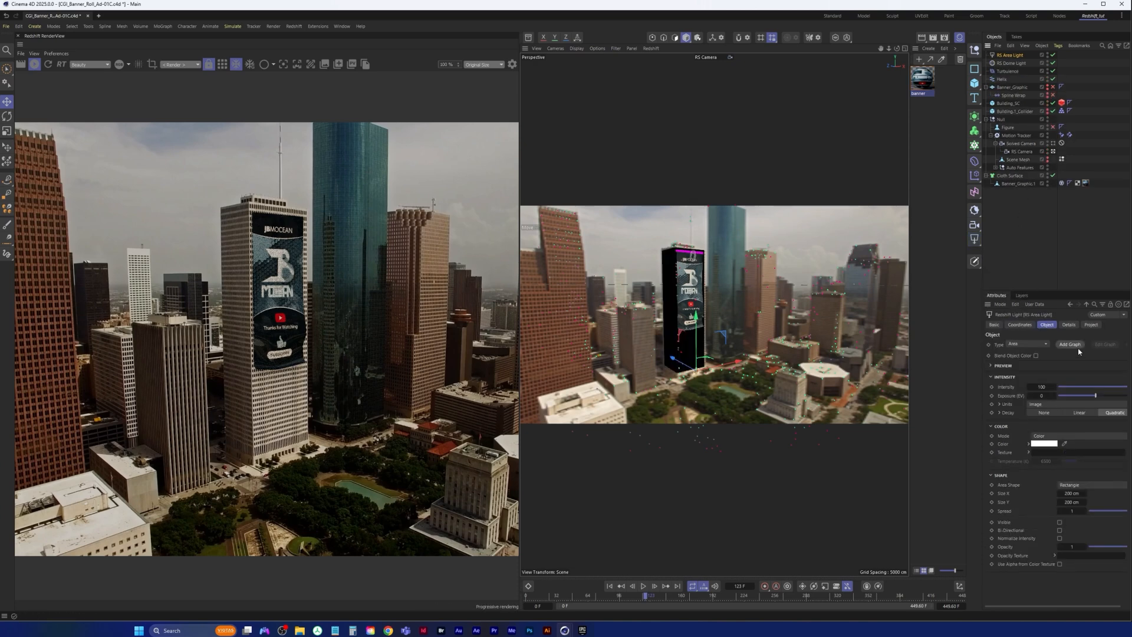
left_click_drag(1104, 367, 1025, 366)
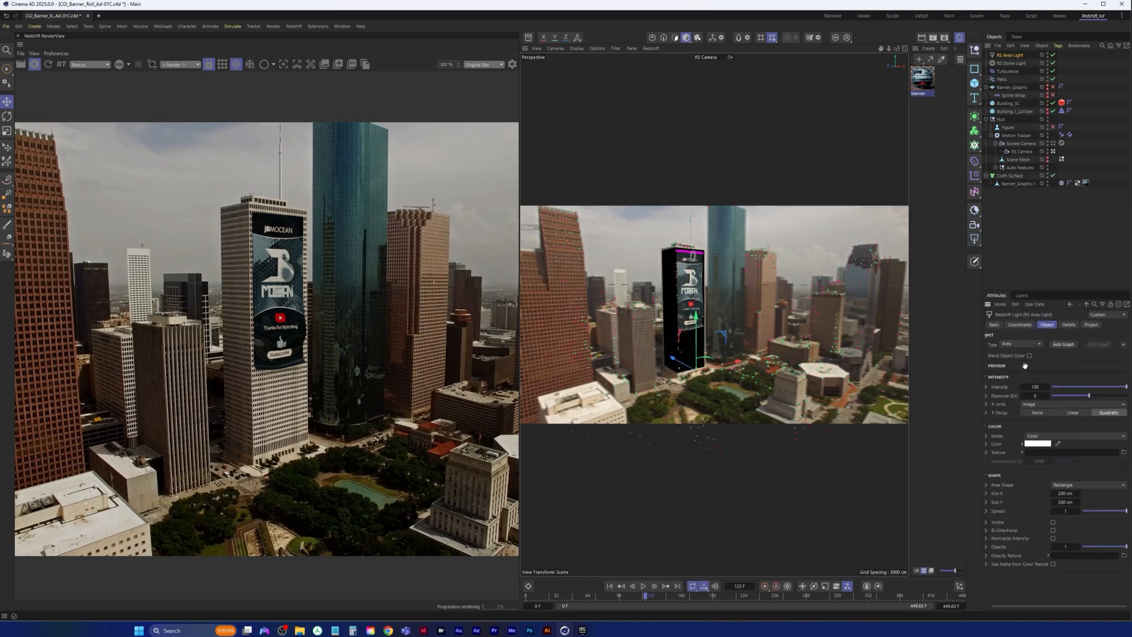
left_click(1123, 345)
left_click(1108, 363)
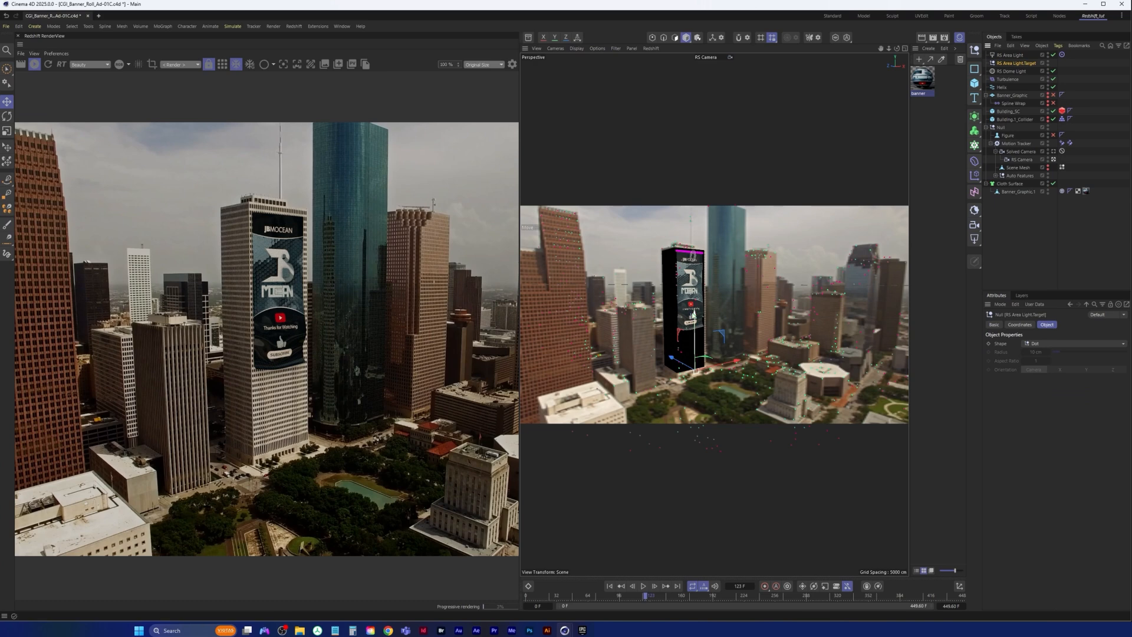
Step: Move the area light's target object to the middle of the banner on the building
middle_click(700, 257)
scroll(737, 286, "up", 5)
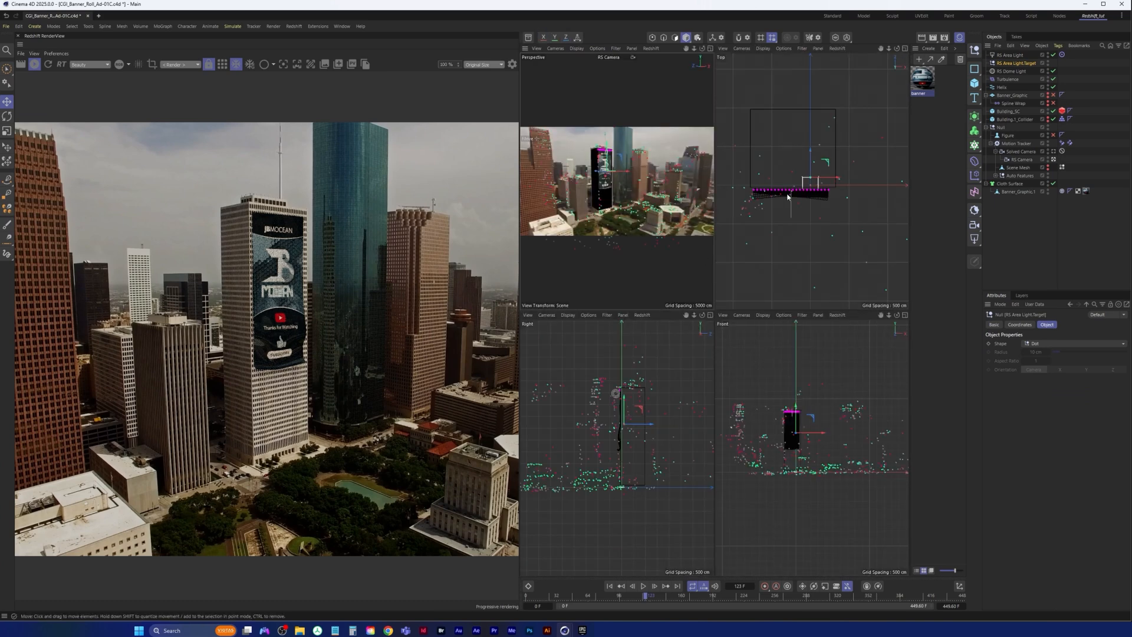
middle_click(737, 285)
left_click_drag(738, 284, 709, 304)
middle_click(707, 301)
middle_click(596, 225)
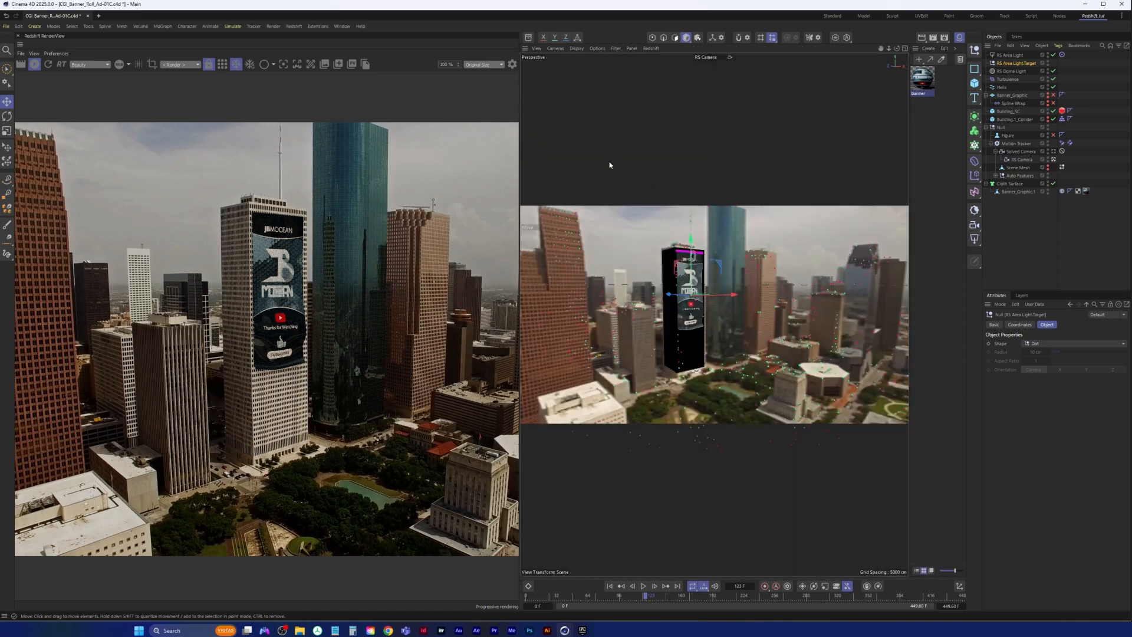
Step: Raise the area light beside the tower, enlarge it to about 1131 cm square, and compare the render with it off and on
left_click(709, 284)
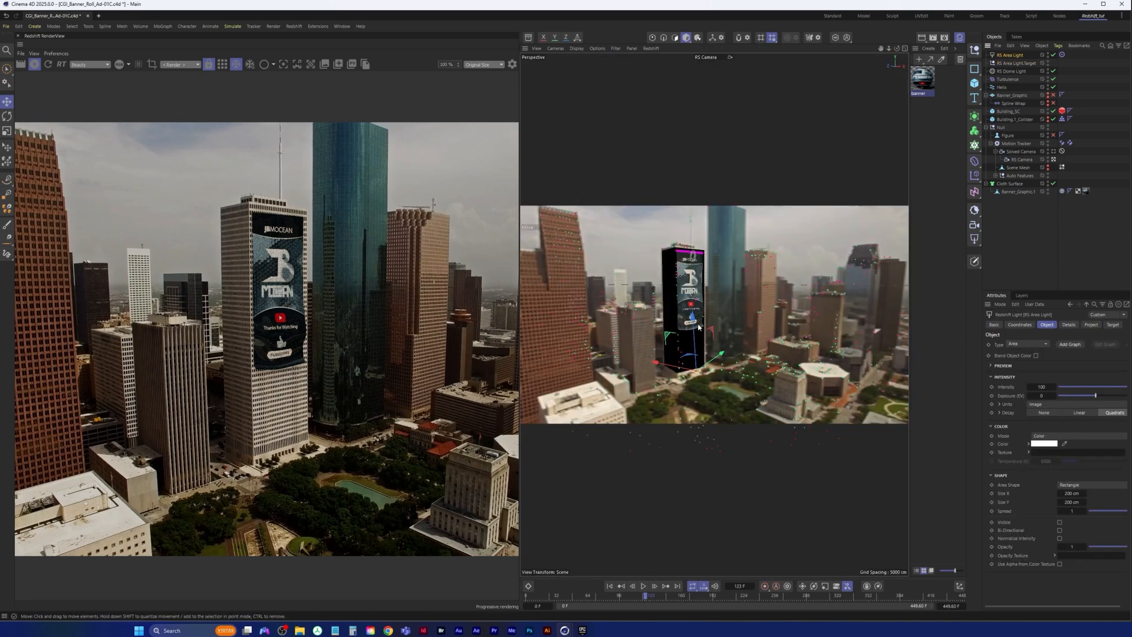
left_click_drag(668, 335, 777, 207)
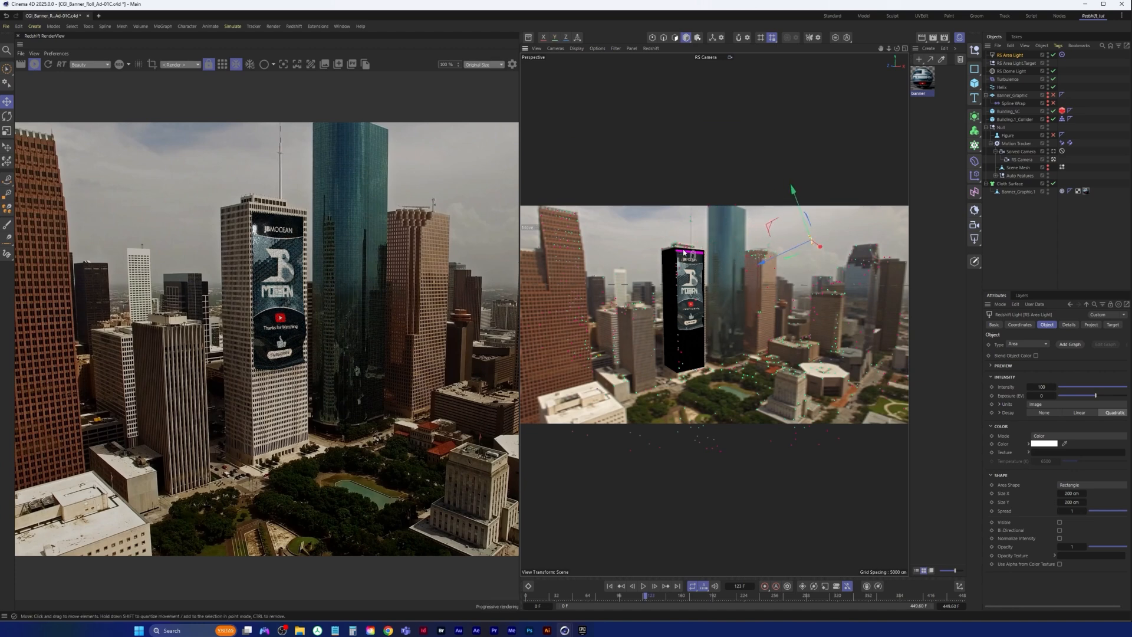
key("t")
left_click_drag(656, 344, 847, 267)
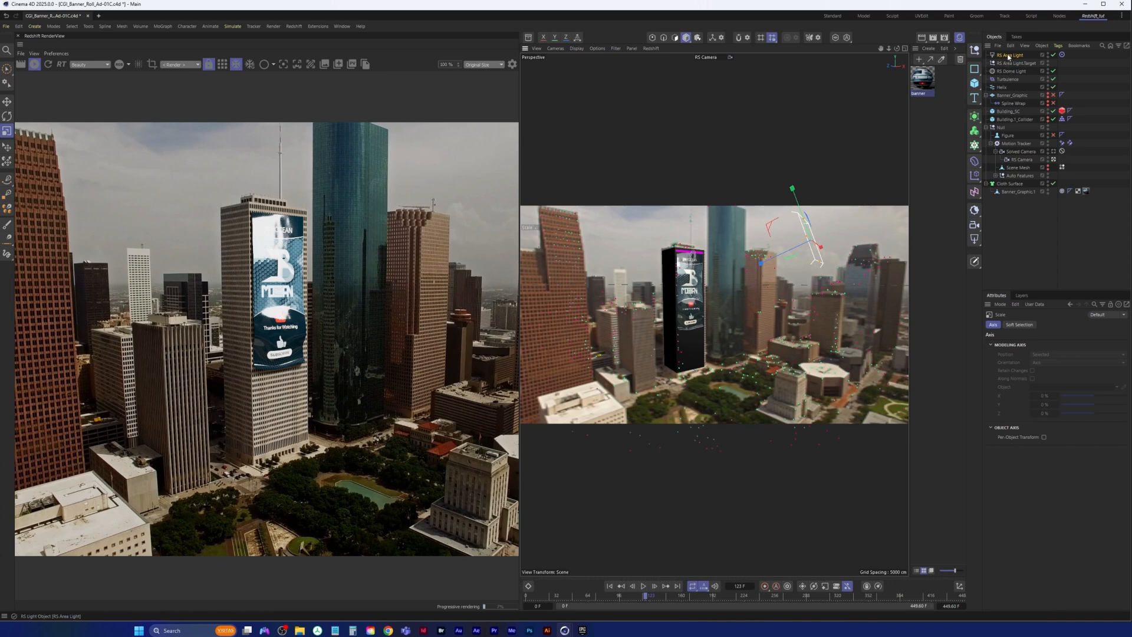
left_click(1054, 54)
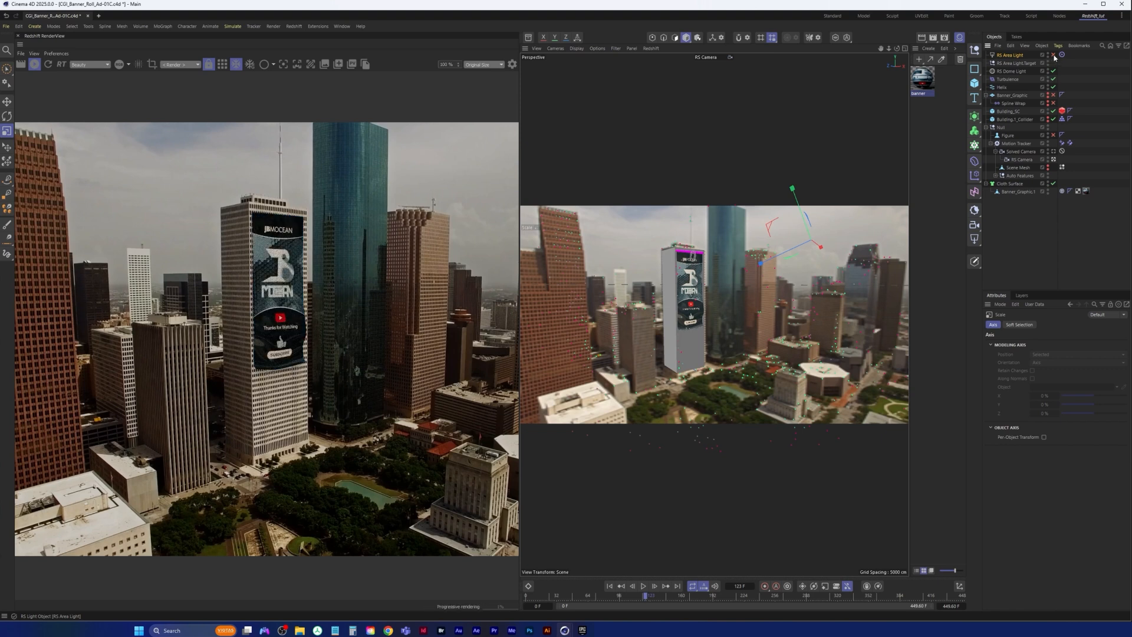
left_click(1054, 55)
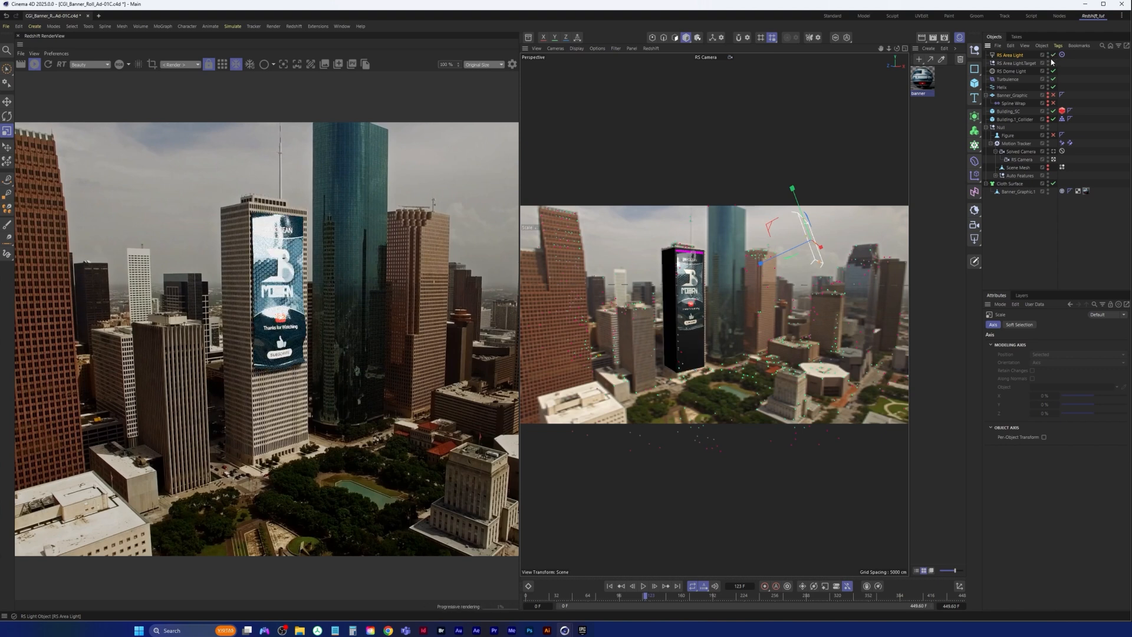
Step: Try a rotated infinite light in place of the area light, and undo back to the area light
left_click(1011, 55)
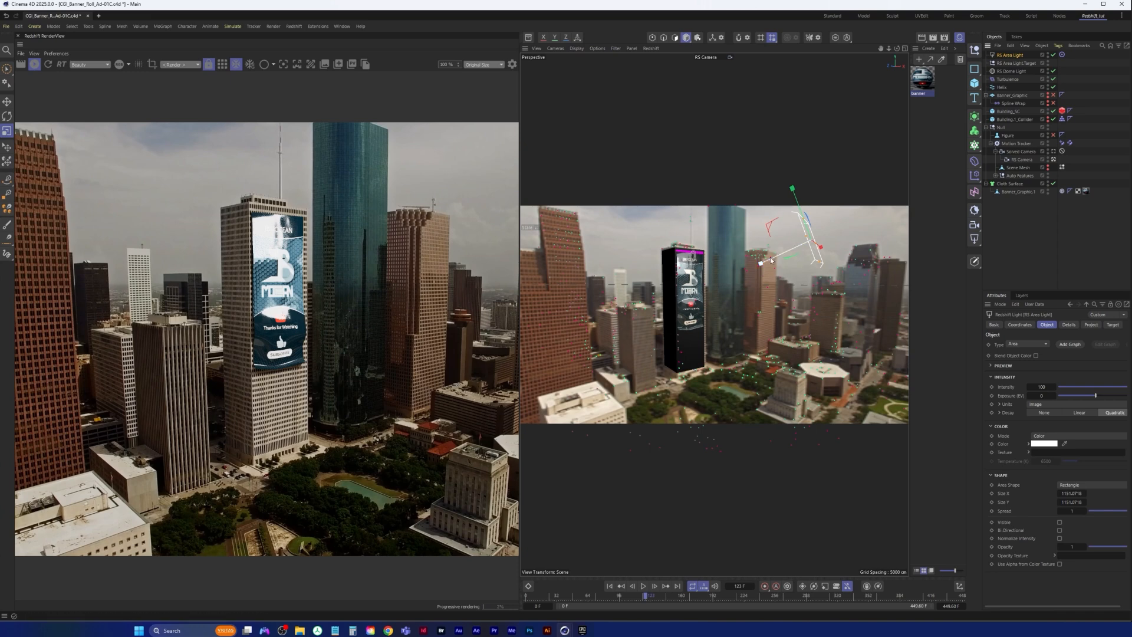
key("Delete")
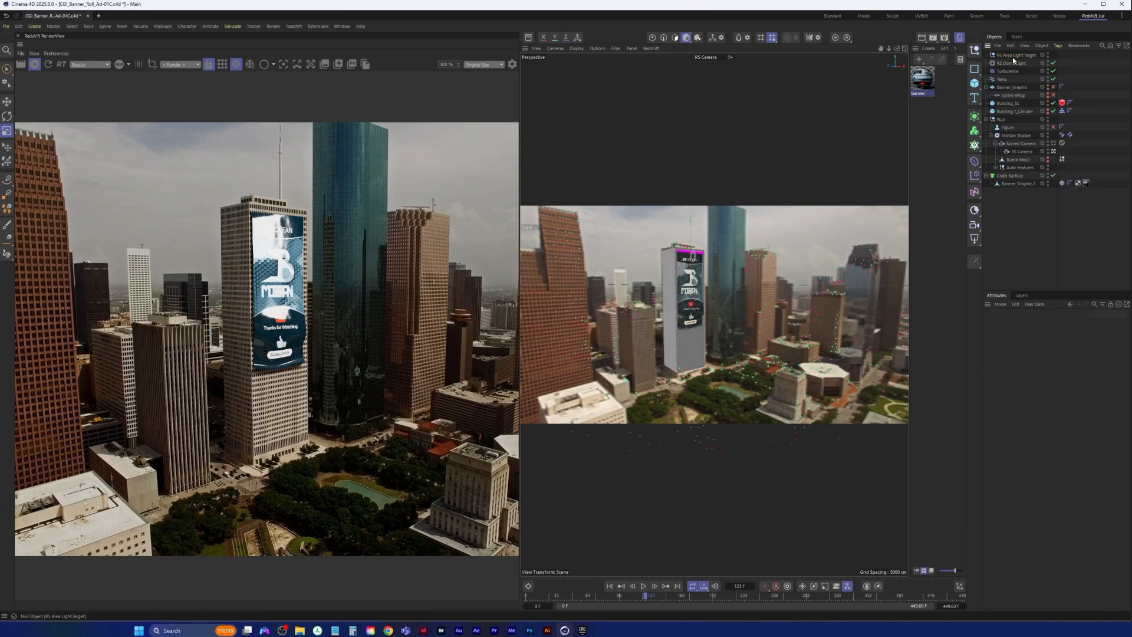
left_click(974, 239)
left_click(1004, 280)
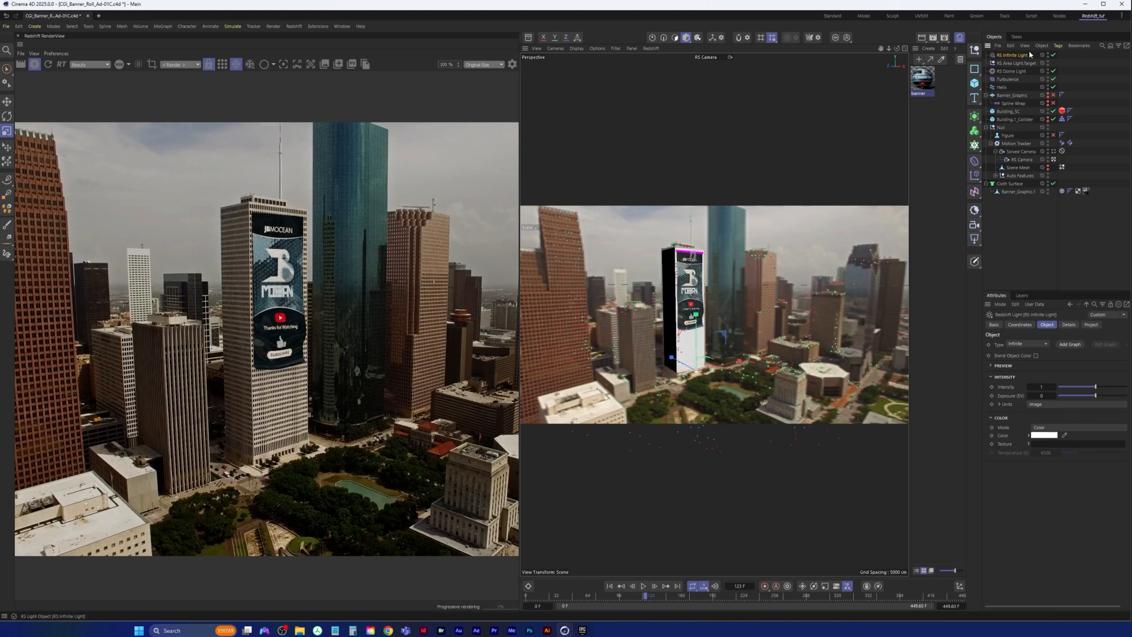
key("r")
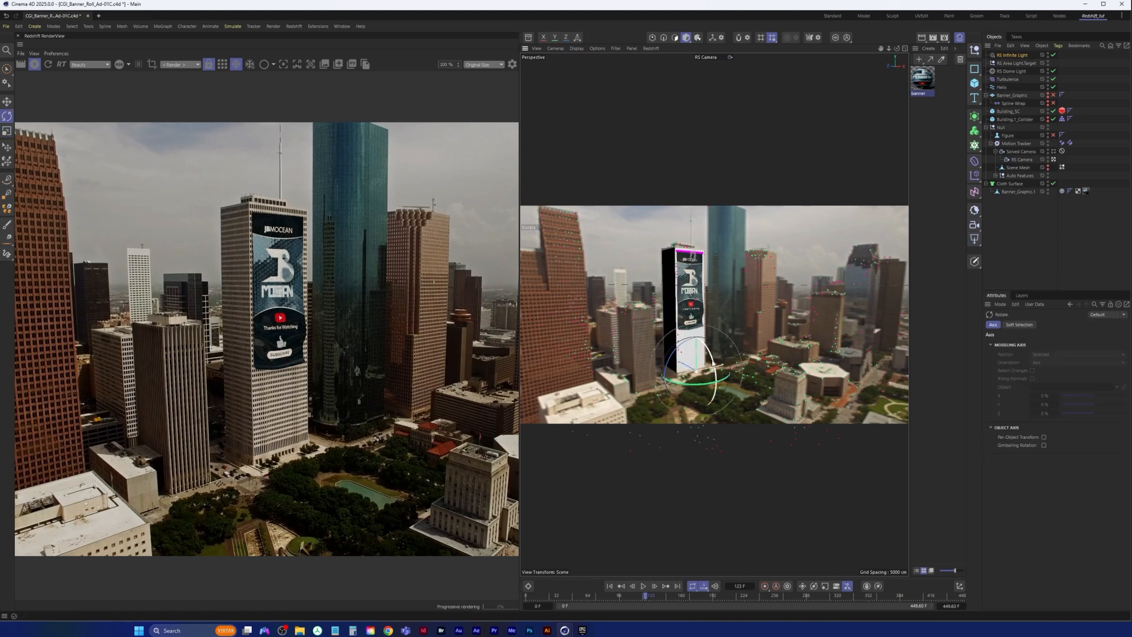
left_click_drag(687, 381, 733, 345)
key("ctrl+z")
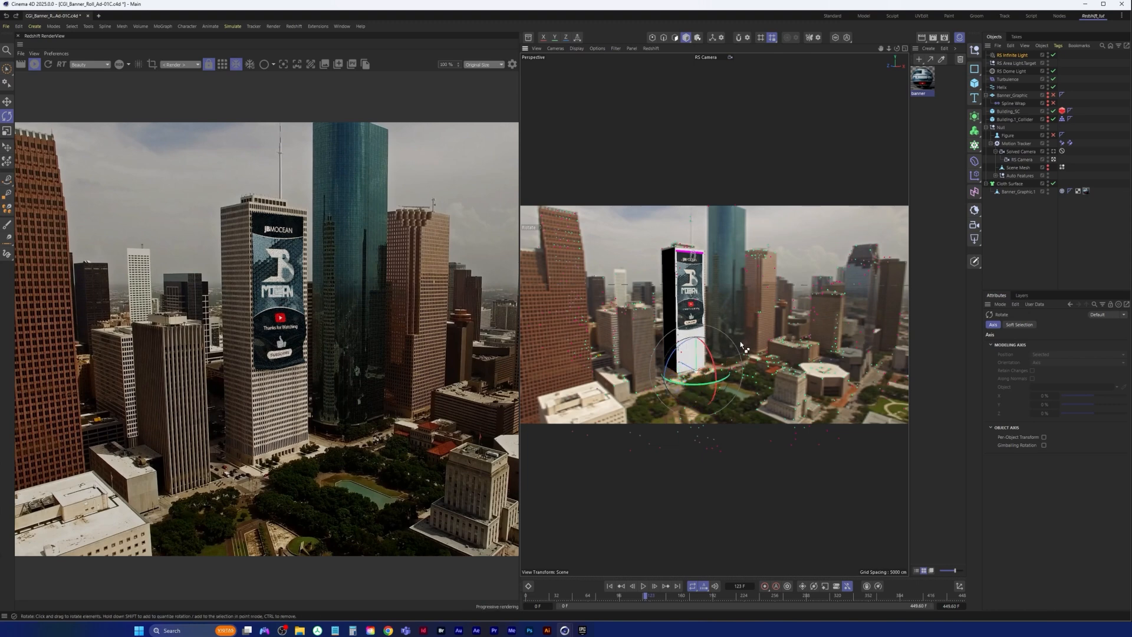
left_click(833, 176)
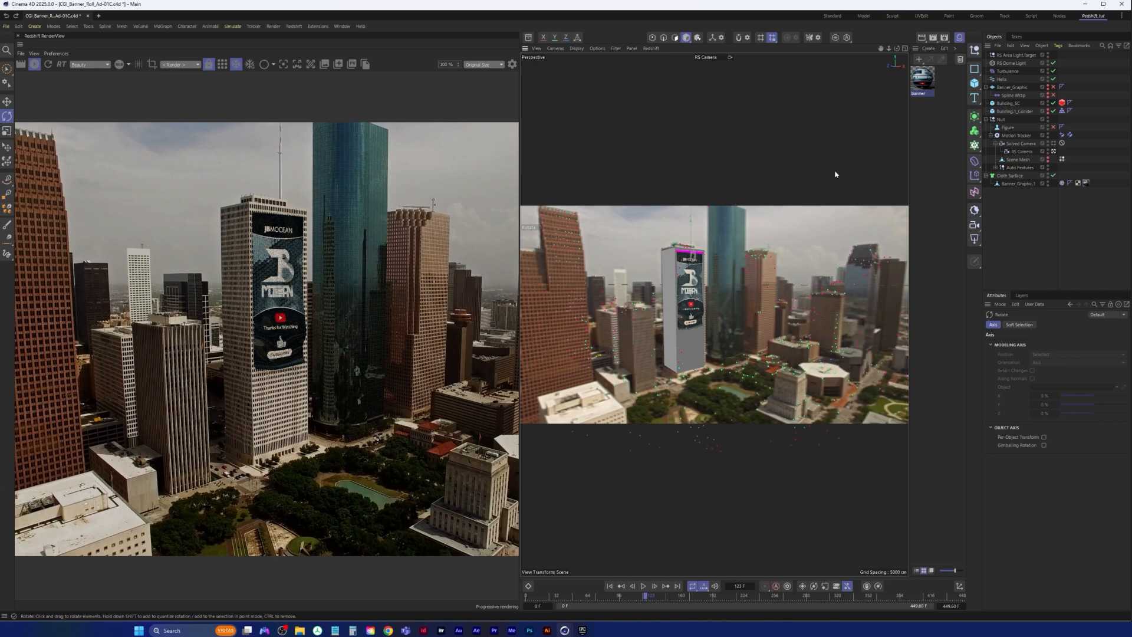
left_click(831, 172)
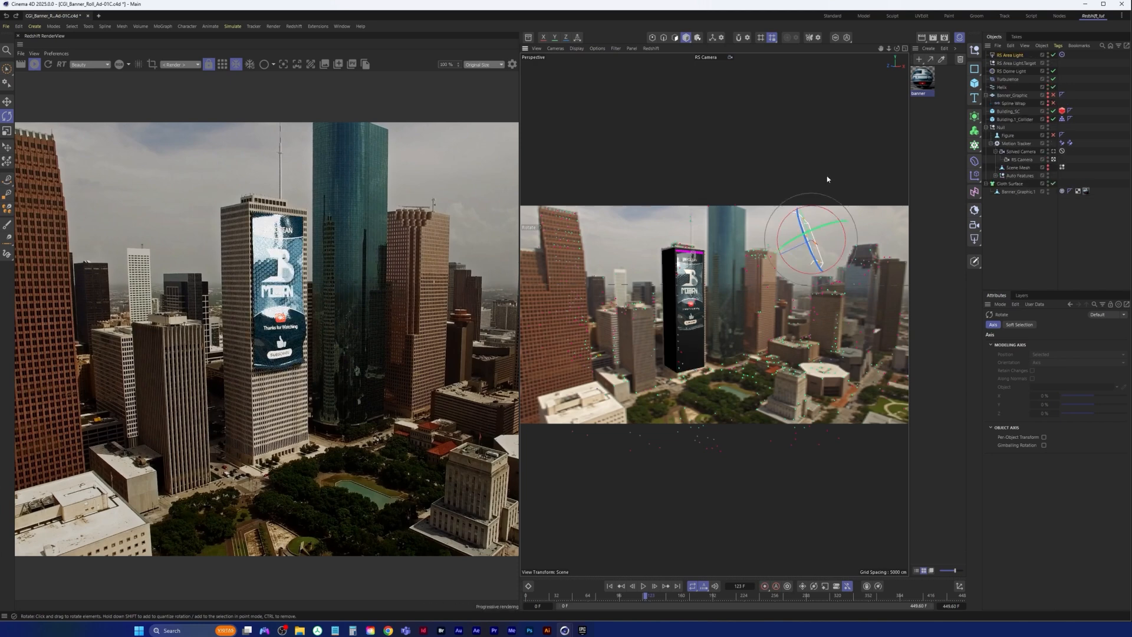
Step: Enlarge the area light to about 2930 cm square, working from the front view
key("u")
key("l")
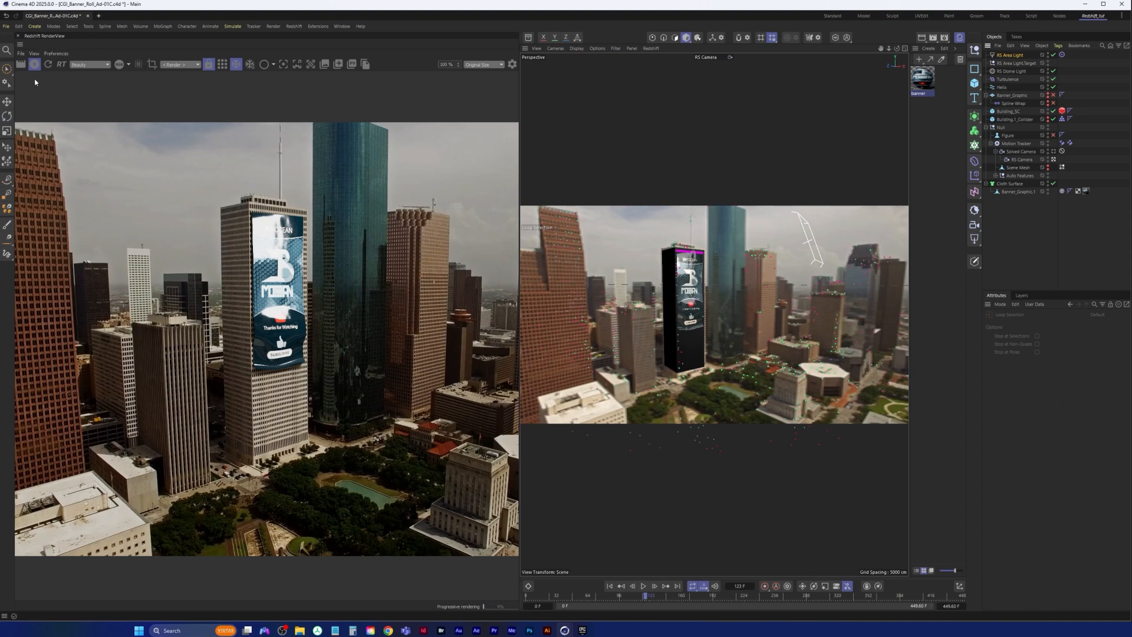
left_click(6, 101)
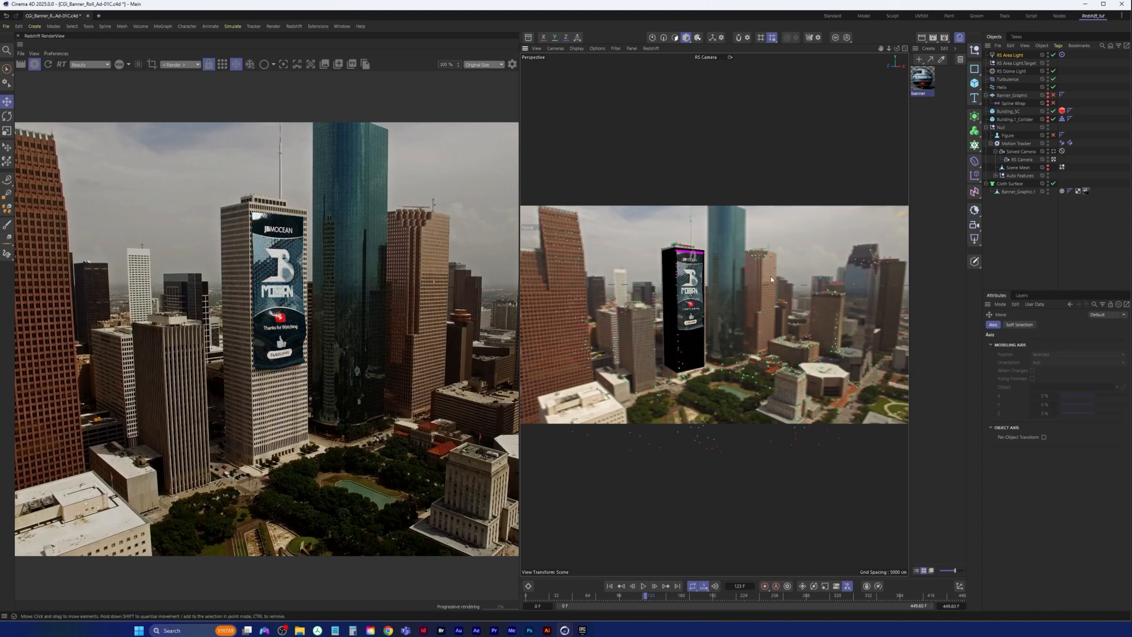
left_click(1009, 54)
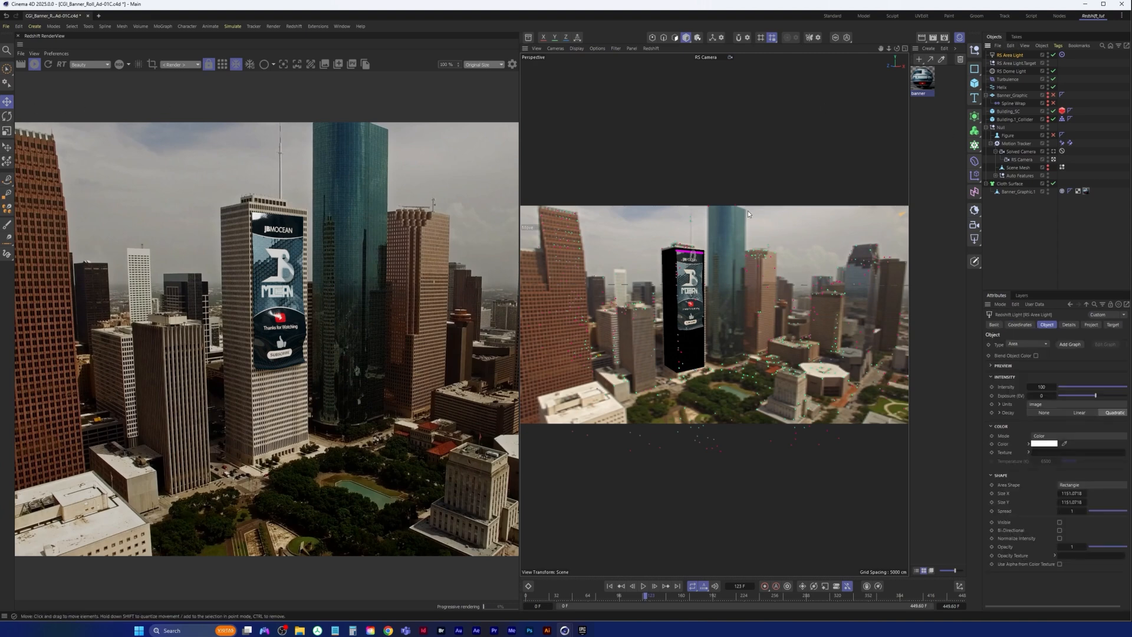
middle_click(737, 296)
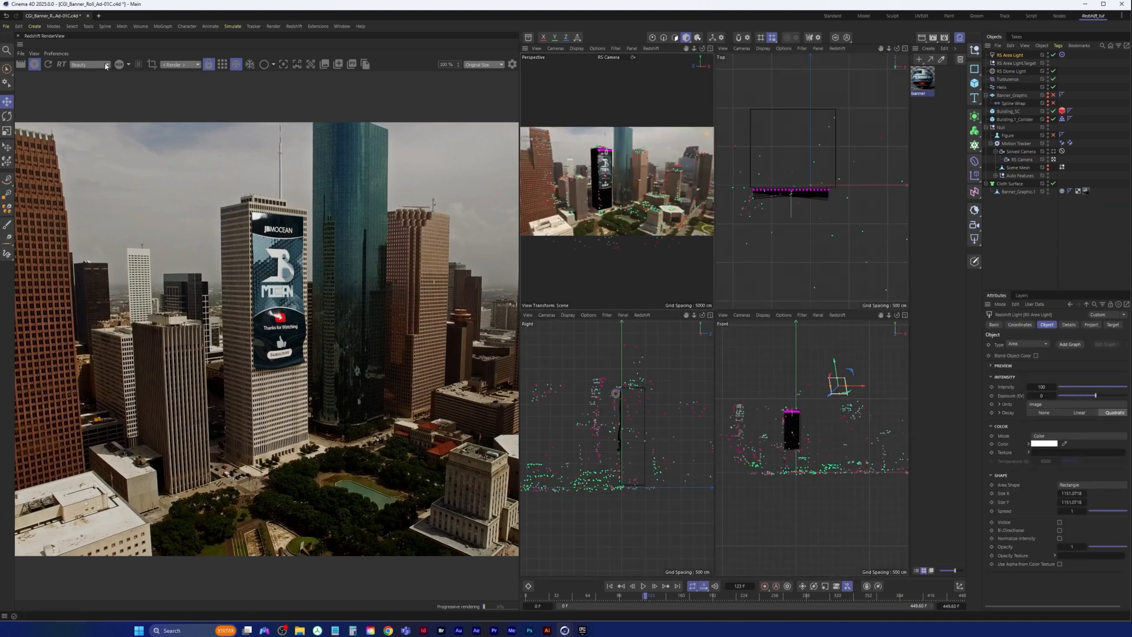
left_click(6, 130)
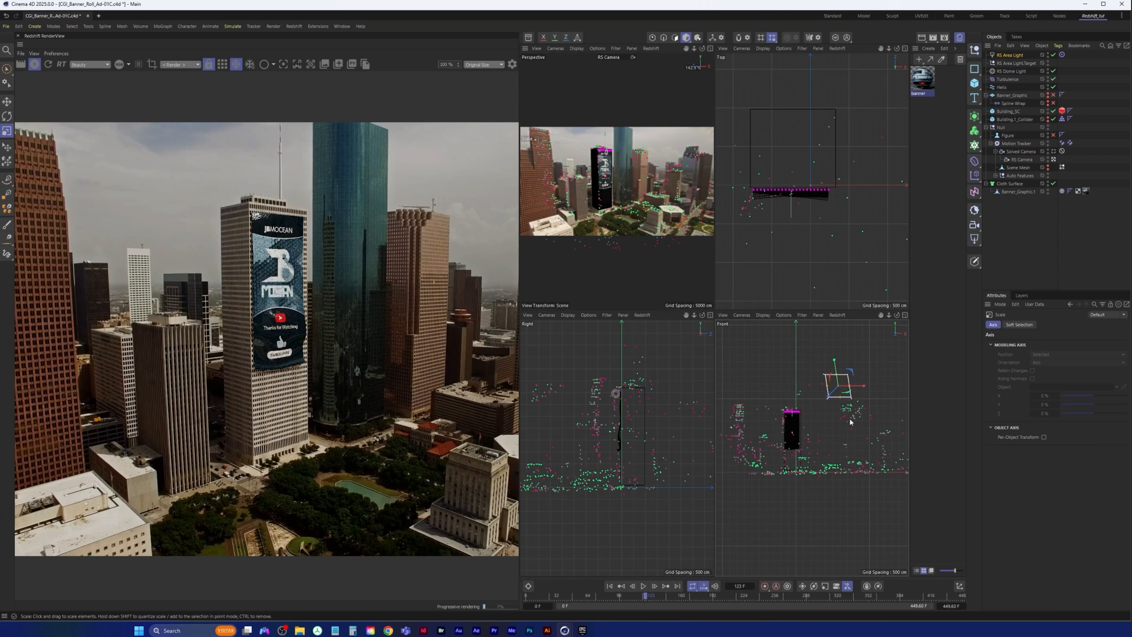
left_click_drag(890, 405, 926, 385)
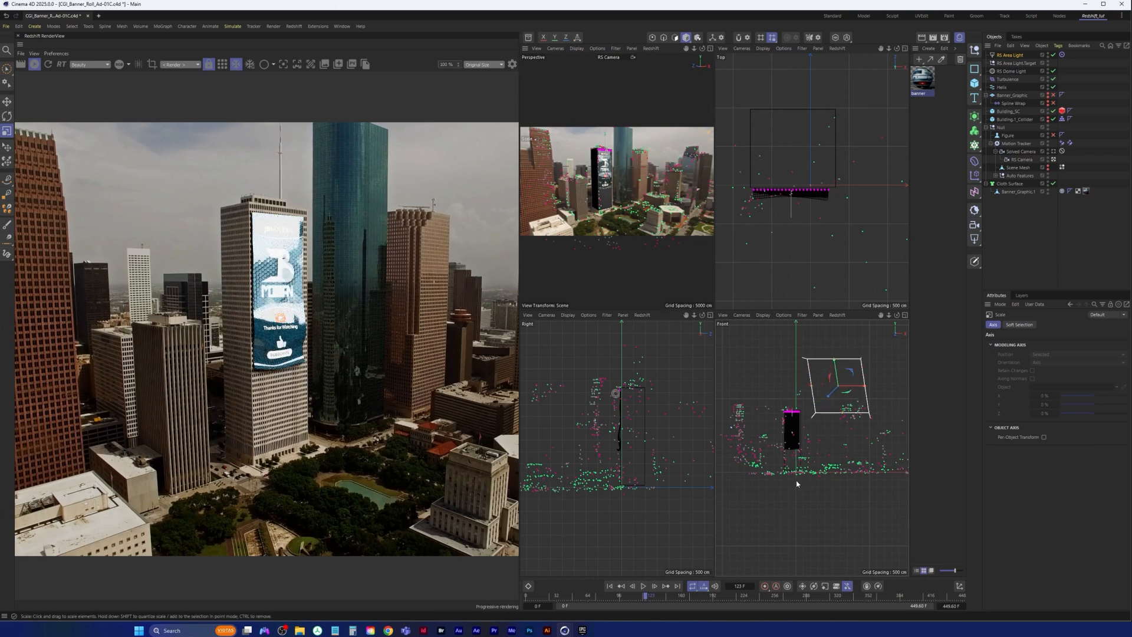
Step: Move the area light much farther out in front of the tower and higher up, working from the side view
key("u")
key("l")
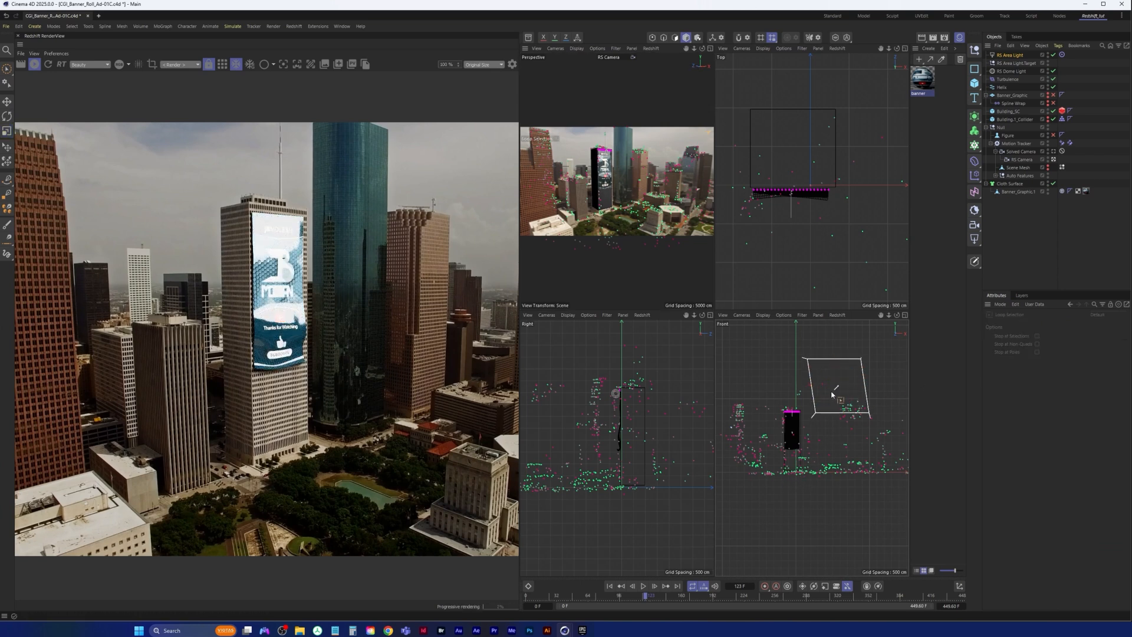
key("space")
right_click_drag(636, 395, 547, 484, "alt")
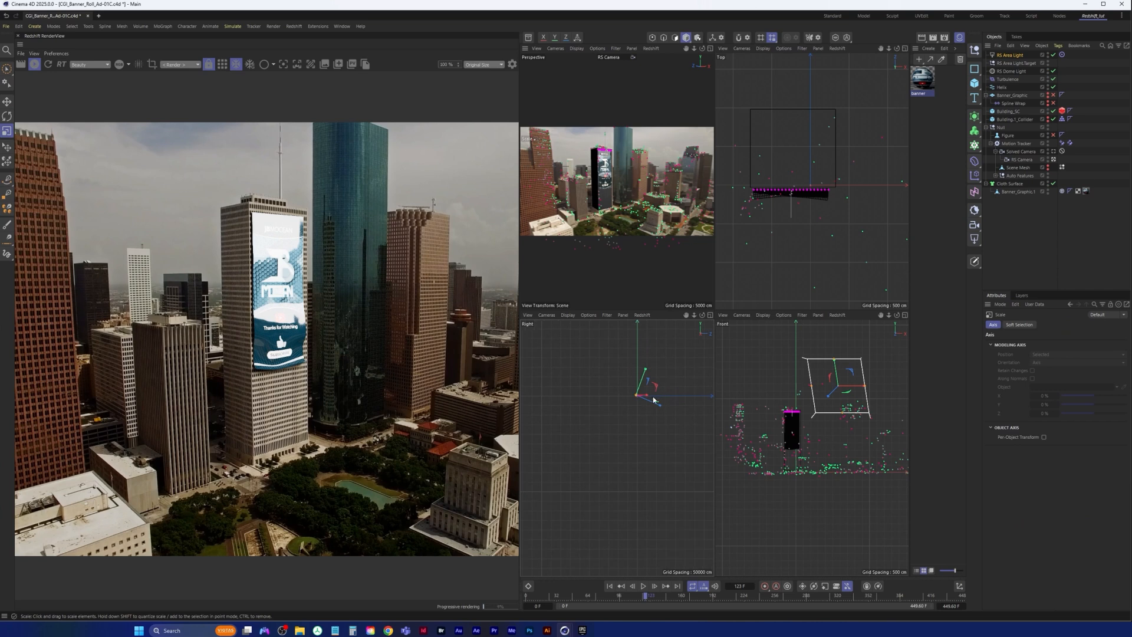
right_click_drag(659, 397, 702, 382, "alt")
middle_click_drag(575, 374, 655, 423, "alt")
right_click_drag(600, 444, 641, 422, "alt")
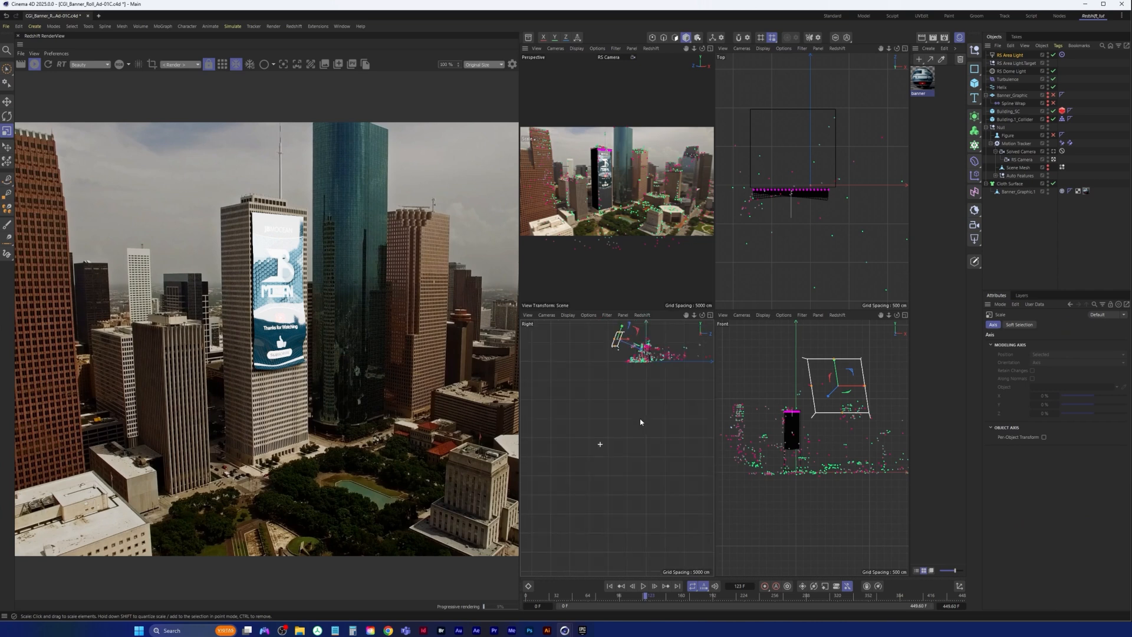
middle_click_drag(644, 390, 624, 450, "alt")
right_click_drag(613, 427, 629, 414, "alt")
key("e")
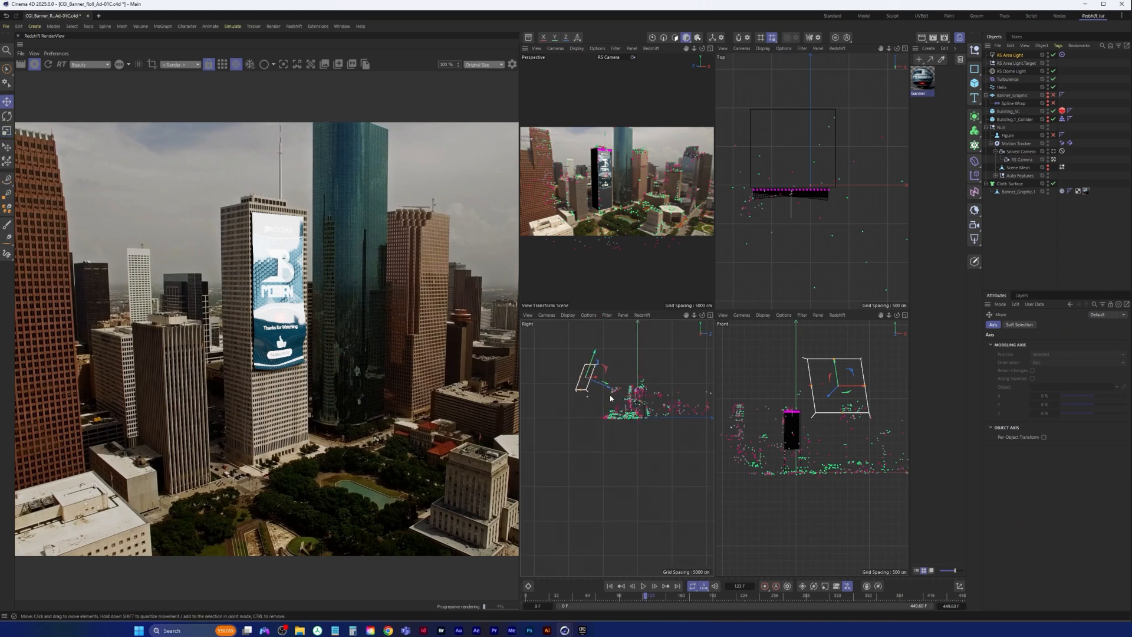
left_click_drag(610, 384, 550, 349)
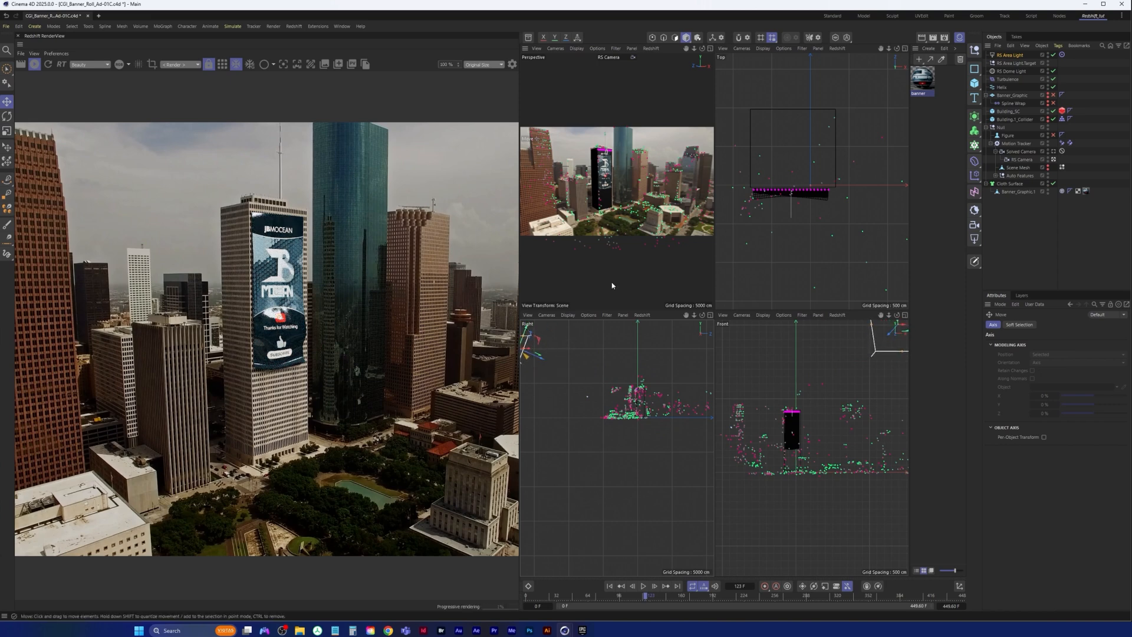
Step: Adjust the banner material's reflection roughness to 0.162
left_click(923, 79)
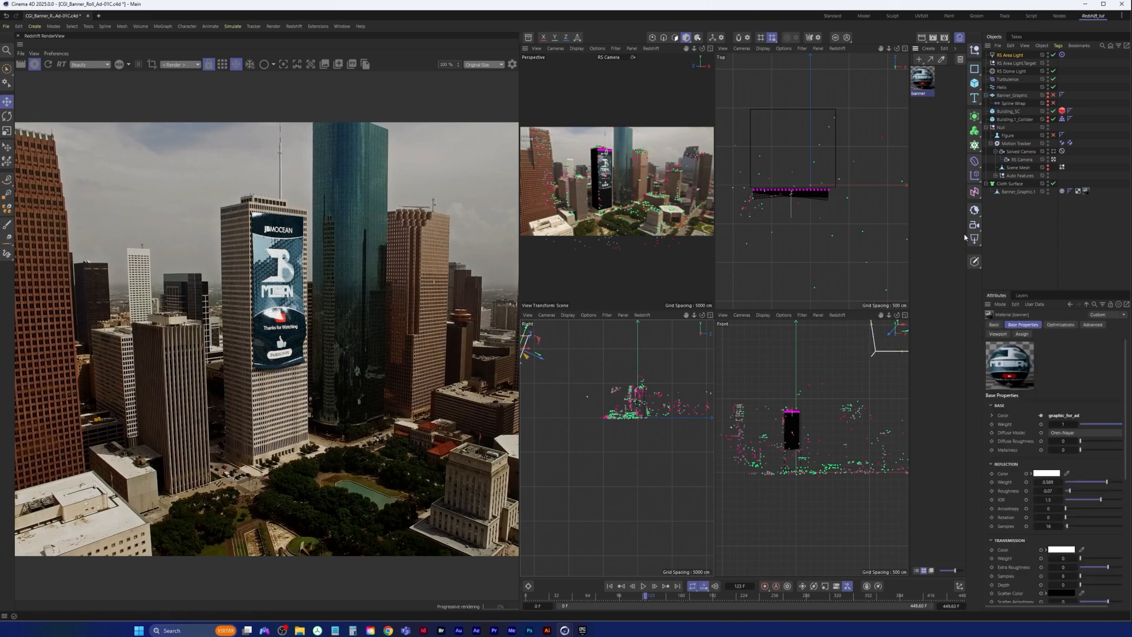
left_click(1093, 493)
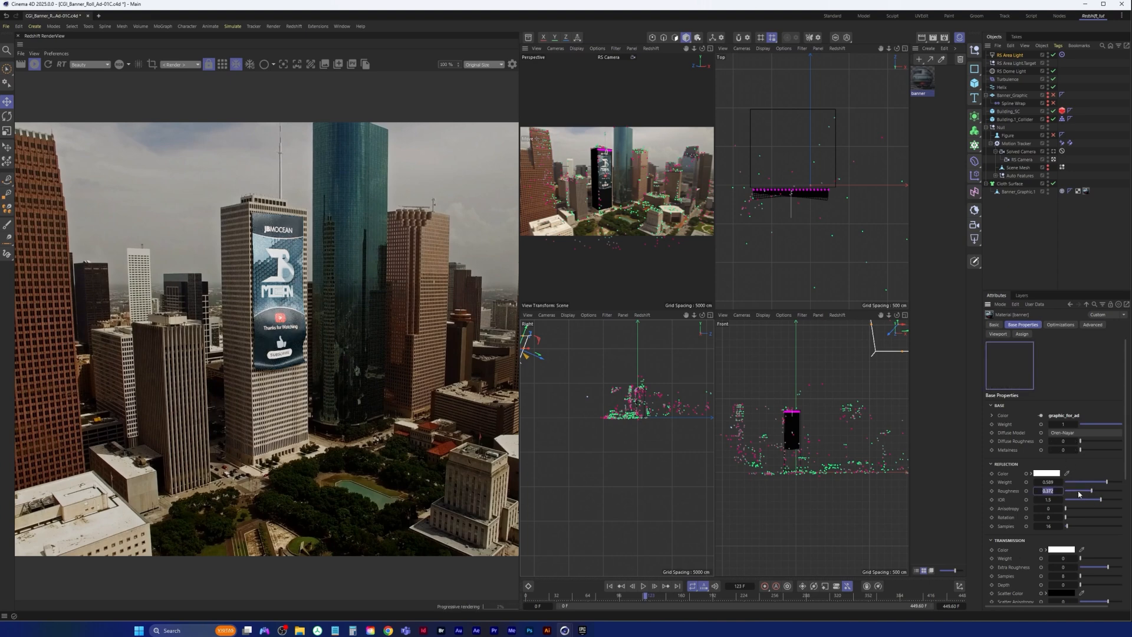
left_click(1078, 494)
left_click(1078, 494)
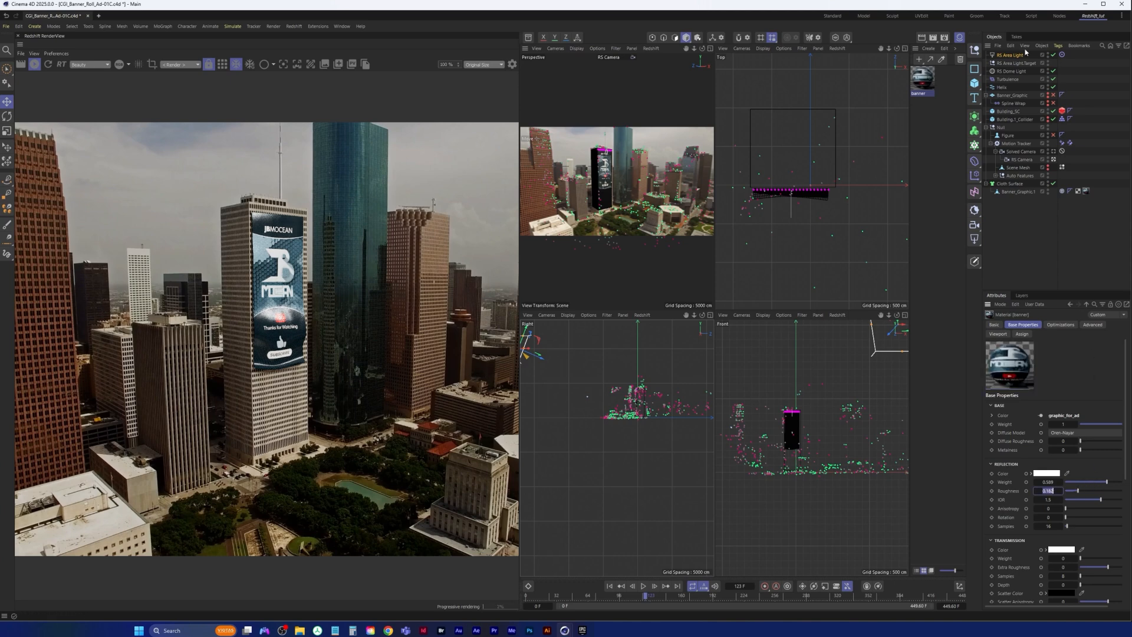
Step: Disable the area light and raise the dome light's intensity to about 7.803
left_click(1054, 55)
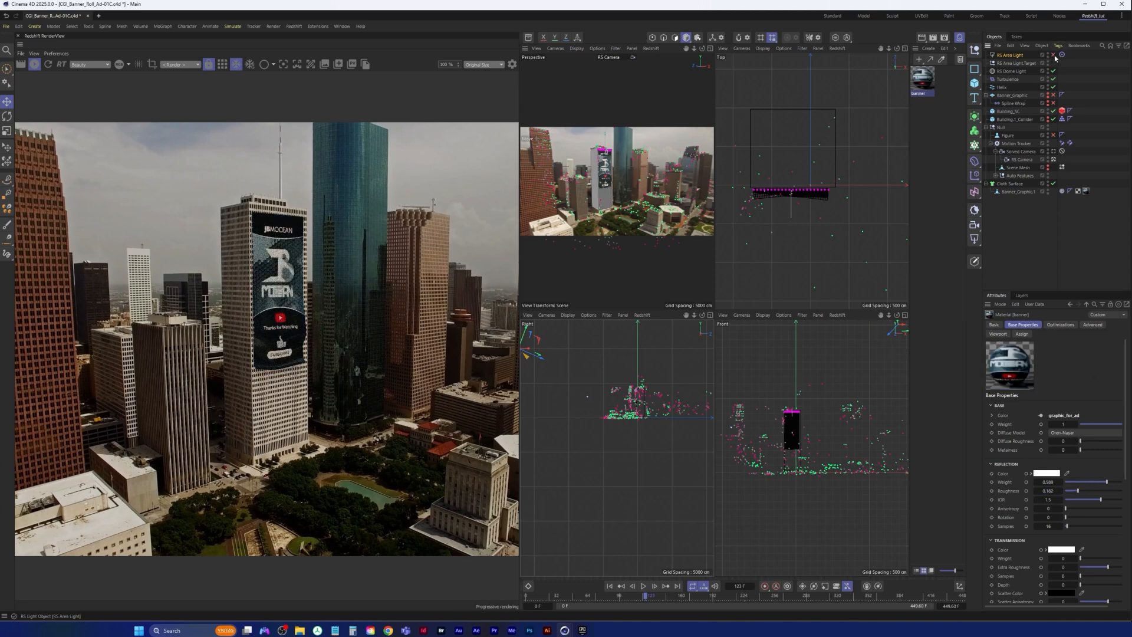
left_click(1015, 71)
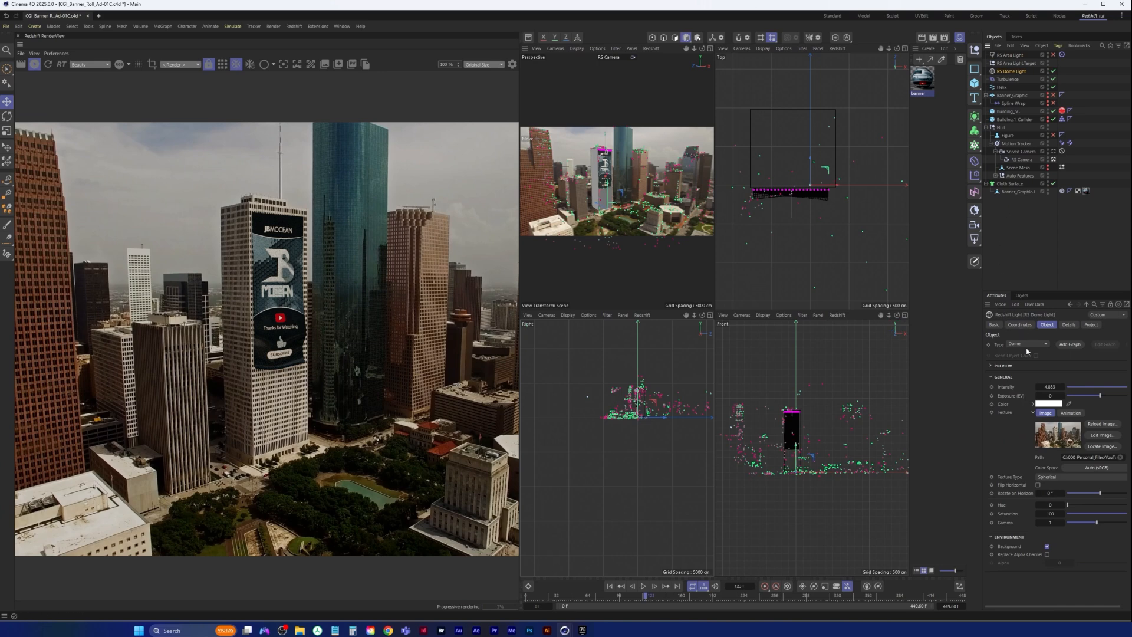
left_click_drag(1068, 593, 1025, 600)
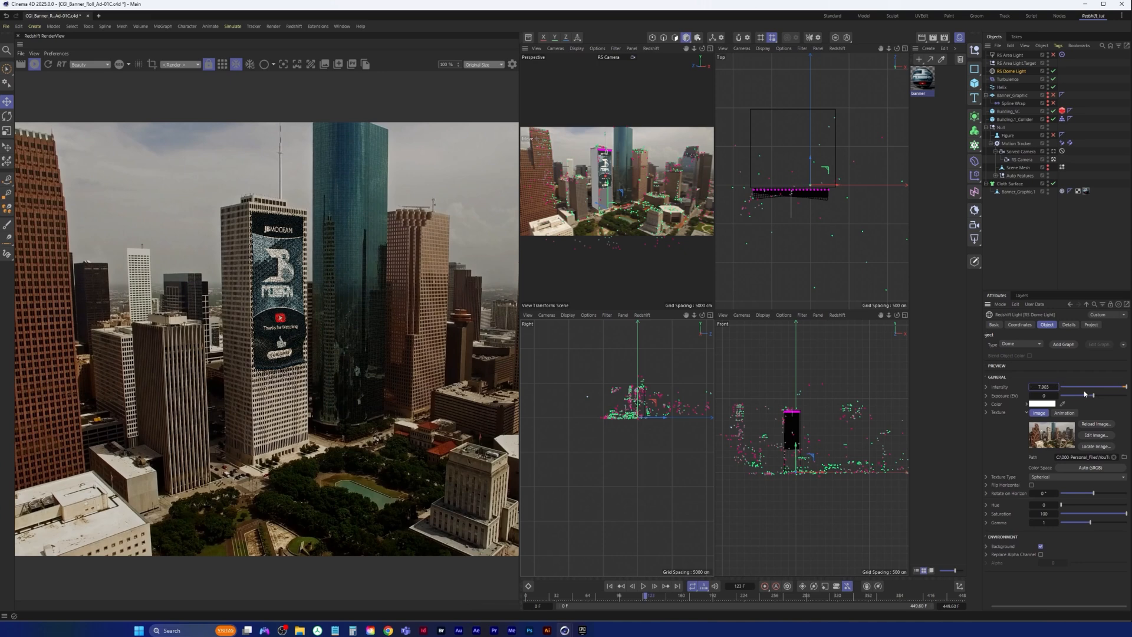
Step: Try rotating the dome light's heading to about -77°, and undo the rotation
left_click(1026, 325)
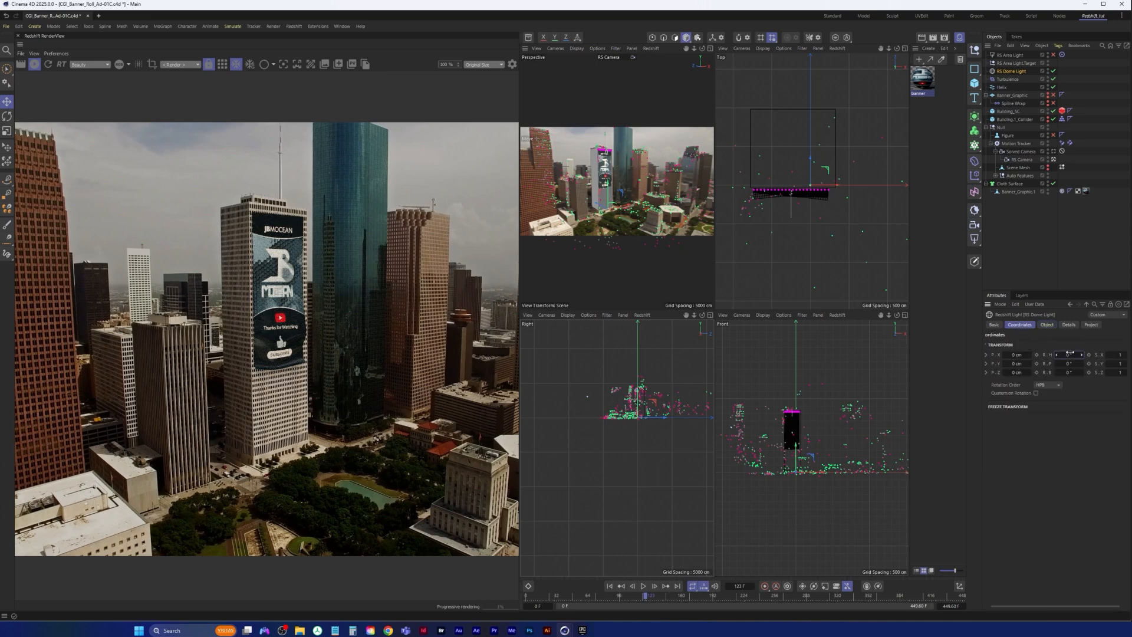
left_click_drag(1070, 353, 1037, 354)
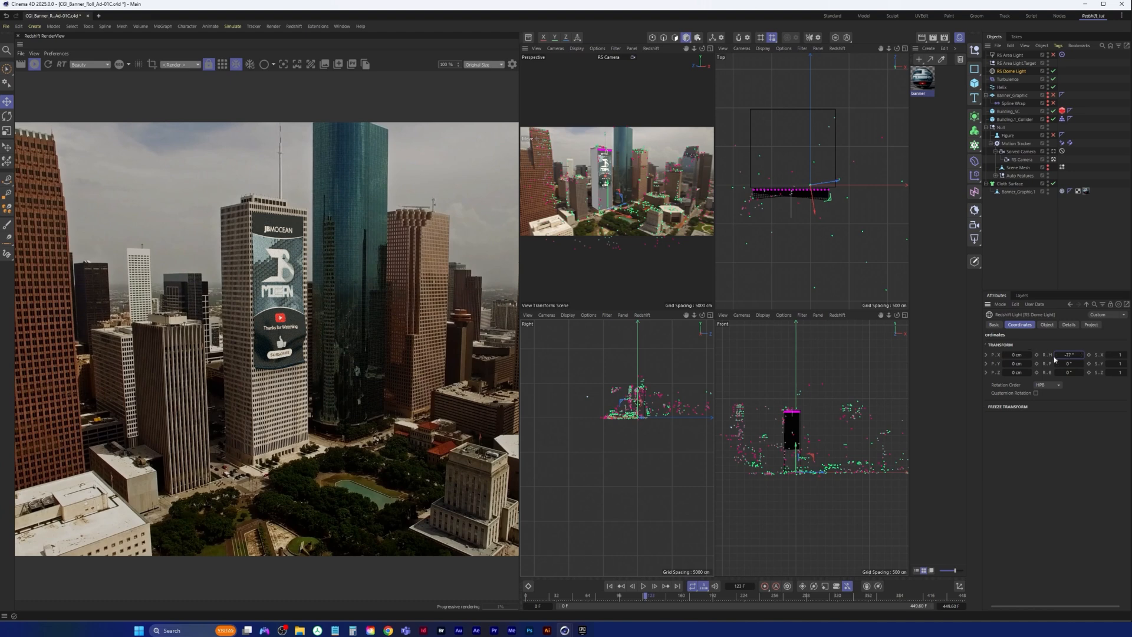
key("ctrl+z")
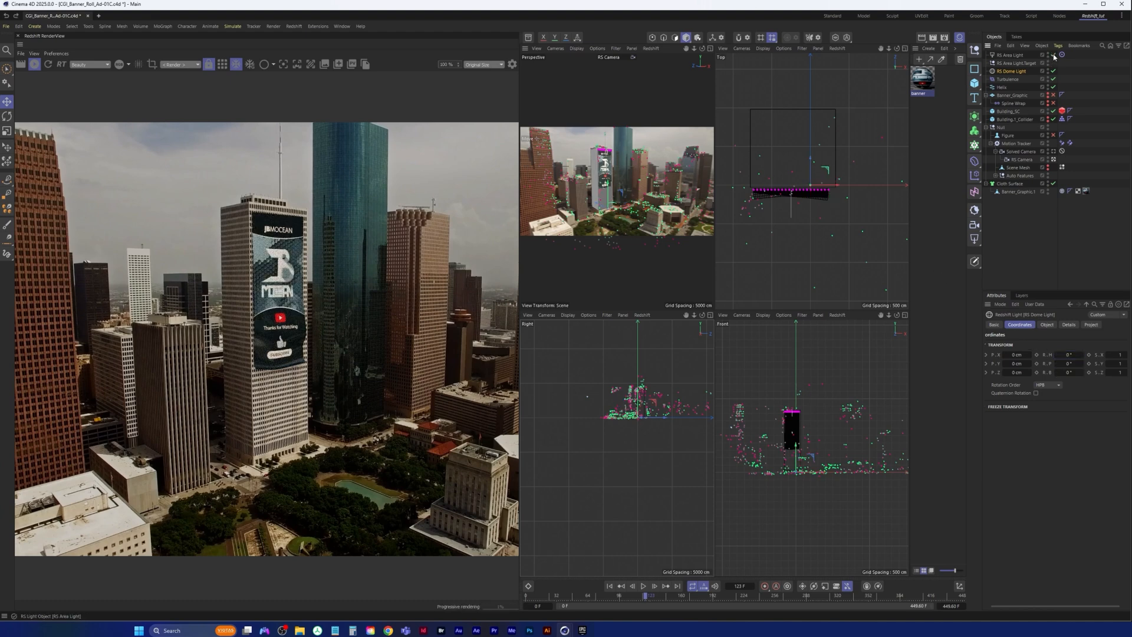
Step: Enable the area light again and lower its intensity to about 42
left_click(1054, 55)
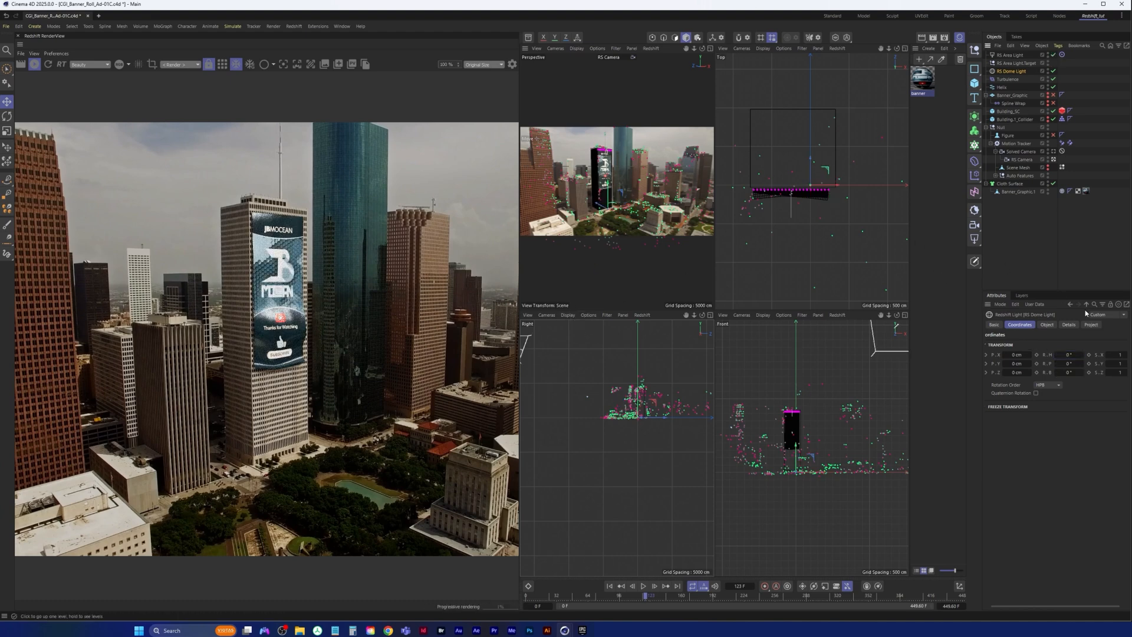
left_click(1047, 325)
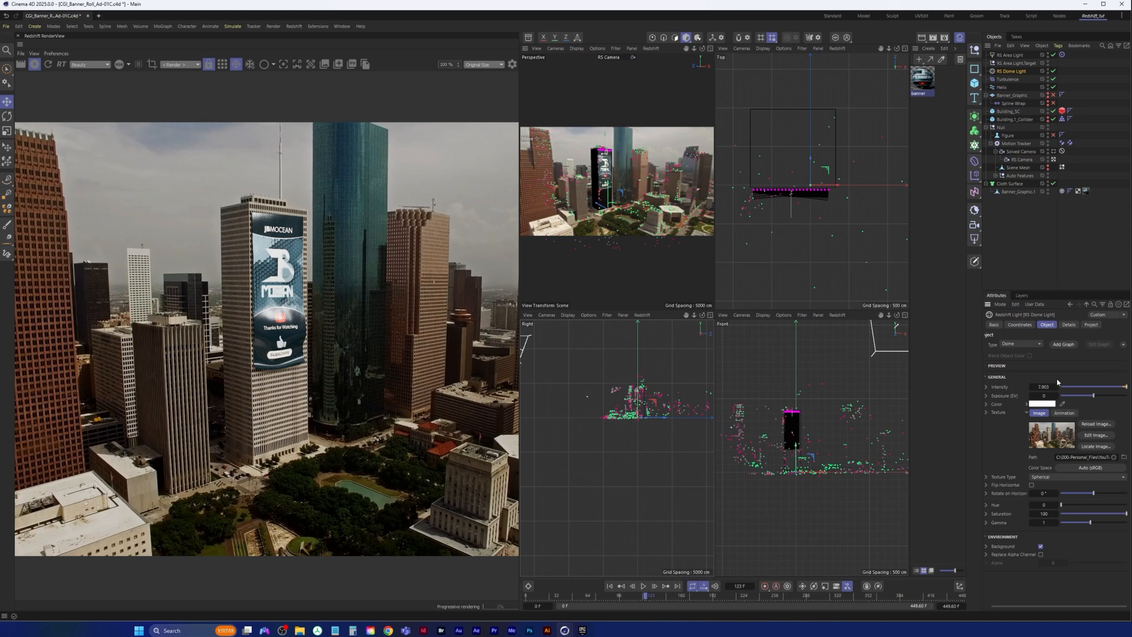
left_click(1015, 56)
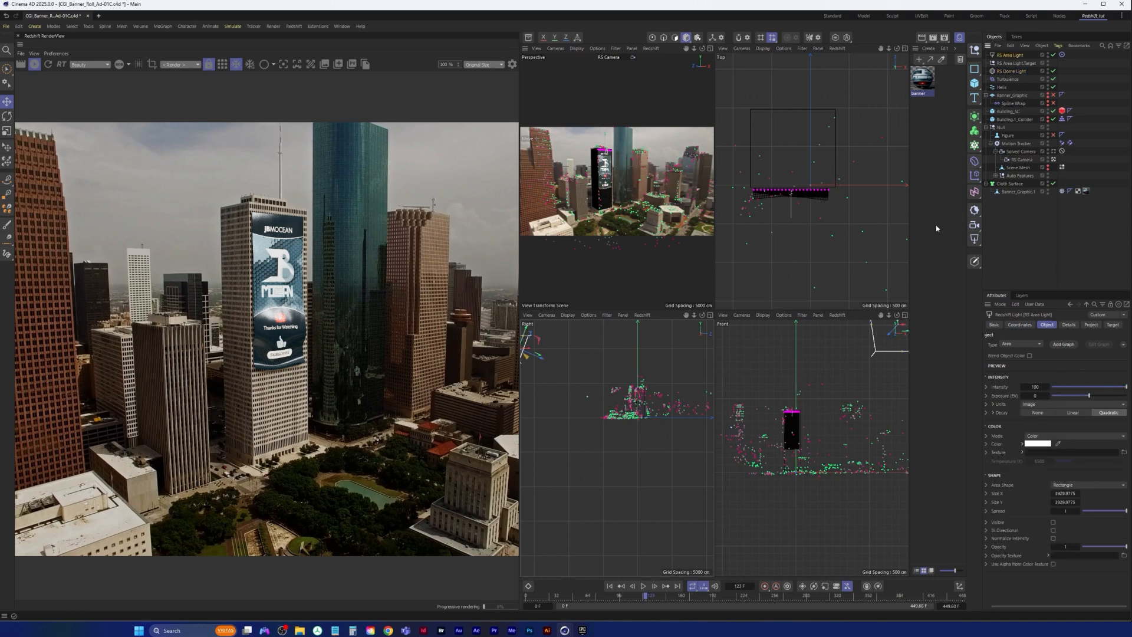
key("F1")
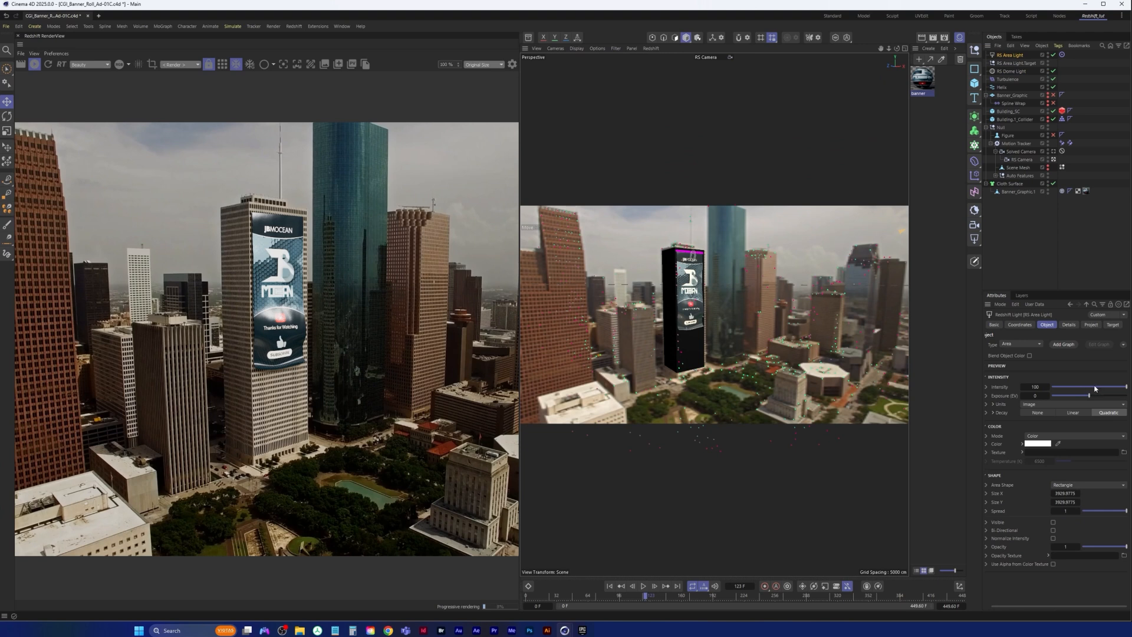
left_click_drag(1095, 387, 1090, 391)
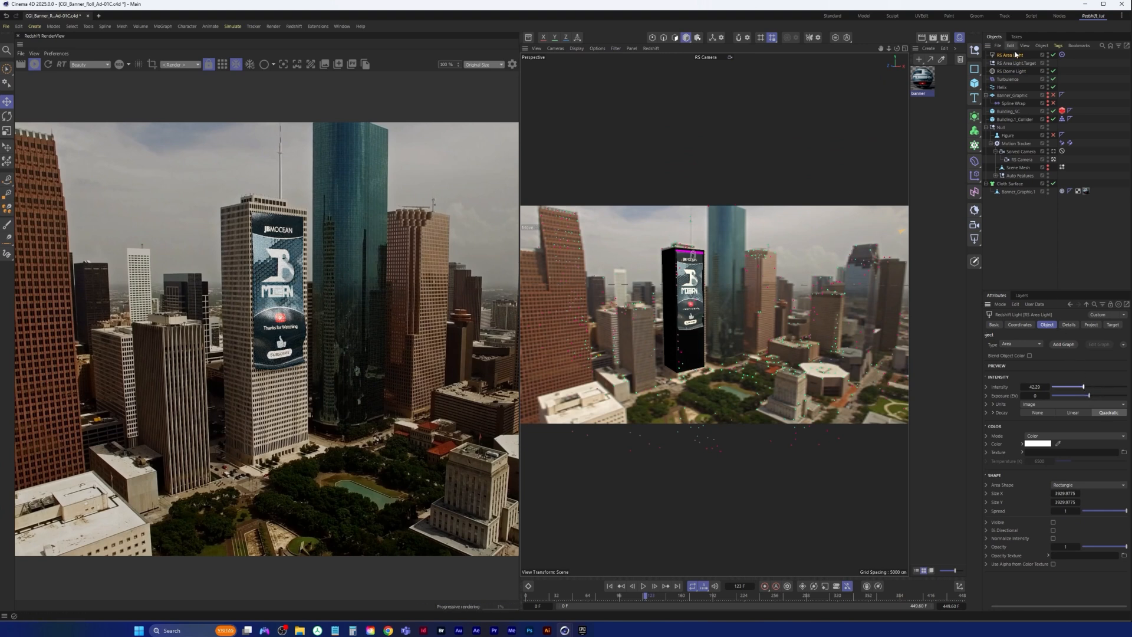
Step: Set the banner material's reflection roughness to about 0.355, and save the project after checking the render at frame 230
left_click(922, 80)
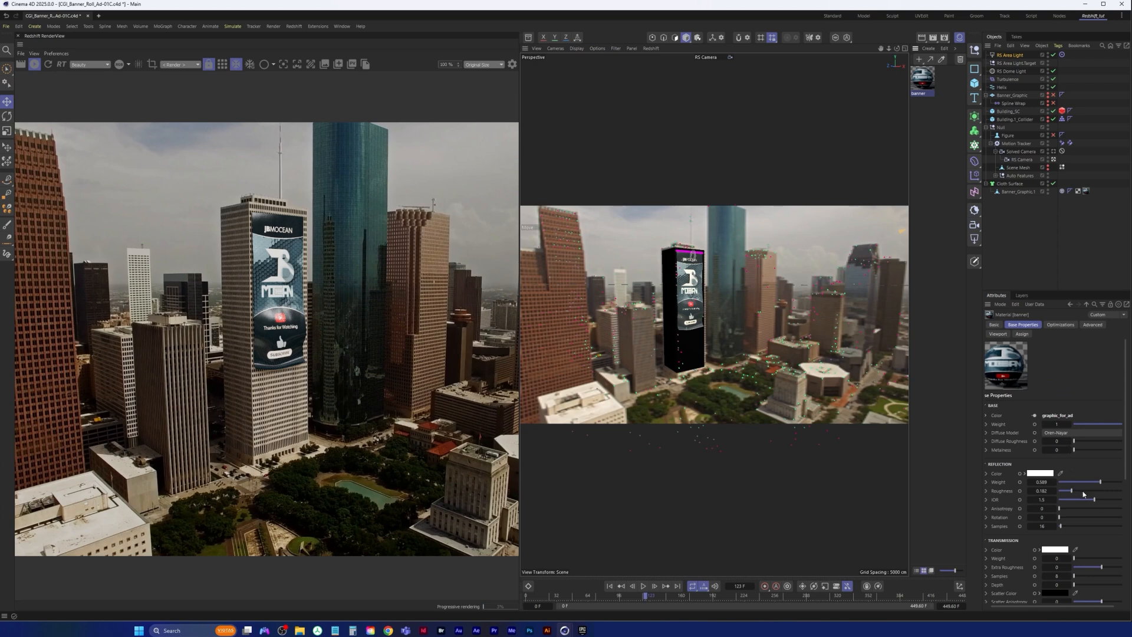
left_click_drag(1083, 494, 1084, 498)
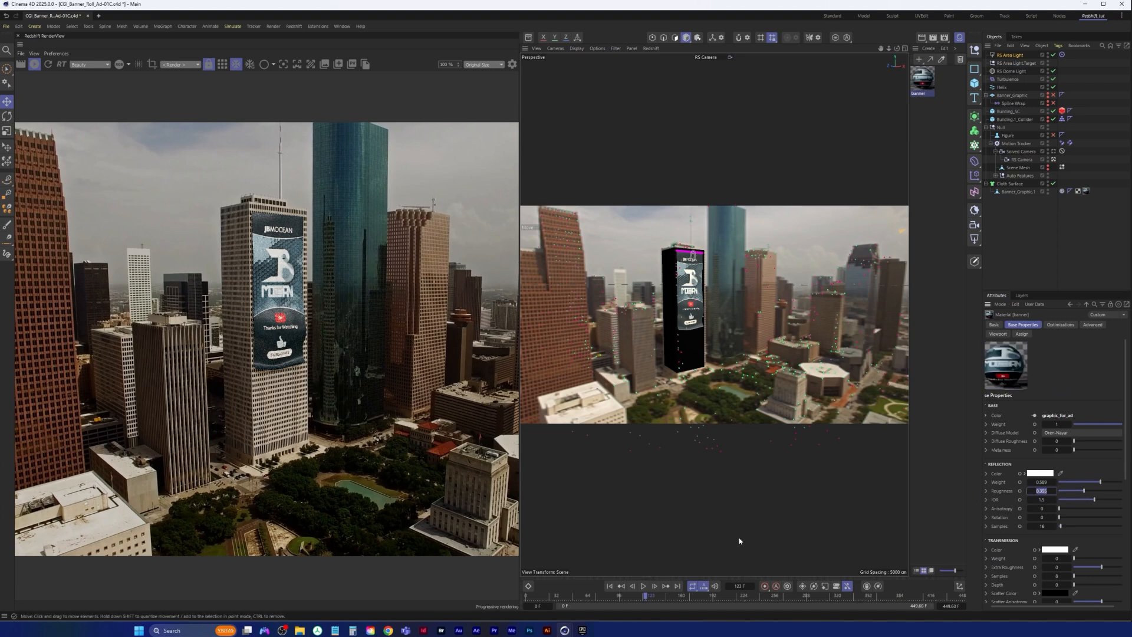
left_click(681, 596)
left_click(749, 596)
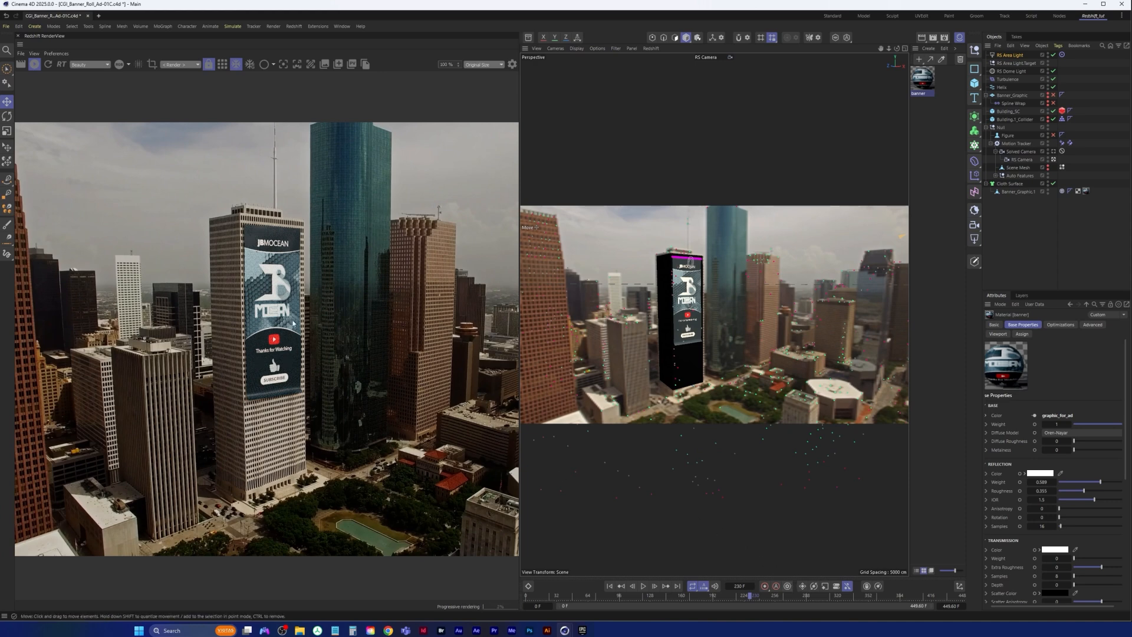
key("ctrl+s")
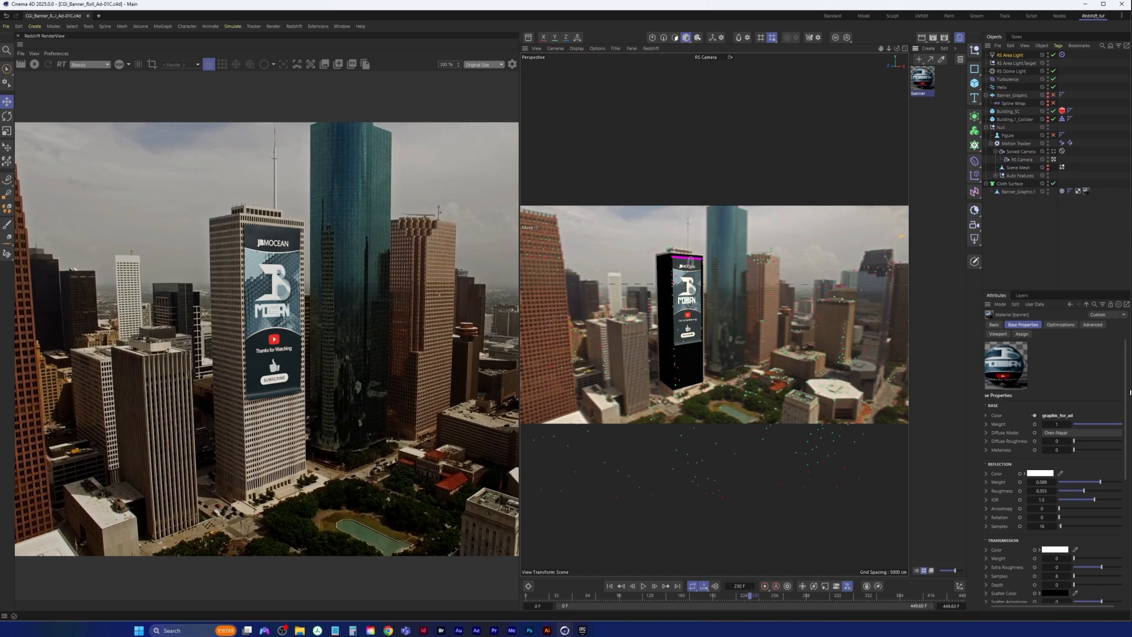
Step: Set the banner material's coat weight to 0.49 and its coat roughness to about 0.093
left_click_drag(1124, 395, 1124, 519)
left_click(1091, 453)
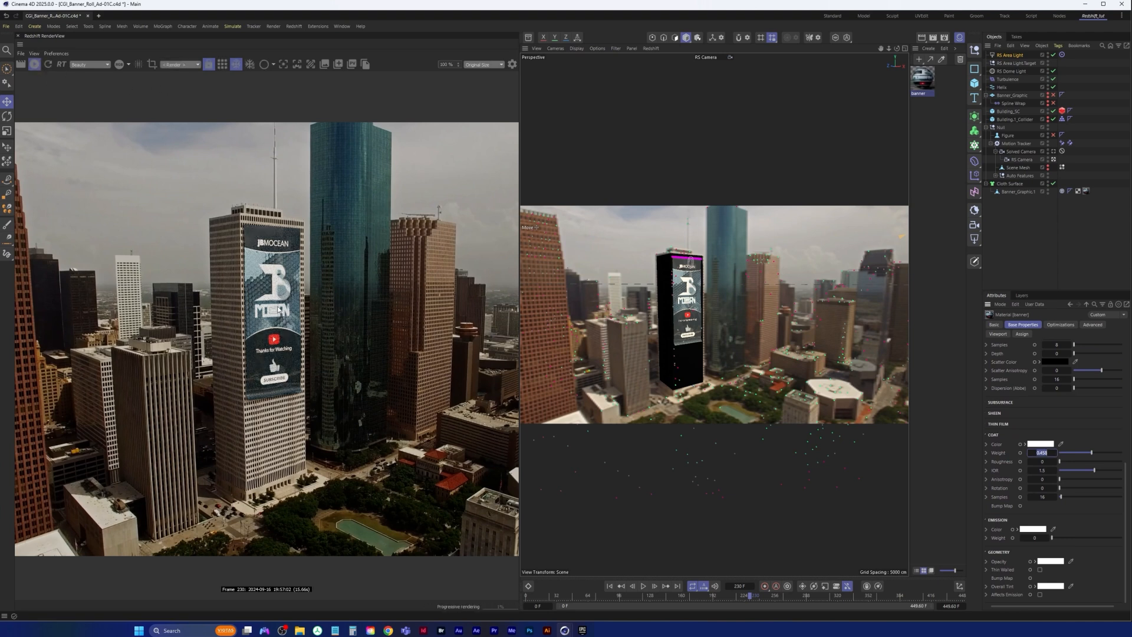
type("0")
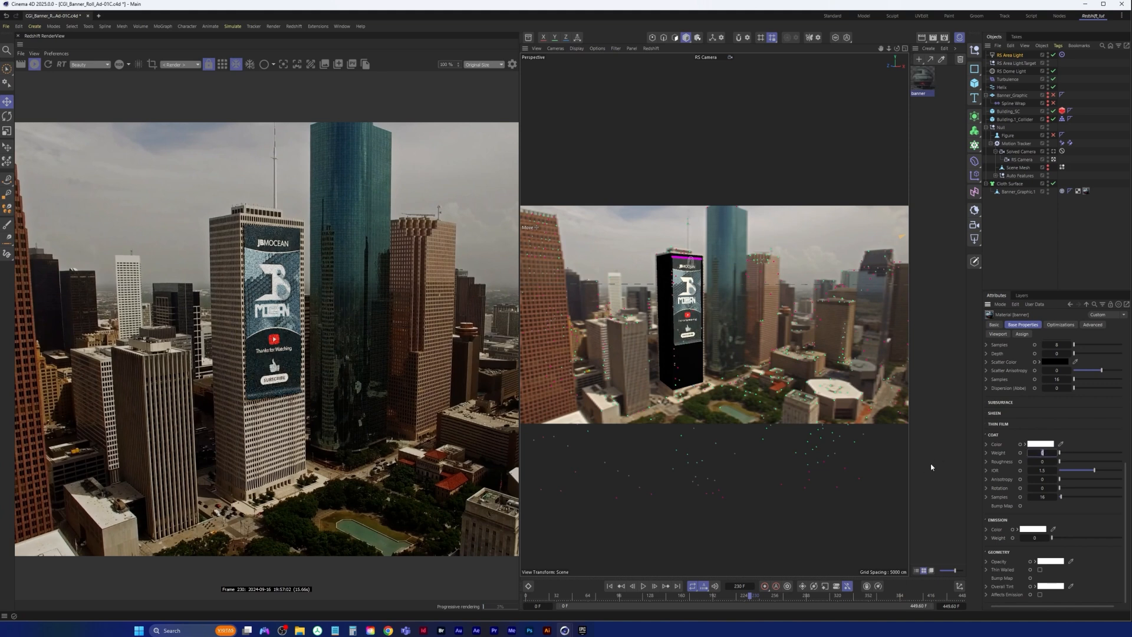
left_click(1093, 452)
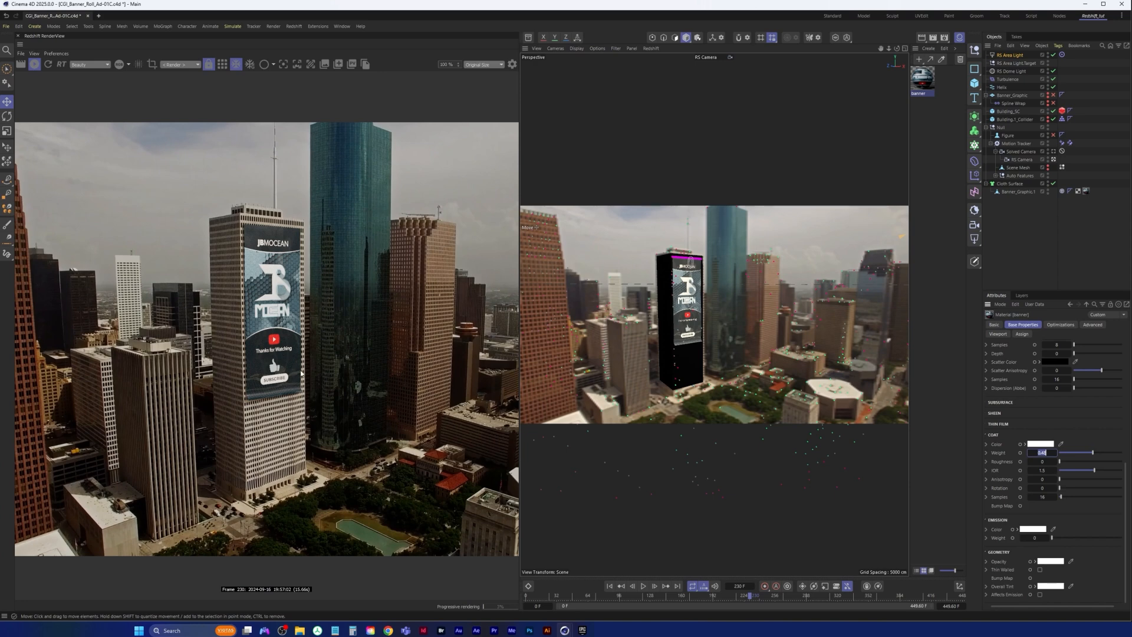
left_click(1073, 465)
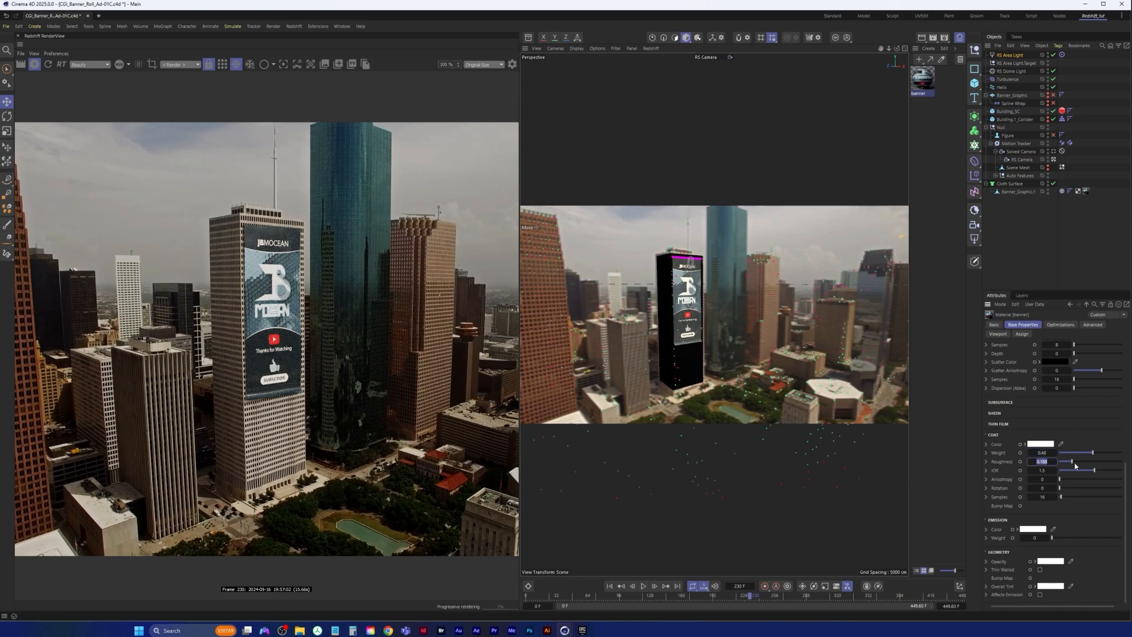
left_click_drag(1070, 466, 1066, 464)
Step: Examine the rendered banner at frame 133 and at frame 38 during the unrolling
left_click(667, 586)
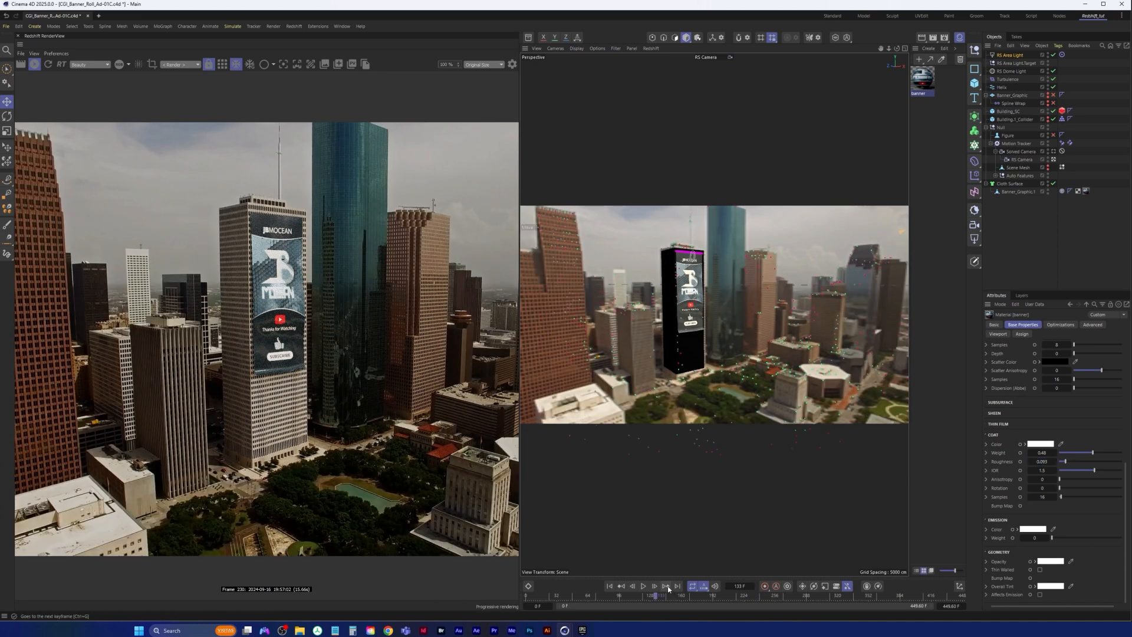
left_click(565, 596)
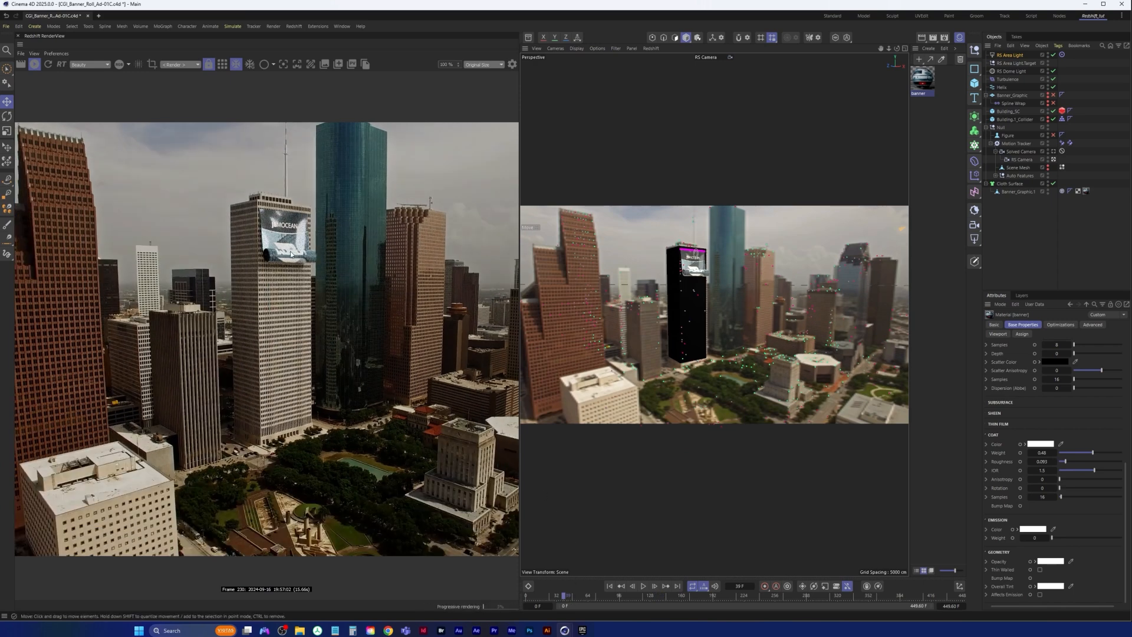
Step: Compare the banner material's tag on the Front and Back sides of the cloth, leaving its side set to Front
left_click(1086, 191)
left_click(1085, 378)
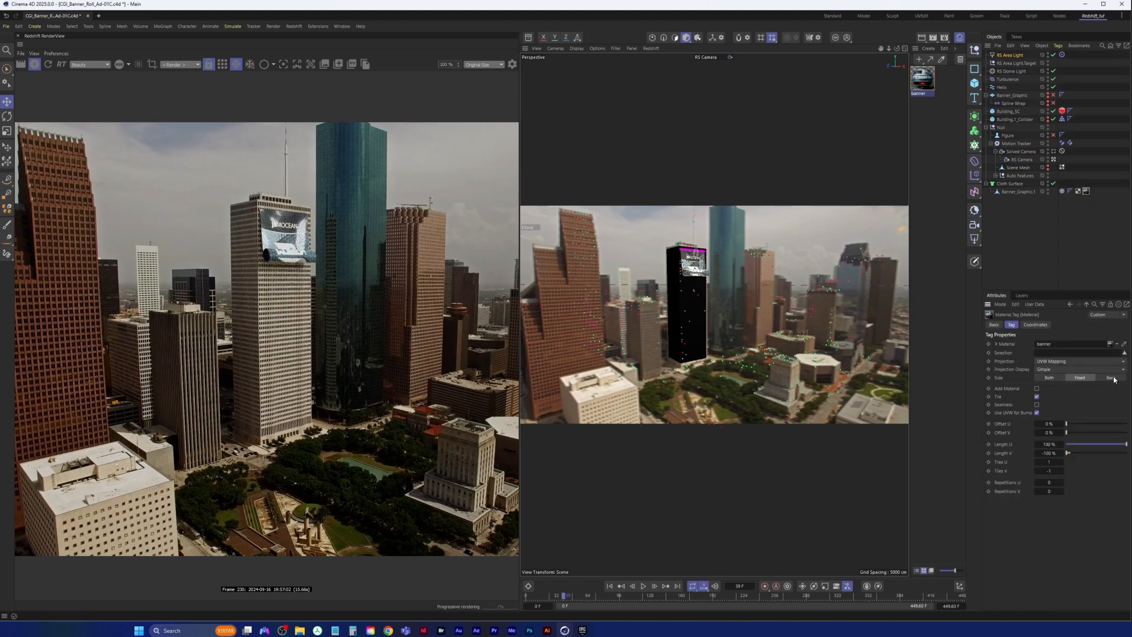
left_click(1111, 380)
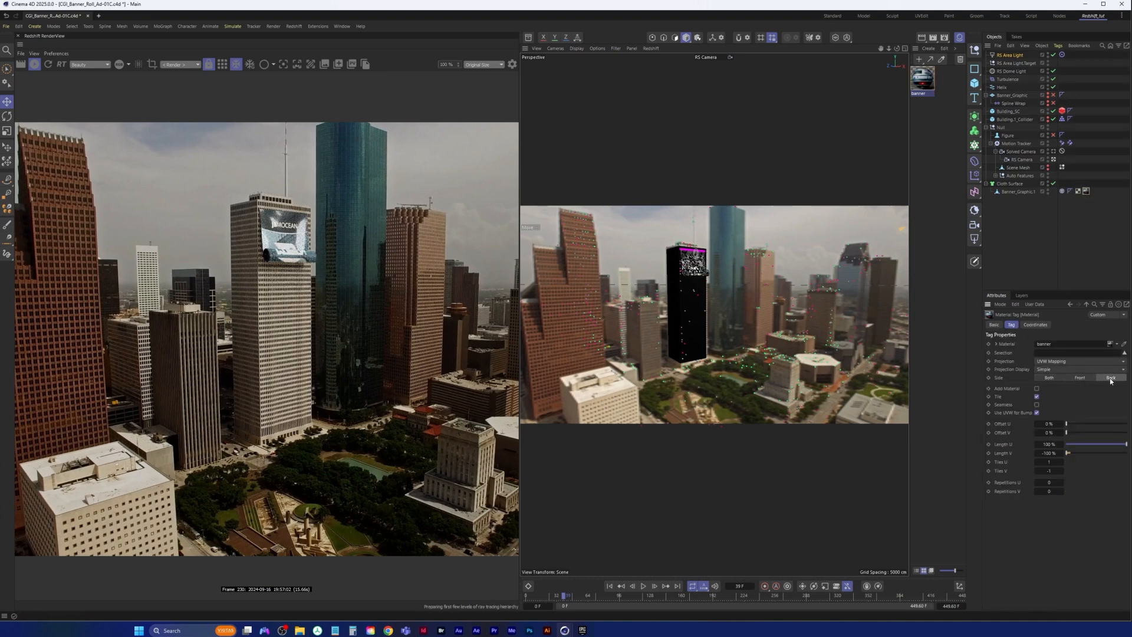
left_click(1080, 377)
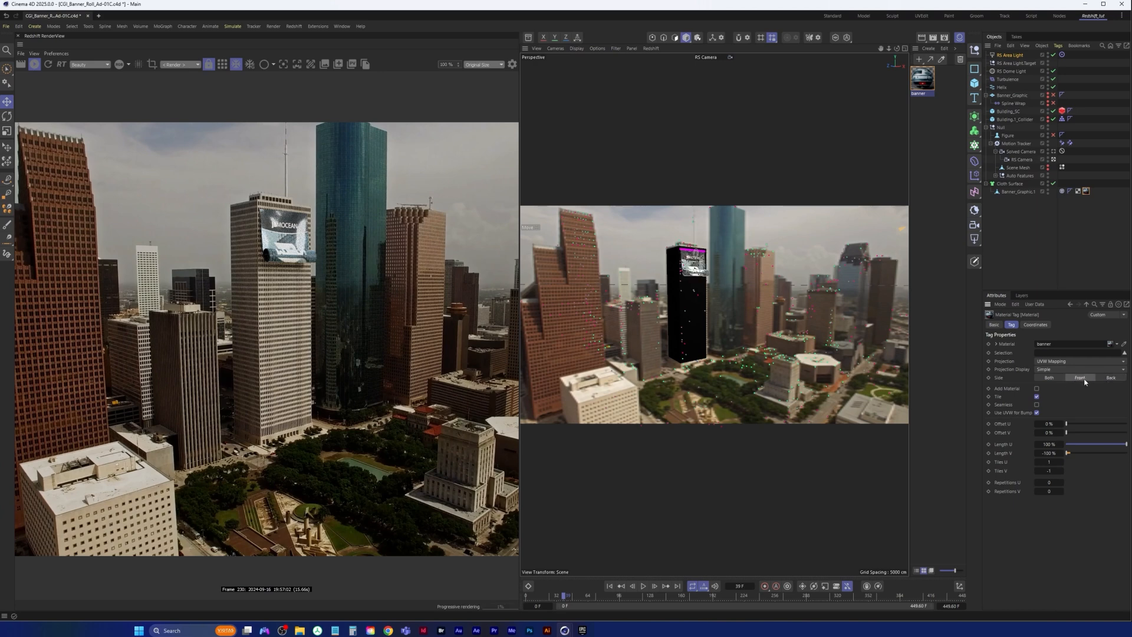
Step: Create a new node material and set its base color to a near-white neutral with RGB values of about 187
left_click(919, 59)
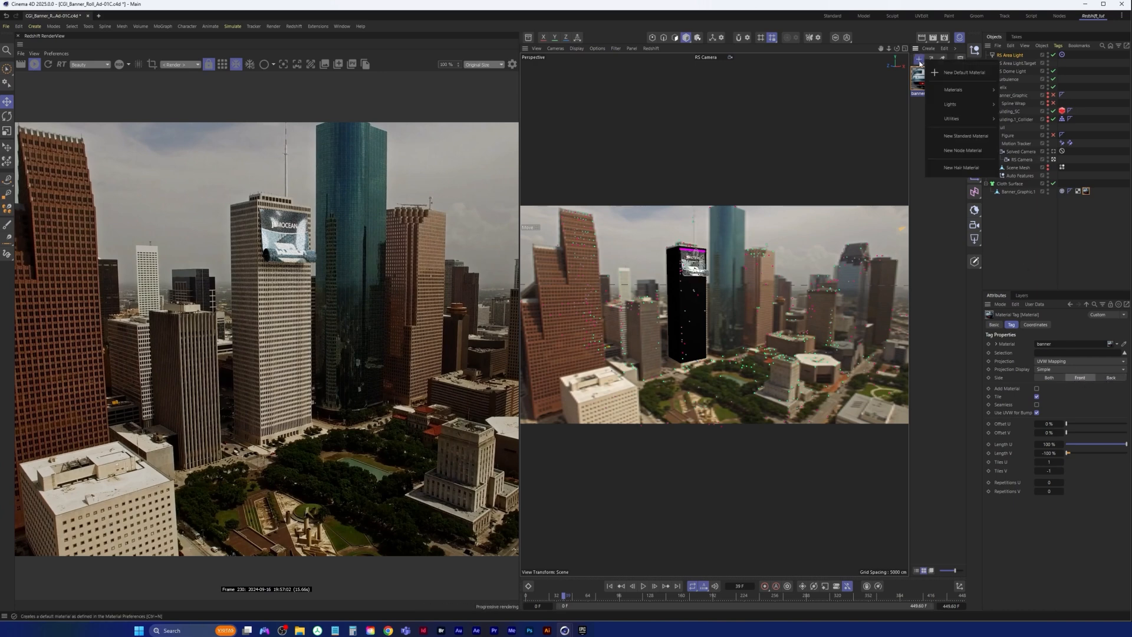
left_click(964, 151)
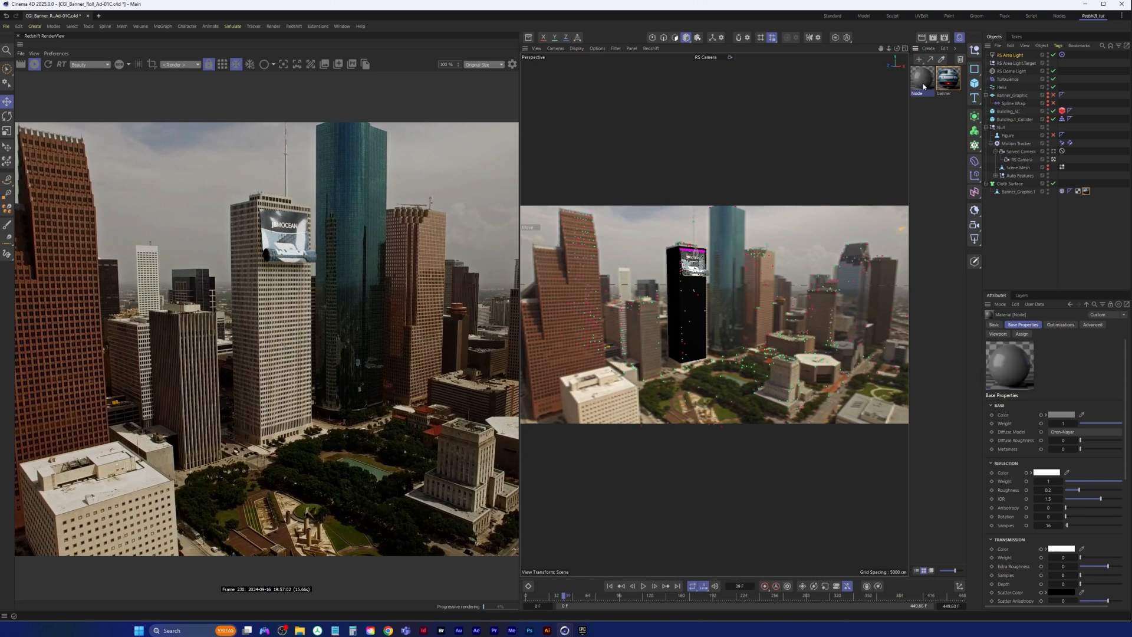
left_click(1061, 414)
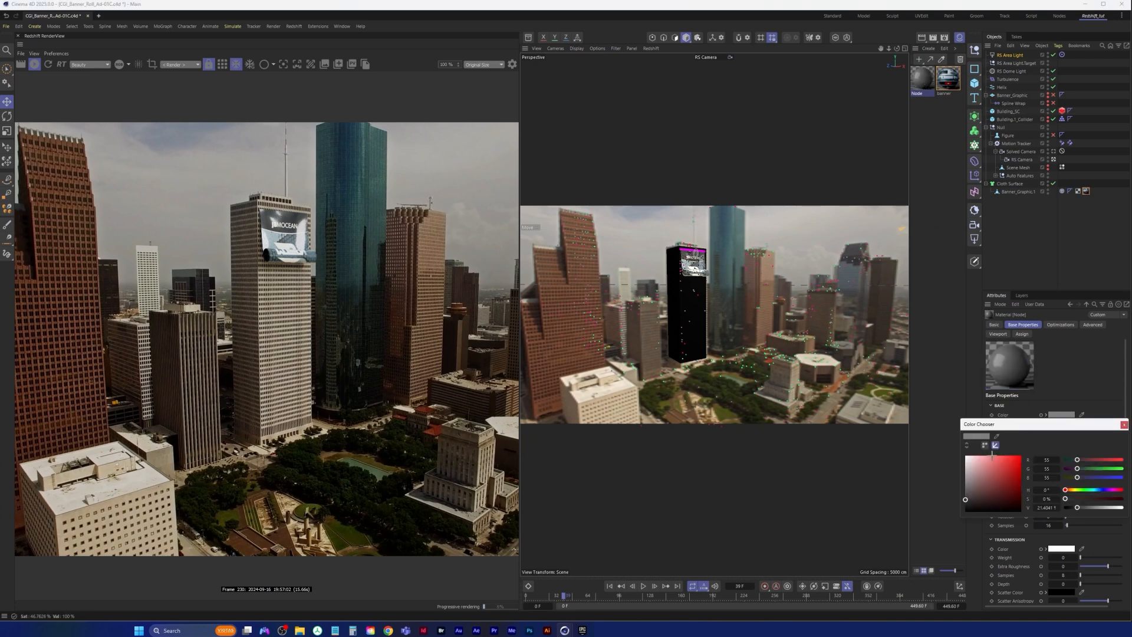
left_click_drag(967, 465, 957, 471)
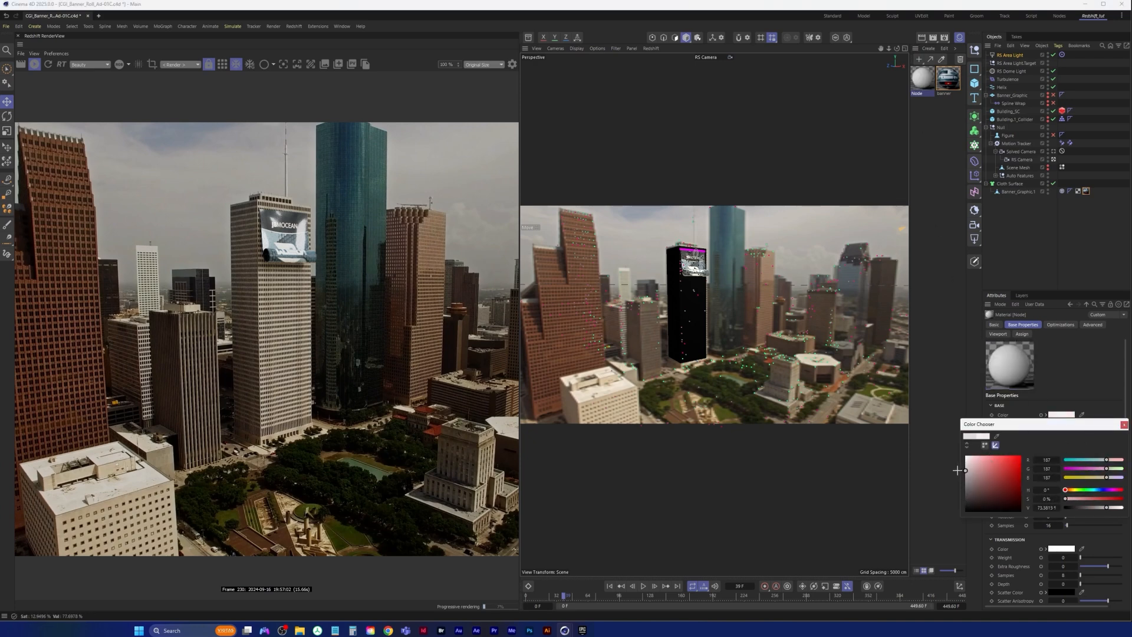
left_click(1124, 425)
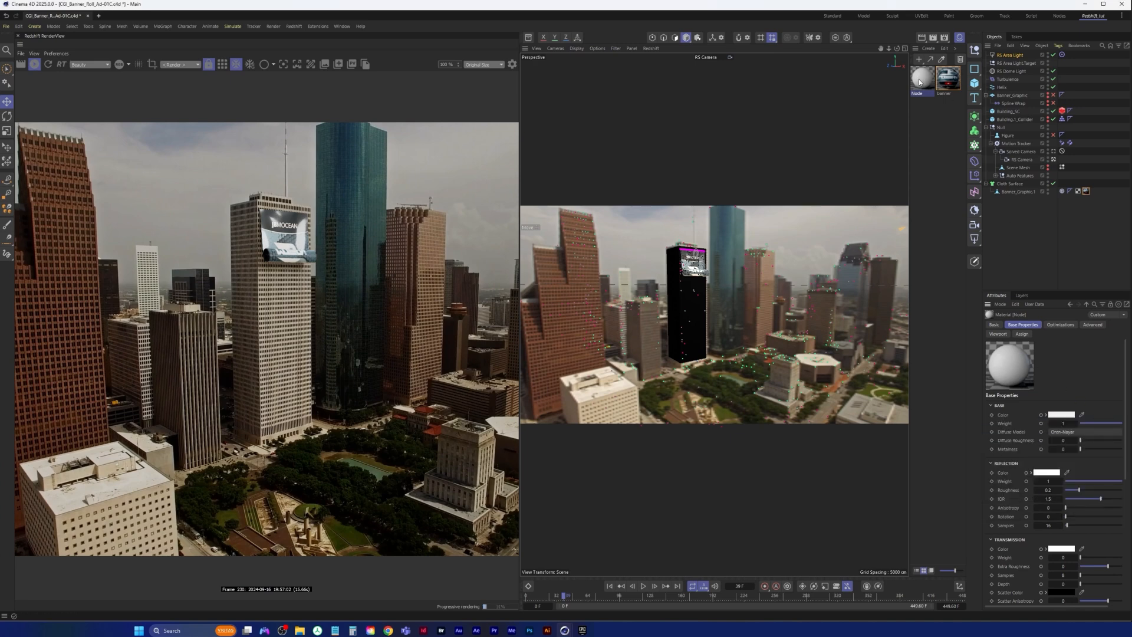
Step: Apply the white node material to the banner mesh under Cloth Surface, limit it to the Back side, and order its tag before the banner tag
left_click_drag(920, 82, 1020, 193)
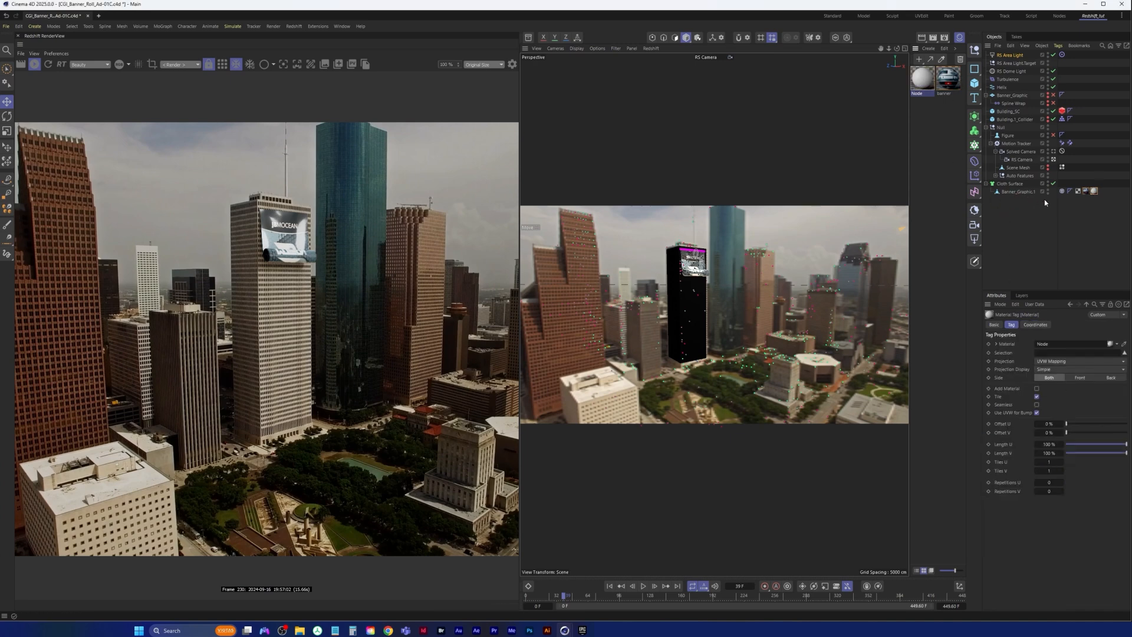
left_click(1085, 377)
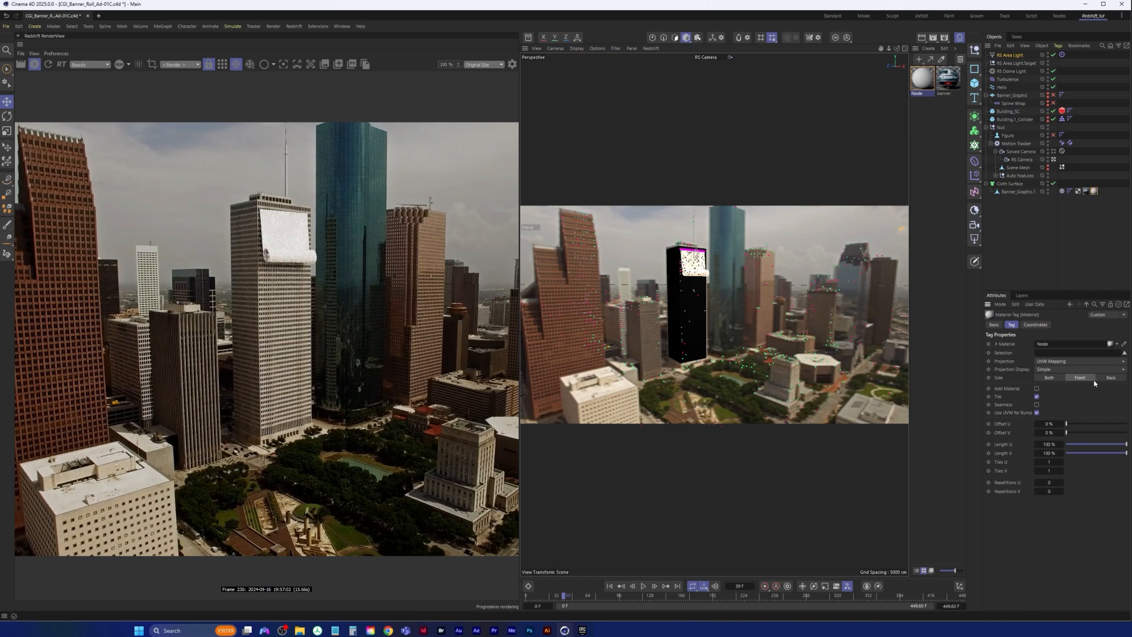
left_click(1109, 378)
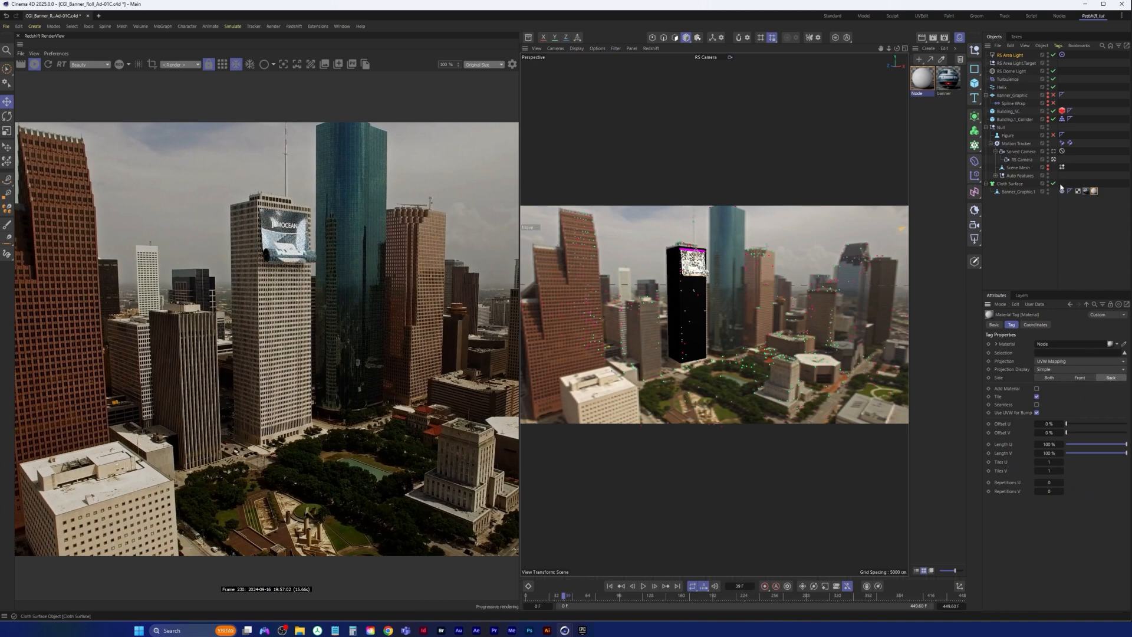
left_click(1095, 191)
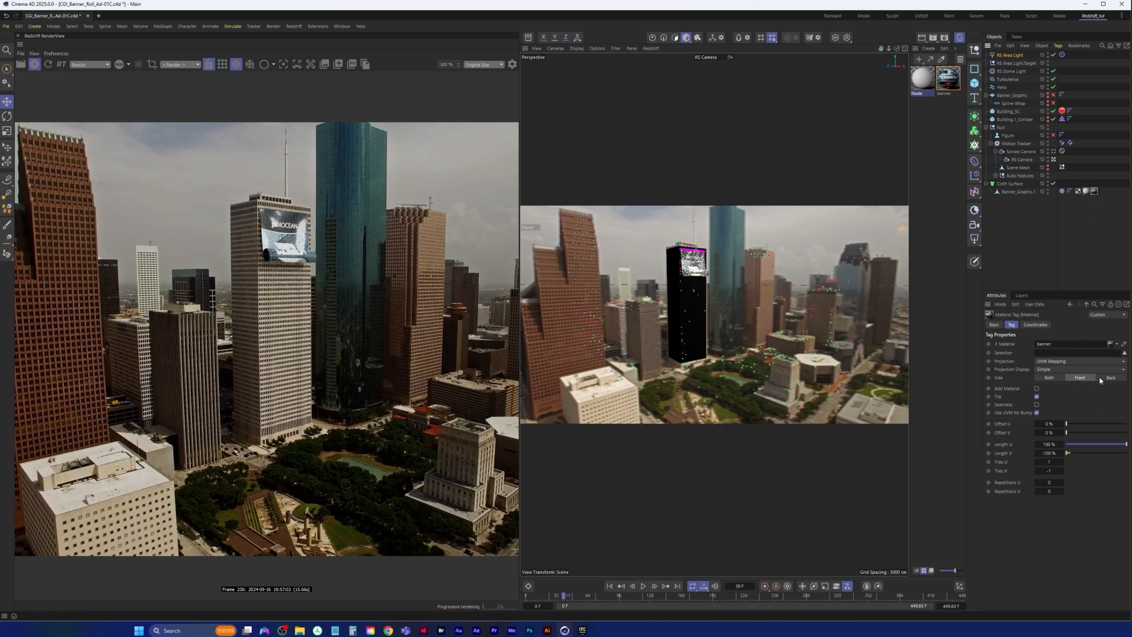
left_click(1086, 191)
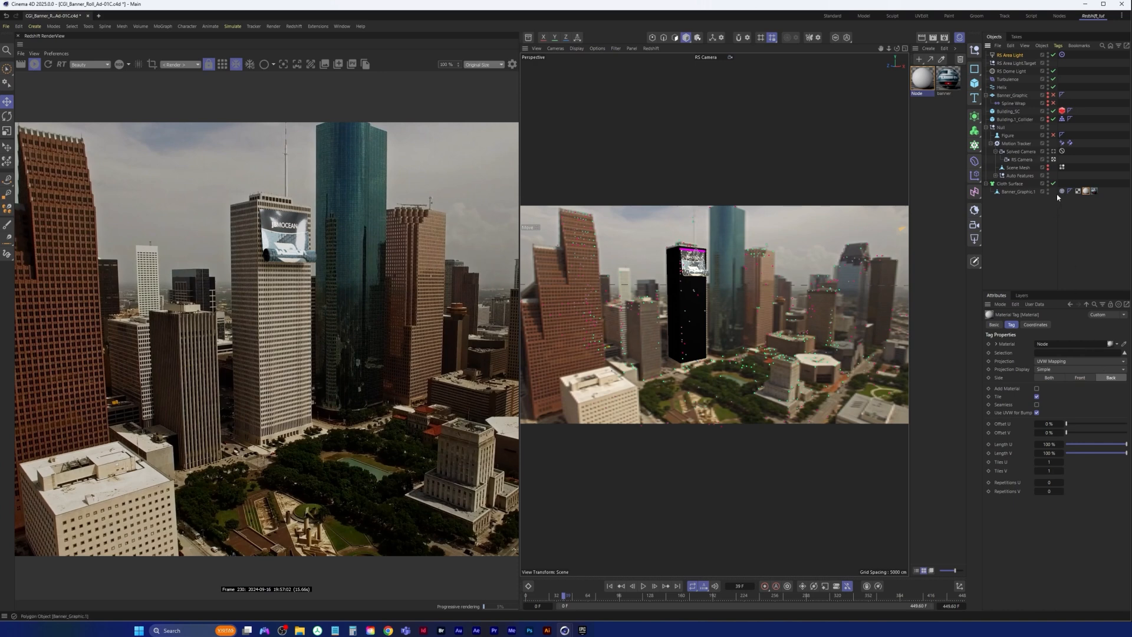
Step: Disable the Cloth Surface generator, then set the banner material's side to Back and the white material's side to Front
left_click(1094, 191)
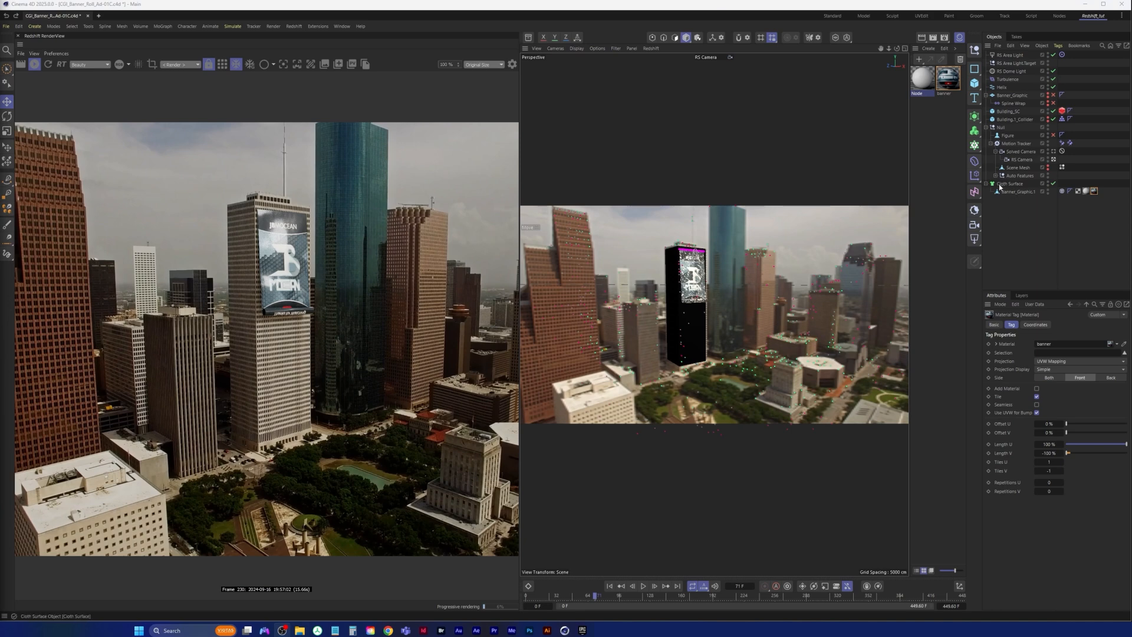
left_click(1054, 184)
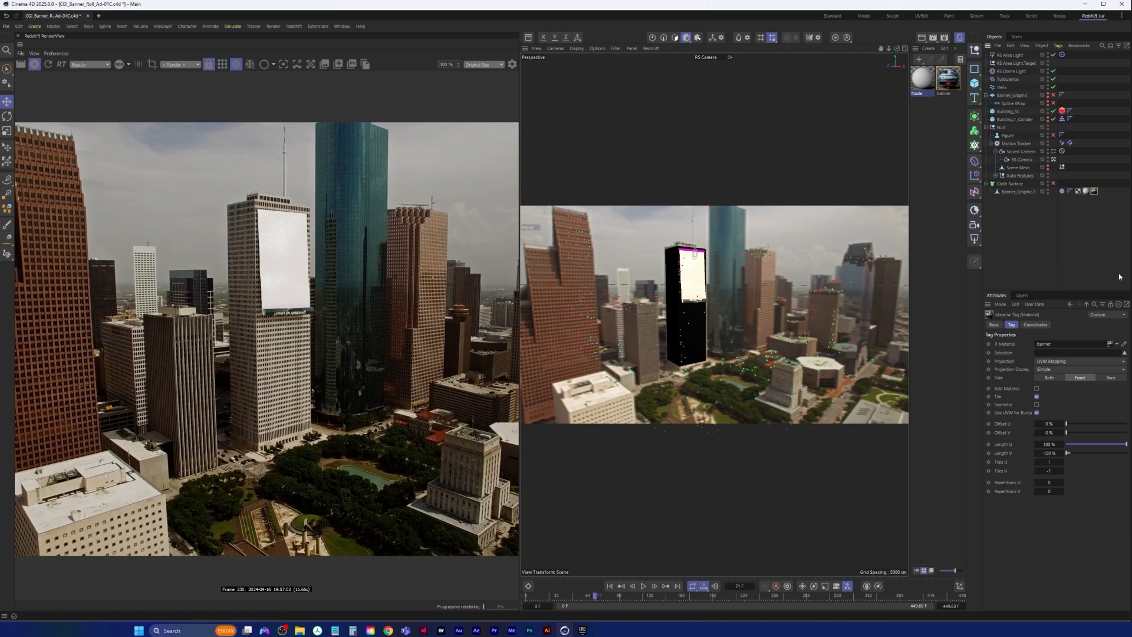
left_click(1115, 379)
left_click(1086, 192)
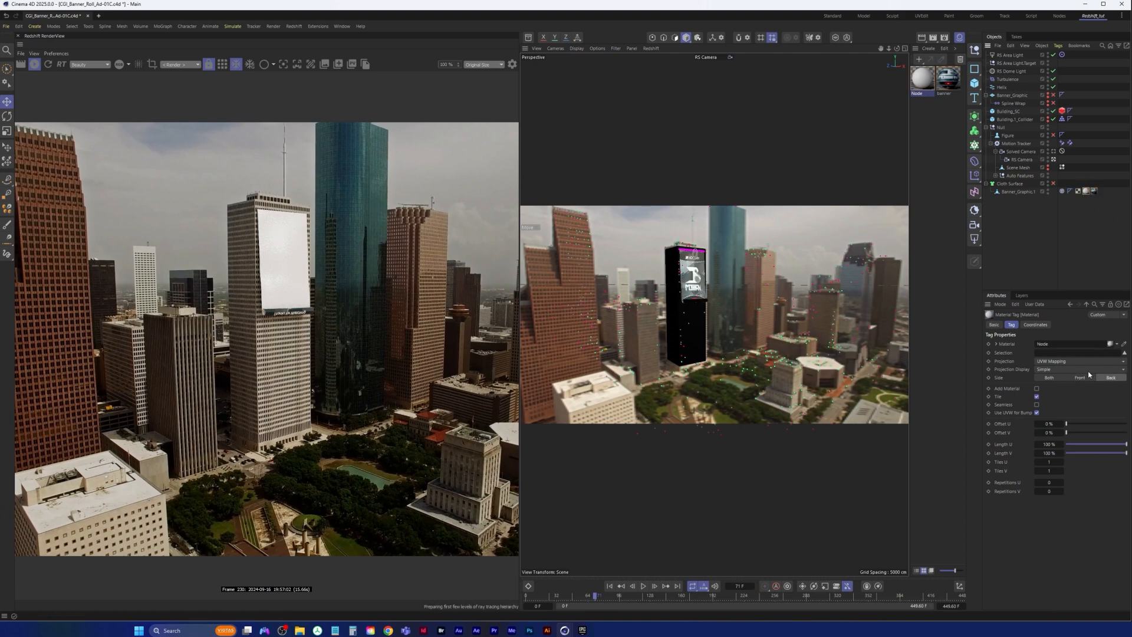
left_click(1084, 378)
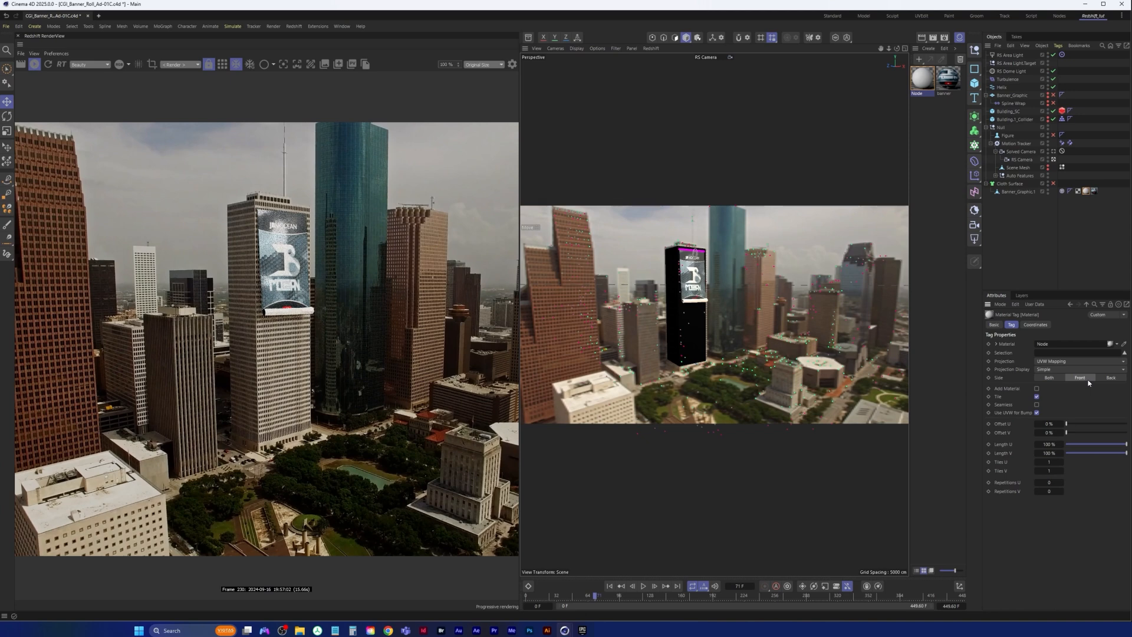
Step: Play the unrolling from frame 20 to about frame 68 to examine the graphic and the white reverse side
left_click_drag(596, 597, 543, 599)
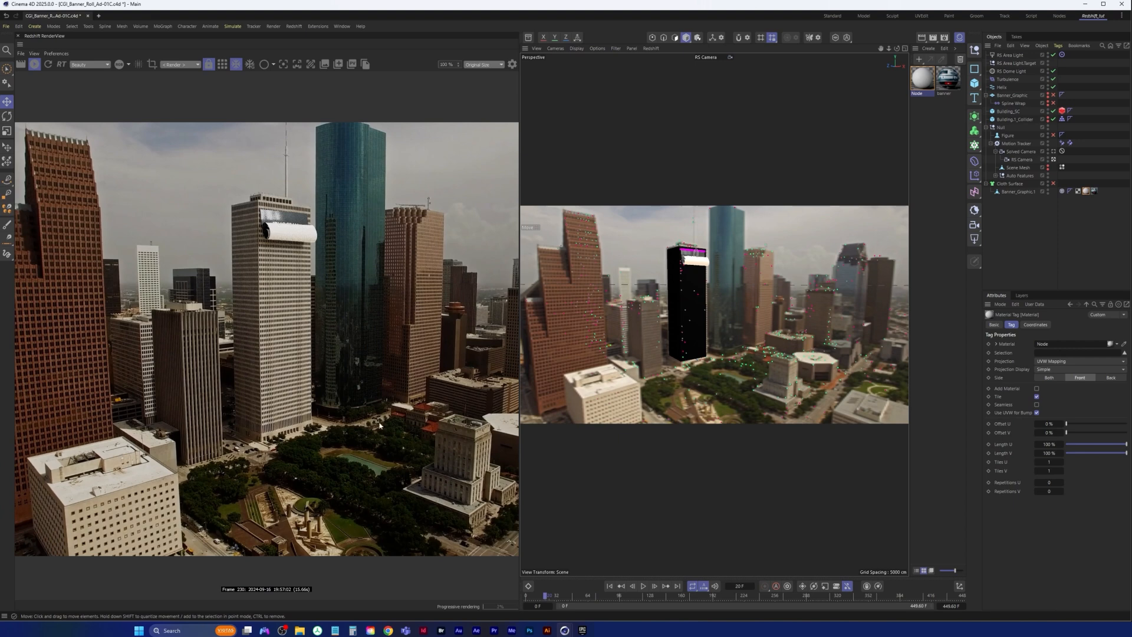
left_click(644, 586)
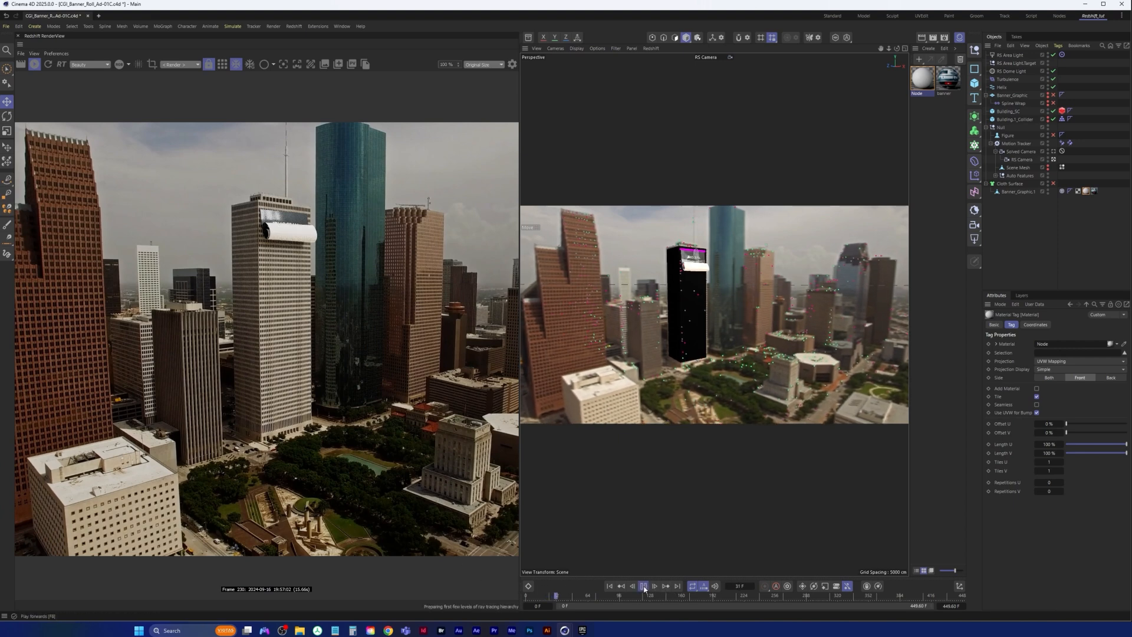
left_click(643, 586)
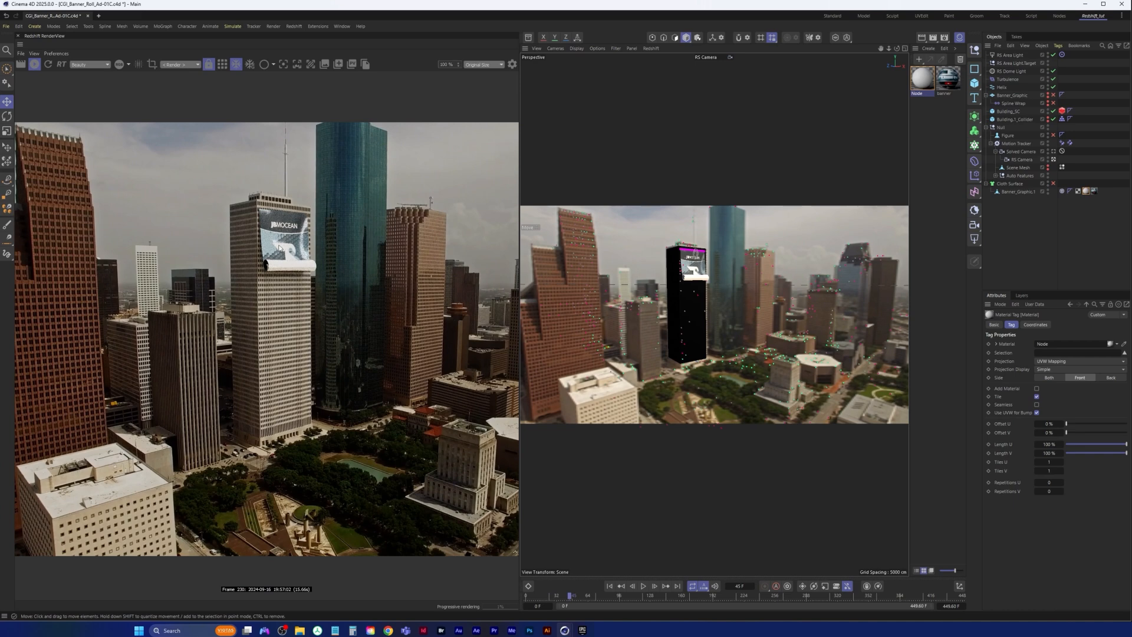
left_click(643, 587)
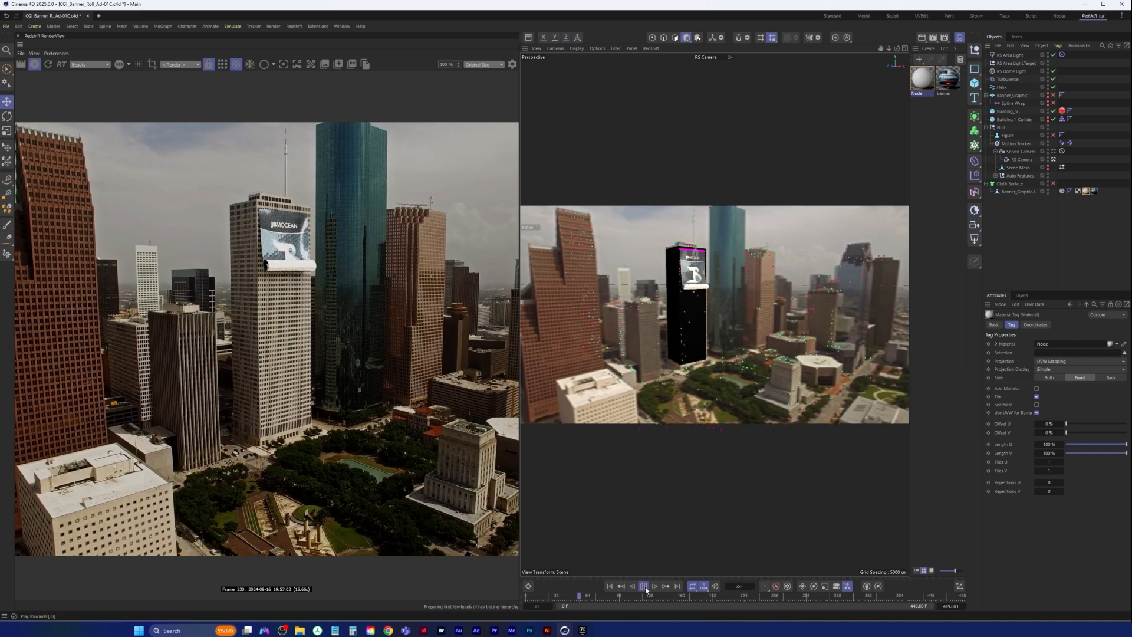
left_click(644, 586)
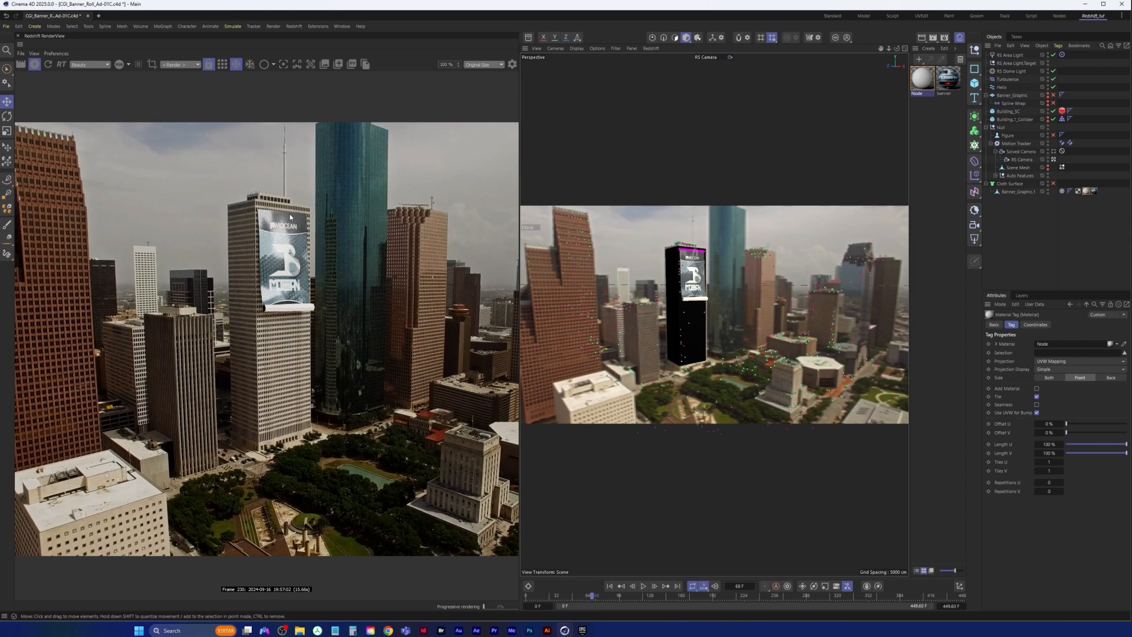
Step: Switch the viewport to the default camera and lock the Redshift render view to RS Camera
left_click(1009, 184)
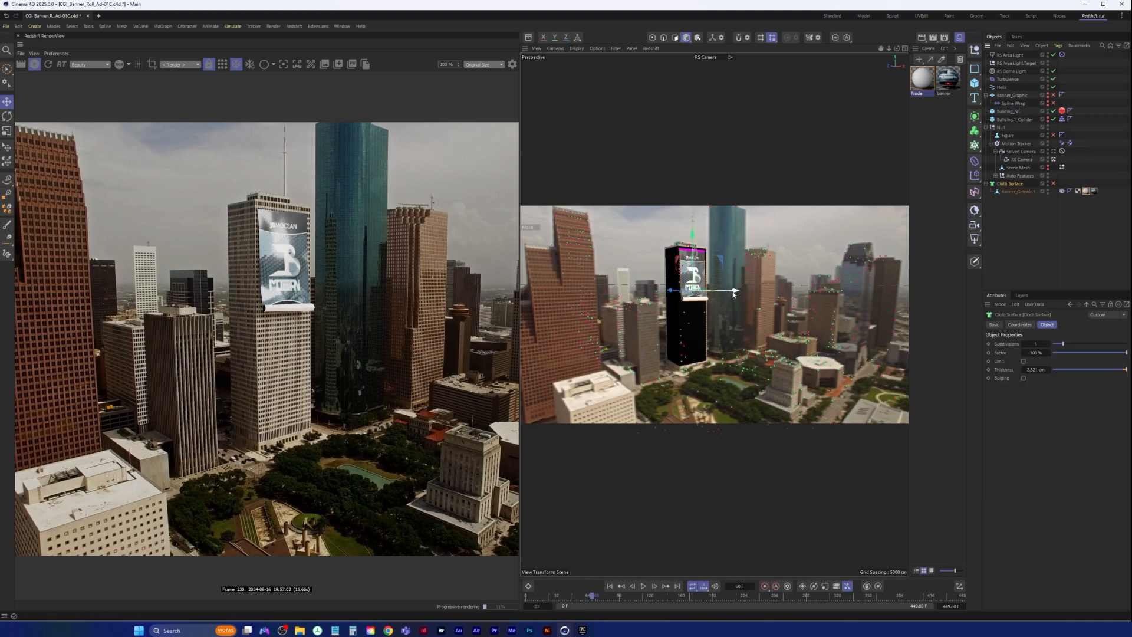
left_click(705, 57)
left_click(726, 84)
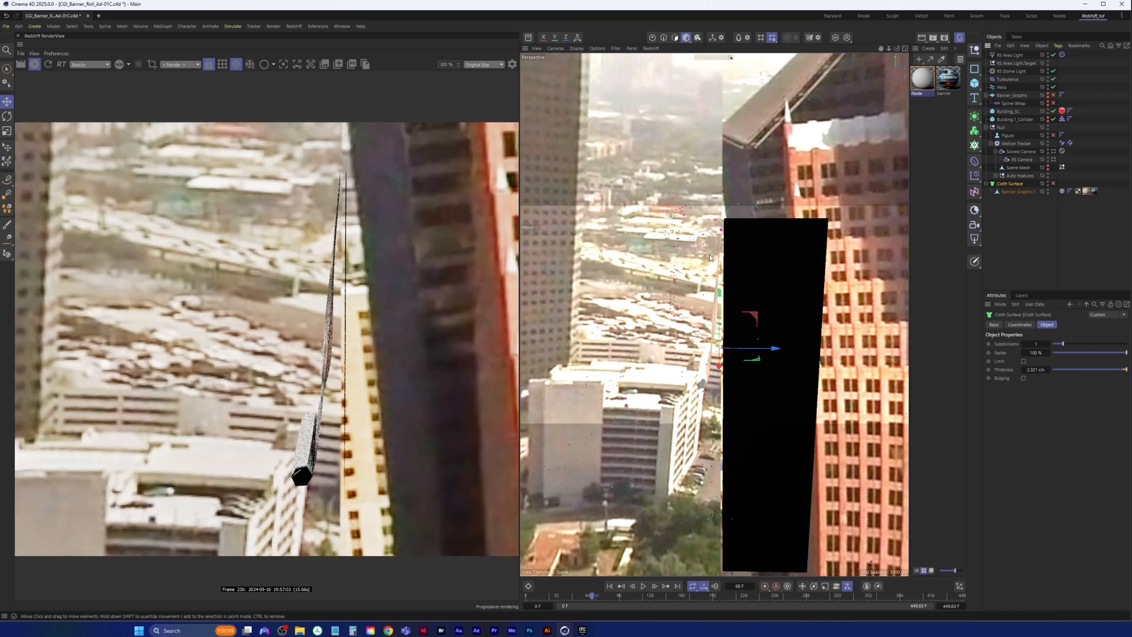
left_click(185, 63)
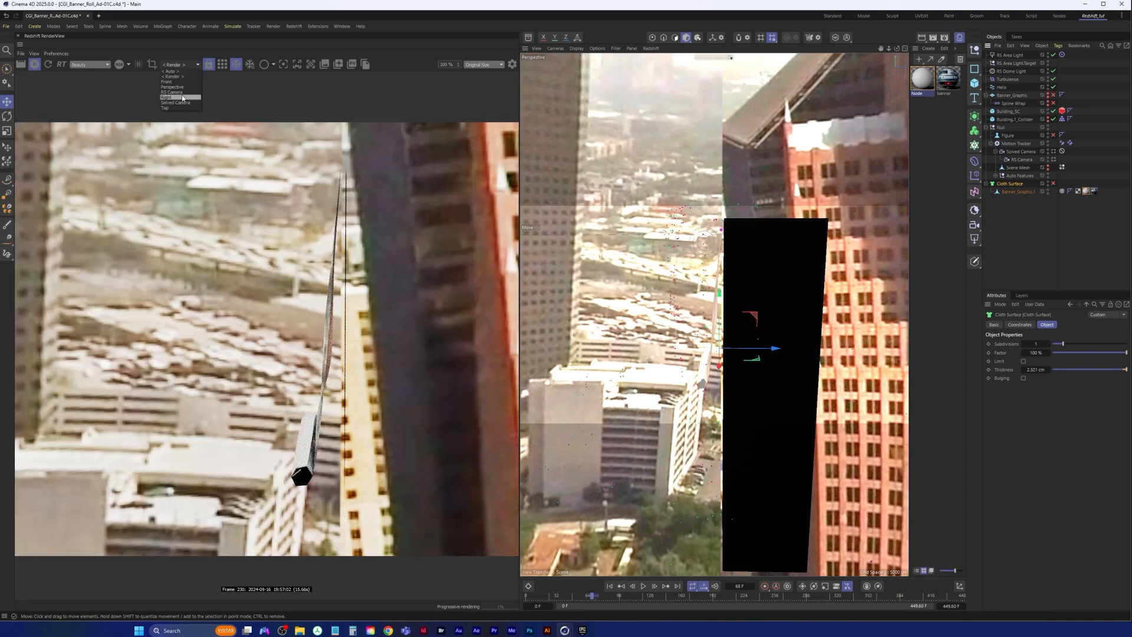
left_click(181, 92)
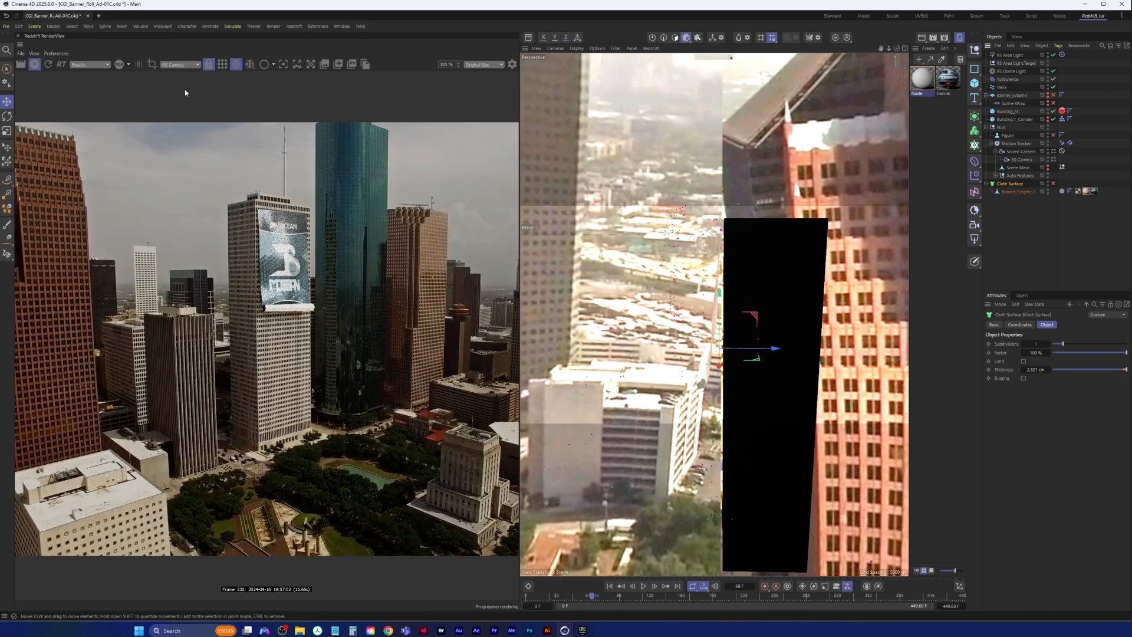
Step: Frame the banner on the building in the viewport and turn off the RS Dome Light's environment background
scroll(778, 282, "down", 6)
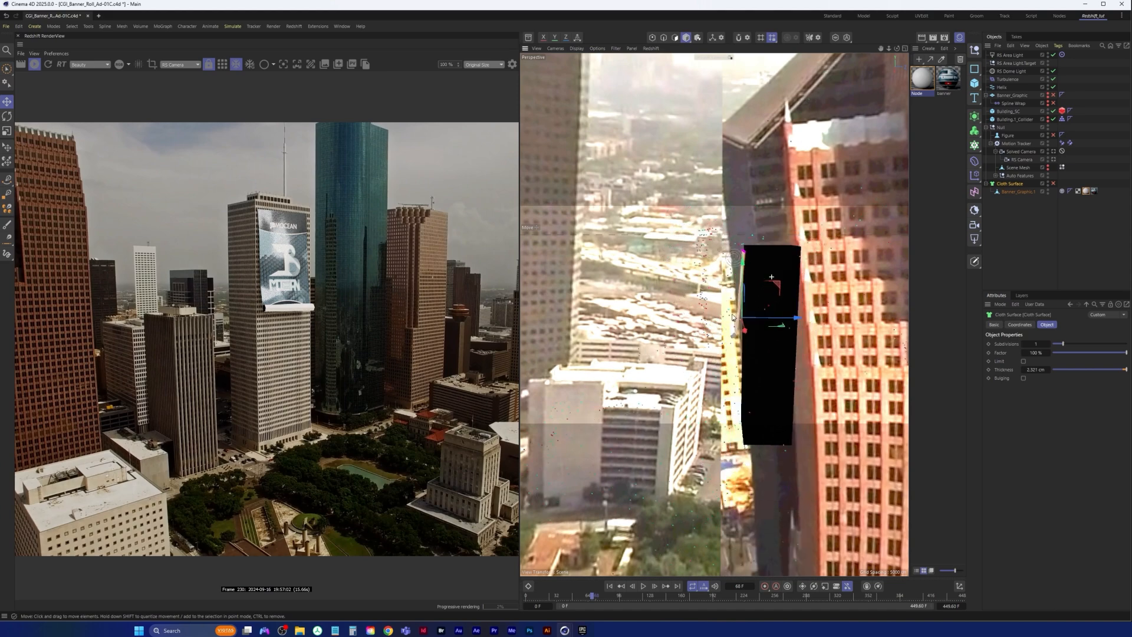
middle_click_drag(759, 320, 718, 345, "alt")
left_click_drag(718, 345, 733, 326, "alt")
scroll(733, 326, "up", 7)
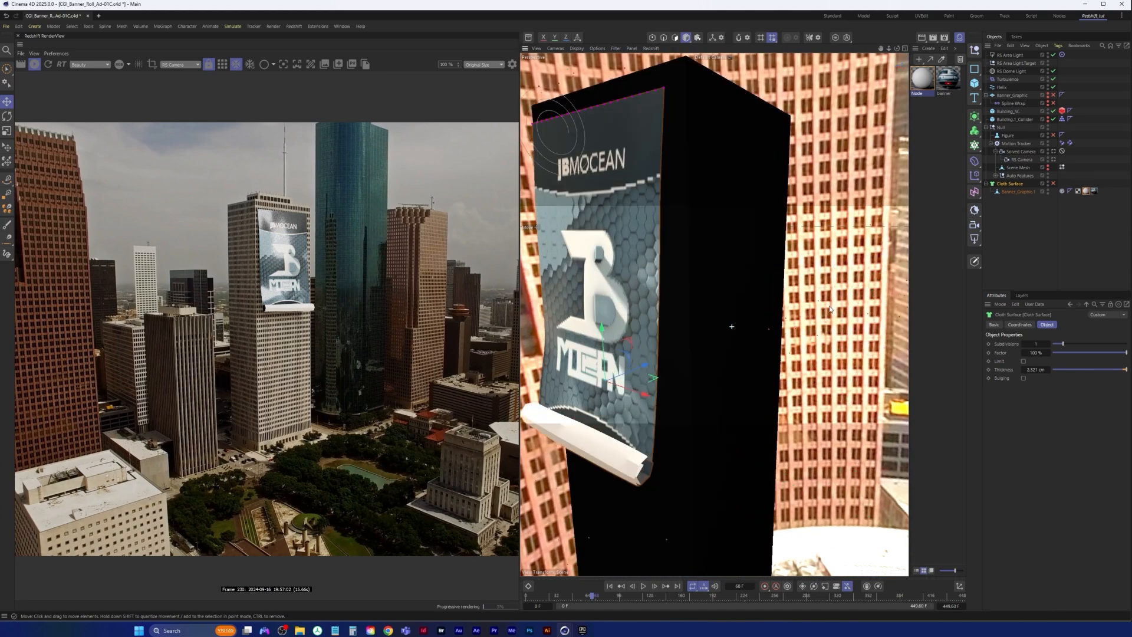
scroll(733, 326, "down", 4)
left_click_drag(681, 352, 696, 359, "alt")
scroll(696, 359, "up", 3)
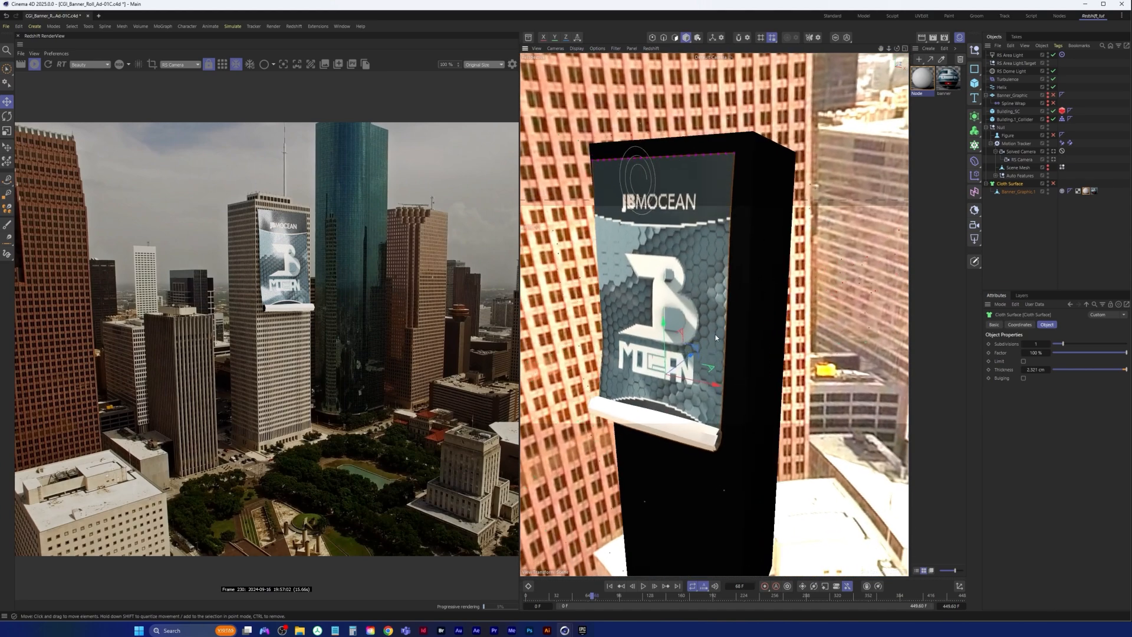
left_click(1011, 71)
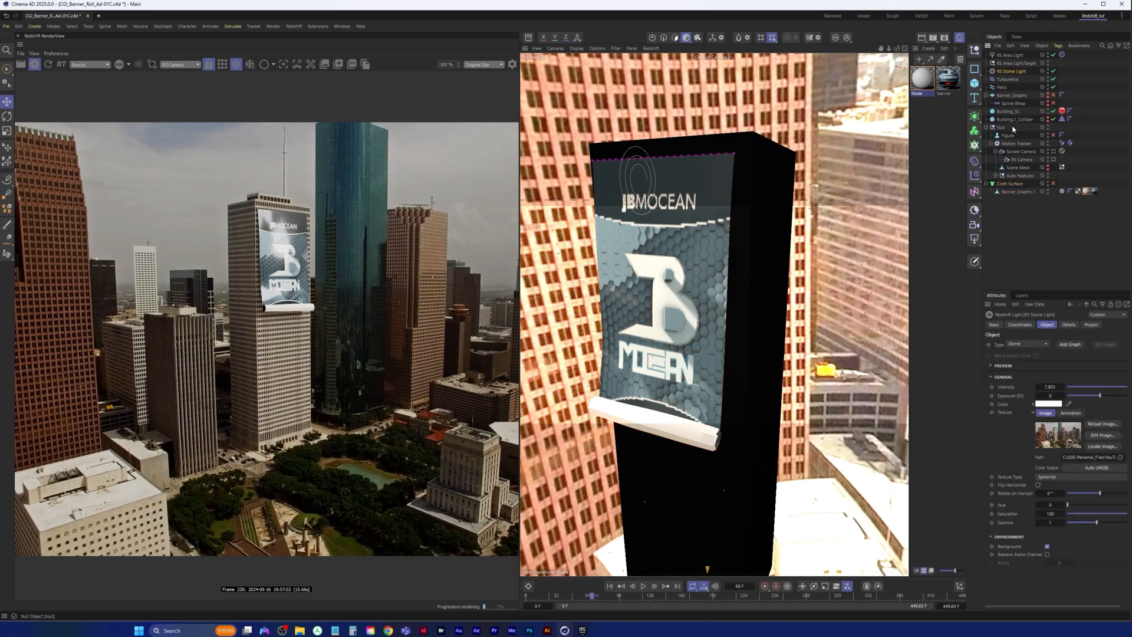
left_click(1047, 546)
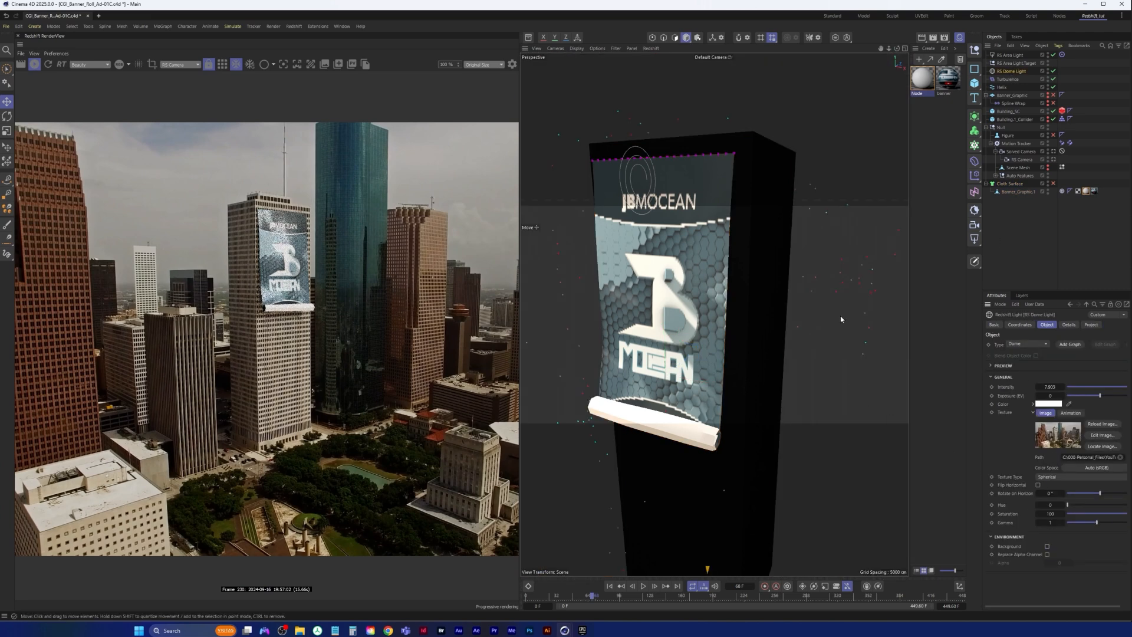
Step: Shift the Cloth Surface banner slightly sideways across the facade along the X axis, and check the render at frame 190
left_click(670, 292)
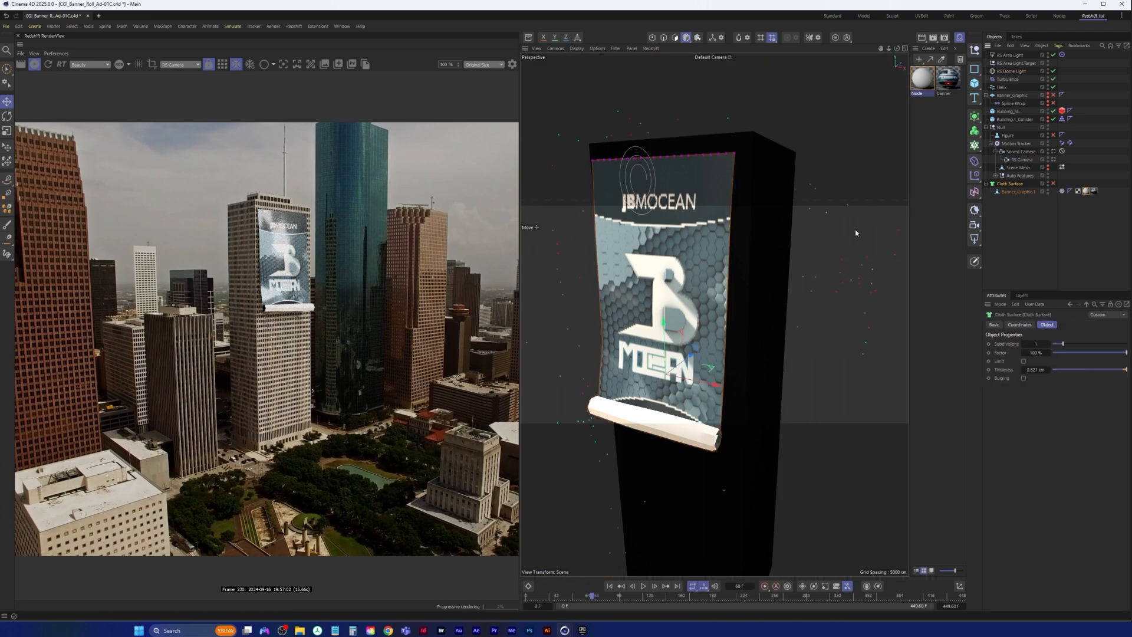
scroll(717, 327, "up", 2)
middle_click_drag(718, 328, 723, 328, "alt")
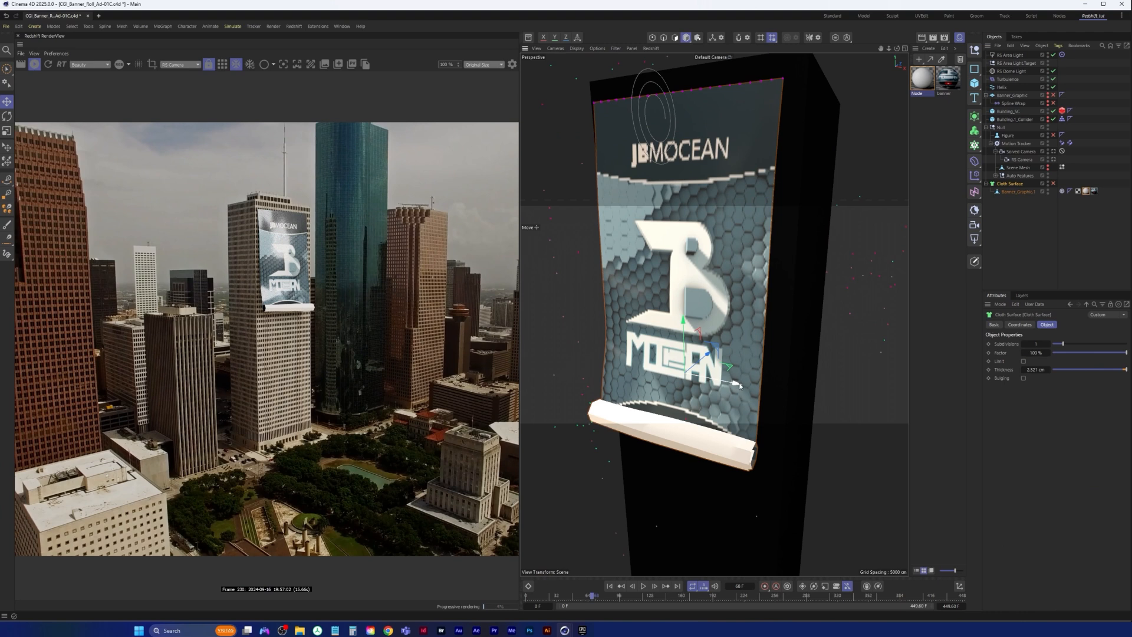
left_click_drag(739, 385, 741, 384)
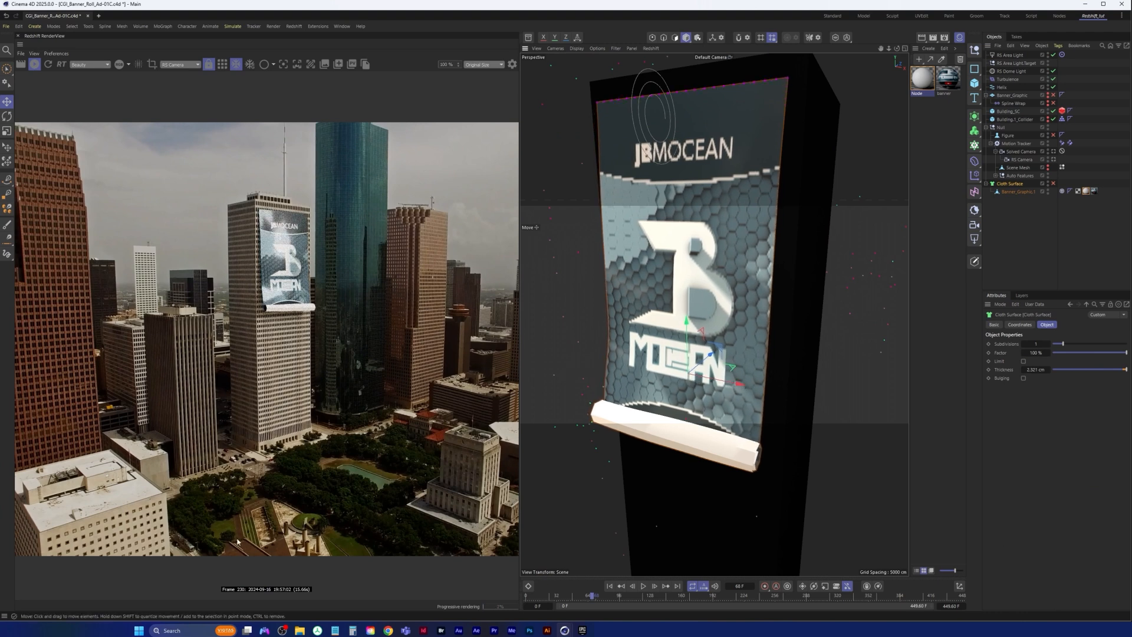
left_click_drag(591, 597, 714, 596)
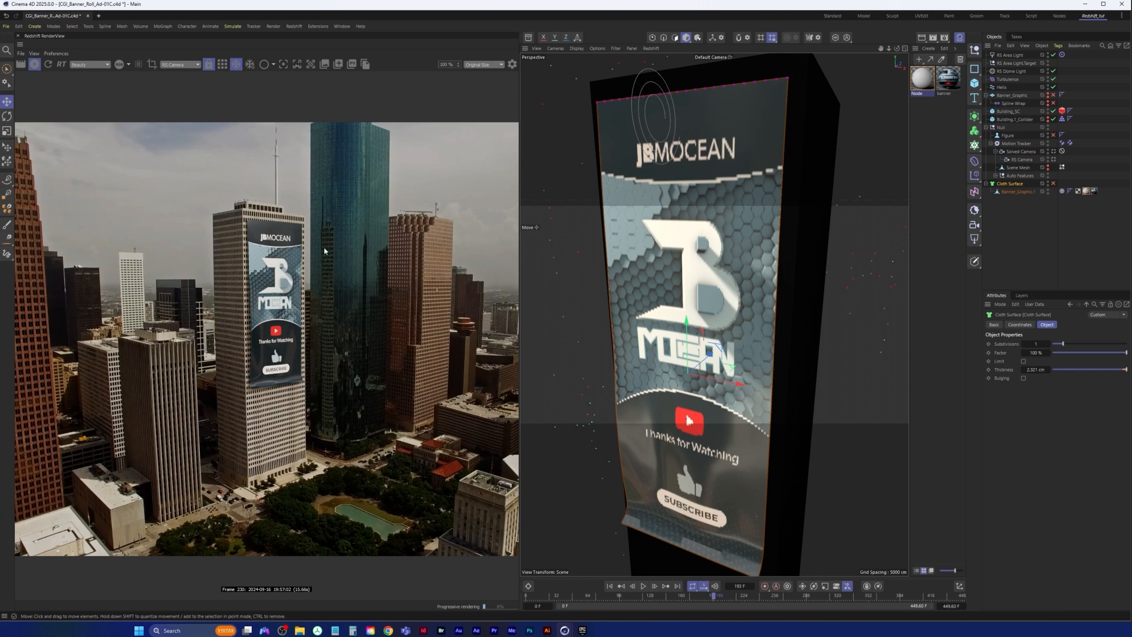
Step: Add a cube, nest it under the Building_SC object to line it up, return it to the top level, and save the project
left_click(975, 84)
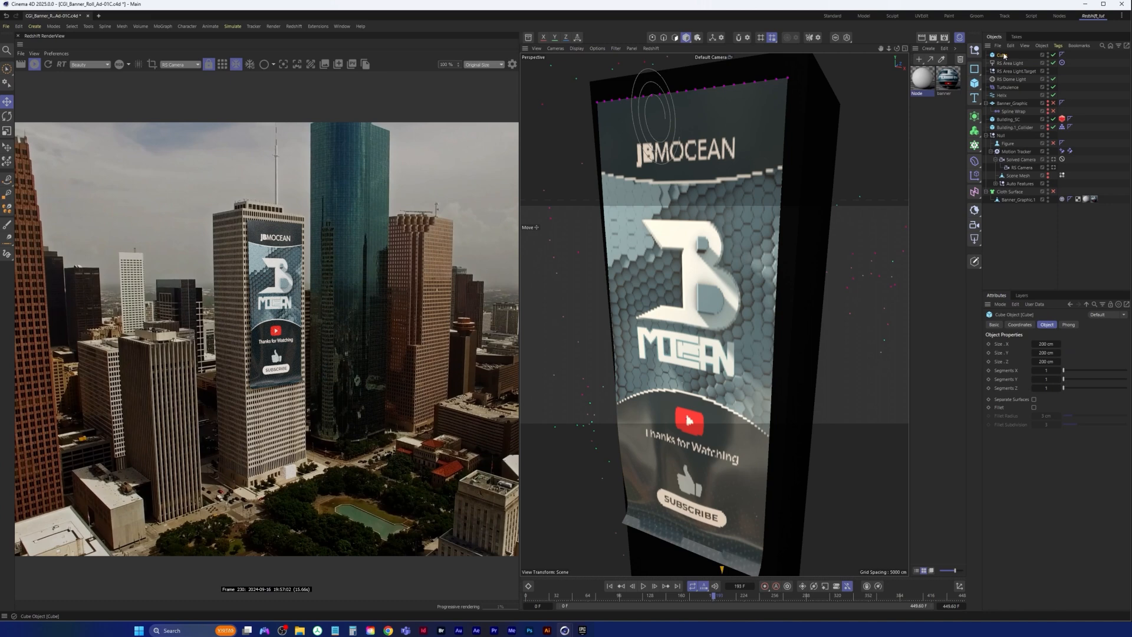
left_click_drag(1005, 57, 1015, 122)
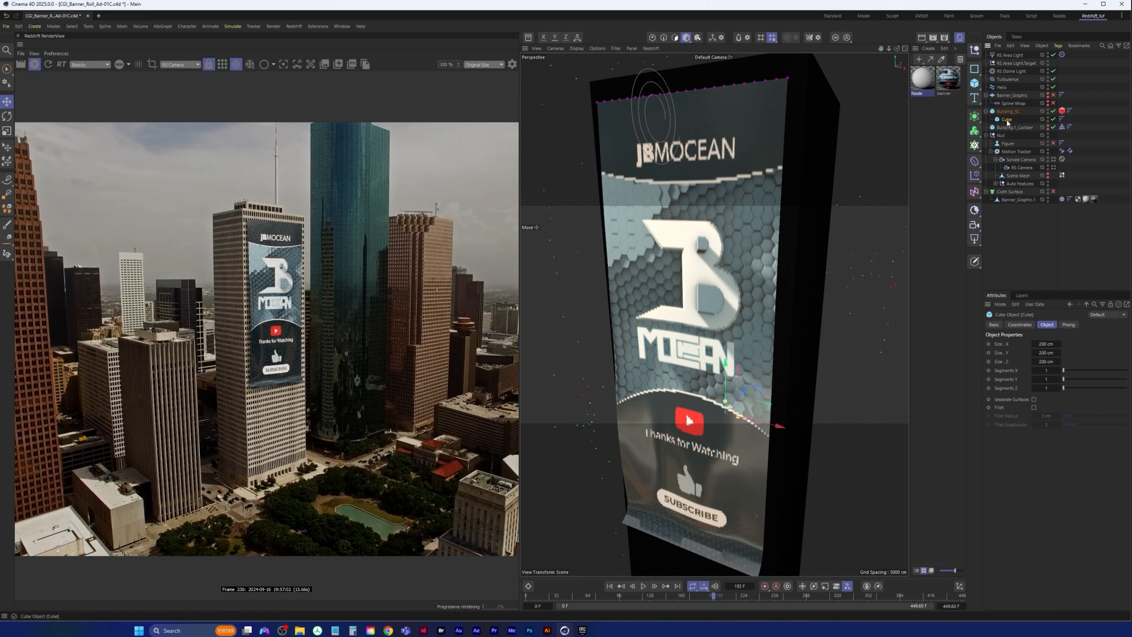
left_click_drag(1004, 120, 1005, 55)
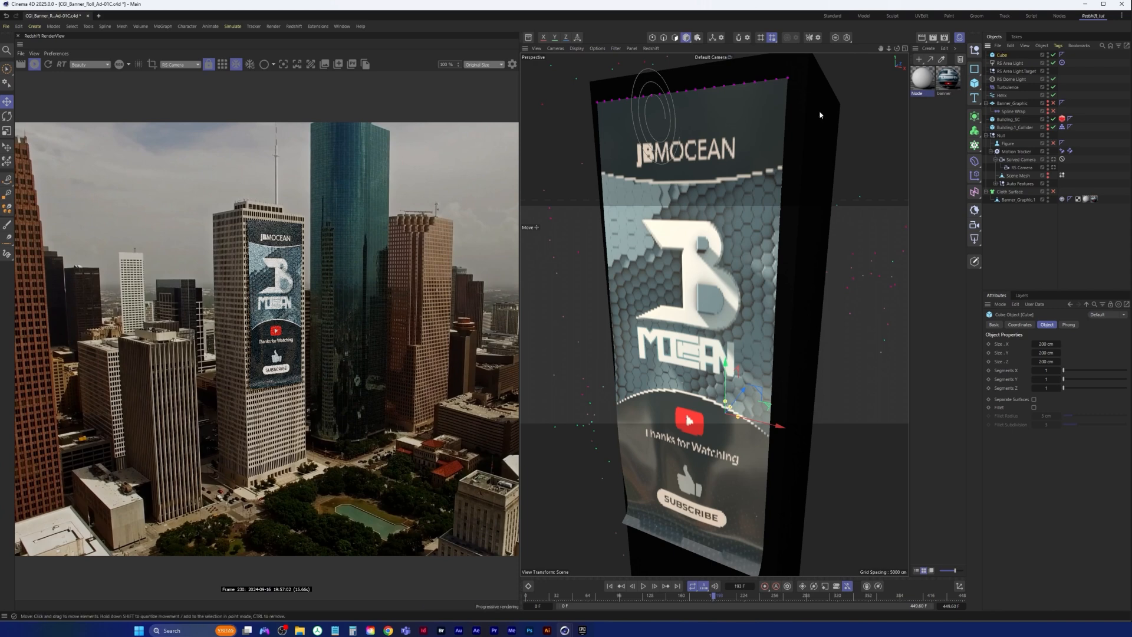
left_click(35, 65)
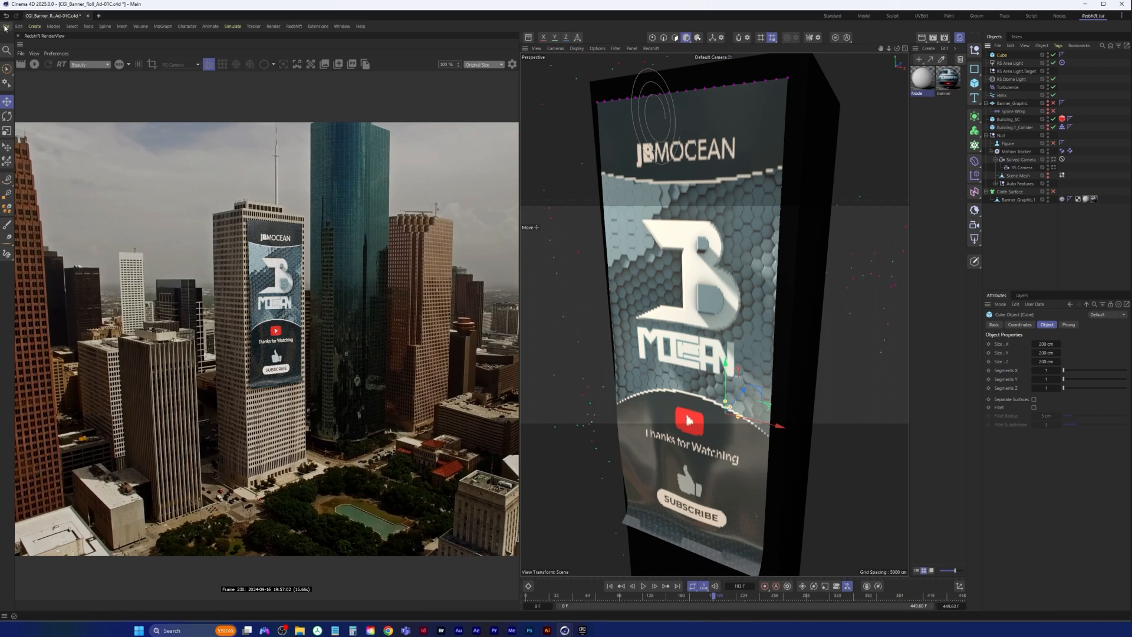
left_click(6, 27)
left_click(28, 129)
Step: Raise the cube to the banner's top edge and shrink it to about 63.5 cm high and 50.7 cm deep
left_click_drag(730, 407, 625, 392, "alt")
scroll(761, 366, "down", 5)
left_click_drag(753, 365, 706, 188)
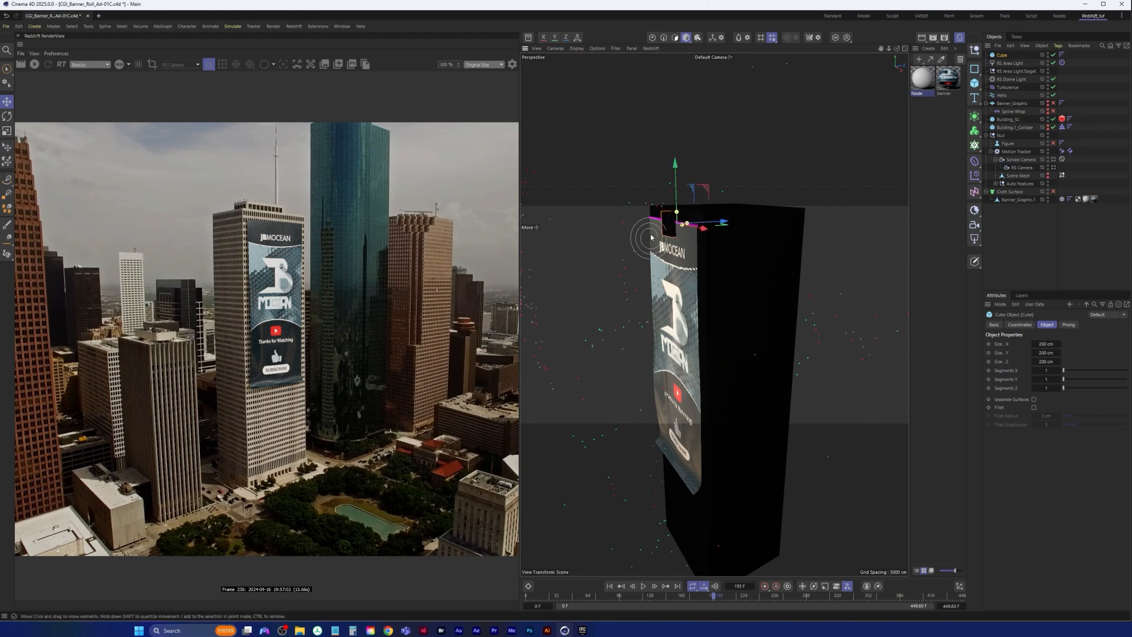
scroll(664, 226, "up", 8)
left_click_drag(758, 149, 748, 188)
left_click_drag(746, 247, 712, 287, "alt")
left_click_drag(768, 263, 679, 199)
right_click_drag(661, 263, 595, 265, "alt")
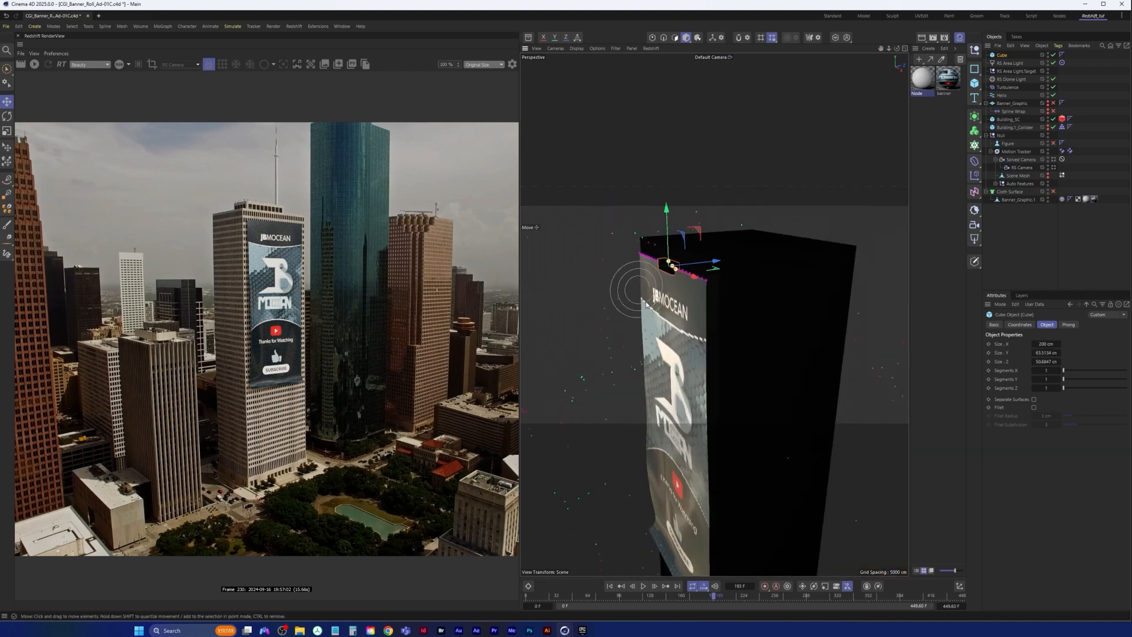
Step: Shift the cube along the banner's top edge and stretch it to about 995 cm wide to form a mounting bar
left_click_drag(596, 265, 690, 276, "alt")
right_click_drag(690, 276, 760, 268, "alt")
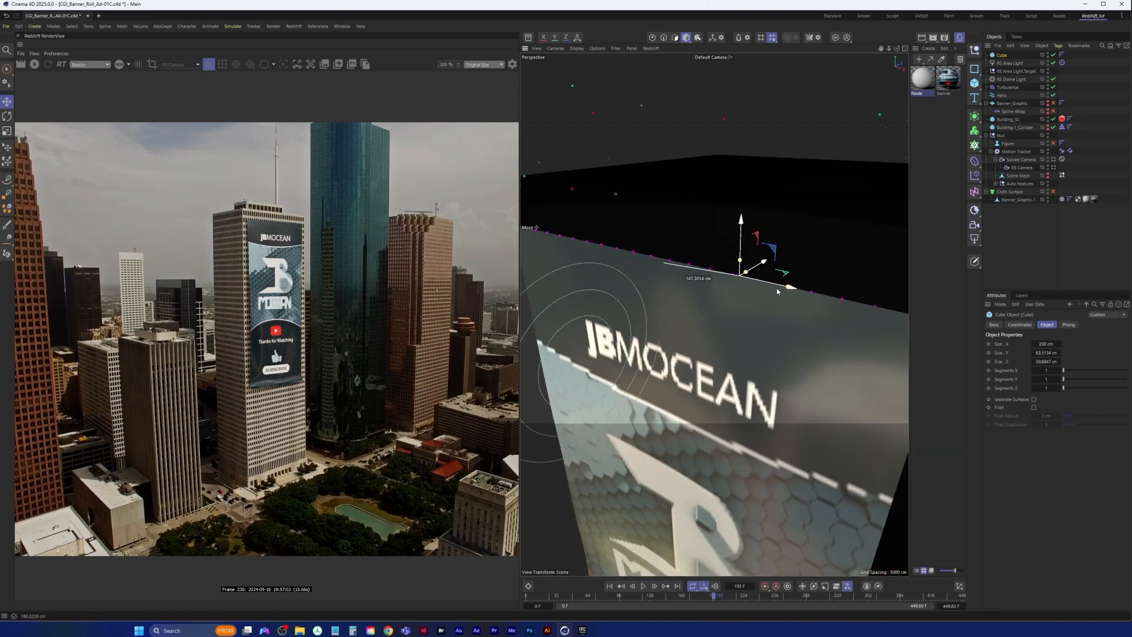
scroll(690, 298, "down", 5)
left_click_drag(691, 300, 800, 310)
scroll(781, 306, "up", 5)
scroll(767, 313, "down", 5)
scroll(656, 319, "up", 5)
left_click_drag(655, 319, 647, 303, "alt")
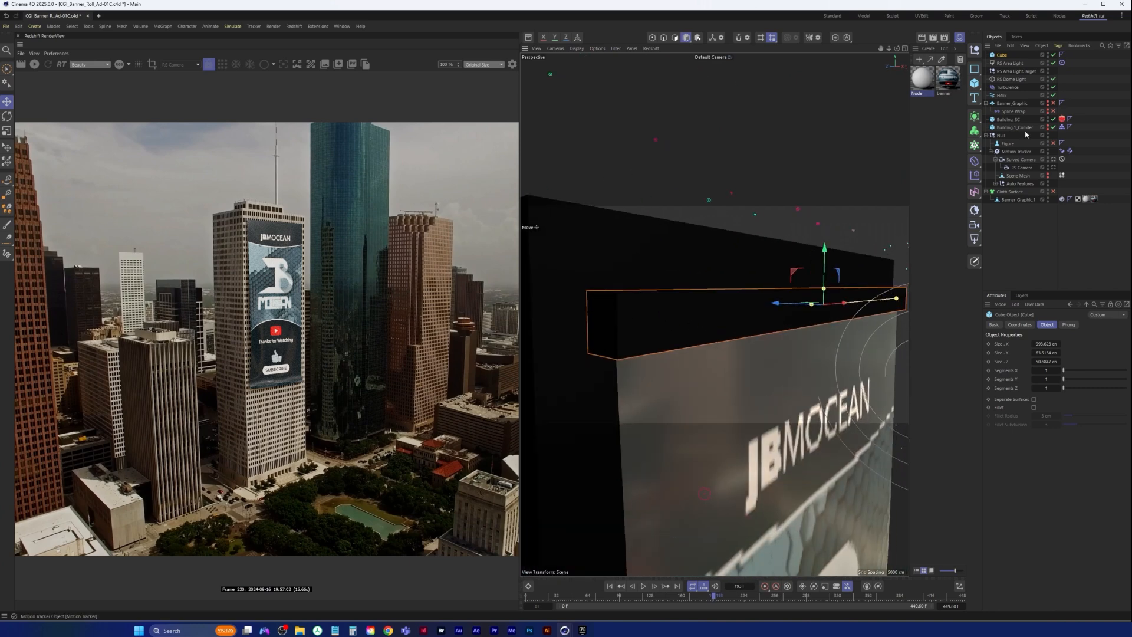
Step: Enable the fillet on the cube and set its radius to 10 cm
left_click(1035, 408)
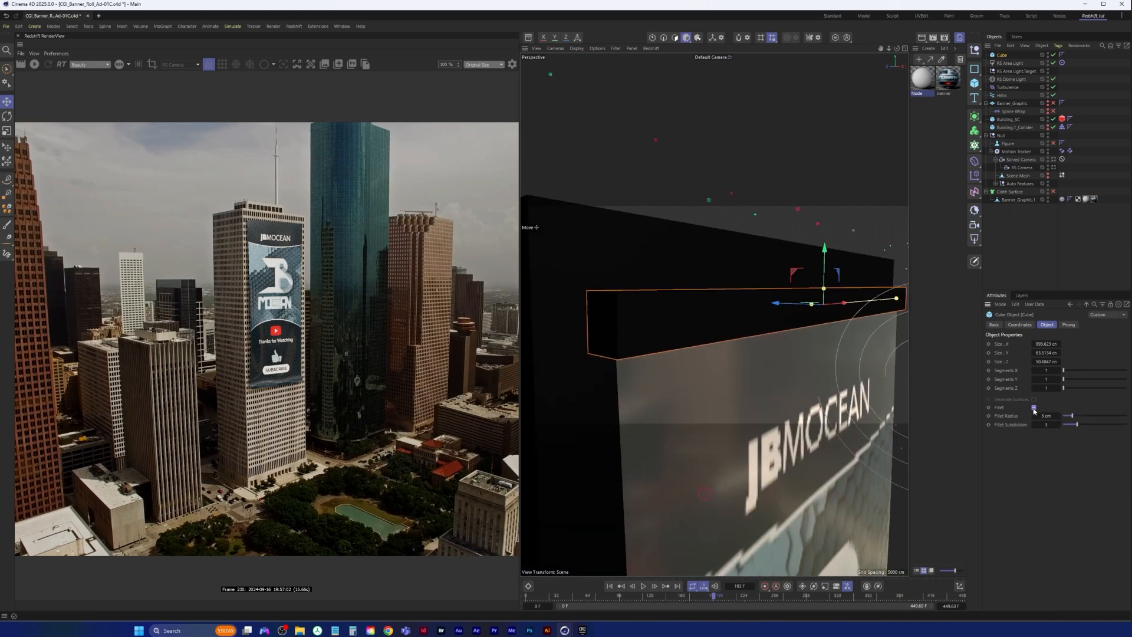
left_click_drag(1039, 416, 1051, 416)
left_click_drag(791, 392, 651, 353, "alt")
scroll(698, 334, "down", 5)
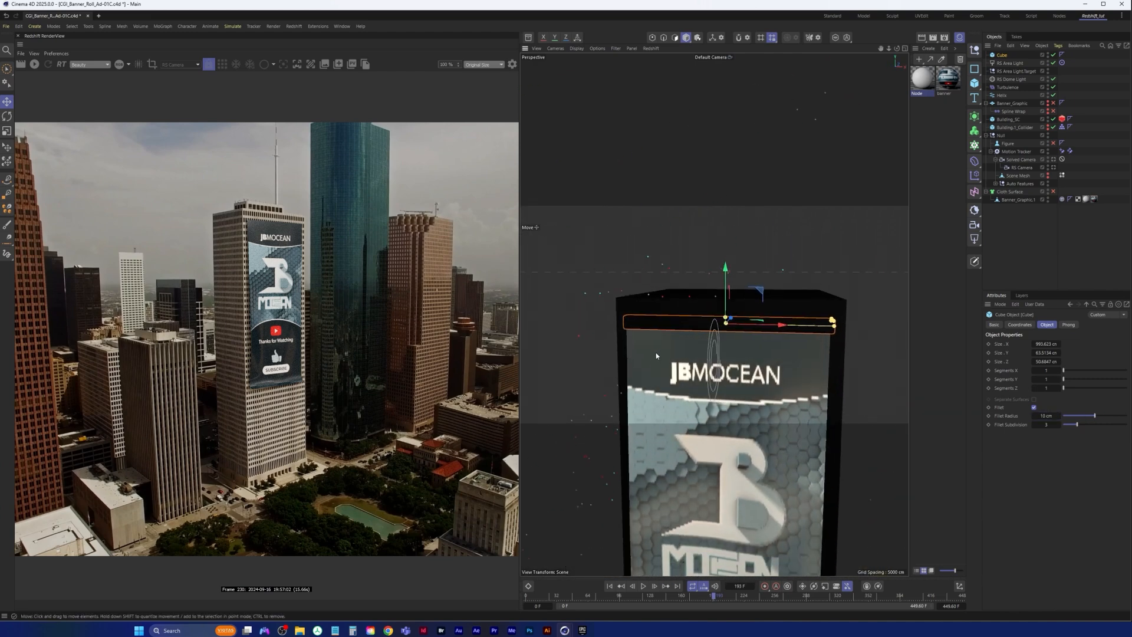
Step: Restart the live render through RS Camera and widen the cube to about 1055 cm so it overhangs the banner's sides
left_click(35, 65)
left_click(188, 64)
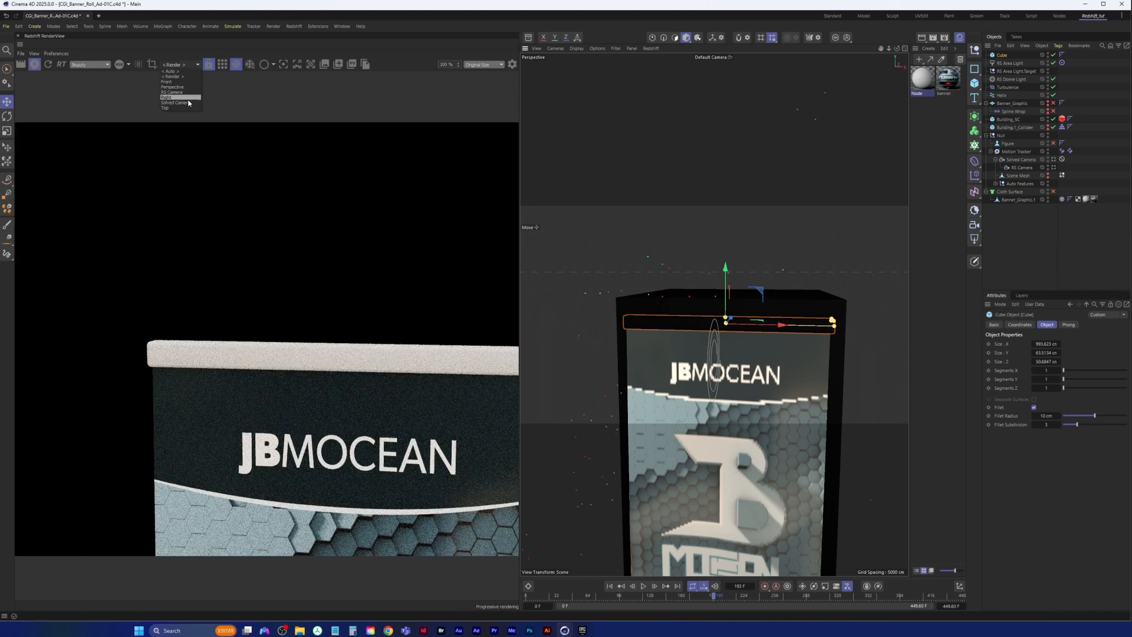
left_click(192, 104)
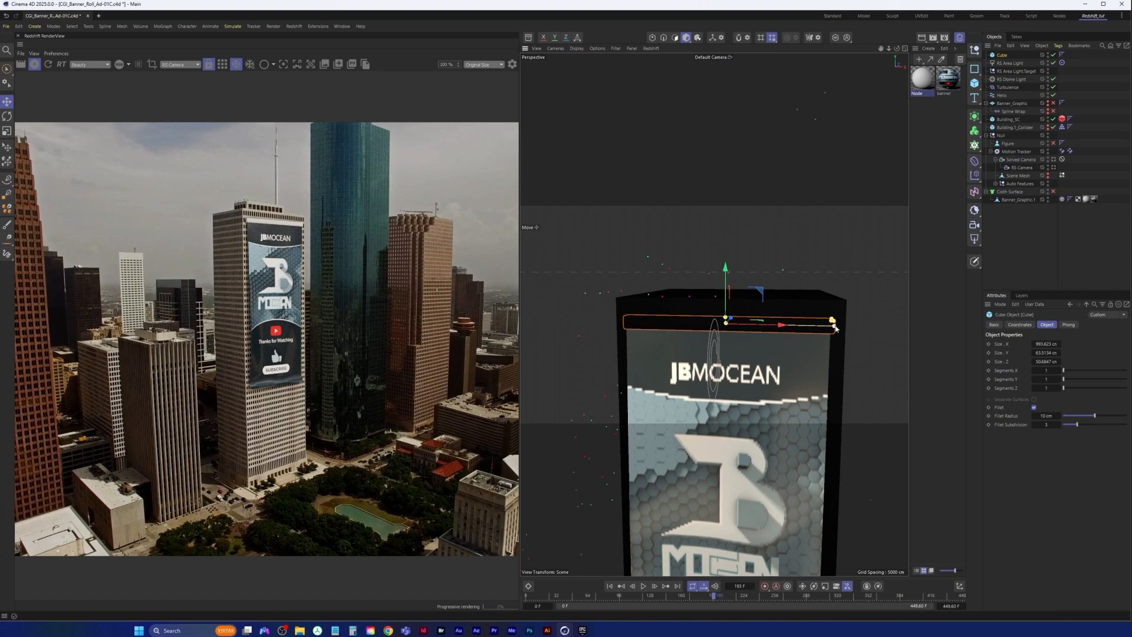
left_click_drag(832, 321, 844, 330)
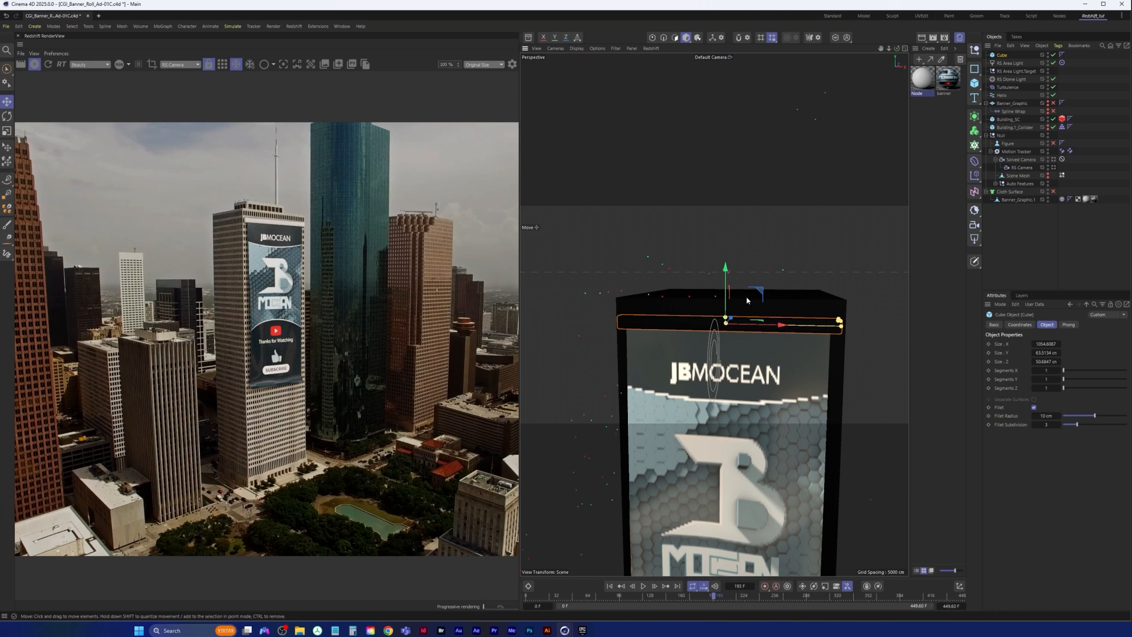
Step: Tilt the cube to match the building's roofline by setting its bank rotation to 1.1°
key("r")
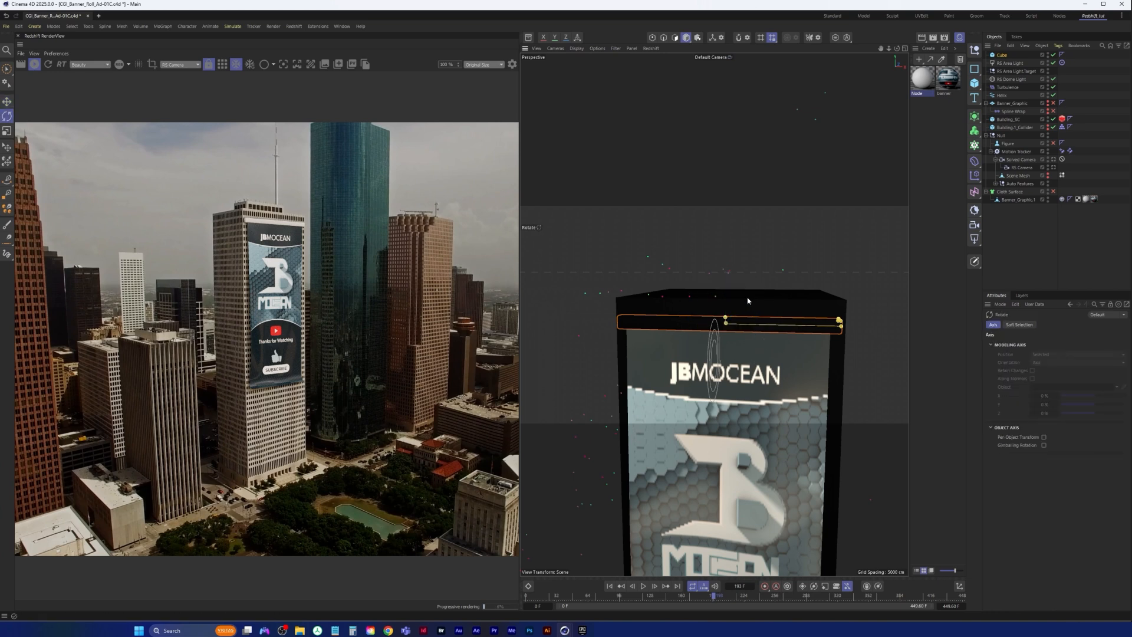
left_click_drag(749, 299, 748, 299)
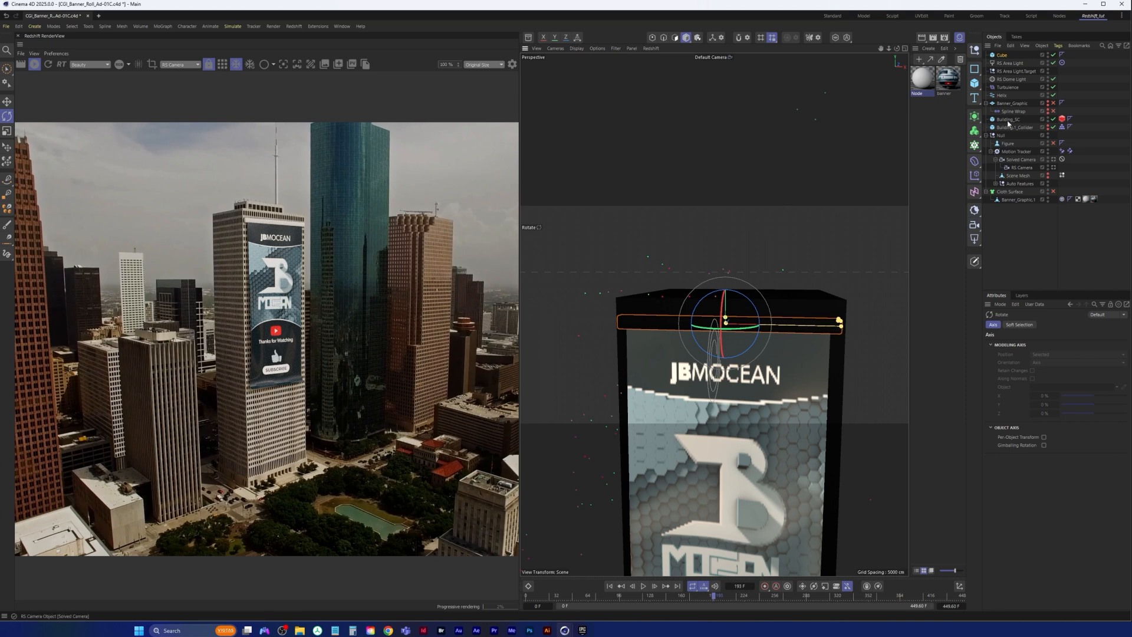
left_click(1002, 55)
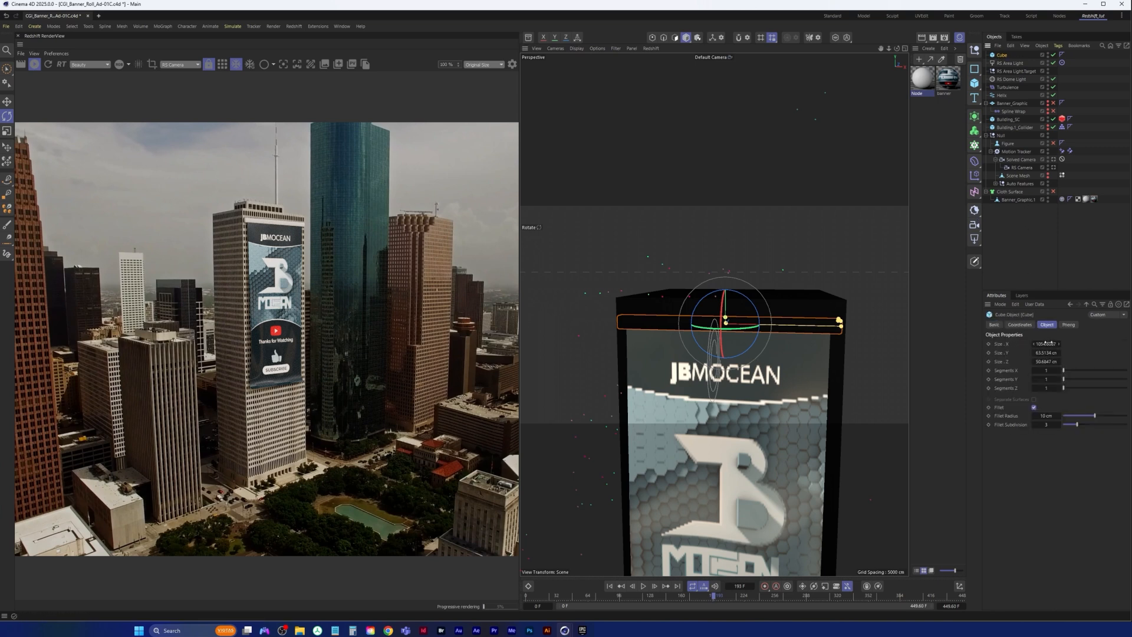
left_click(1020, 324)
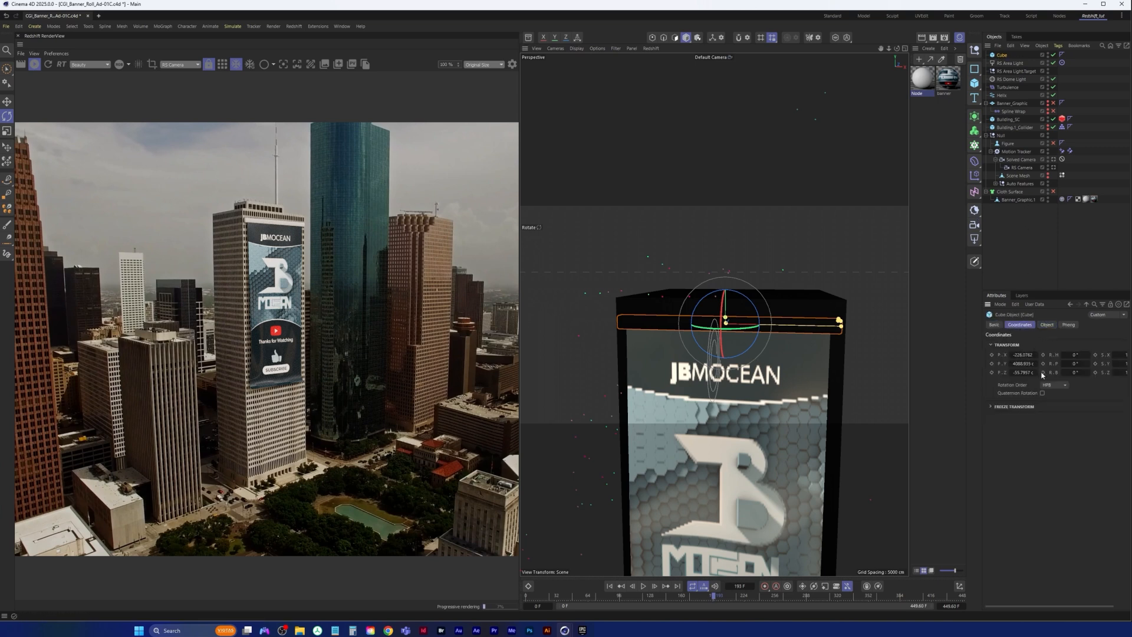
left_click_drag(1074, 355, 1075, 374)
left_click_drag(1073, 372, 1080, 373)
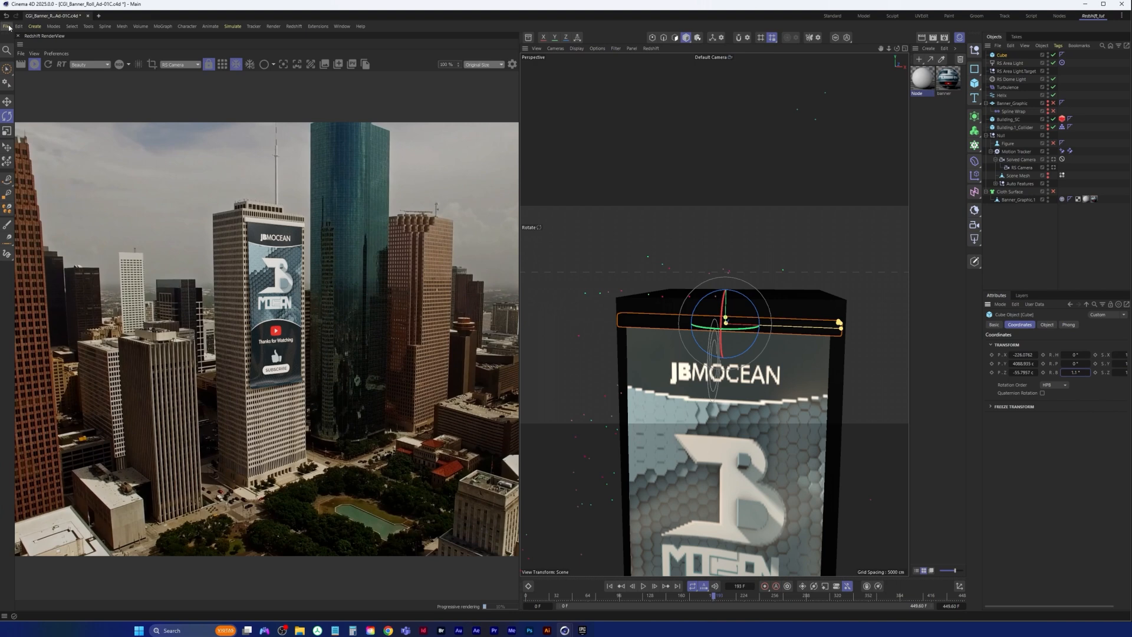
Step: Play the unrolling from frame 0 and return to frame 68 to check the bar above the banner in the render
left_click(611, 586)
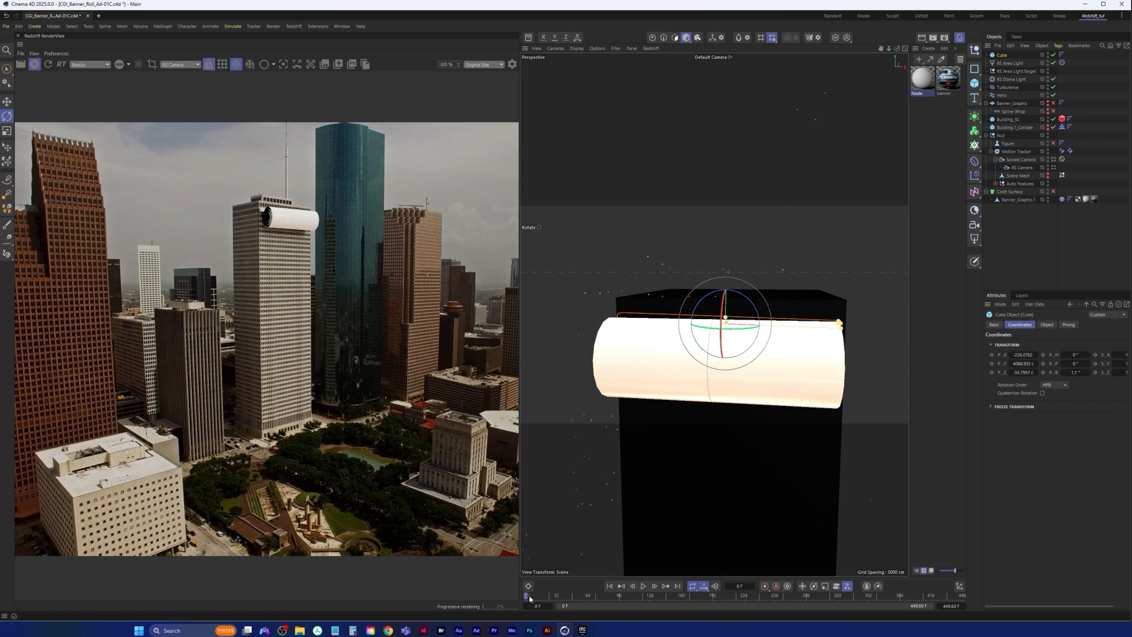
key("F8")
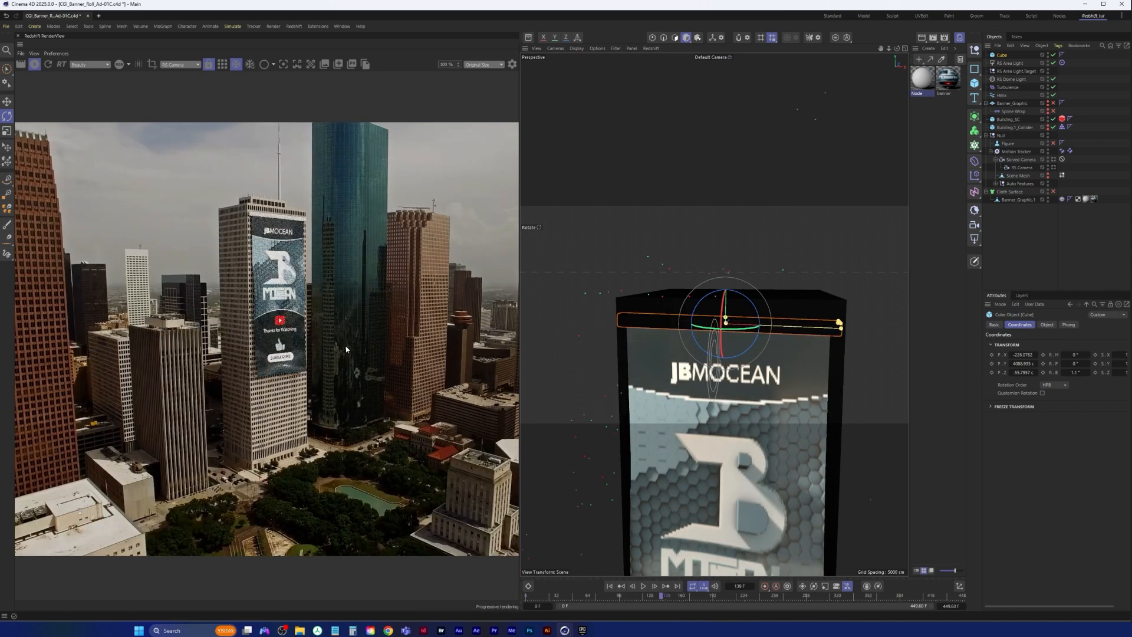
left_click_drag(658, 597, 592, 600)
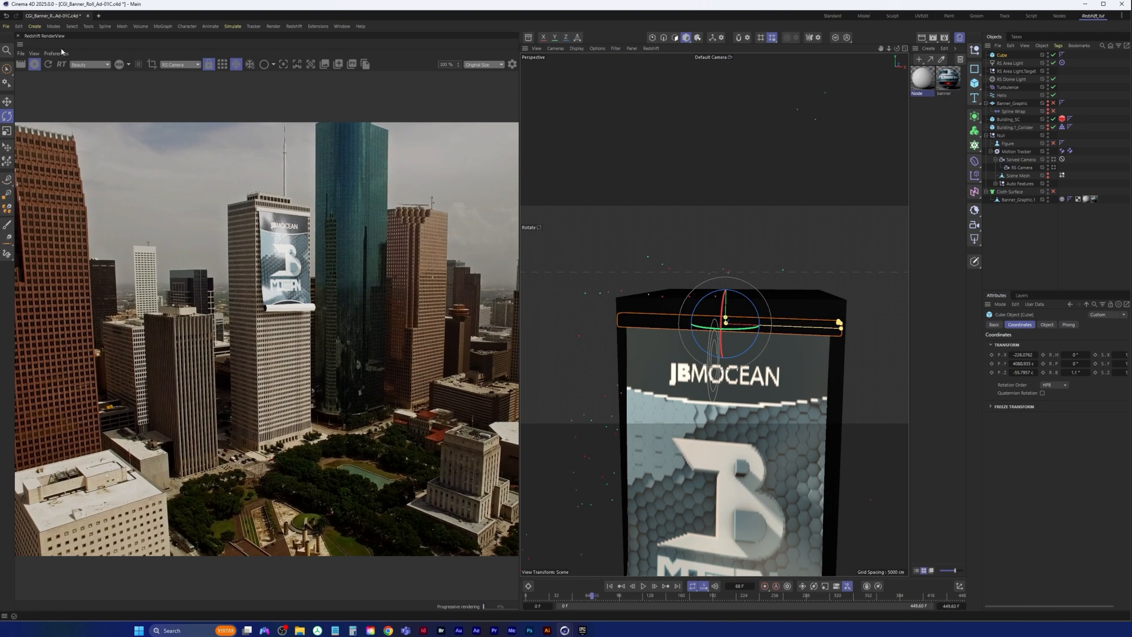
Step: Browse the asset library's materials for "plastic" and "rough" to find a surface for the bar
left_click(530, 38)
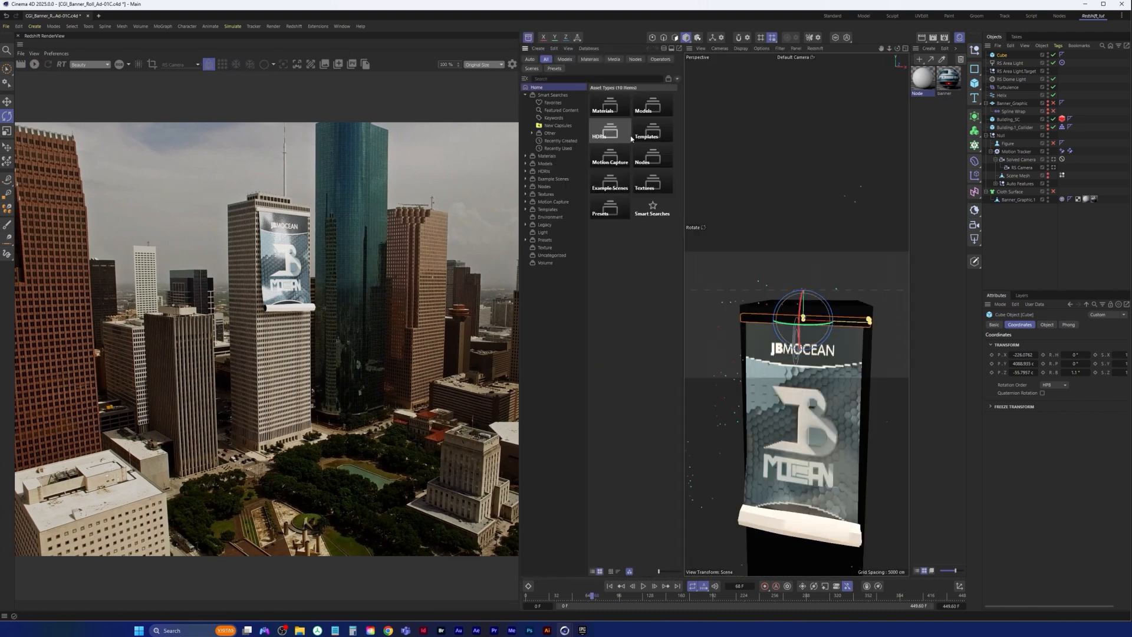
left_click(564, 78)
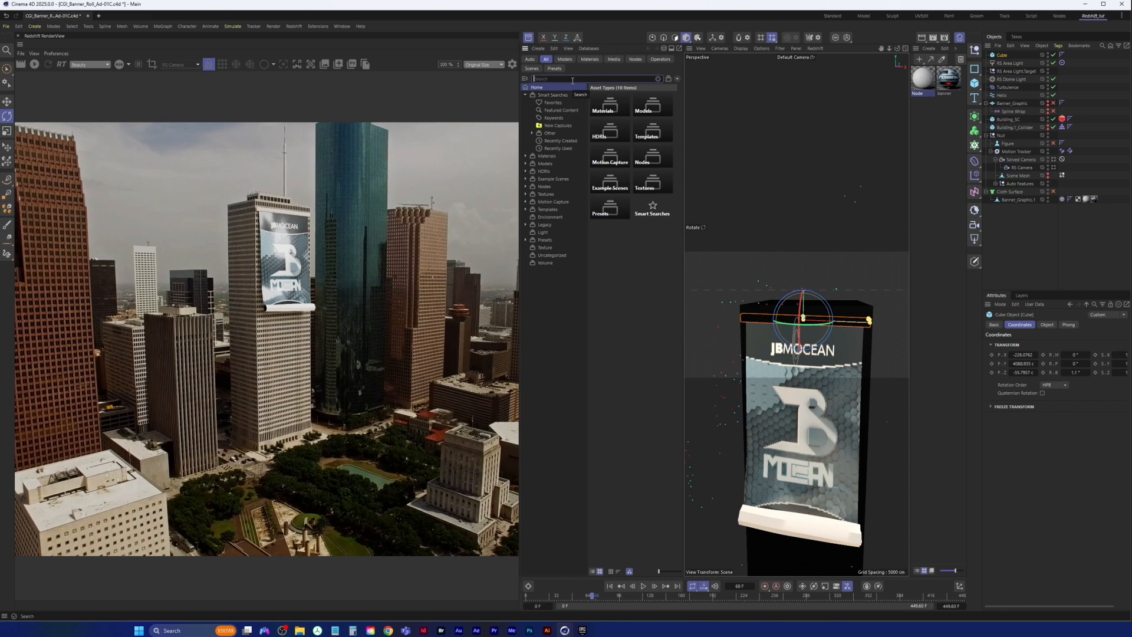
type("plastic")
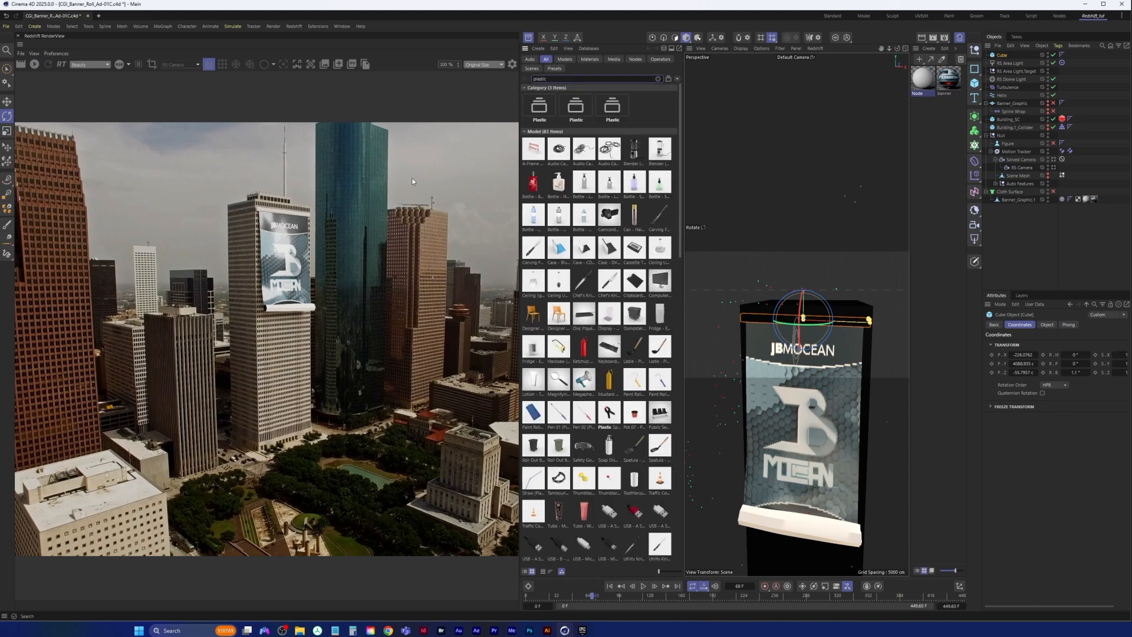
left_click(590, 59)
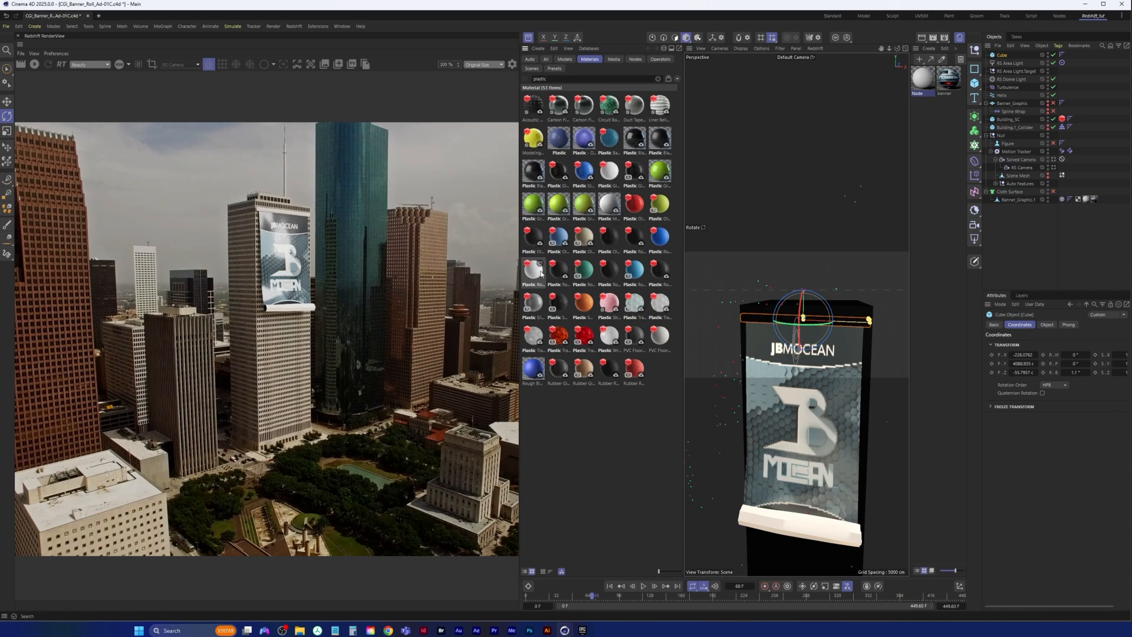
left_click(554, 79)
type("rough")
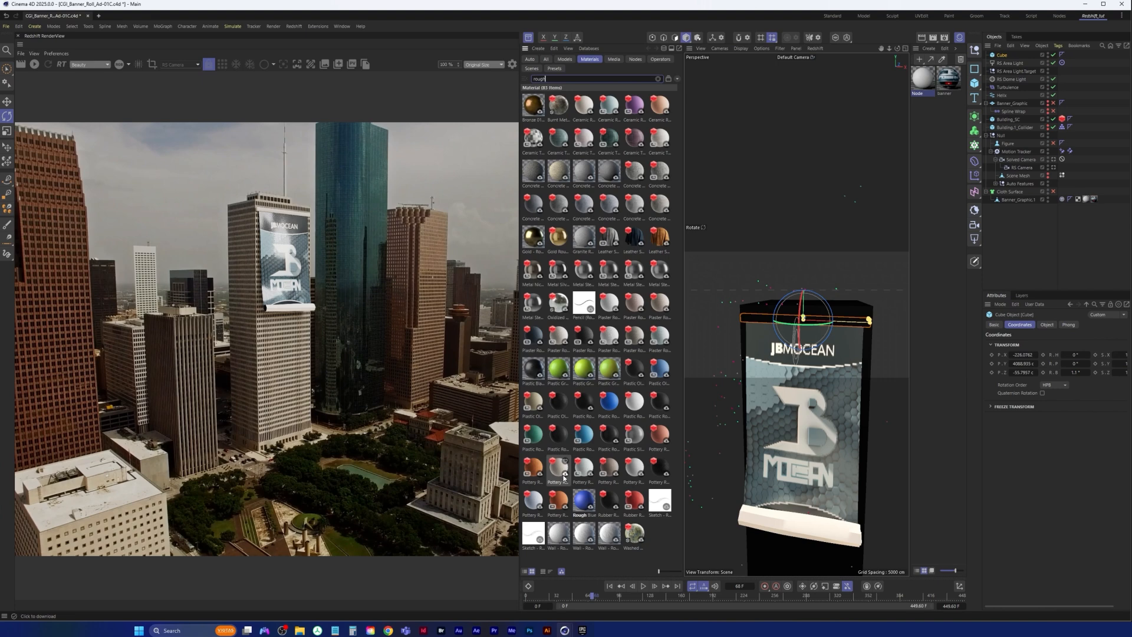
Step: Search the material assets for "plastic", load Plastic Rough 001 White, and apply it to the cube
left_click_drag(546, 78, 500, 71)
type("plastic")
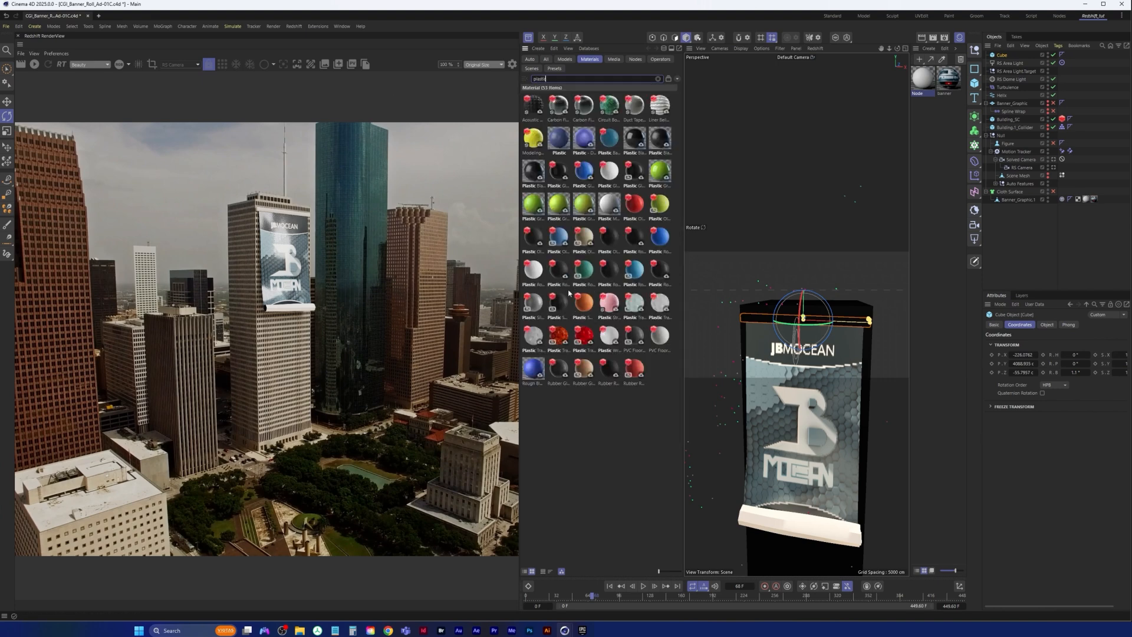
double_click(534, 274)
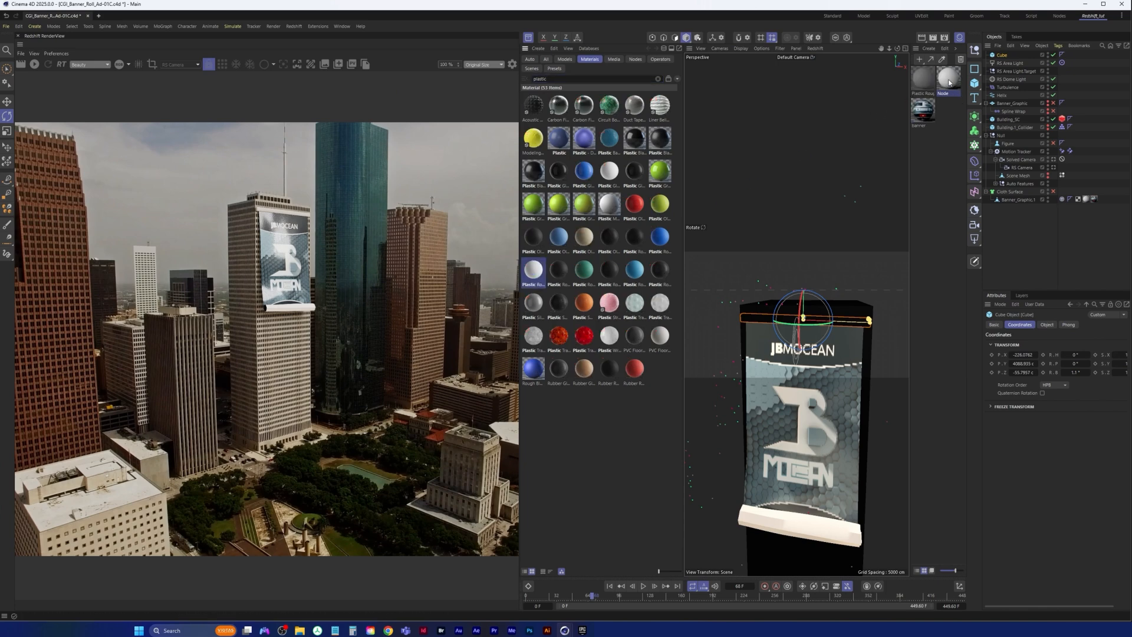
left_click_drag(925, 86, 1009, 55)
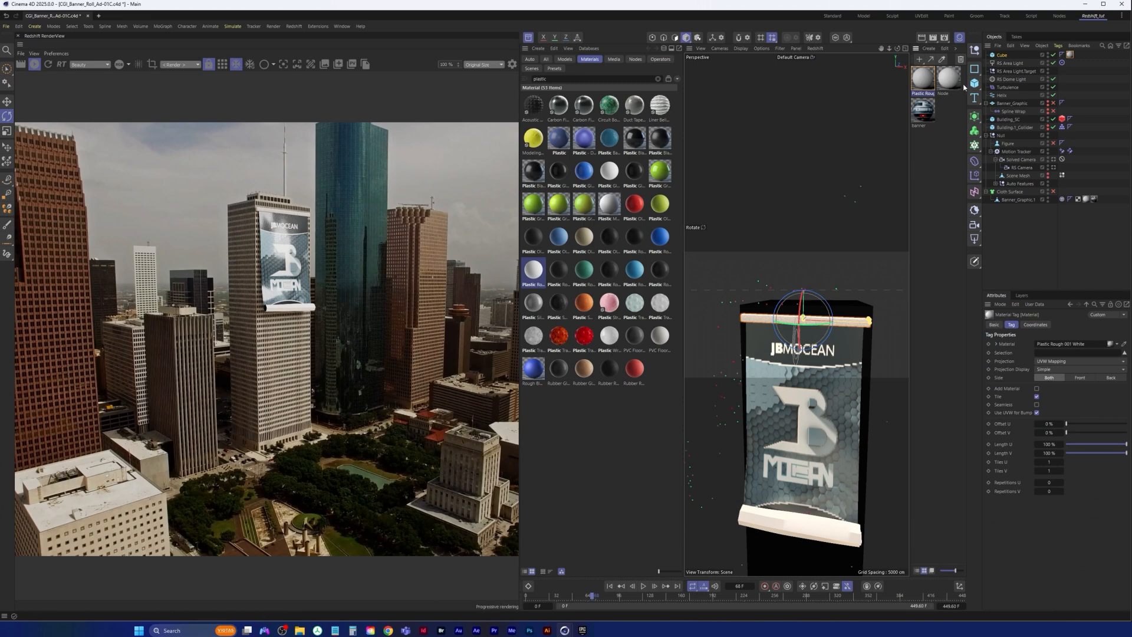
Step: Set the live render to RS Camera and examine the bar's plastic surface up close in the viewport
left_click(176, 65)
left_click(179, 98)
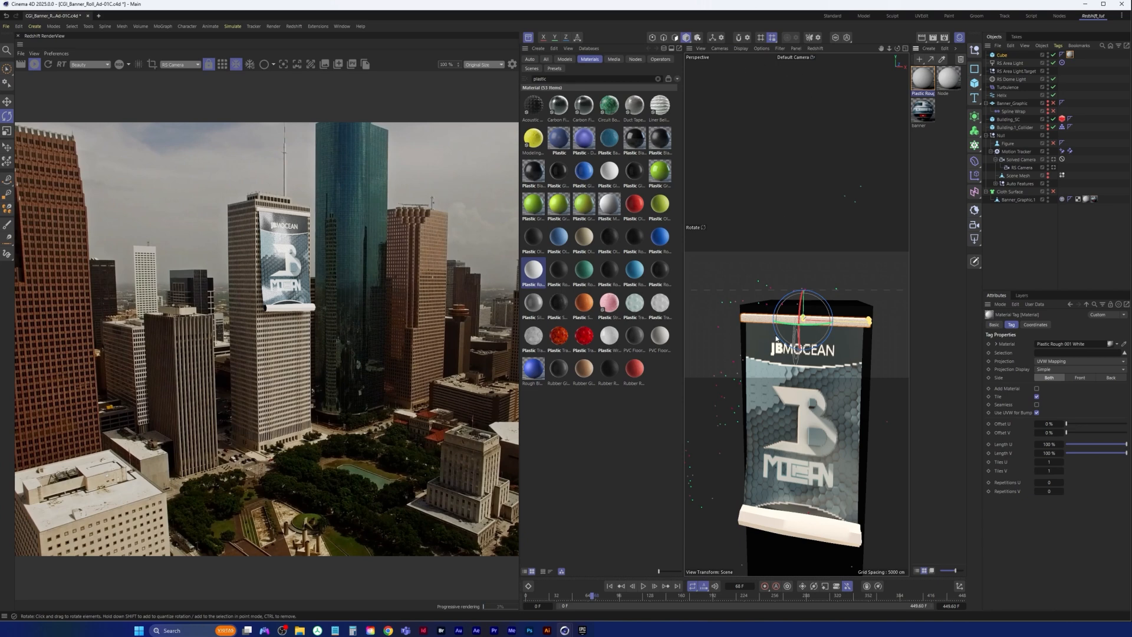
left_click_drag(776, 339, 721, 331, "alt")
right_click_drag(761, 309, 825, 298, "alt")
left_click_drag(798, 289, 778, 319, "alt")
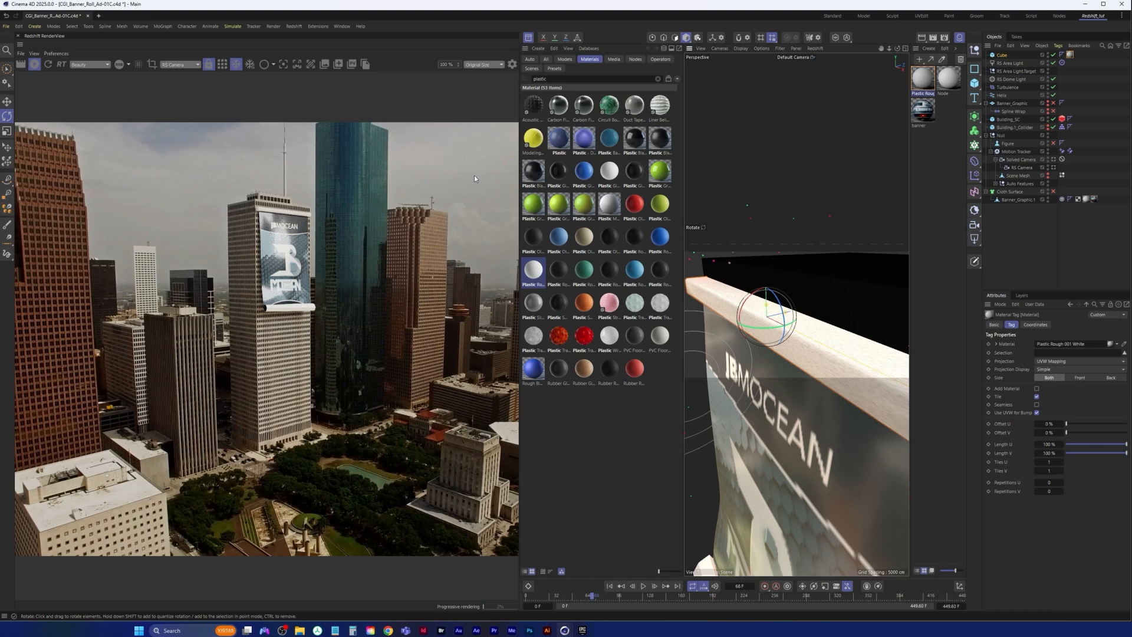
Step: Hide the material list and save the project
left_click(959, 39)
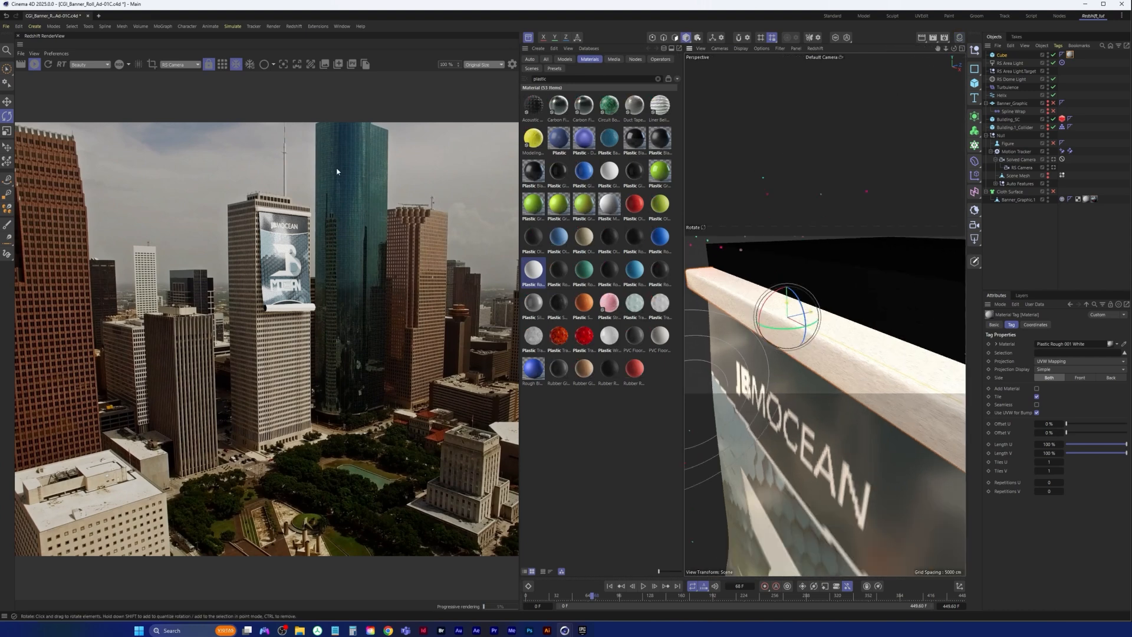
left_click(7, 27)
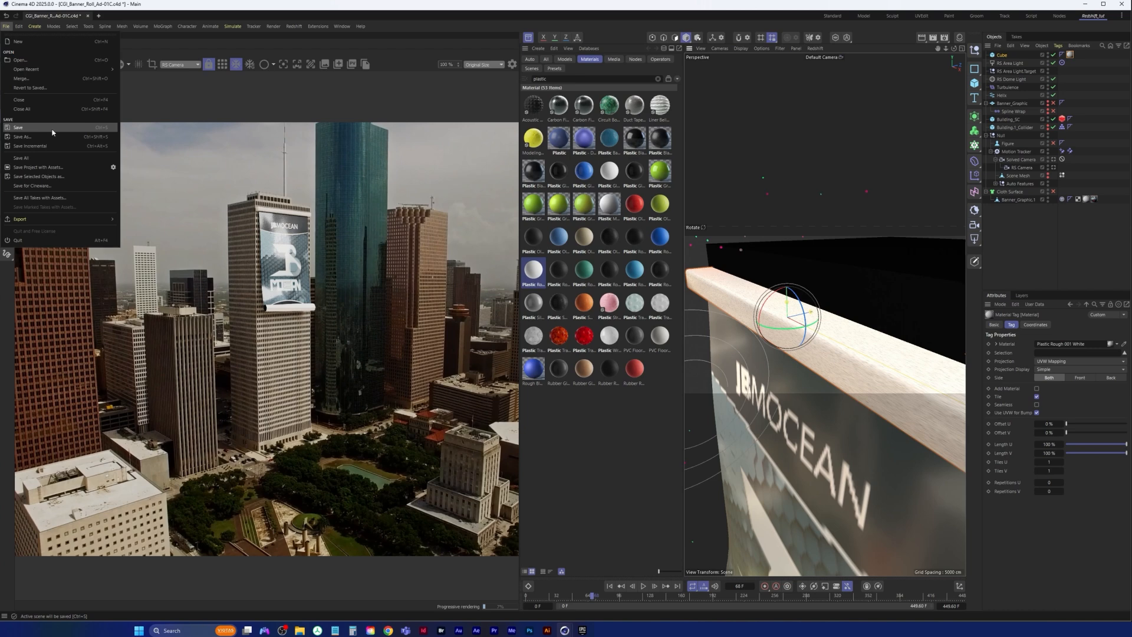
left_click(53, 131)
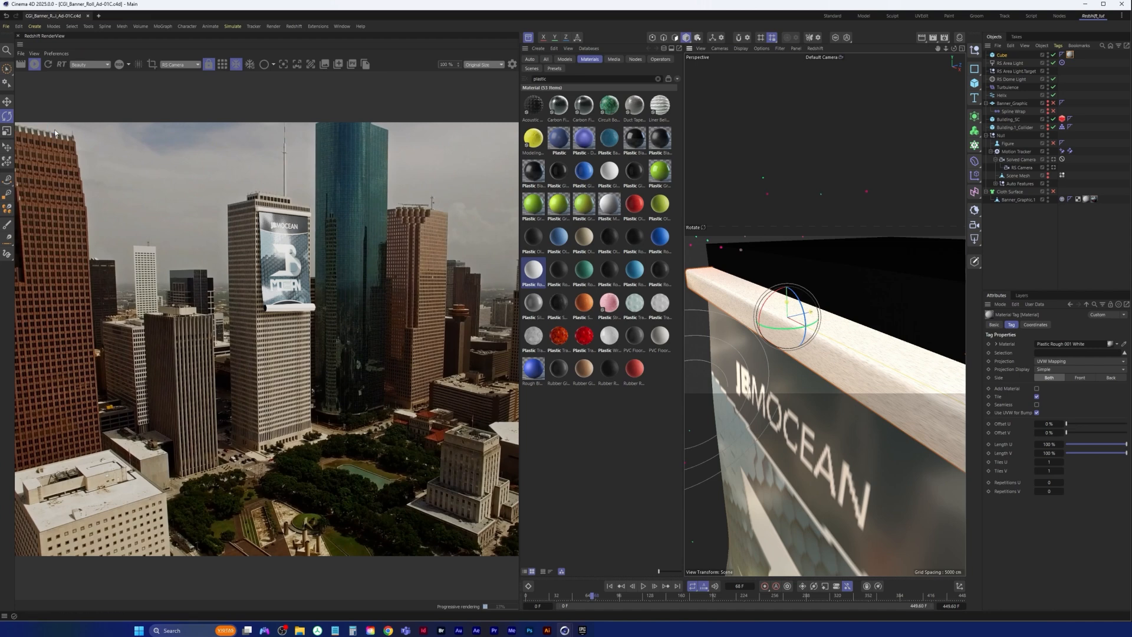
Step: Switch the viewport to the RS Camera, hide the material list and asset library, and clear the object selection
left_click(959, 39)
left_click(794, 57)
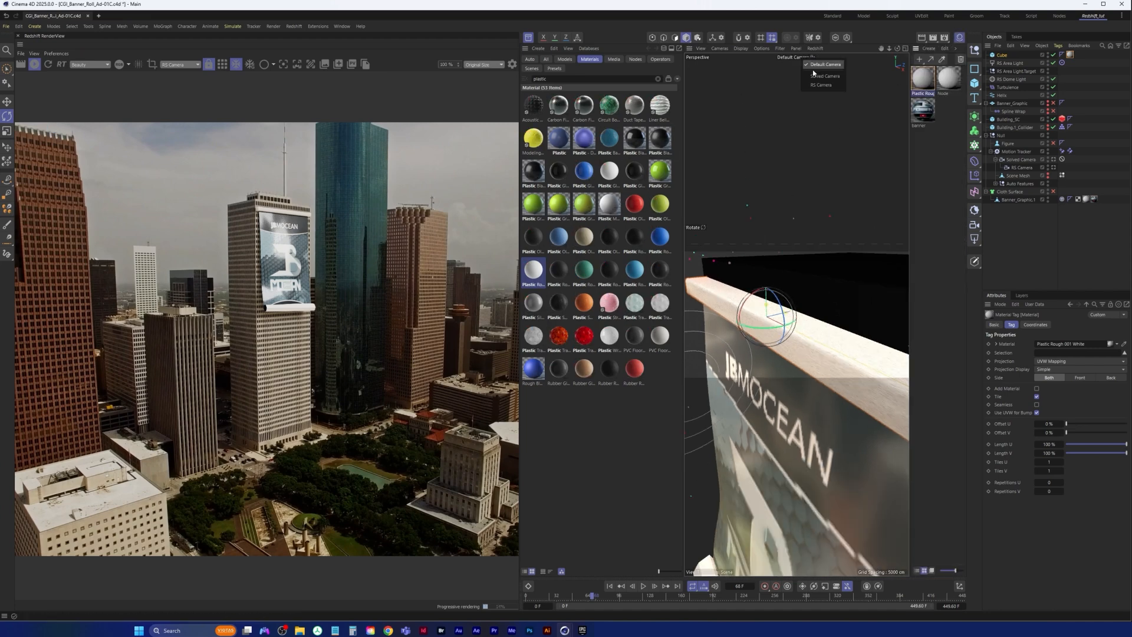
left_click(821, 85)
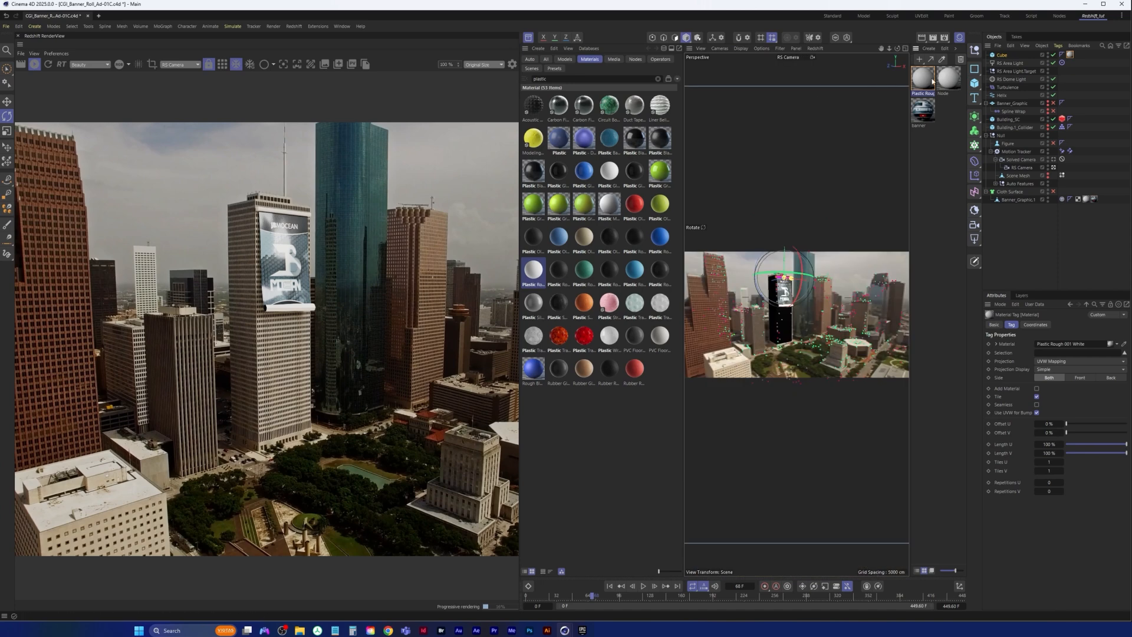
left_click(959, 38)
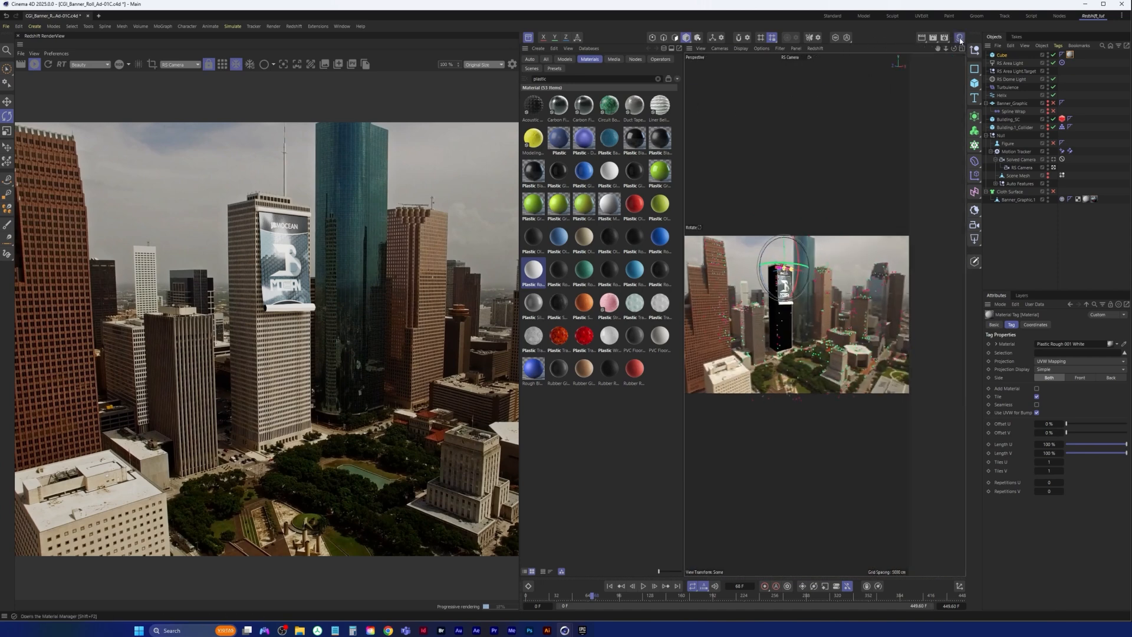
left_click(528, 38)
left_click(1035, 233)
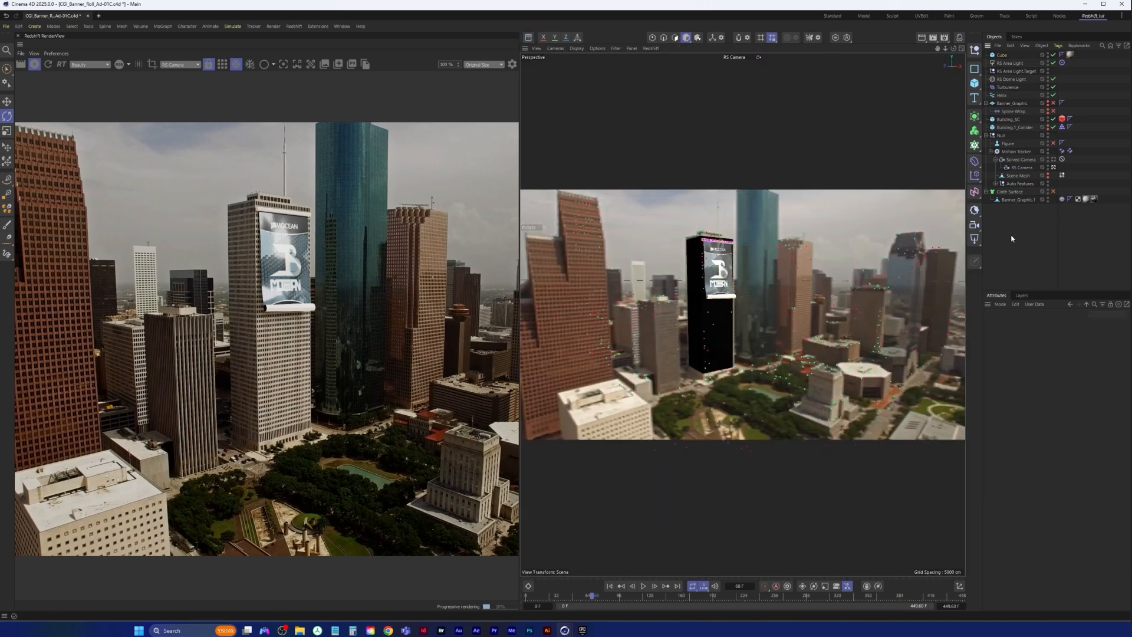
Step: Play the unrolling from the first frame with the live render stopped, then restart rendering and inspect the bar at early and late frames
left_click(35, 65)
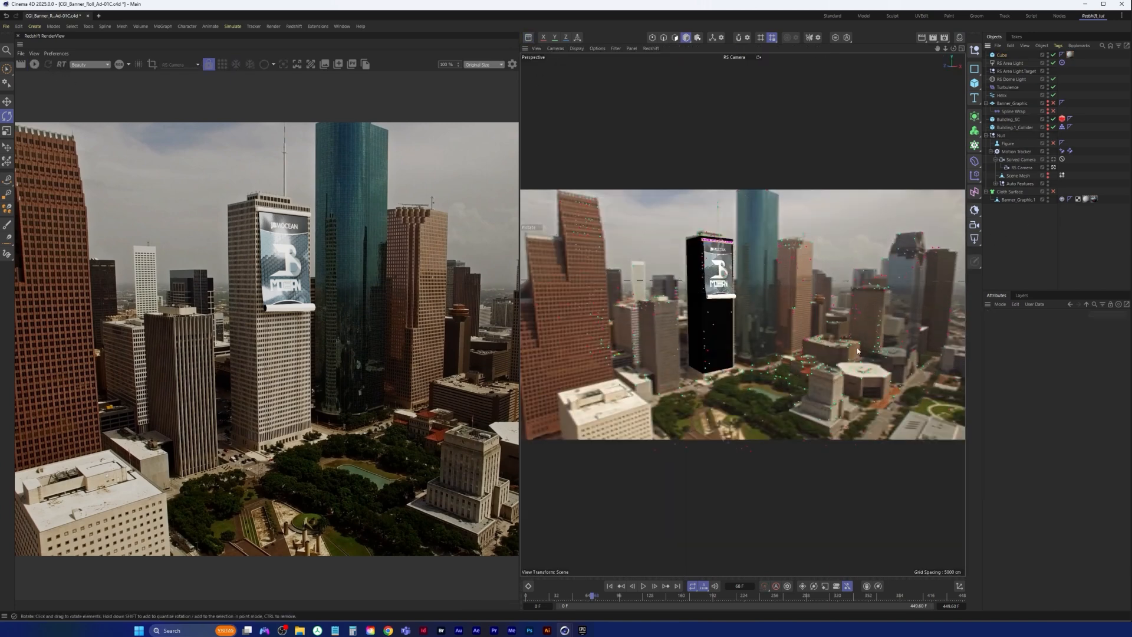
left_click(610, 586)
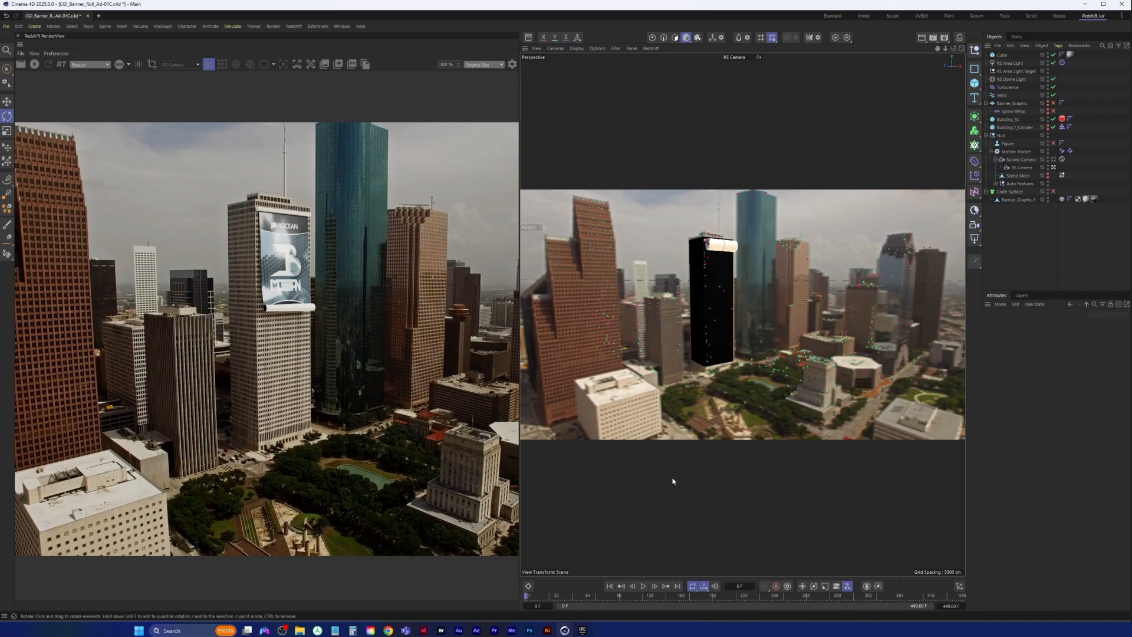
left_click(644, 587)
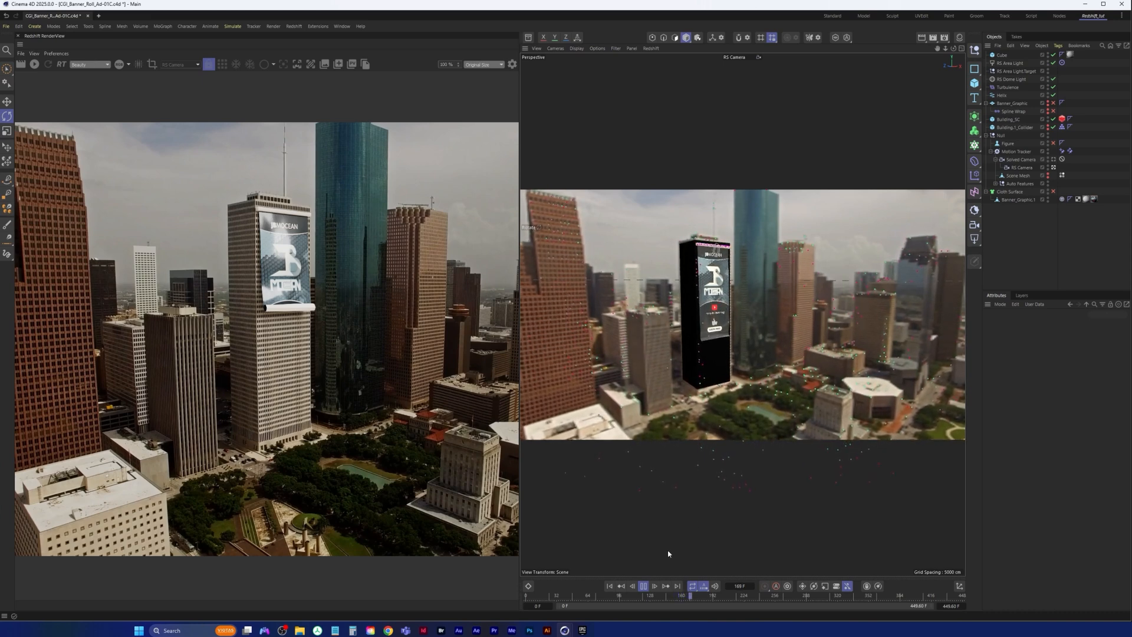
left_click(644, 585)
left_click_drag(699, 599, 943, 595)
left_click(34, 65)
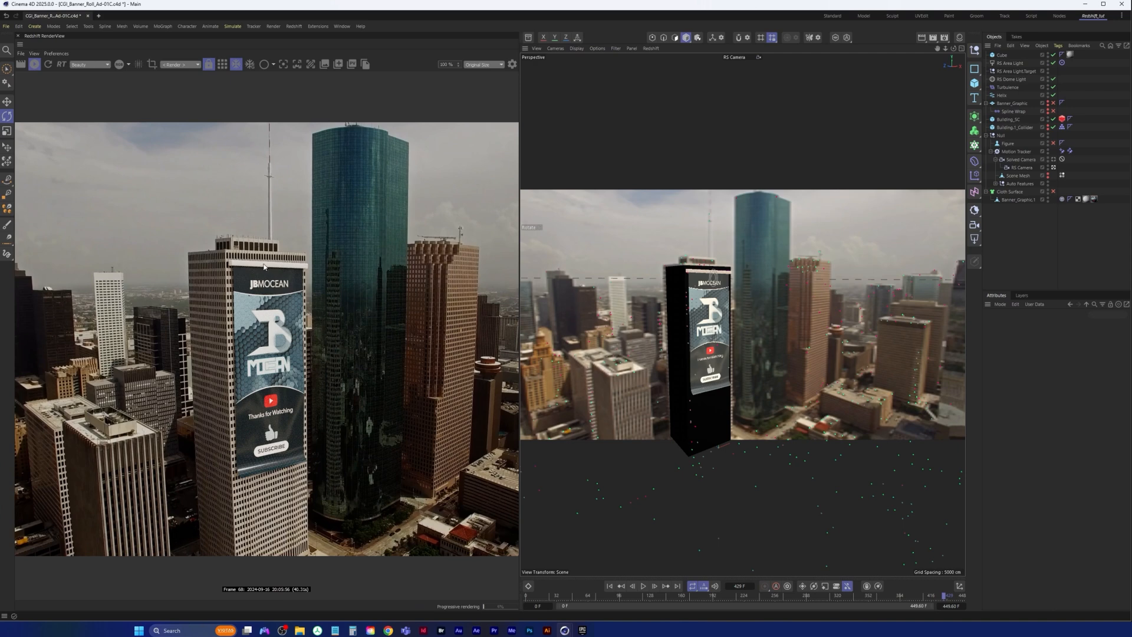
left_click(610, 596)
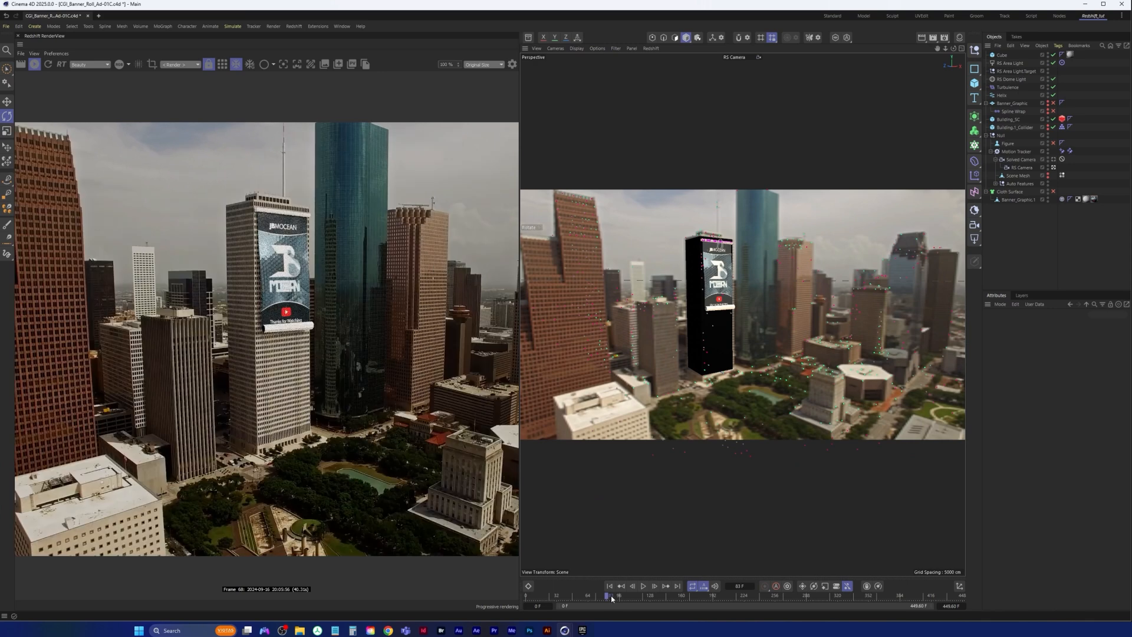
left_click(908, 596)
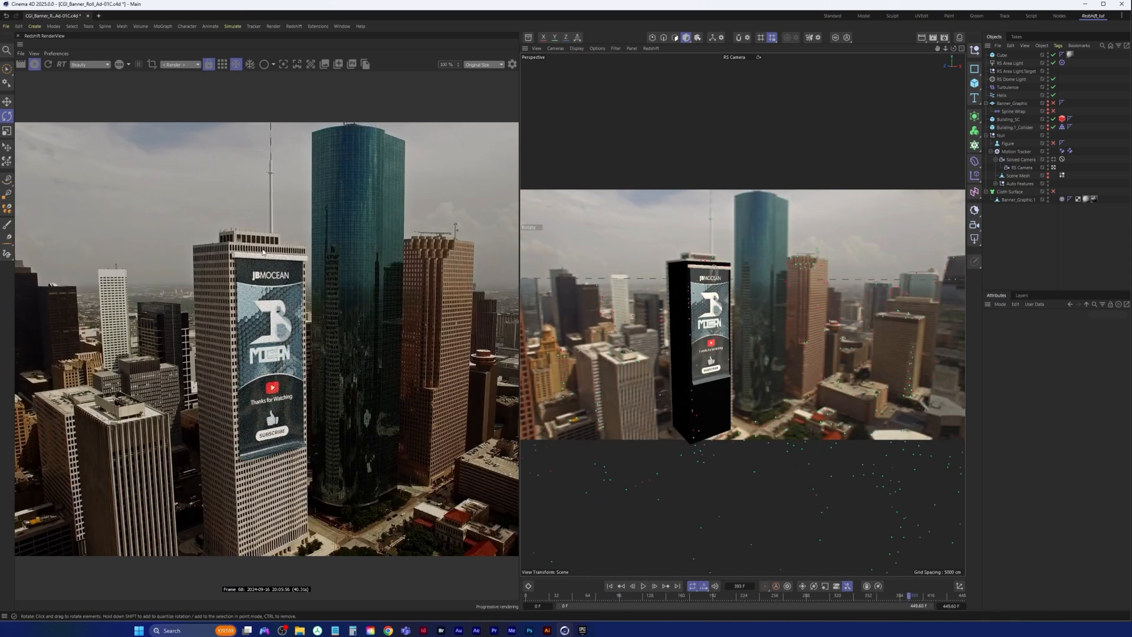
Step: Tilt the mounting bar cube by setting its R.B rotation to 0.5°, checking its alignment with the building at different frames
left_click(1002, 55)
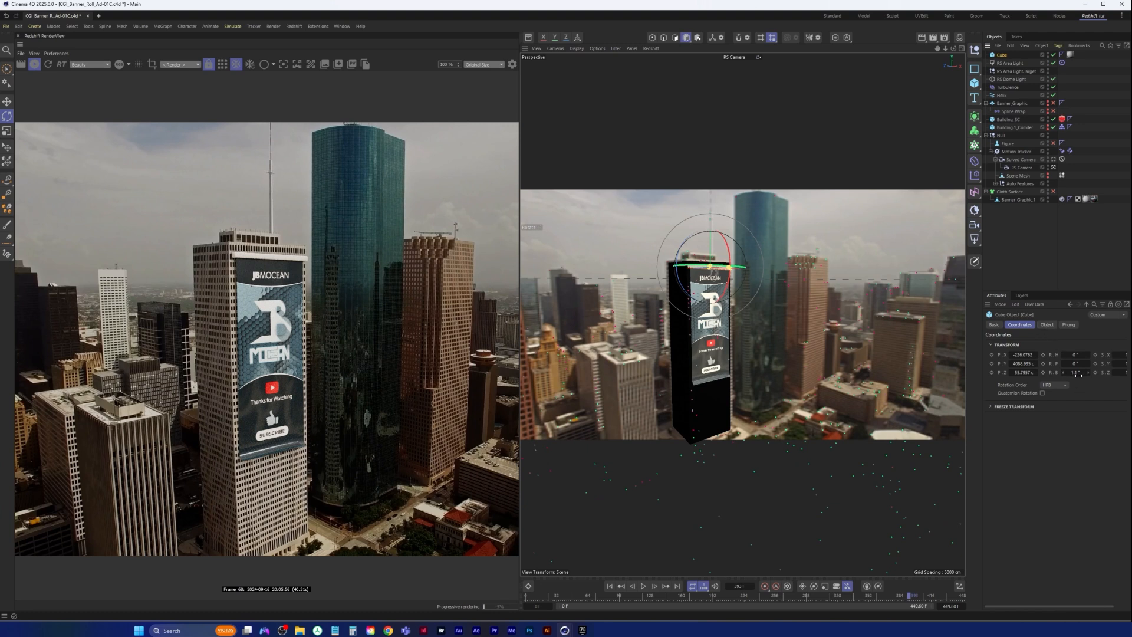
left_click_drag(1078, 373, 1072, 373)
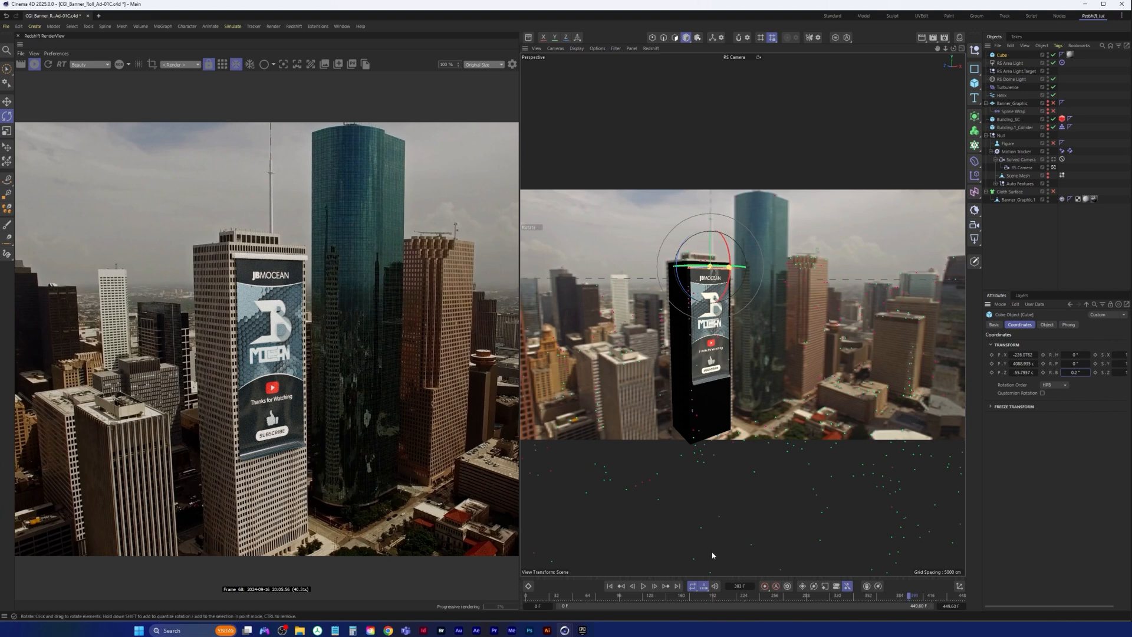
left_click(611, 596)
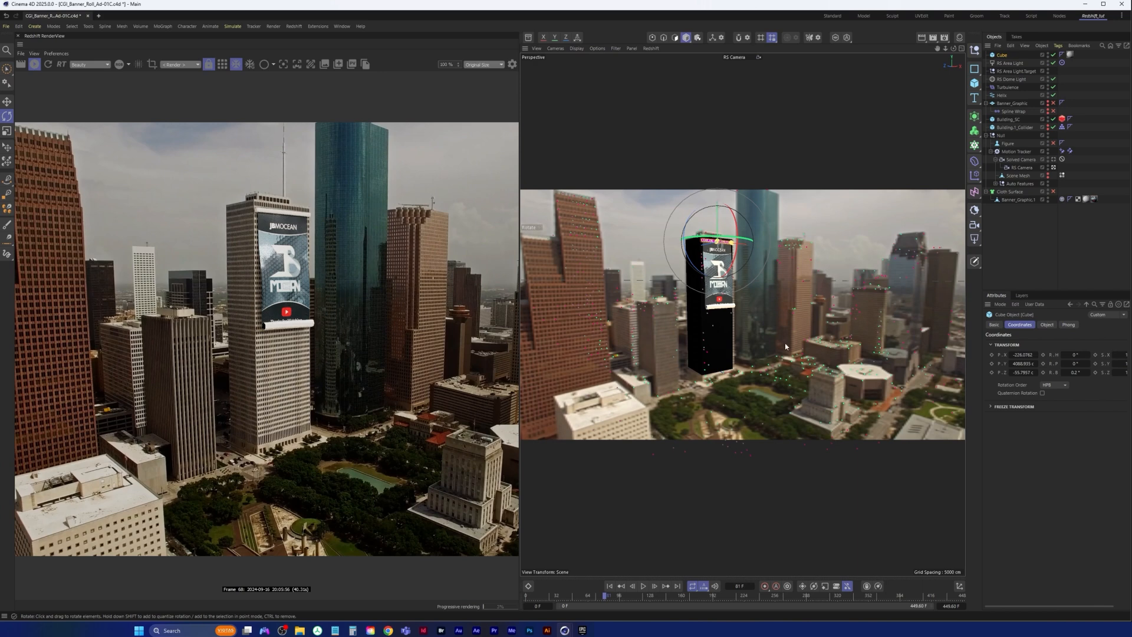
left_click_drag(1074, 374, 1076, 375)
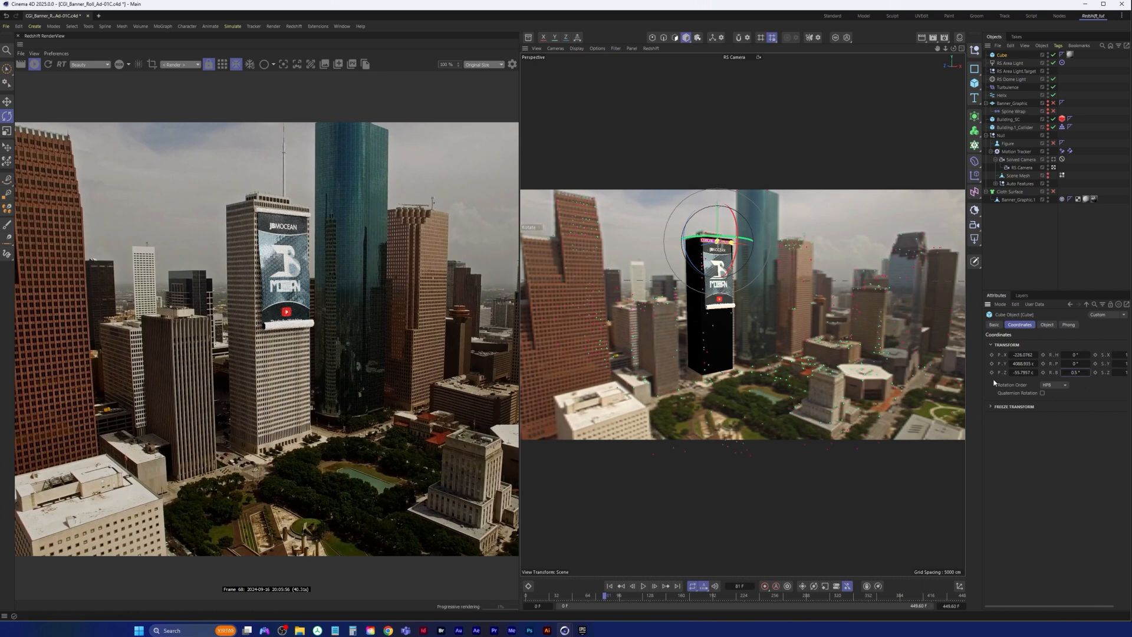
left_click(836, 595)
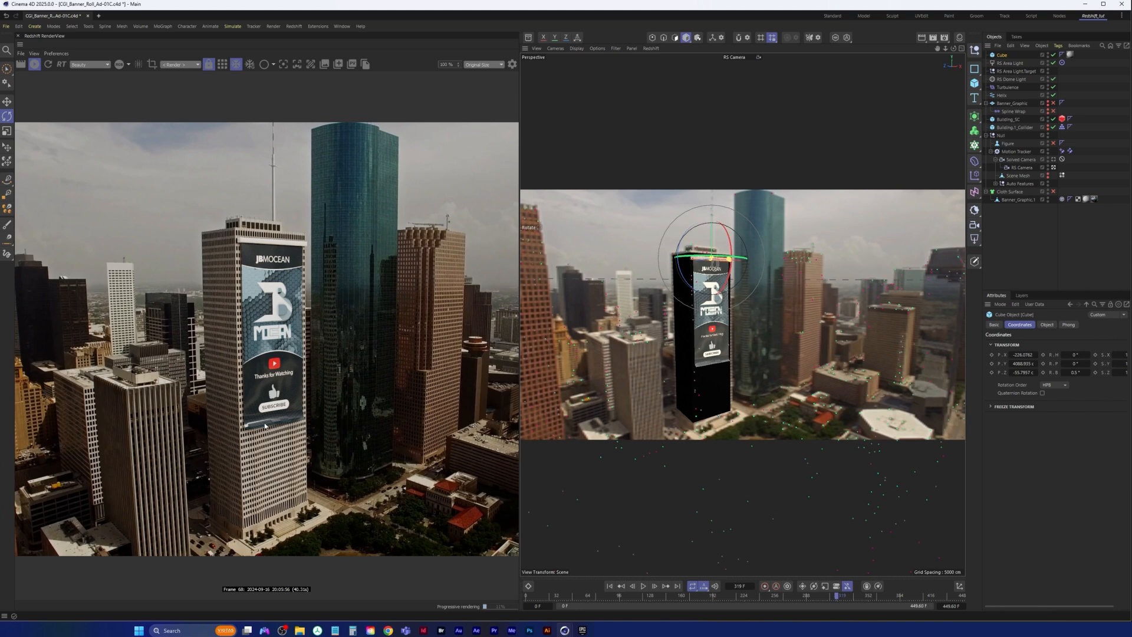
Step: Put Banner_Graphic.1 inside a Subdivision Surface, check the smoothed cloth at frame 55, and save the project
left_click(1013, 200)
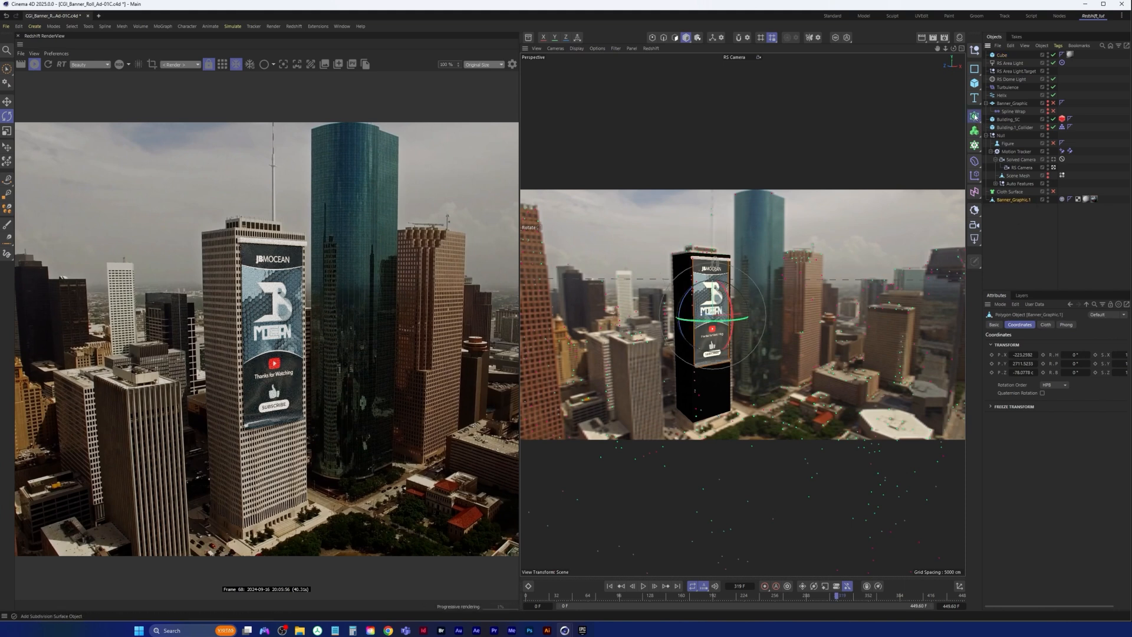
left_click(974, 116, "alt")
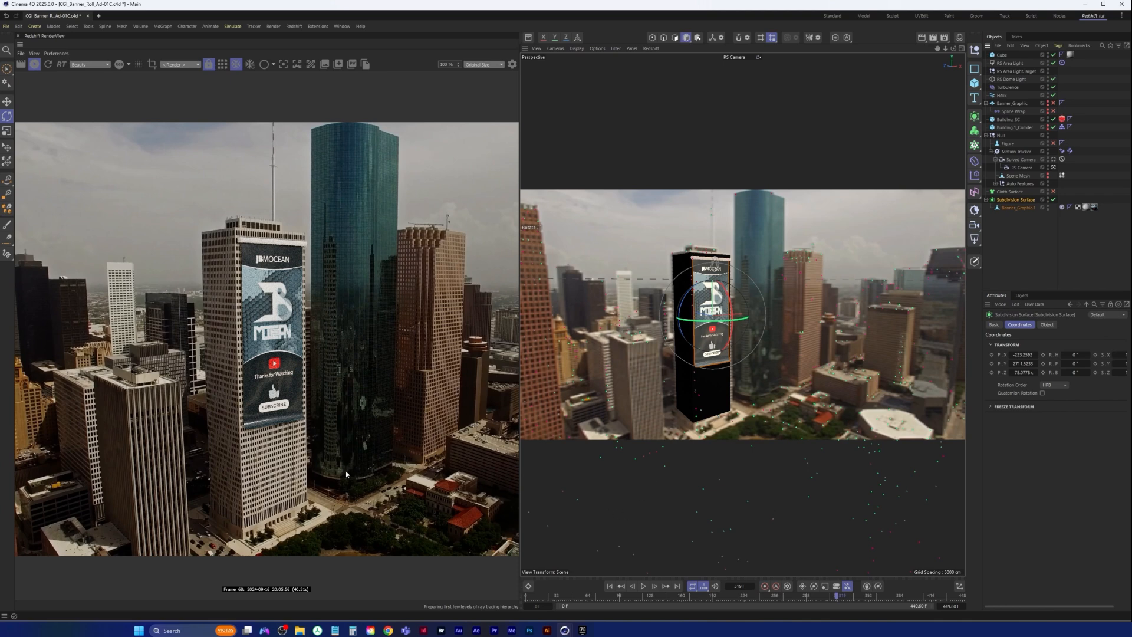
left_click(582, 595)
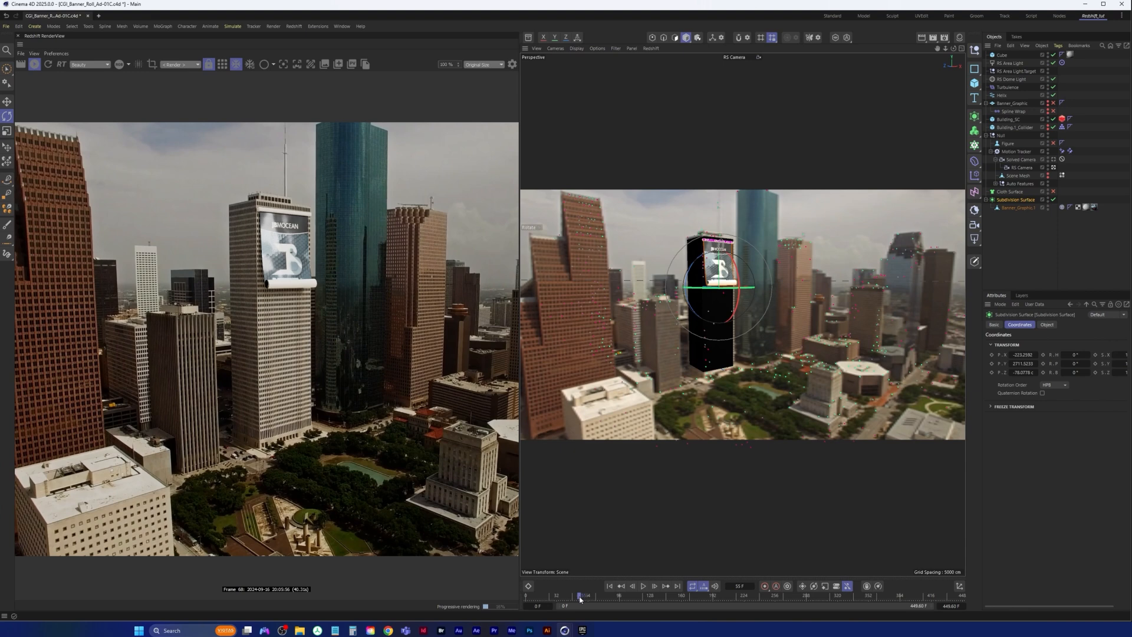
left_click(6, 26)
left_click(39, 133)
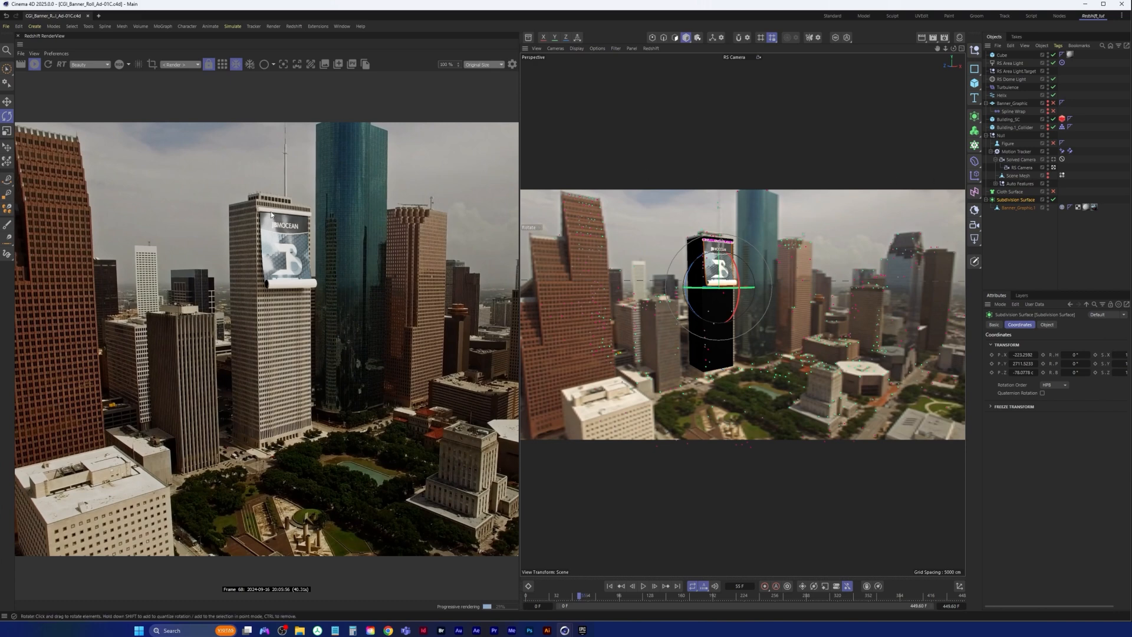
Step: Turn off the RS Camera's background image and show the alpha channel in the render view
left_click(120, 65)
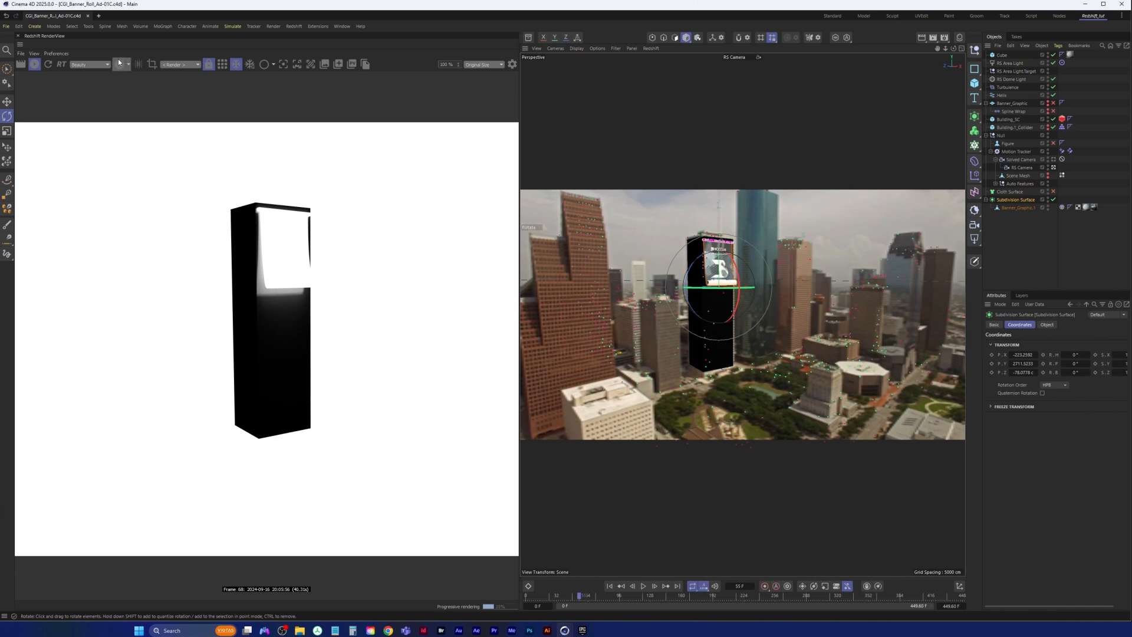
left_click(120, 65)
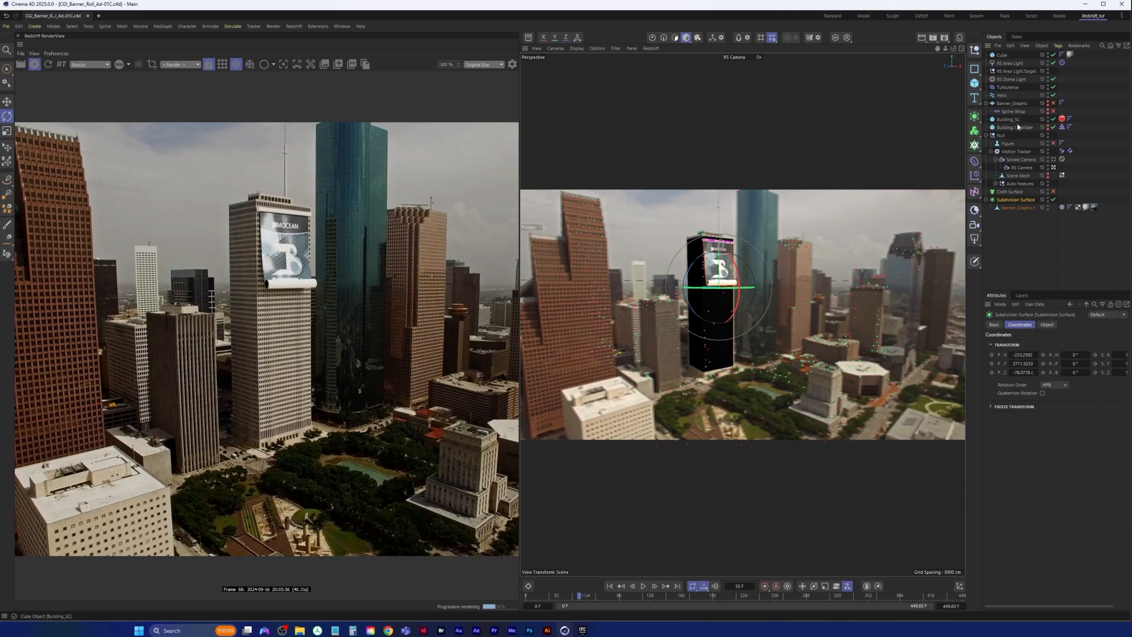
left_click(1022, 167)
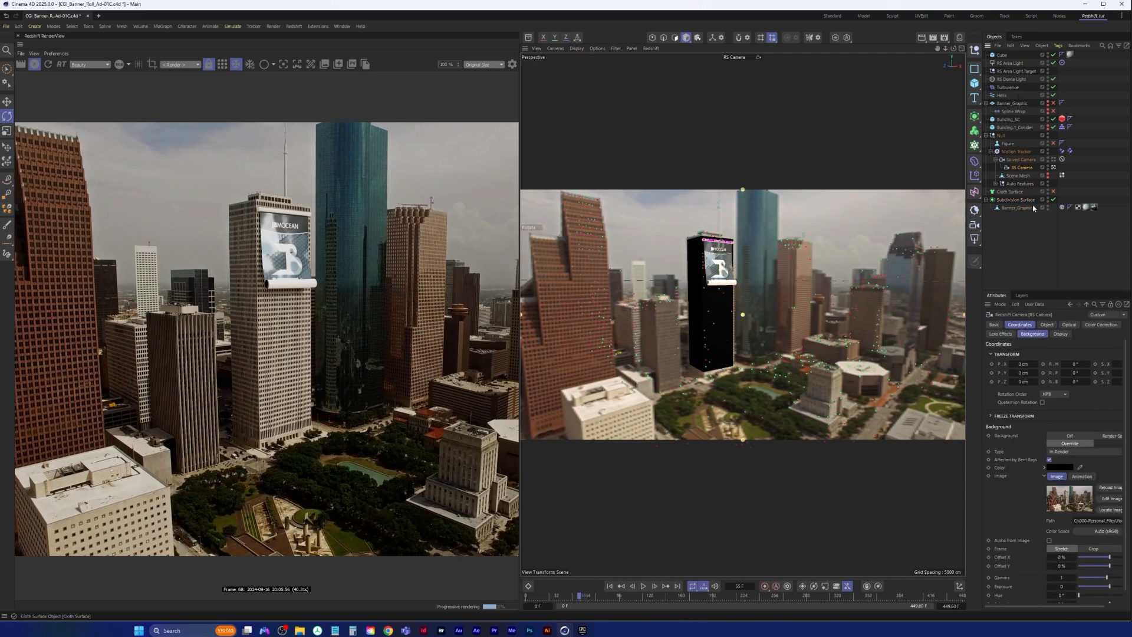
left_click(1032, 334)
left_click(1072, 354)
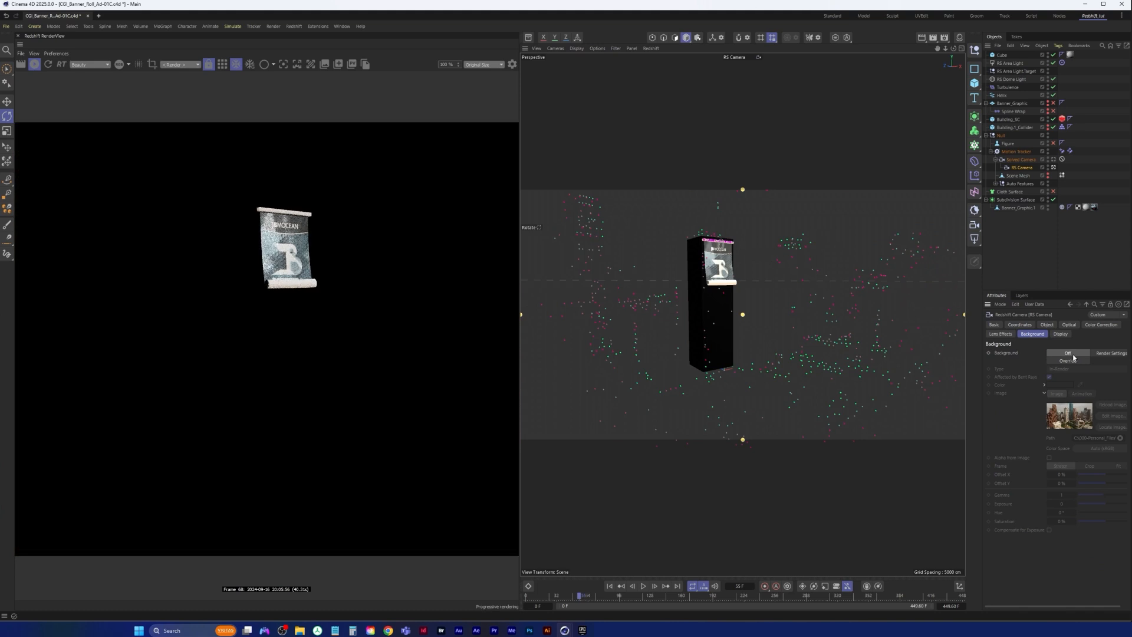
left_click(119, 64)
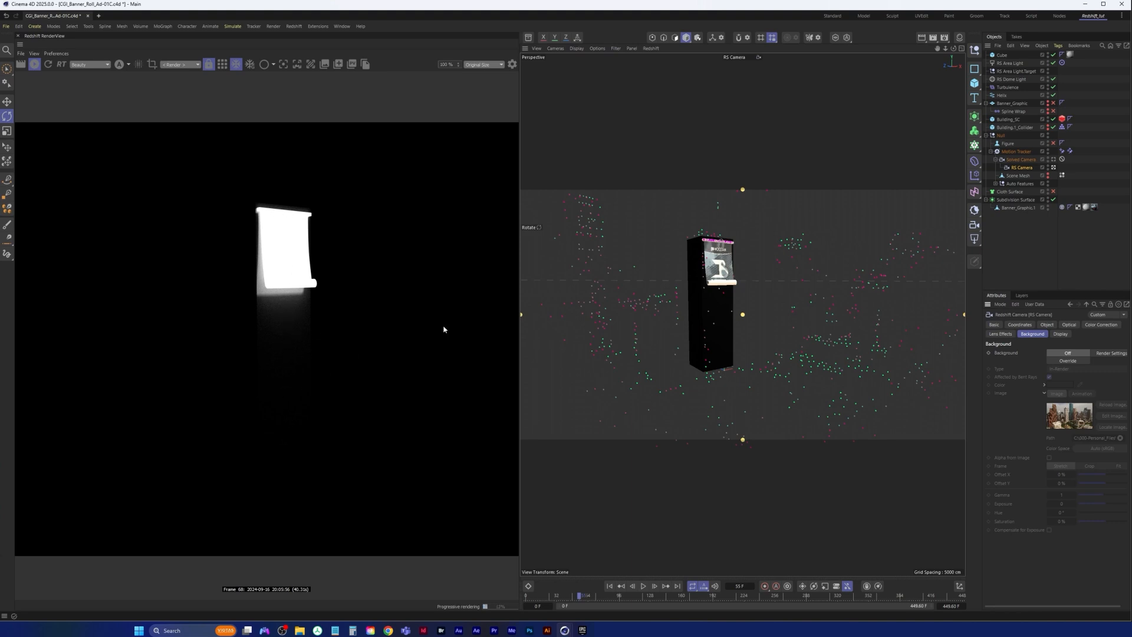
Step: Disable Affects Alpha for the building's matte shadow to compare the rendered alpha, and enable the option again
left_click(1062, 120)
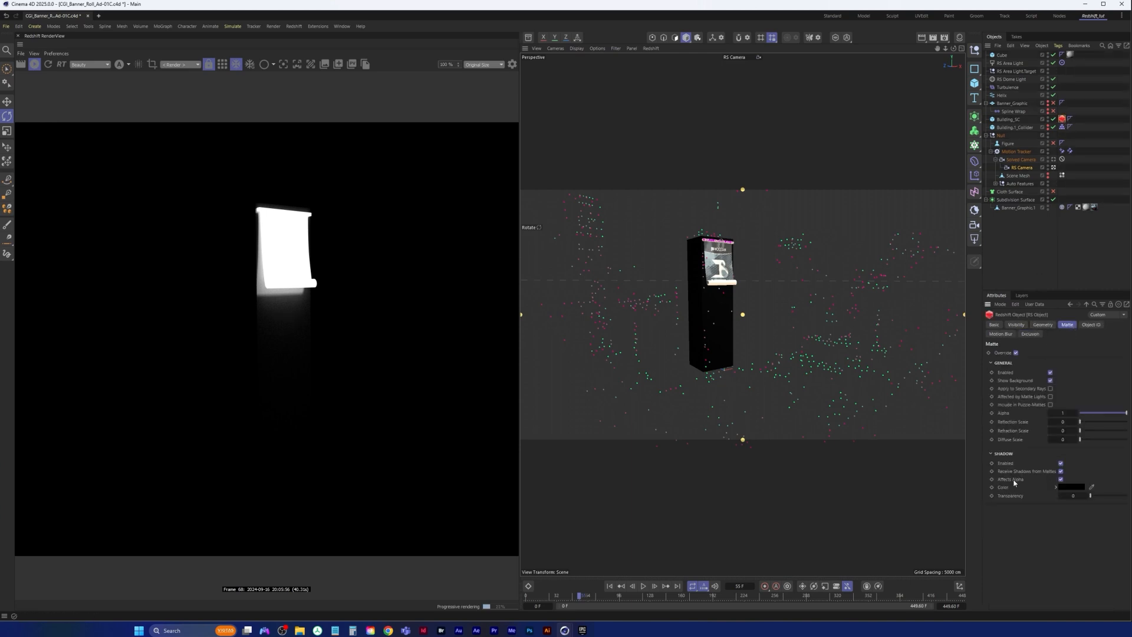
left_click(1061, 480)
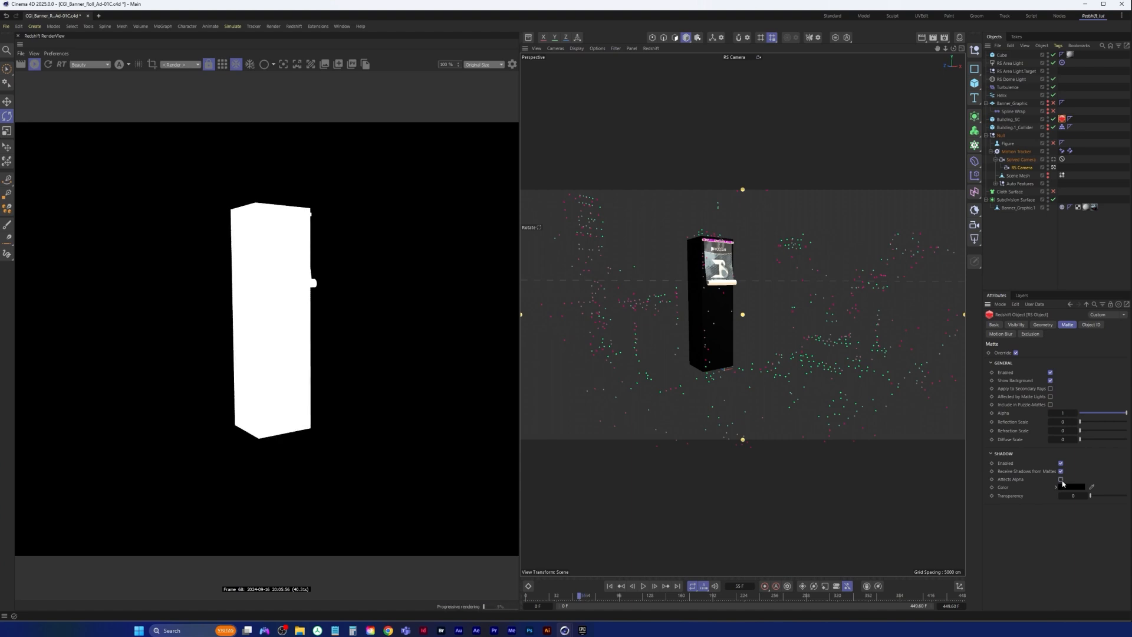
left_click(118, 65)
left_click(118, 65)
left_click(1061, 480)
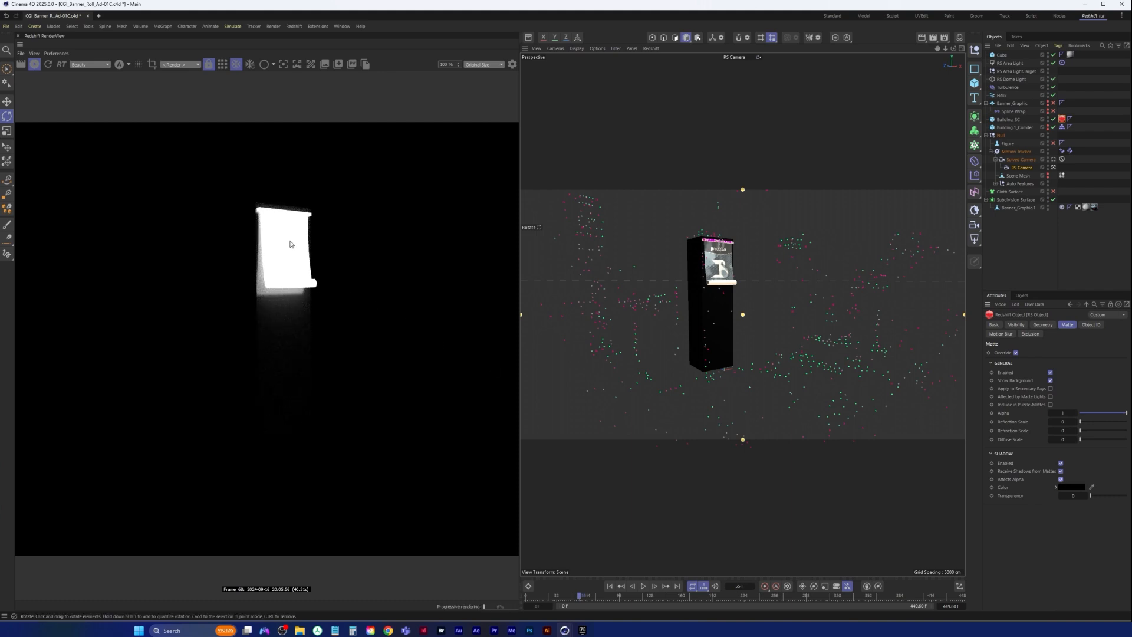
Step: Stop the live render, play the animation from the first frame, and render the fully unrolled banner at frame 168
left_click(33, 64)
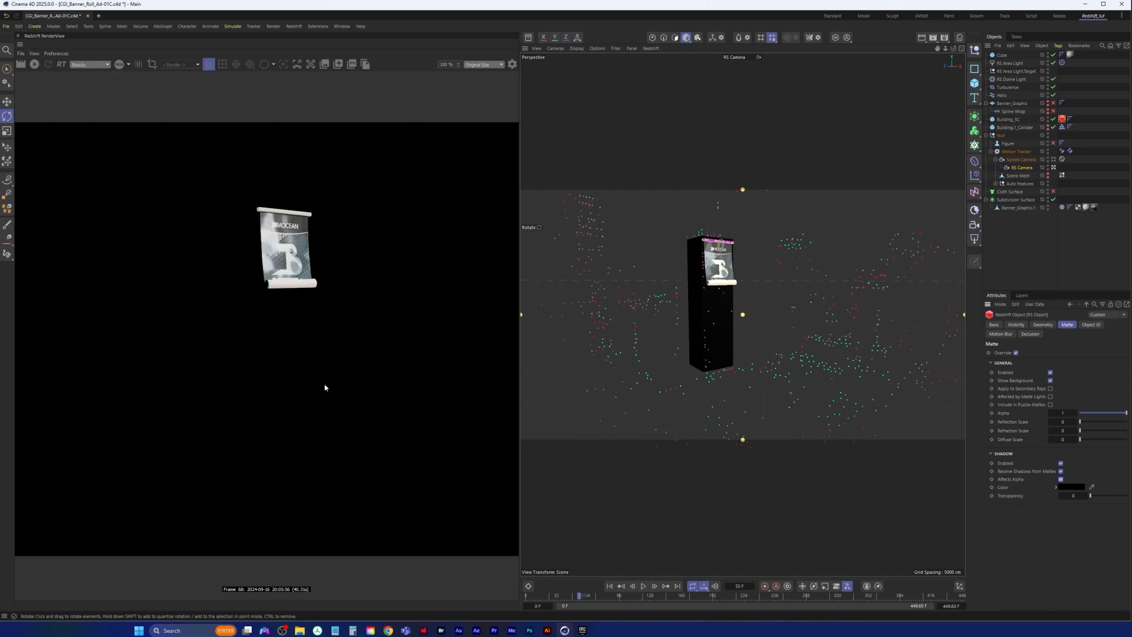
left_click(611, 586)
left_click(645, 586)
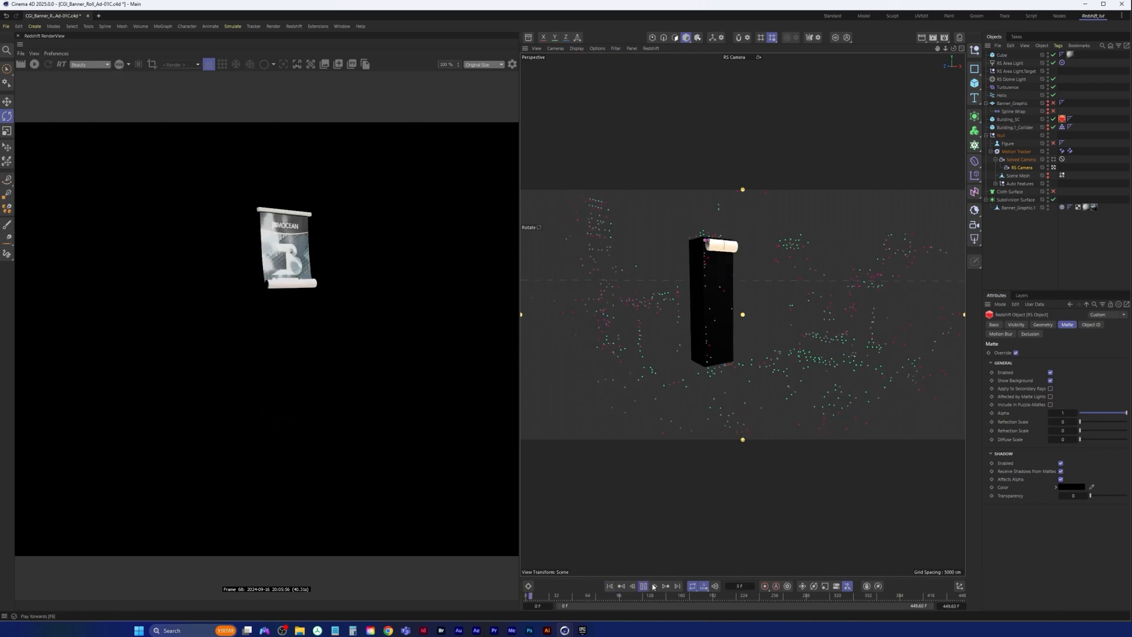
left_click(648, 586)
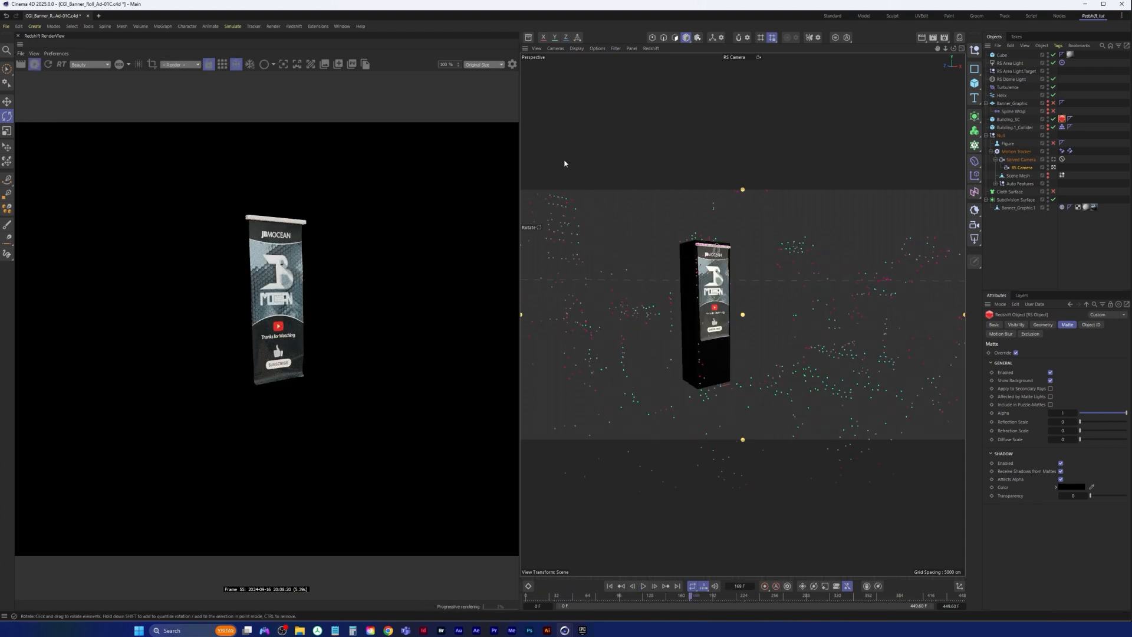
Step: Remove the Scalar Ramp from the base color of the mounting bar's white Plastic Rough material and set the color to dark grey
left_click(960, 38)
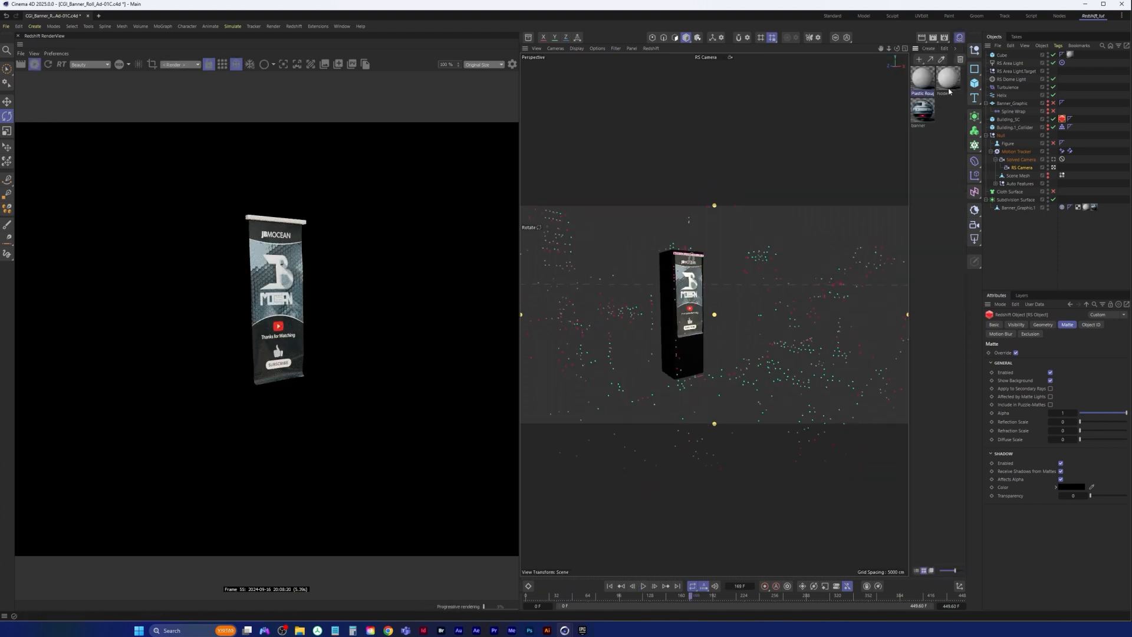
left_click(926, 84)
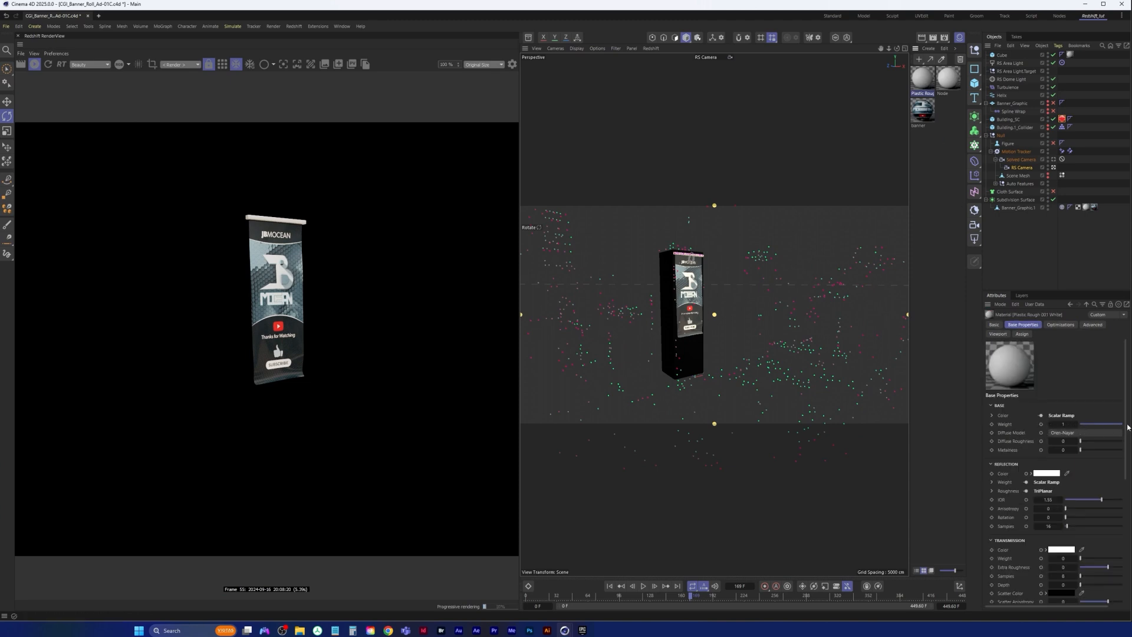
scroll(1056, 428, "down", 2)
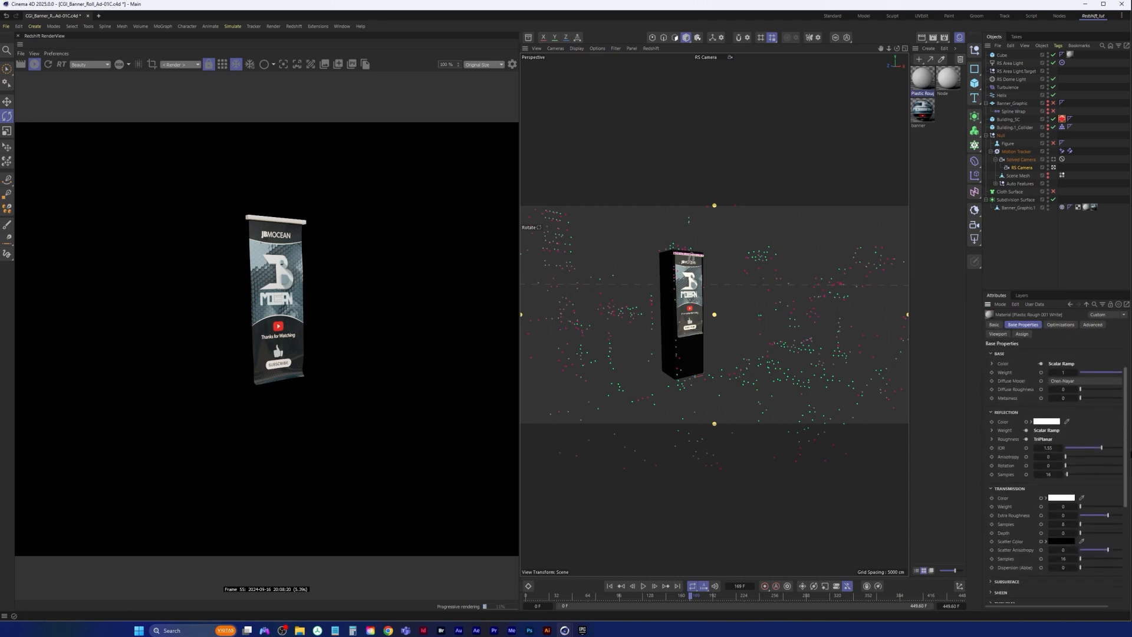
left_click_drag(1131, 454, 1131, 451)
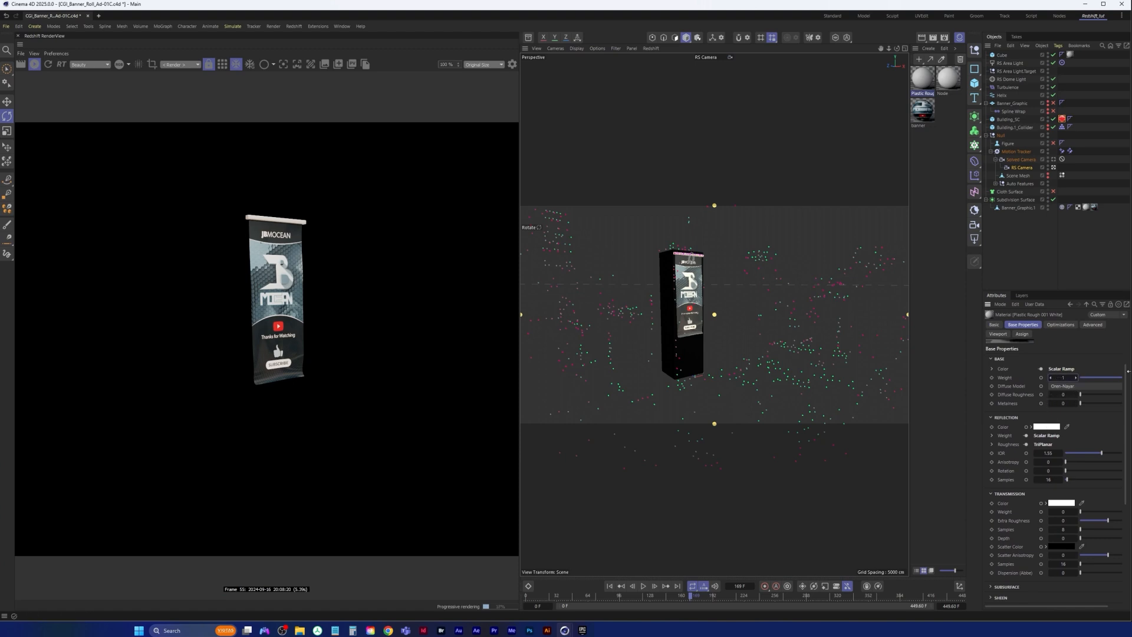
right_click(1042, 370)
mouse_move(1070, 392)
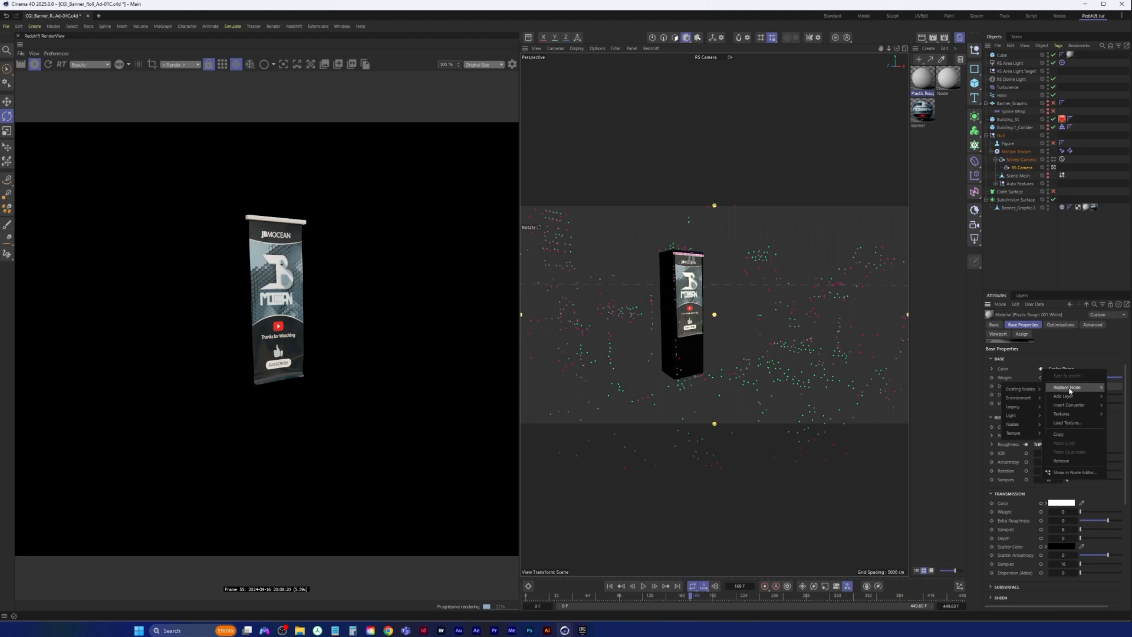
left_click(1078, 461)
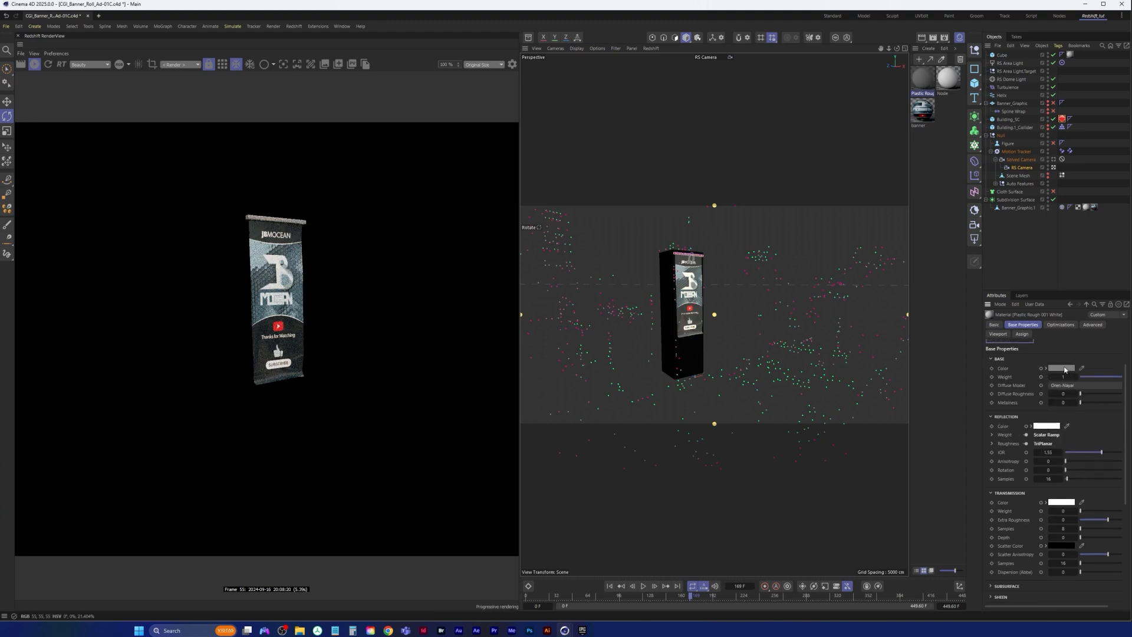
left_click(1065, 369)
left_click_drag(975, 447, 965, 462)
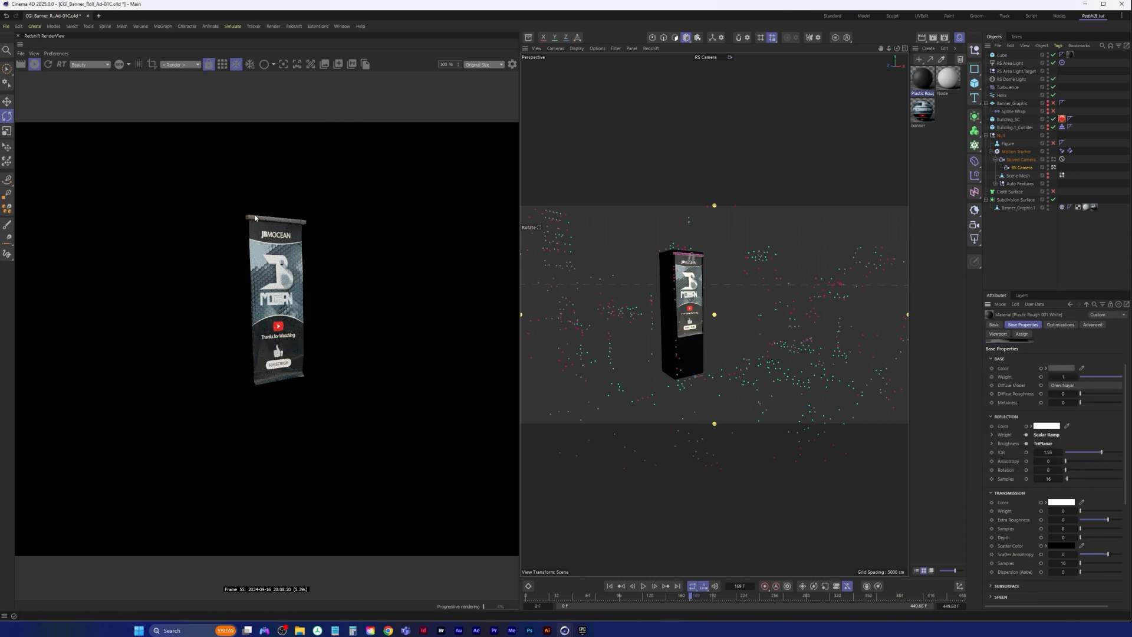
Step: Override the RS Camera background with the city footage to compare the darker bar against the building, and turn the background off again
left_click(1028, 169)
left_click(1070, 361)
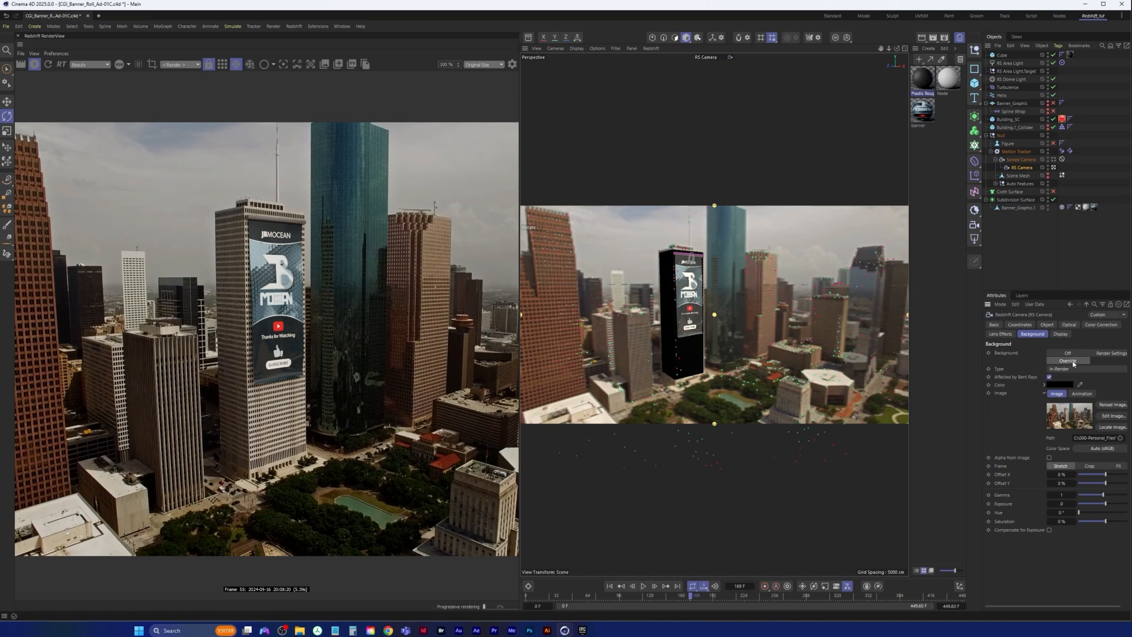
left_click(1068, 352)
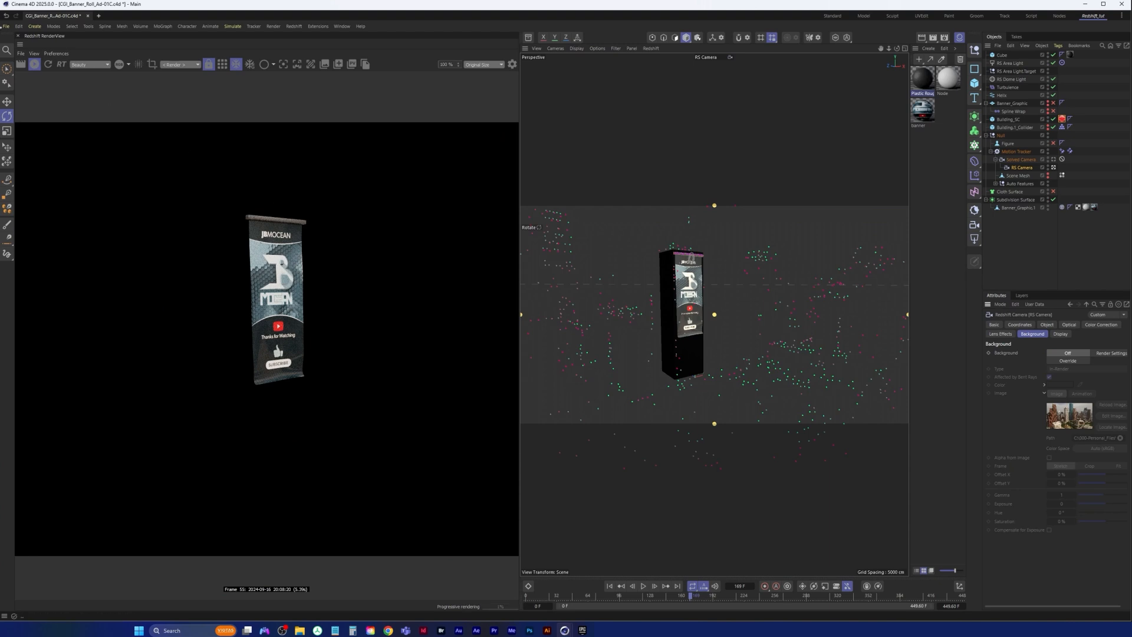
Step: Save the project and stop the live render in the Redshift RenderView
left_click(6, 25)
left_click(33, 101)
left_click(35, 65)
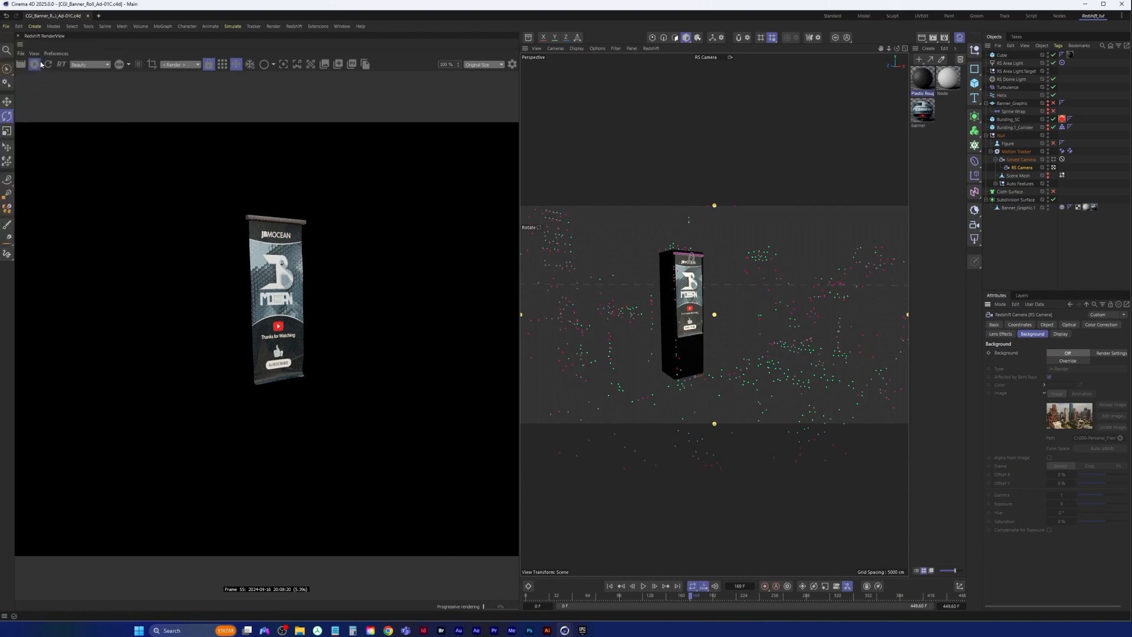
Step: Open the render settings and set the output frame range to All Frames
left_click(945, 39)
left_click_drag(988, 35, 632, 125)
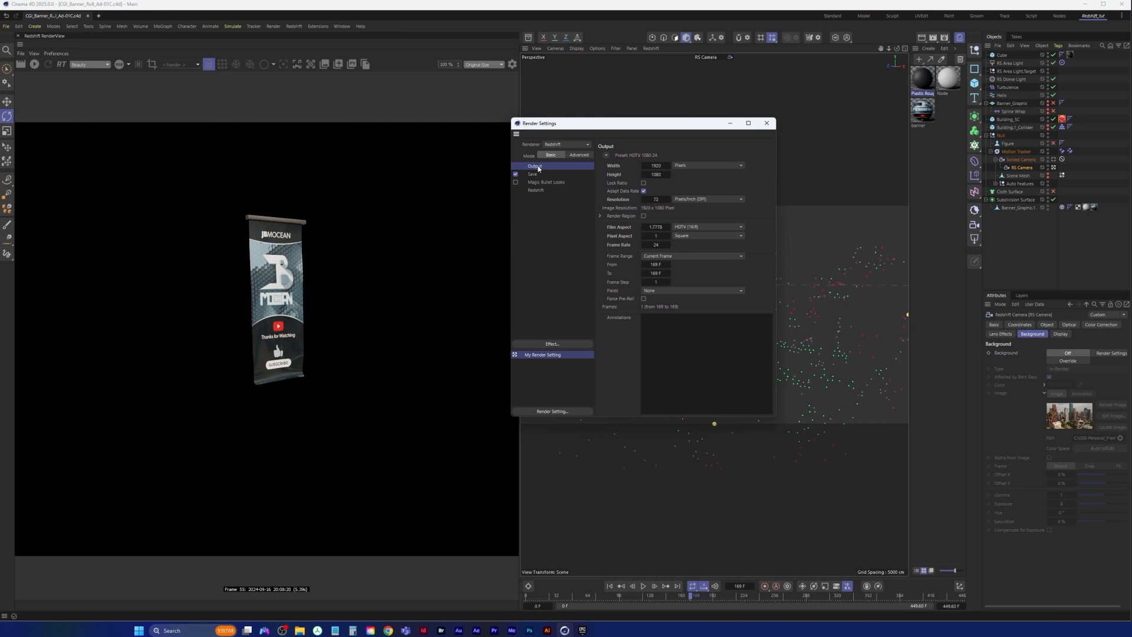
left_click(676, 259)
left_click(677, 284)
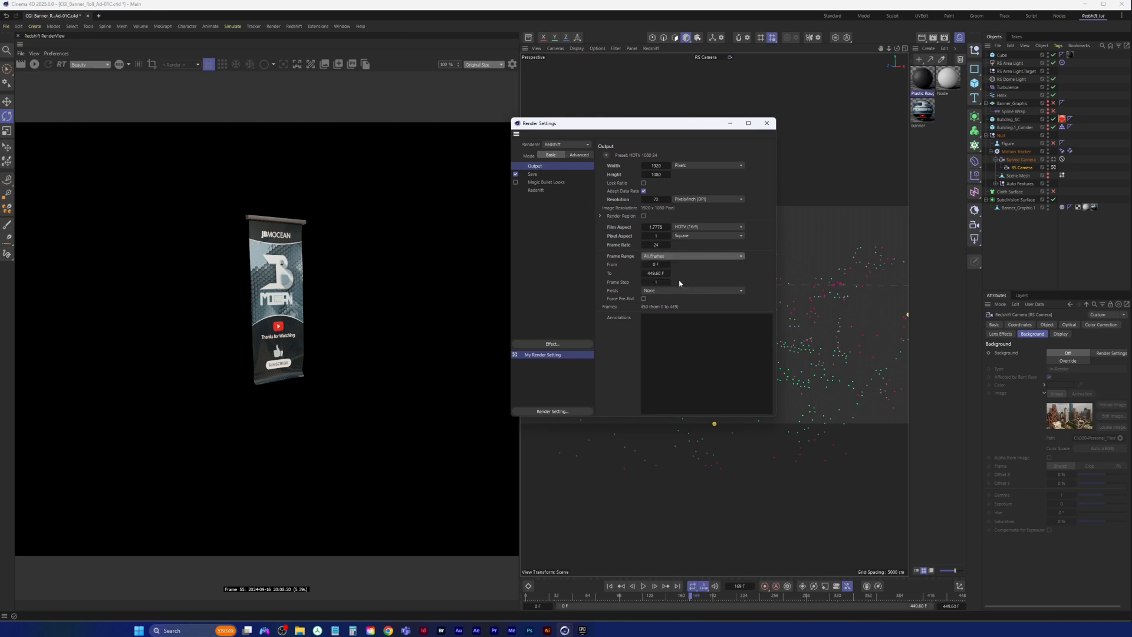
Step: Turn off multi-pass image saving and set the regular image to PNG format with Alpha Channel enabled
left_click(533, 175)
left_click(624, 284)
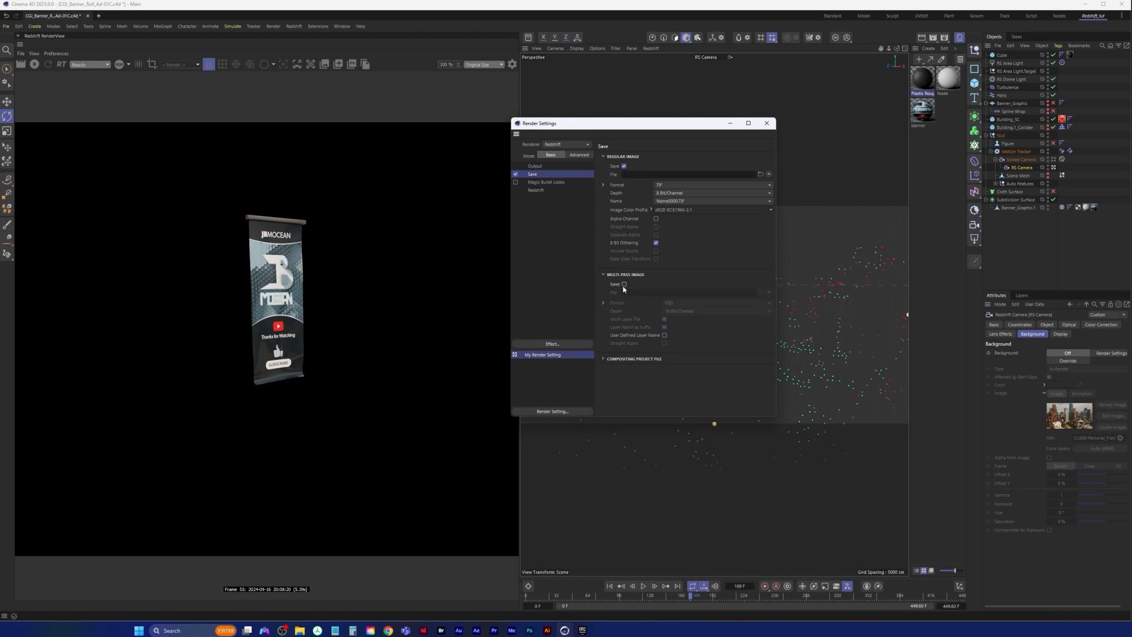
left_click(669, 187)
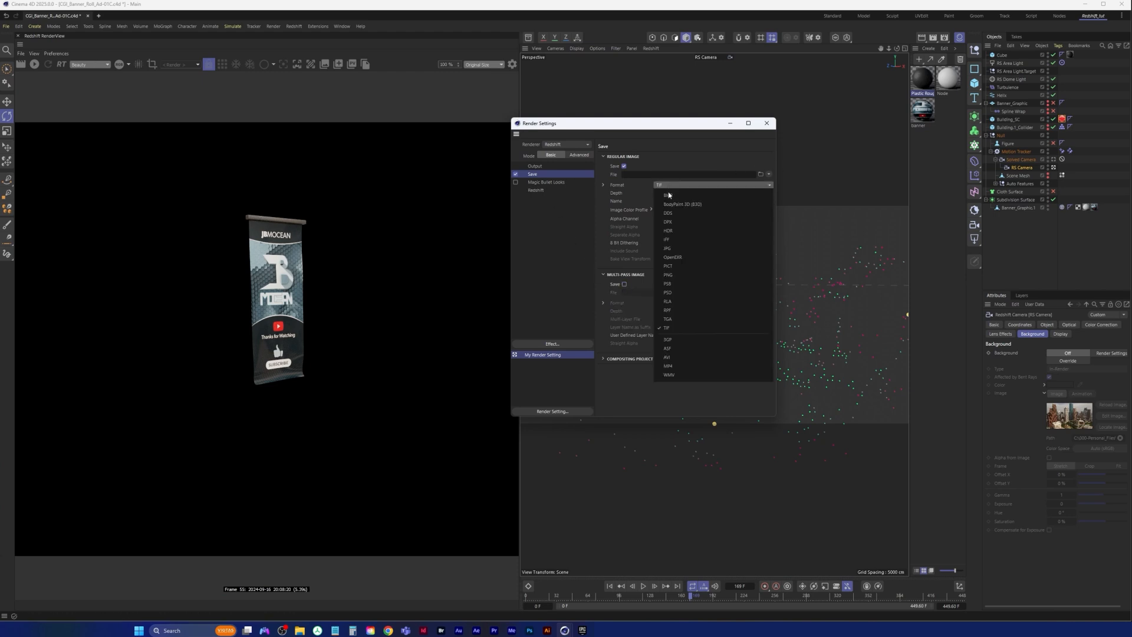
left_click(674, 274)
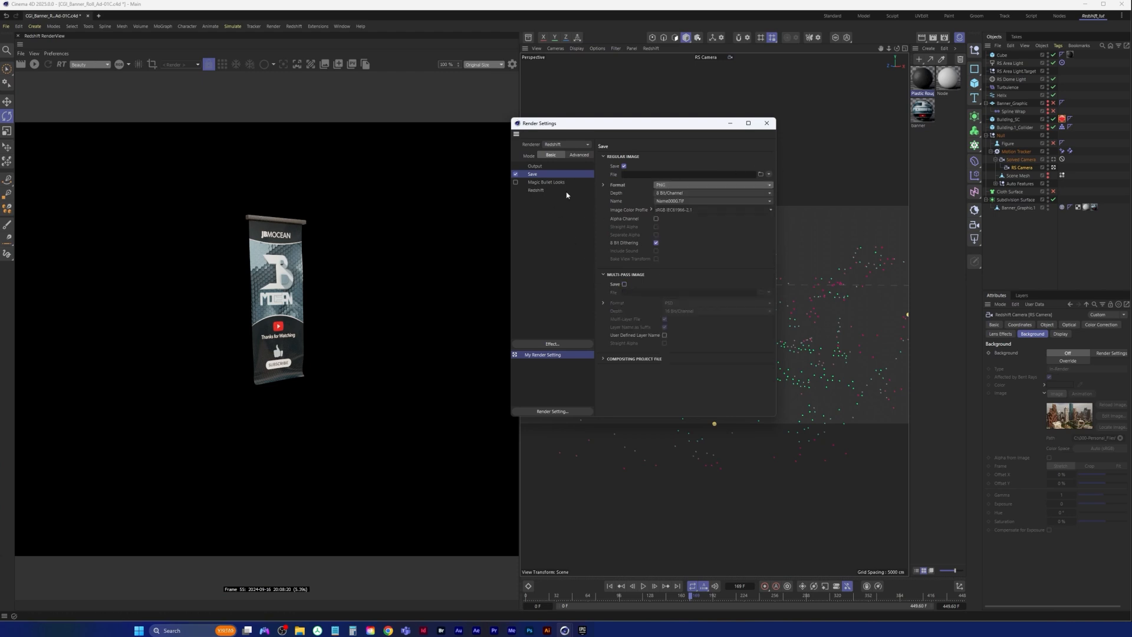
left_click(656, 219)
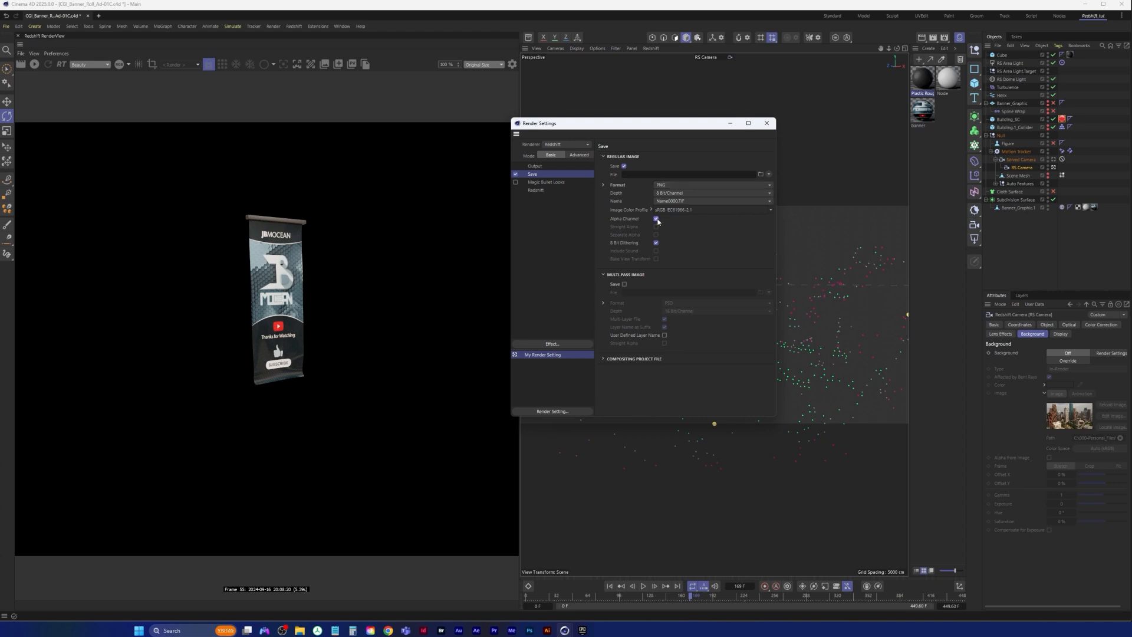
Step: Set the render output file to banner_ad_CGI inside a new folder named seq in the CGI_Banner_Roll_Ad folder
left_click(760, 174)
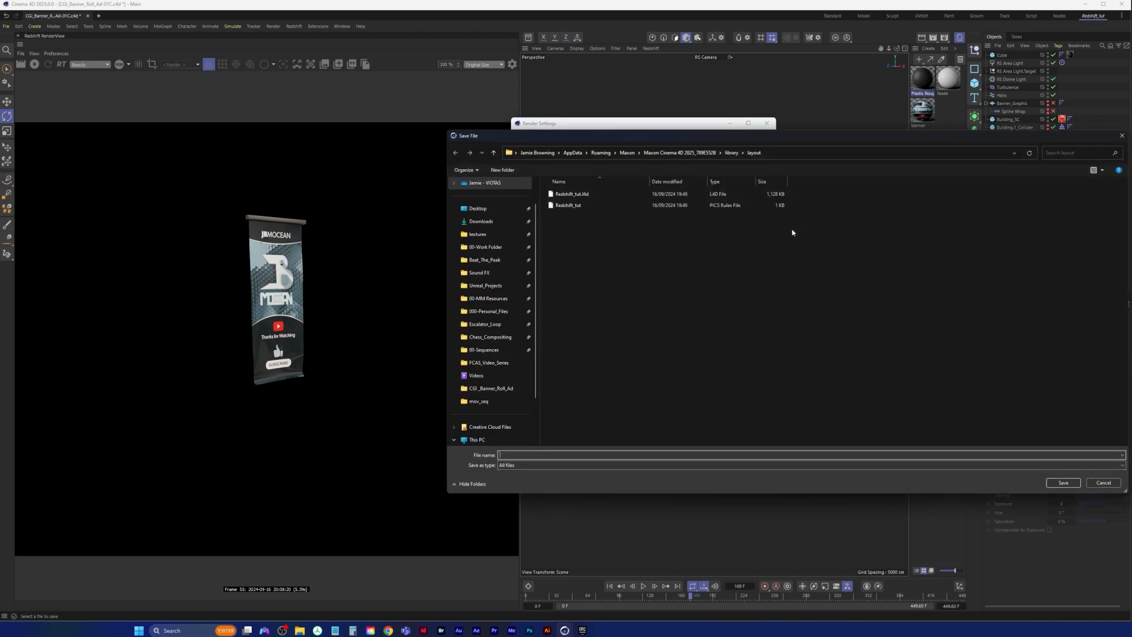
left_click(500, 390)
right_click(664, 312)
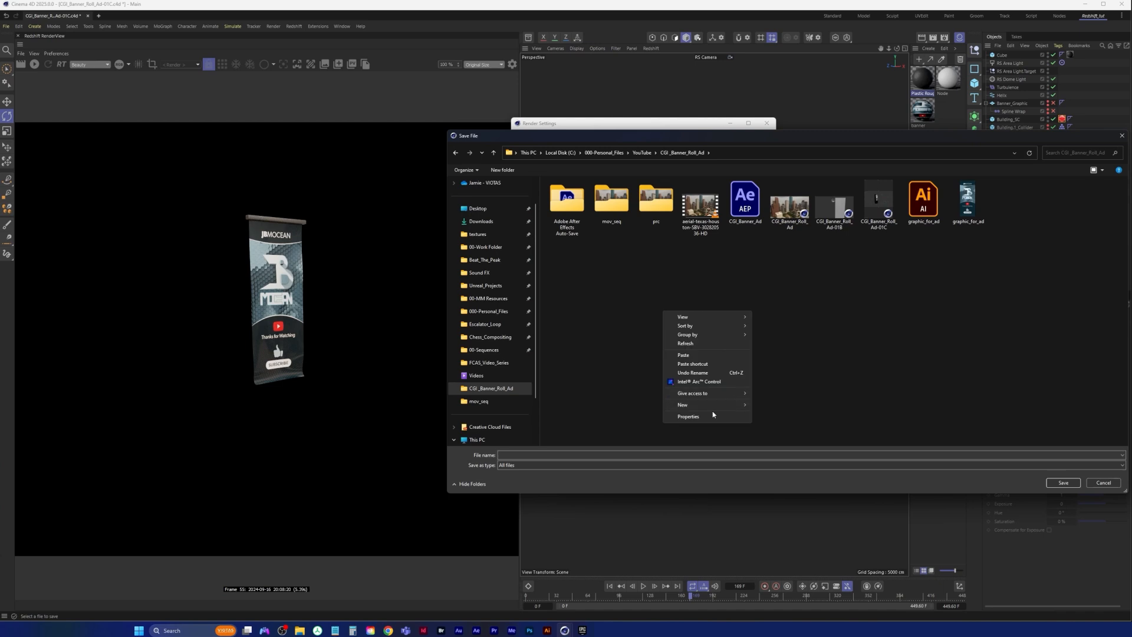
mouse_move(724, 408)
left_click(789, 406)
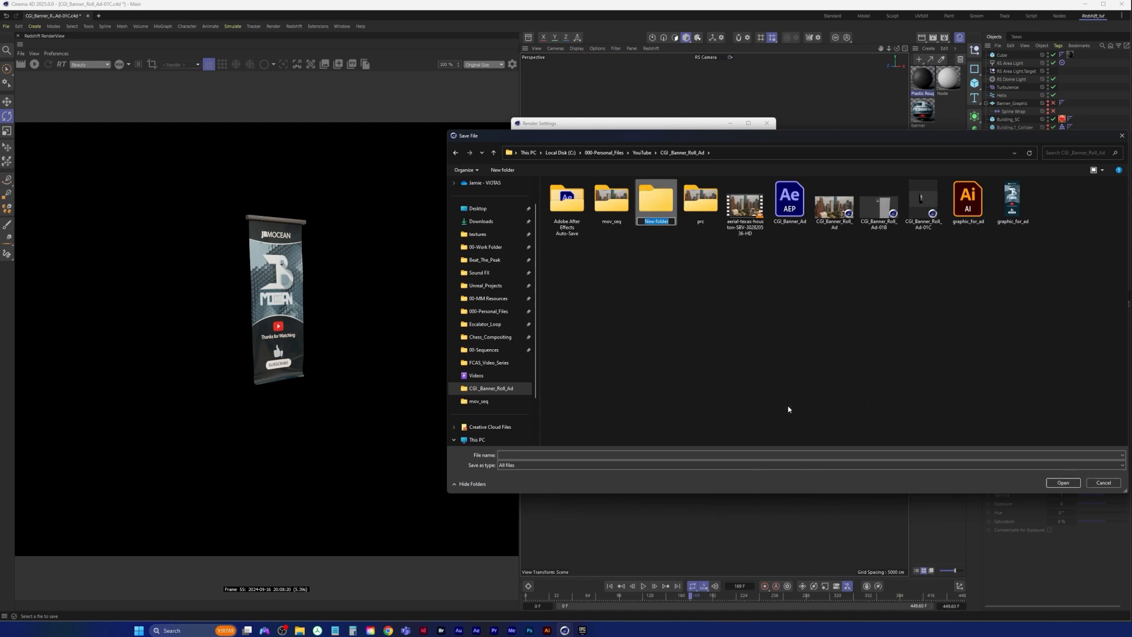
type("seq")
key("Return")
key("Return")
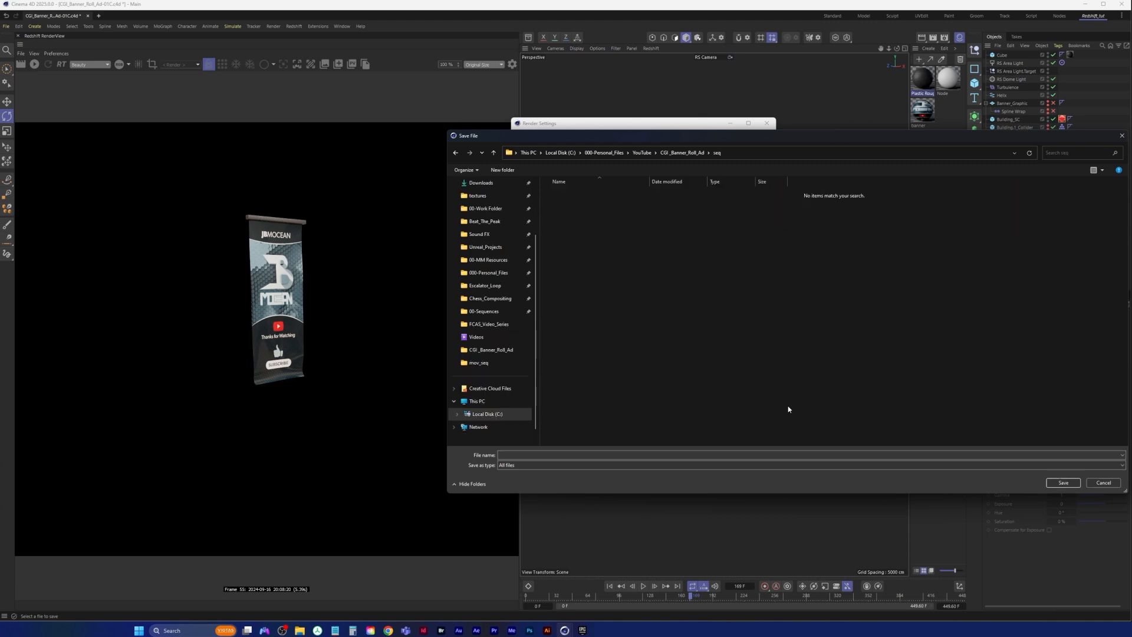
left_click(508, 455)
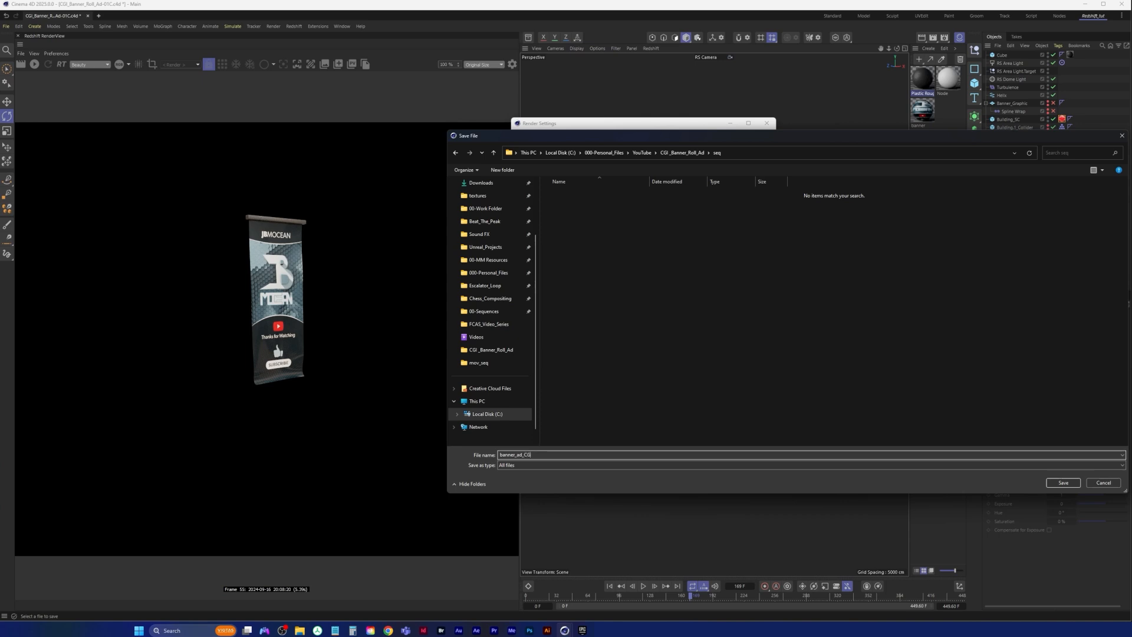
key("Return")
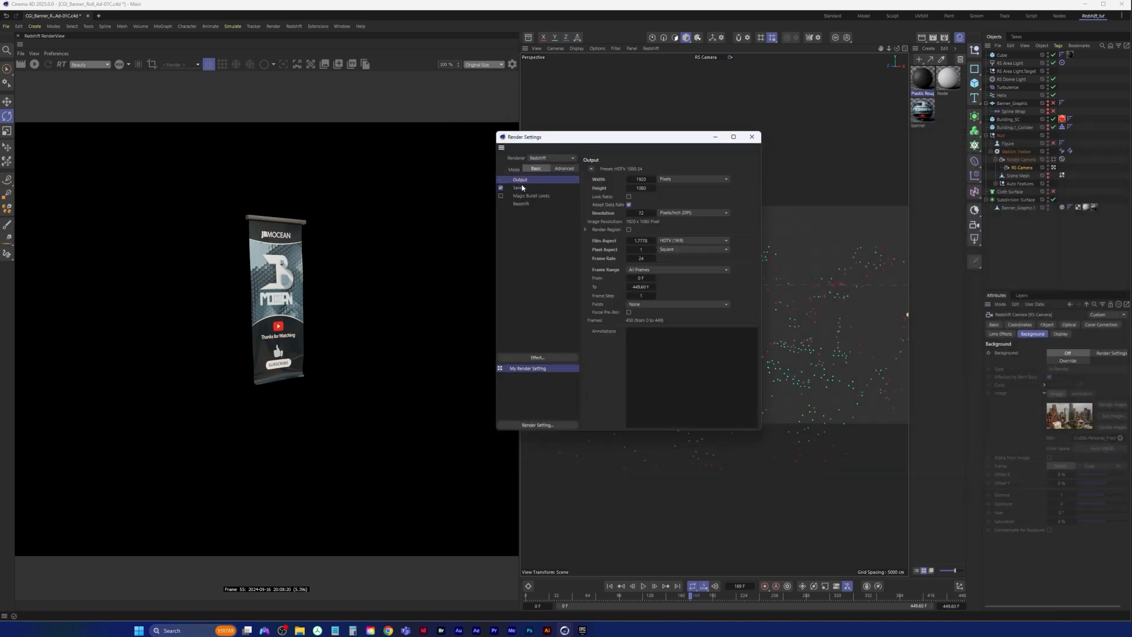
Step: Review the advanced Redshift sampling and motion blur options, along with the output and save settings
left_click(522, 204)
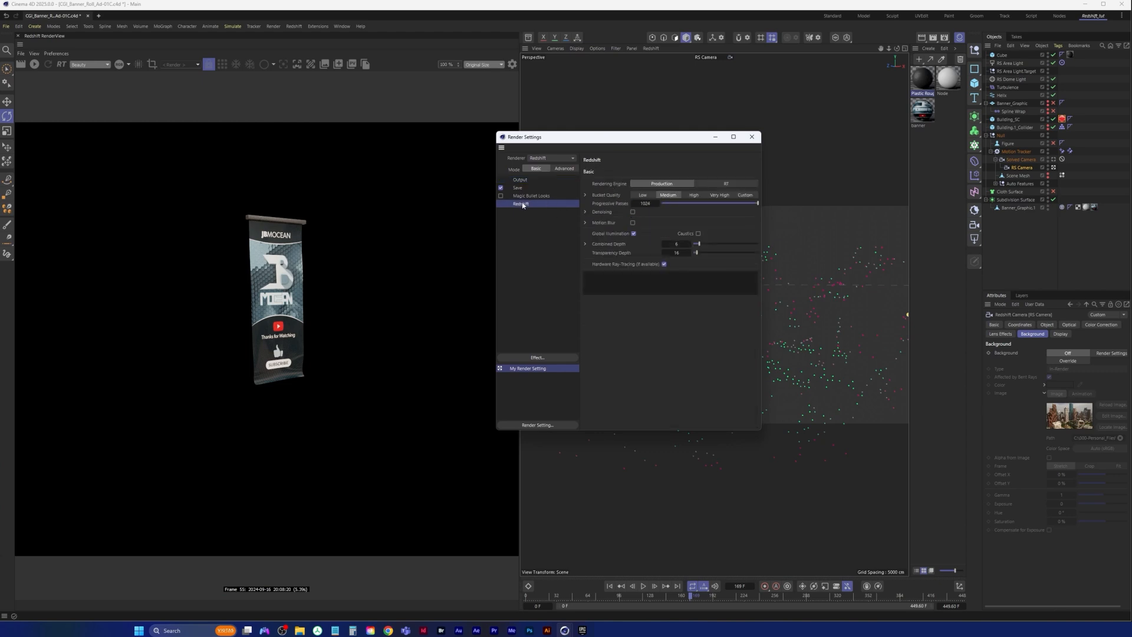
left_click(521, 180)
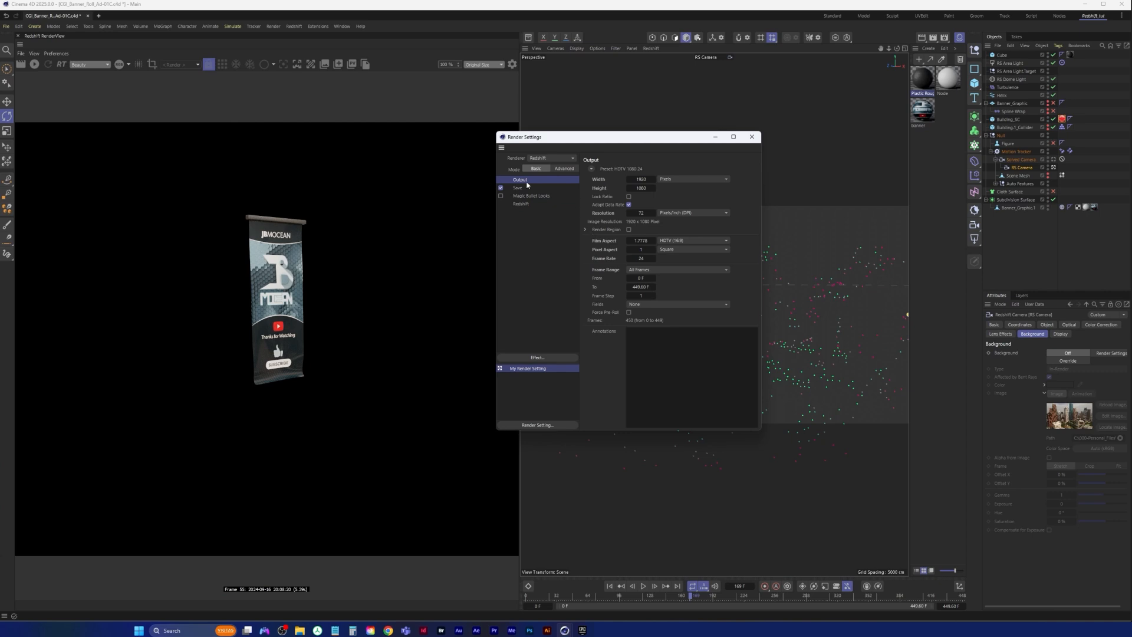
left_click(577, 203)
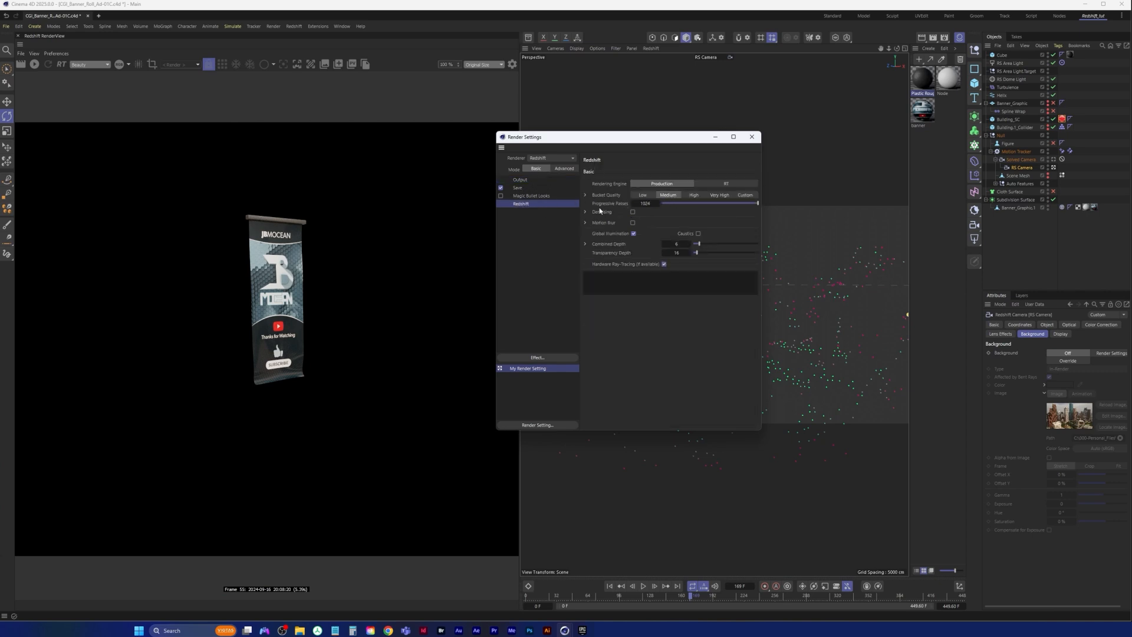
left_click(565, 169)
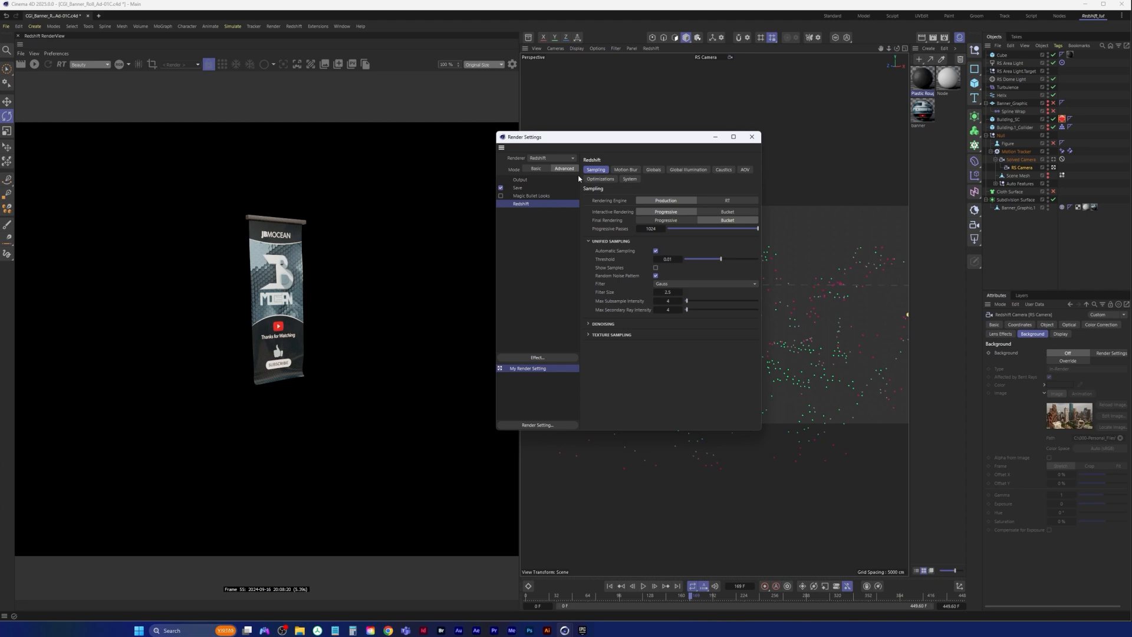
left_click(625, 170)
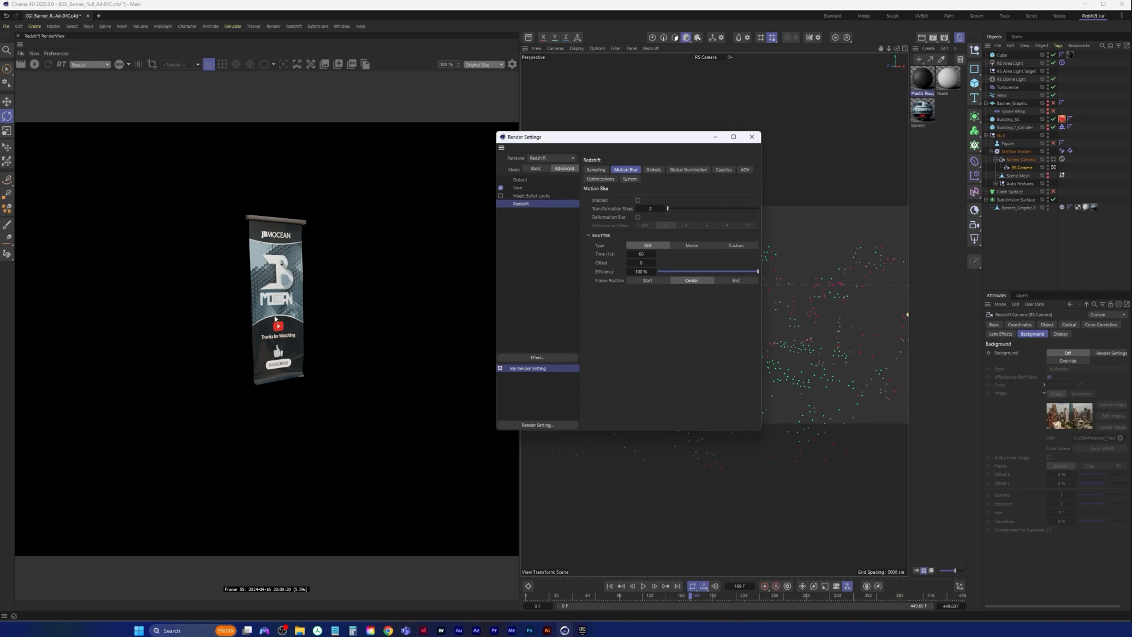
left_click(521, 180)
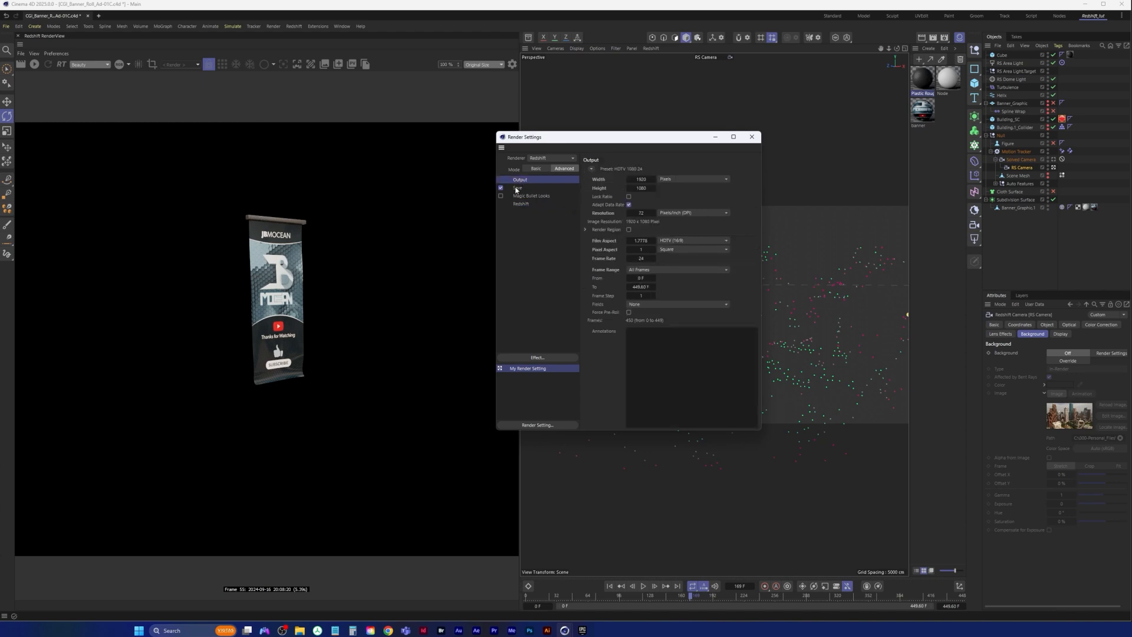
left_click(515, 188)
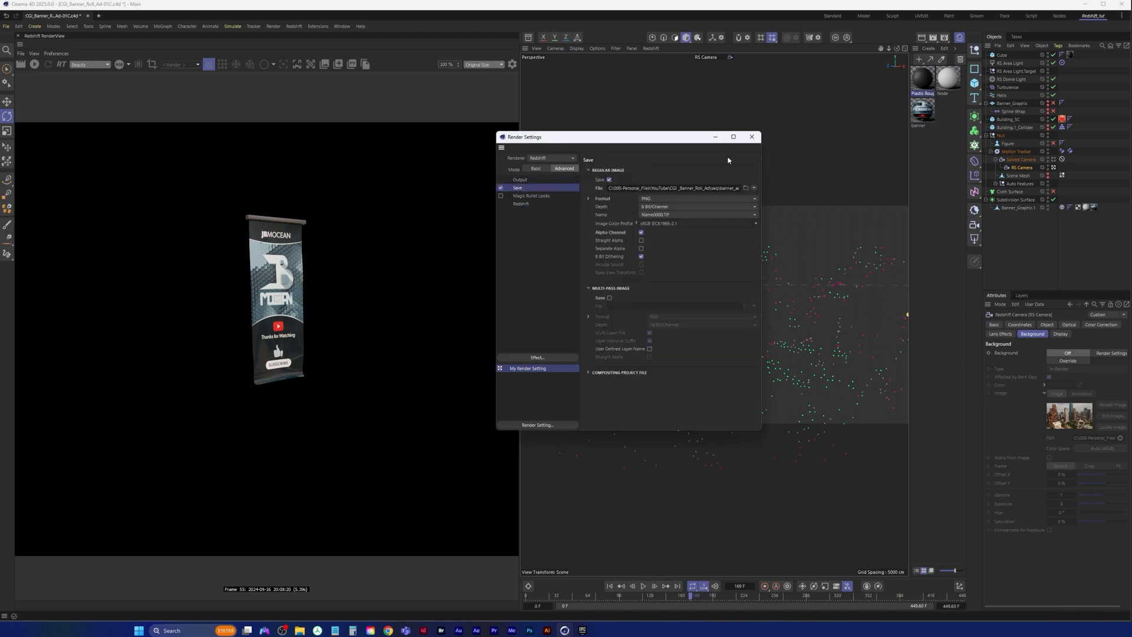
Step: Close the render settings and save the project
left_click(752, 136)
left_click(6, 26)
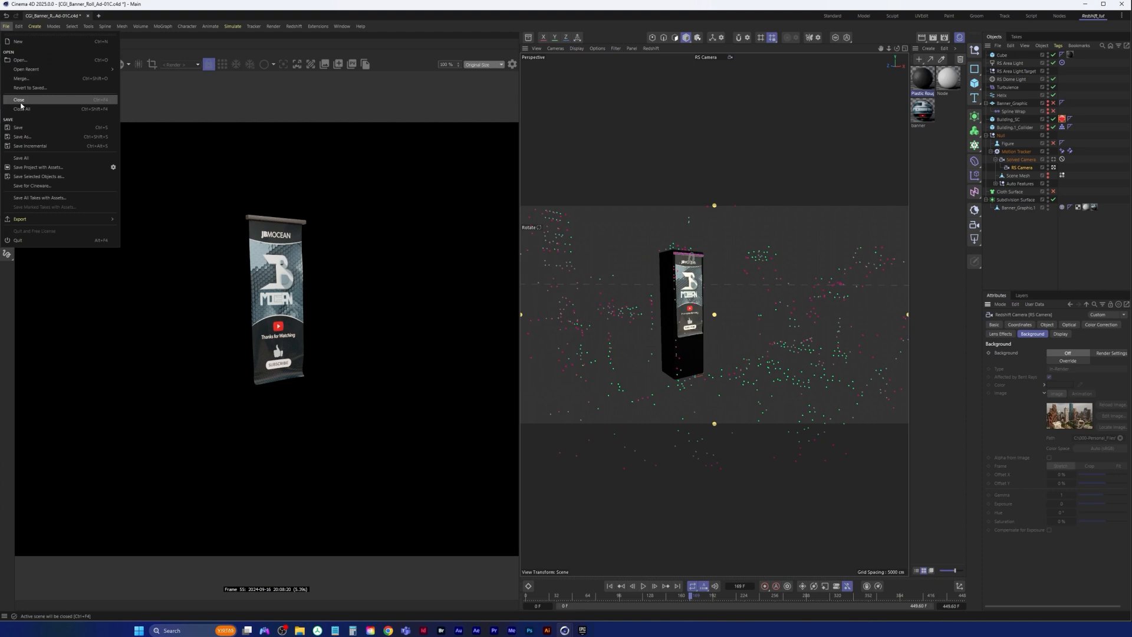
left_click(18, 127)
Step: Render the whole sequence to an enlarged Picture Viewer and display the first finished frame, frame 0
left_click(936, 40)
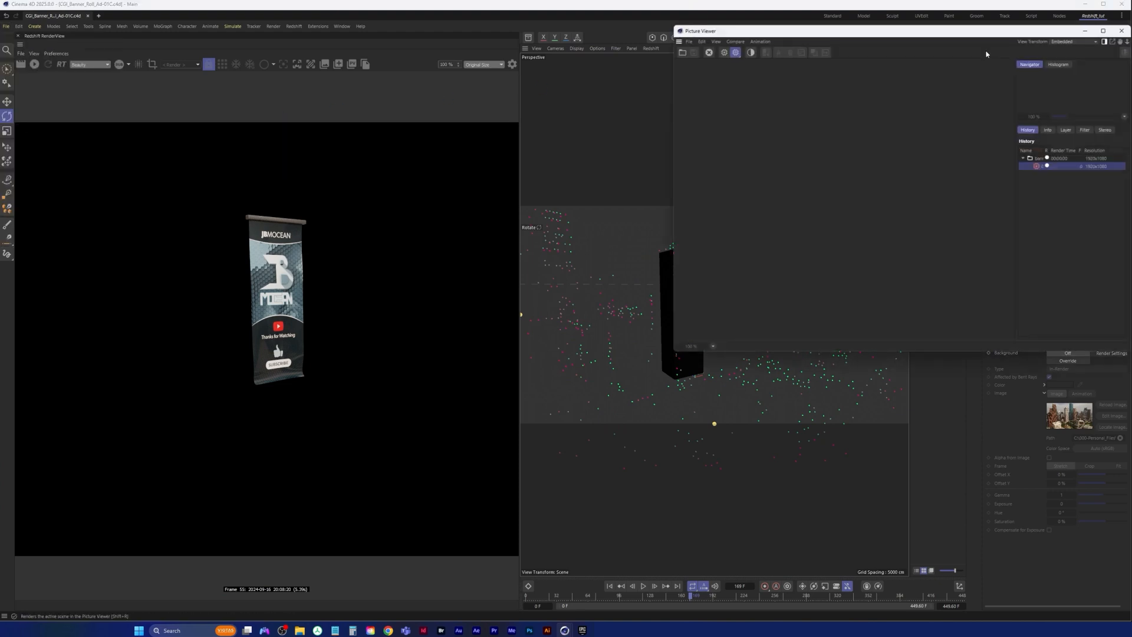
left_click_drag(980, 38, 444, 42)
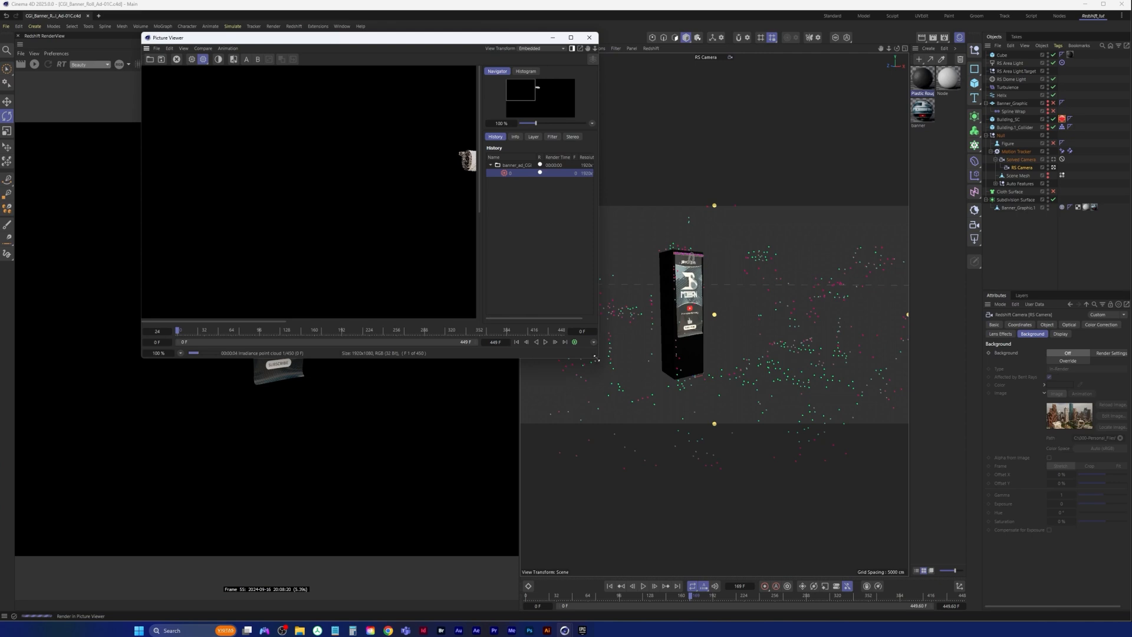
left_click_drag(597, 358, 1066, 582)
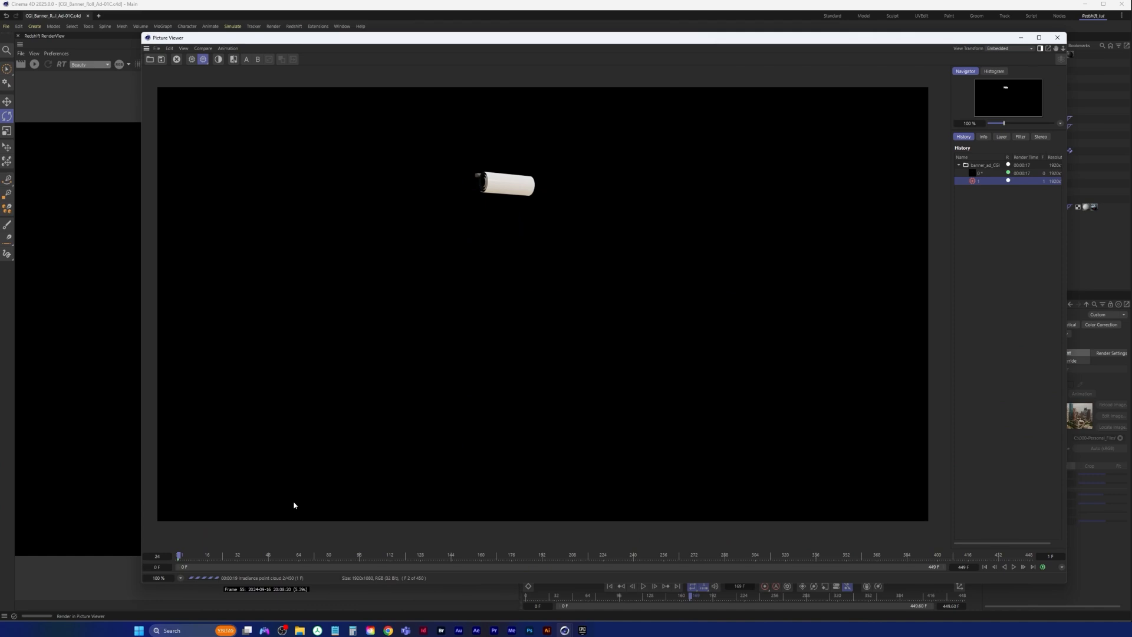
left_click(1022, 175)
left_click_drag(925, 38, 886, 42)
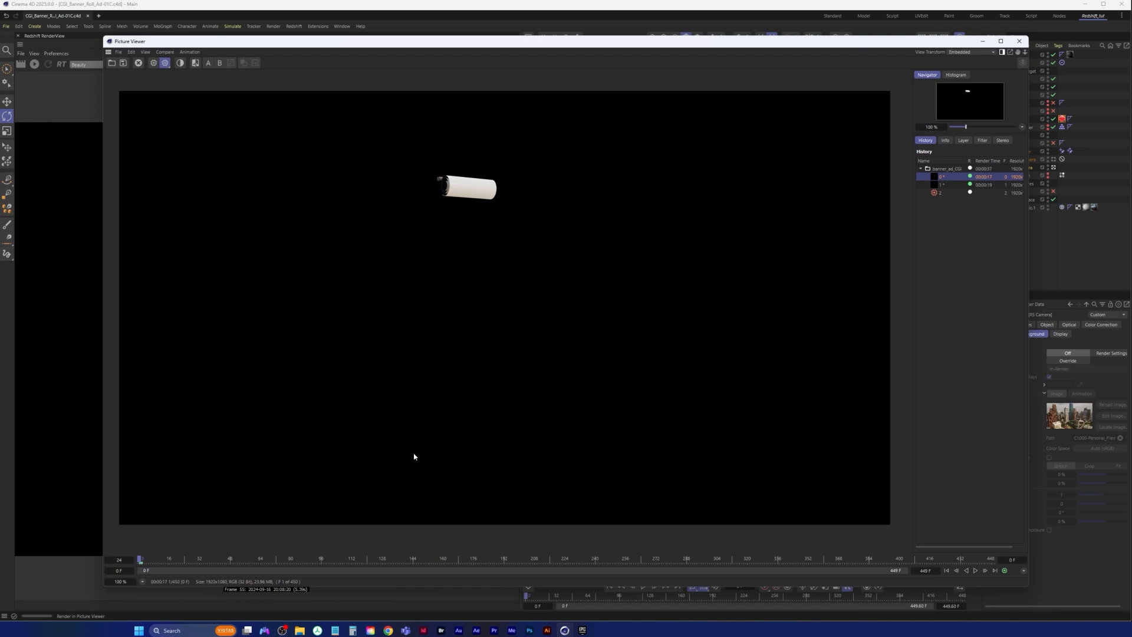